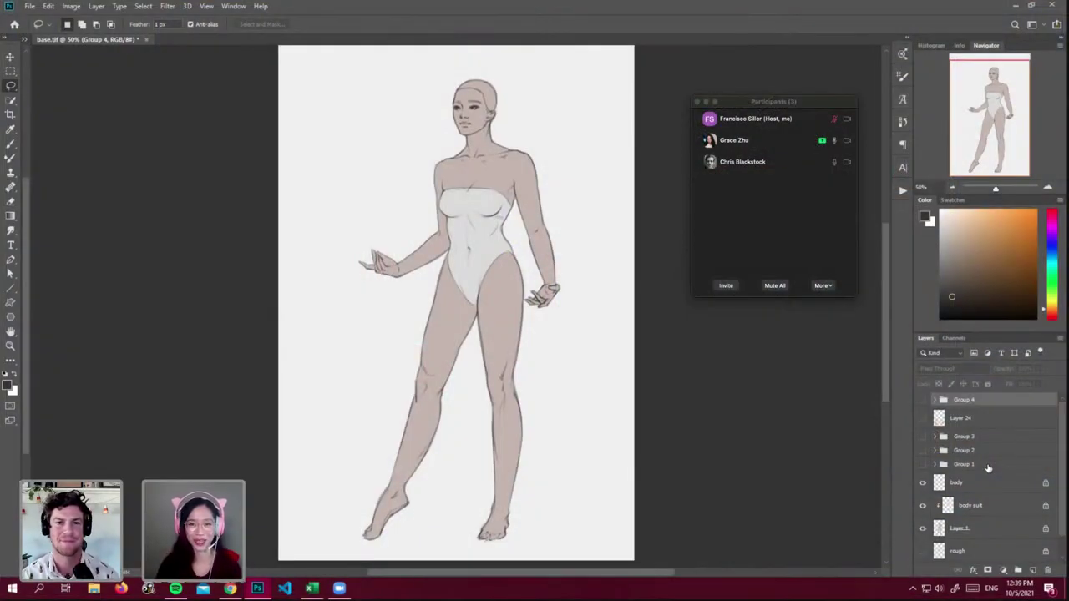
- Show and hide the Group 1 and Group 2 costume sketches one after the other to compare the designs
{"action": "left_click", "coordinate": [985, 463]}
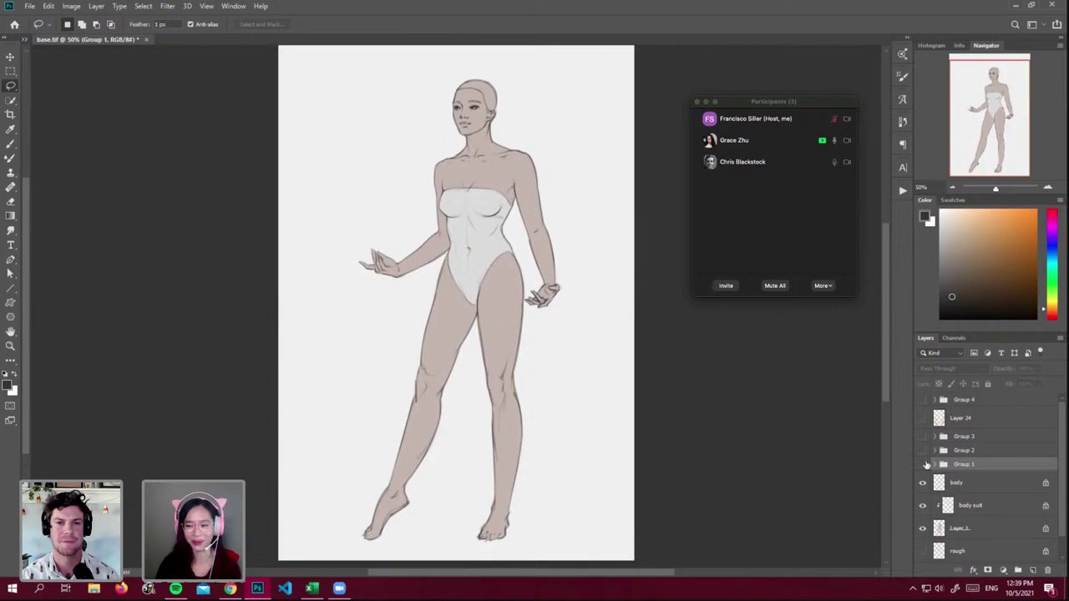
{"action": "left_click", "coordinate": [923, 464]}
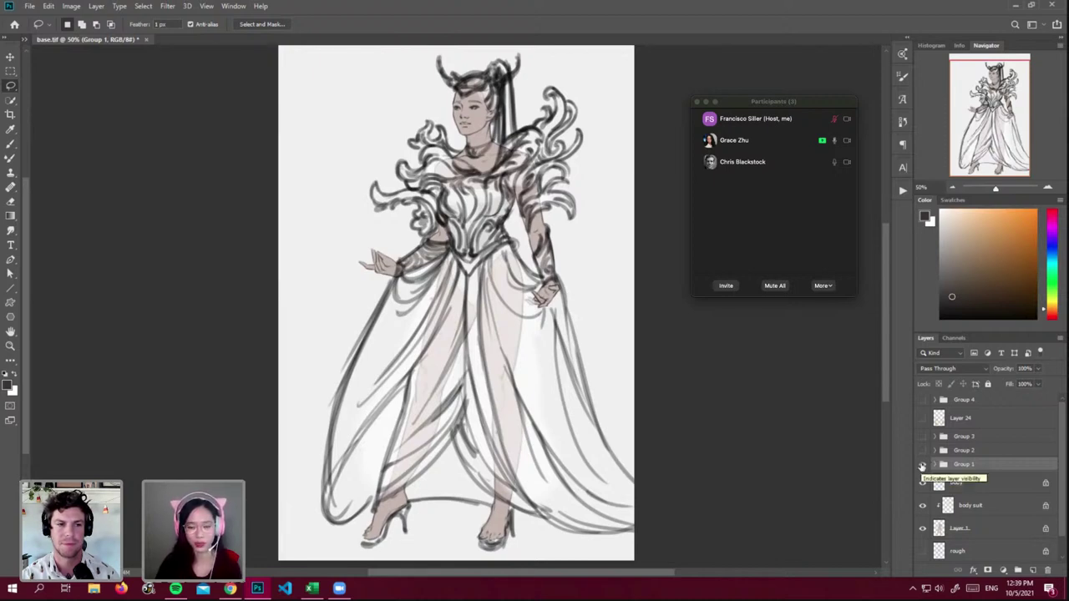
{"action": "left_click", "coordinate": [922, 464]}
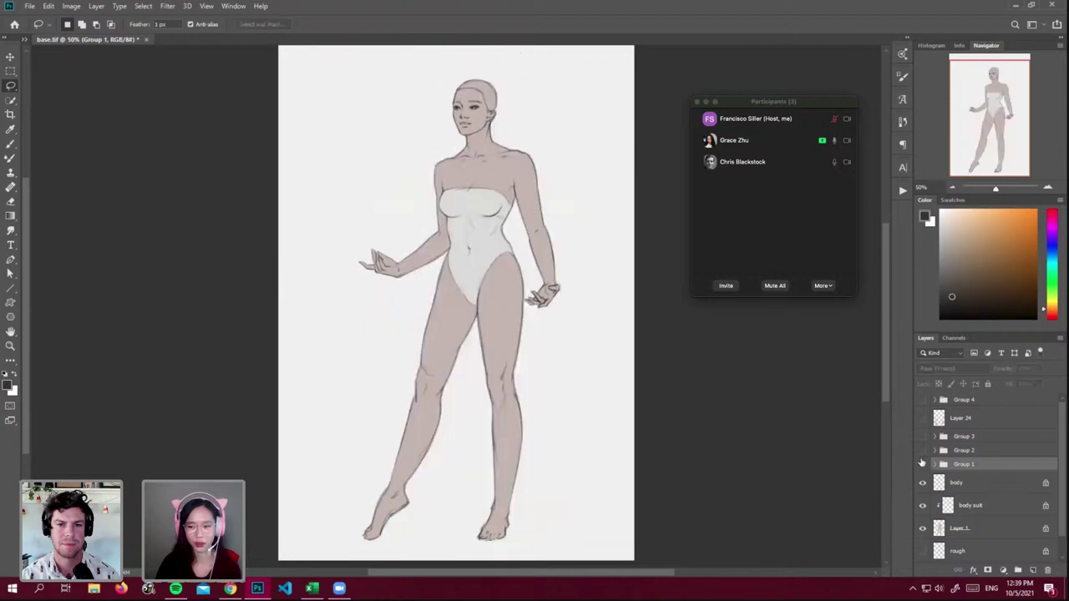
{"action": "left_click", "coordinate": [923, 450]}
{"action": "left_click", "coordinate": [992, 452]}
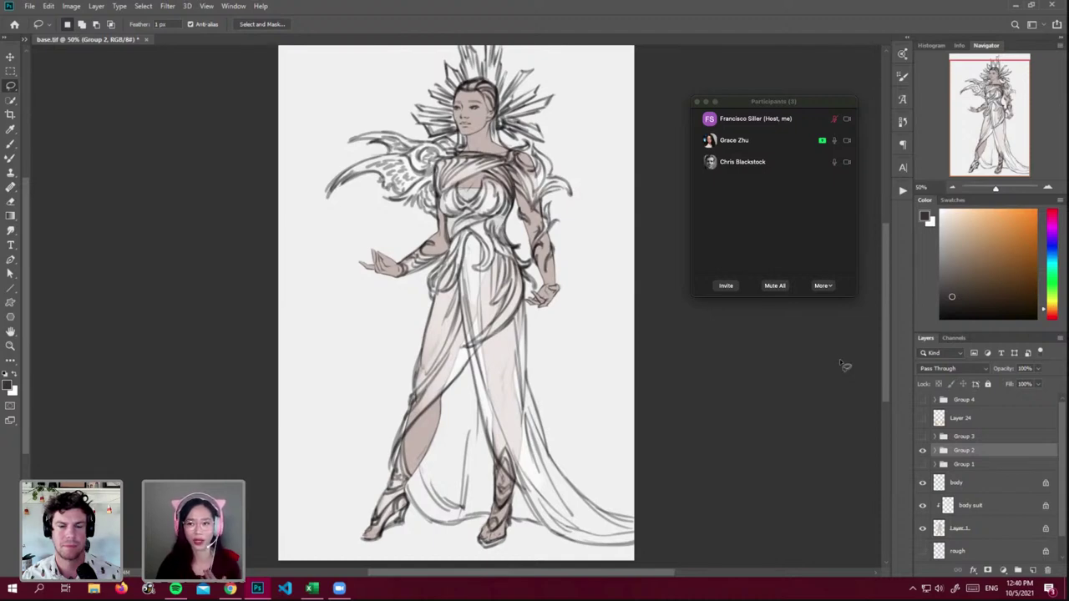
{"action": "left_click", "coordinate": [922, 450]}
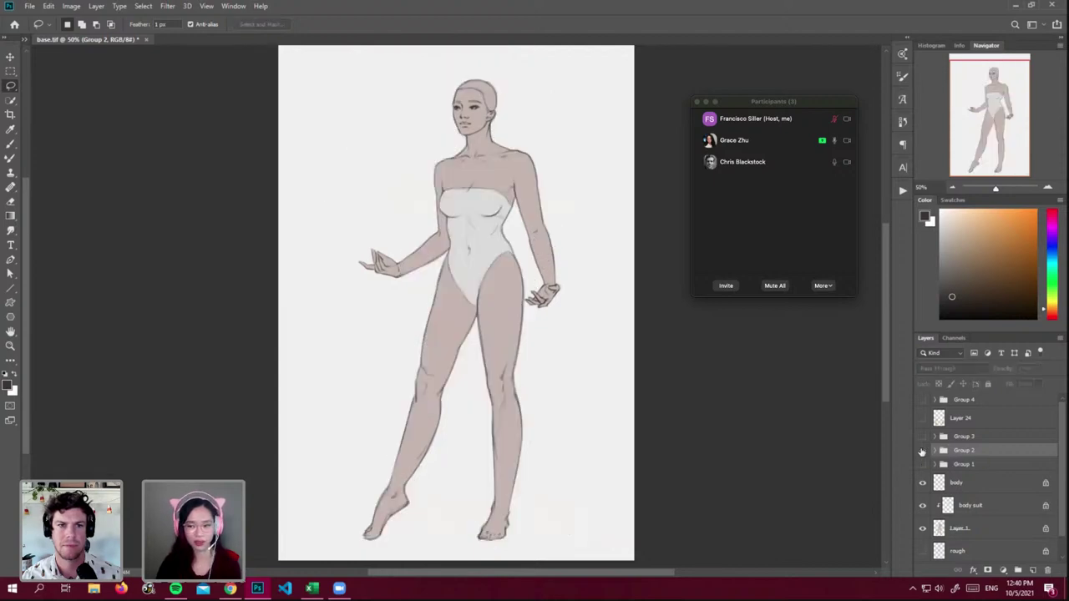
- Review the Group 3 costume sketch, hide it again, and show the colored Group 4 design
{"action": "left_click", "coordinate": [922, 437]}
{"action": "left_click", "coordinate": [987, 437]}
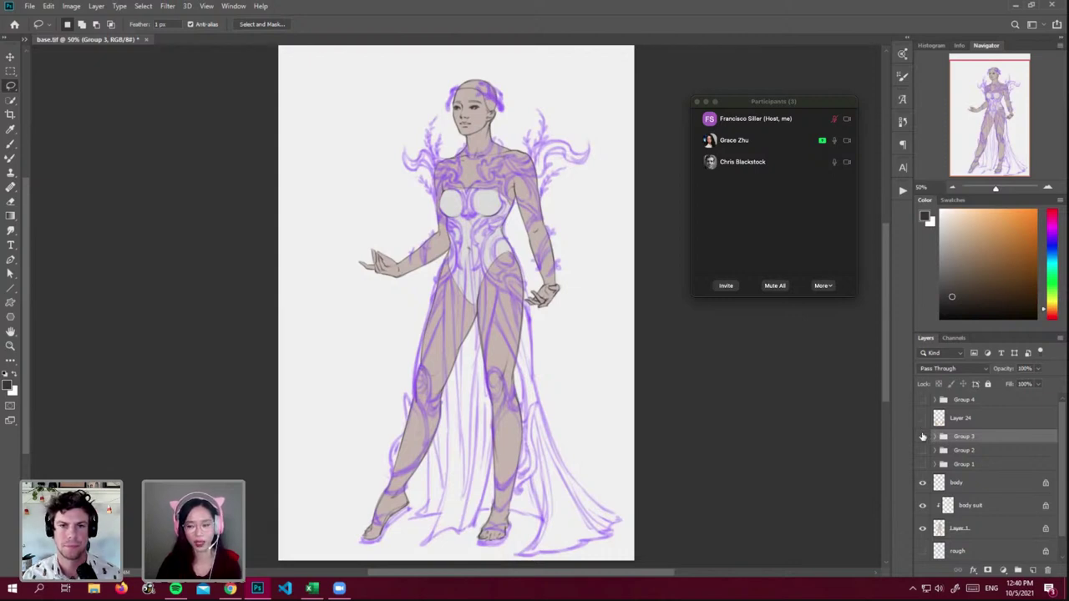
{"action": "left_click", "coordinate": [921, 437]}
{"action": "left_click", "coordinate": [922, 400]}
{"action": "left_click", "coordinate": [981, 404]}
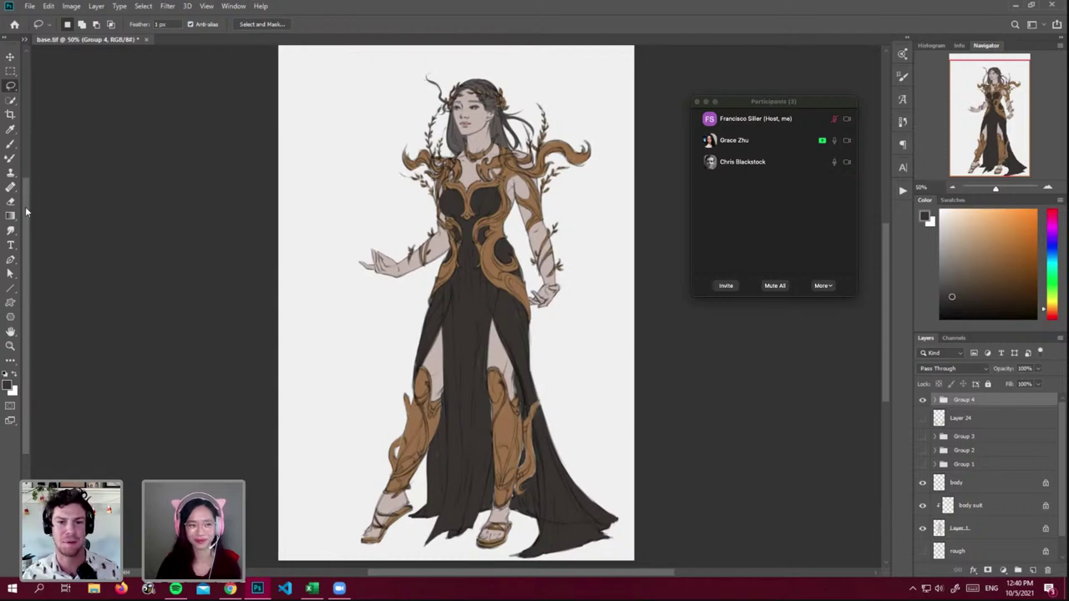
- Widen the second document pane, move cdesign v2.tif beside the reference sheet cdesign ref.tif, and close base.tif
{"action": "left_click_drag", "start_coordinate": [33, 208], "coordinate": [463, 245]}
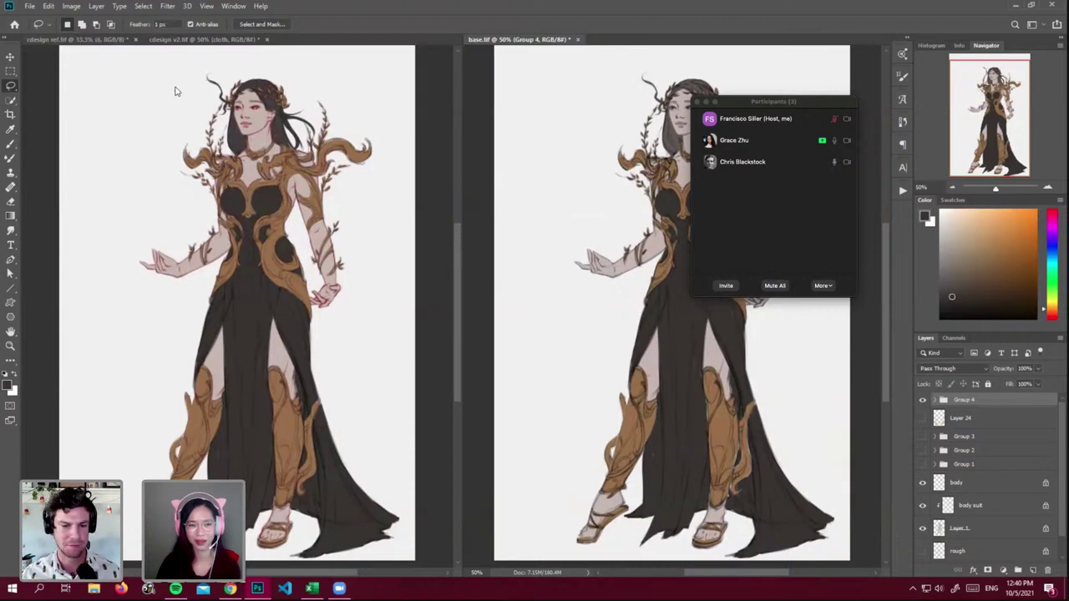
{"action": "left_click", "coordinate": [274, 212]}
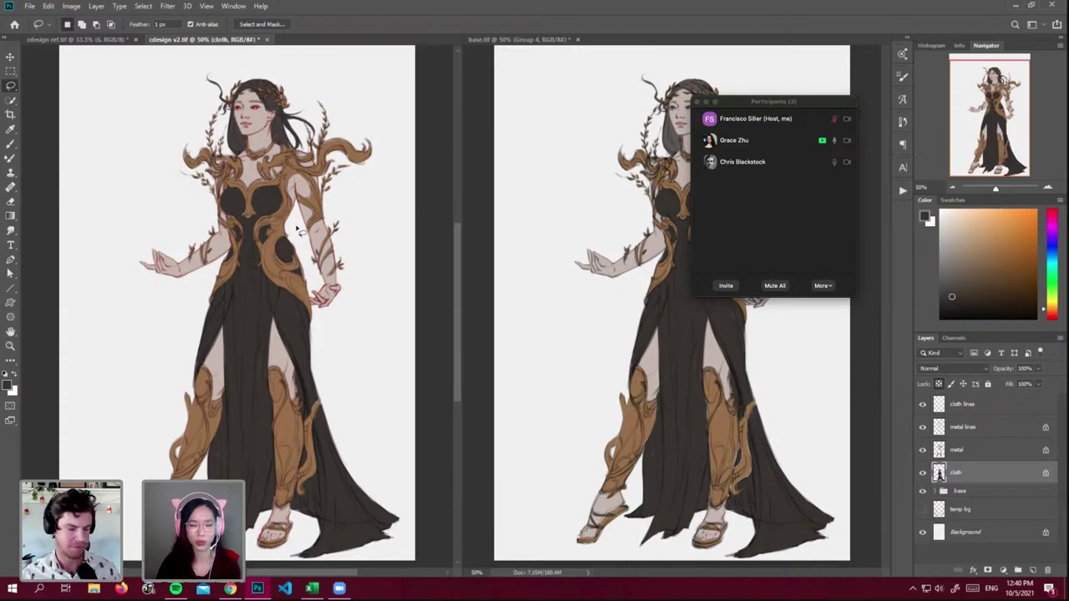
{"action": "key", "text": "m"}
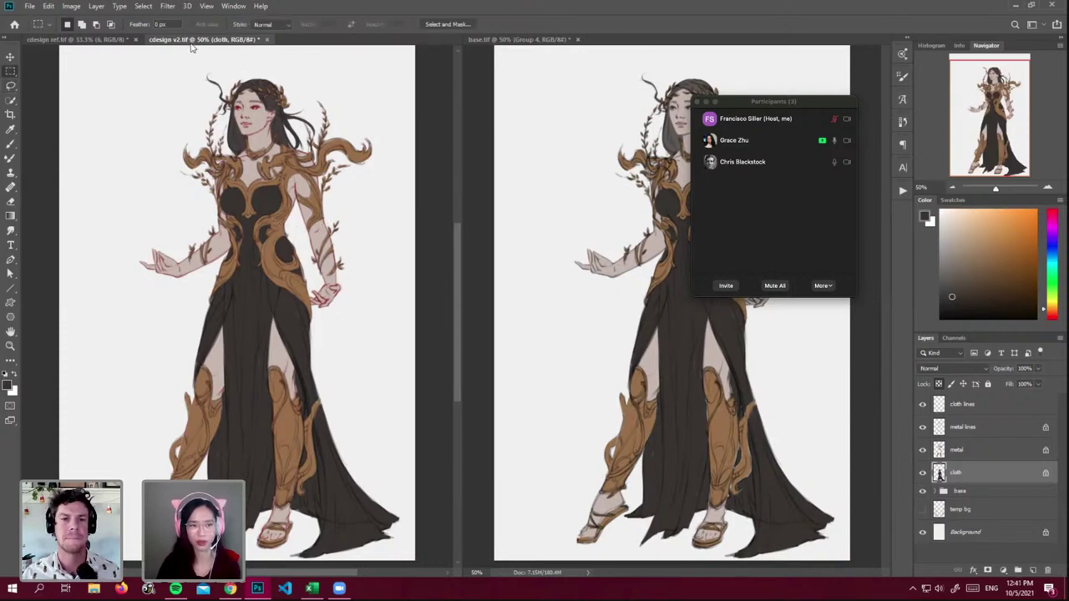
{"action": "left_click_drag", "start_coordinate": [191, 43], "coordinate": [758, 70]}
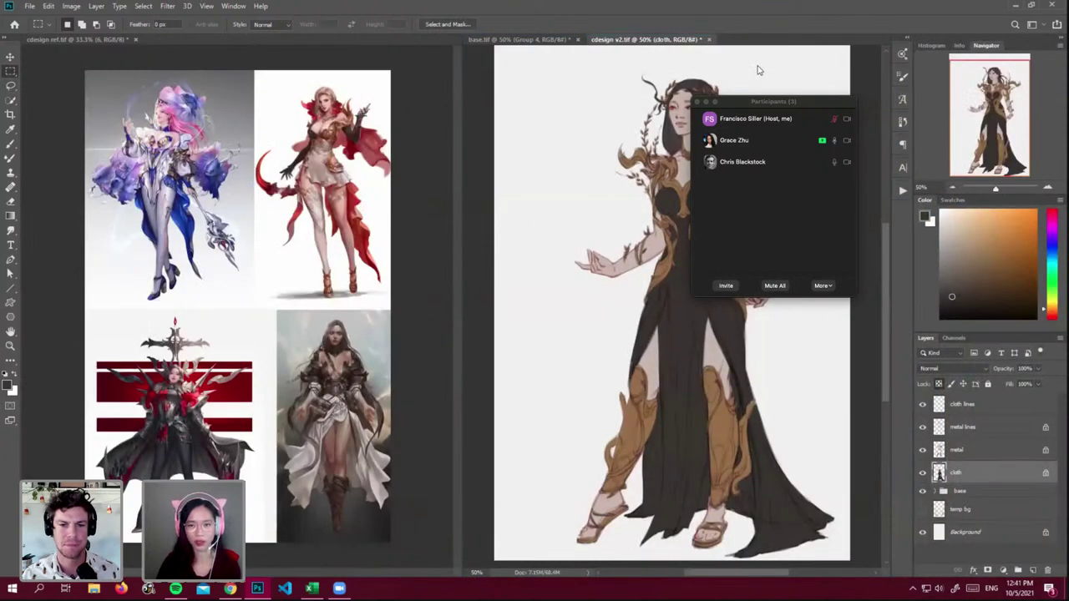
{"action": "right_click", "coordinate": [523, 39]}
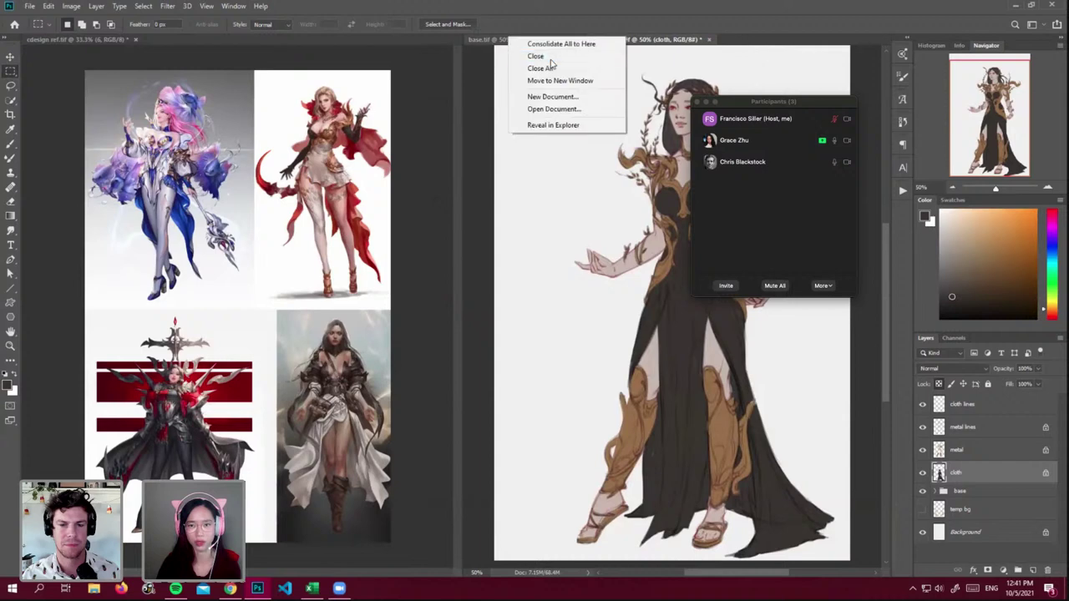
{"action": "left_click", "coordinate": [535, 218]}
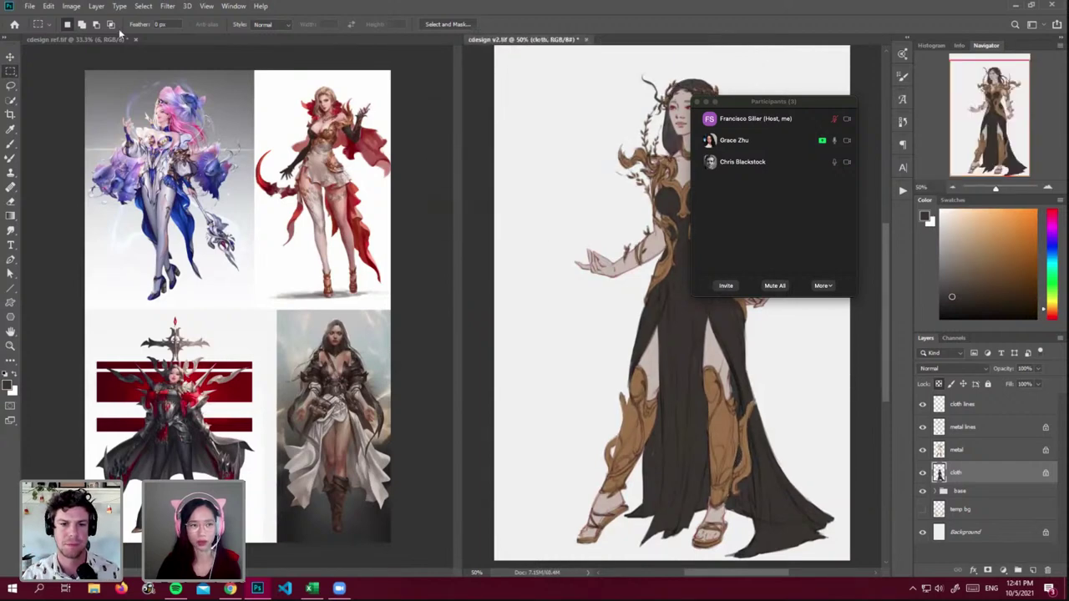
- Check the image size of cdesign v2.tif without changing it
{"action": "left_click", "coordinate": [72, 6]}
{"action": "left_click", "coordinate": [108, 90]}
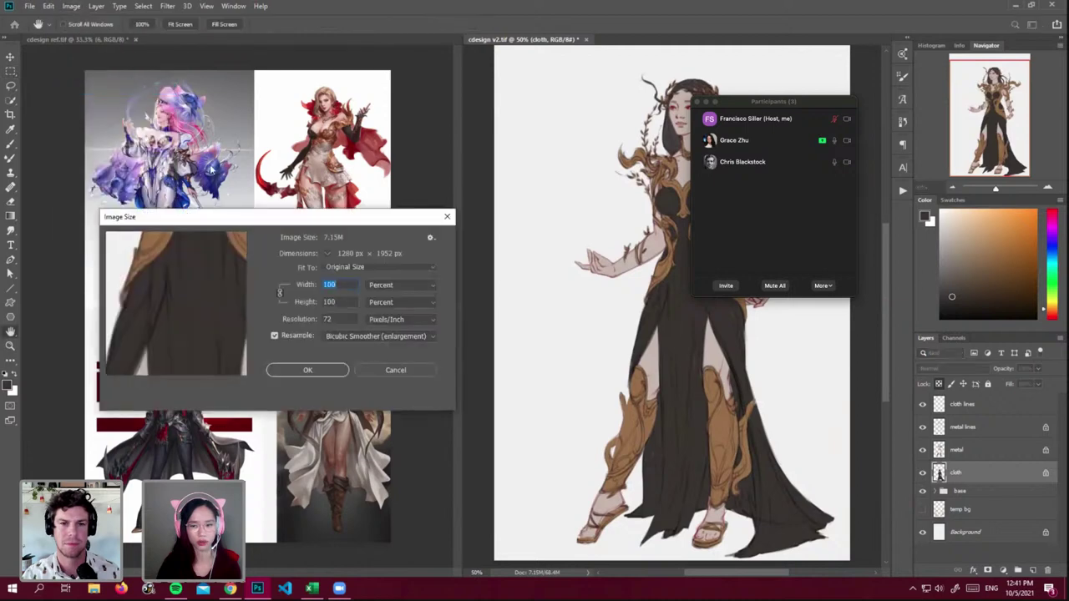
{"action": "left_click", "coordinate": [394, 370]}
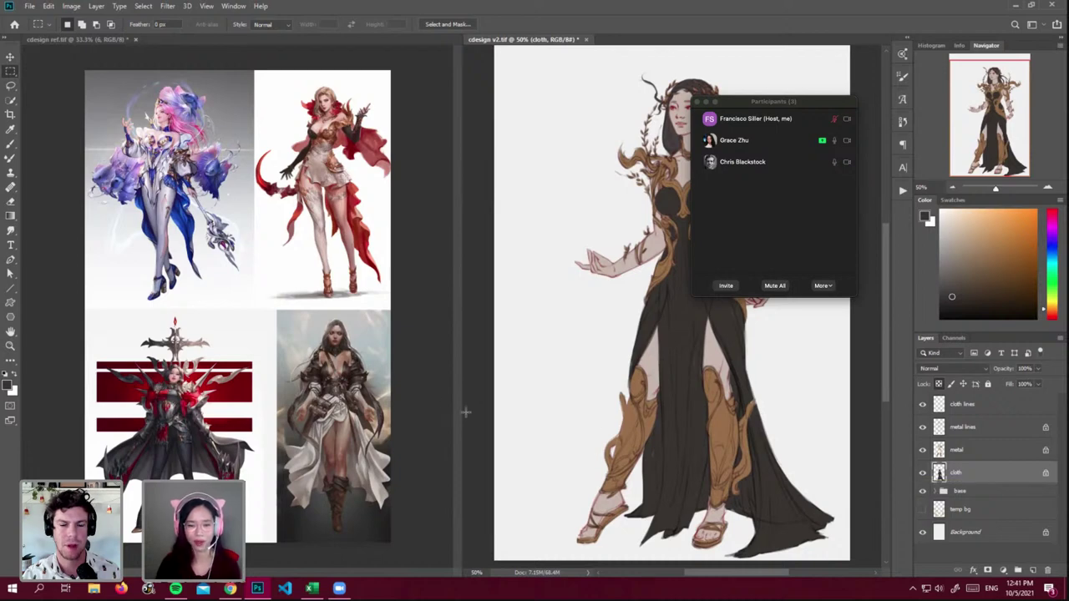
- Narrow the pane of cdesign ref.tif to give the character document more room
{"action": "left_click", "coordinate": [462, 417]}
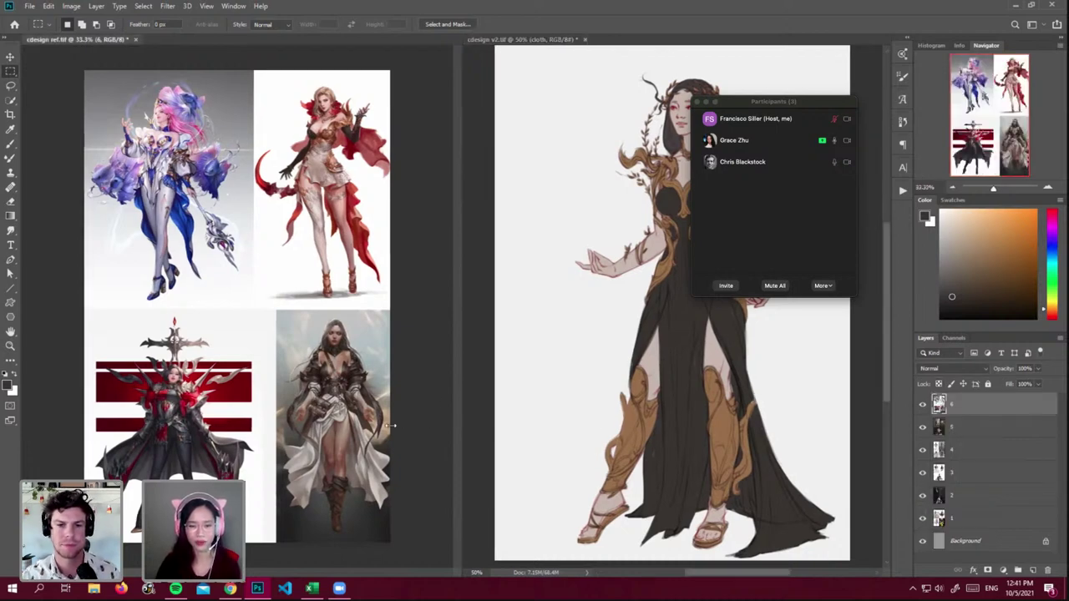
{"action": "left_click_drag", "start_coordinate": [465, 419], "coordinate": [360, 439]}
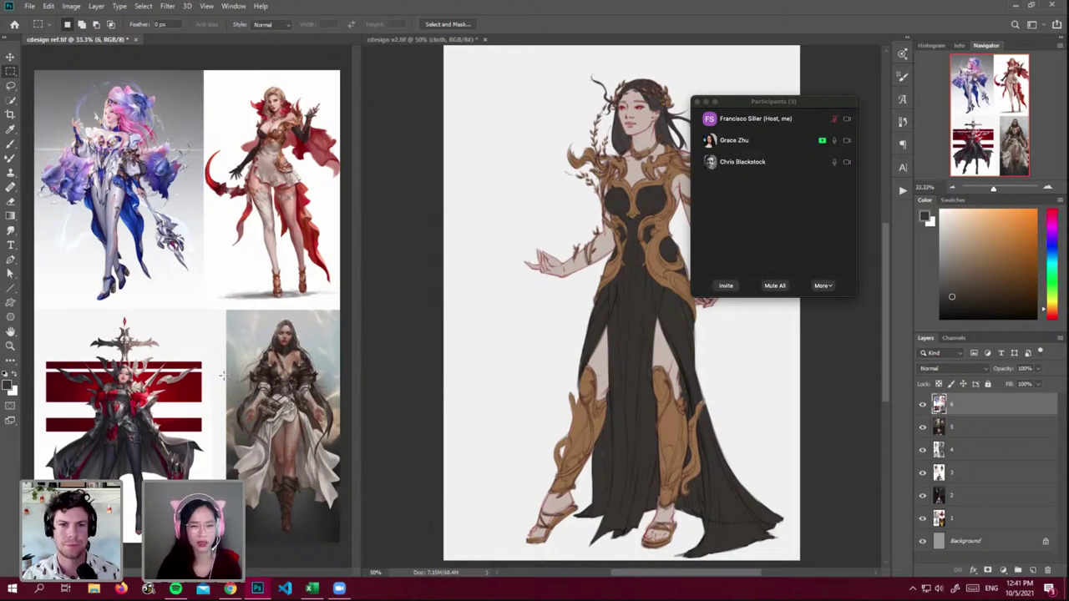
- Hide and reshow the metal layer of cdesign v2.tif to check which costume parts it holds
{"action": "left_click", "coordinate": [829, 367]}
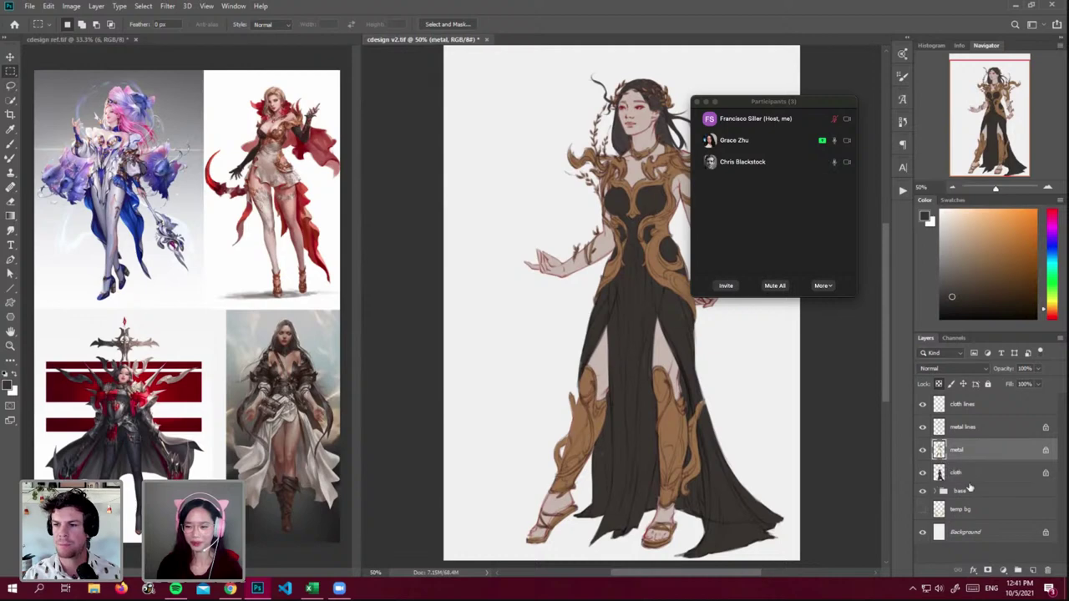
{"action": "left_click", "coordinate": [923, 450]}
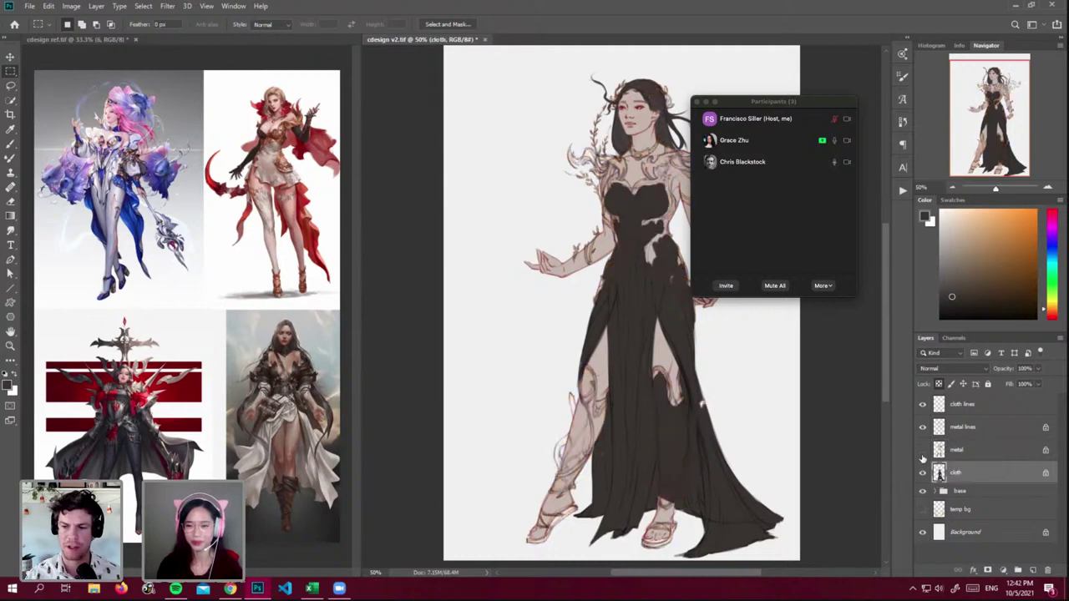
{"action": "left_click", "coordinate": [922, 450]}
{"action": "left_click", "coordinate": [956, 450]}
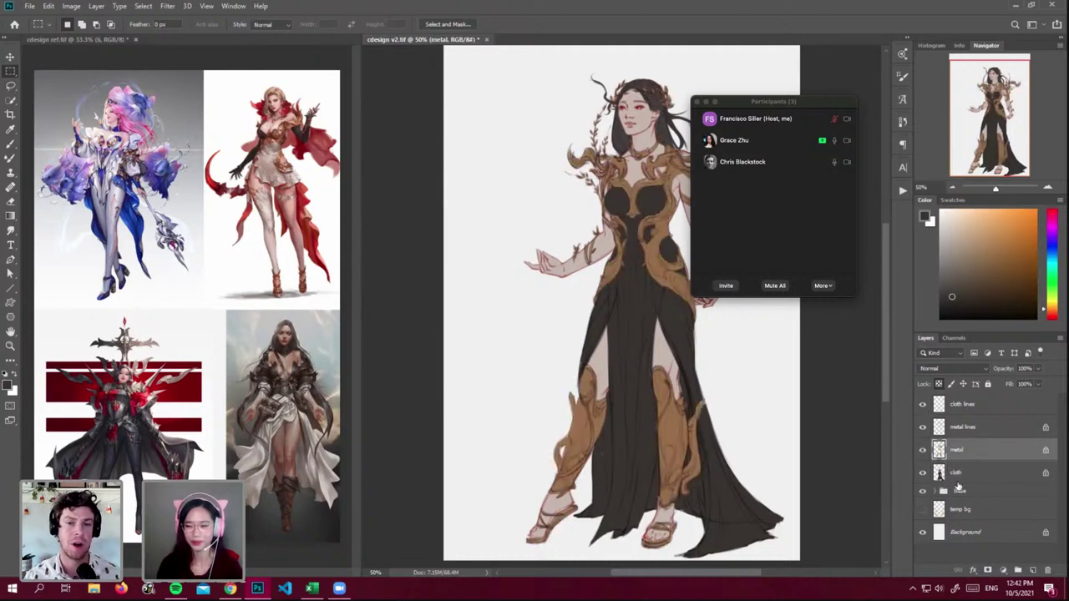
- Group the metal and cloth layers and name the group "color var 1"
{"action": "left_click", "coordinate": [973, 469]}
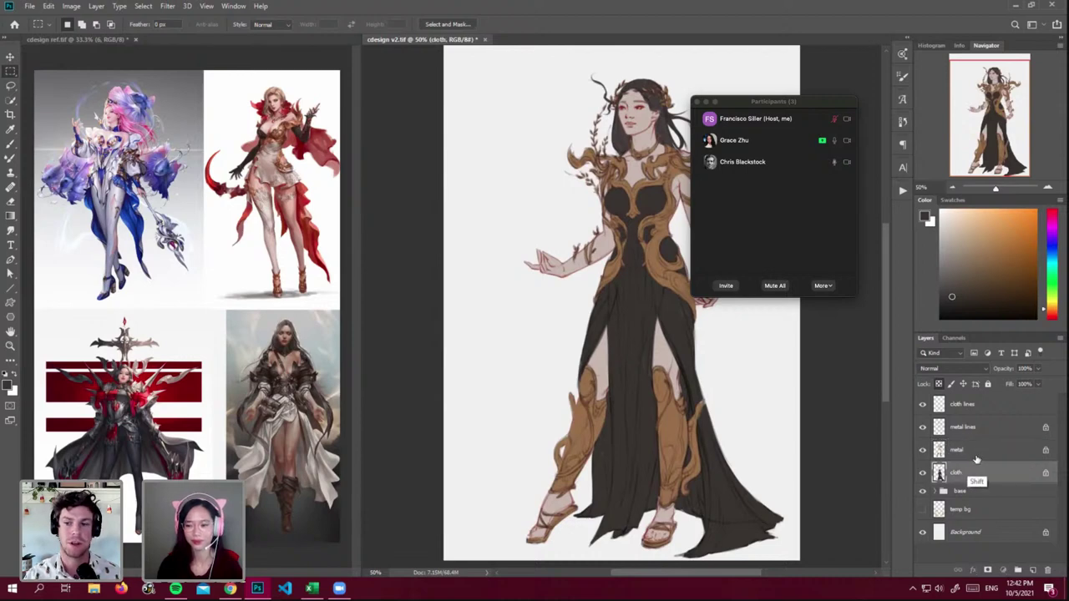
{"action": "left_click", "coordinate": [973, 455], "text": "shift"}
{"action": "key", "text": "ctrl+g"}
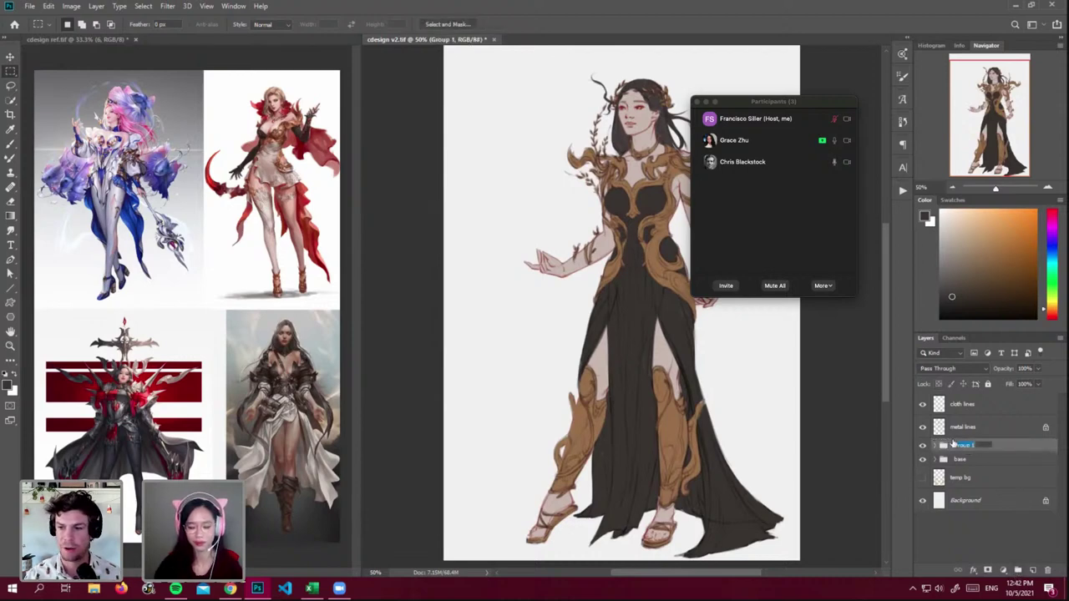
{"action": "double_click", "coordinate": [962, 446]}
{"action": "type", "text": "color var 1"}
{"action": "key", "text": "Return"}
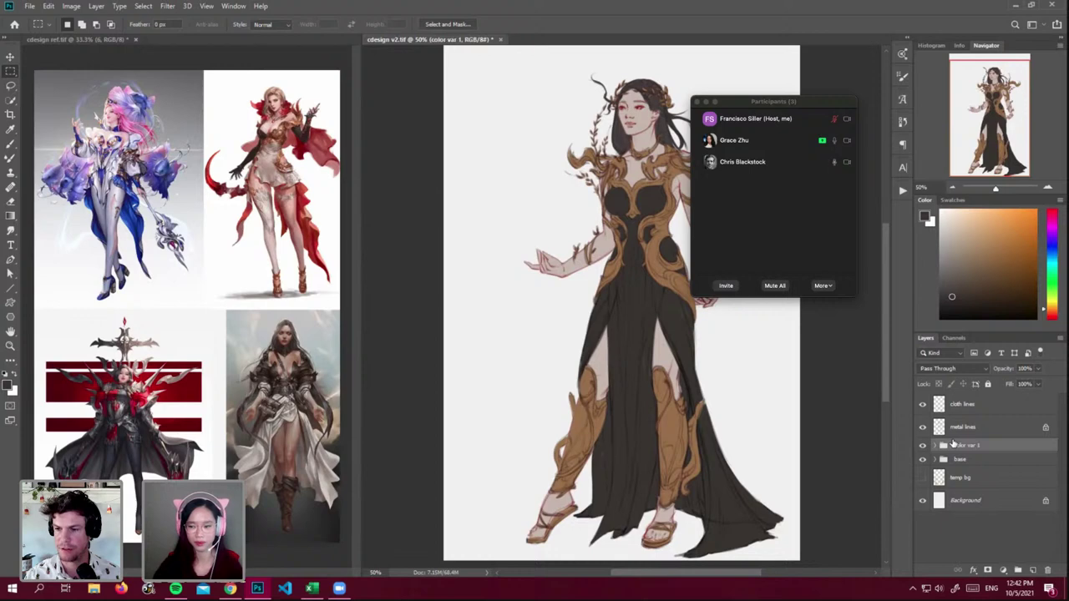
- Move the metal lines and cloth lines layers into the color var 1 group above the metal layer, and collapse the group
{"action": "left_click", "coordinate": [934, 446]}
{"action": "left_click", "coordinate": [972, 430]}
{"action": "left_click", "coordinate": [973, 409], "text": "shift"}
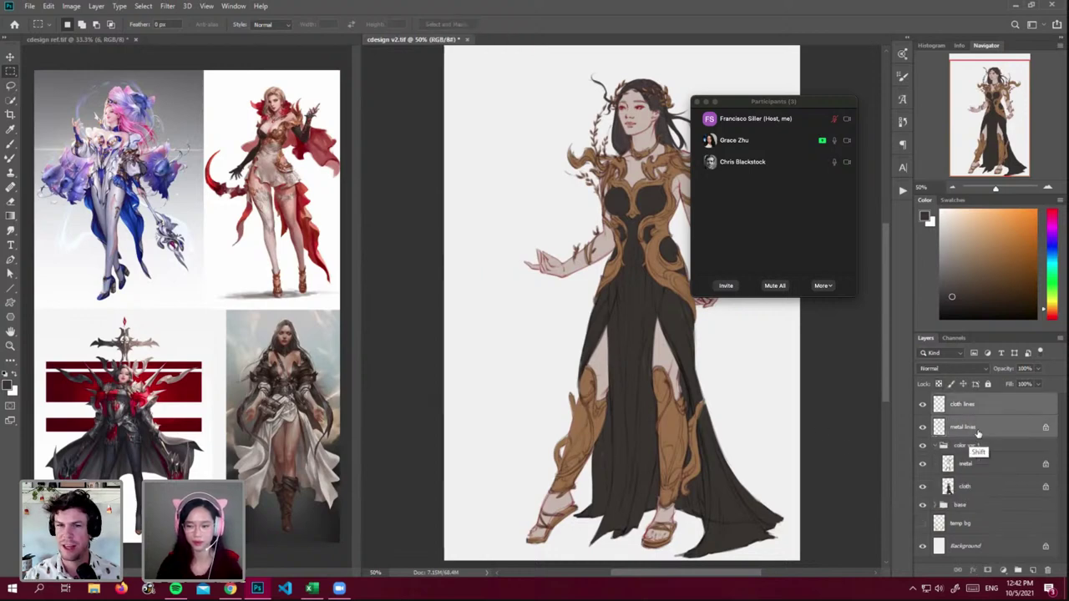
{"action": "left_click_drag", "start_coordinate": [973, 427], "coordinate": [969, 451]}
{"action": "left_click", "coordinate": [979, 403]}
{"action": "left_click", "coordinate": [934, 400]}
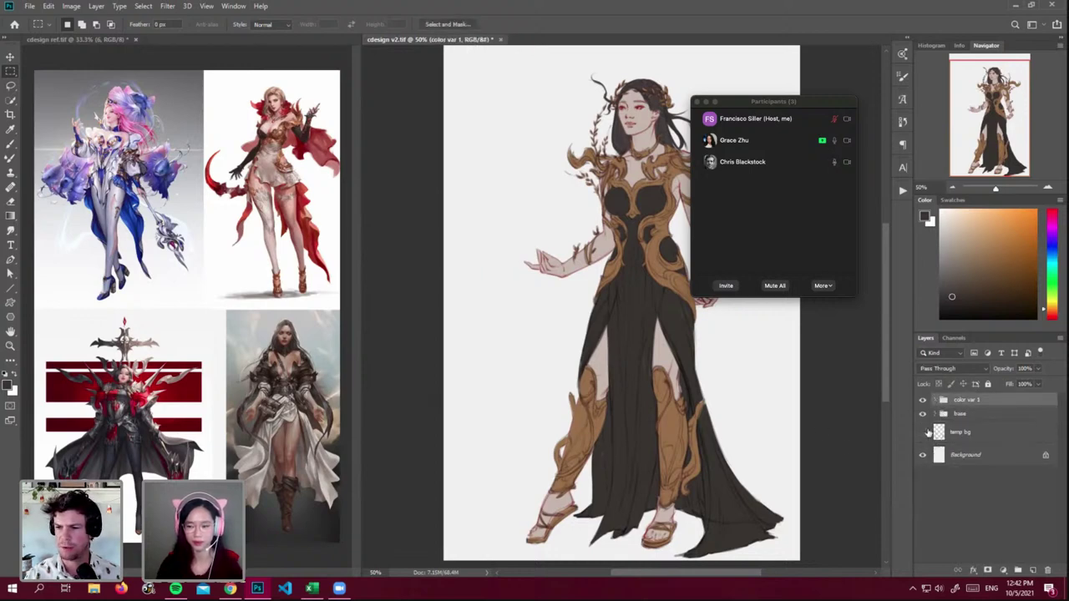
- Duplicate the color var 1 group, hide the original, and expand the copy
{"action": "key", "text": "ctrl+j"}
{"action": "key", "text": "Return"}
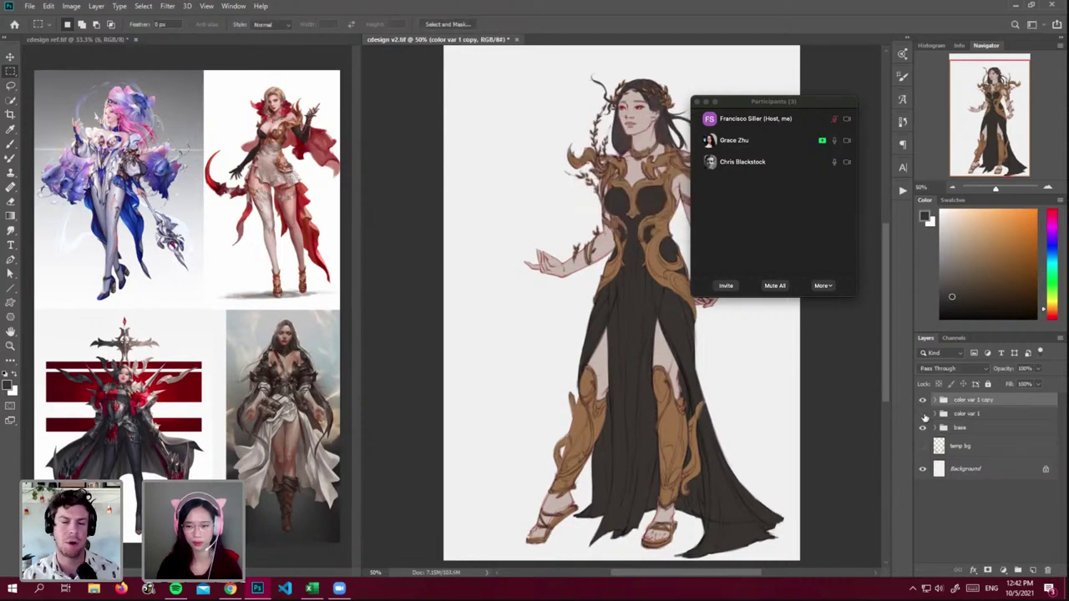
{"action": "left_click", "coordinate": [934, 400]}
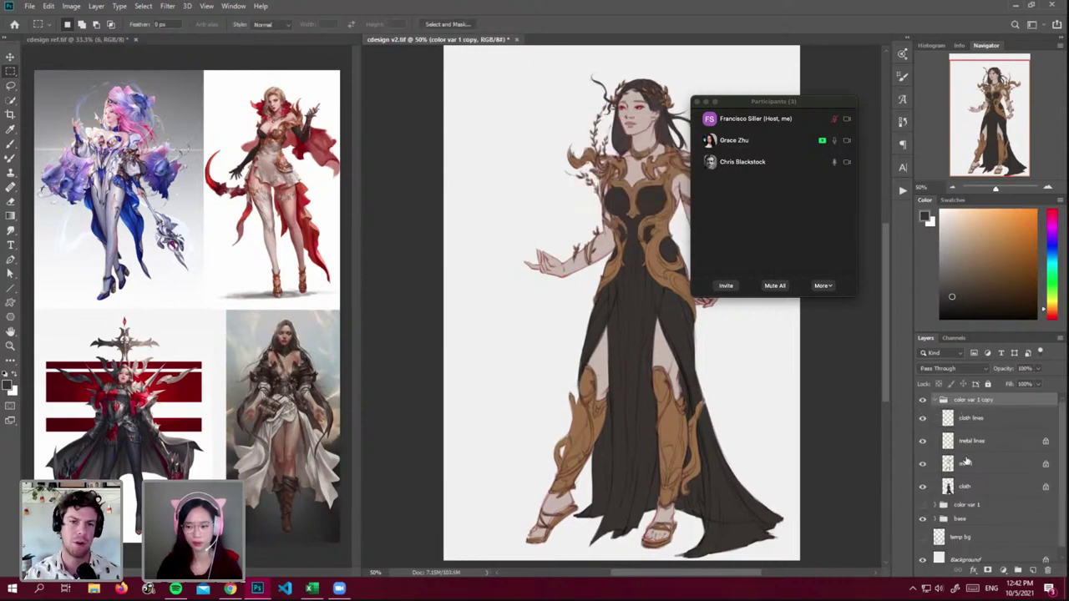
- Paint the dress on the copied cloth layer deep red with the Brush, sampling the color from the red-caped reference character
{"action": "left_click", "coordinate": [960, 486]}
{"action": "key", "text": "b"}
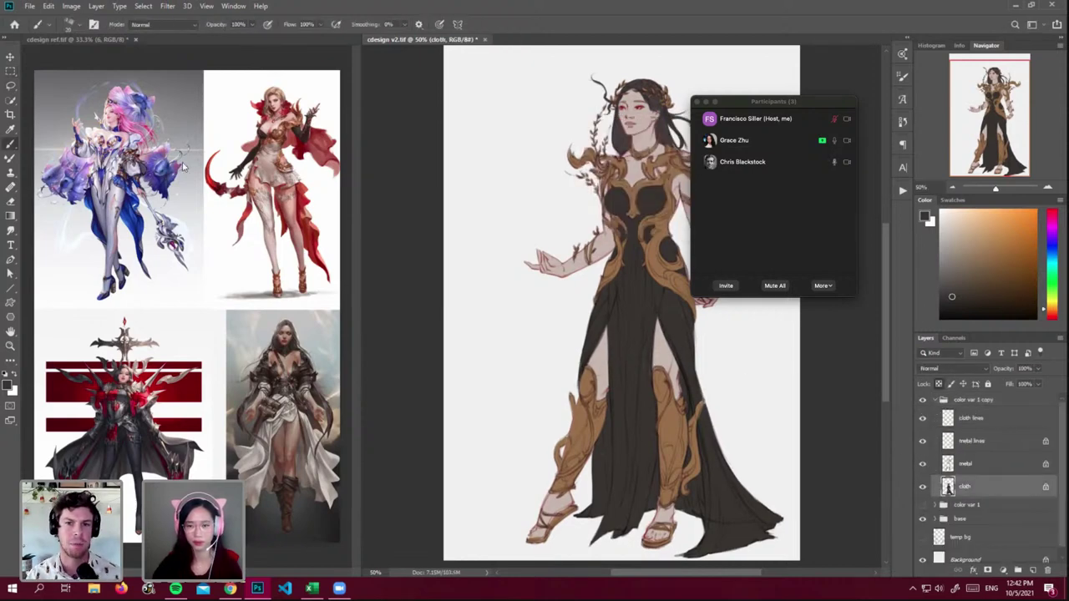
{"action": "left_click", "coordinate": [78, 27]}
{"action": "left_click", "coordinate": [581, 216]}
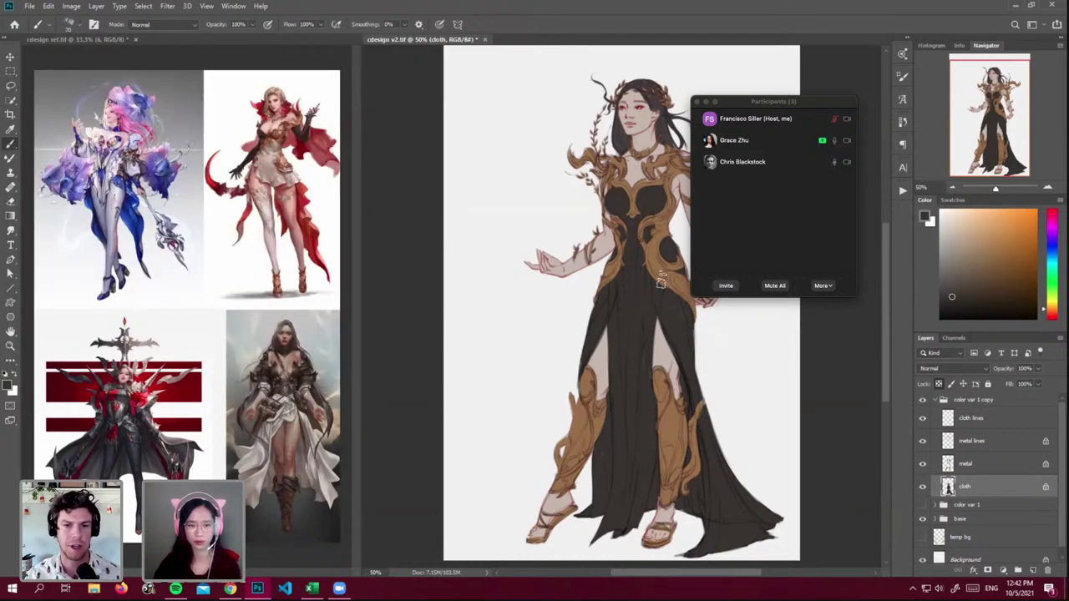
{"action": "left_click", "coordinate": [296, 178], "text": "alt"}
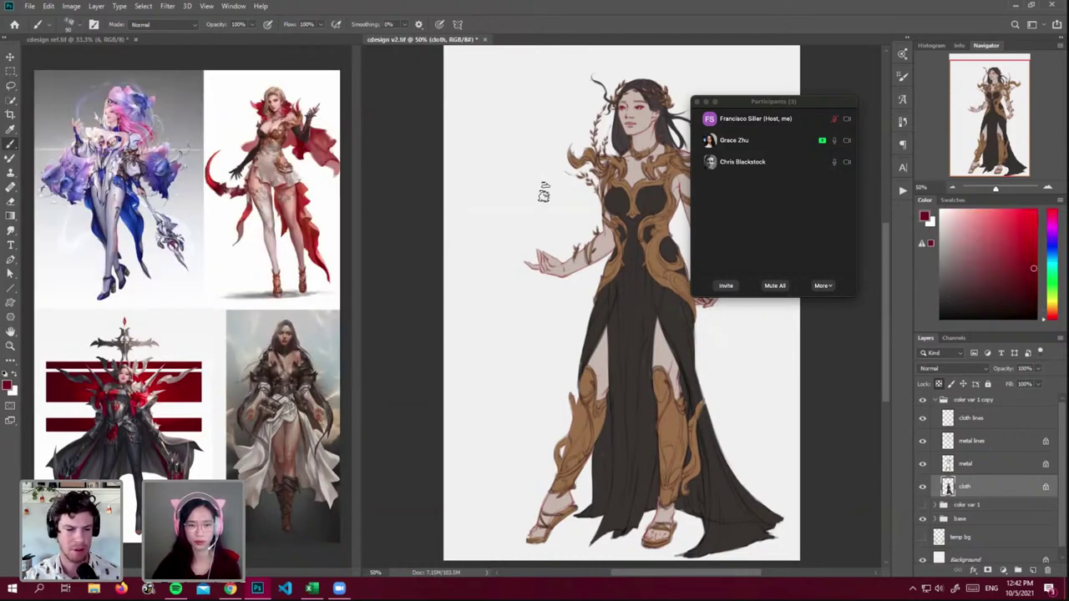
{"action": "mouse_move", "coordinate": [668, 194]}
{"action": "left_mouse_down"}
{"action": "mouse_move", "coordinate": [632, 201]}
{"action": "mouse_move", "coordinate": [621, 188]}
{"action": "mouse_move", "coordinate": [615, 201]}
{"action": "mouse_move", "coordinate": [632, 271]}
{"action": "mouse_move", "coordinate": [647, 246]}
{"action": "mouse_move", "coordinate": [615, 249]}
{"action": "mouse_move", "coordinate": [625, 421]}
{"action": "mouse_move", "coordinate": [656, 302]}
{"action": "mouse_move", "coordinate": [634, 326]}
{"action": "mouse_move", "coordinate": [649, 288]}
{"action": "mouse_move", "coordinate": [640, 336]}
{"action": "mouse_move", "coordinate": [605, 310]}
{"action": "mouse_move", "coordinate": [590, 332]}
{"action": "mouse_move", "coordinate": [599, 301]}
{"action": "mouse_move", "coordinate": [682, 284]}
{"action": "mouse_move", "coordinate": [664, 284]}
{"action": "mouse_move", "coordinate": [672, 248]}
{"action": "mouse_move", "coordinate": [714, 480]}
{"action": "mouse_move", "coordinate": [715, 546]}
{"action": "mouse_move", "coordinate": [692, 560]}
{"action": "mouse_move", "coordinate": [732, 476]}
{"action": "mouse_move", "coordinate": [780, 533]}
{"action": "mouse_move", "coordinate": [799, 531]}
{"action": "mouse_move", "coordinate": [645, 380]}
{"action": "mouse_move", "coordinate": [643, 345]}
{"action": "mouse_move", "coordinate": [639, 424]}
{"action": "mouse_move", "coordinate": [643, 384]}
{"action": "mouse_move", "coordinate": [647, 412]}
{"action": "mouse_move", "coordinate": [617, 539]}
{"action": "mouse_move", "coordinate": [647, 436]}
{"action": "mouse_move", "coordinate": [617, 534]}
{"action": "mouse_move", "coordinate": [630, 430]}
{"action": "mouse_move", "coordinate": [613, 524]}
{"action": "mouse_move", "coordinate": [616, 411]}
{"action": "mouse_move", "coordinate": [618, 526]}
{"action": "left_mouse_up"}
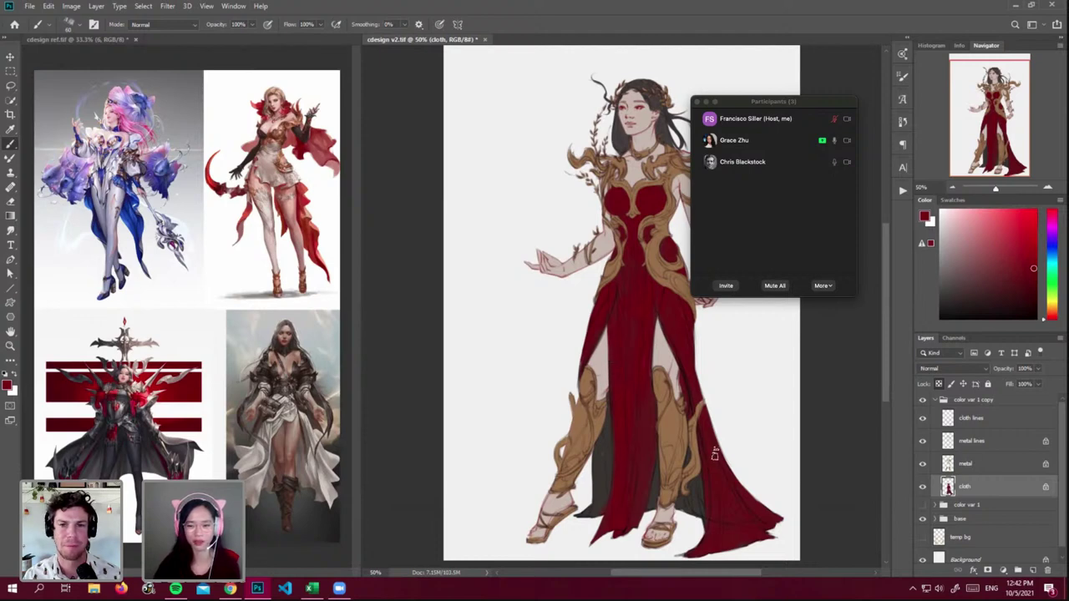
- Paint the skirt's inner back cloth behind the legs a darker, muted red, sampling colors from the dress
{"action": "left_click", "coordinate": [608, 456], "text": "alt"}
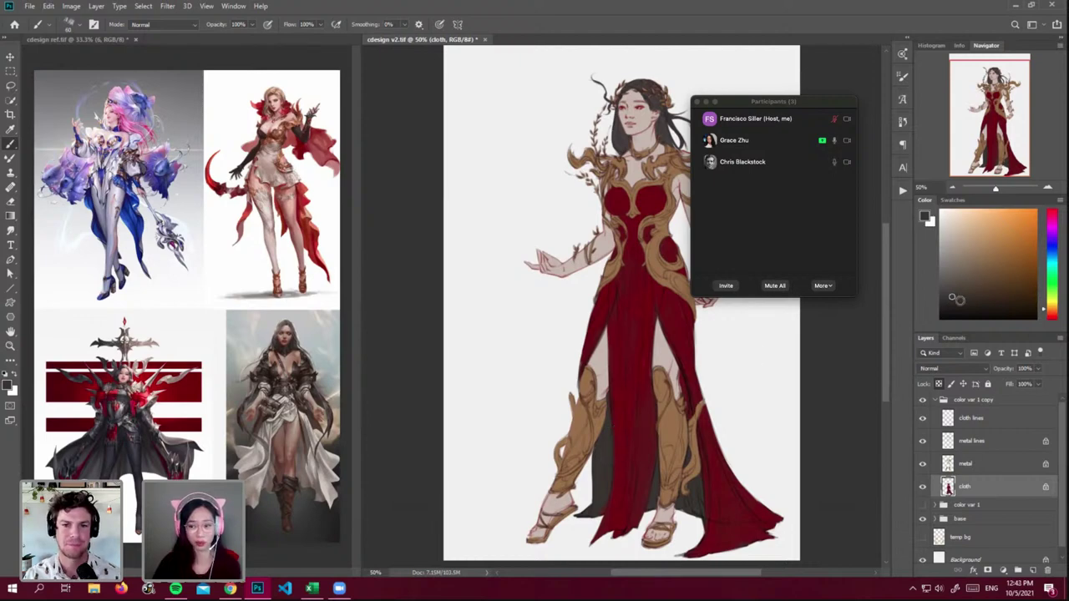
{"action": "left_click", "coordinate": [967, 300]}
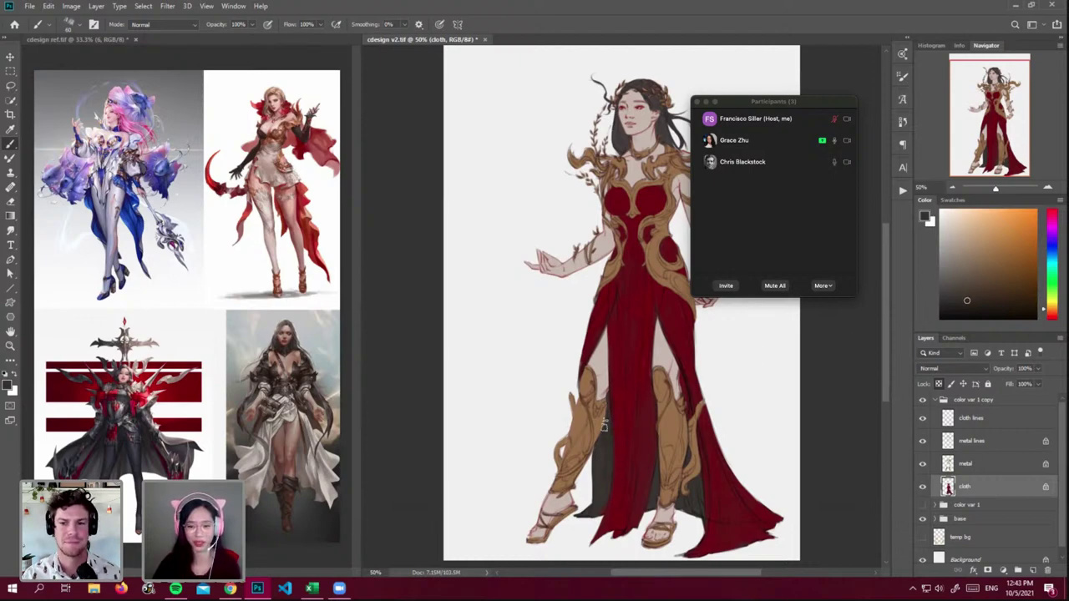
{"action": "left_click", "coordinate": [653, 433], "text": "alt"}
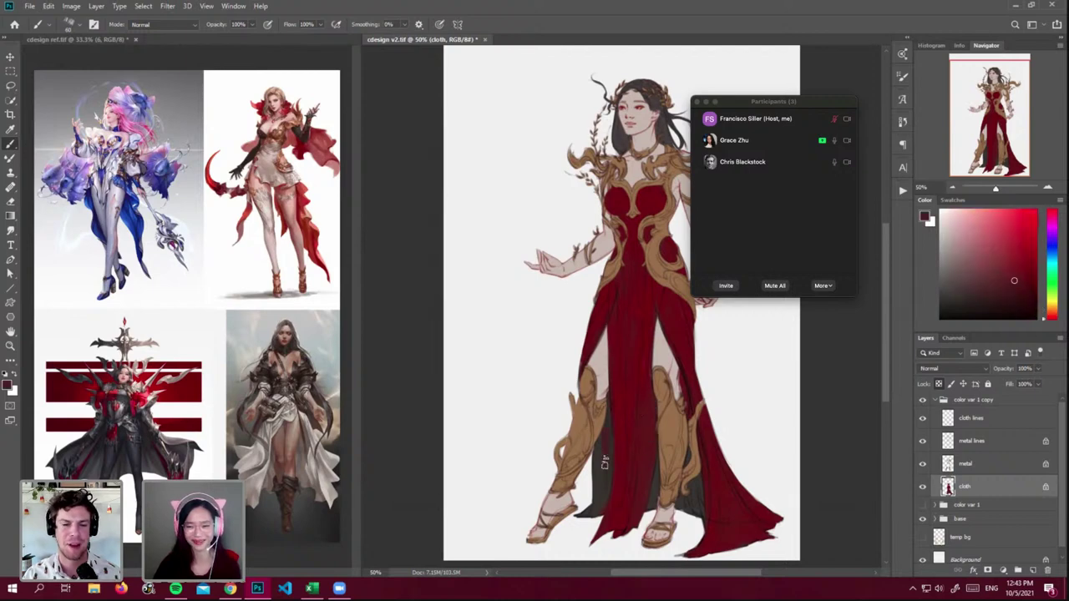
{"action": "left_click", "coordinate": [608, 455], "text": "alt"}
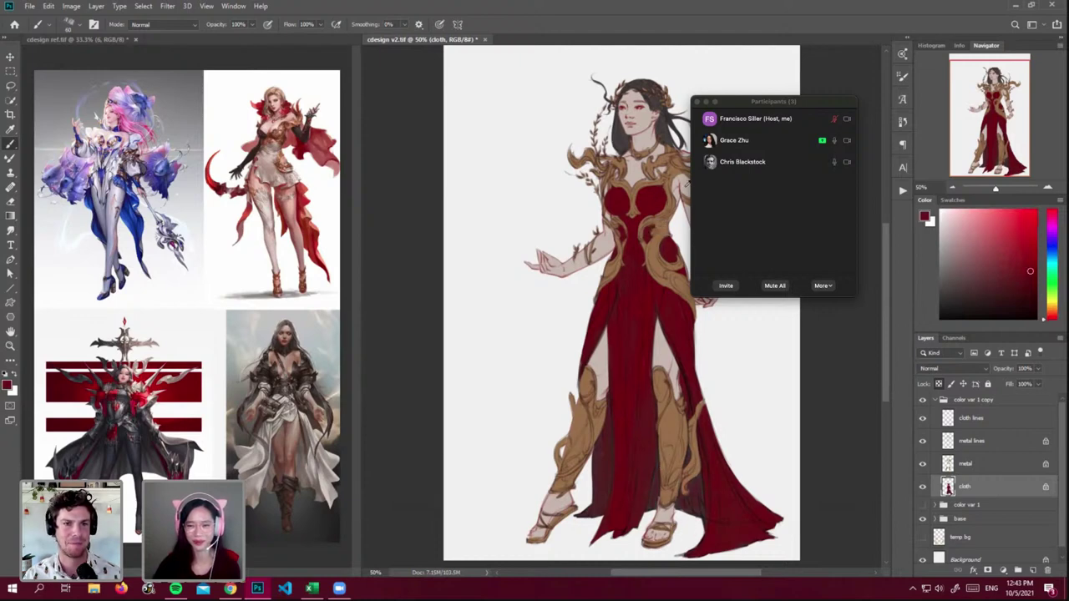
- Repaint the dress a slightly lighter deep red and touch up the inner back cloth with its own sampled darker red
{"action": "left_click", "coordinate": [1030, 271]}
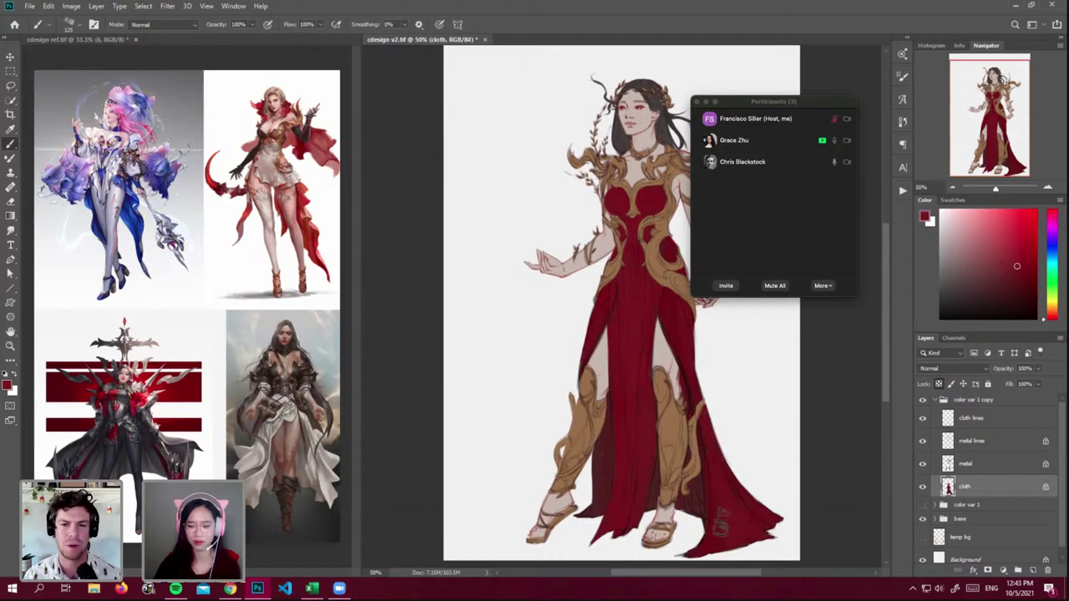
{"action": "left_click", "coordinate": [656, 515], "text": "alt"}
{"action": "key", "text": "bracketleft"}
{"action": "key", "text": "bracketleft"}
{"action": "key", "text": "bracketleft"}
{"action": "key", "text": "bracketleft"}
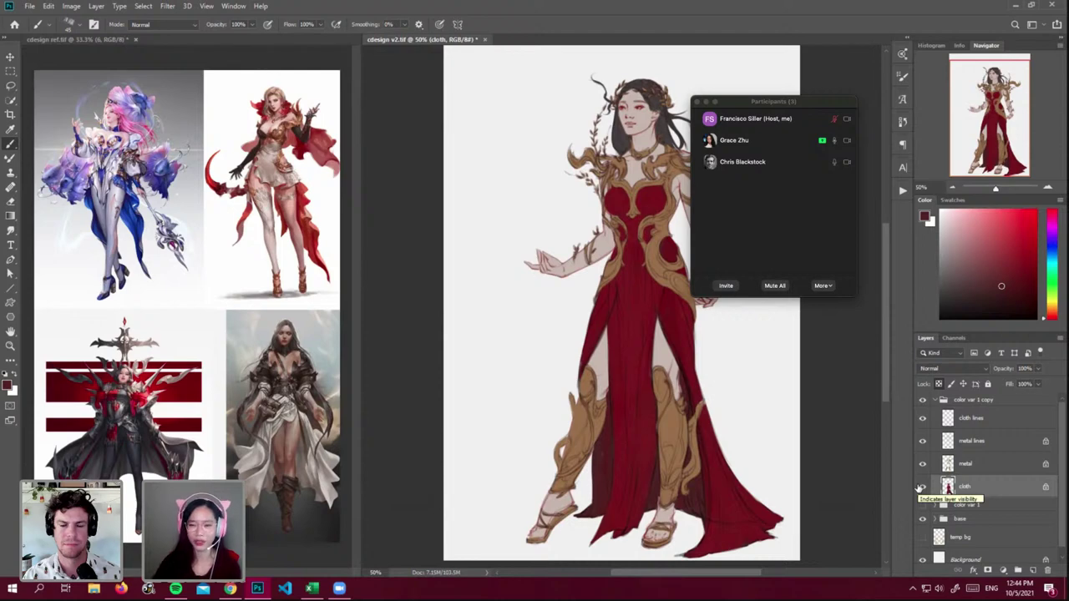
- Refine the reds of the skirt's front panels and inner back cloth on the cloth layer, sampling tones from the bodice and skirt
{"action": "left_click", "coordinate": [652, 205], "text": "alt"}
{"action": "key", "text": "]"}
{"action": "key", "text": "]"}
{"action": "key", "text": "]"}
{"action": "key", "text": "]"}
{"action": "key", "text": "]"}
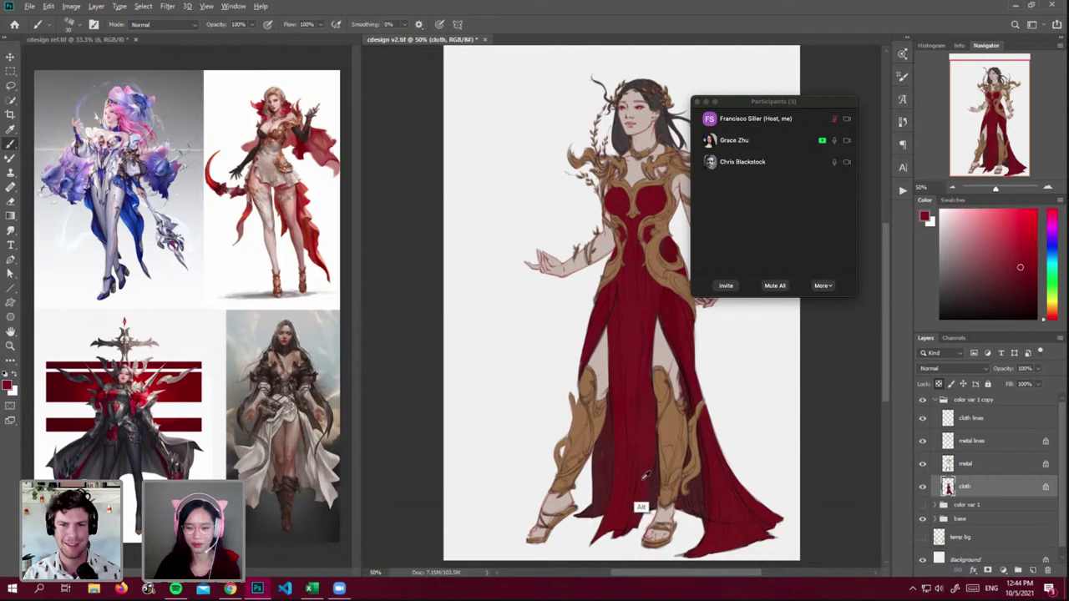
{"action": "left_click", "coordinate": [698, 430], "text": "alt"}
{"action": "left_click", "coordinate": [658, 418], "text": "alt"}
{"action": "left_click", "coordinate": [637, 338], "text": "alt"}
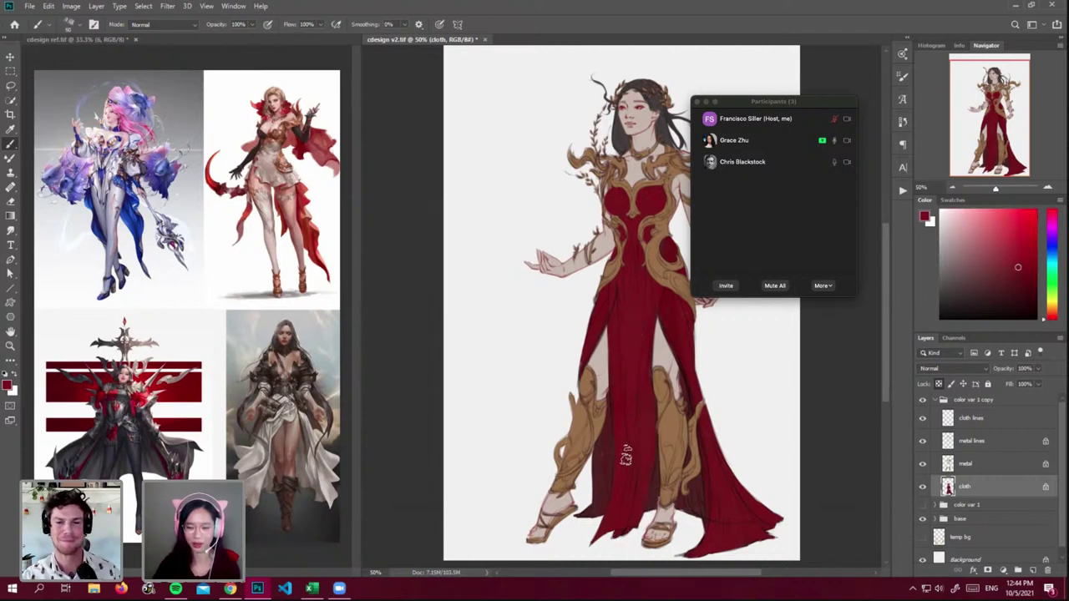
{"action": "left_click", "coordinate": [607, 405], "text": "alt"}
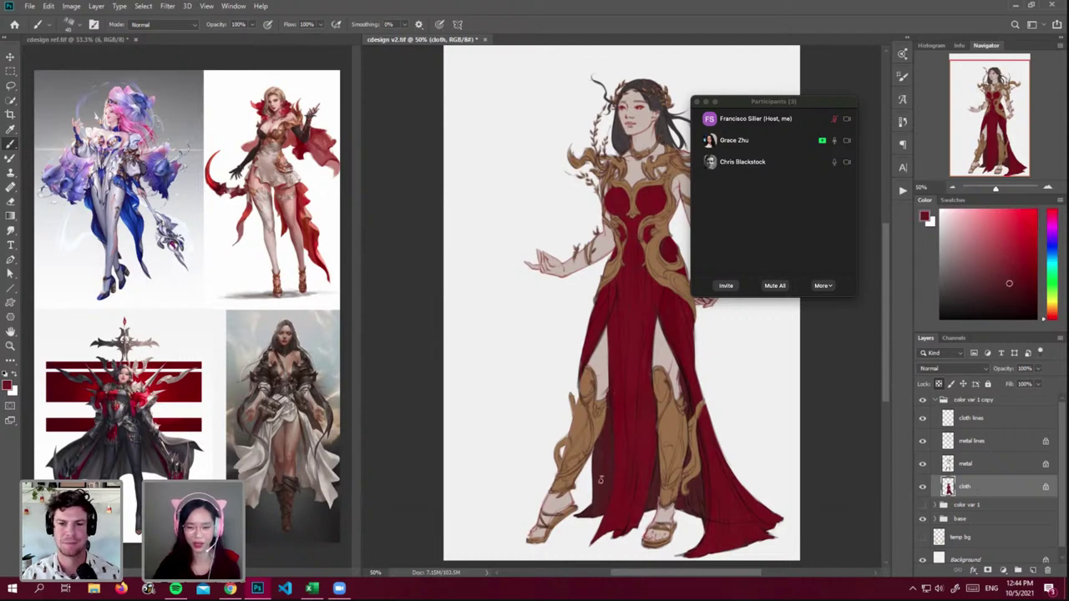
{"action": "left_click", "coordinate": [660, 482], "text": "alt"}
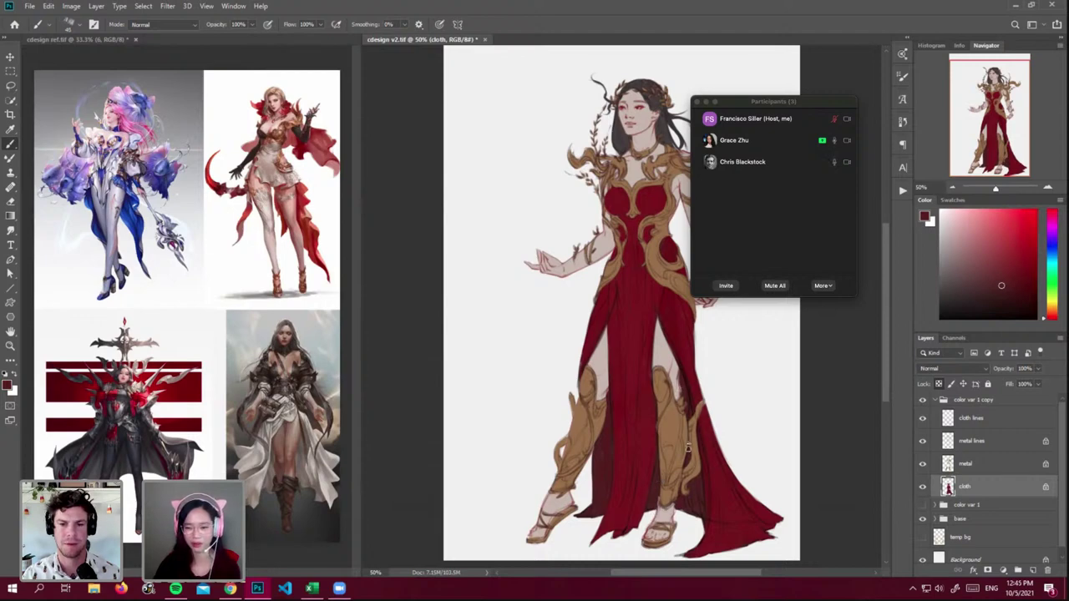
- On the copied metal layer, paint the shin plate beside the long skirt train a muted reddish brown
{"action": "left_click", "coordinate": [967, 464]}
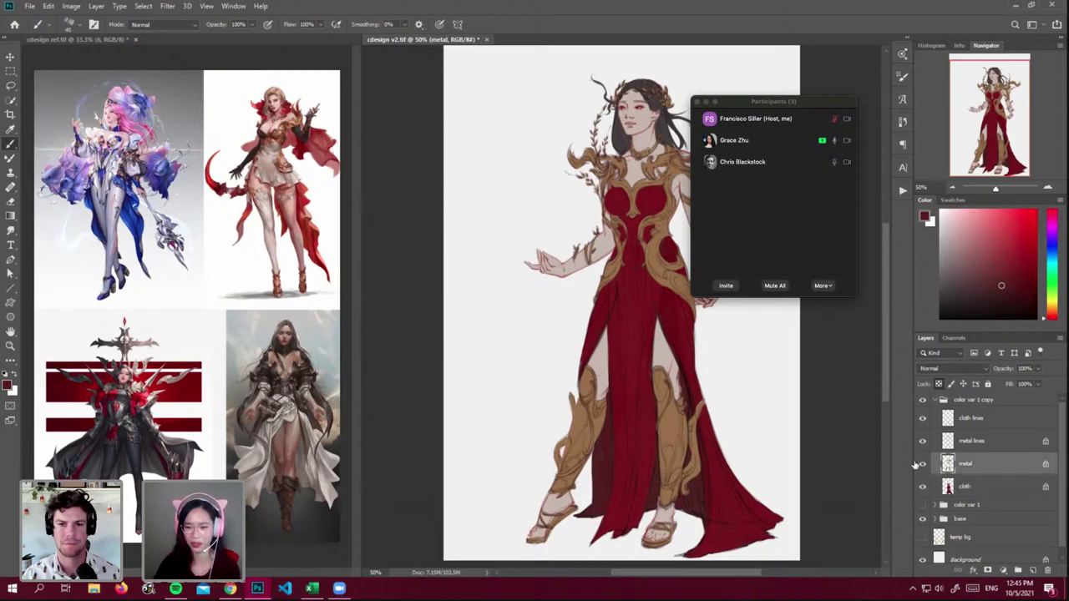
{"action": "left_click", "coordinate": [922, 464]}
{"action": "left_click", "coordinate": [922, 464]}
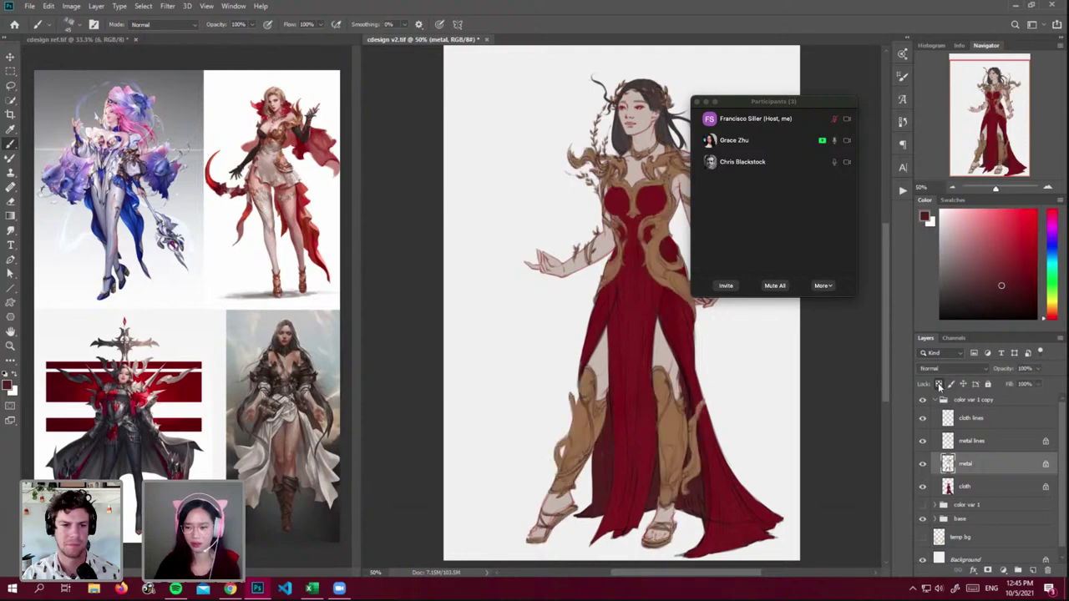
{"action": "key", "text": "alt"}
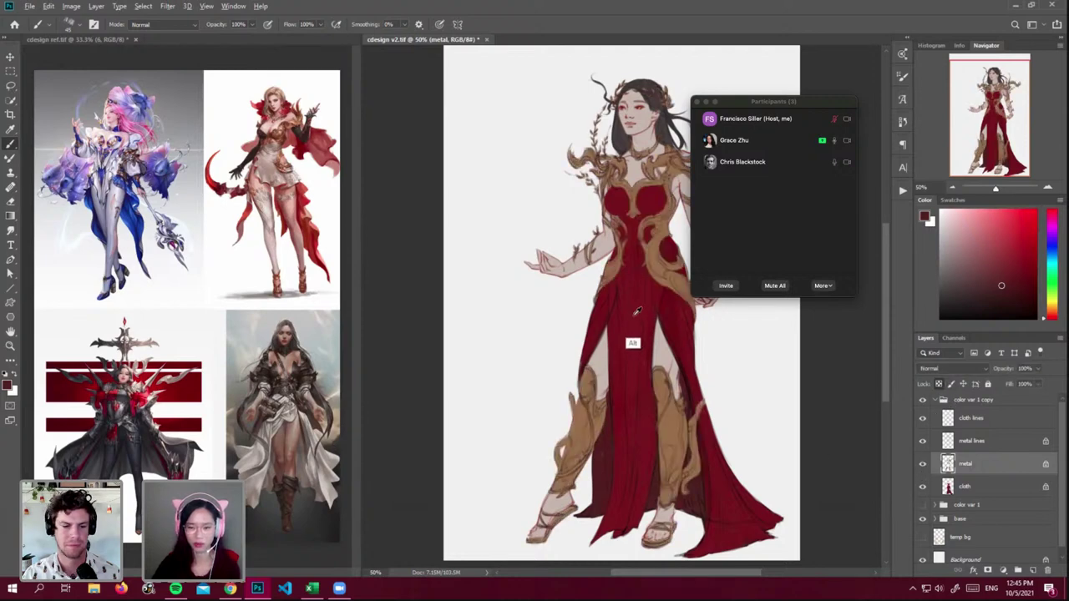
{"action": "left_click", "coordinate": [666, 331], "text": "alt"}
{"action": "left_click", "coordinate": [1053, 315]}
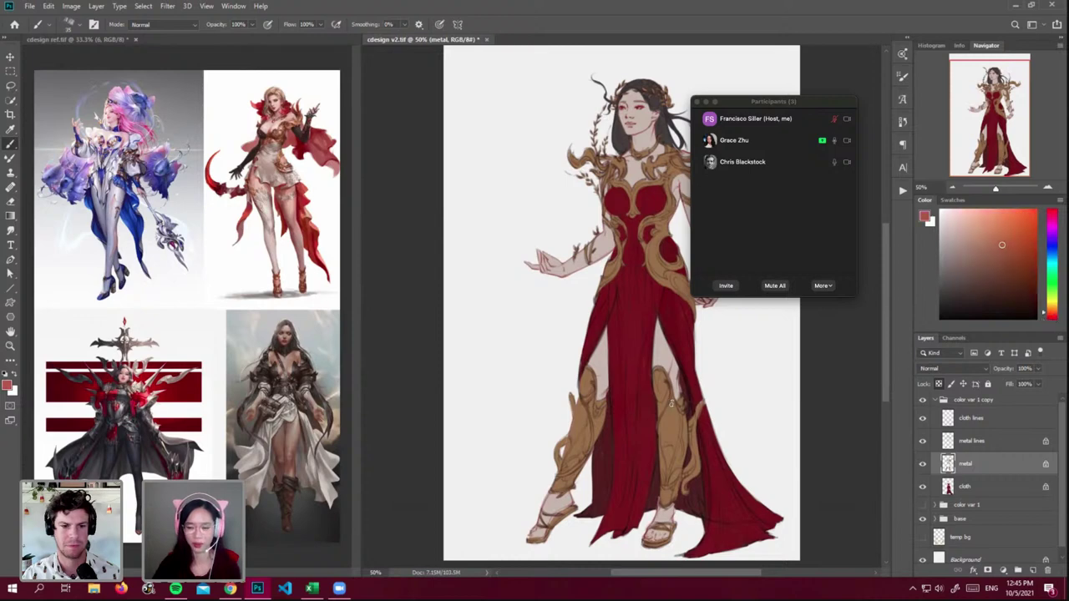
{"action": "left_click", "coordinate": [994, 266]}
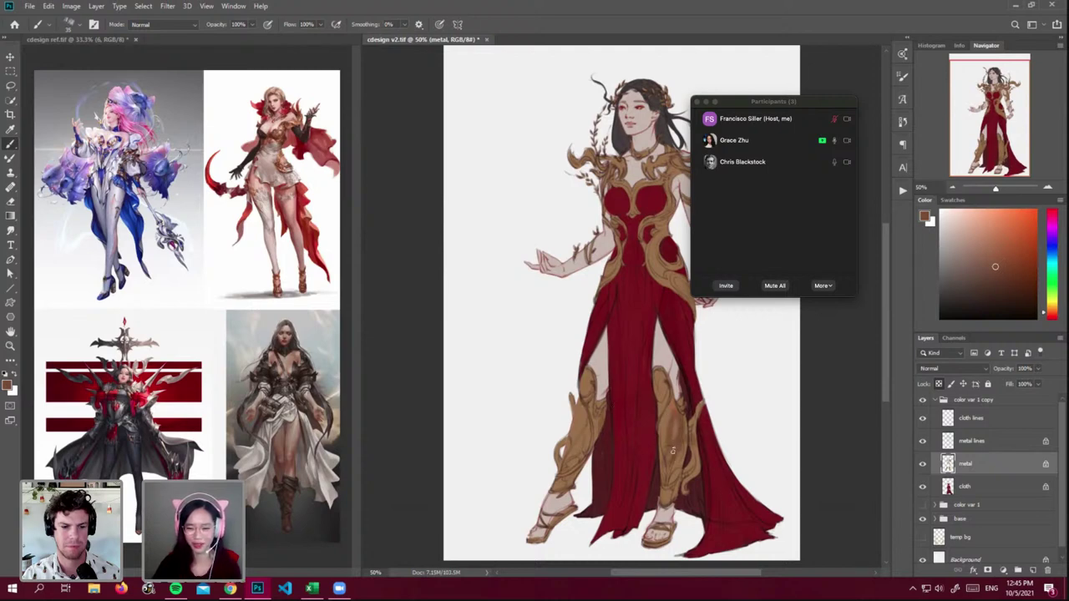
{"action": "mouse_move", "coordinate": [661, 399]}
{"action": "left_mouse_down"}
{"action": "mouse_move", "coordinate": [674, 422]}
{"action": "mouse_move", "coordinate": [669, 466]}
{"action": "mouse_move", "coordinate": [664, 430]}
{"action": "mouse_move", "coordinate": [667, 463]}
{"action": "left_mouse_up"}
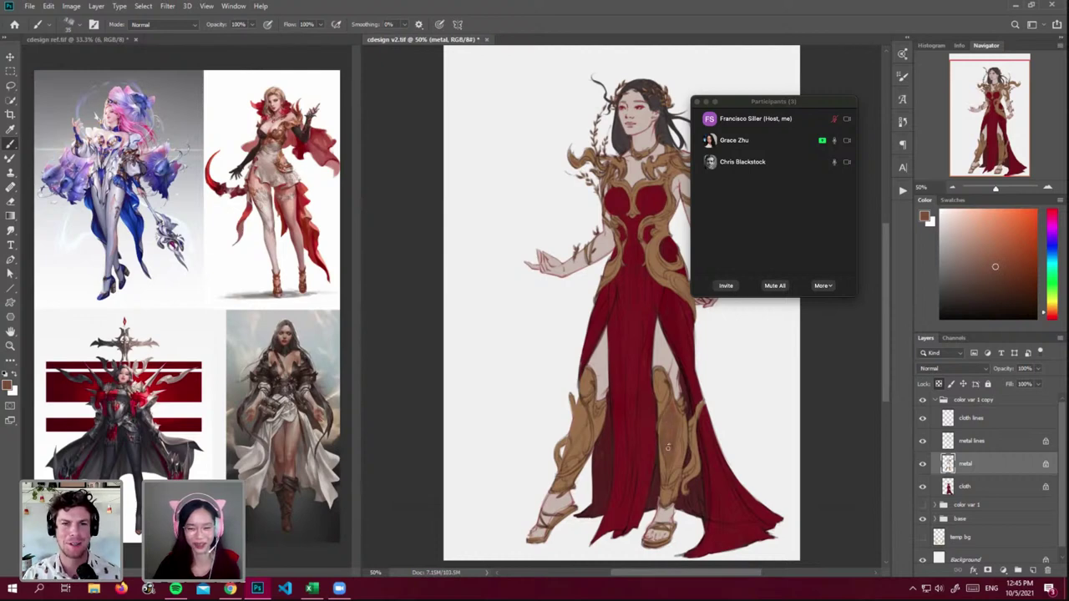
- Paint the inner shin plates on both legs a saturated rust orange, leaving the gold trim as it is
{"action": "left_click", "coordinate": [682, 420], "text": "alt"}
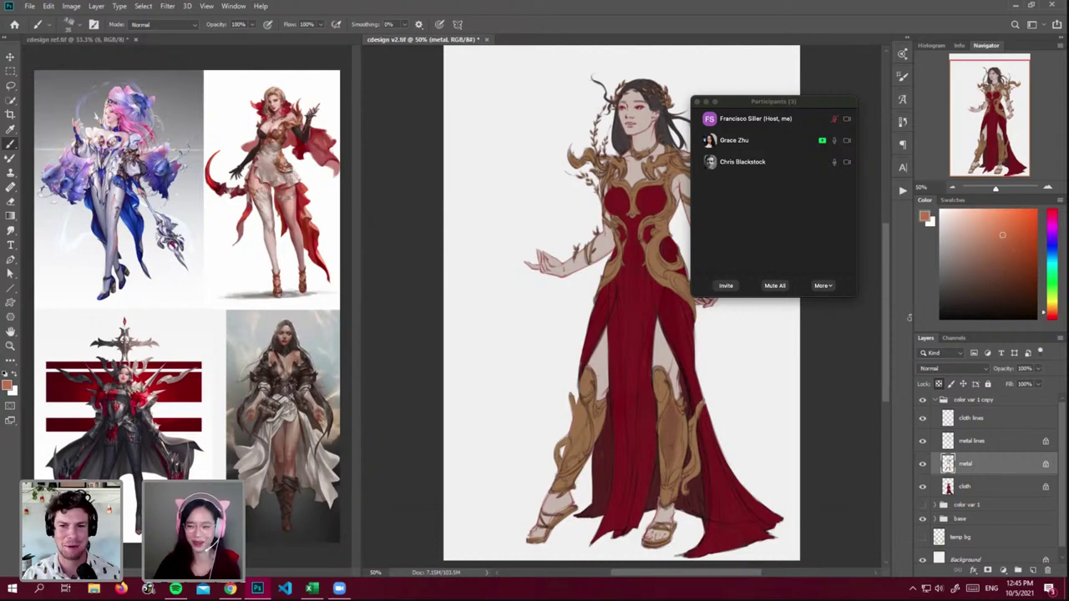
{"action": "mouse_move", "coordinate": [676, 418]}
{"action": "left_mouse_down"}
{"action": "mouse_move", "coordinate": [666, 459]}
{"action": "mouse_move", "coordinate": [673, 422]}
{"action": "mouse_move", "coordinate": [666, 441]}
{"action": "mouse_move", "coordinate": [664, 430]}
{"action": "mouse_move", "coordinate": [666, 459]}
{"action": "left_mouse_up"}
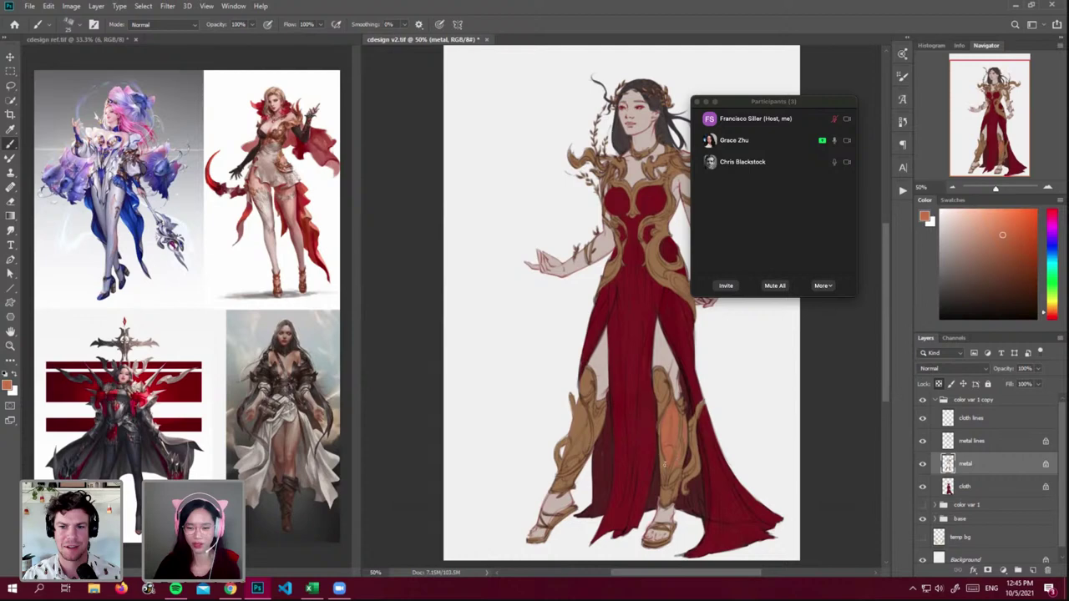
{"action": "left_click", "coordinate": [1028, 252]}
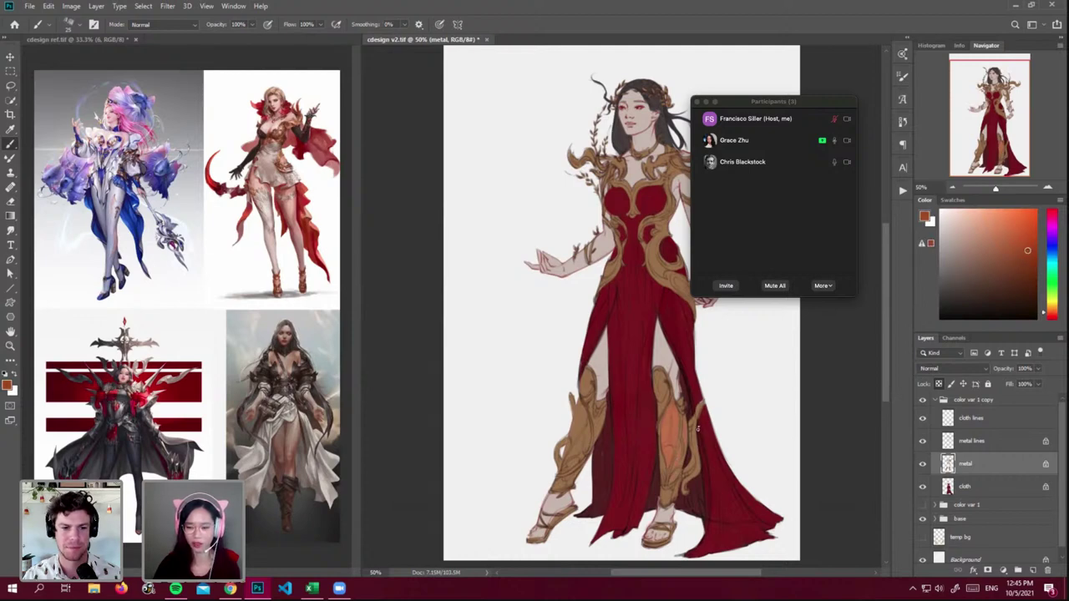
{"action": "mouse_move", "coordinate": [674, 439]}
{"action": "left_mouse_down"}
{"action": "mouse_move", "coordinate": [669, 409]}
{"action": "mouse_move", "coordinate": [671, 467]}
{"action": "mouse_move", "coordinate": [683, 427]}
{"action": "left_mouse_up"}
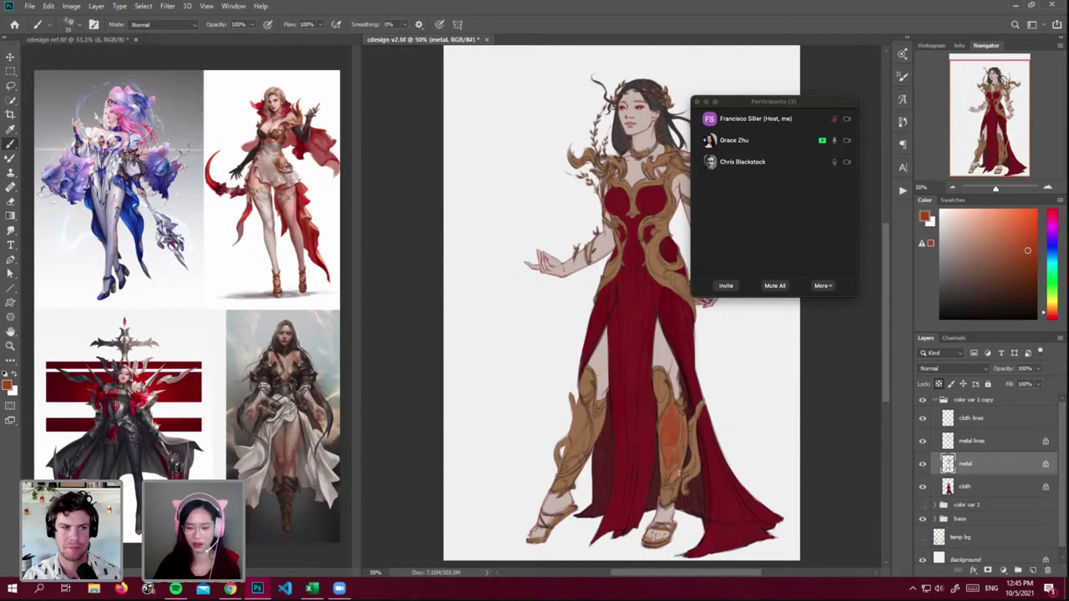
{"action": "mouse_move", "coordinate": [580, 412]}
{"action": "left_mouse_down"}
{"action": "mouse_move", "coordinate": [583, 457]}
{"action": "mouse_move", "coordinate": [579, 437]}
{"action": "mouse_move", "coordinate": [569, 454]}
{"action": "mouse_move", "coordinate": [574, 436]}
{"action": "mouse_move", "coordinate": [586, 444]}
{"action": "mouse_move", "coordinate": [564, 469]}
{"action": "left_mouse_up"}
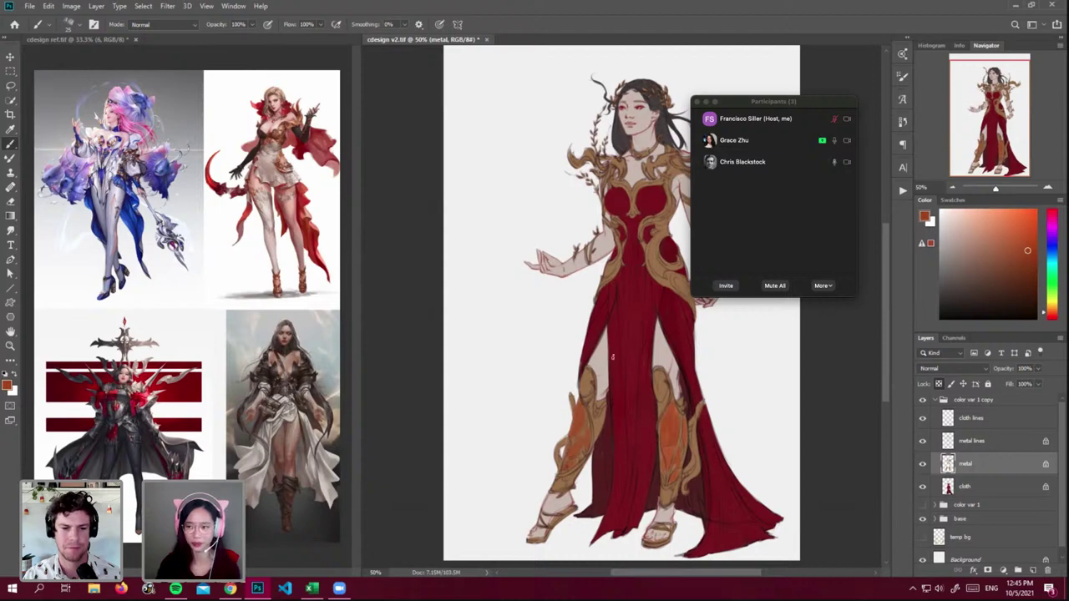
- Paint the knee and shin plates on both legs over with deep red sampled from the dress, varying the brush size
{"action": "left_click", "coordinate": [659, 289], "text": "alt"}
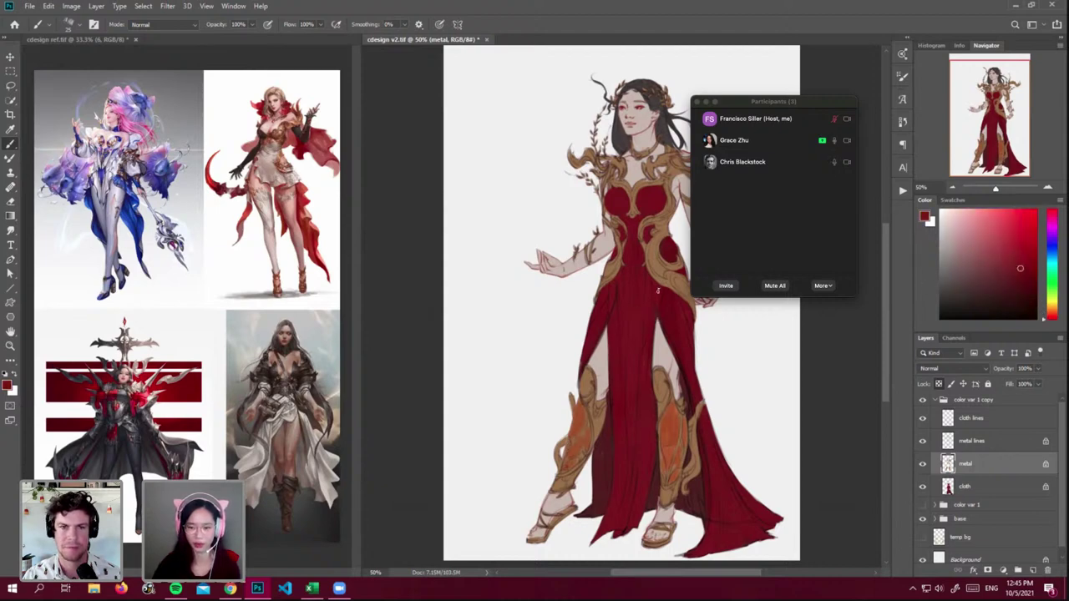
{"action": "left_click_drag", "start_coordinate": [658, 376], "coordinate": [662, 412]}
{"action": "key", "text": "bracketleft"}
{"action": "key", "text": "bracketleft"}
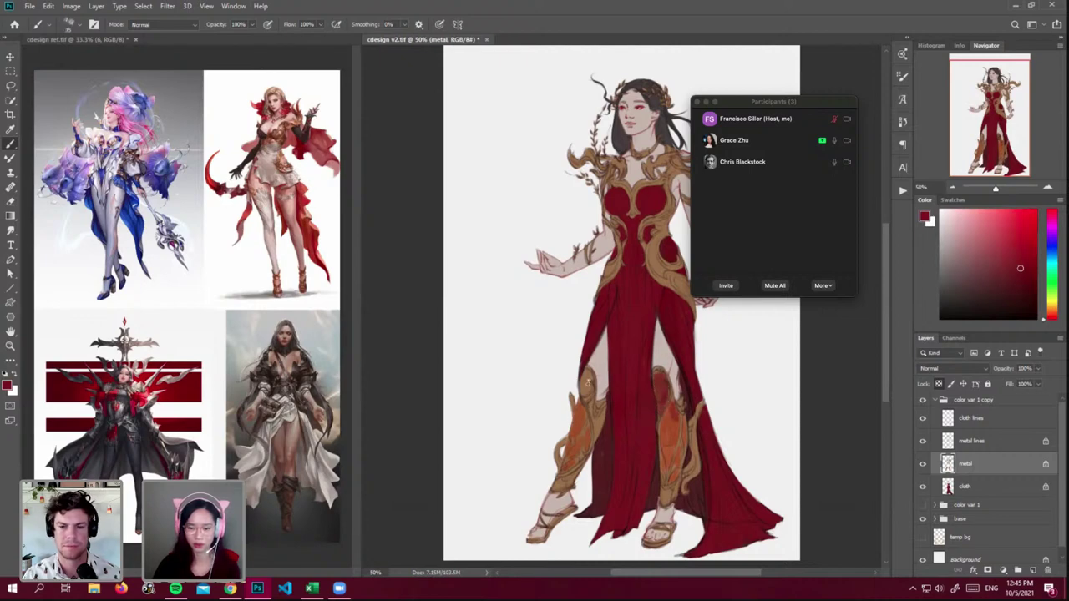
{"action": "mouse_move", "coordinate": [590, 382]}
{"action": "left_mouse_down"}
{"action": "mouse_move", "coordinate": [582, 421]}
{"action": "mouse_move", "coordinate": [577, 413]}
{"action": "mouse_move", "coordinate": [586, 445]}
{"action": "mouse_move", "coordinate": [587, 435]}
{"action": "mouse_move", "coordinate": [576, 450]}
{"action": "mouse_move", "coordinate": [581, 438]}
{"action": "mouse_move", "coordinate": [568, 466]}
{"action": "left_mouse_up"}
{"action": "key", "text": "bracketright"}
{"action": "key", "text": "bracketright"}
{"action": "mouse_move", "coordinate": [678, 424]}
{"action": "left_mouse_down"}
{"action": "mouse_move", "coordinate": [663, 427]}
{"action": "mouse_move", "coordinate": [662, 471]}
{"action": "mouse_move", "coordinate": [675, 464]}
{"action": "mouse_move", "coordinate": [676, 477]}
{"action": "mouse_move", "coordinate": [662, 486]}
{"action": "mouse_move", "coordinate": [683, 449]}
{"action": "left_mouse_up"}
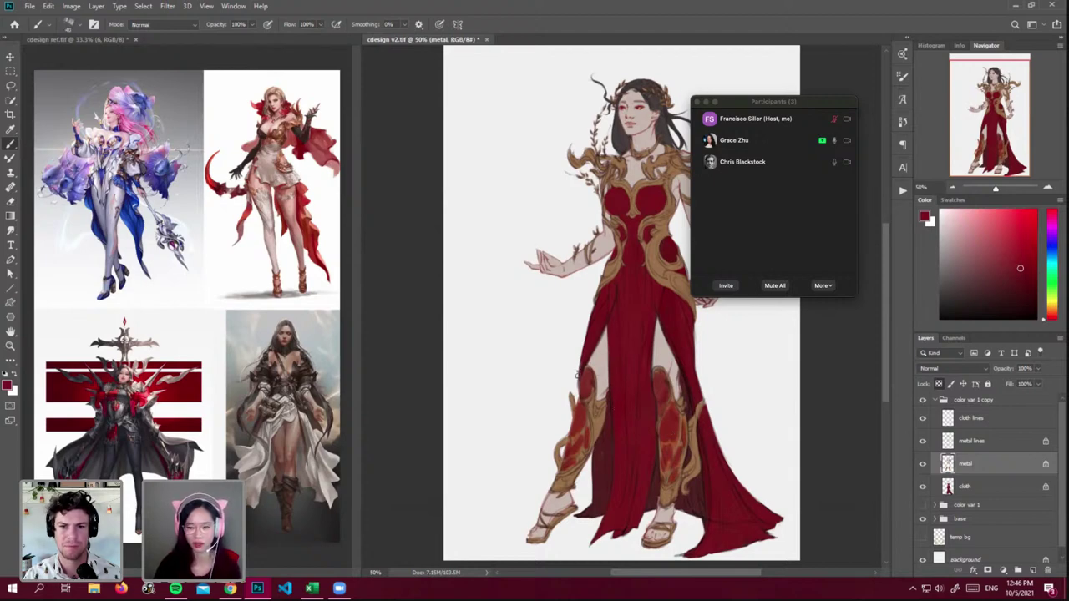
- Tint both sandals with the back cloth's dark red, and add red accents sampled from the shin plate to the waist and shoulder armor
{"action": "left_click", "coordinate": [602, 498], "text": "alt"}
{"action": "left_click_drag", "start_coordinate": [569, 511], "coordinate": [531, 541]}
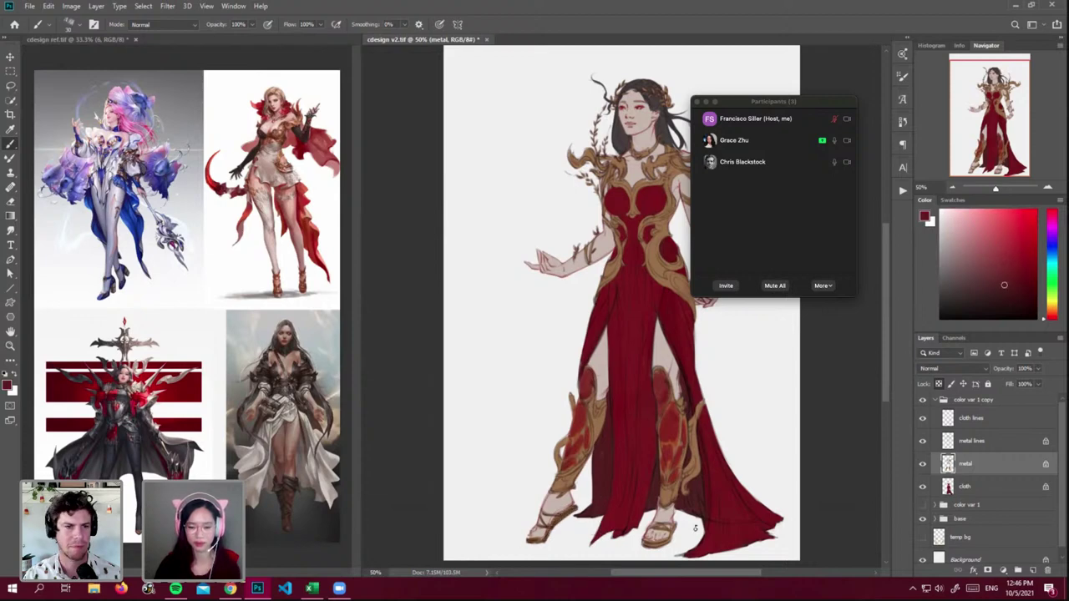
{"action": "left_click_drag", "start_coordinate": [673, 536], "coordinate": [645, 544]}
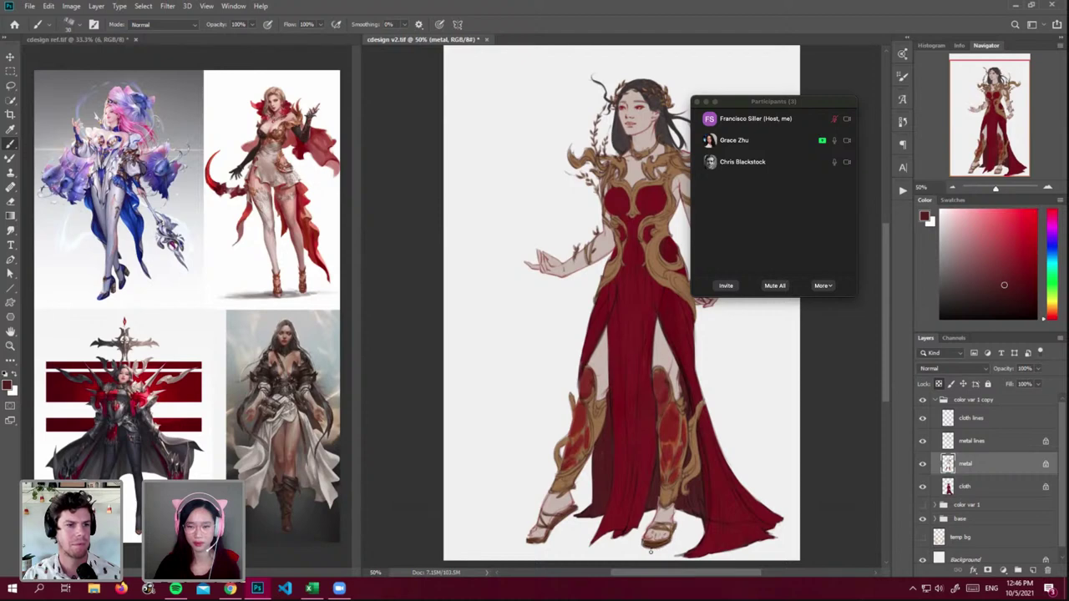
{"action": "left_click", "coordinate": [677, 423], "text": "alt"}
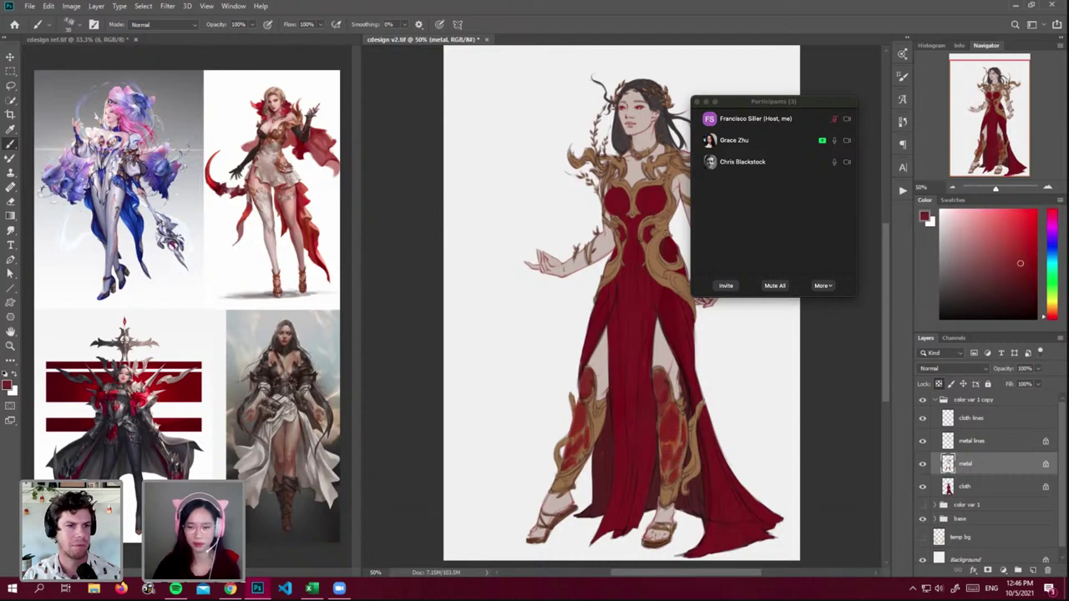
{"action": "mouse_move", "coordinate": [658, 243]}
{"action": "left_mouse_down"}
{"action": "mouse_move", "coordinate": [660, 268]}
{"action": "mouse_move", "coordinate": [652, 262]}
{"action": "mouse_move", "coordinate": [663, 274]}
{"action": "mouse_move", "coordinate": [603, 277]}
{"action": "left_mouse_up"}
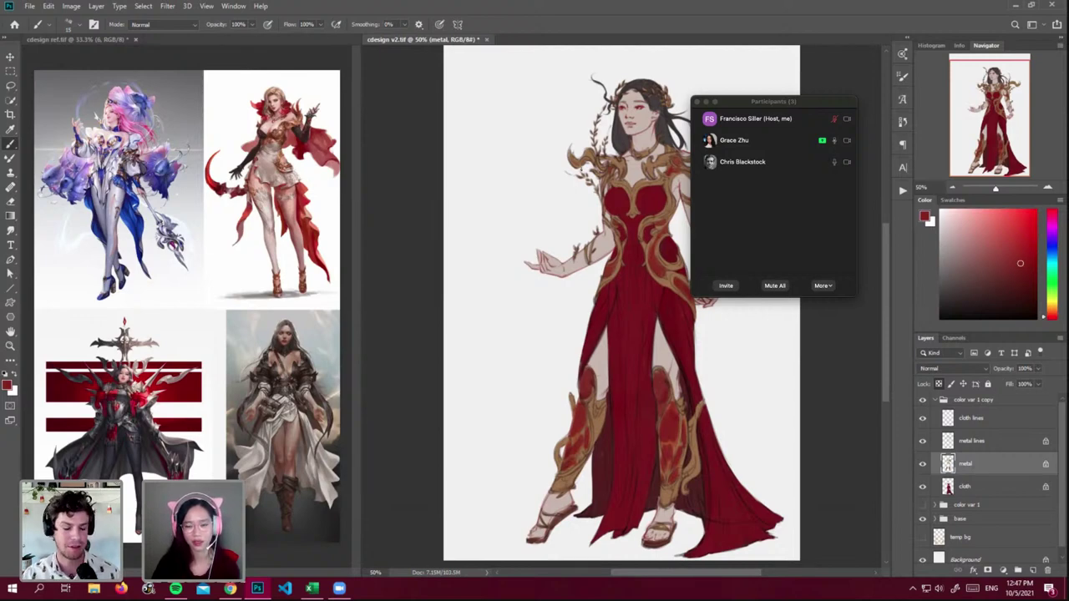
- Try a lighter, desaturated pinkish red on the bodice and front skirt panel of the cloth layer with a much larger brush
{"action": "left_click", "coordinate": [965, 489]}
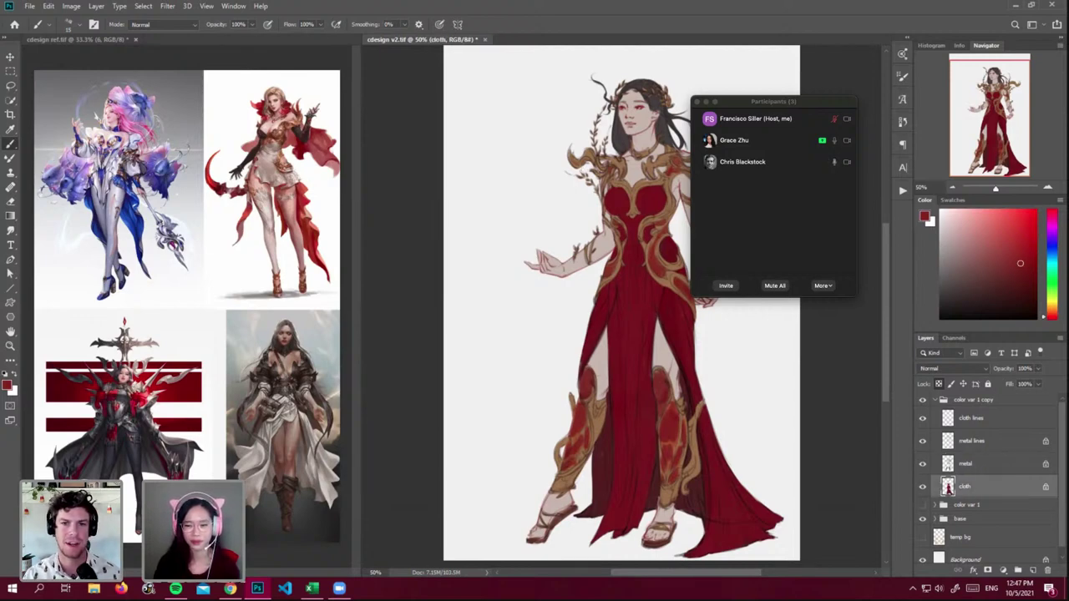
{"action": "left_click", "coordinate": [612, 452], "text": "alt"}
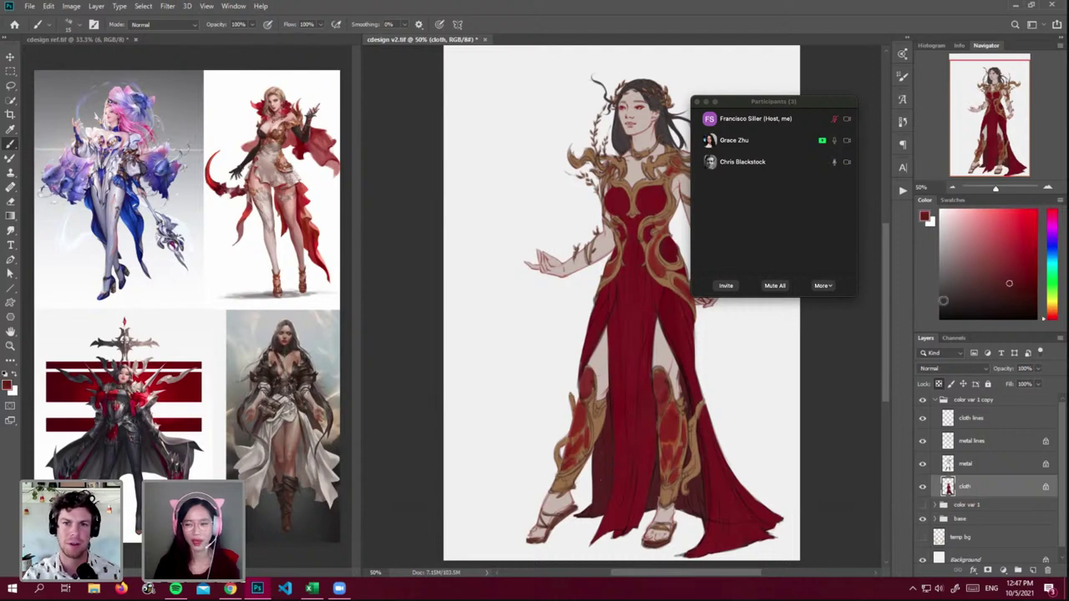
{"action": "left_click", "coordinate": [974, 277]}
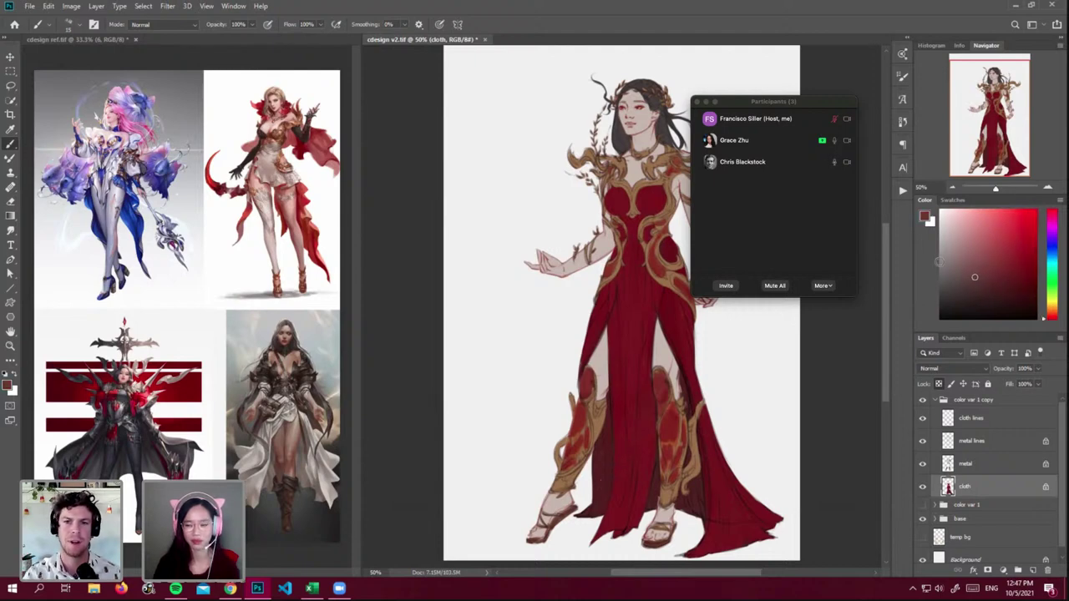
{"action": "key", "text": "bracketright"}
{"action": "key", "text": "bracketright"}
{"action": "key", "text": "bracketright"}
{"action": "key", "text": "bracketright"}
{"action": "key", "text": "bracketright"}
{"action": "key", "text": "bracketright"}
{"action": "key", "text": "bracketright"}
{"action": "key", "text": "bracketright"}
{"action": "key", "text": "bracketright"}
{"action": "key", "text": "bracketright"}
{"action": "key", "text": "bracketright"}
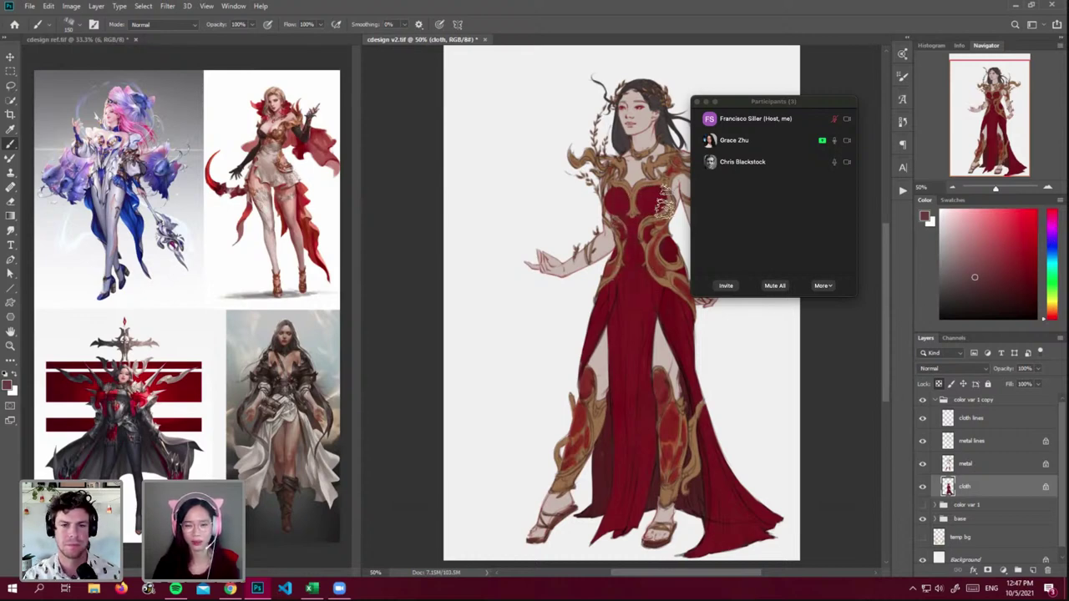
{"action": "left_click", "coordinate": [985, 255]}
{"action": "left_click_drag", "start_coordinate": [986, 255], "coordinate": [985, 260]}
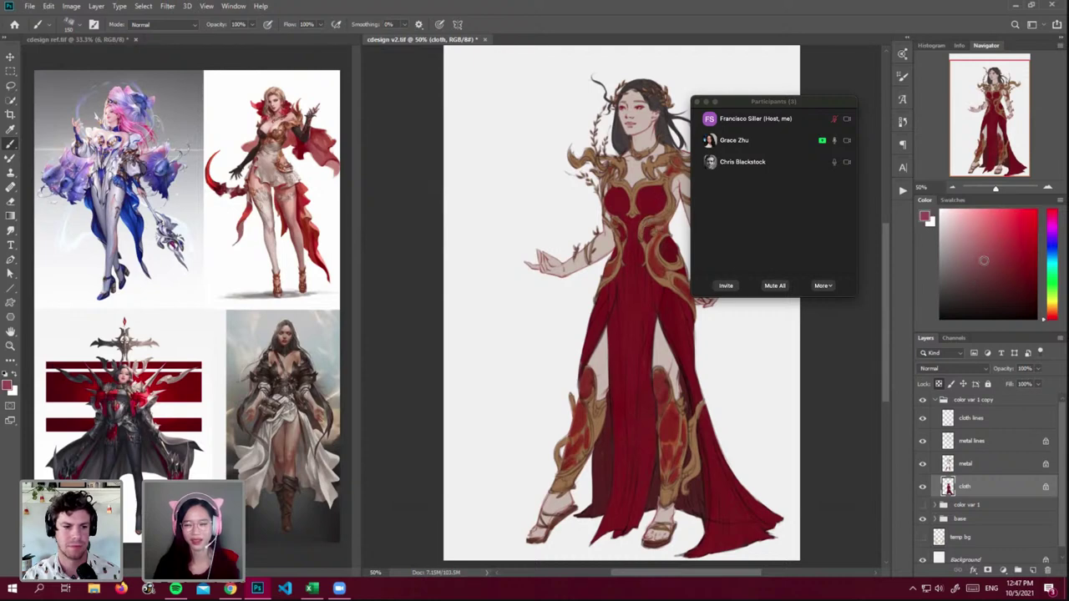
{"action": "mouse_move", "coordinate": [649, 194]}
{"action": "left_mouse_down"}
{"action": "mouse_move", "coordinate": [620, 215]}
{"action": "mouse_move", "coordinate": [622, 288]}
{"action": "mouse_move", "coordinate": [634, 297]}
{"action": "mouse_move", "coordinate": [640, 282]}
{"action": "mouse_move", "coordinate": [639, 322]}
{"action": "mouse_move", "coordinate": [623, 275]}
{"action": "mouse_move", "coordinate": [622, 349]}
{"action": "left_mouse_up"}
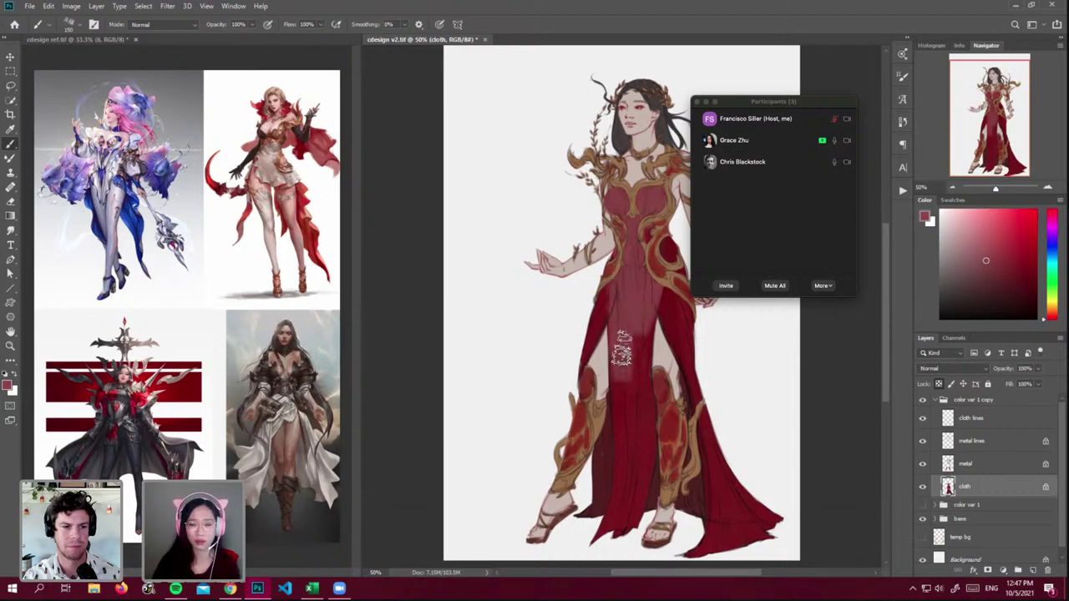
{"action": "key", "text": "ctrl+z"}
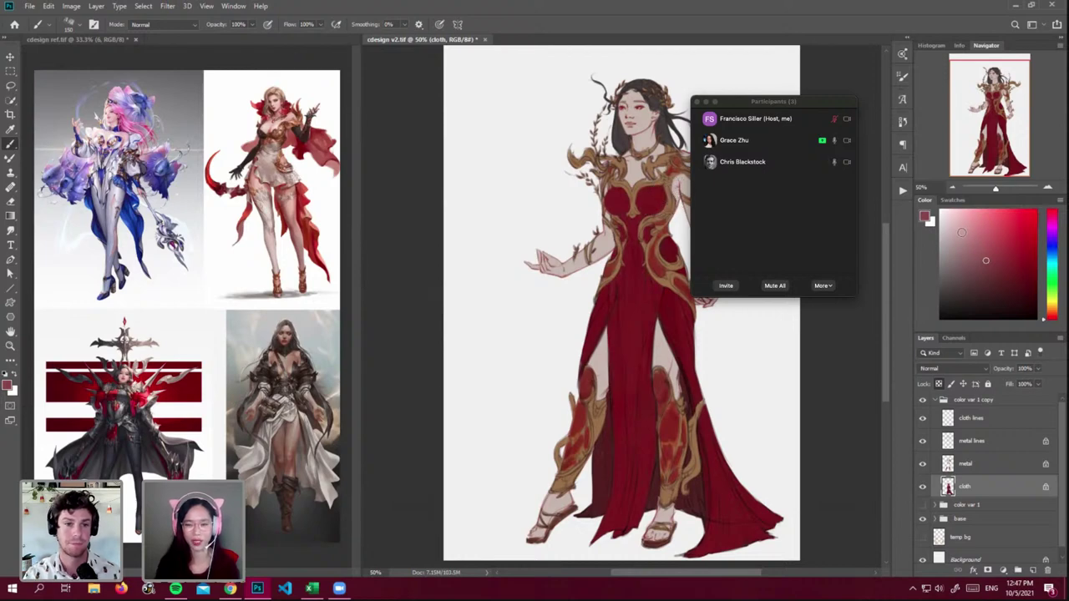
- Paint the whole dress a darker, muted wine red on the cloth layer and deepen the inner back cloth with its own sampled color
{"action": "left_click", "coordinate": [1000, 274]}
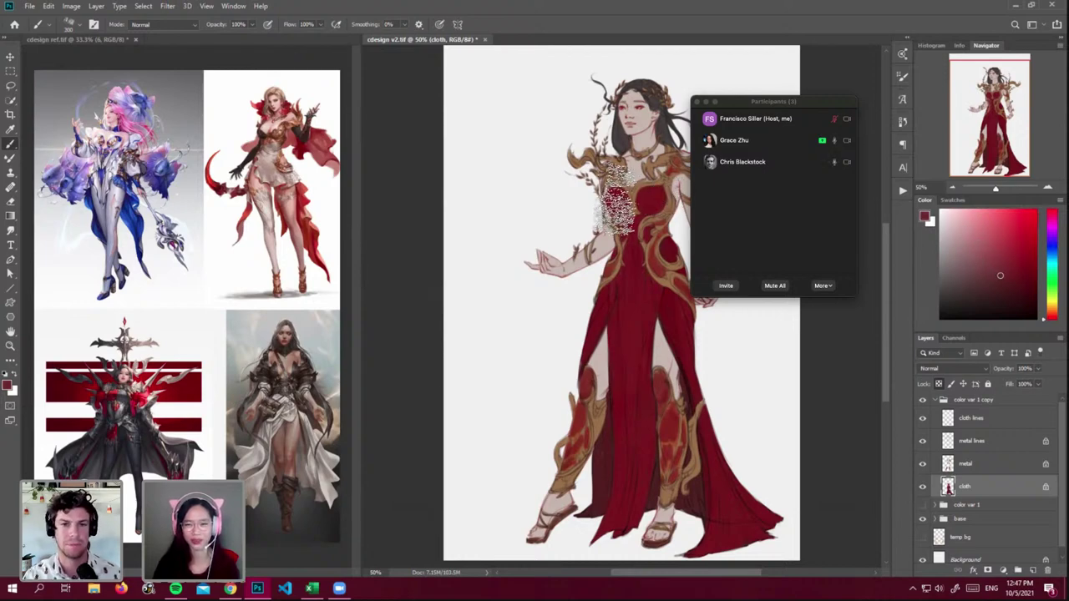
{"action": "key", "text": "bracketleft"}
{"action": "key", "text": "bracketleft"}
{"action": "key", "text": "bracketleft"}
{"action": "key", "text": "bracketleft"}
{"action": "key", "text": "bracketleft"}
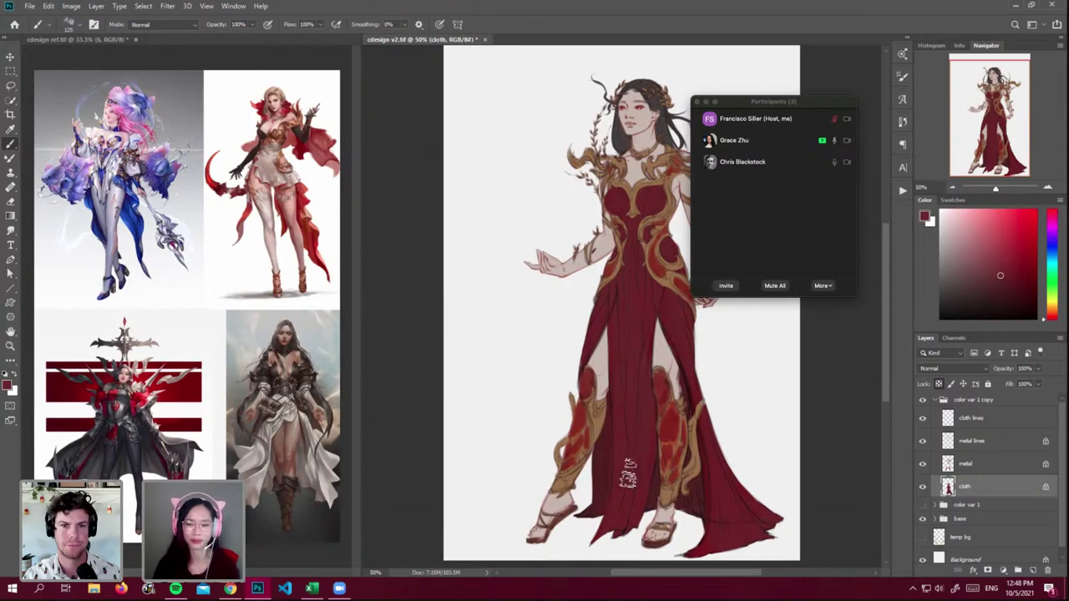
{"action": "left_click", "coordinate": [599, 469], "text": "alt"}
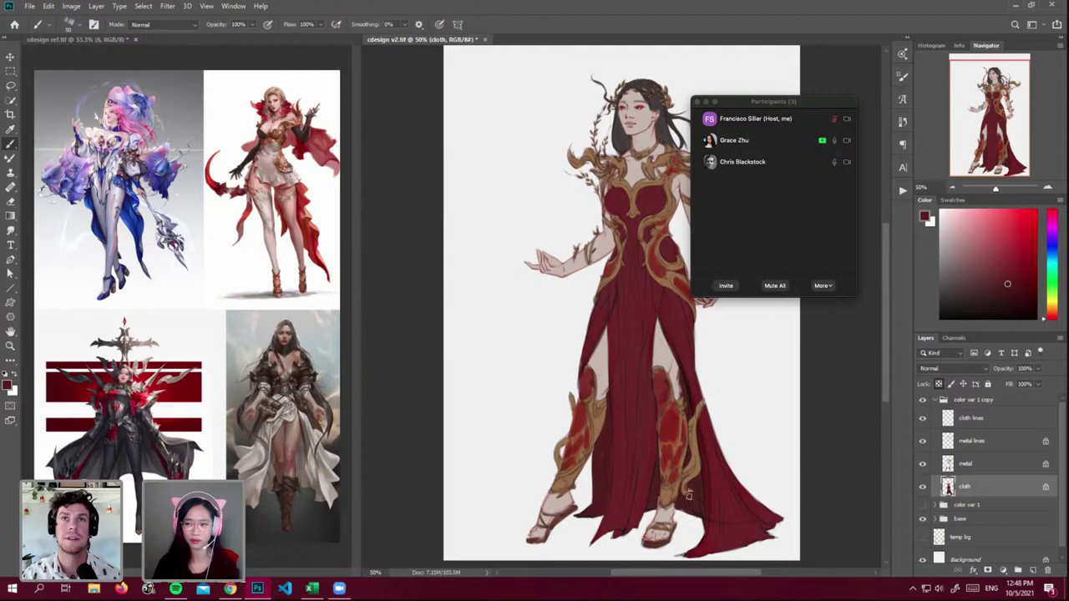
- Shift the gold armor on the locked metal layer toward a reddish copper, starting from its sampled gold and a redder hue
{"action": "left_click", "coordinate": [965, 445]}
{"action": "left_click", "coordinate": [922, 443]}
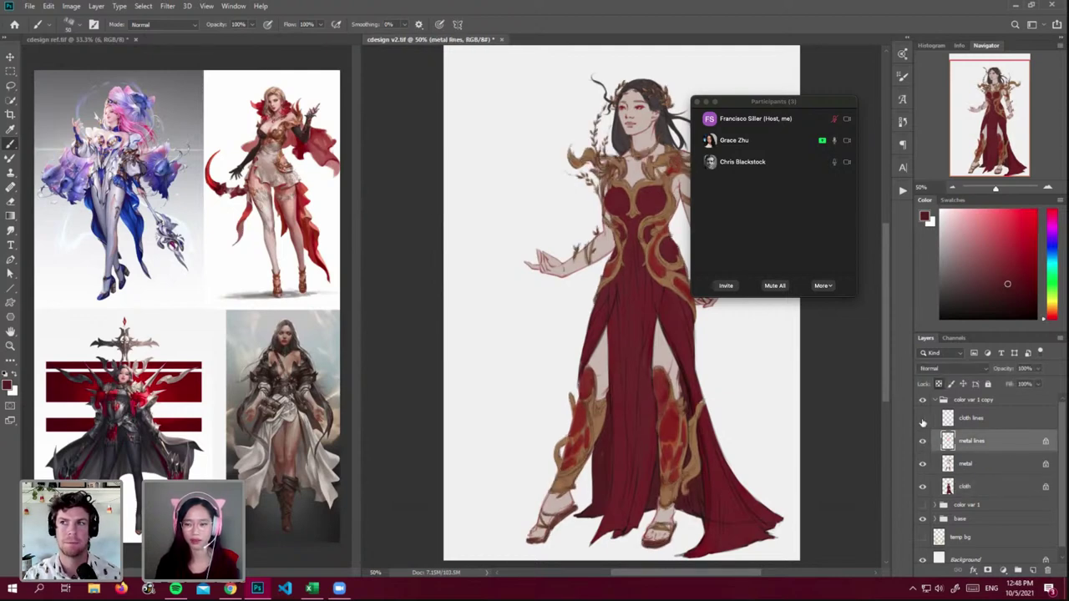
{"action": "left_click", "coordinate": [922, 418]}
{"action": "left_click", "coordinate": [922, 422]}
{"action": "left_click", "coordinate": [942, 459]}
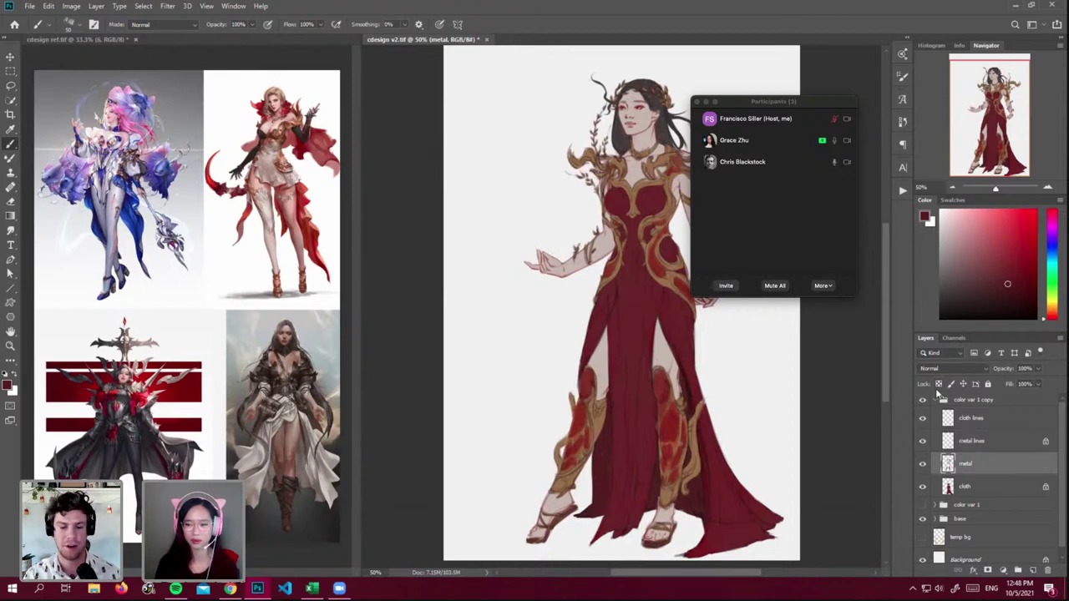
{"action": "left_click", "coordinate": [922, 466]}
{"action": "left_click", "coordinate": [923, 464]}
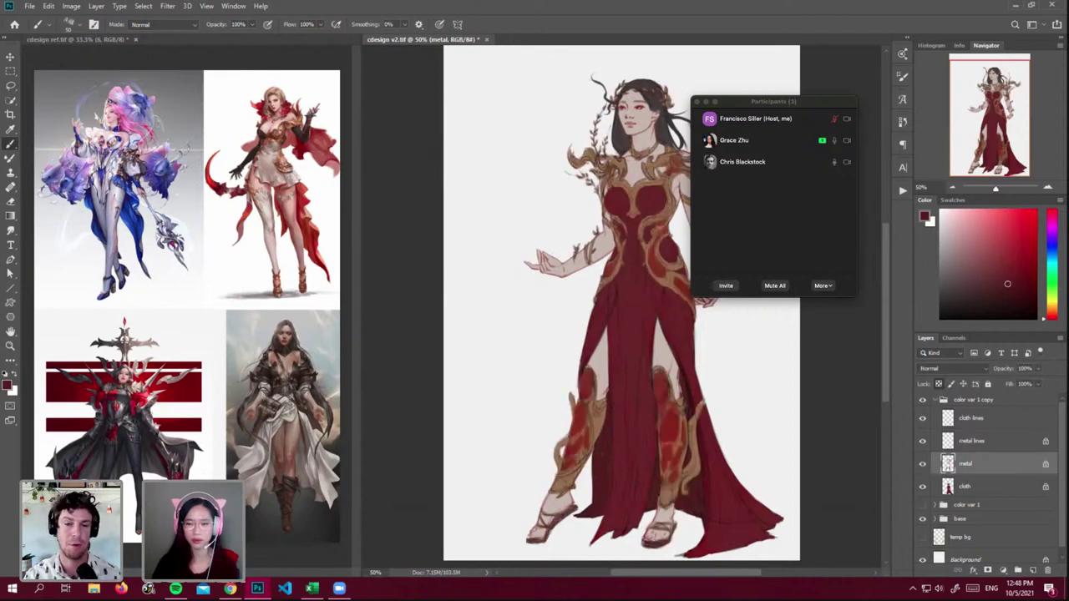
{"action": "left_click", "coordinate": [674, 271], "text": "alt"}
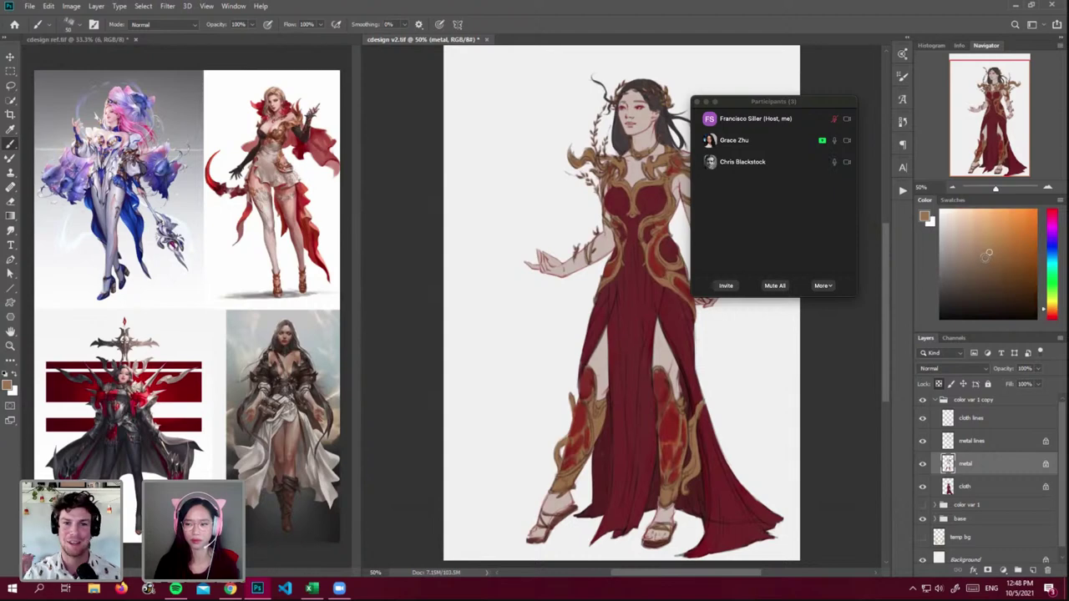
{"action": "left_click", "coordinate": [1050, 314]}
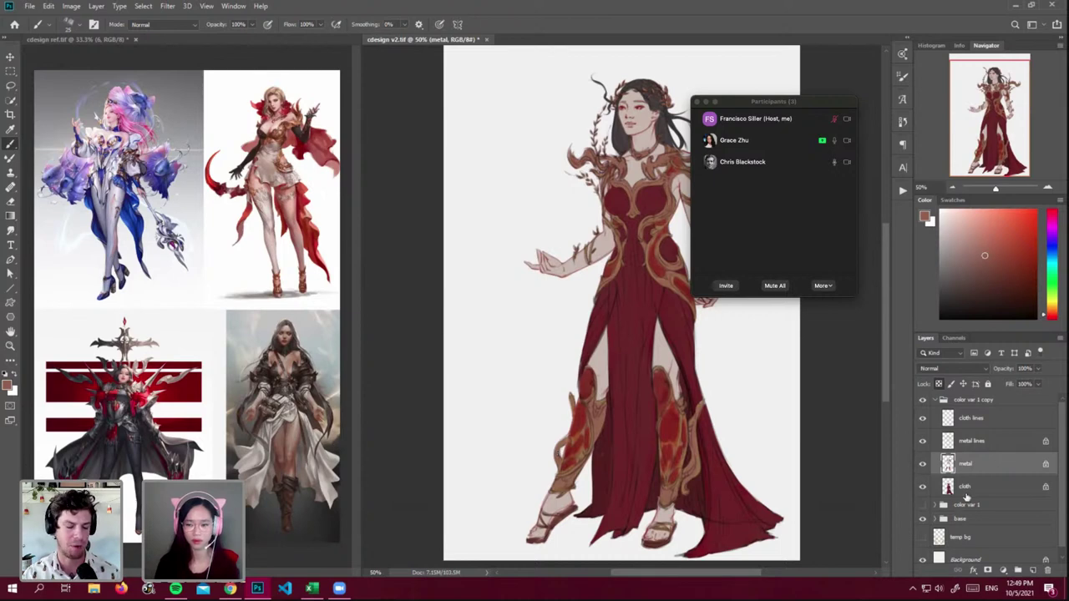
- Lock the metal lines layer's transparent pixels and fill its line art with a dark brownish red
{"action": "left_click", "coordinate": [958, 440]}
{"action": "left_click", "coordinate": [921, 441]}
{"action": "left_click", "coordinate": [922, 441]}
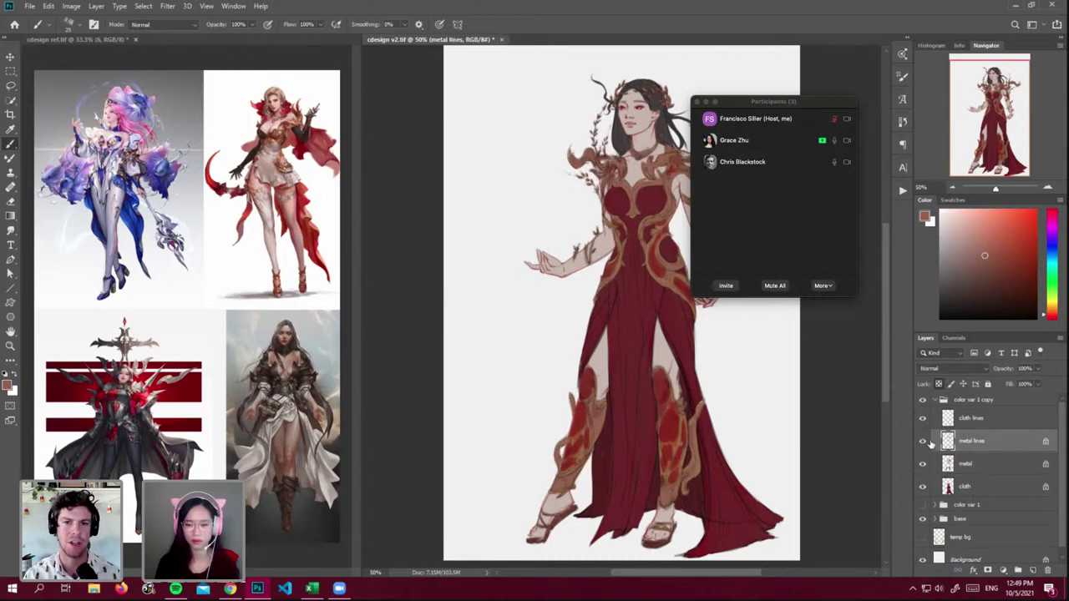
{"action": "left_click", "coordinate": [953, 419]}
{"action": "left_click", "coordinate": [952, 440]}
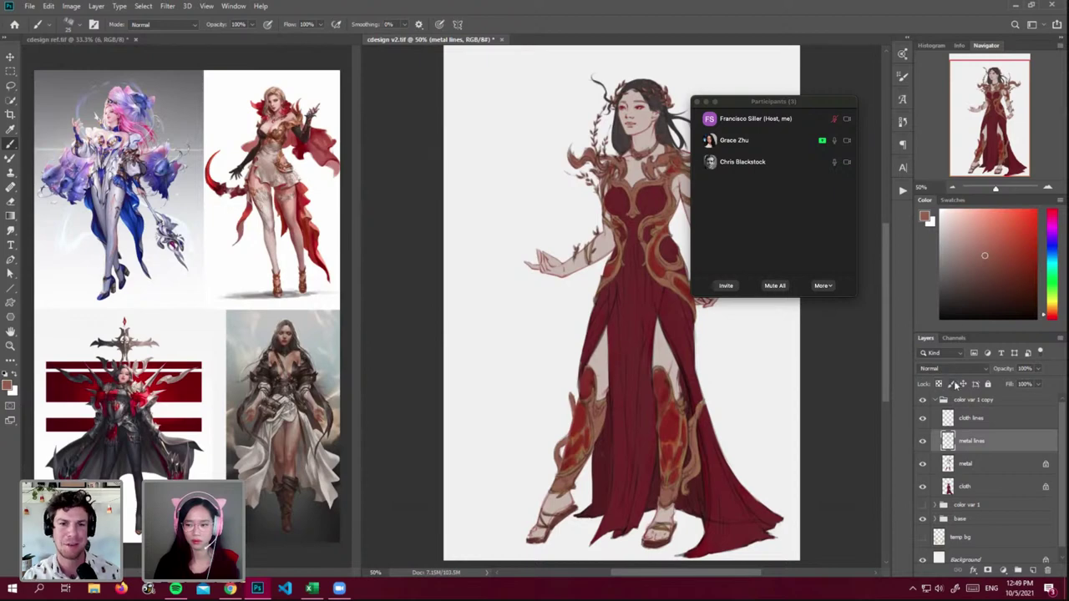
{"action": "left_click", "coordinate": [1015, 289]}
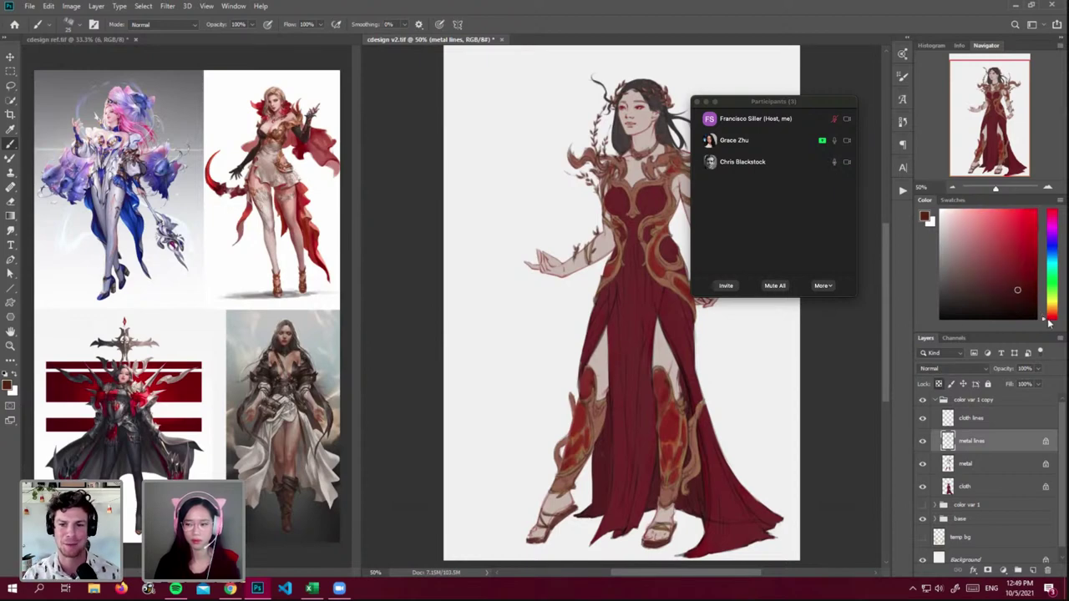
{"action": "key", "text": "shift+F5"}
{"action": "key", "text": "Return"}
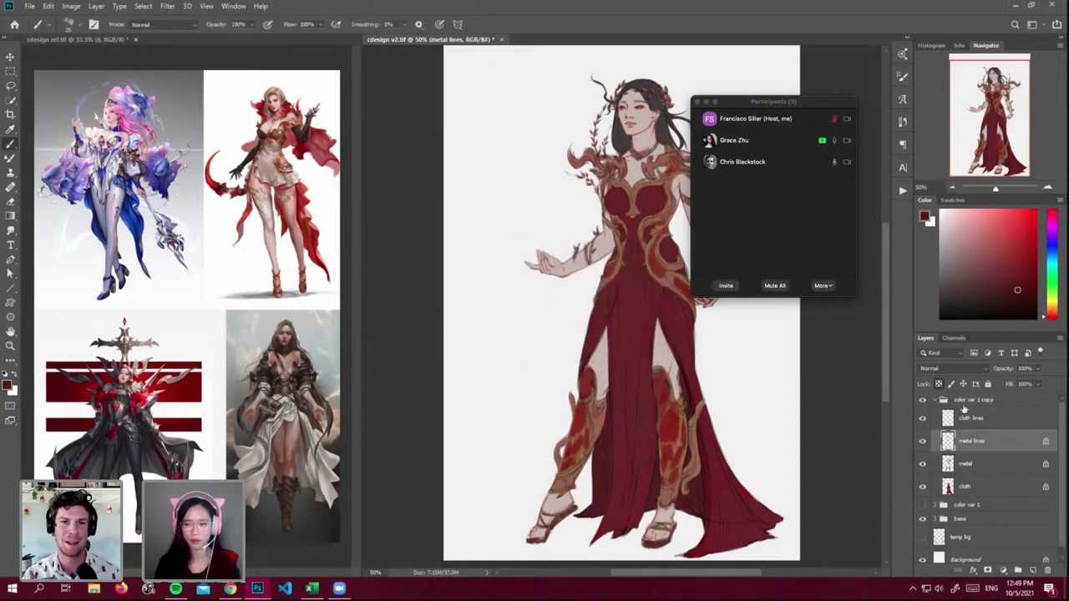
- Lock the cloth lines layer's transparent pixels and fill its line art with a very dark, near-black wine red
{"action": "left_click", "coordinate": [964, 417]}
{"action": "left_click", "coordinate": [938, 383]}
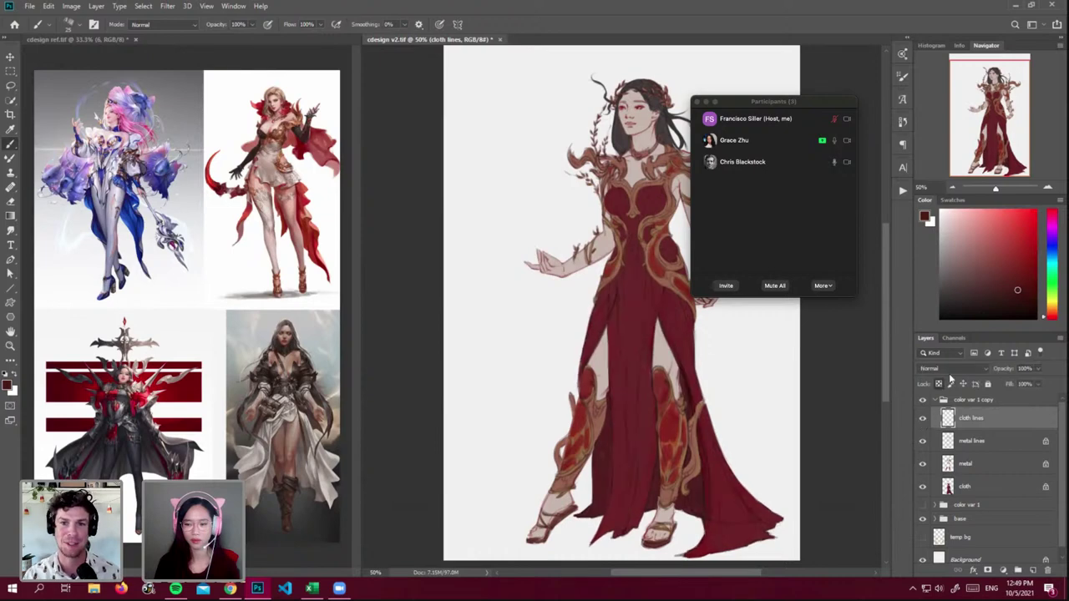
{"action": "left_click", "coordinate": [1029, 305]}
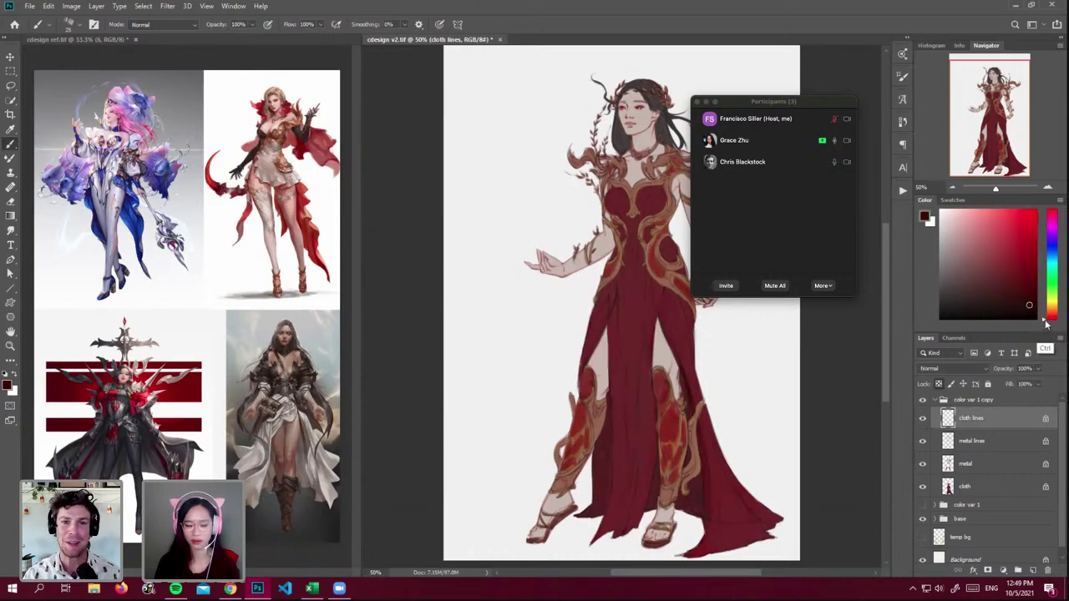
{"action": "key", "text": "shift+F5"}
{"action": "key", "text": "Return"}
{"action": "left_click", "coordinate": [1028, 300]}
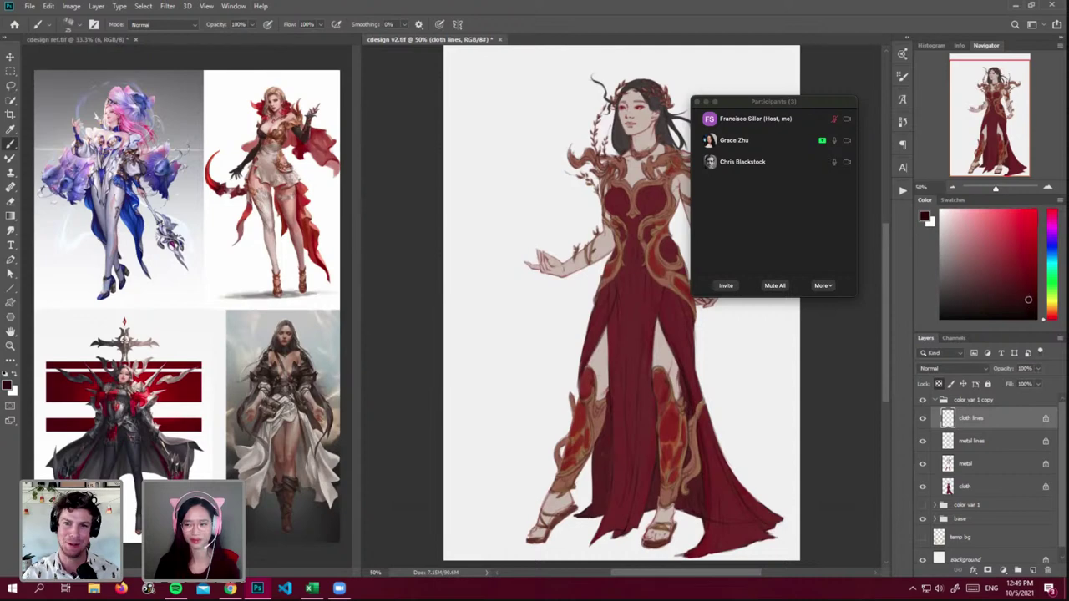
{"action": "key", "text": "shift+F5"}
{"action": "key", "text": "Return"}
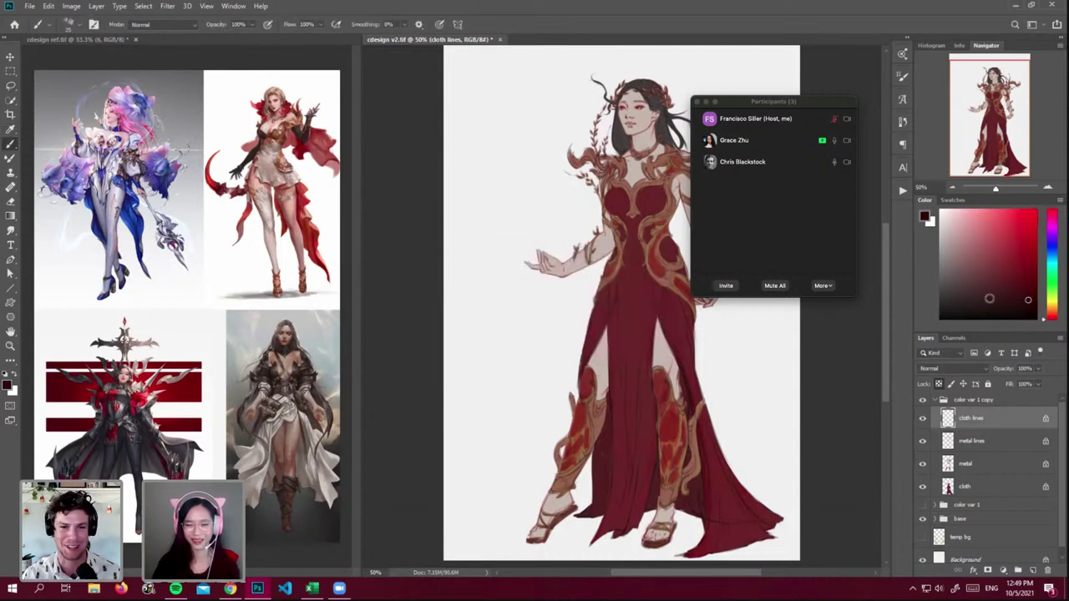
- Move the participants window off the artwork, then collapse the color var 1 copy group and toggle its visibility to review the variation
{"action": "left_click_drag", "start_coordinate": [784, 101], "coordinate": [1067, 299]}
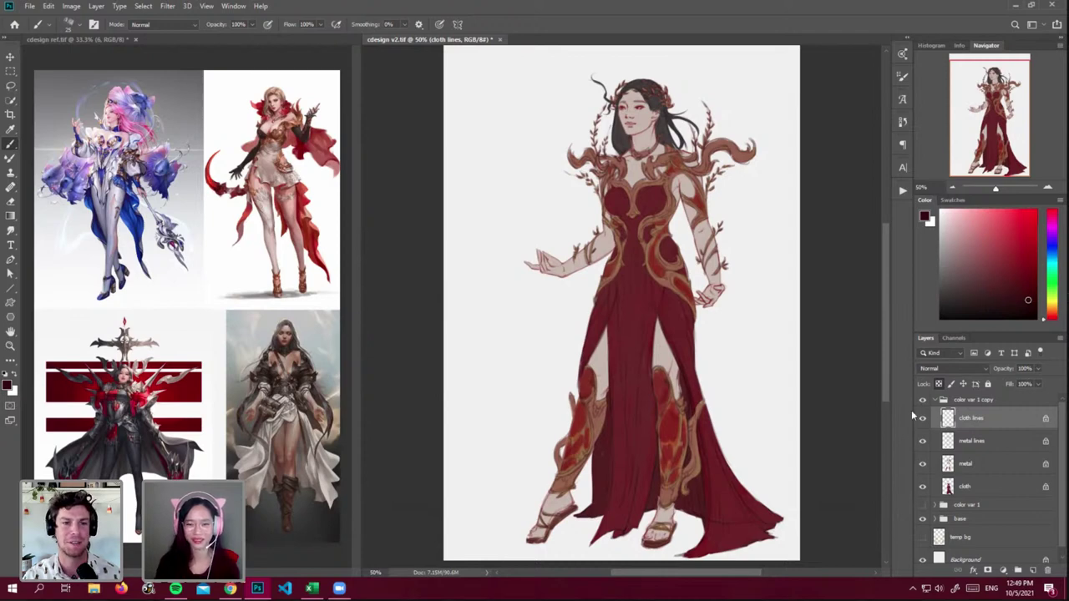
{"action": "left_click", "coordinate": [970, 401]}
{"action": "left_click", "coordinate": [934, 400]}
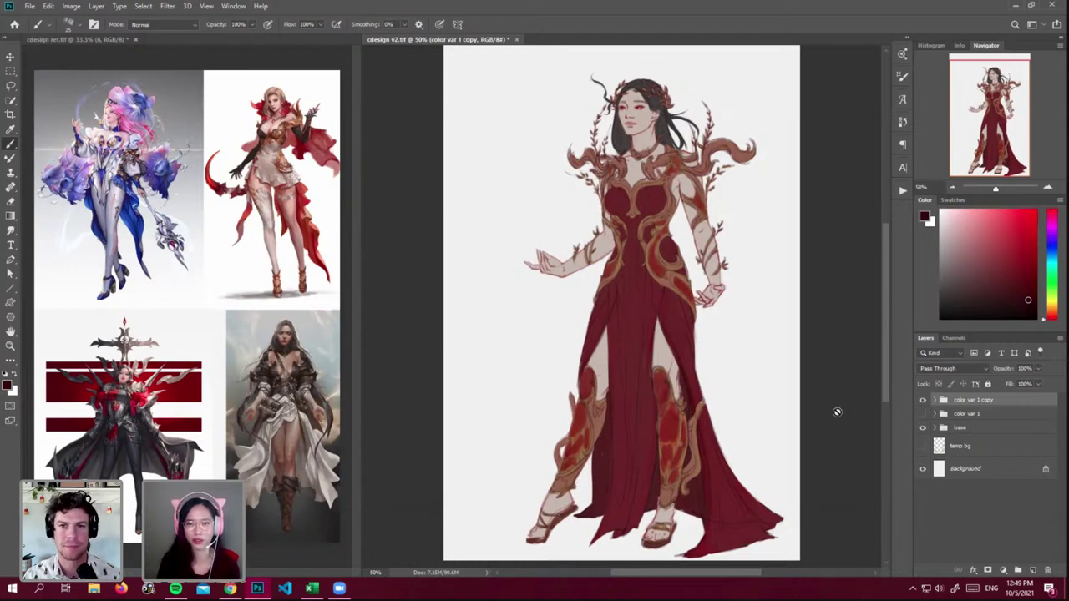
{"action": "left_click", "coordinate": [923, 401]}
{"action": "left_click", "coordinate": [924, 401]}
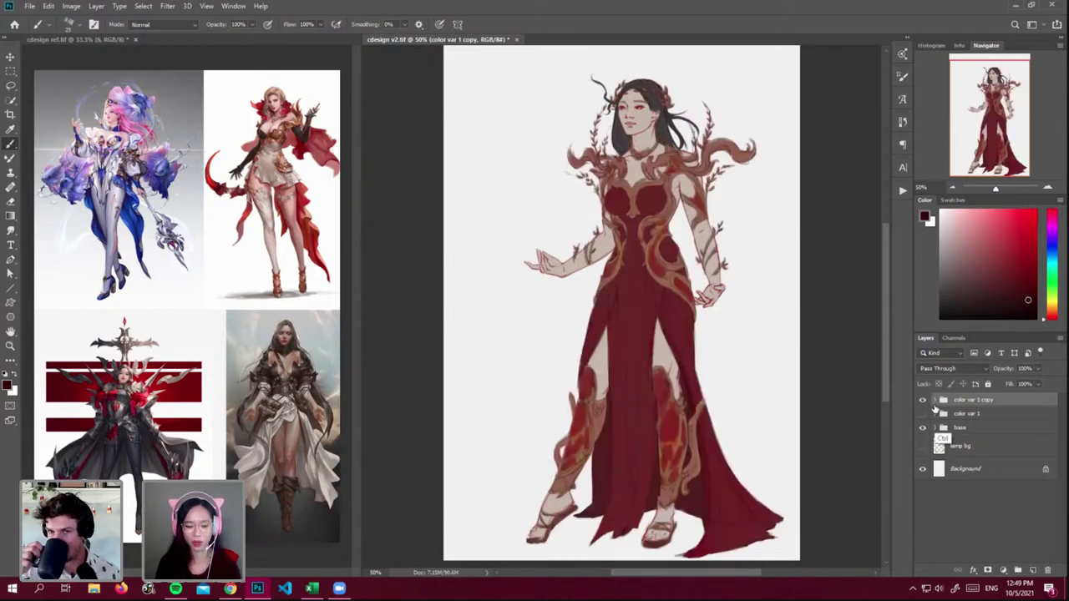
- Duplicate the color var 1 copy group, hide the original and expand the duplicate
{"action": "key", "text": "ctrl+j"}
{"action": "key", "text": "Return"}
{"action": "left_click", "coordinate": [923, 414]}
{"action": "left_click", "coordinate": [934, 400]}
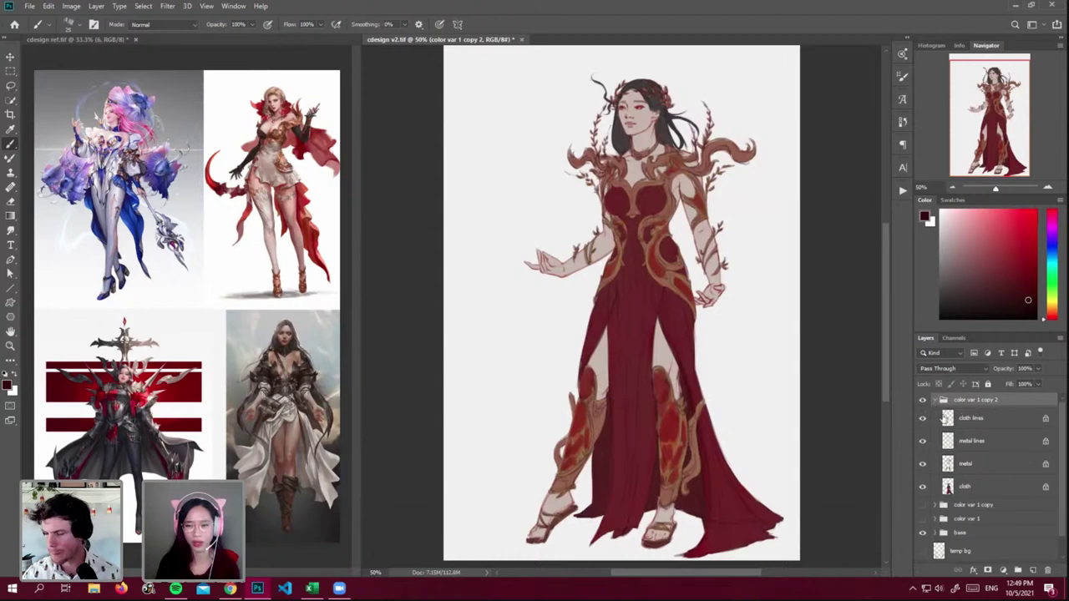
- Fill the dress on the new group's cloth layer with a light warm gray, keeping its transparent pixels locked
{"action": "left_click", "coordinate": [972, 423]}
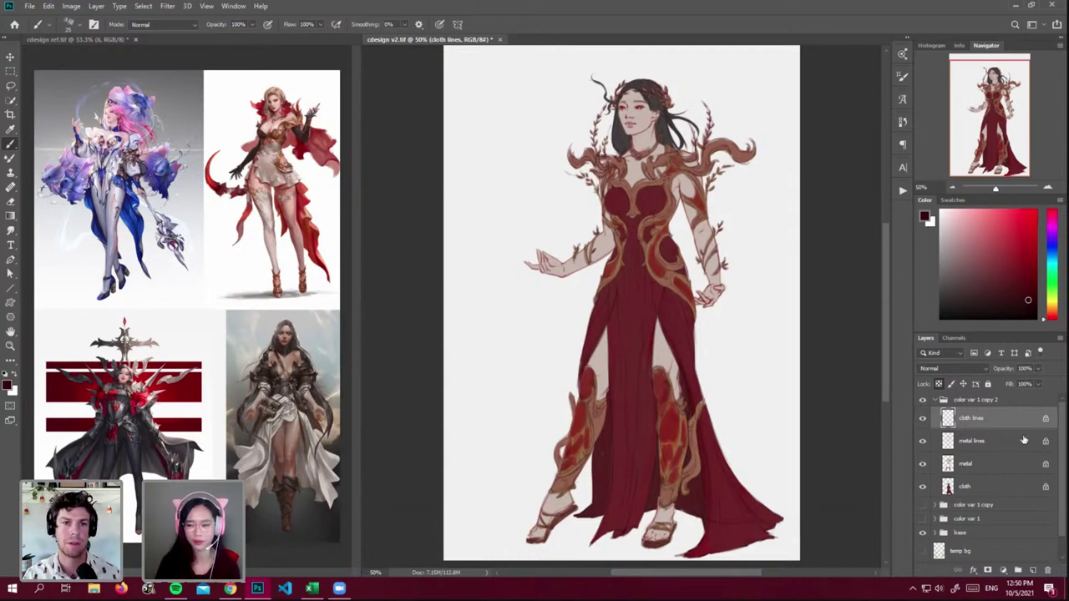
{"action": "left_click", "coordinate": [985, 486]}
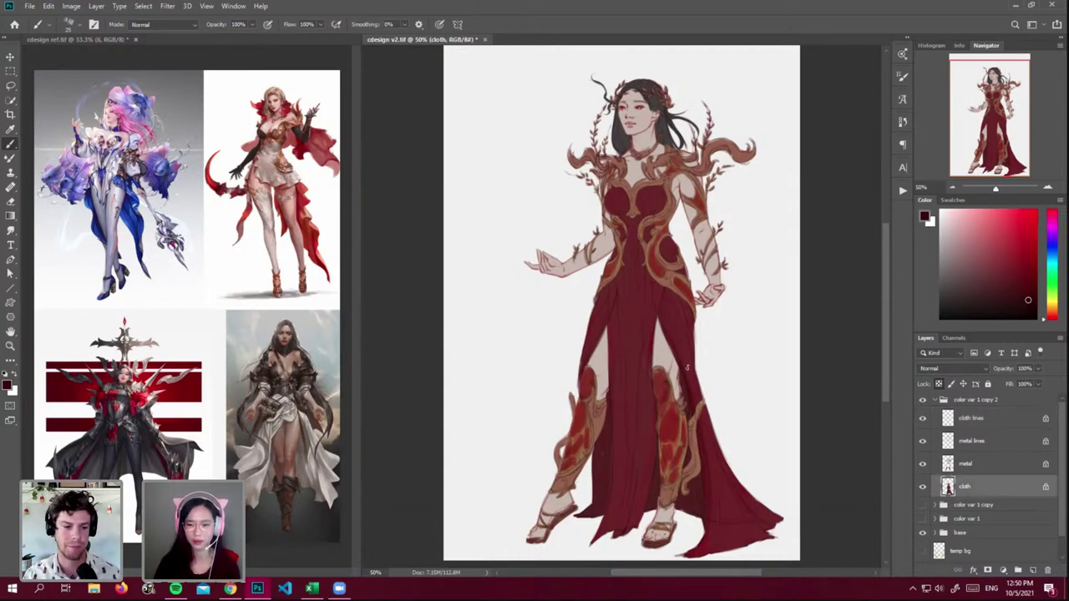
{"action": "left_click", "coordinate": [713, 357], "text": "alt"}
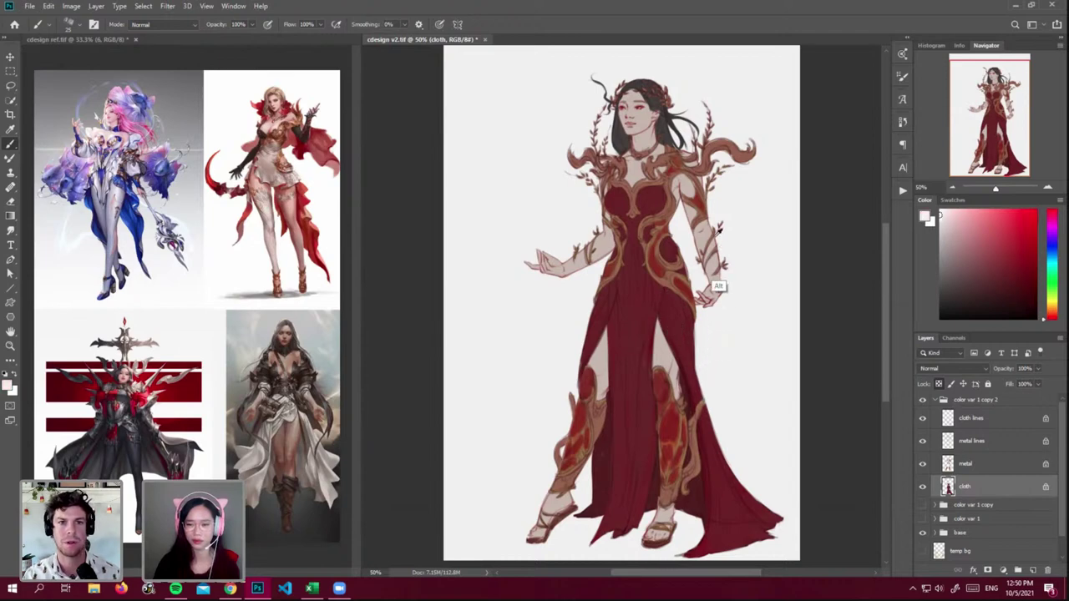
{"action": "left_click", "coordinate": [714, 260], "text": "alt"}
{"action": "key", "text": "bracketright"}
{"action": "key", "text": "bracketright"}
{"action": "key", "text": "bracketright"}
{"action": "key", "text": "bracketright"}
{"action": "key", "text": "bracketright"}
{"action": "key", "text": "bracketright"}
{"action": "key", "text": "bracketright"}
{"action": "key", "text": "bracketright"}
{"action": "key", "text": "bracketright"}
{"action": "key", "text": "bracketright"}
{"action": "mouse_move", "coordinate": [632, 269]}
{"action": "left_mouse_down"}
{"action": "mouse_move", "coordinate": [629, 319]}
{"action": "mouse_move", "coordinate": [623, 306]}
{"action": "left_mouse_up"}
{"action": "key", "text": "ctrl+z"}
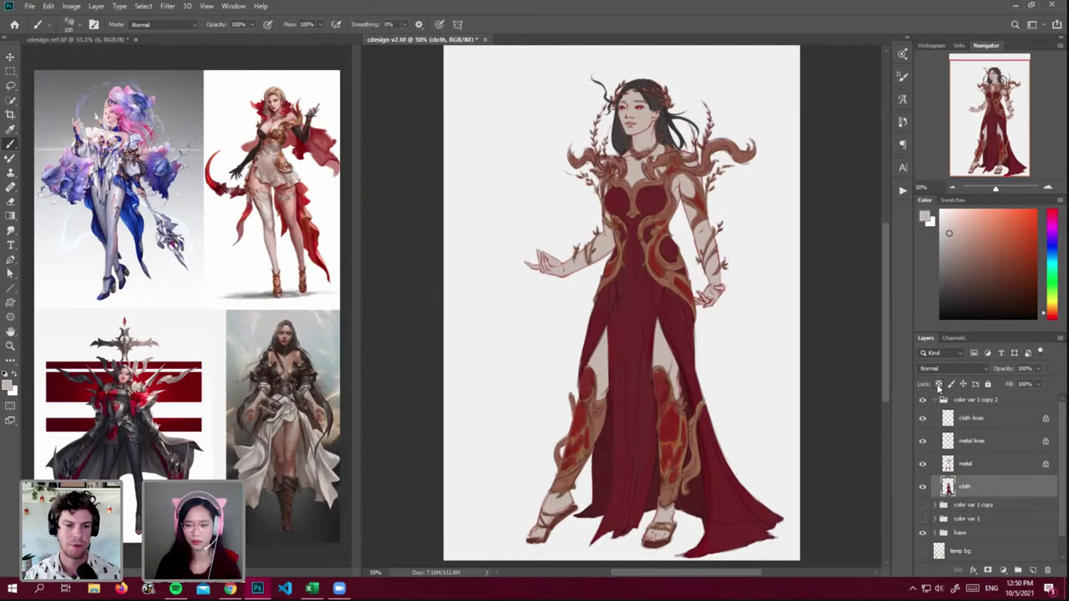
{"action": "key", "text": "shift+BackSpace"}
{"action": "key", "text": "Return"}
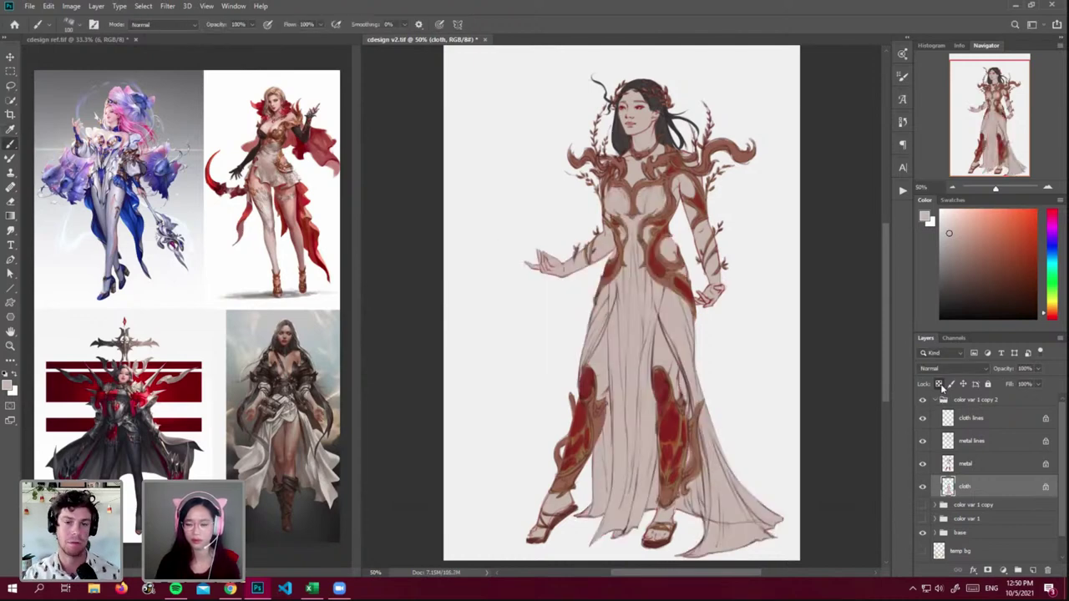
- Try a pinkish beige on the dress with a large brush, then fill the cloth layer with a paler neutral gray
{"action": "left_click", "coordinate": [938, 385]}
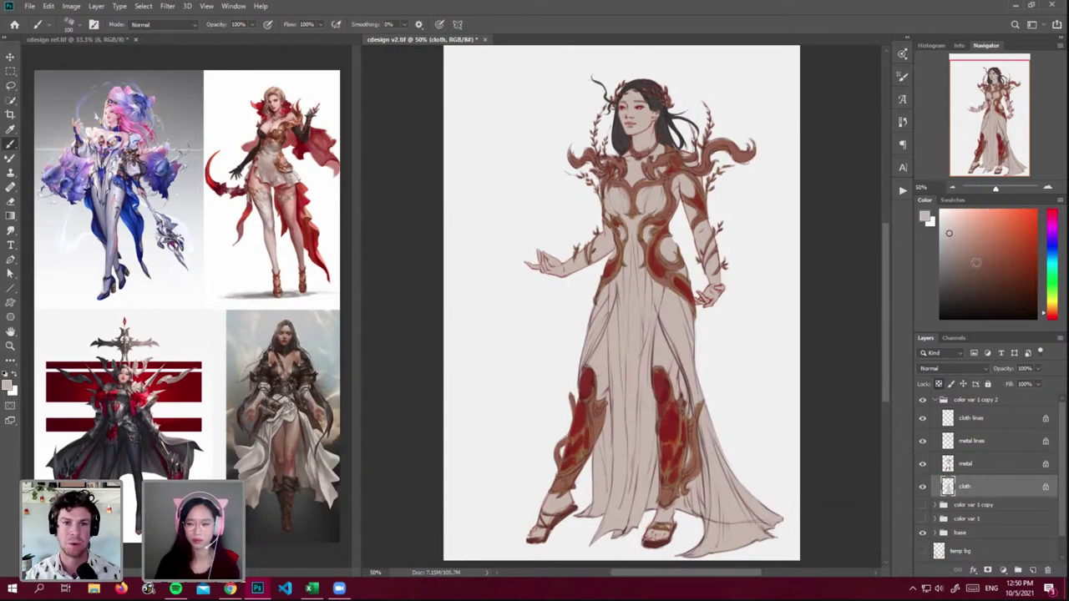
{"action": "left_click", "coordinate": [958, 227]}
{"action": "mouse_move", "coordinate": [759, 219]}
{"action": "left_mouse_down"}
{"action": "mouse_move", "coordinate": [646, 196]}
{"action": "mouse_move", "coordinate": [643, 221]}
{"action": "mouse_move", "coordinate": [627, 221]}
{"action": "mouse_move", "coordinate": [619, 418]}
{"action": "mouse_move", "coordinate": [617, 355]}
{"action": "mouse_move", "coordinate": [651, 451]}
{"action": "left_mouse_up"}
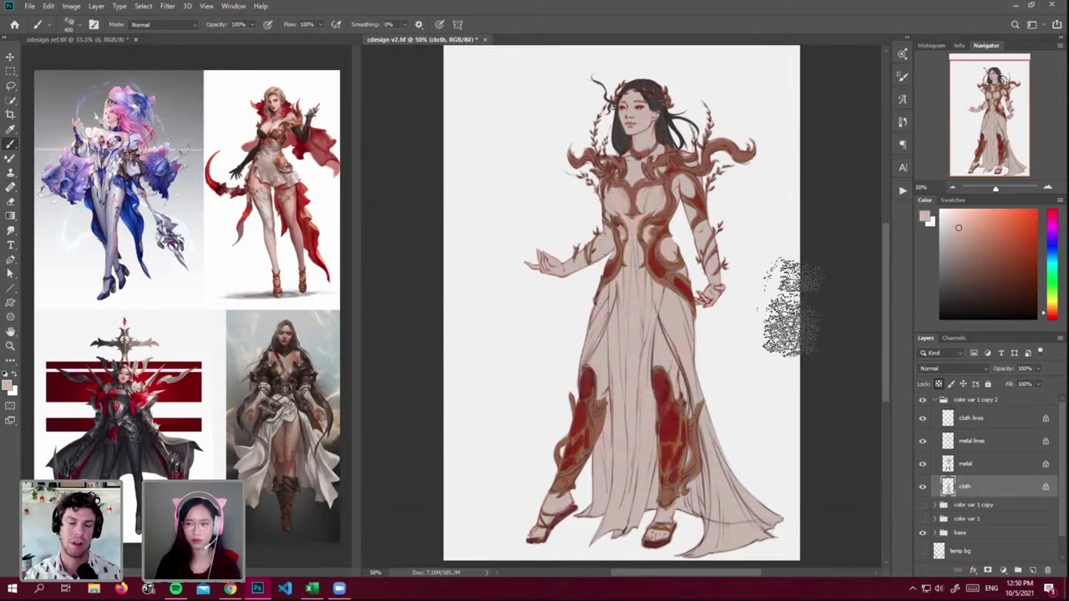
{"action": "left_click", "coordinate": [943, 228]}
{"action": "mouse_move", "coordinate": [606, 205]}
{"action": "left_mouse_down"}
{"action": "mouse_move", "coordinate": [652, 198]}
{"action": "mouse_move", "coordinate": [651, 238]}
{"action": "left_mouse_up"}
{"action": "key", "text": "shift+BackSpace"}
{"action": "key", "text": "Return"}
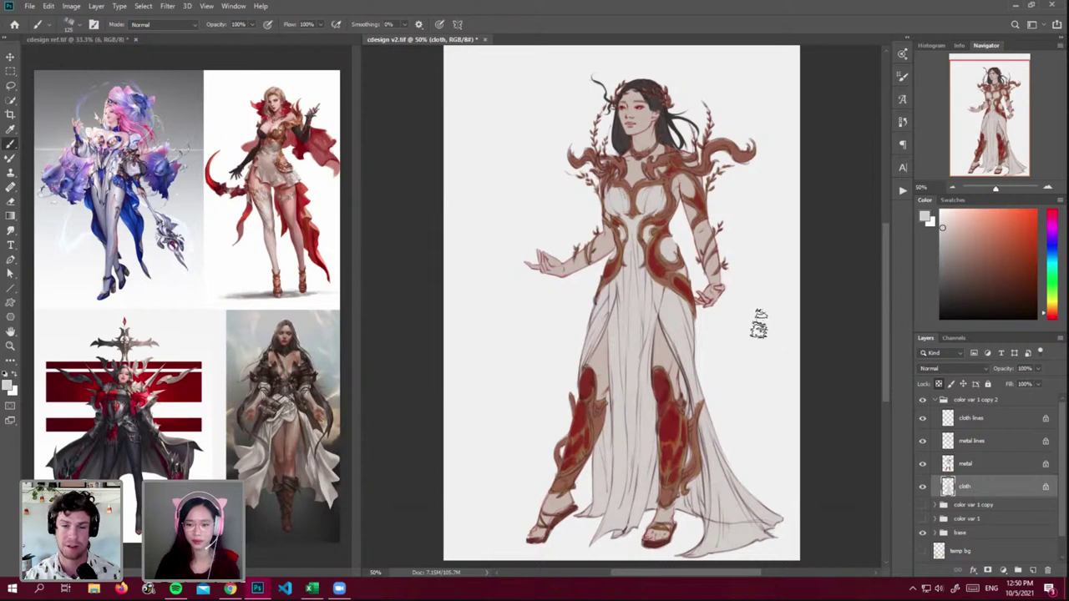
- Paint the lower part of the front skirt panel muted orange-red with long vertical strokes, enlarging the brush
{"action": "left_click", "coordinate": [998, 242]}
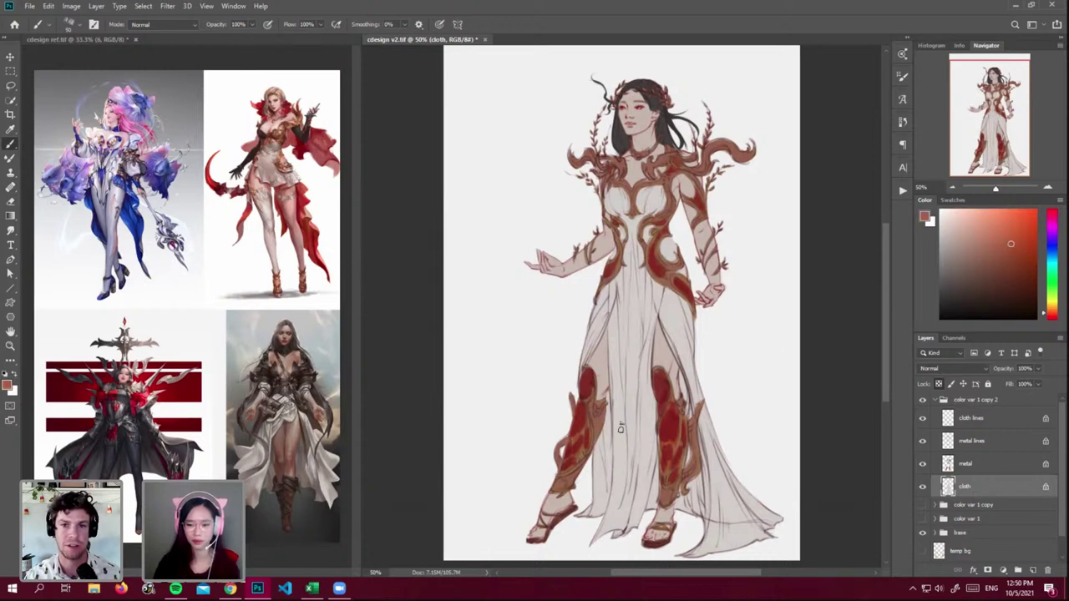
{"action": "key", "text": "]"}
{"action": "mouse_move", "coordinate": [616, 455]}
{"action": "left_mouse_down"}
{"action": "mouse_move", "coordinate": [592, 543]}
{"action": "mouse_move", "coordinate": [605, 531]}
{"action": "left_mouse_up"}
{"action": "mouse_move", "coordinate": [627, 494]}
{"action": "left_mouse_down"}
{"action": "mouse_move", "coordinate": [613, 529]}
{"action": "mouse_move", "coordinate": [637, 515]}
{"action": "mouse_move", "coordinate": [645, 482]}
{"action": "left_mouse_up"}
{"action": "mouse_move", "coordinate": [642, 501]}
{"action": "left_mouse_down"}
{"action": "mouse_move", "coordinate": [656, 428]}
{"action": "mouse_move", "coordinate": [650, 386]}
{"action": "left_mouse_up"}
{"action": "key", "text": "]"}
{"action": "key", "text": "]"}
{"action": "key", "text": "]"}
{"action": "key", "text": "]"}
{"action": "key", "text": "]"}
{"action": "mouse_move", "coordinate": [648, 344]}
{"action": "left_mouse_down"}
{"action": "mouse_move", "coordinate": [651, 416]}
{"action": "mouse_move", "coordinate": [636, 501]}
{"action": "left_mouse_up"}
{"action": "mouse_move", "coordinate": [648, 392]}
{"action": "left_mouse_down"}
{"action": "mouse_move", "coordinate": [643, 460]}
{"action": "mouse_move", "coordinate": [631, 471]}
{"action": "left_mouse_up"}
- Extend the orange-red streaks up the front skirt panel to the waist with a smaller brush
{"action": "key", "text": "["}
{"action": "key", "text": "["}
{"action": "key", "text": "["}
{"action": "key", "text": "["}
{"action": "mouse_move", "coordinate": [641, 360]}
{"action": "left_mouse_down"}
{"action": "mouse_move", "coordinate": [633, 491]}
{"action": "mouse_move", "coordinate": [611, 333]}
{"action": "mouse_move", "coordinate": [615, 486]}
{"action": "mouse_move", "coordinate": [625, 366]}
{"action": "mouse_move", "coordinate": [616, 302]}
{"action": "mouse_move", "coordinate": [633, 492]}
{"action": "mouse_move", "coordinate": [640, 386]}
{"action": "left_mouse_up"}
{"action": "mouse_move", "coordinate": [646, 309]}
{"action": "left_mouse_down"}
{"action": "mouse_move", "coordinate": [647, 283]}
{"action": "mouse_move", "coordinate": [638, 397]}
{"action": "left_mouse_up"}
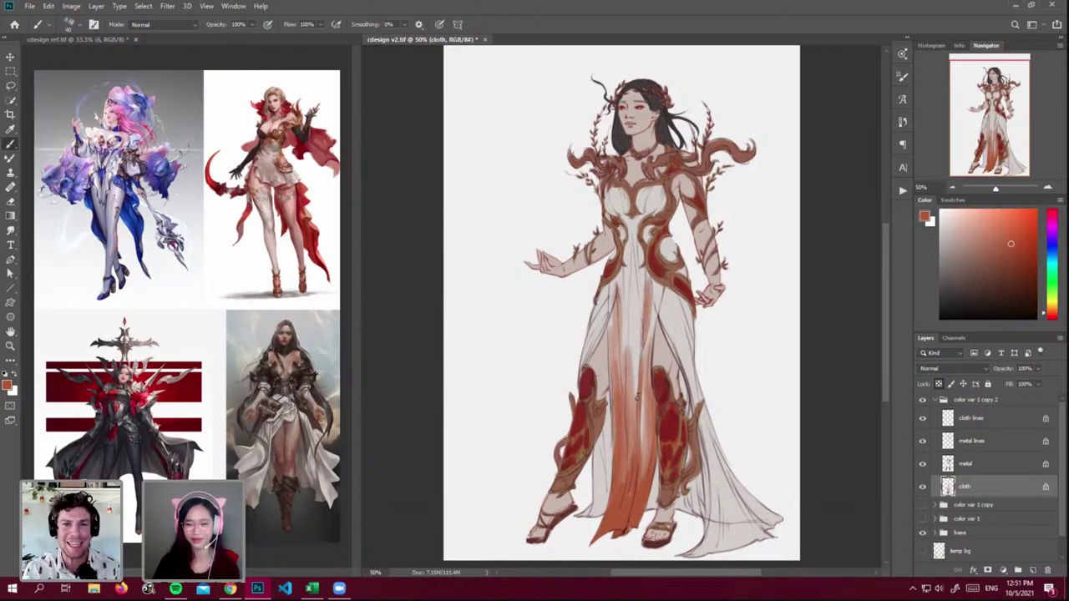
{"action": "left_click_drag", "start_coordinate": [641, 321], "coordinate": [634, 387]}
{"action": "left_click_drag", "start_coordinate": [629, 260], "coordinate": [627, 386]}
{"action": "mouse_move", "coordinate": [656, 275]}
{"action": "left_mouse_down"}
{"action": "mouse_move", "coordinate": [647, 357]}
{"action": "mouse_move", "coordinate": [656, 409]}
{"action": "mouse_move", "coordinate": [626, 517]}
{"action": "left_mouse_up"}
- Add thin orange-red strokes along the outer edge of the side drape above the character's bent knee
{"action": "key", "text": "["}
{"action": "key", "text": "["}
{"action": "key", "text": "["}
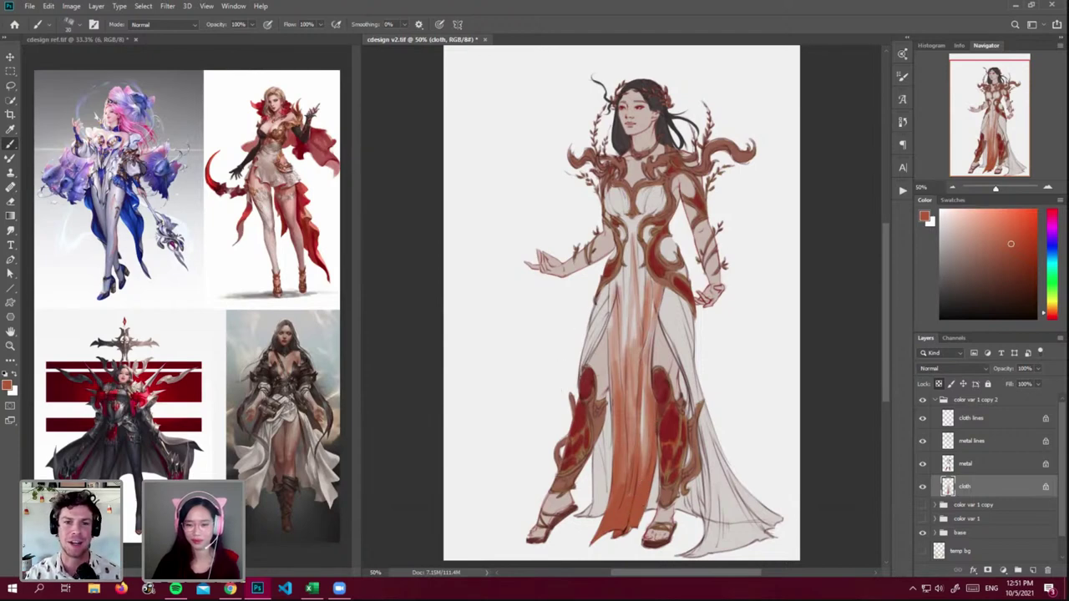
{"action": "left_click_drag", "start_coordinate": [606, 321], "coordinate": [584, 365]}
{"action": "left_click_drag", "start_coordinate": [597, 327], "coordinate": [580, 375]}
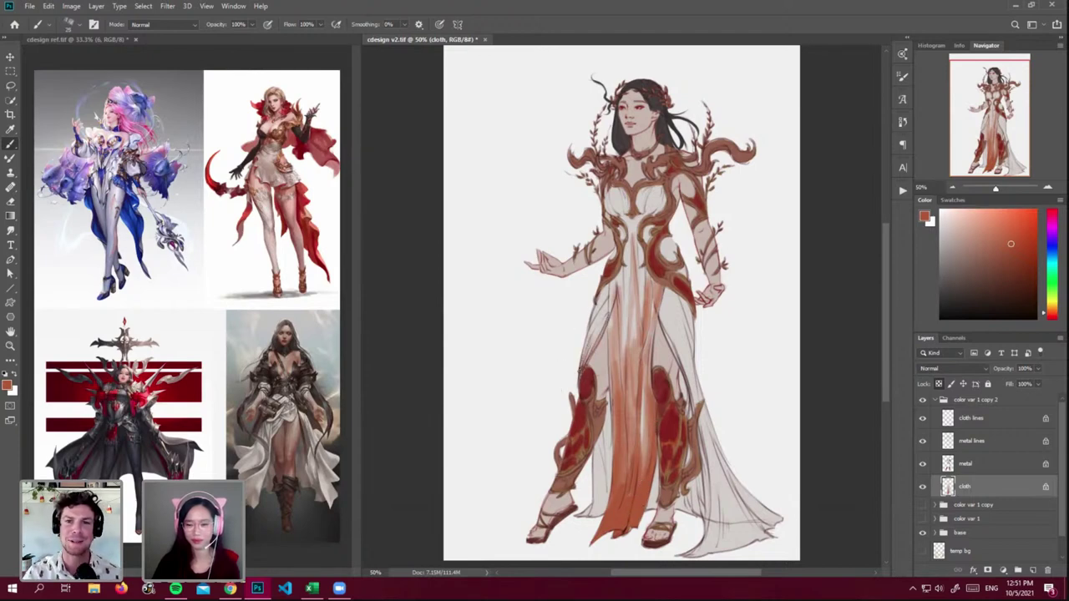
{"action": "left_click_drag", "start_coordinate": [596, 312], "coordinate": [579, 379]}
{"action": "left_click_drag", "start_coordinate": [591, 332], "coordinate": [576, 376]}
- Tint the inner back cloth between the bent leg and the front panel orange-red with a much larger brush, refining with a smaller one
{"action": "key", "text": "]"}
{"action": "key", "text": "]"}
{"action": "key", "text": "]"}
{"action": "key", "text": "]"}
{"action": "key", "text": "]"}
{"action": "key", "text": "]"}
{"action": "key", "text": "]"}
{"action": "key", "text": "]"}
{"action": "key", "text": "]"}
{"action": "key", "text": "]"}
{"action": "key", "text": "]"}
{"action": "key", "text": "]"}
{"action": "key", "text": "]"}
{"action": "key", "text": "]"}
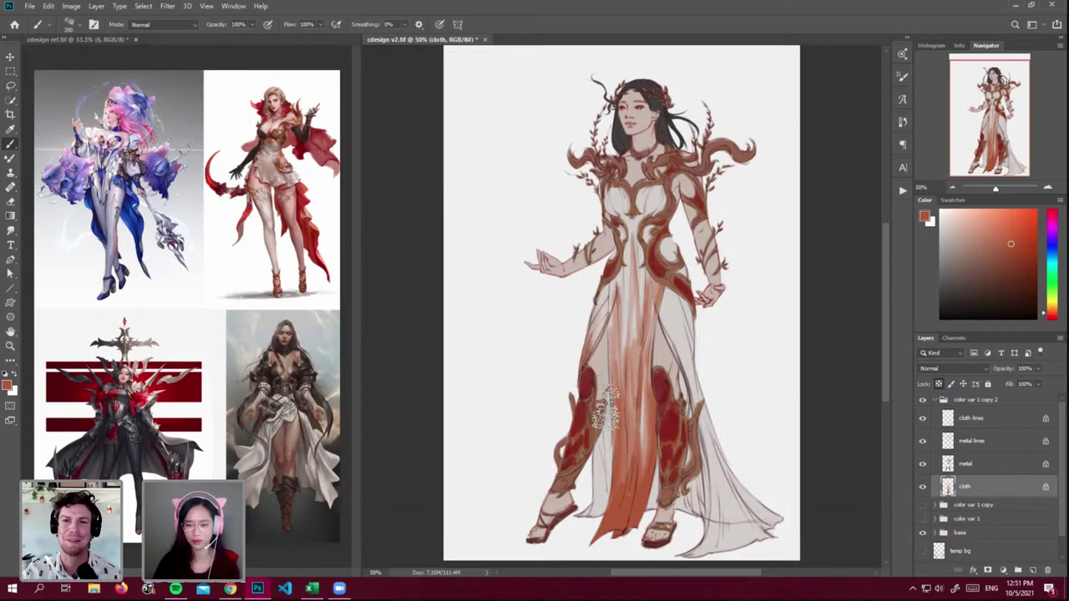
{"action": "left_click_drag", "start_coordinate": [607, 408], "coordinate": [593, 506]}
{"action": "key", "text": "["}
{"action": "key", "text": "["}
{"action": "key", "text": "["}
{"action": "key", "text": "["}
{"action": "key", "text": "["}
{"action": "mouse_move", "coordinate": [600, 450]}
{"action": "left_mouse_down"}
{"action": "mouse_move", "coordinate": [585, 515]}
{"action": "mouse_move", "coordinate": [611, 410]}
{"action": "left_mouse_up"}
- Paint the strip of back cloth between the front panel and the standing leg's shin orange-red
{"action": "key", "text": "["}
{"action": "key", "text": "["}
{"action": "left_click_drag", "start_coordinate": [662, 467], "coordinate": [651, 516]}
{"action": "left_click_drag", "start_coordinate": [657, 460], "coordinate": [650, 509]}
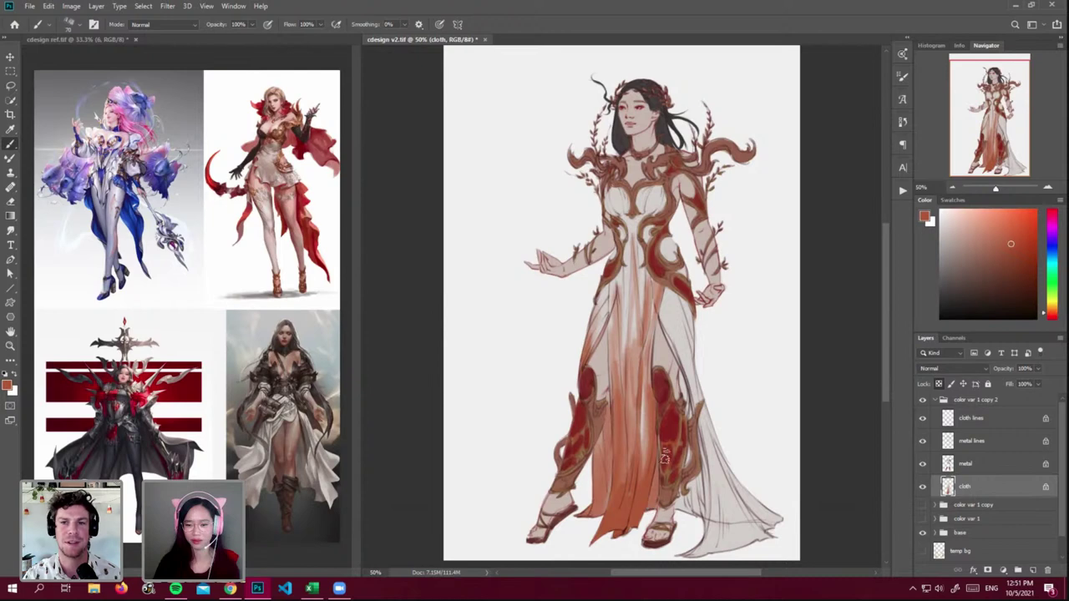
{"action": "left_click_drag", "start_coordinate": [665, 458], "coordinate": [650, 518]}
- Paint the inner back cloth behind the standing leg's shin a slightly darker orange-red down to the hem, then reduce the brush size
{"action": "left_click", "coordinate": [1017, 251]}
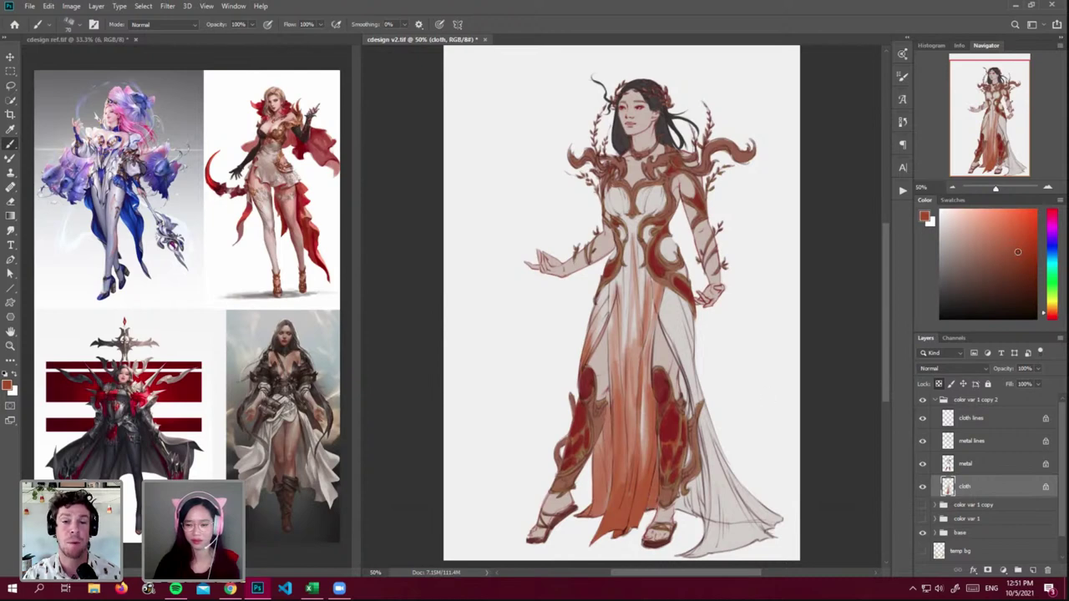
{"action": "left_click_drag", "start_coordinate": [678, 369], "coordinate": [697, 498]}
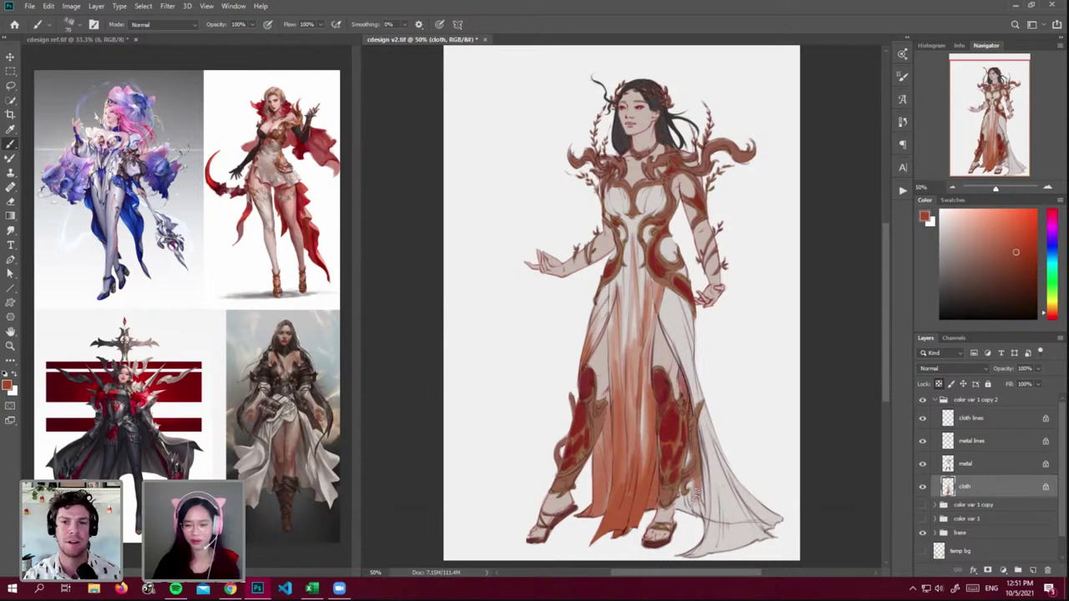
{"action": "left_click_drag", "start_coordinate": [689, 442], "coordinate": [692, 528]}
{"action": "left_click_drag", "start_coordinate": [684, 485], "coordinate": [678, 526]}
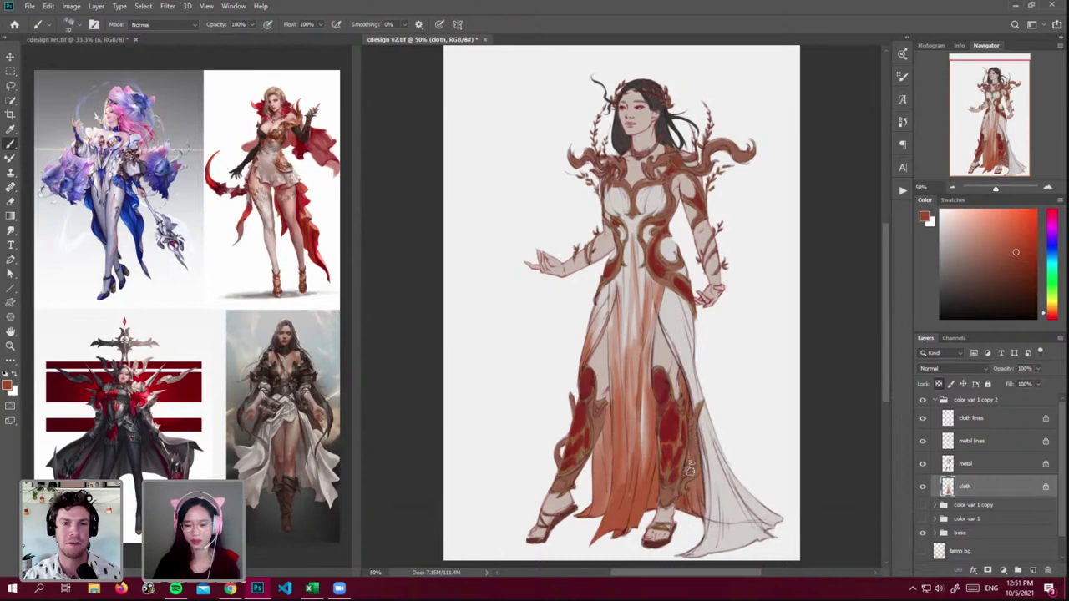
{"action": "left_click_drag", "start_coordinate": [691, 459], "coordinate": [703, 526]}
{"action": "key", "text": "["}
{"action": "key", "text": "["}
{"action": "key", "text": "["}
{"action": "key", "text": "["}
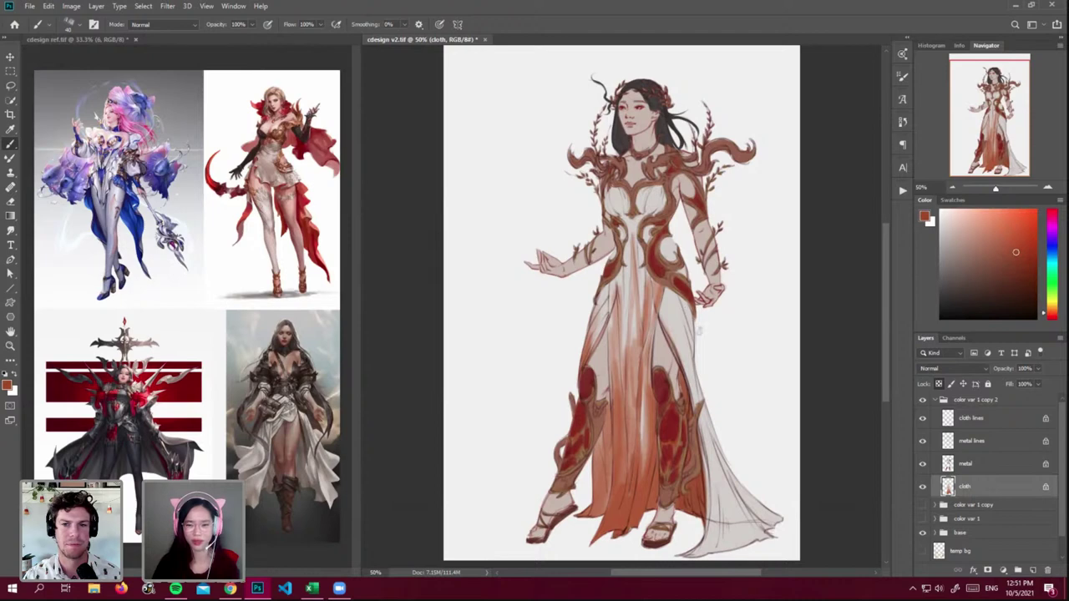
- Paint orange-red strokes along the outer drape over the standing thigh and, with a larger brush, on the inner hem of the trailing cloth
{"action": "left_click_drag", "start_coordinate": [690, 311], "coordinate": [695, 364]}
{"action": "left_click_drag", "start_coordinate": [673, 287], "coordinate": [702, 396]}
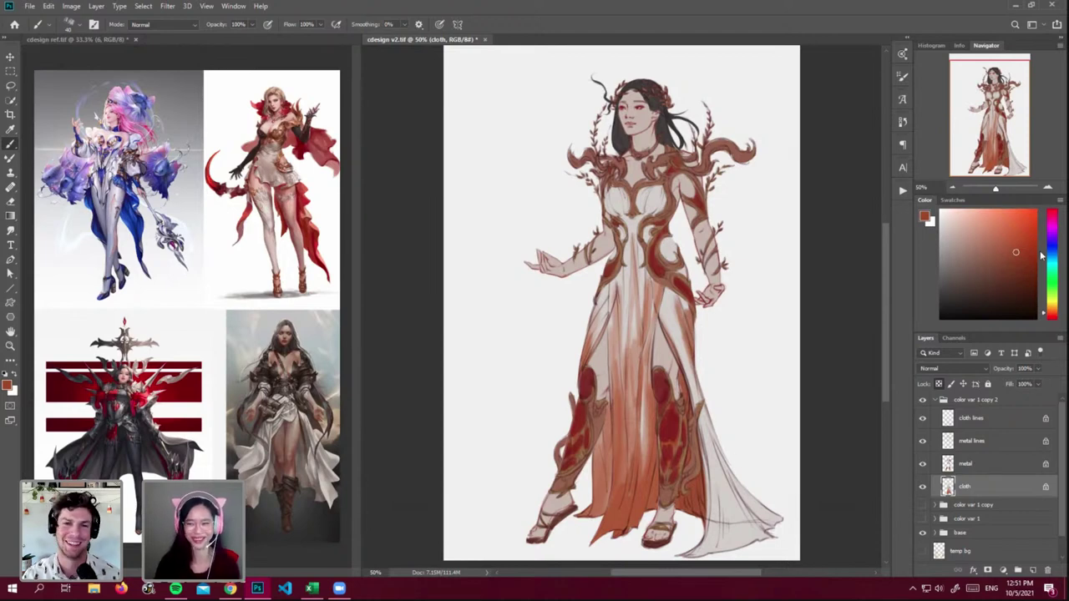
{"action": "key", "text": "]"}
{"action": "key", "text": "]"}
{"action": "mouse_move", "coordinate": [713, 509]}
{"action": "left_mouse_down"}
{"action": "mouse_move", "coordinate": [689, 558]}
{"action": "mouse_move", "coordinate": [706, 557]}
{"action": "left_mouse_up"}
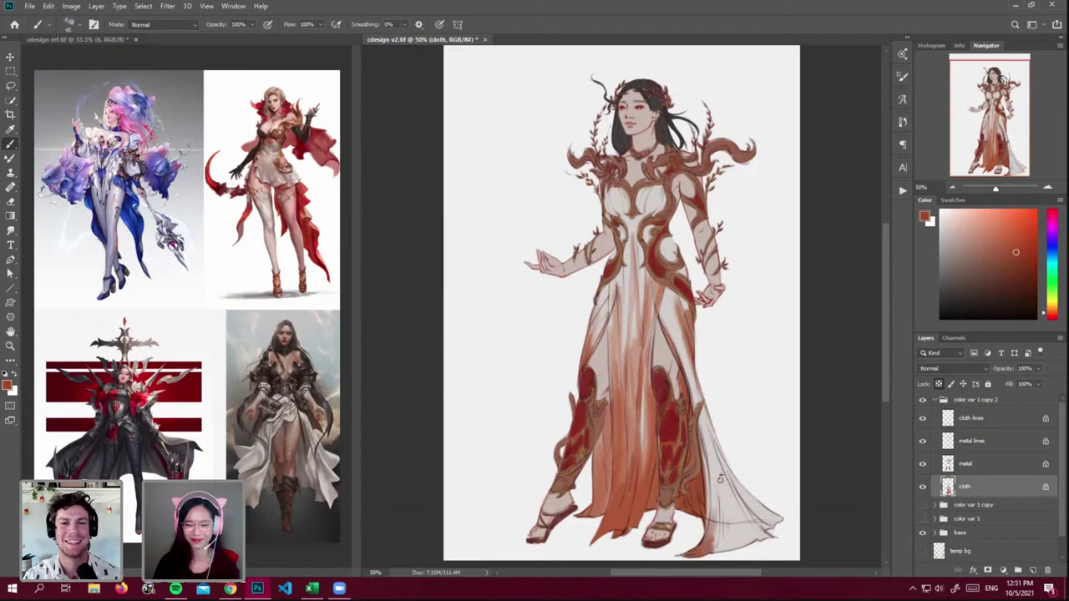
{"action": "left_click_drag", "start_coordinate": [720, 484], "coordinate": [713, 559]}
{"action": "mouse_move", "coordinate": [723, 519]}
{"action": "left_mouse_down"}
{"action": "mouse_move", "coordinate": [718, 480]}
{"action": "mouse_move", "coordinate": [734, 543]}
{"action": "left_mouse_up"}
- Edge the outer side of the trailing cloth with orange-red down to its pointed tip, using a smaller brush
{"action": "key", "text": "bracketleft"}
{"action": "key", "text": "bracketleft"}
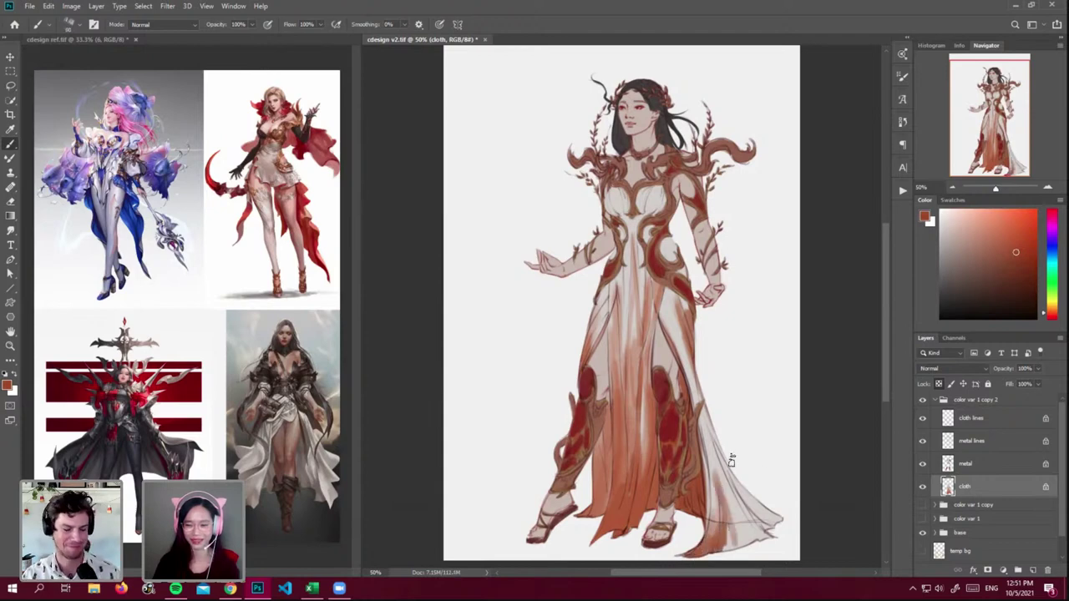
{"action": "left_click_drag", "start_coordinate": [735, 466], "coordinate": [775, 531]}
{"action": "left_click_drag", "start_coordinate": [728, 464], "coordinate": [773, 527]}
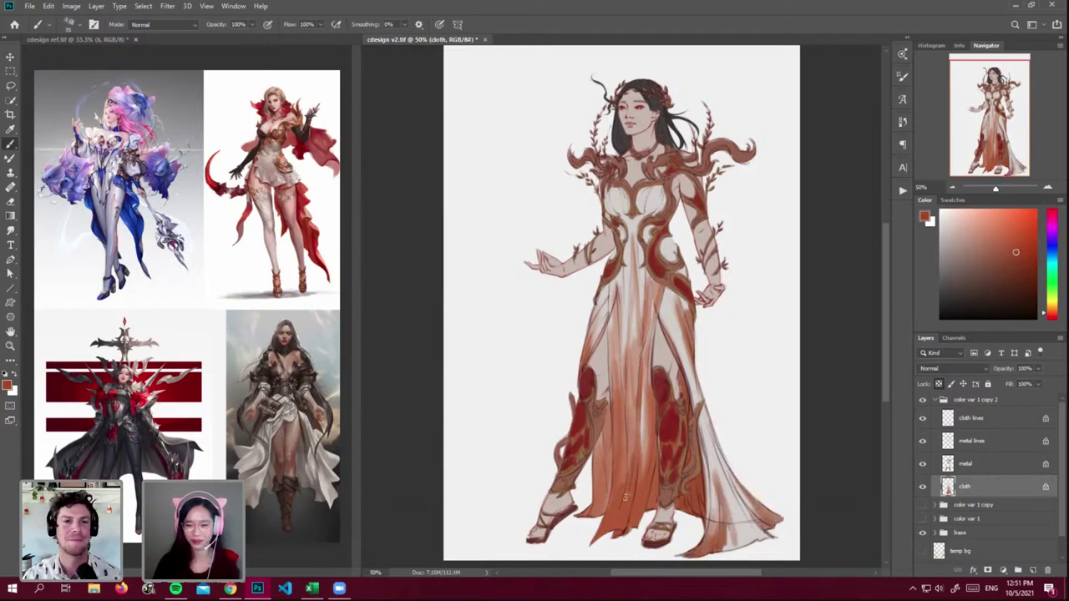
- Build up the folds and hem of the trailing cloth in a slightly lighter orange-red with a larger brush, starting beside the standing shin
{"action": "left_click", "coordinate": [639, 524], "text": "alt"}
{"action": "left_click", "coordinate": [1017, 237]}
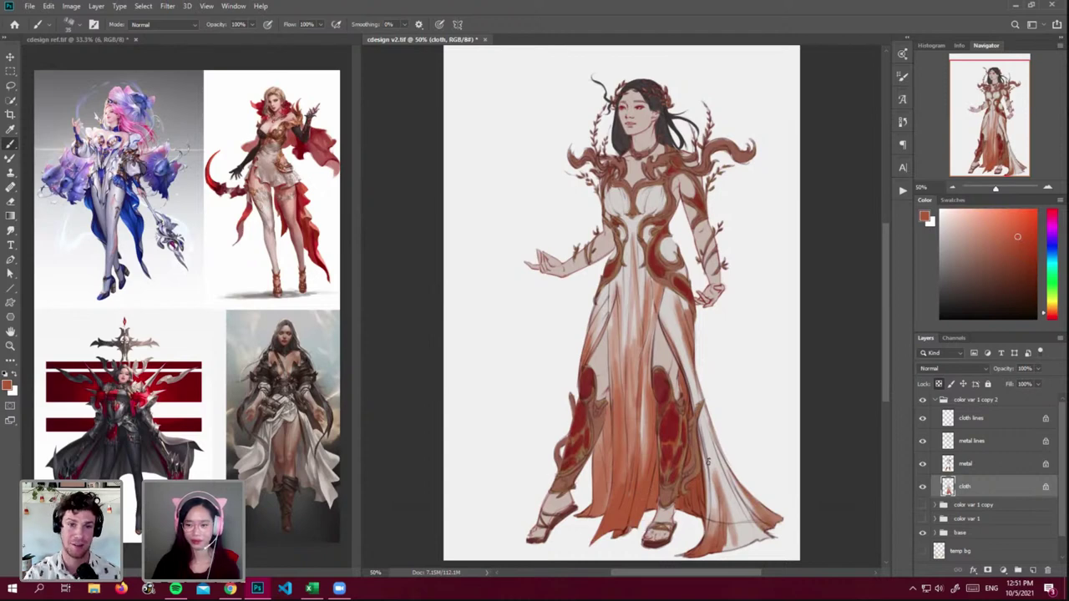
{"action": "key", "text": "bracketright"}
{"action": "key", "text": "bracketright"}
{"action": "key", "text": "bracketright"}
{"action": "mouse_move", "coordinate": [706, 417]}
{"action": "left_mouse_down"}
{"action": "mouse_move", "coordinate": [734, 486]}
{"action": "mouse_move", "coordinate": [771, 519]}
{"action": "left_mouse_up"}
{"action": "left_click_drag", "start_coordinate": [723, 464], "coordinate": [765, 543]}
{"action": "mouse_move", "coordinate": [731, 492]}
{"action": "left_mouse_down"}
{"action": "mouse_move", "coordinate": [743, 541]}
{"action": "mouse_move", "coordinate": [723, 560]}
{"action": "left_mouse_up"}
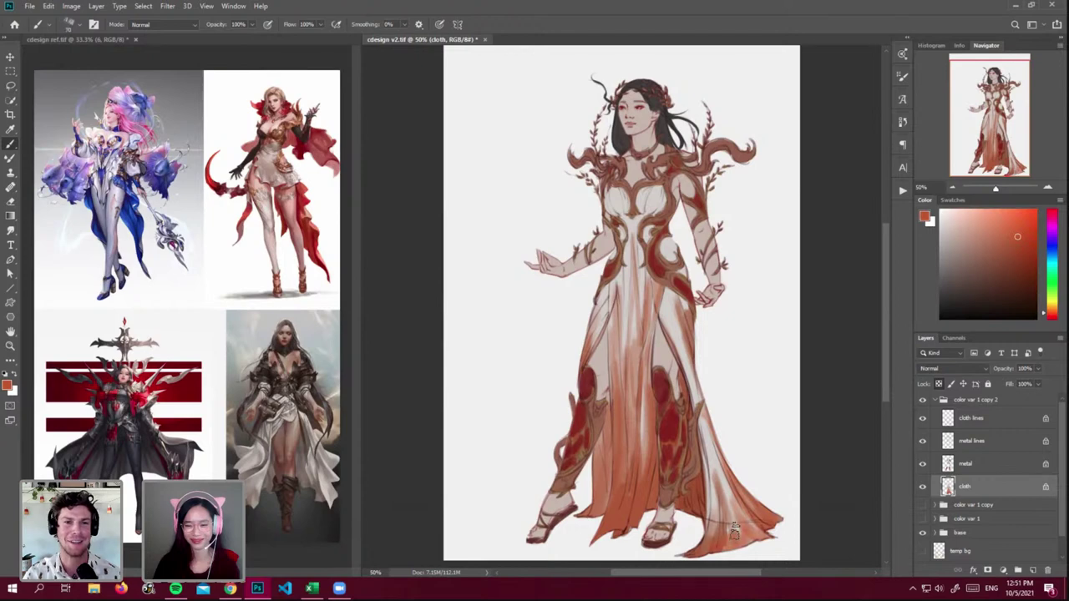
{"action": "left_click_drag", "start_coordinate": [741, 521], "coordinate": [728, 559]}
{"action": "left_click_drag", "start_coordinate": [707, 431], "coordinate": [713, 535]}
{"action": "left_click_drag", "start_coordinate": [713, 472], "coordinate": [715, 529]}
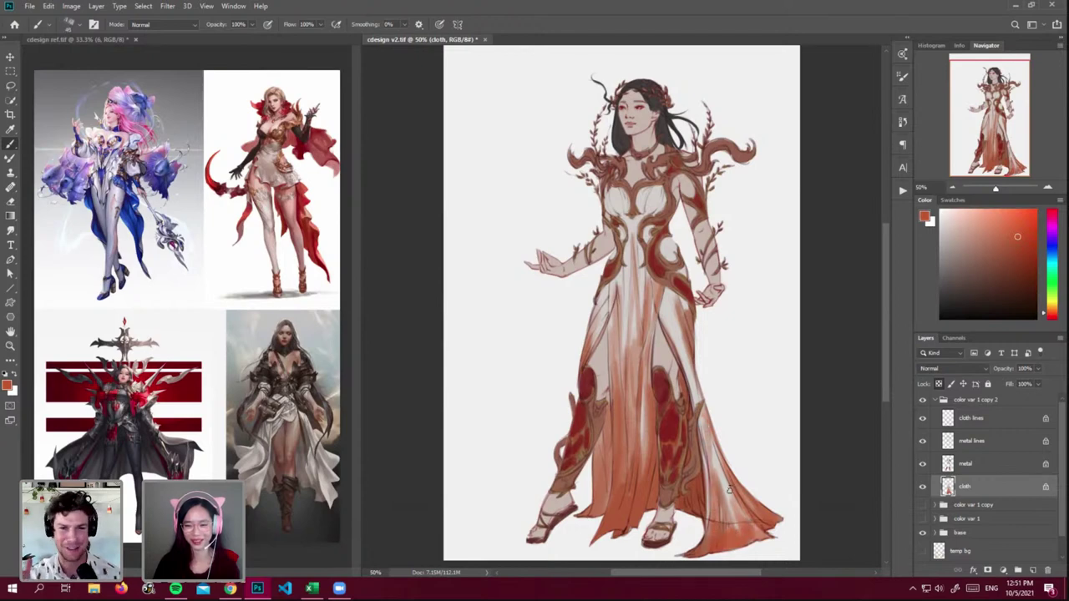
- Blend the drape over the standing thigh, alternating between pale gray and orange-red sampled from the surrounding cloth
{"action": "key", "text": "bracketright"}
{"action": "key", "text": "bracketright"}
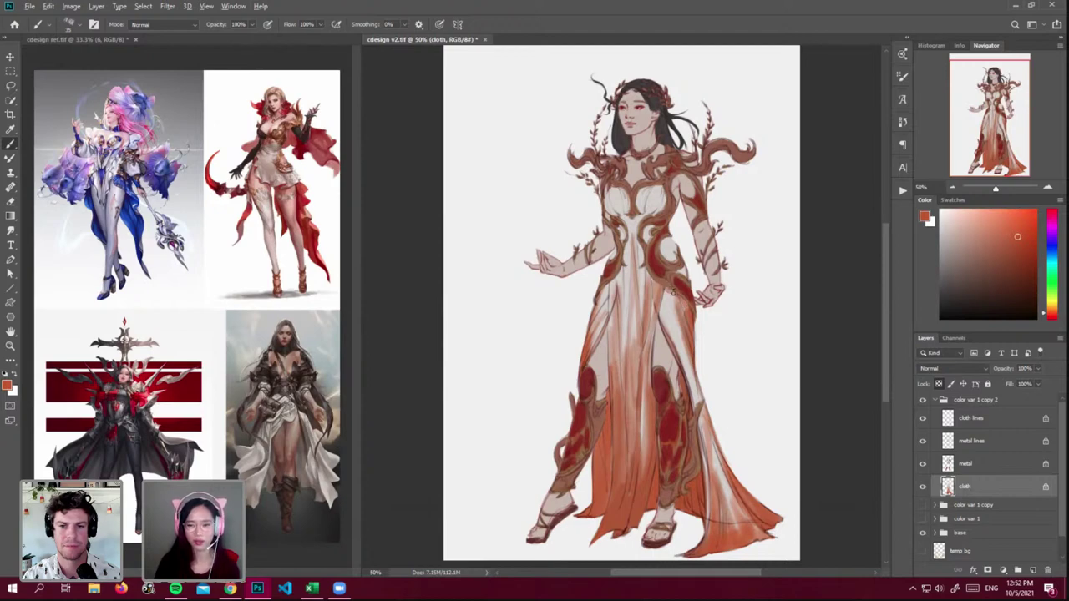
{"action": "left_click", "coordinate": [664, 324], "text": "alt"}
{"action": "left_click", "coordinate": [664, 336], "text": "alt"}
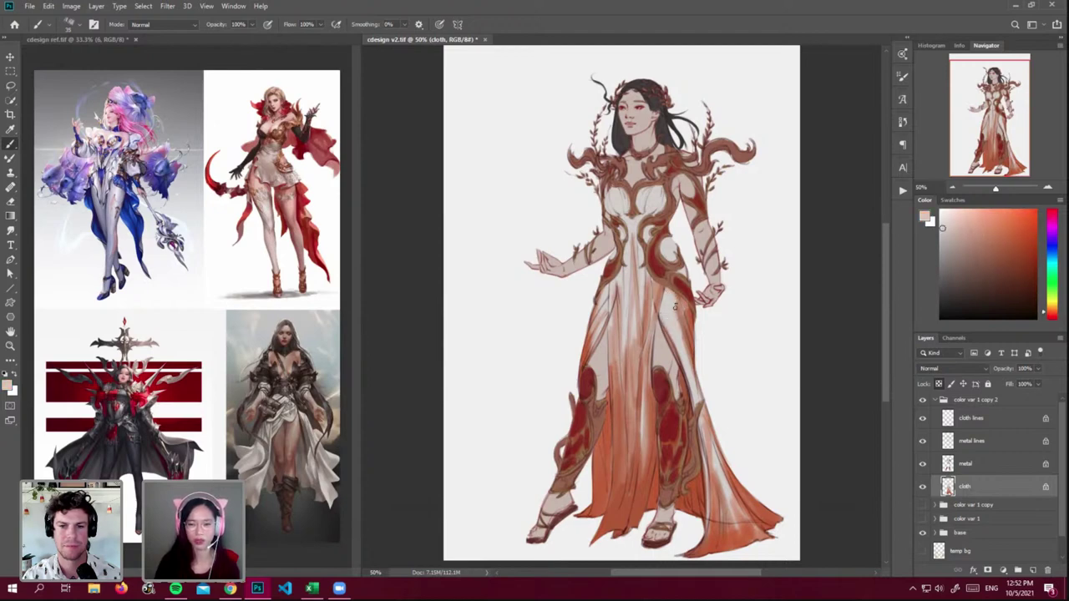
{"action": "left_click", "coordinate": [689, 310], "text": "alt"}
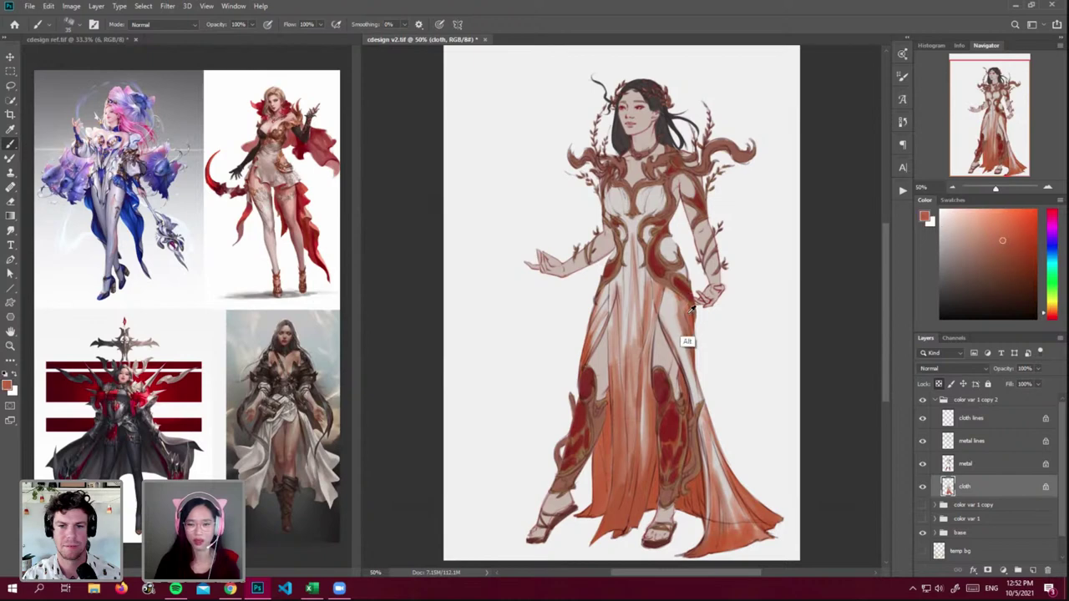
{"action": "left_click", "coordinate": [689, 310], "text": "alt"}
{"action": "left_click", "coordinate": [669, 333], "text": "alt"}
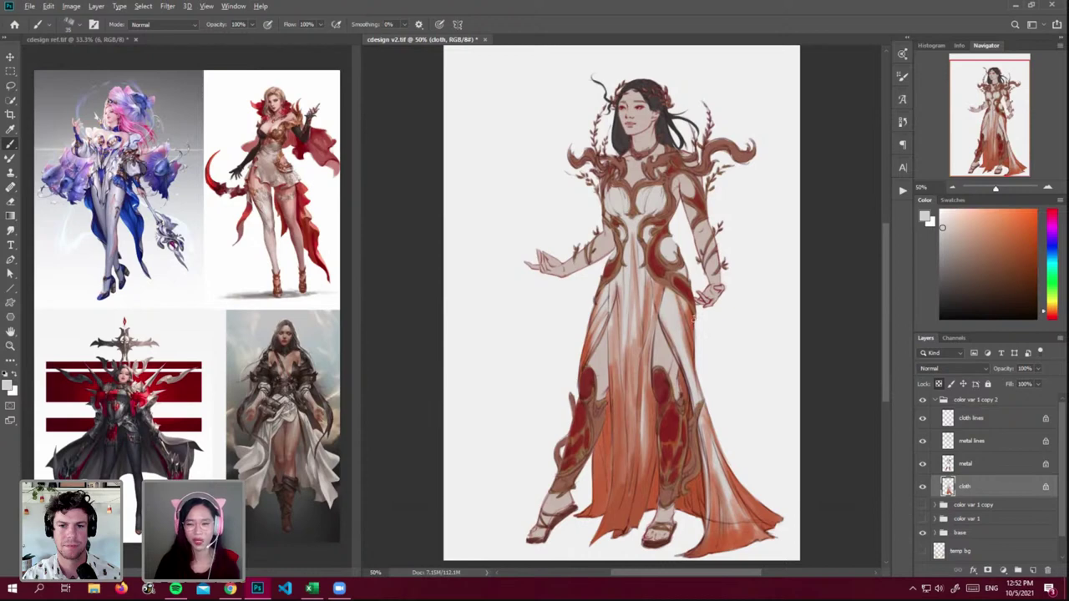
{"action": "left_click", "coordinate": [673, 308], "text": "alt"}
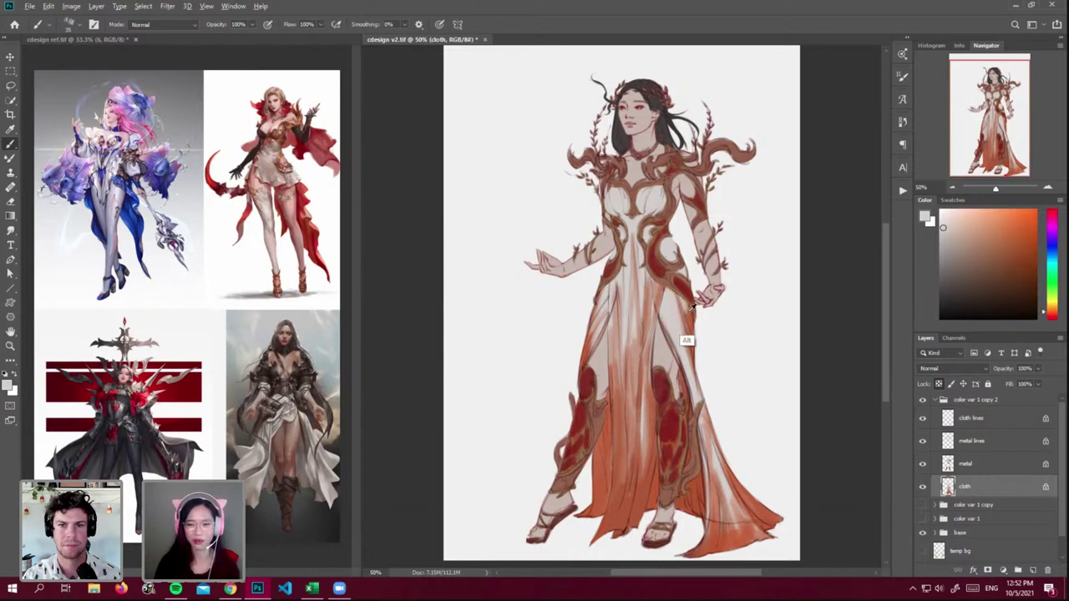
{"action": "left_click", "coordinate": [689, 311], "text": "alt"}
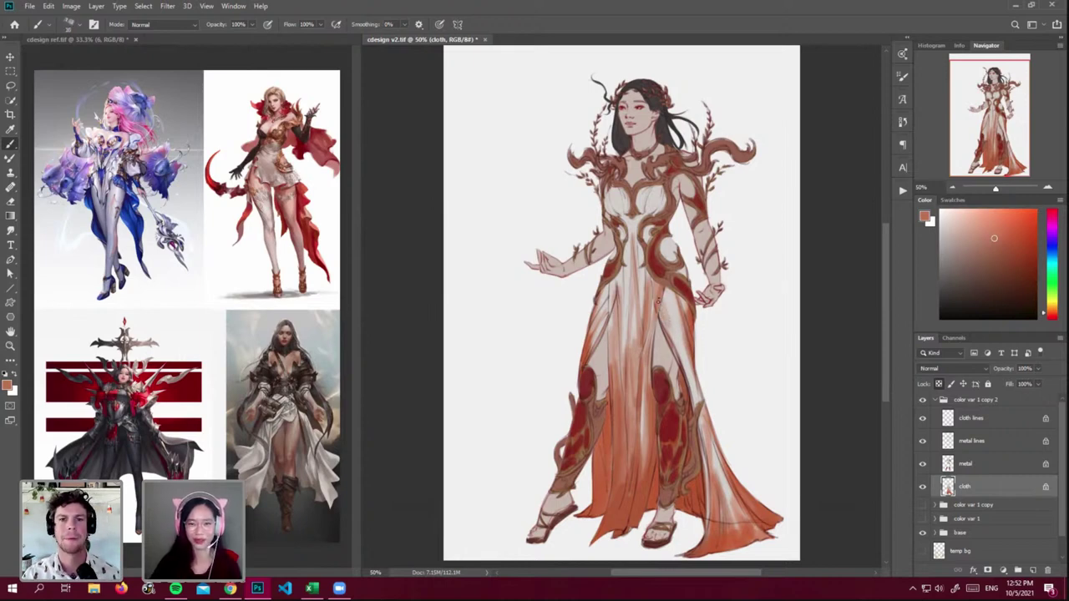
- Tint the bodice and the front panel just below the waist with orange-red sampled from the lower front panel
{"action": "left_click", "coordinate": [615, 423], "text": "alt"}
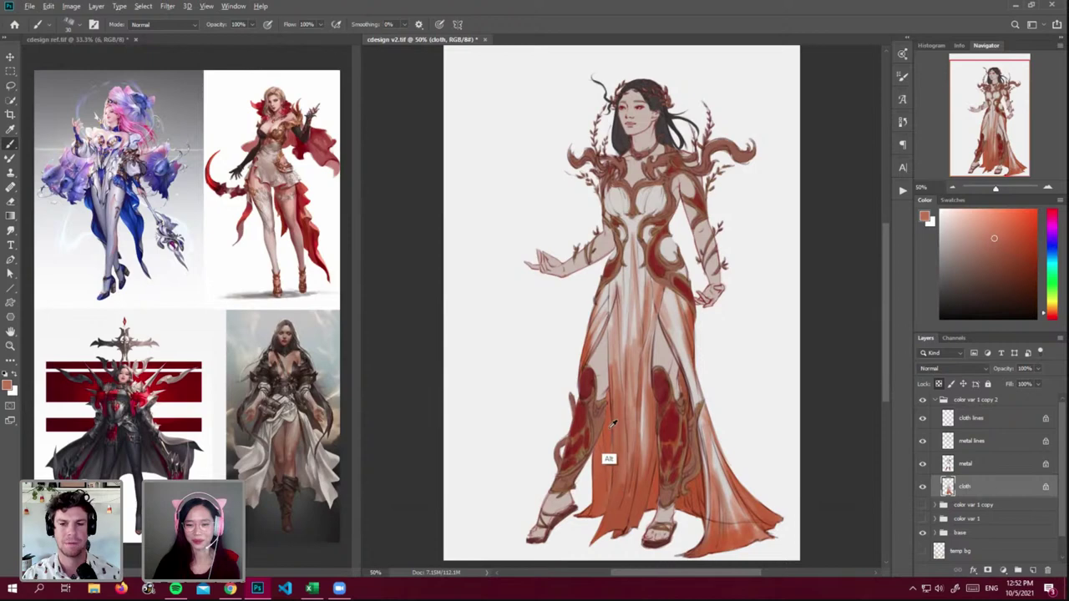
{"action": "key", "text": "]"}
{"action": "key", "text": "]"}
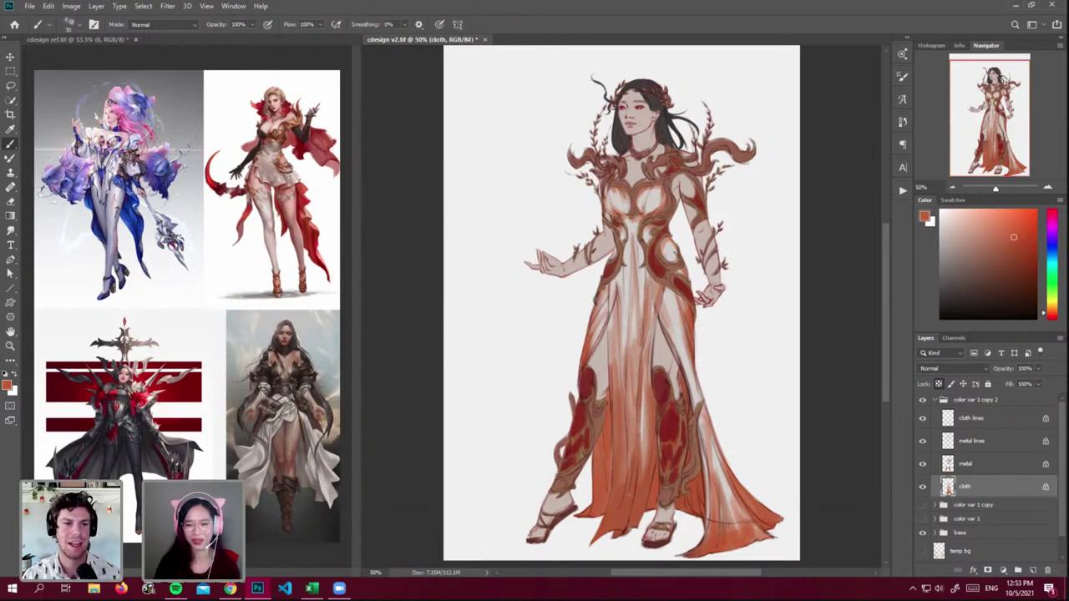
{"action": "left_click_drag", "start_coordinate": [619, 266], "coordinate": [623, 319]}
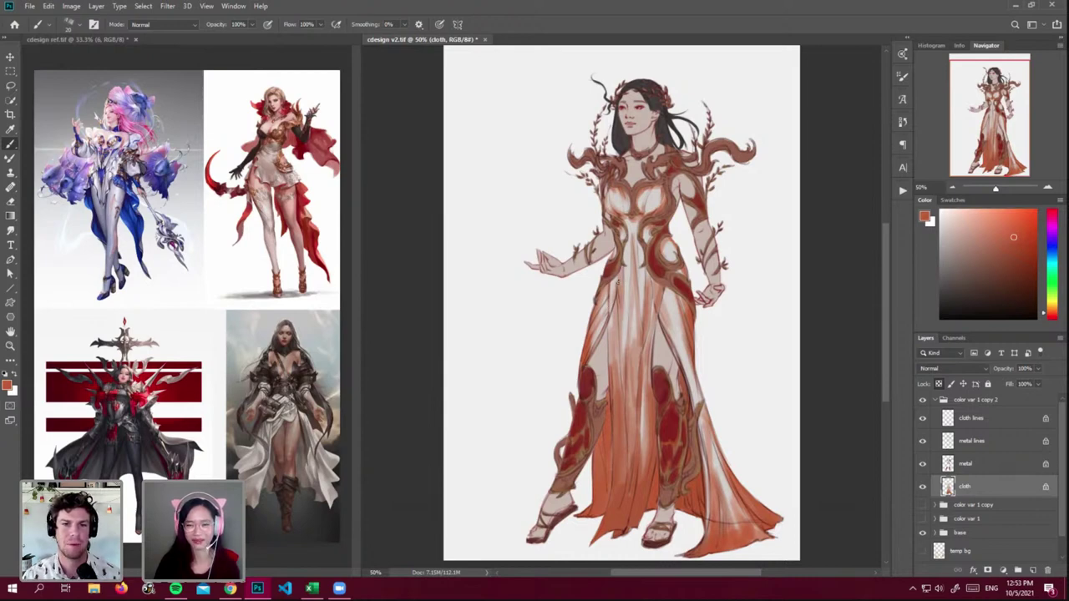
- Lighten the upper folds of the front panel with long strokes of sampled pale gray
{"action": "left_click", "coordinate": [626, 281], "text": "alt"}
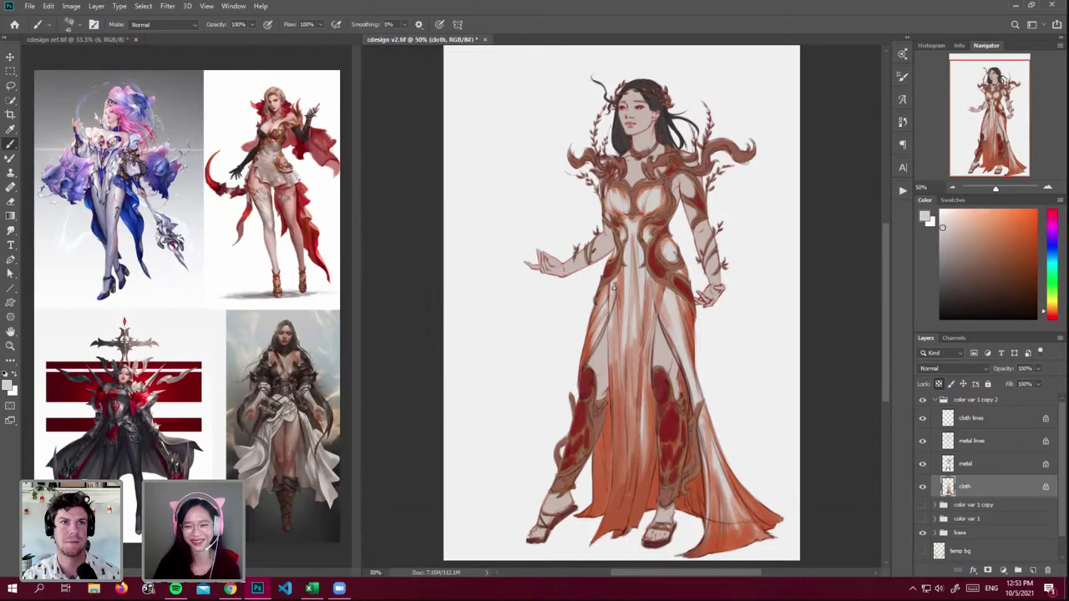
{"action": "left_click_drag", "start_coordinate": [627, 266], "coordinate": [618, 399]}
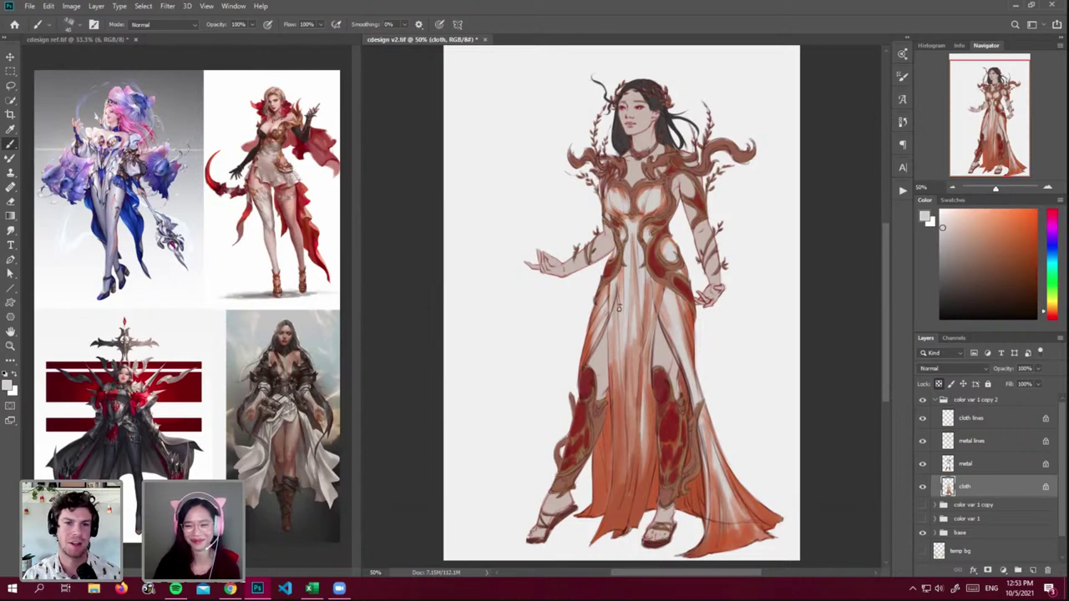
{"action": "left_click_drag", "start_coordinate": [618, 307], "coordinate": [622, 436]}
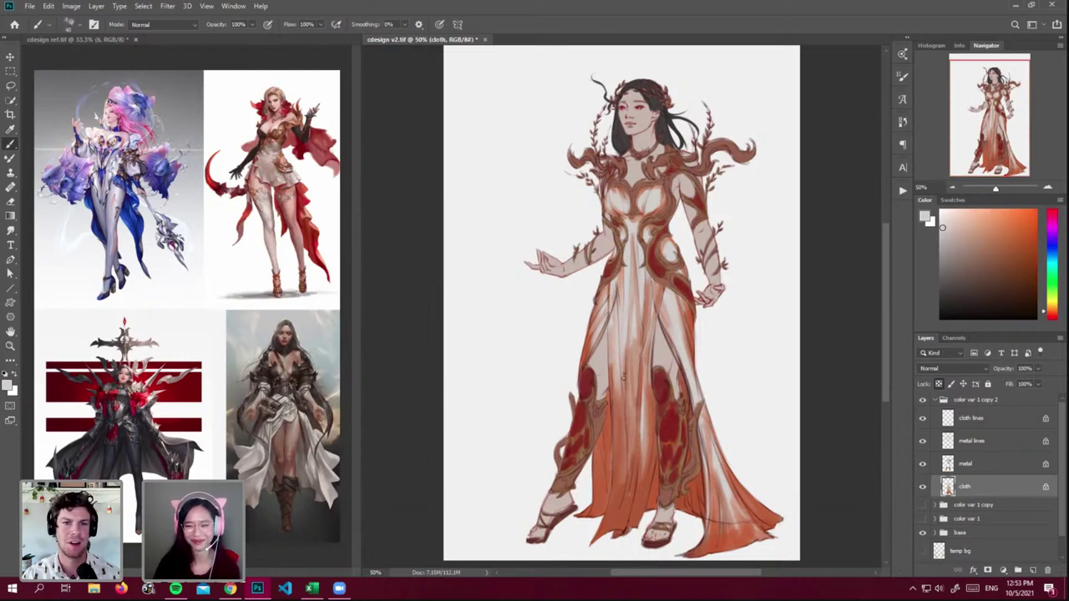
- Add orange-red strokes along the front panel's edge beside the bent leg, using a color sampled from its lower part
{"action": "left_click", "coordinate": [612, 449], "text": "alt"}
{"action": "left_click_drag", "start_coordinate": [612, 288], "coordinate": [617, 394]}
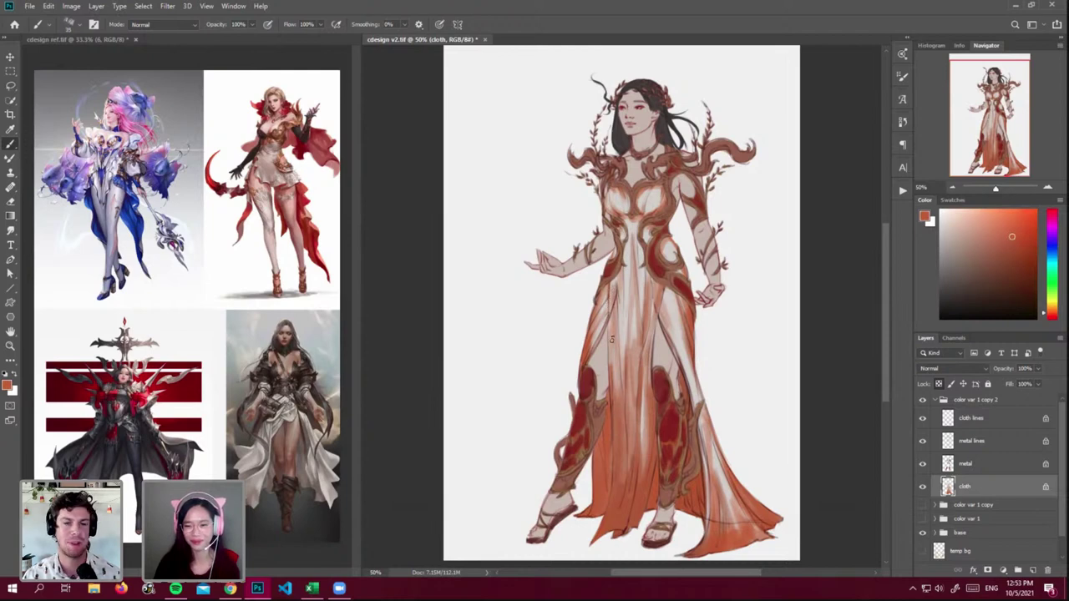
{"action": "left_click_drag", "start_coordinate": [610, 317], "coordinate": [617, 414]}
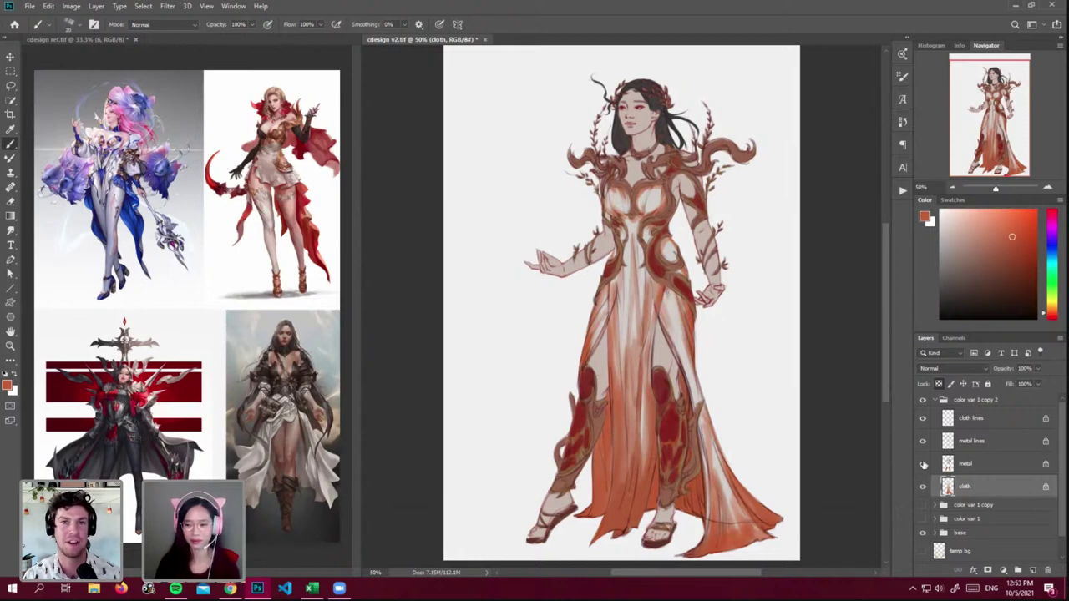
- Shift the cloth layer from orange-red toward red with a Hue/Saturation adjustment, setting Hue to -8
{"action": "left_click", "coordinate": [71, 7]}
{"action": "mouse_move", "coordinate": [109, 38]}
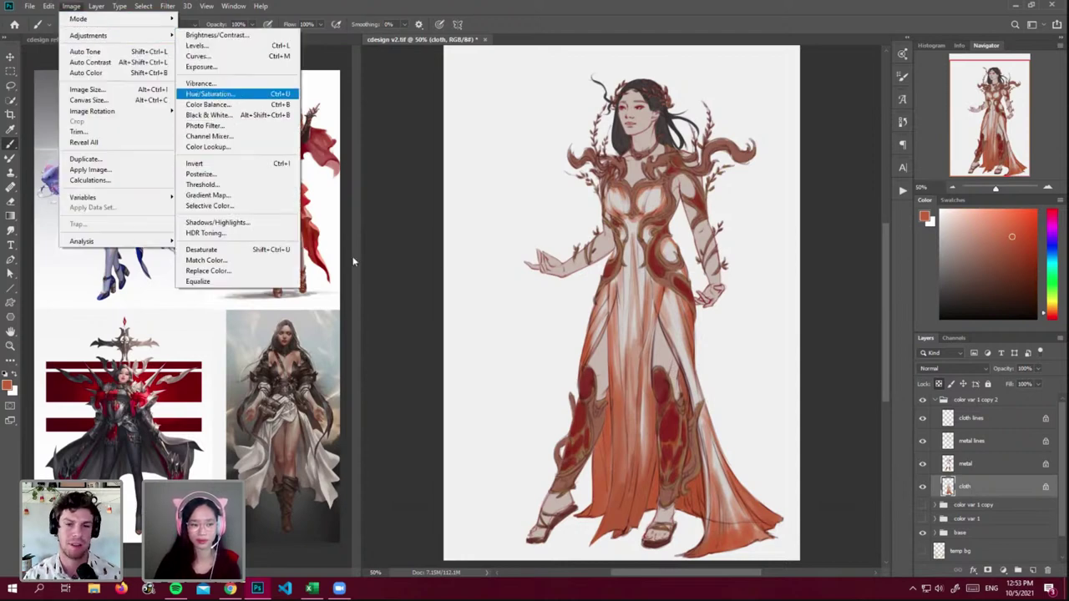
{"action": "left_click", "coordinate": [223, 99]}
{"action": "left_click_drag", "start_coordinate": [197, 202], "coordinate": [194, 201]}
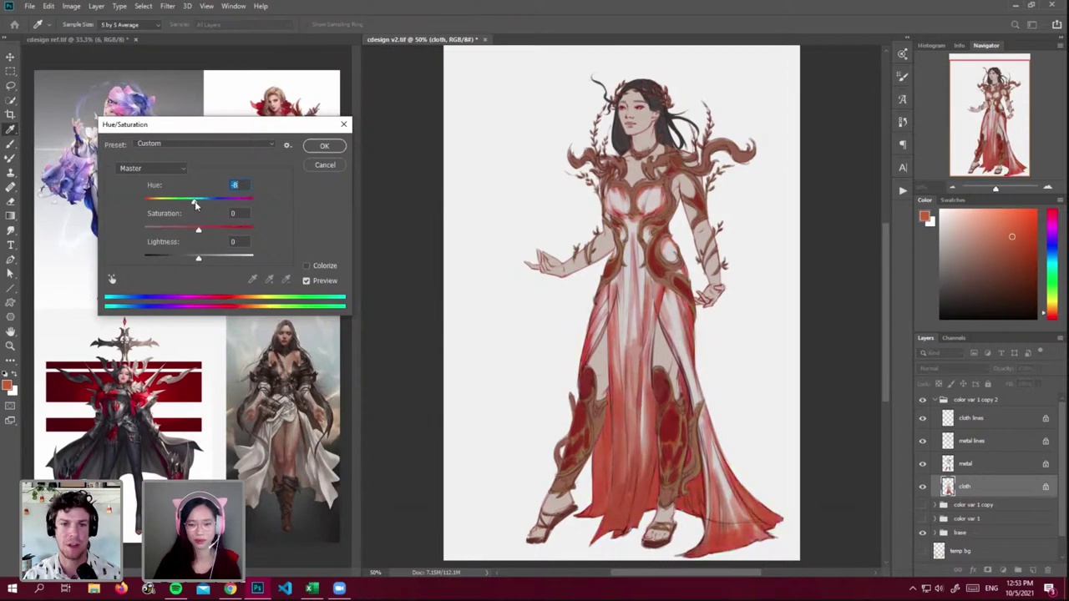
{"action": "left_click", "coordinate": [326, 146]}
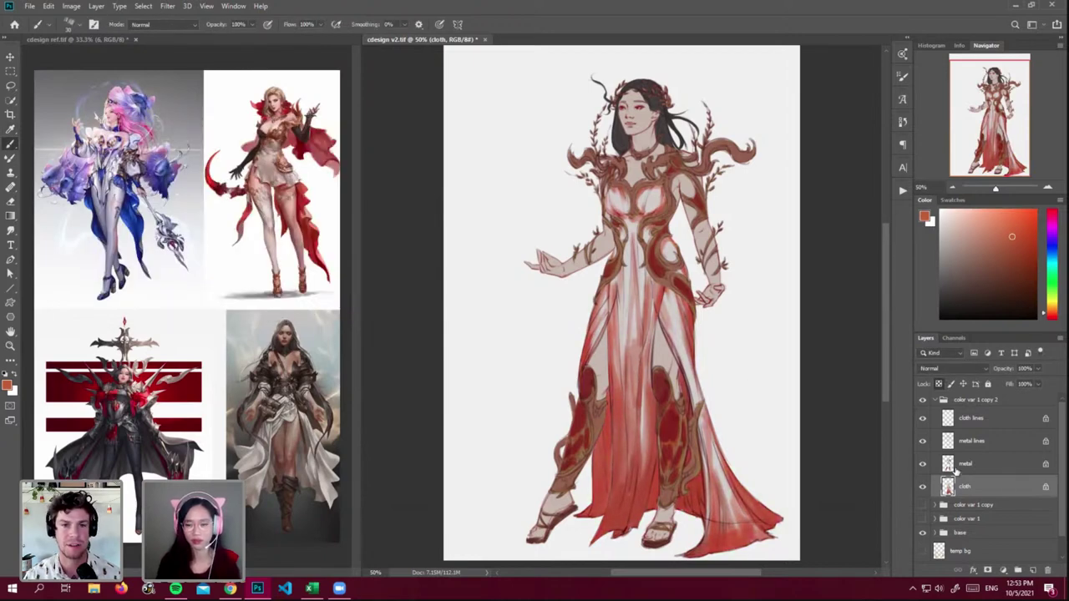
- Lighten the bodice, the front panel's edge and the drape over the bent leg with sampled pale gray
{"action": "left_click", "coordinate": [661, 221], "text": "alt"}
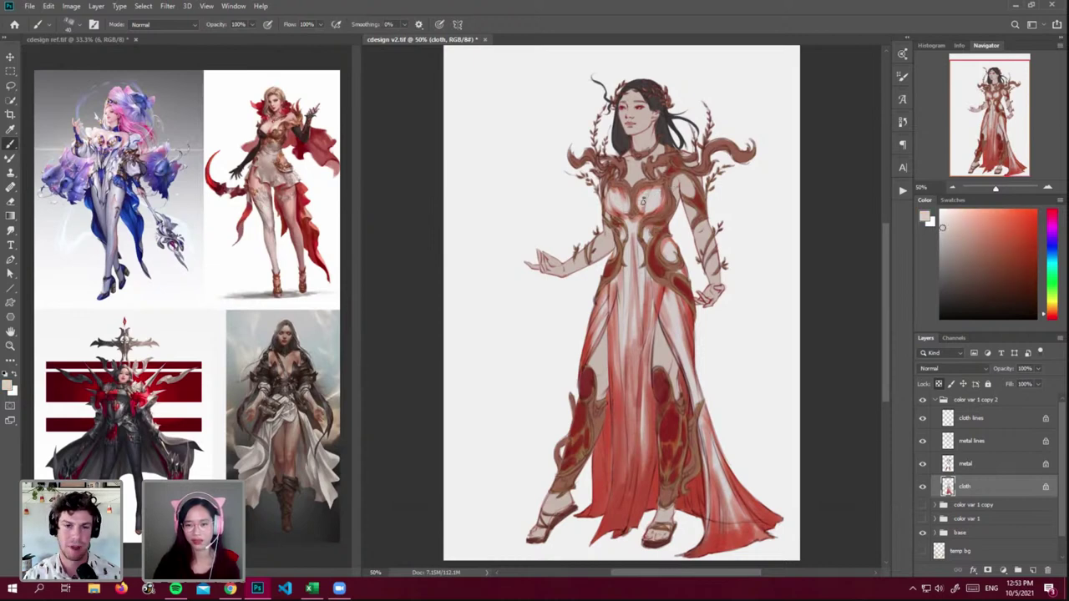
{"action": "left_click", "coordinate": [615, 197], "text": "alt"}
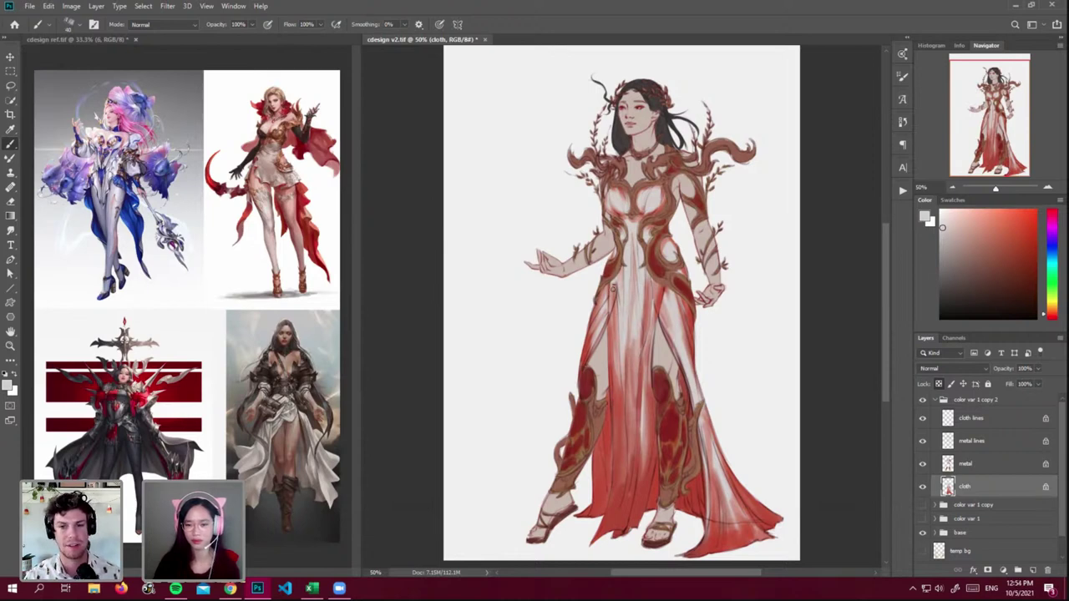
{"action": "mouse_move", "coordinate": [612, 288]}
{"action": "left_mouse_down"}
{"action": "mouse_move", "coordinate": [618, 352]}
{"action": "mouse_move", "coordinate": [615, 293]}
{"action": "mouse_move", "coordinate": [623, 459]}
{"action": "left_mouse_up"}
{"action": "left_click_drag", "start_coordinate": [620, 340], "coordinate": [619, 397]}
{"action": "left_click_drag", "start_coordinate": [599, 314], "coordinate": [590, 338]}
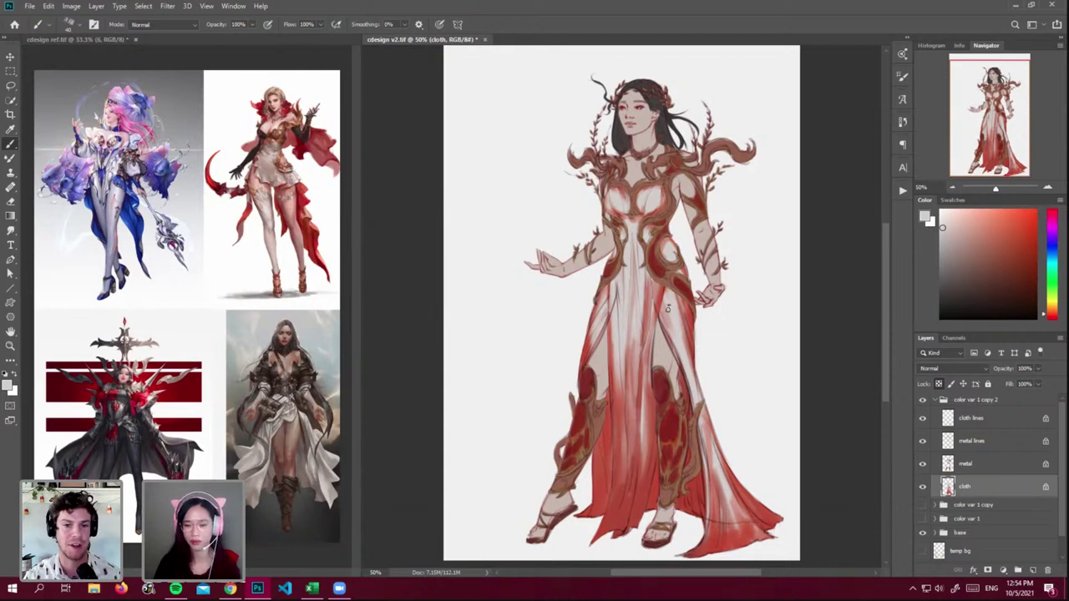
- Paint pale gray highlights down the drape over the standing thigh and into the upper trailing cloth with a smaller brush
{"action": "key", "text": "bracketleft"}
{"action": "key", "text": "bracketleft"}
{"action": "key", "text": "bracketleft"}
{"action": "left_click_drag", "start_coordinate": [678, 302], "coordinate": [686, 334]}
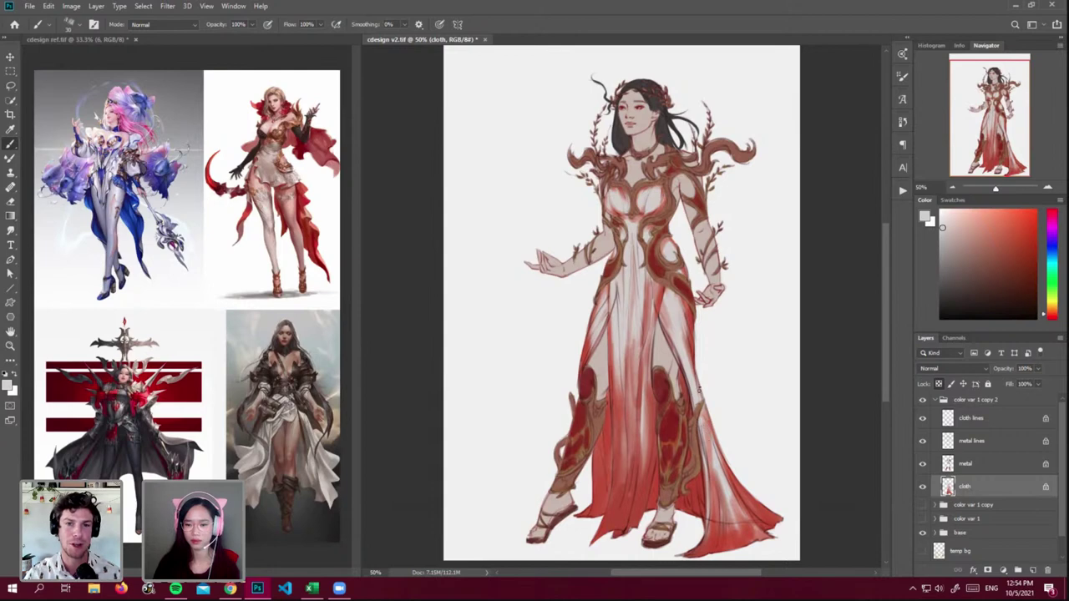
{"action": "left_click_drag", "start_coordinate": [699, 389], "coordinate": [711, 462]}
{"action": "left_click_drag", "start_coordinate": [703, 414], "coordinate": [728, 501]}
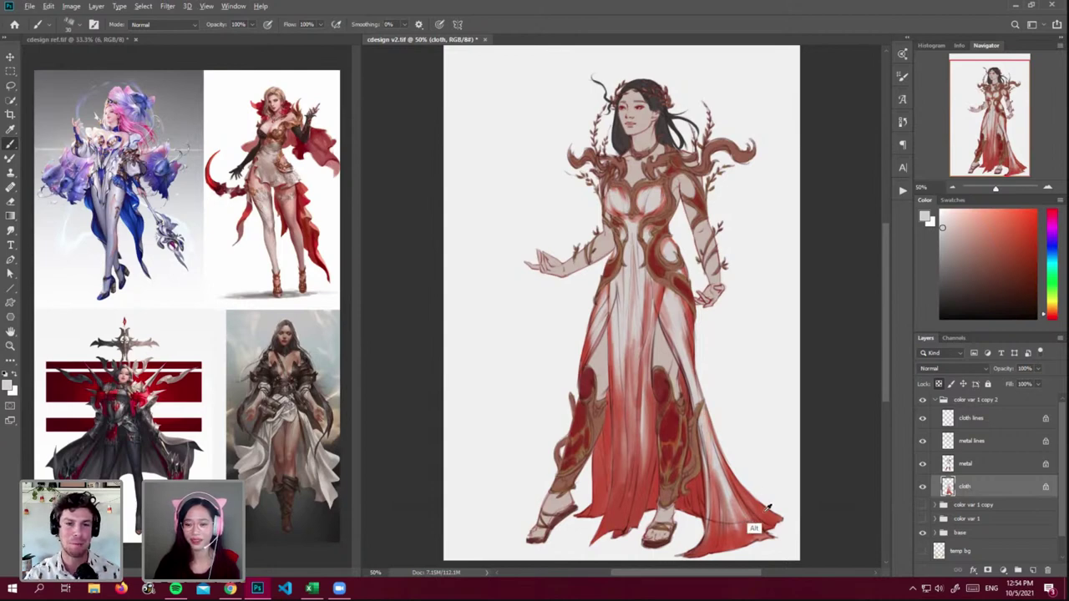
- Strengthen the outer side of the trailing cloth with red sampled from the dress, using a larger brush
{"action": "left_click", "coordinate": [762, 541], "text": "alt"}
{"action": "left_click", "coordinate": [657, 492], "text": "alt"}
{"action": "key", "text": "bracketright"}
{"action": "key", "text": "bracketright"}
{"action": "key", "text": "bracketright"}
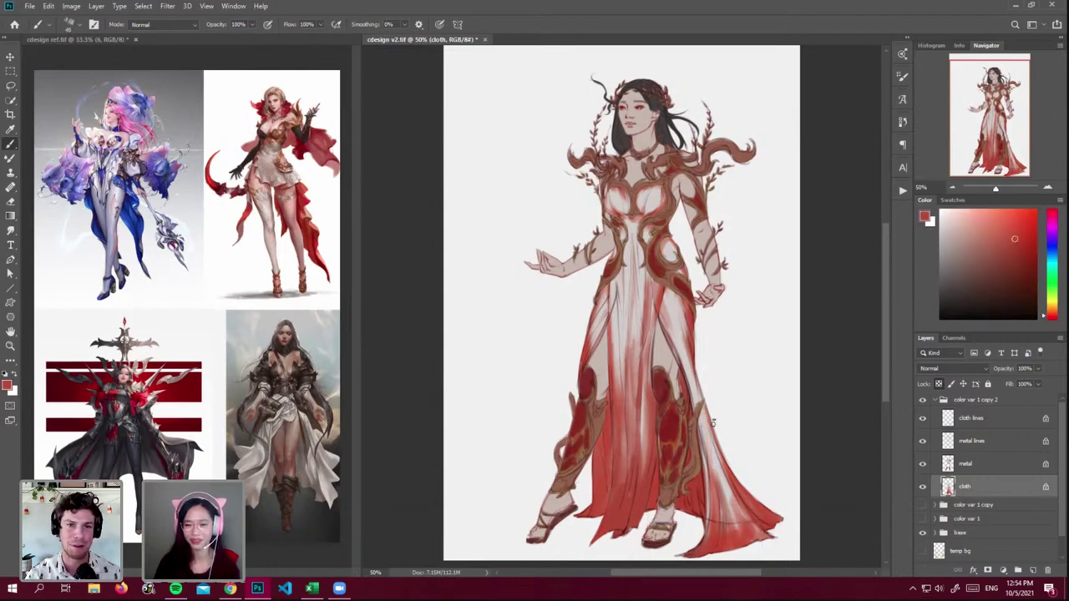
{"action": "left_click_drag", "start_coordinate": [705, 417], "coordinate": [754, 528]}
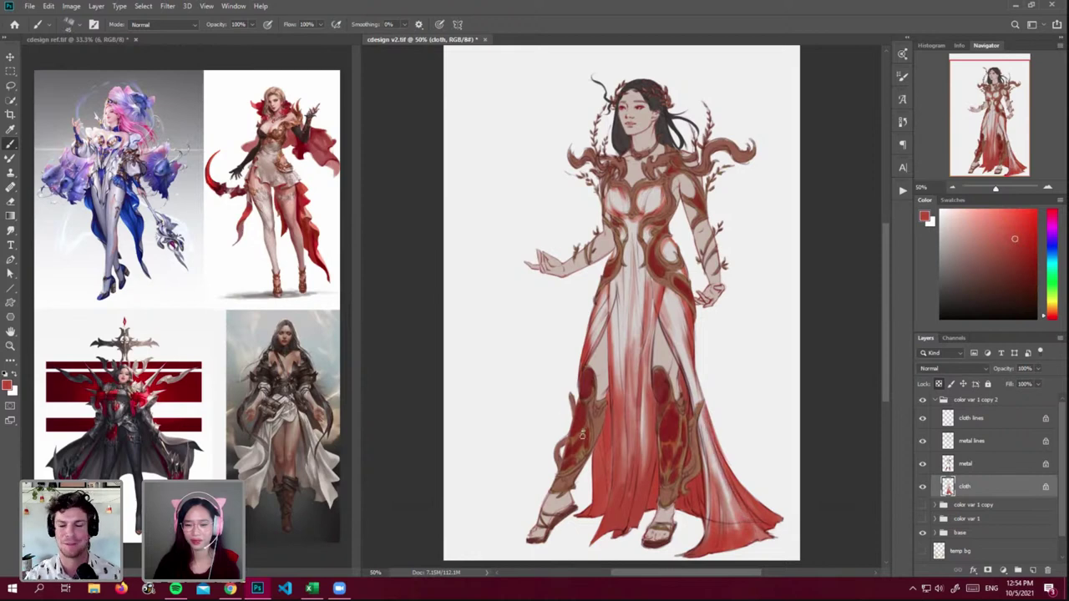
- Refine the drape above the bent knee with sampled pale gray strokes and sampled red strokes along its outer edge
{"action": "left_click", "coordinate": [632, 272], "text": "alt"}
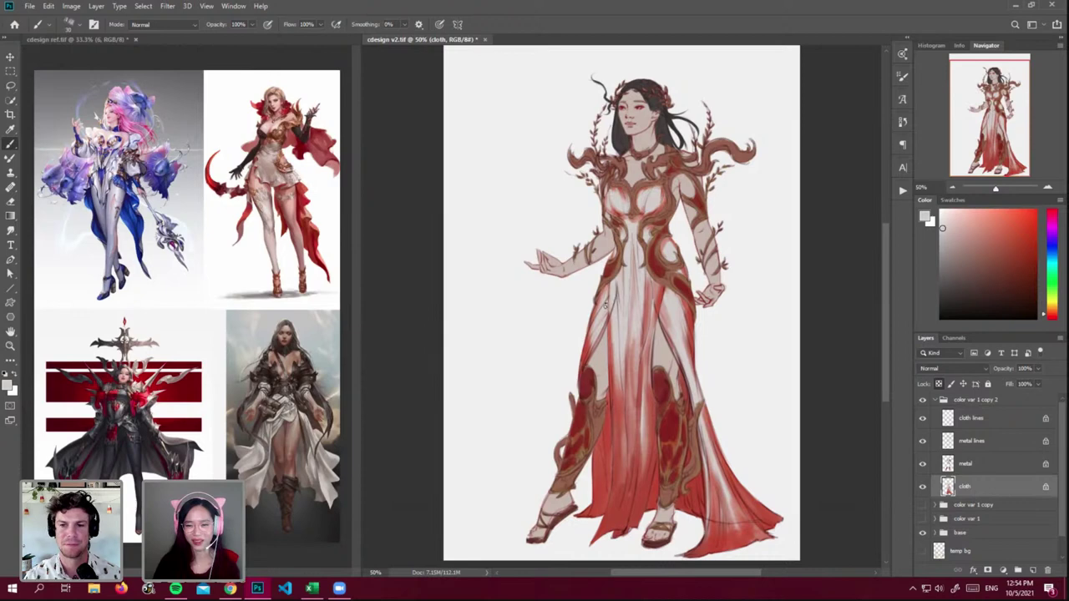
{"action": "left_click_drag", "start_coordinate": [600, 326], "coordinate": [584, 359]}
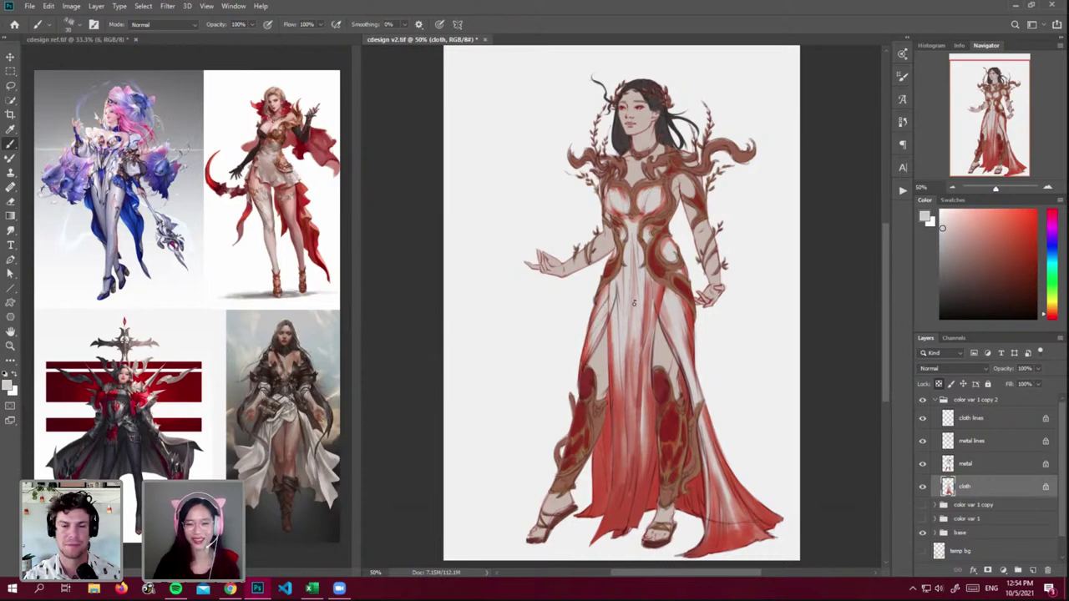
{"action": "left_click", "coordinate": [696, 315], "text": "alt"}
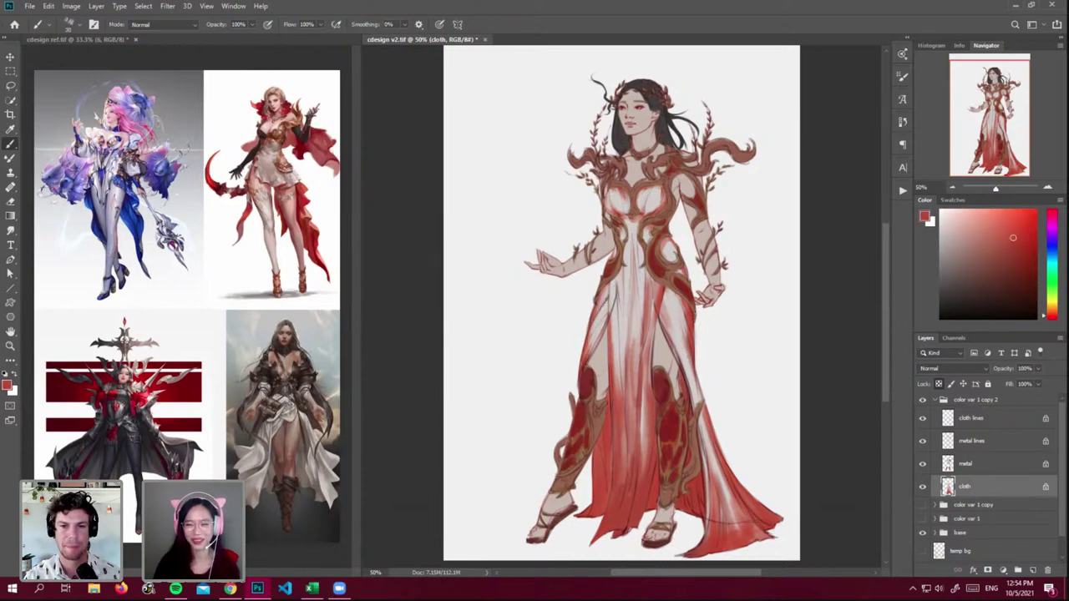
{"action": "left_click_drag", "start_coordinate": [590, 329], "coordinate": [587, 351]}
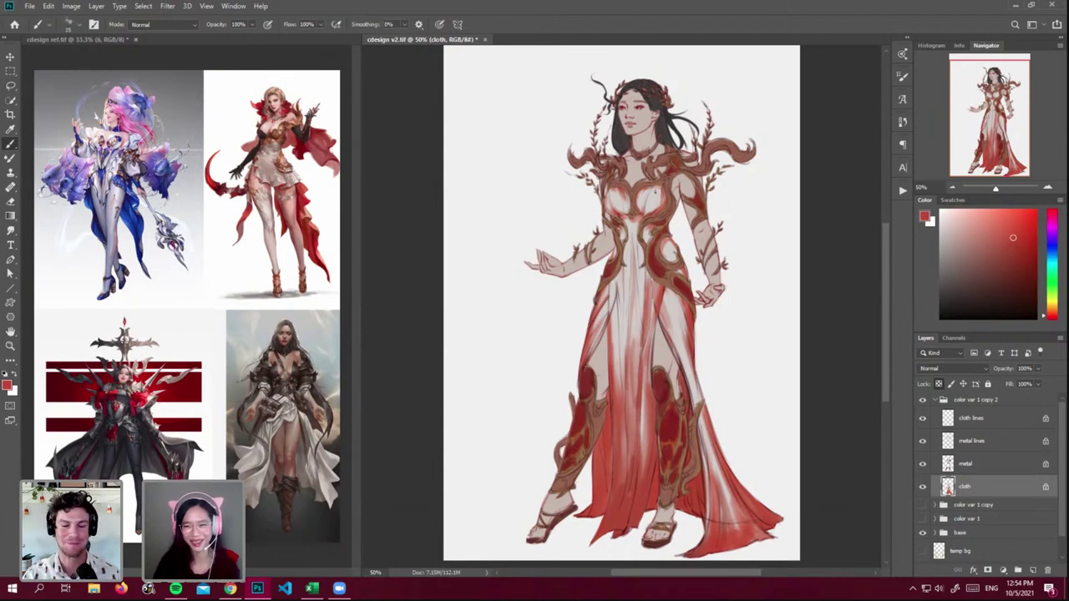
- Check what the metal layer covers by hiding and showing it, and sample the dark red of the shin armor
{"action": "left_click", "coordinate": [658, 222], "text": "alt"}
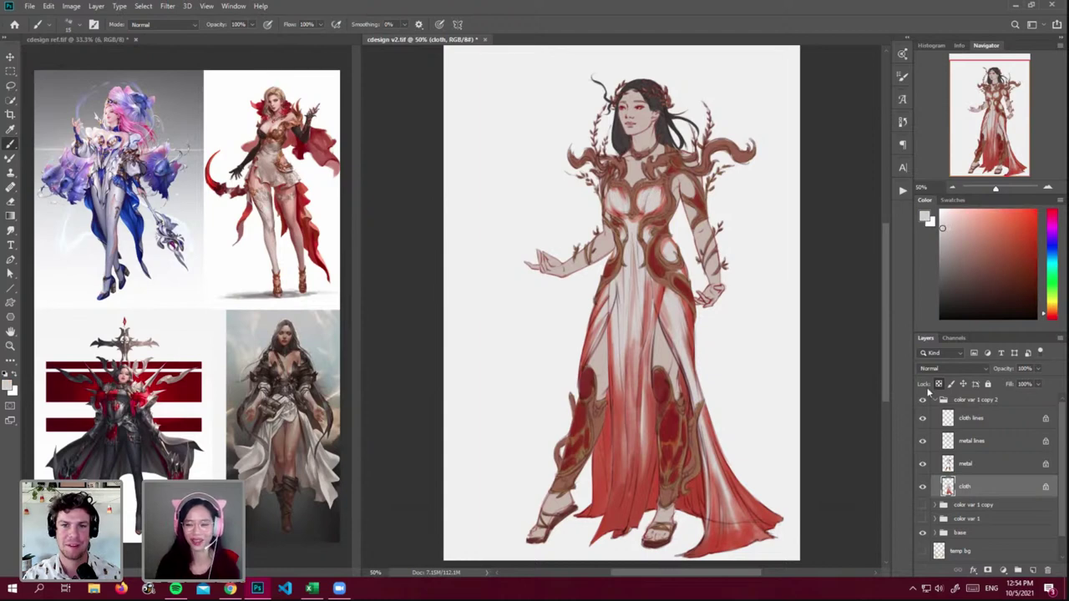
{"action": "left_click", "coordinate": [966, 467]}
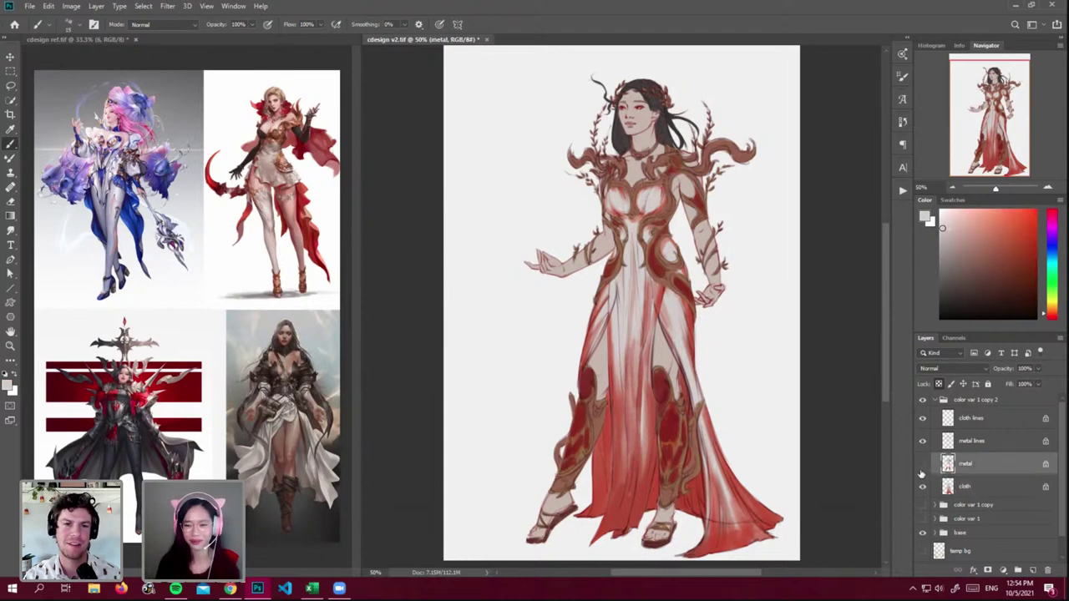
{"action": "left_click", "coordinate": [922, 465]}
{"action": "left_click", "coordinate": [922, 465]}
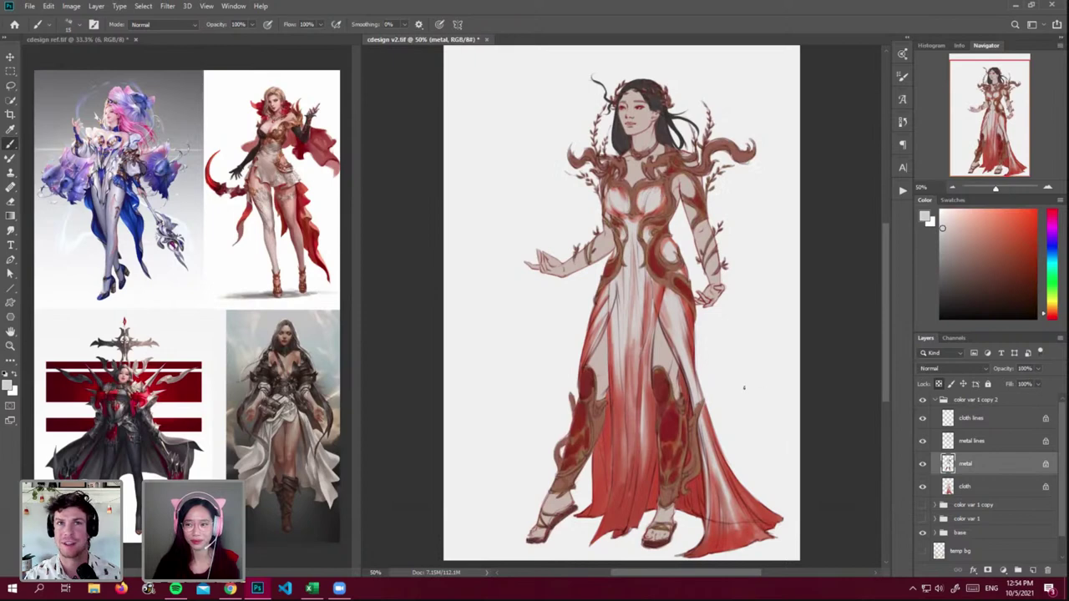
{"action": "left_click", "coordinate": [668, 451], "text": "alt"}
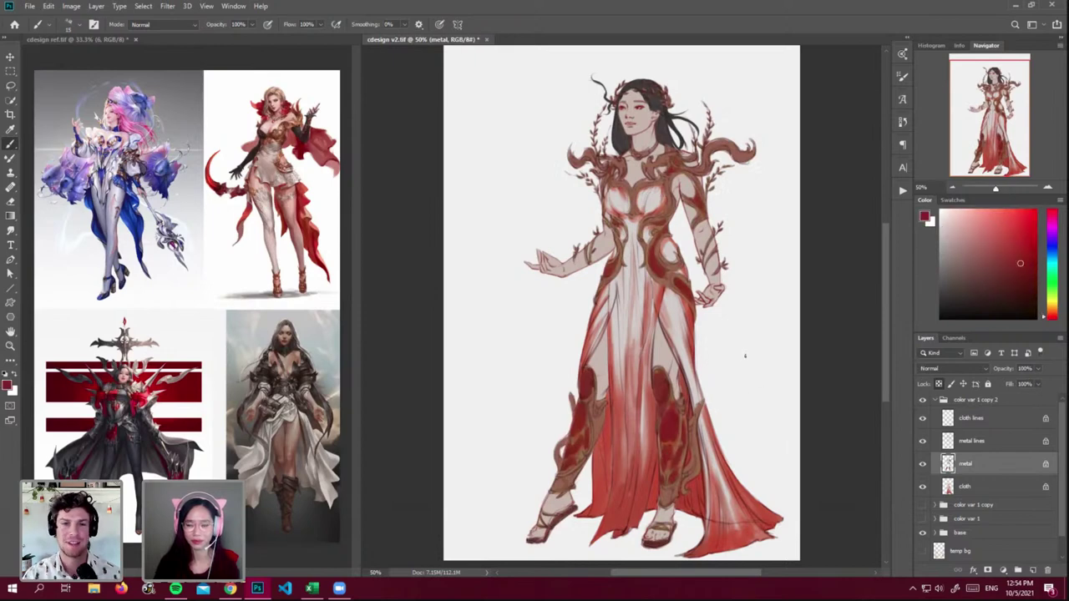
- Try a hue shift of +3 on the metal layer with a Hue/Saturation adjustment
{"action": "left_click", "coordinate": [74, 7]}
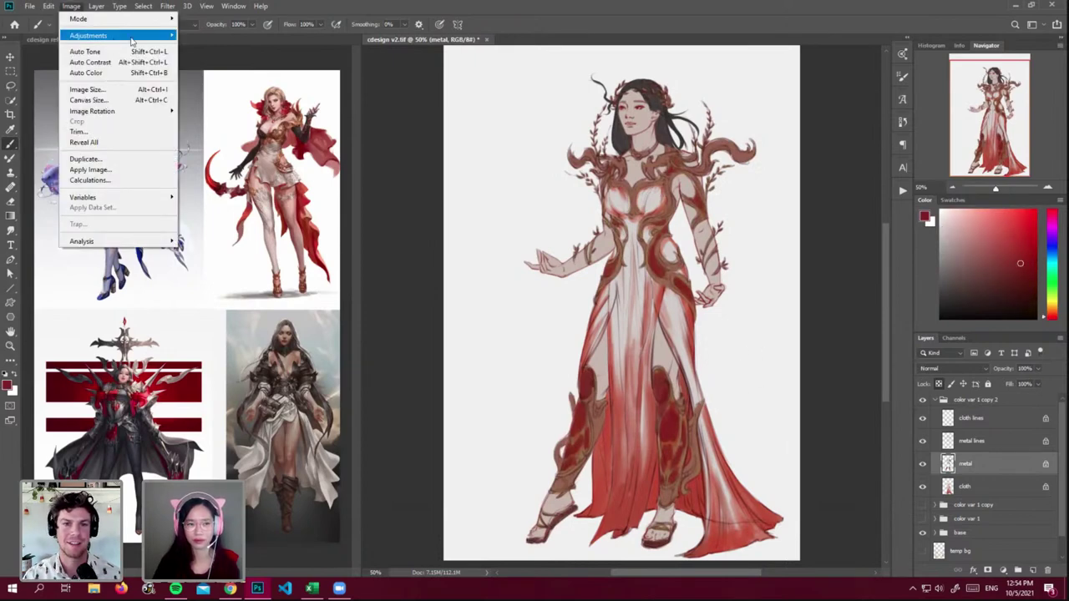
{"action": "mouse_move", "coordinate": [129, 35]}
{"action": "left_click", "coordinate": [209, 94]}
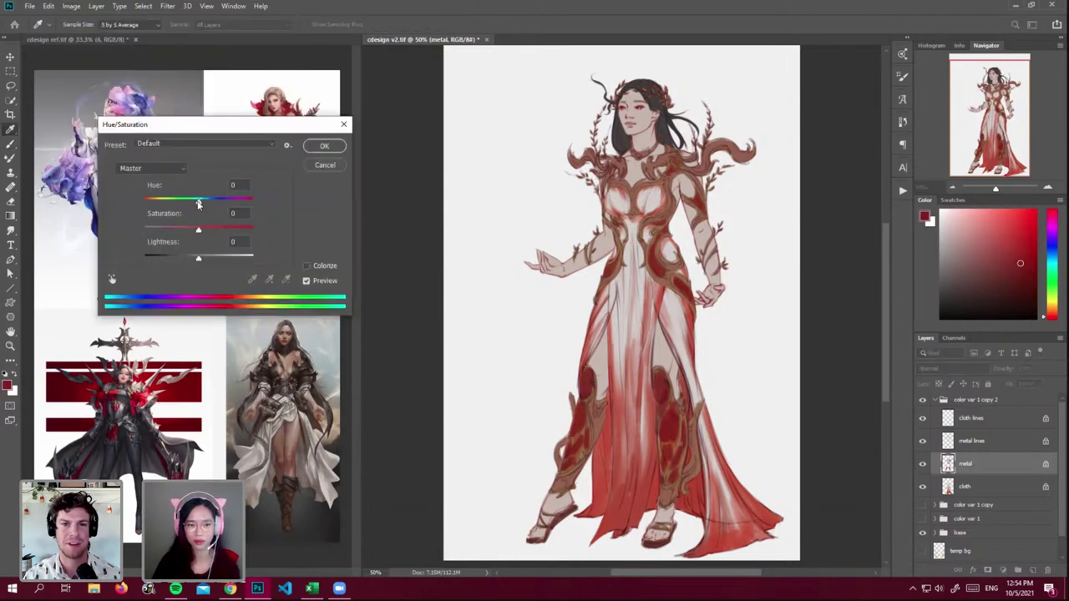
{"action": "left_click_drag", "start_coordinate": [198, 205], "coordinate": [200, 204]}
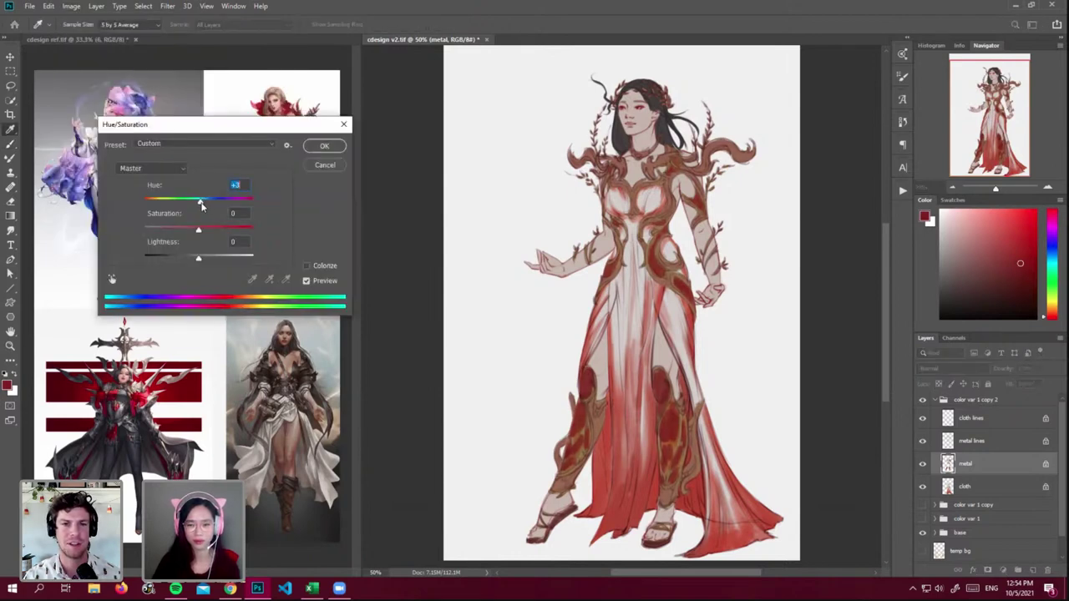
{"action": "left_click", "coordinate": [311, 166]}
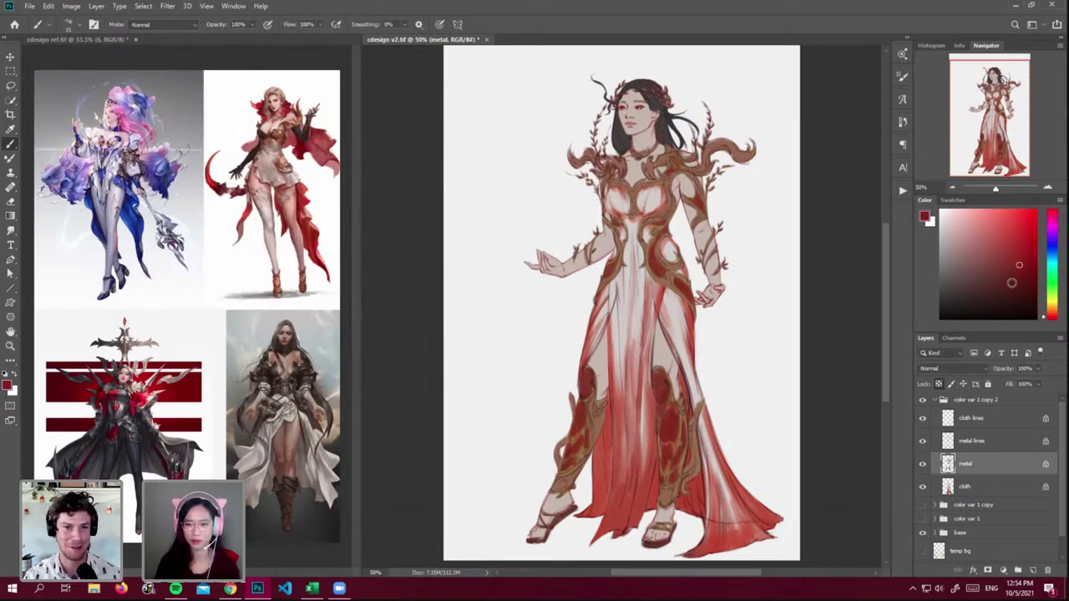
- Deepen the red areas of the leg armor on the metal layer with a darker shade of the sampled knee-armor red
{"action": "left_click", "coordinate": [949, 449]}
{"action": "left_click", "coordinate": [949, 462]}
{"action": "left_click", "coordinate": [665, 387], "text": "alt"}
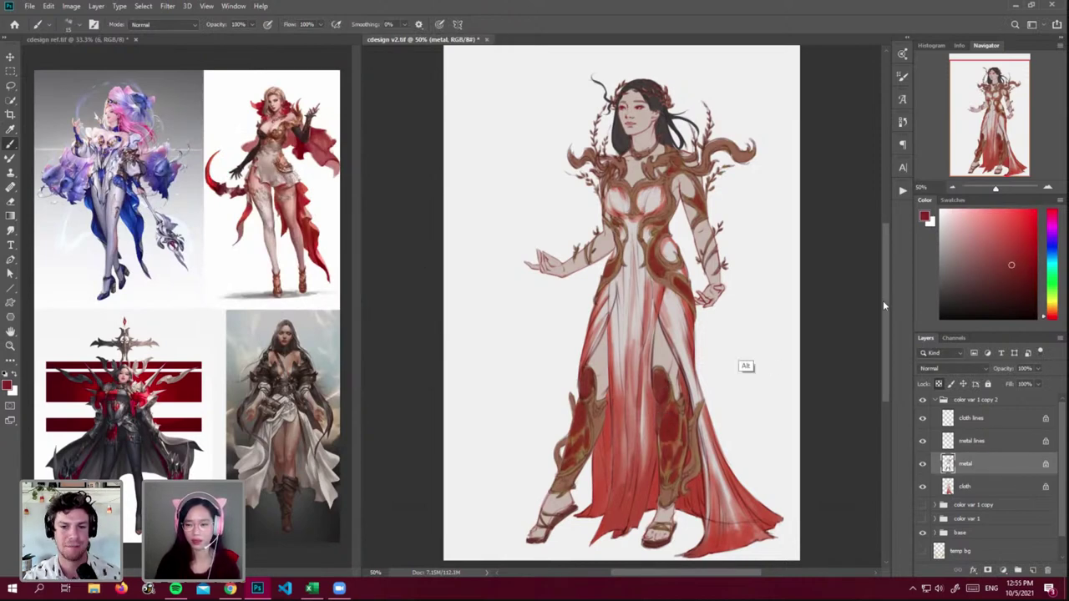
{"action": "left_click", "coordinate": [1023, 273]}
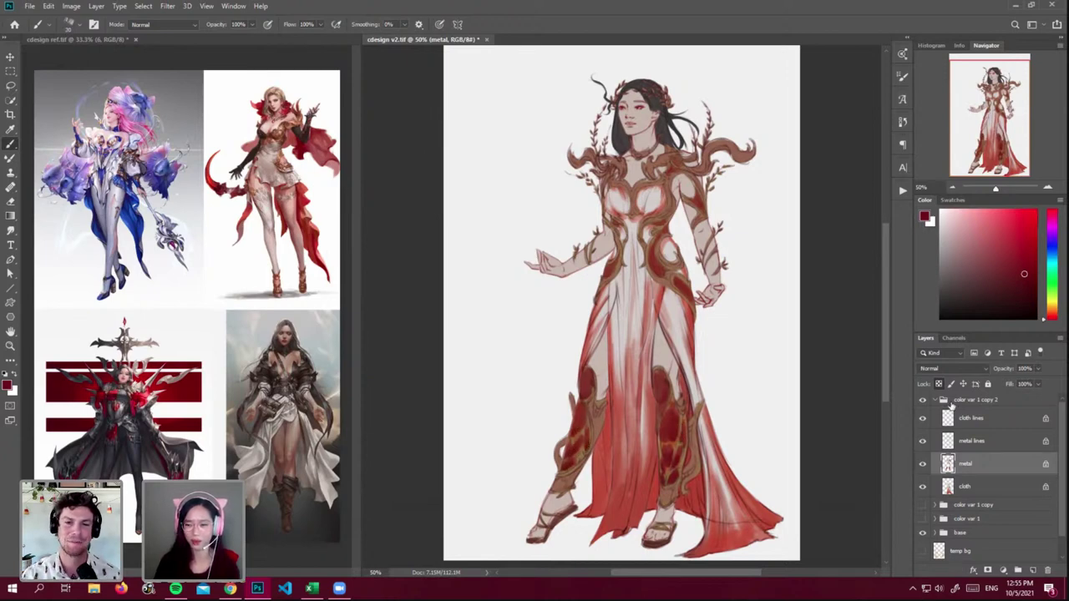
- Compare the color var 1 group with color var 1 copy 2 by switching their visibility
{"action": "left_click", "coordinate": [934, 400]}
{"action": "left_click", "coordinate": [922, 400]}
{"action": "left_click", "coordinate": [922, 428]}
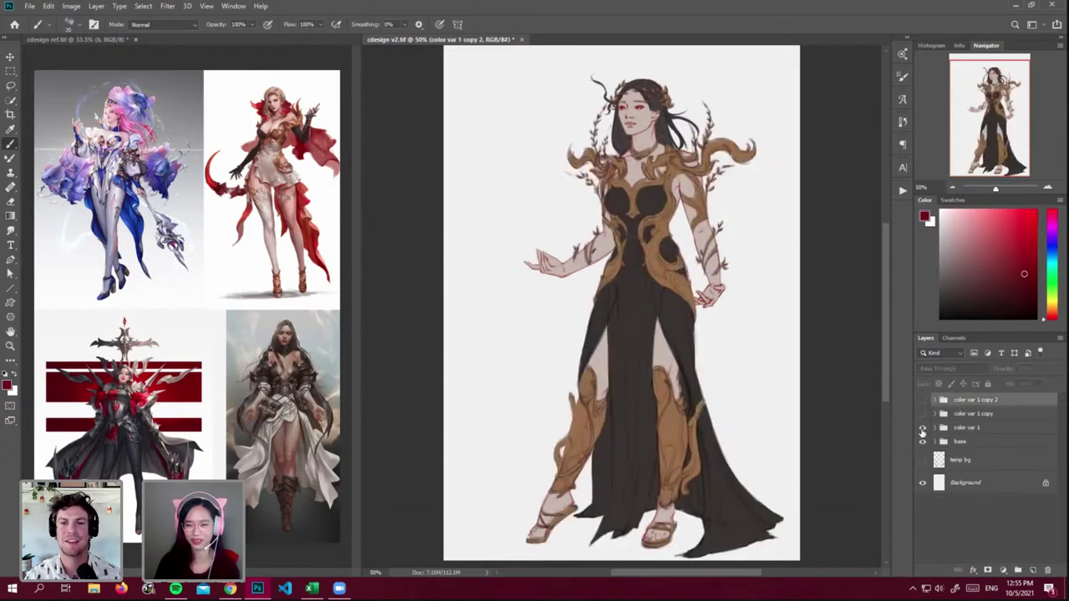
{"action": "left_click", "coordinate": [922, 428]}
{"action": "left_click", "coordinate": [922, 400]}
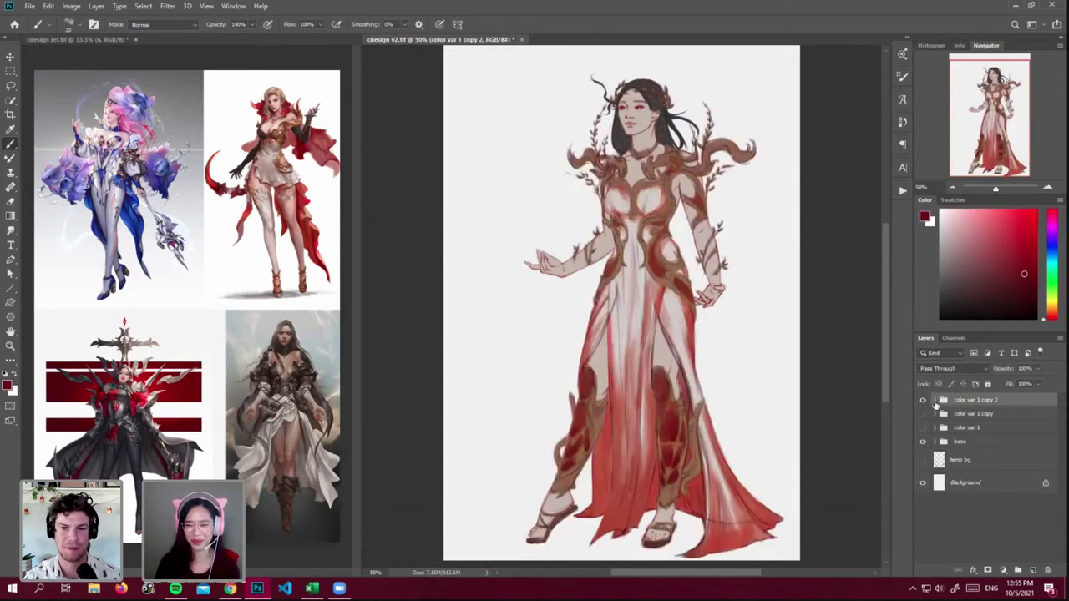
{"action": "left_click", "coordinate": [934, 400]}
{"action": "left_click", "coordinate": [965, 426]}
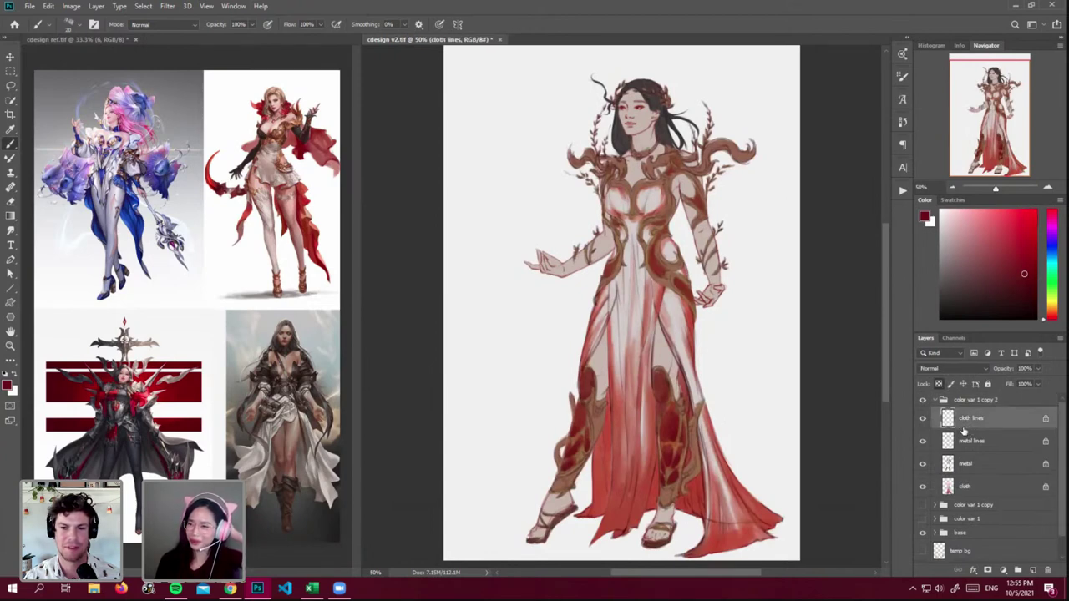
{"action": "left_click", "coordinate": [971, 402]}
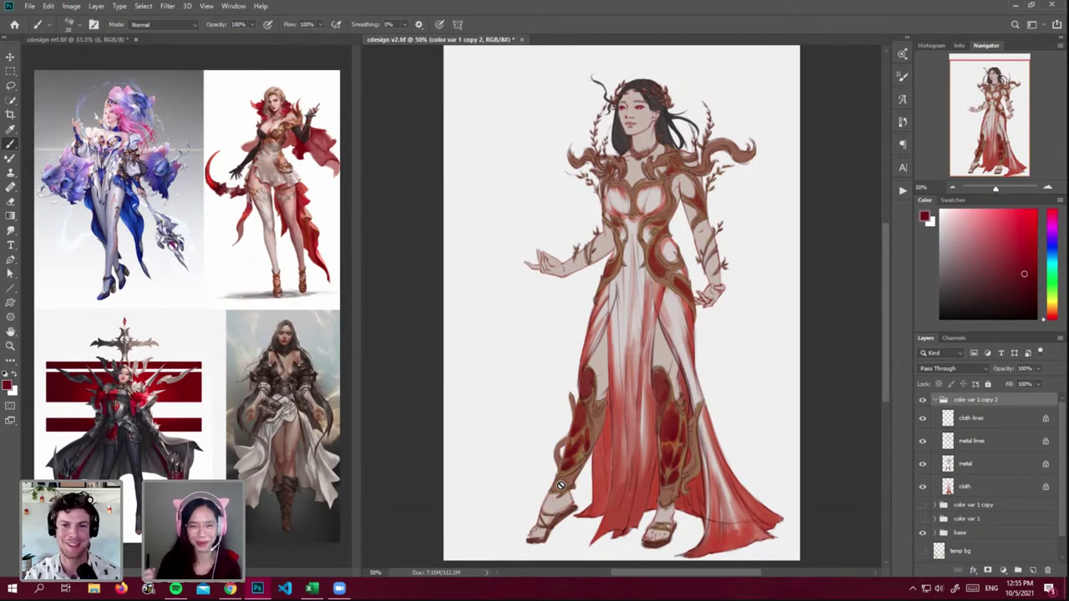
{"action": "left_click", "coordinate": [935, 401]}
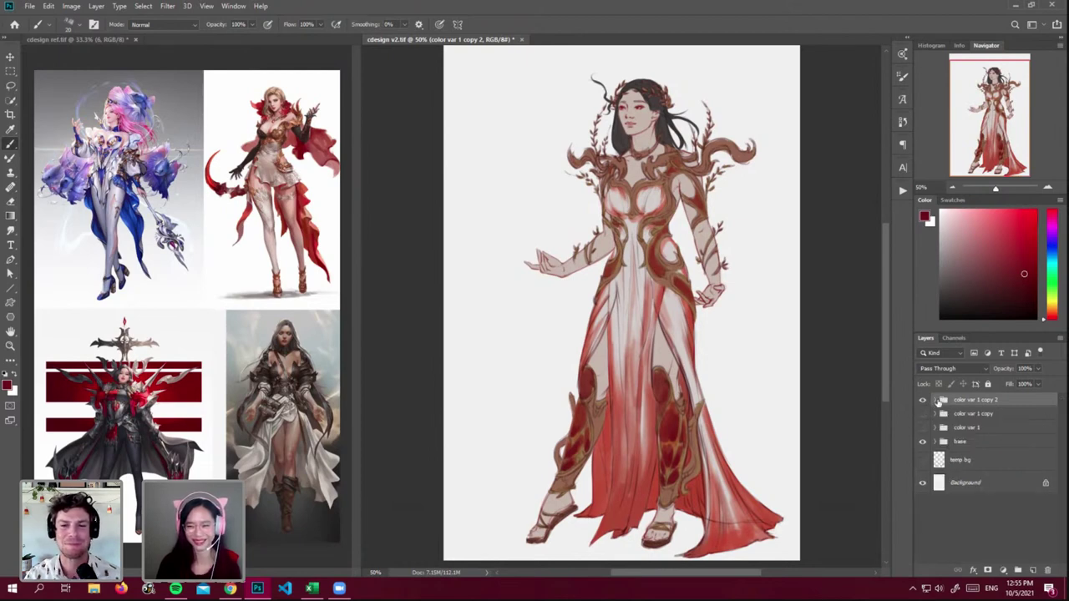
{"action": "left_click", "coordinate": [936, 400]}
{"action": "left_click", "coordinate": [948, 418]}
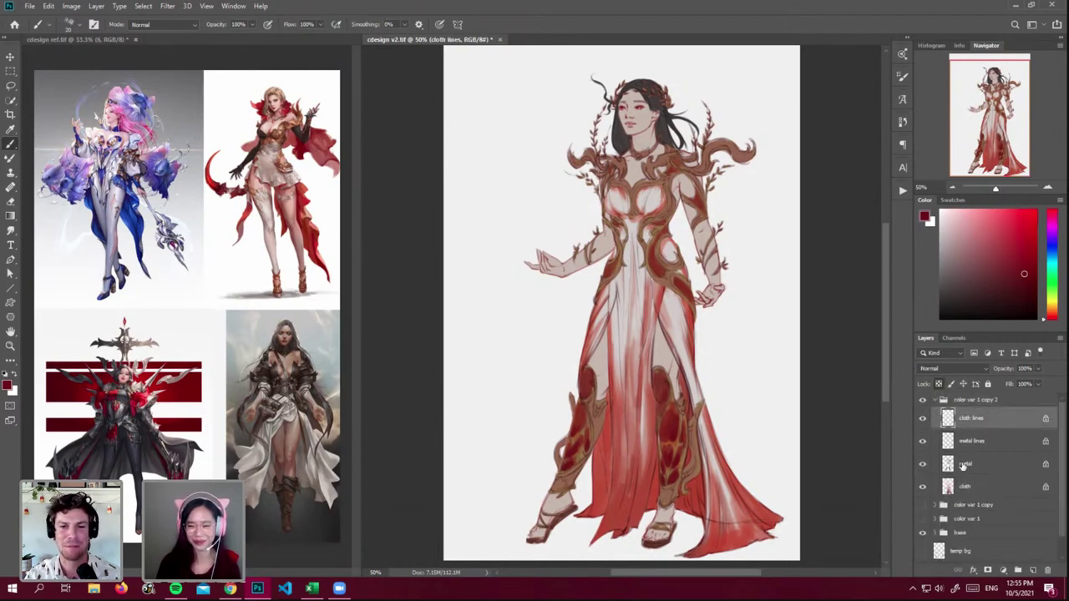
{"action": "left_click", "coordinate": [962, 464]}
{"action": "left_click", "coordinate": [937, 491]}
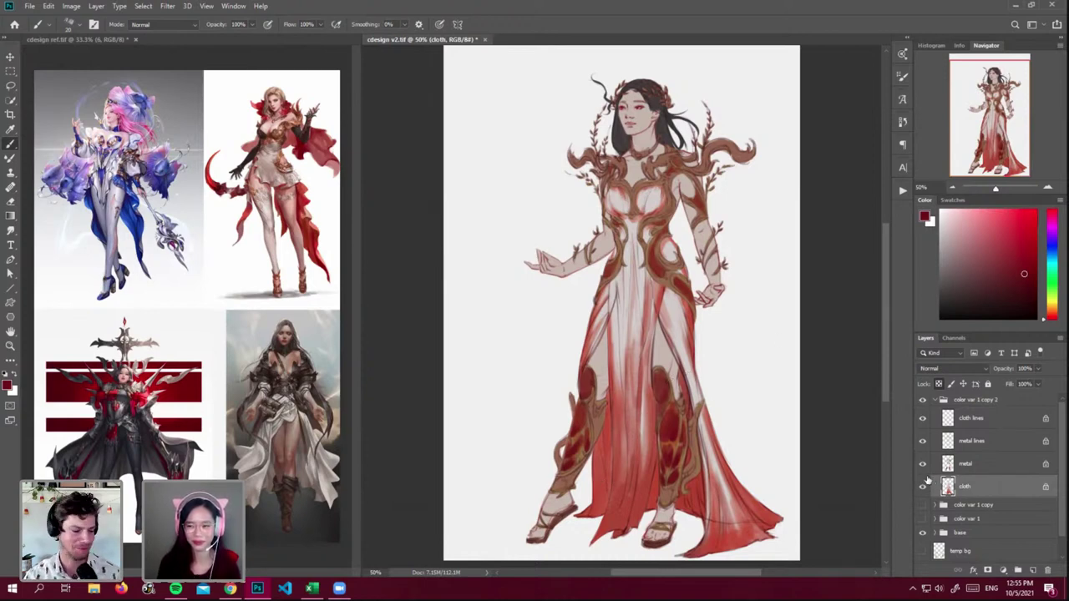
{"action": "left_click", "coordinate": [970, 472]}
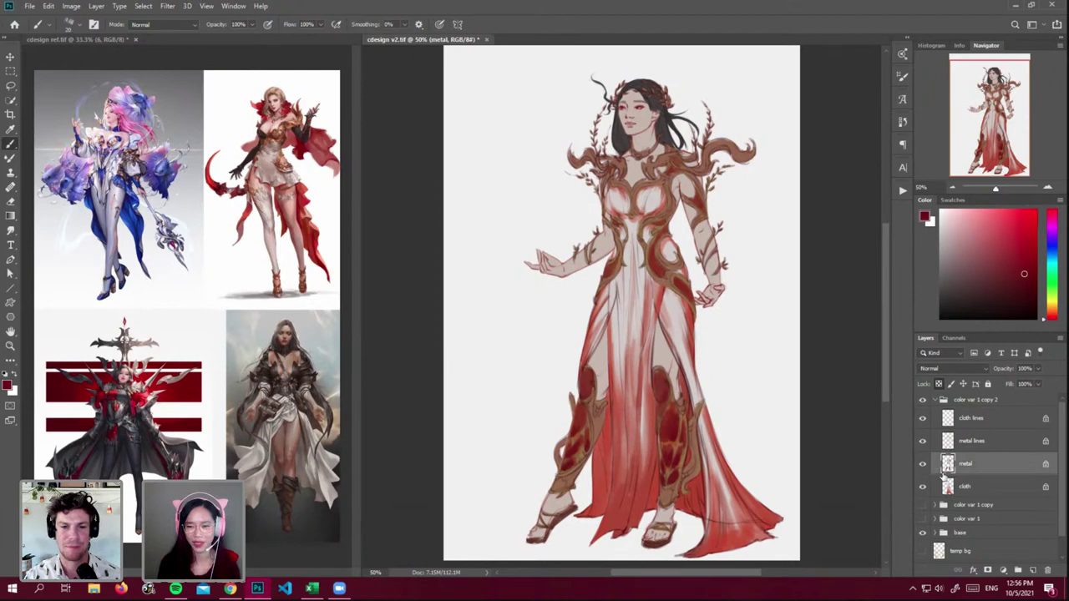
- Compare the color var 1 copy group with color var 1 copy 2 by switching their visibility
{"action": "left_click", "coordinate": [957, 403]}
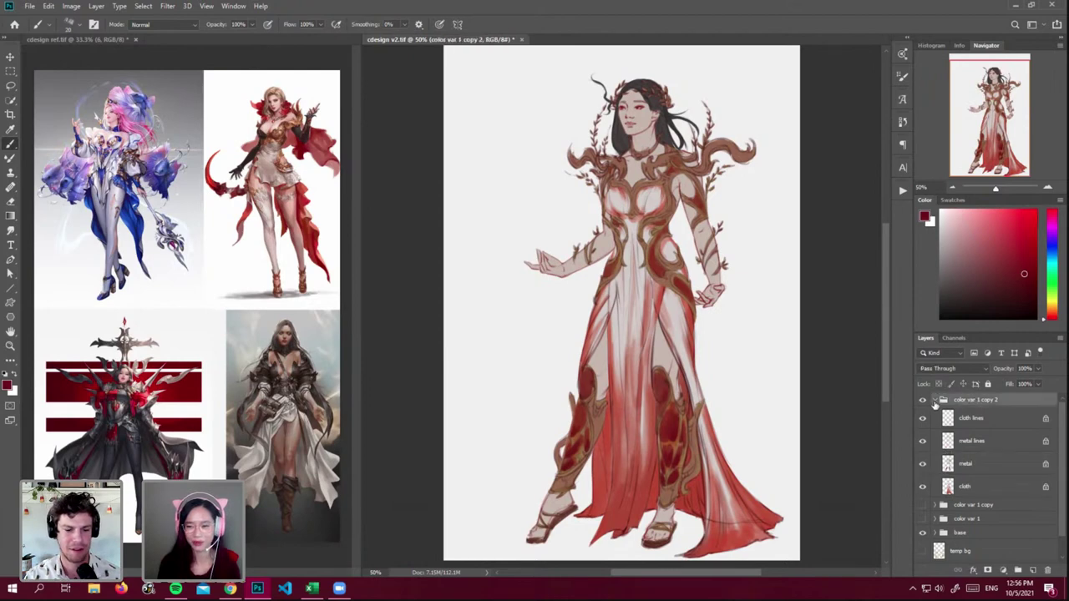
{"action": "left_click", "coordinate": [934, 400]}
{"action": "left_click", "coordinate": [922, 400]}
{"action": "left_click", "coordinate": [922, 414]}
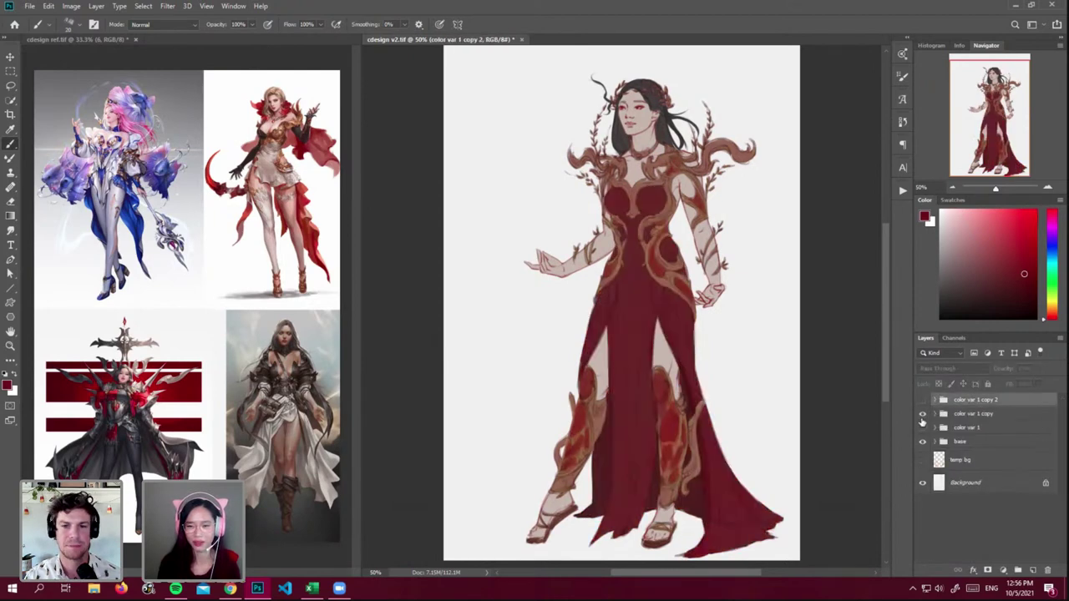
{"action": "left_click", "coordinate": [922, 413]}
{"action": "left_click", "coordinate": [921, 400]}
{"action": "left_click", "coordinate": [942, 400]}
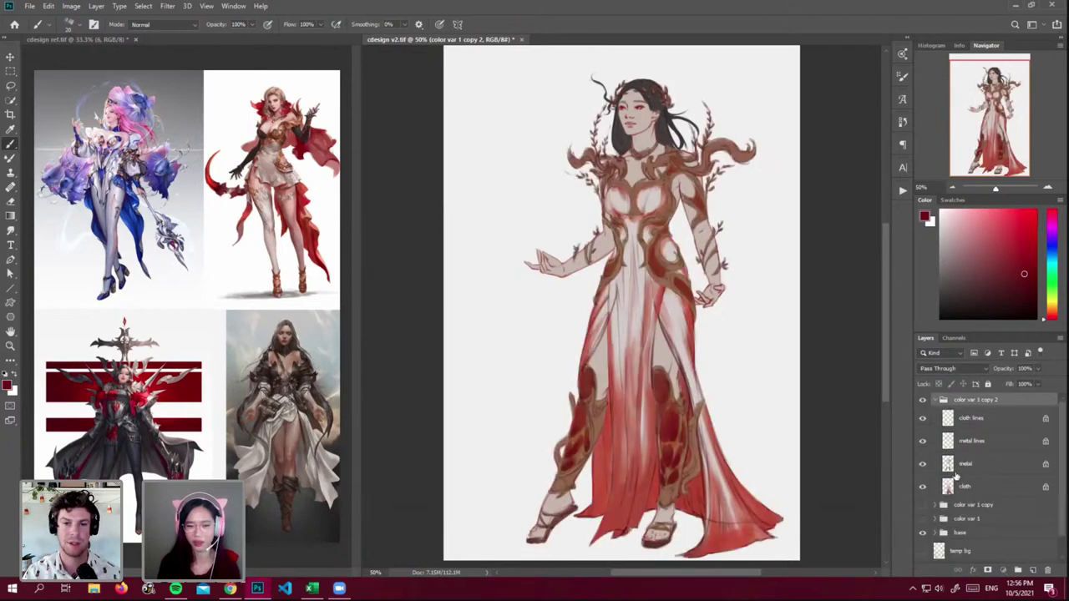
- Add a new layer above the metal layer and clip it to the metal layer
{"action": "left_click", "coordinate": [927, 464]}
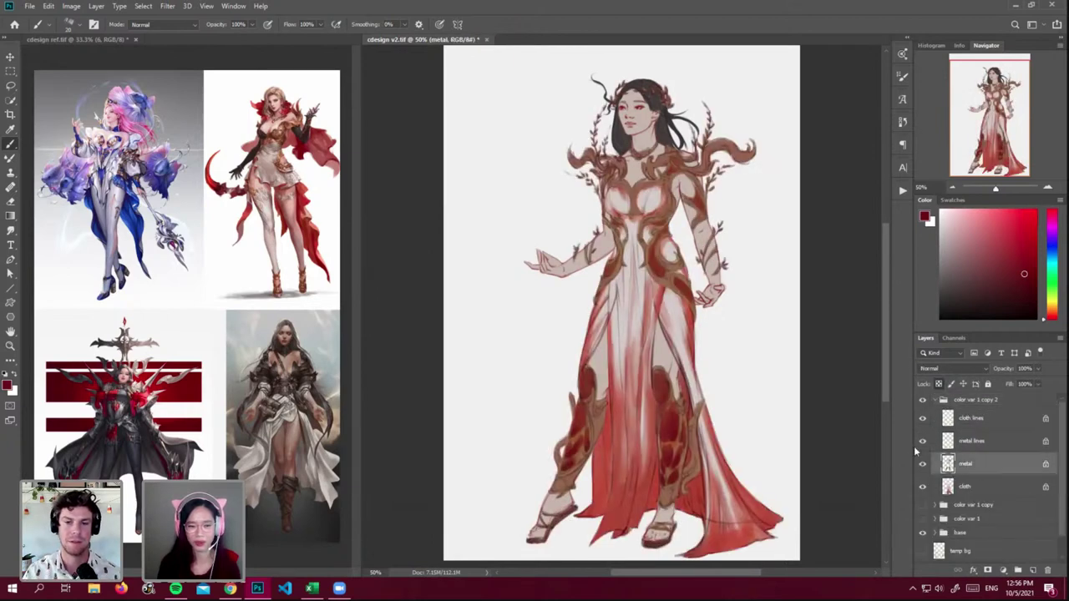
{"action": "left_click", "coordinate": [1033, 570]}
{"action": "right_click", "coordinate": [990, 459]}
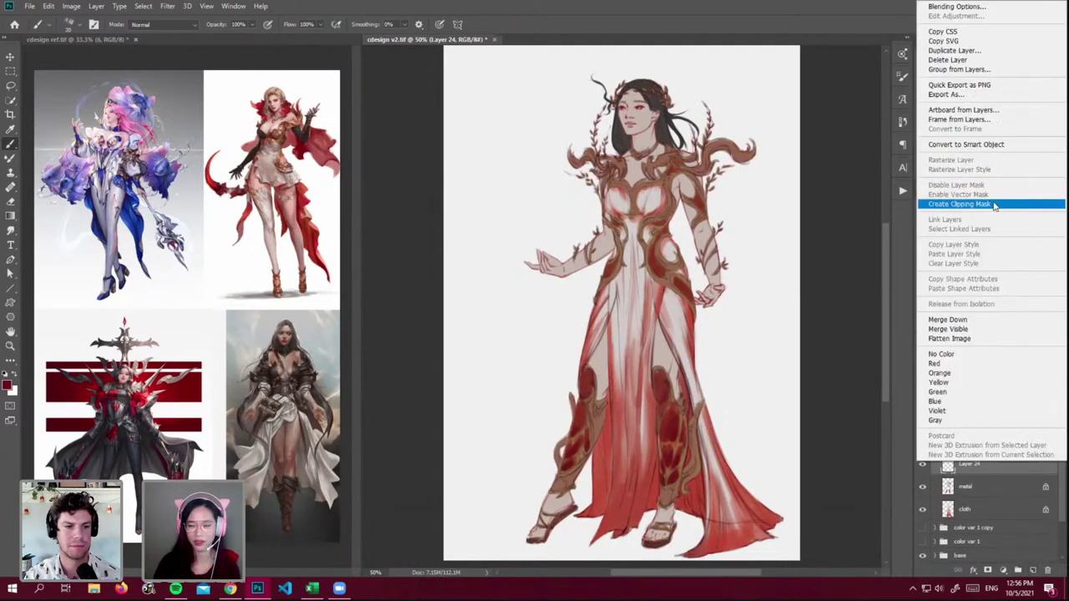
{"action": "left_click", "coordinate": [959, 204]}
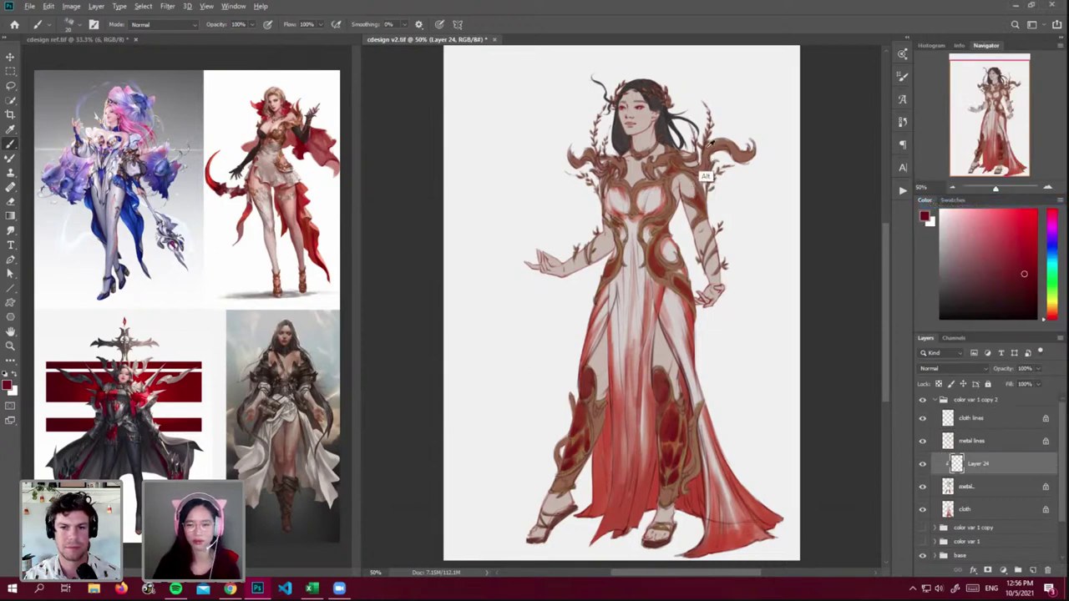
- Darken the large curled shoulder horn and the bodice trim with dark reddish brown mixed from the sampled armor color, enlarging the brush
{"action": "left_click", "coordinate": [707, 173], "text": "alt"}
{"action": "left_click_drag", "start_coordinate": [993, 288], "coordinate": [1000, 295]}
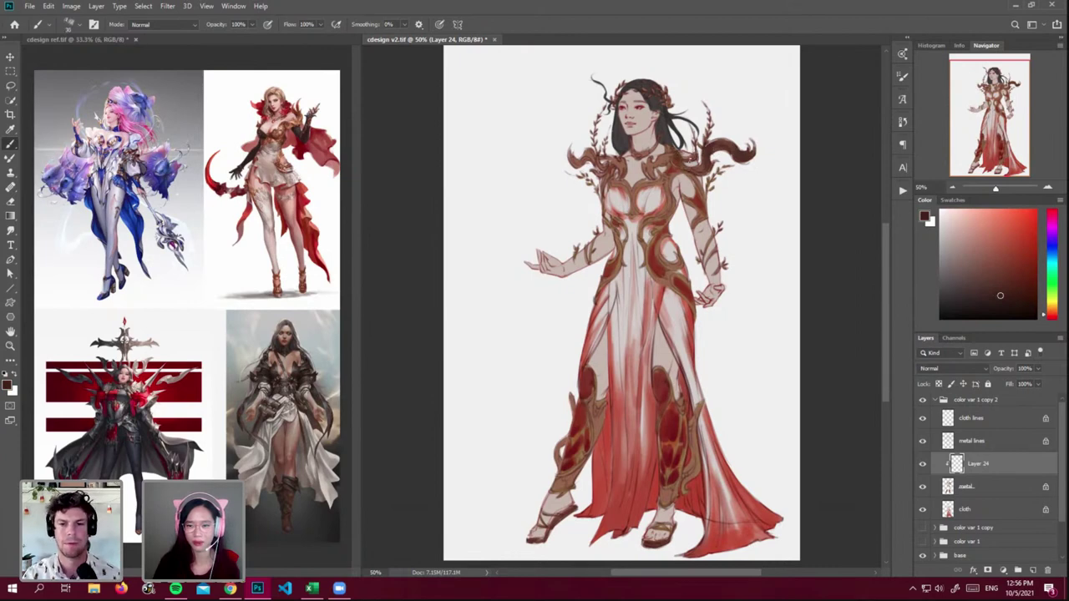
{"action": "key", "text": "]"}
{"action": "key", "text": "]"}
{"action": "key", "text": "]"}
{"action": "key", "text": "]"}
{"action": "mouse_move", "coordinate": [666, 153]}
{"action": "left_mouse_down"}
{"action": "mouse_move", "coordinate": [632, 212]}
{"action": "mouse_move", "coordinate": [623, 188]}
{"action": "left_mouse_up"}
- Darken the smaller shoulder piece and its collar trim with the same dark reddish brown
{"action": "key", "text": "["}
{"action": "key", "text": "]"}
{"action": "key", "text": "]"}
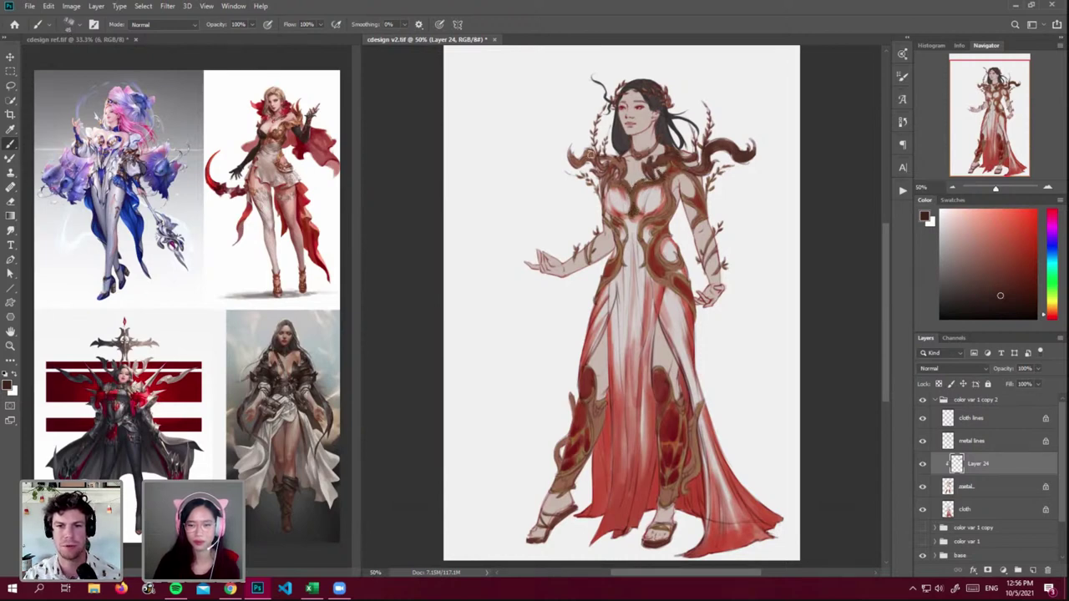
{"action": "left_click_drag", "start_coordinate": [585, 157], "coordinate": [624, 175]}
{"action": "key", "text": "["}
{"action": "key", "text": "["}
{"action": "key", "text": "["}
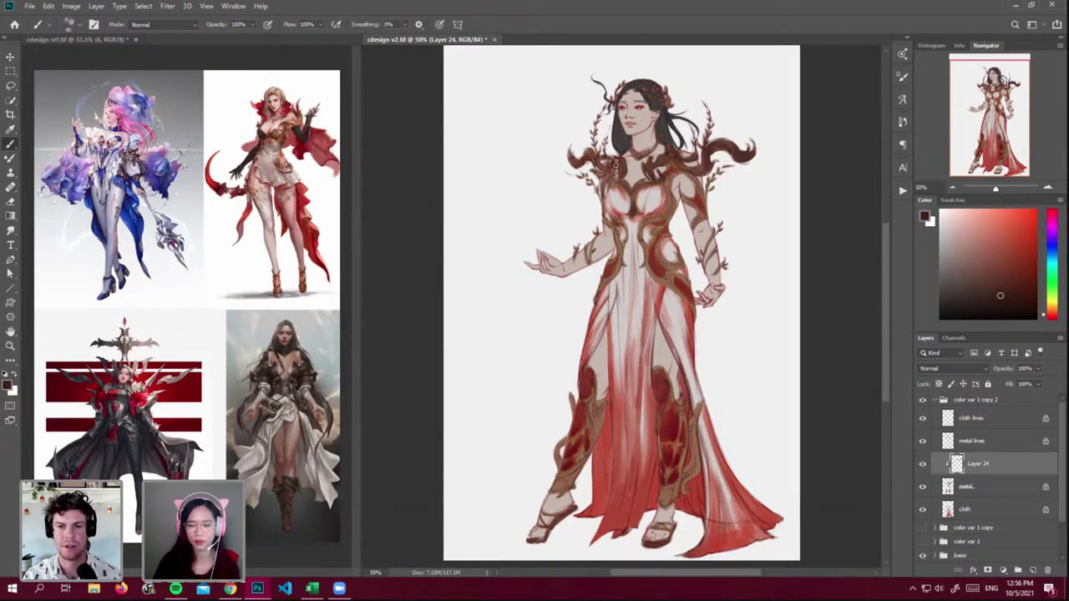
- Shade the waist and hip armor, arm bands and leg armor edges with dark reddish brown, using a smaller brush
{"action": "key", "text": "["}
{"action": "key", "text": "["}
{"action": "key", "text": "["}
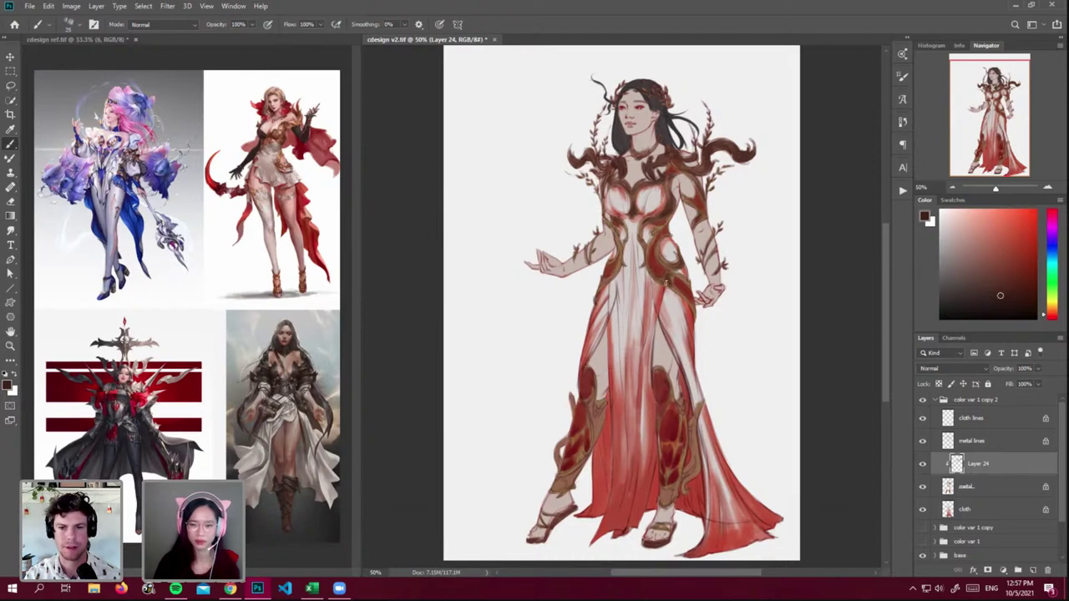
{"action": "key", "text": "["}
{"action": "left_click_drag", "start_coordinate": [617, 238], "coordinate": [600, 288]}
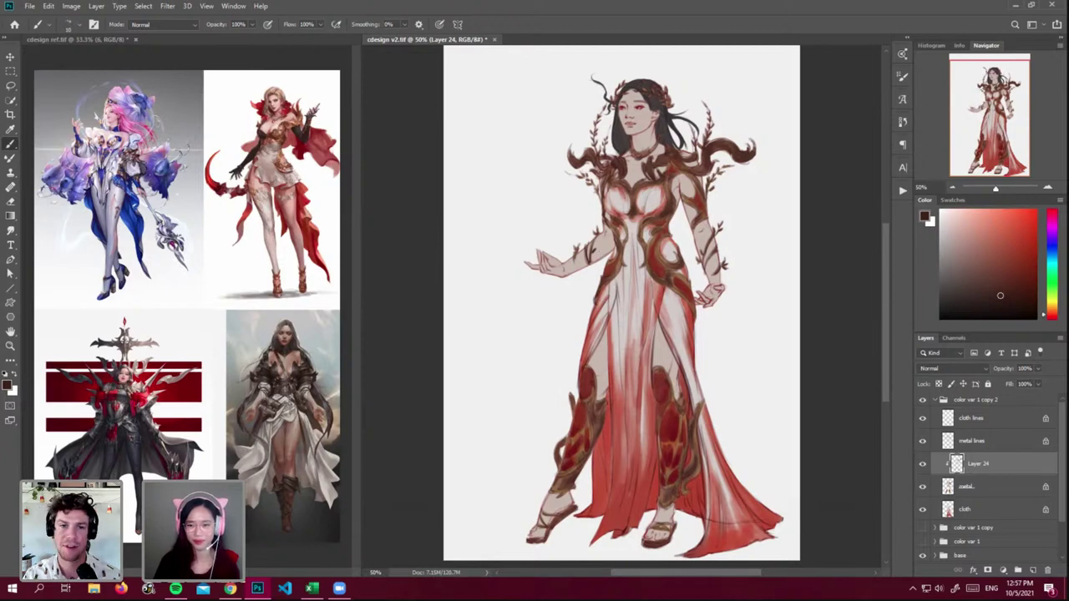
- Duplicate the color var 1 copy 2 group and hide the original group
{"action": "left_click", "coordinate": [971, 400]}
{"action": "left_click", "coordinate": [935, 399]}
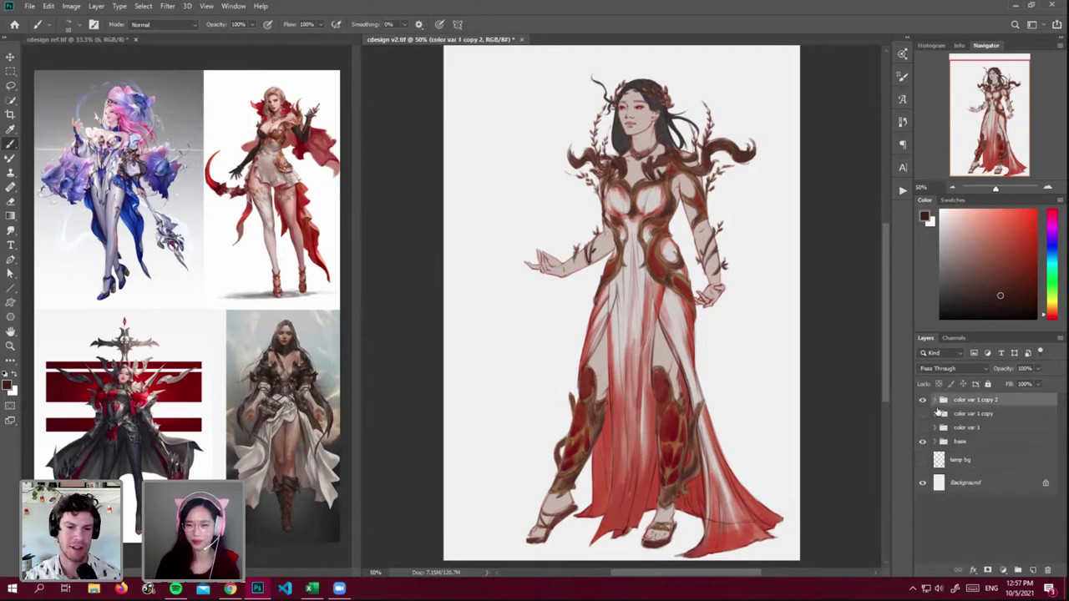
{"action": "key", "text": "ctrl+alt+j"}
{"action": "key", "text": "Return"}
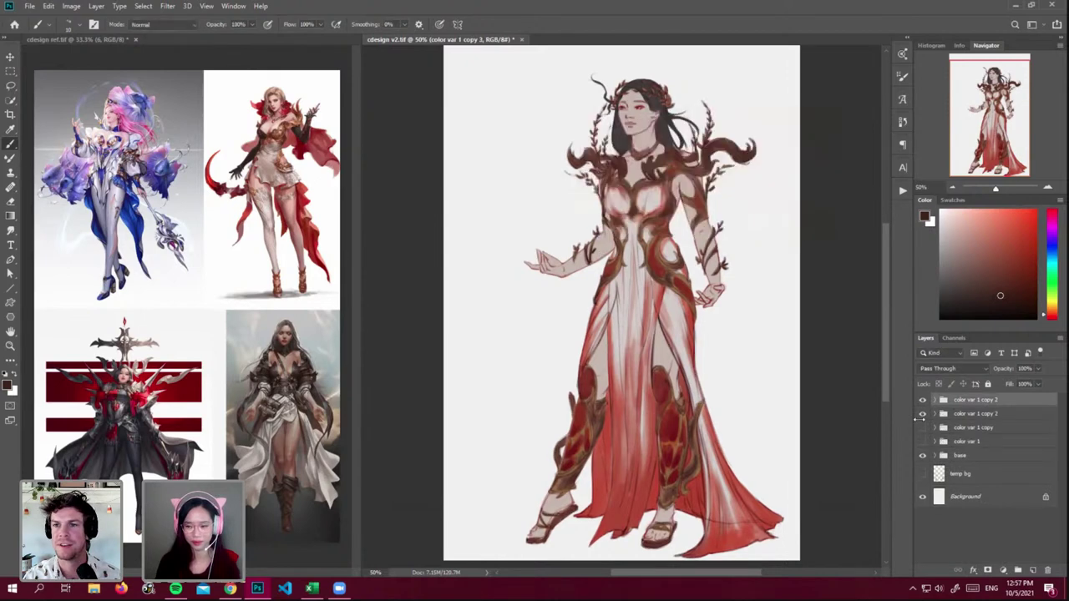
{"action": "left_click", "coordinate": [922, 414]}
- Fill the dress on the duplicated group's cloth layer with a solid deep crimson
{"action": "left_click", "coordinate": [934, 401]}
{"action": "left_click", "coordinate": [960, 511]}
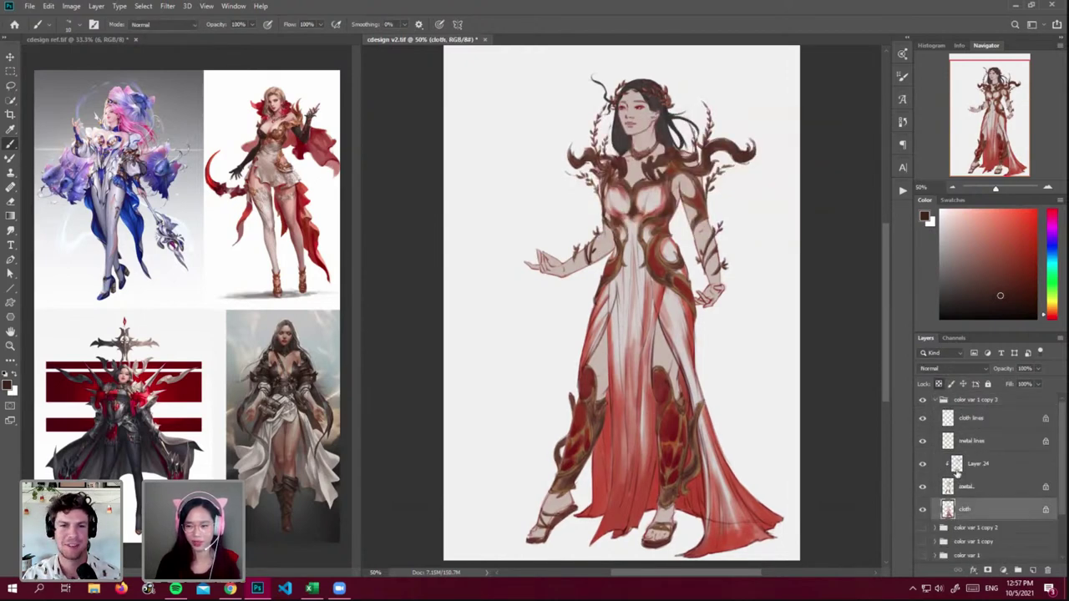
{"action": "left_click", "coordinate": [1052, 211]}
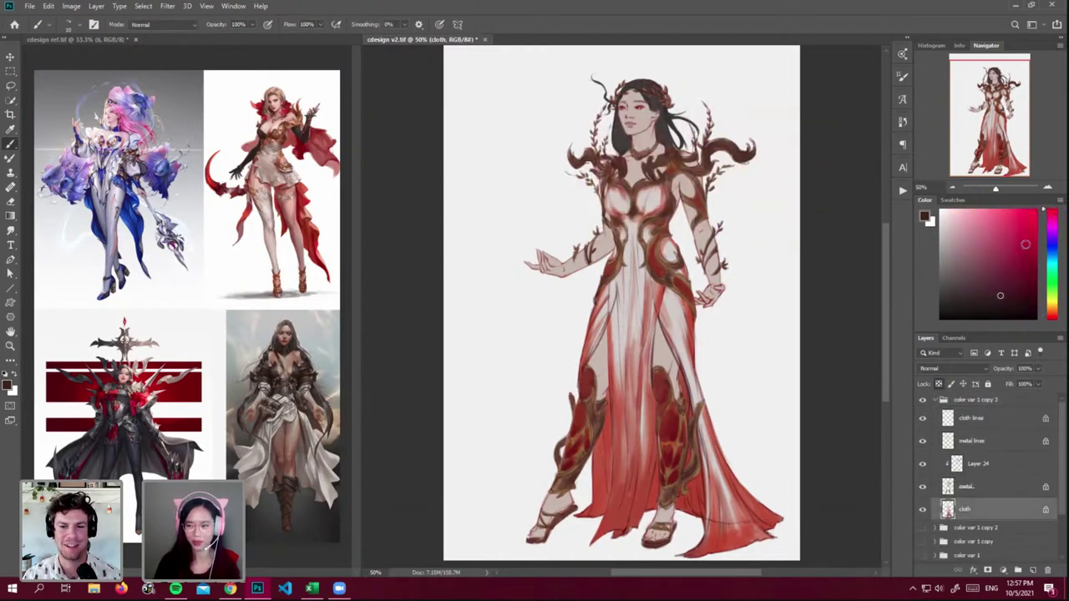
{"action": "left_click", "coordinate": [1027, 257]}
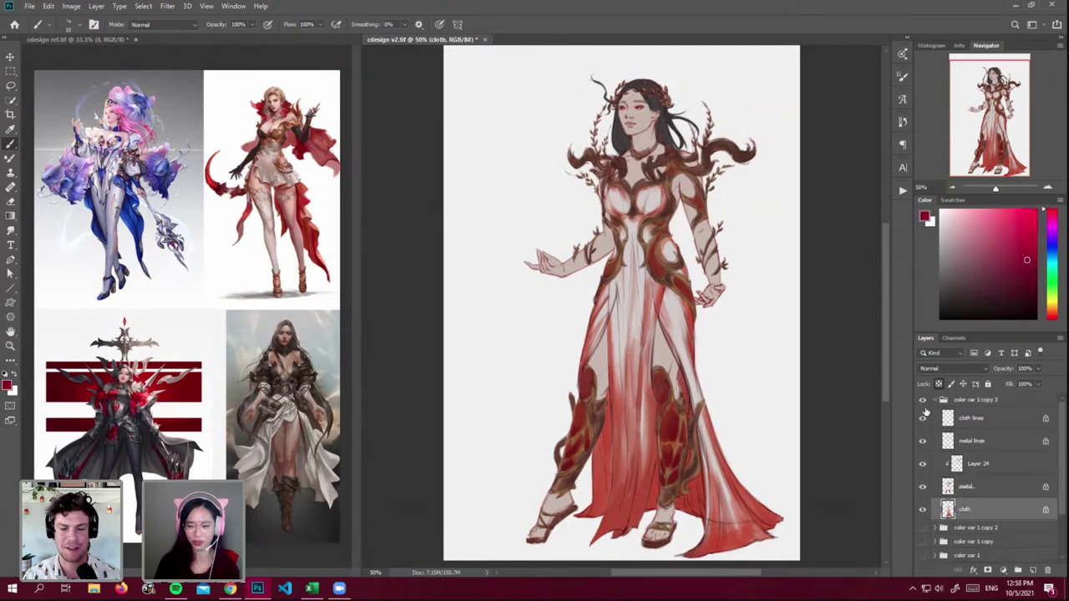
{"action": "key", "text": "shift+F5"}
{"action": "key", "text": "Return"}
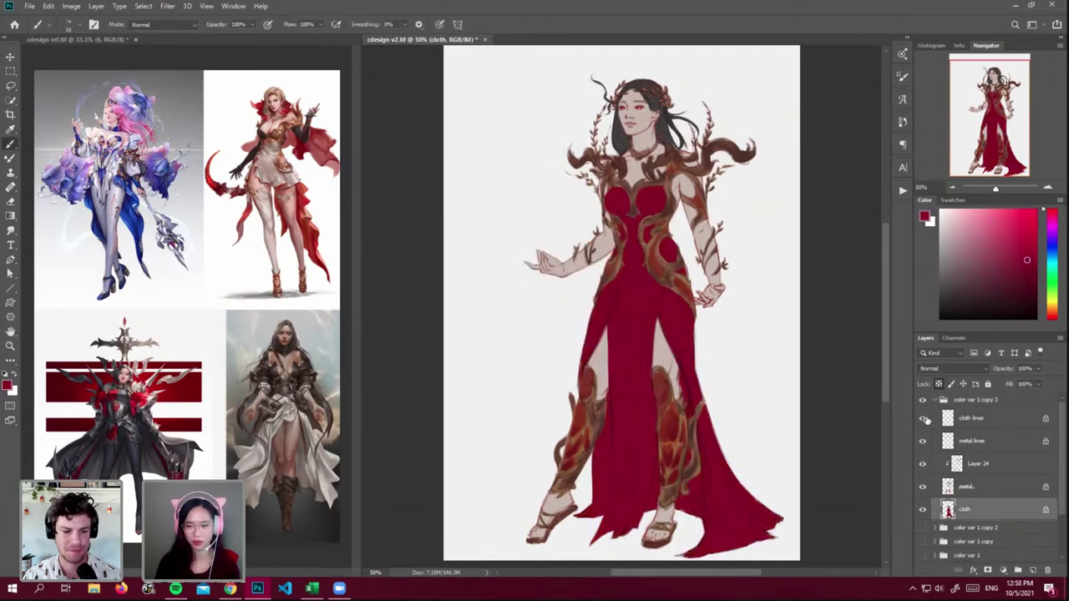
- Hide the armor shading on Layer 24 and show only layer 1 above the background in the reference document
{"action": "left_click", "coordinate": [922, 463]}
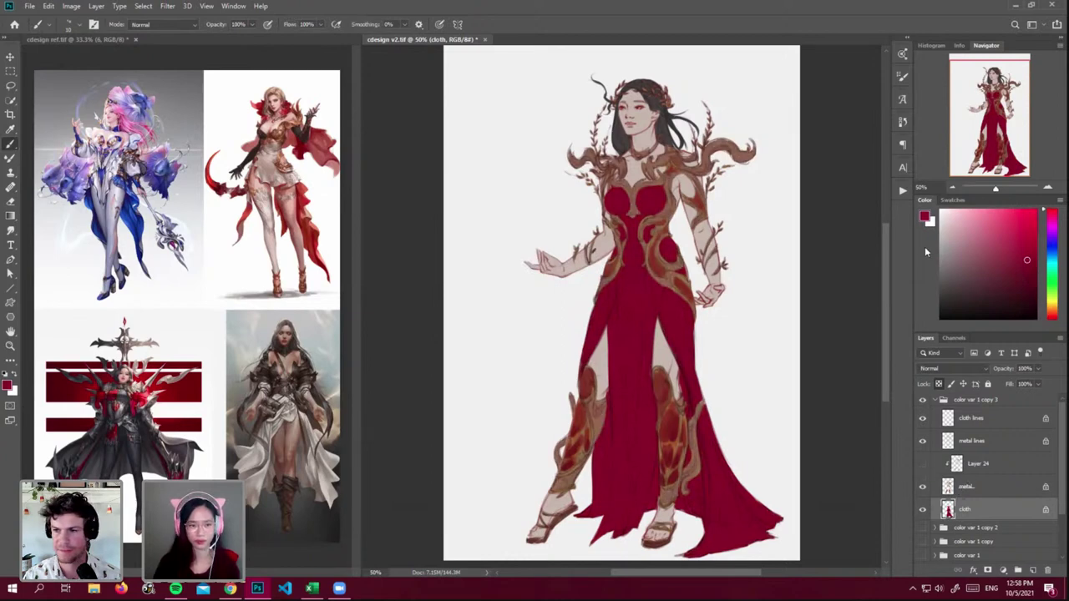
{"action": "left_click", "coordinate": [224, 393]}
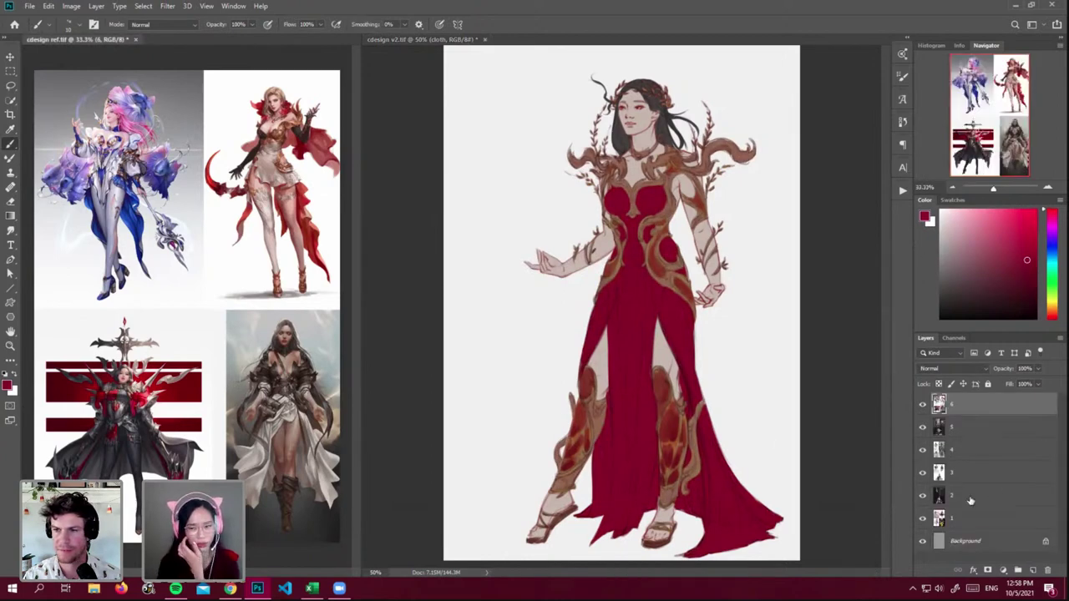
{"action": "left_click", "coordinate": [923, 516], "text": "alt"}
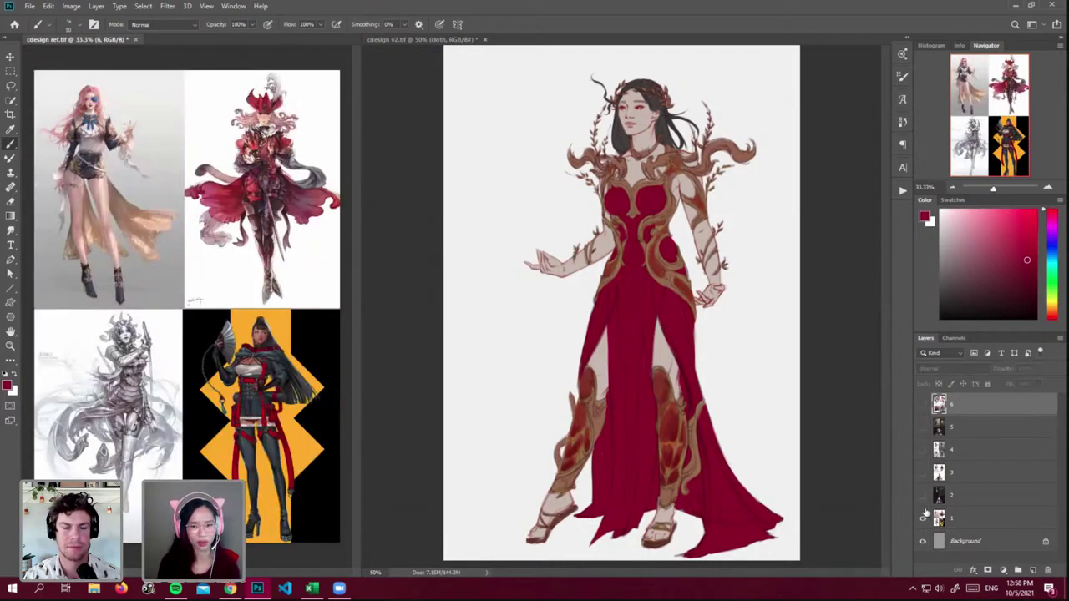
{"action": "left_click", "coordinate": [842, 407]}
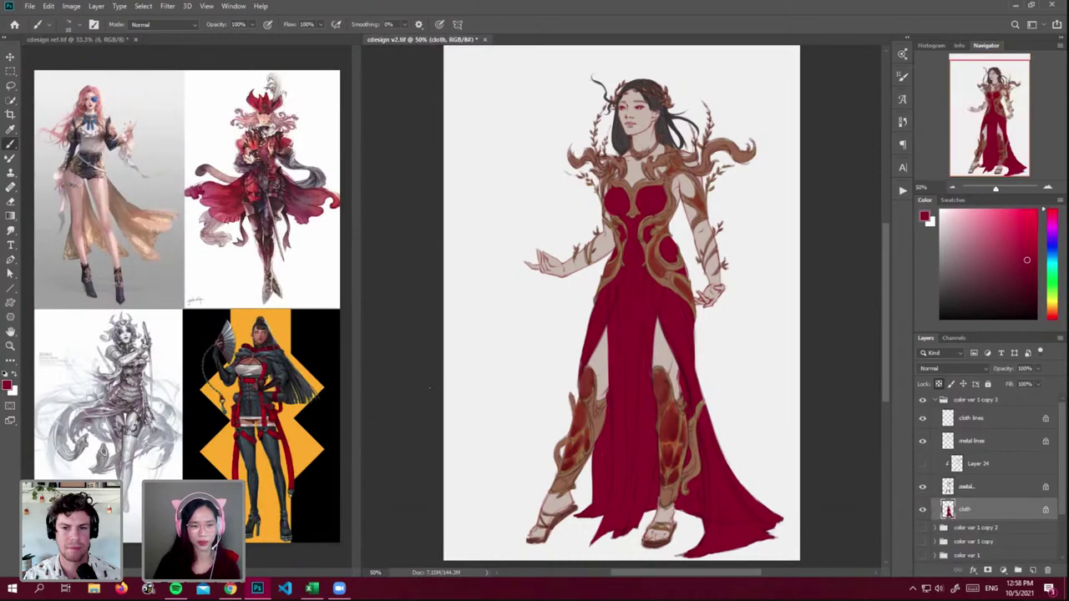
- Add a new empty layer at the top of the reference document's stack and return to the character design document
{"action": "left_click", "coordinate": [282, 140]}
{"action": "left_click", "coordinate": [287, 109]}
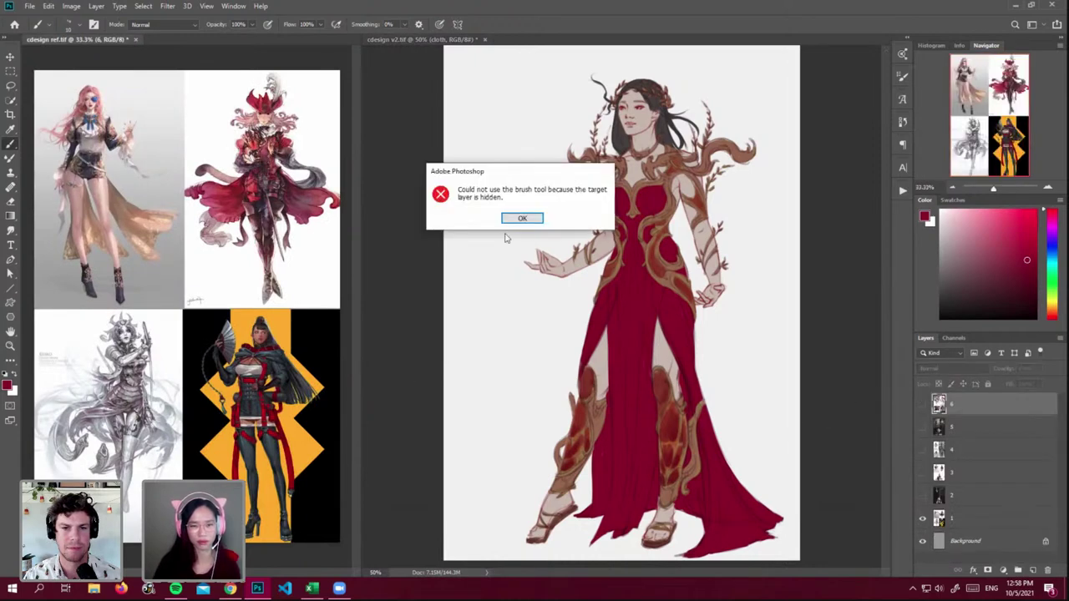
{"action": "left_click", "coordinate": [526, 222]}
{"action": "left_click", "coordinate": [1033, 571]}
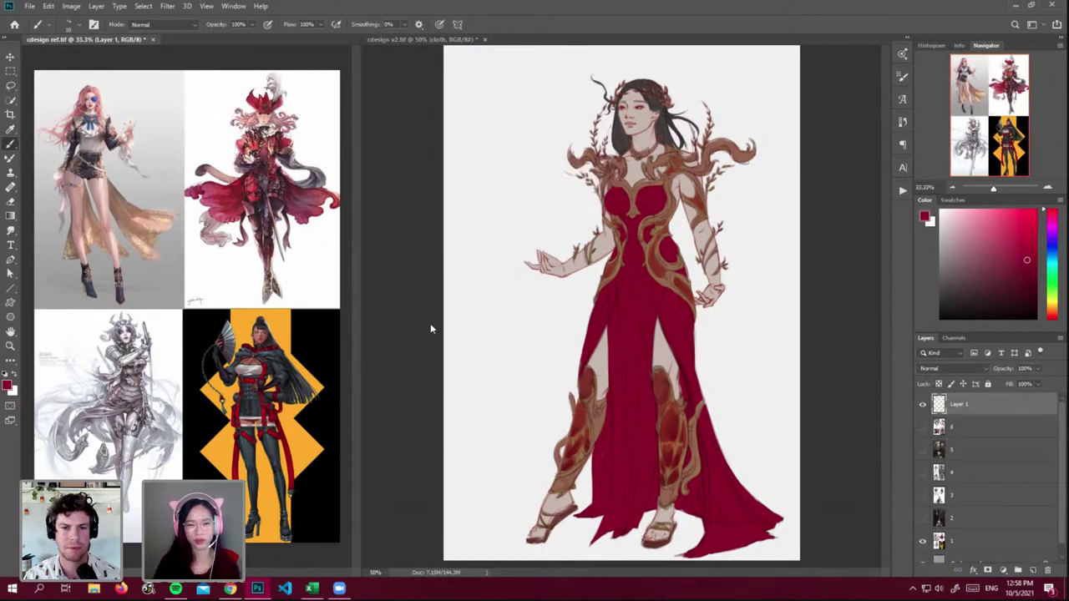
{"action": "key", "text": "]"}
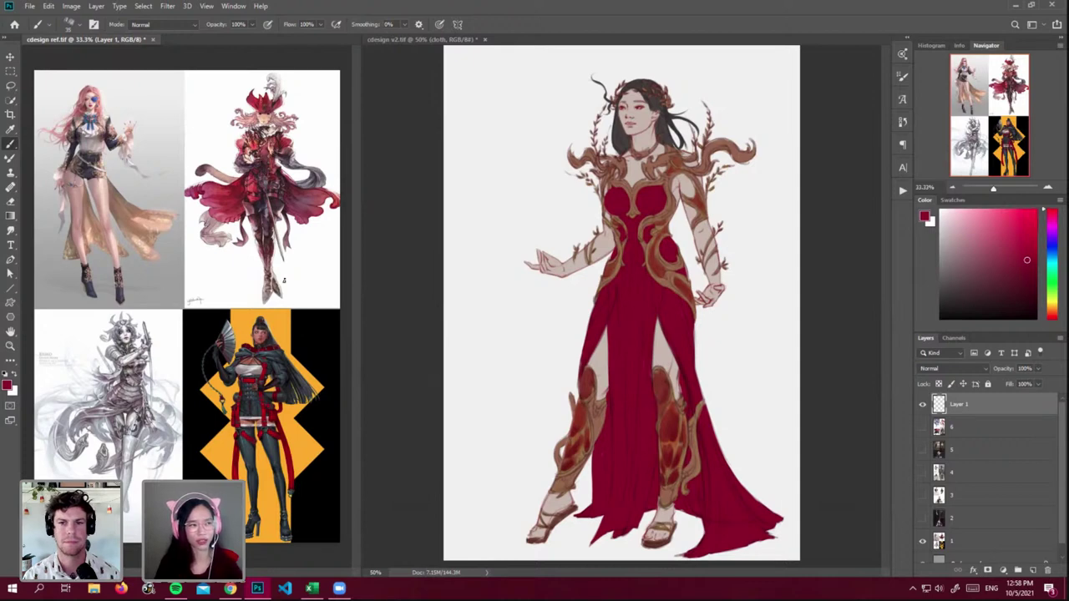
{"action": "left_click", "coordinate": [836, 338]}
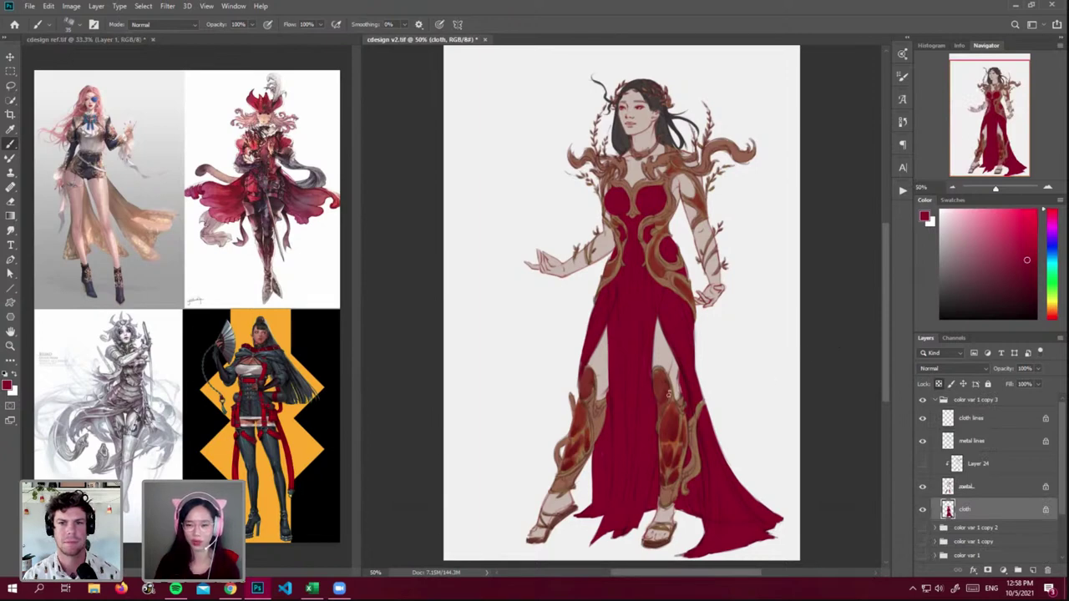
- Paint darker crimson folds on the dress's cloth layer, checking it with the metal and Layer 24 layers toggled
{"action": "left_click", "coordinate": [685, 385], "text": "alt"}
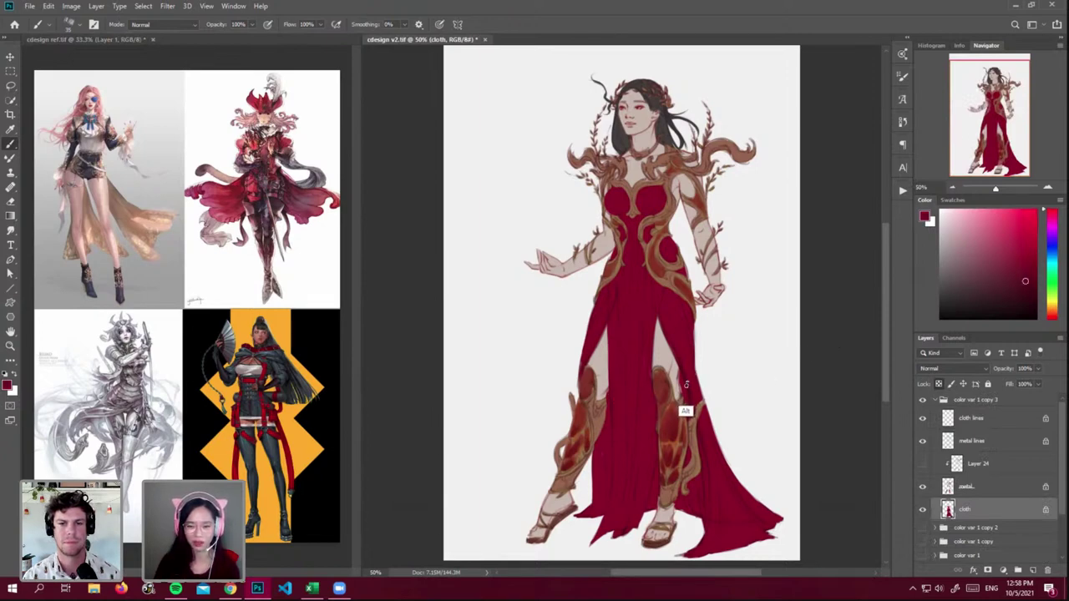
{"action": "left_click", "coordinate": [922, 488]}
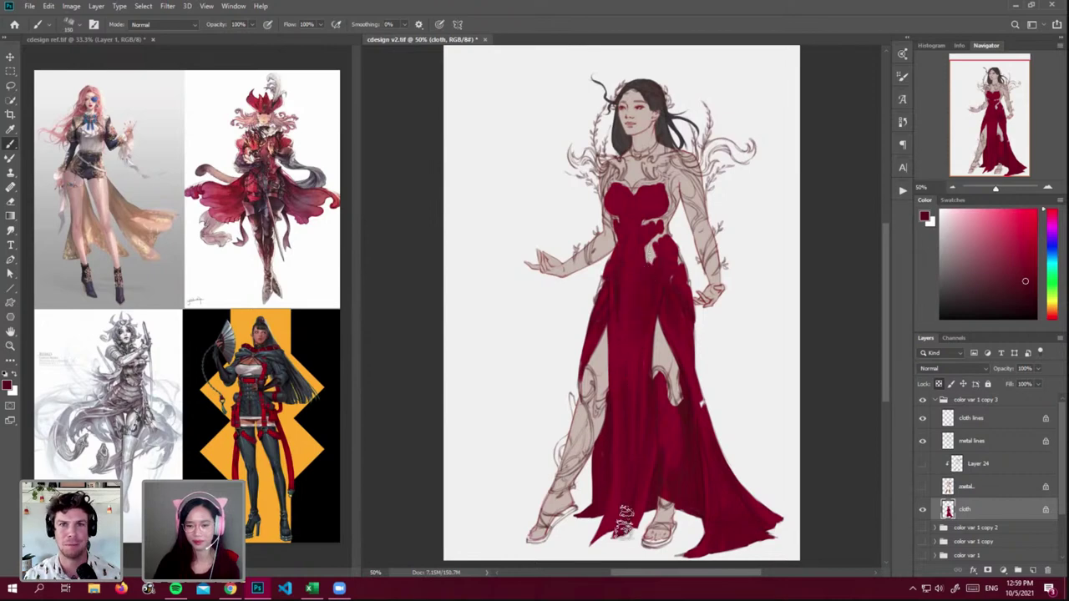
{"action": "left_click_drag", "start_coordinate": [924, 488], "coordinate": [924, 464]}
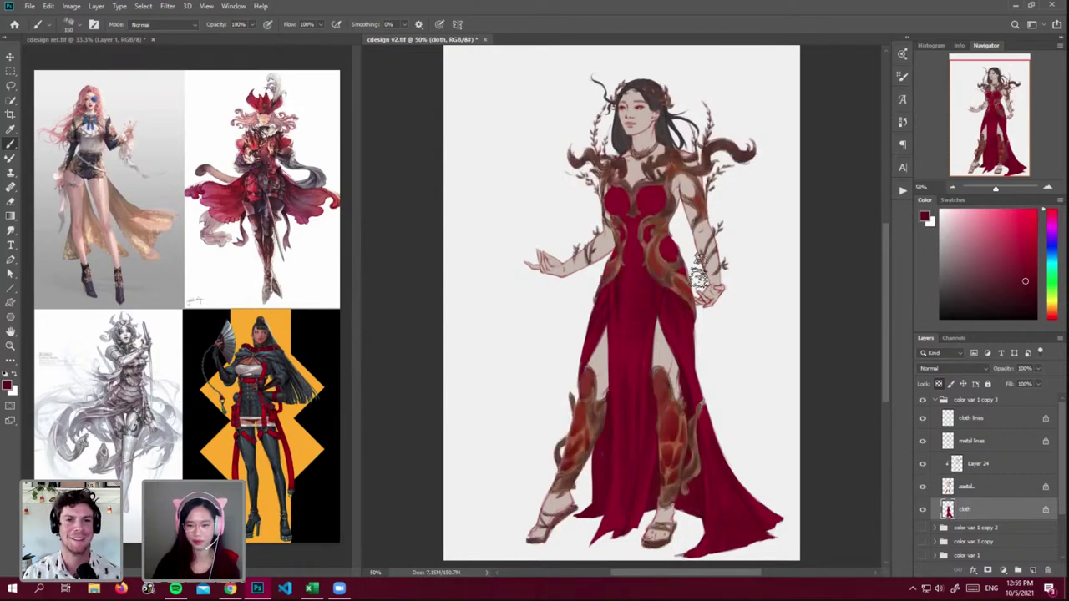
{"action": "left_click", "coordinate": [923, 464]}
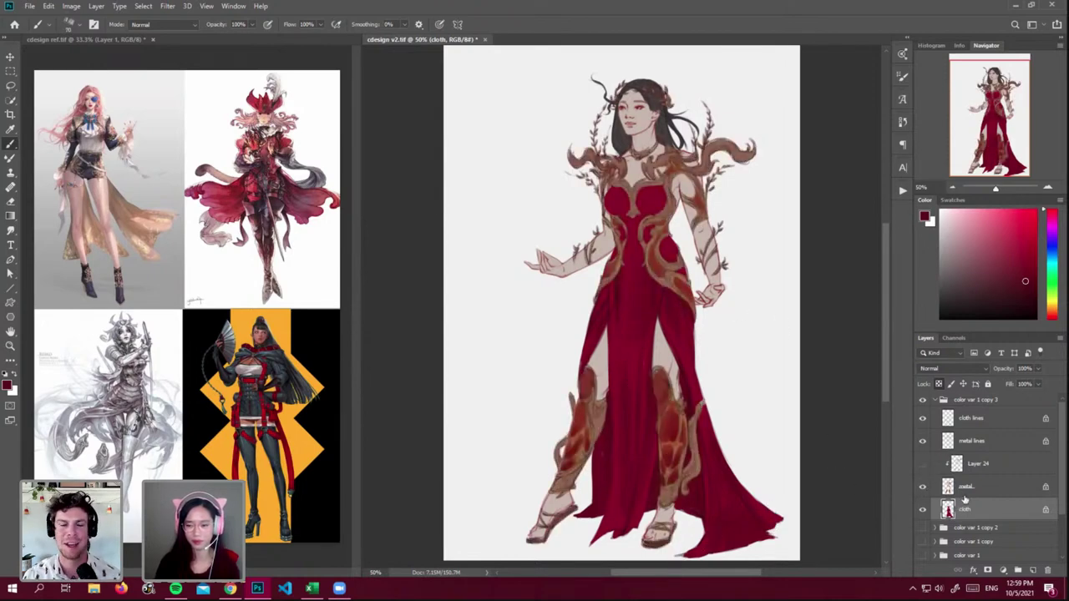
- Try filling the metal layer with a very dark maroon and with a slightly lighter, greyer maroon
{"action": "left_click", "coordinate": [966, 485]}
{"action": "left_click", "coordinate": [994, 301]}
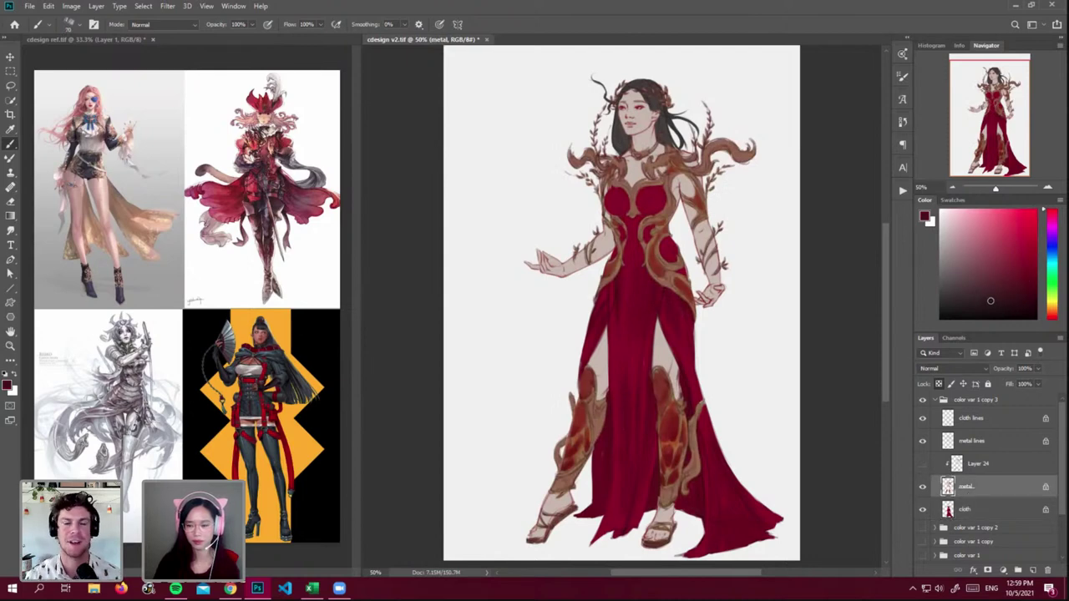
{"action": "key", "text": "shift+BackSpace"}
{"action": "key", "text": "Return"}
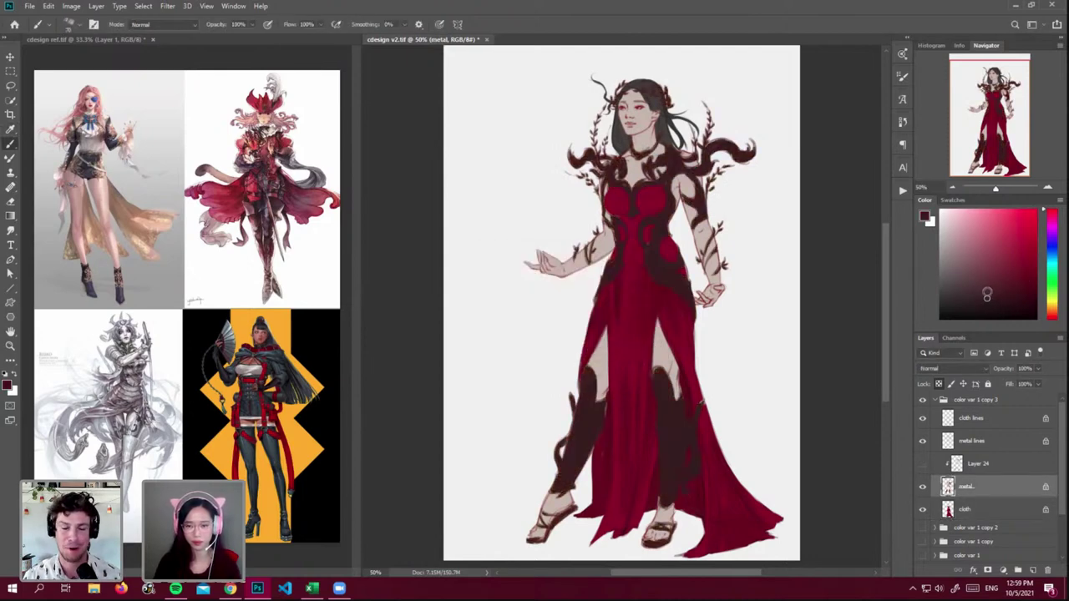
{"action": "left_click", "coordinate": [988, 283]}
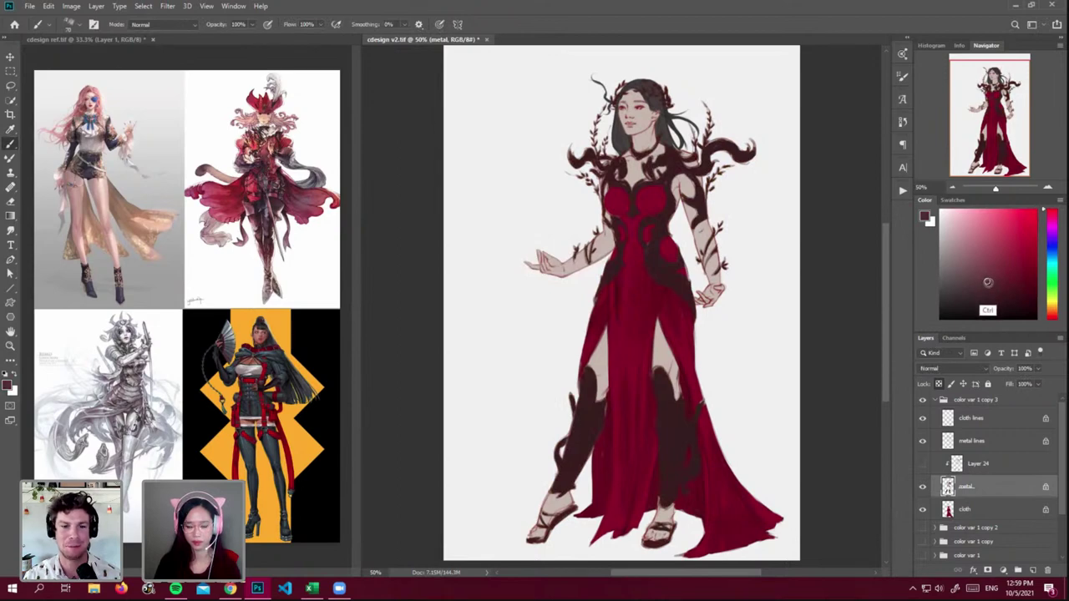
{"action": "key", "text": "shift+BackSpace"}
{"action": "key", "text": "Return"}
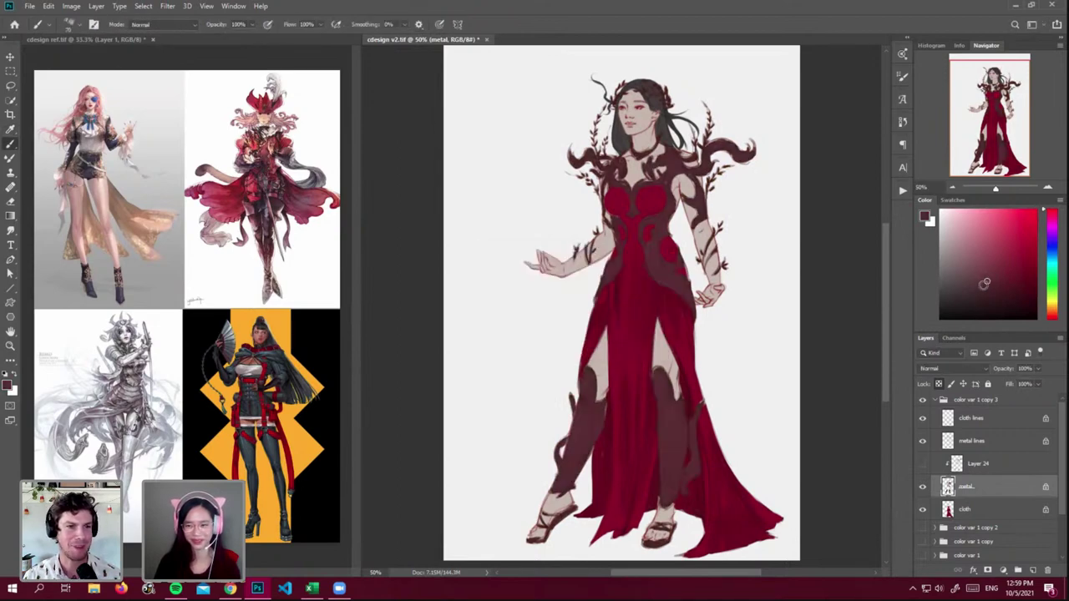
- Try a darker muted maroon fill on the armor, followed by a slightly lighter one
{"action": "left_click", "coordinate": [989, 290]}
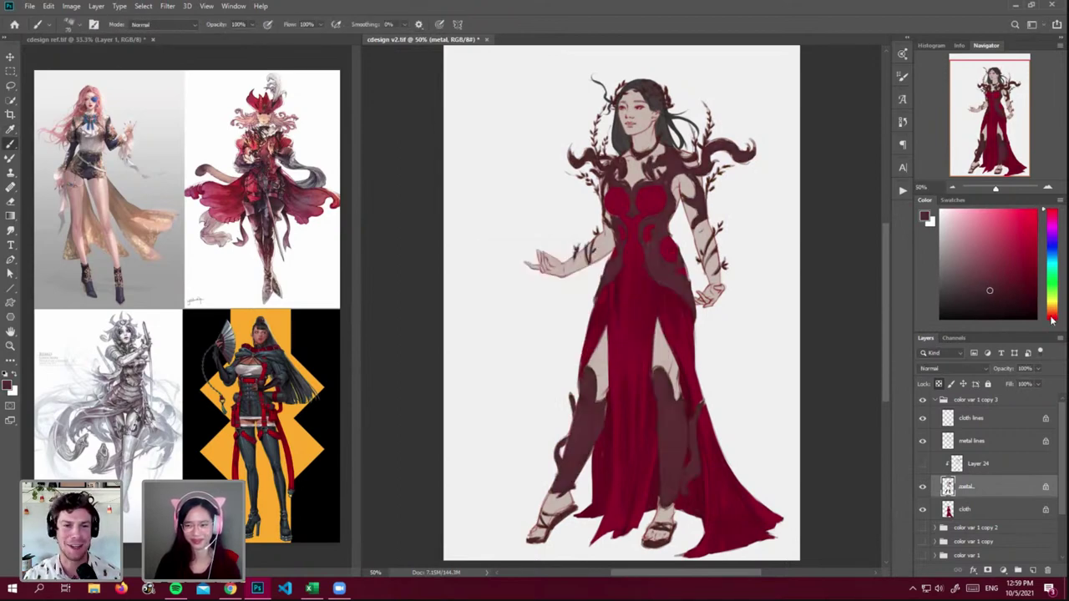
{"action": "key", "text": "shift+BackSpace"}
{"action": "key", "text": "Return"}
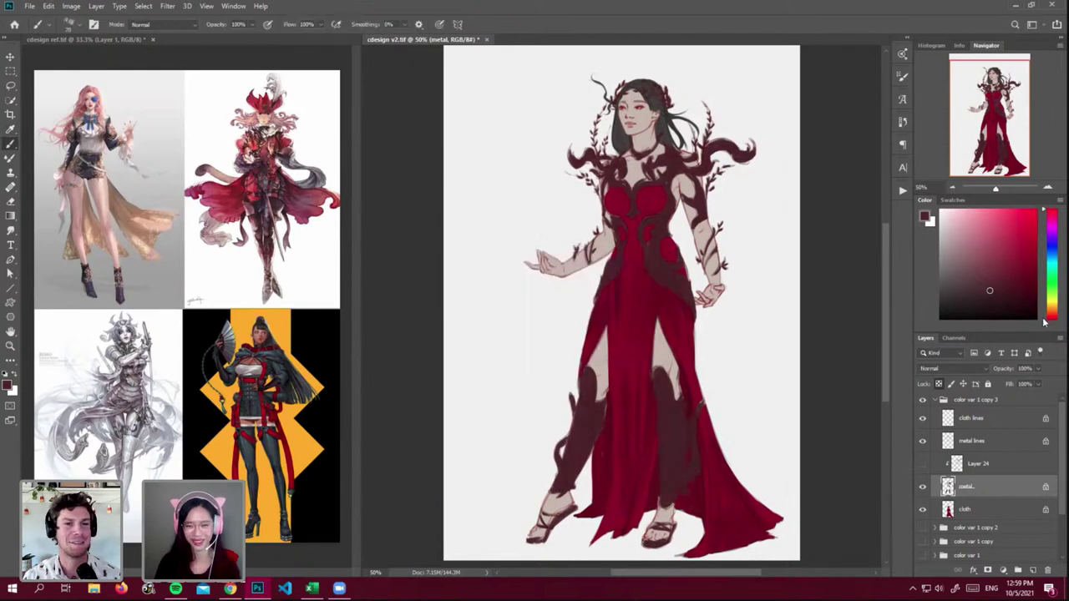
{"action": "left_click", "coordinate": [987, 281]}
{"action": "key", "text": "shift+BackSpace"}
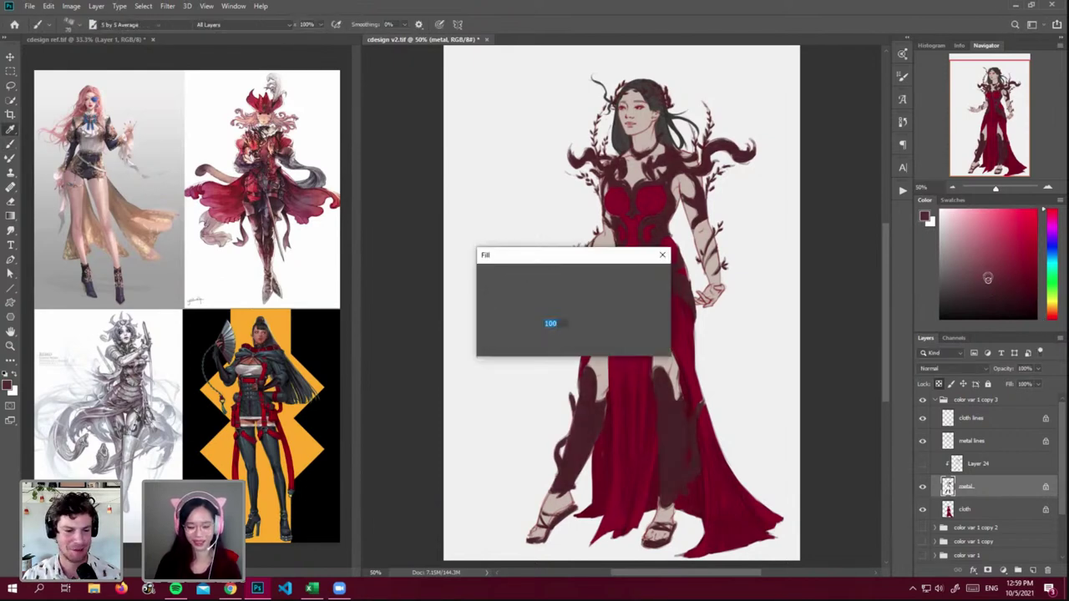
{"action": "key", "text": "Return"}
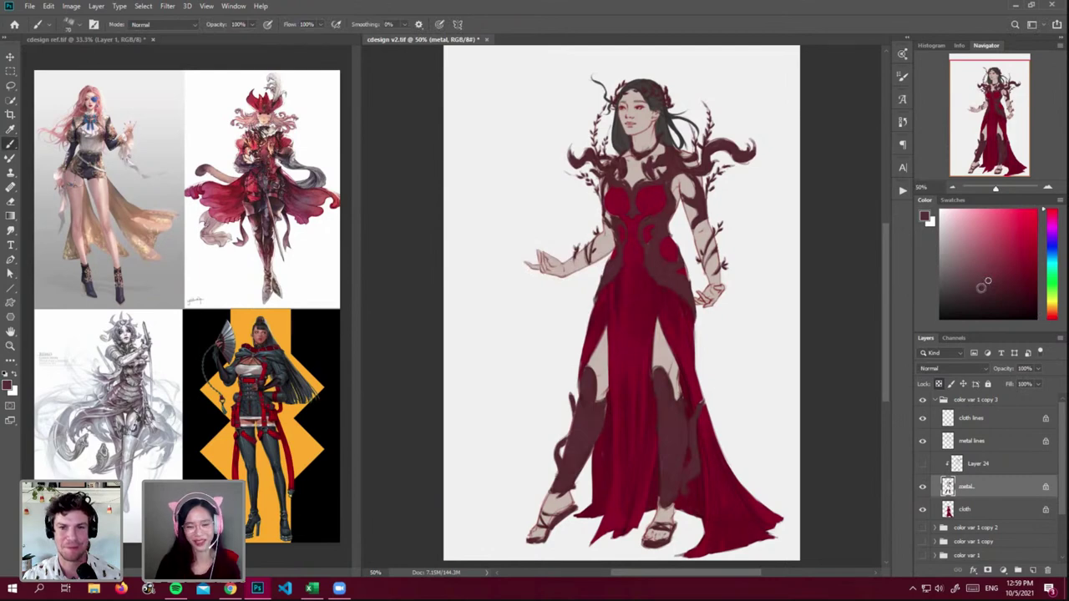
- Fill the metal layer with a lighter, muted reddish brown by shifting the hue to pure red
{"action": "left_click", "coordinate": [947, 510]}
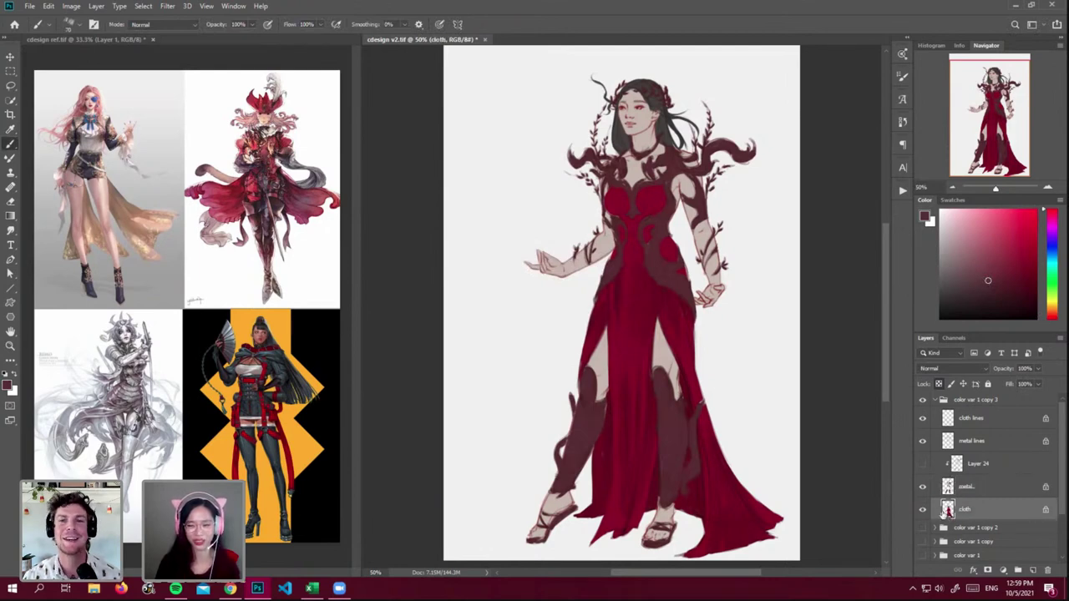
{"action": "left_click", "coordinate": [953, 492]}
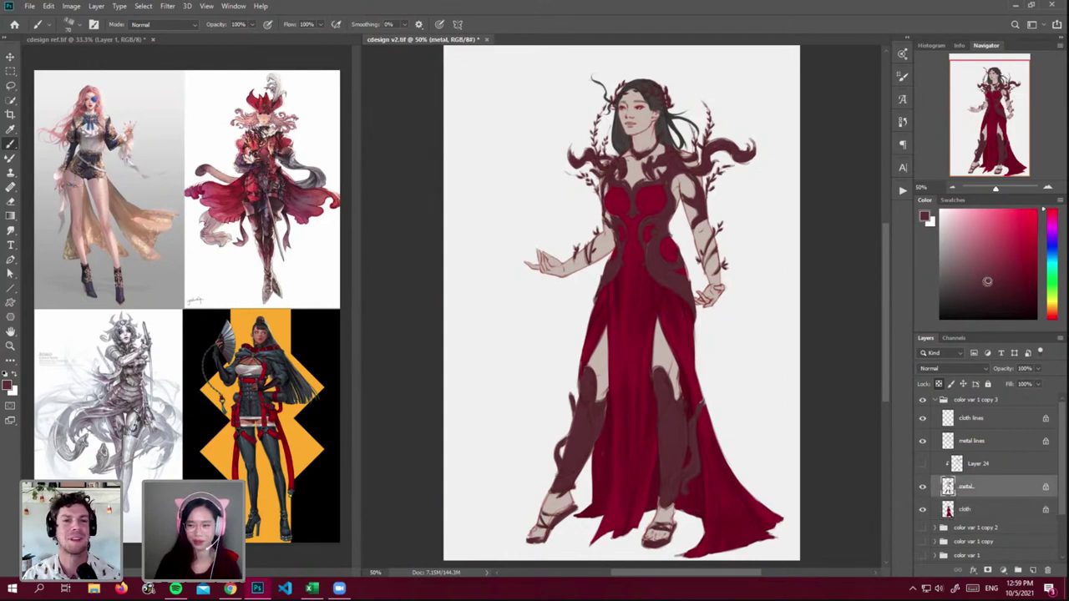
{"action": "left_click_drag", "start_coordinate": [988, 283], "coordinate": [987, 276]}
{"action": "left_click", "coordinate": [1053, 317]}
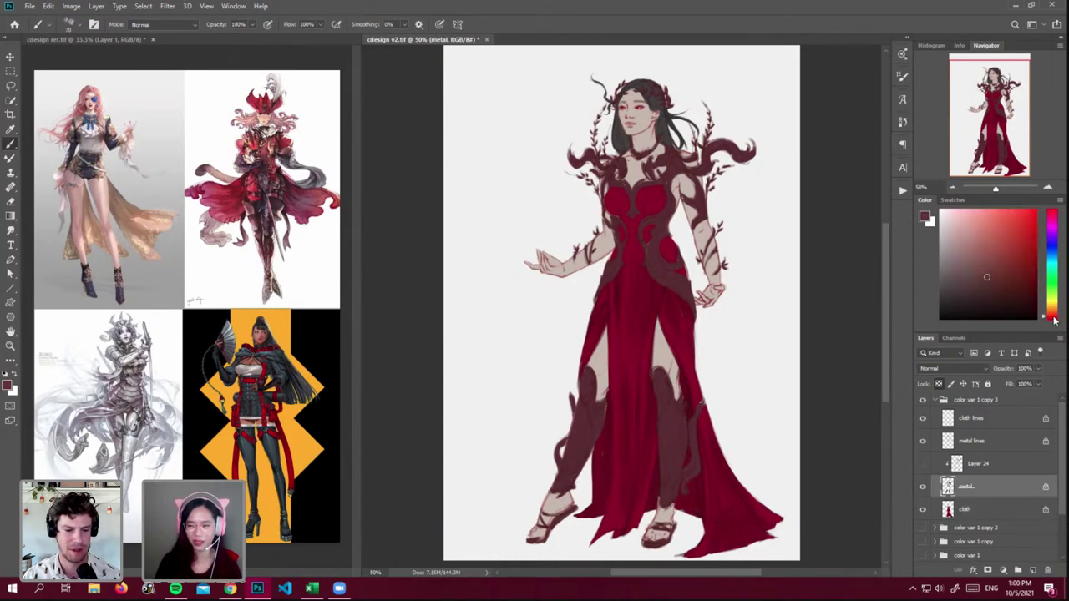
{"action": "key", "text": "shift+BackSpace"}
{"action": "key", "text": "Return"}
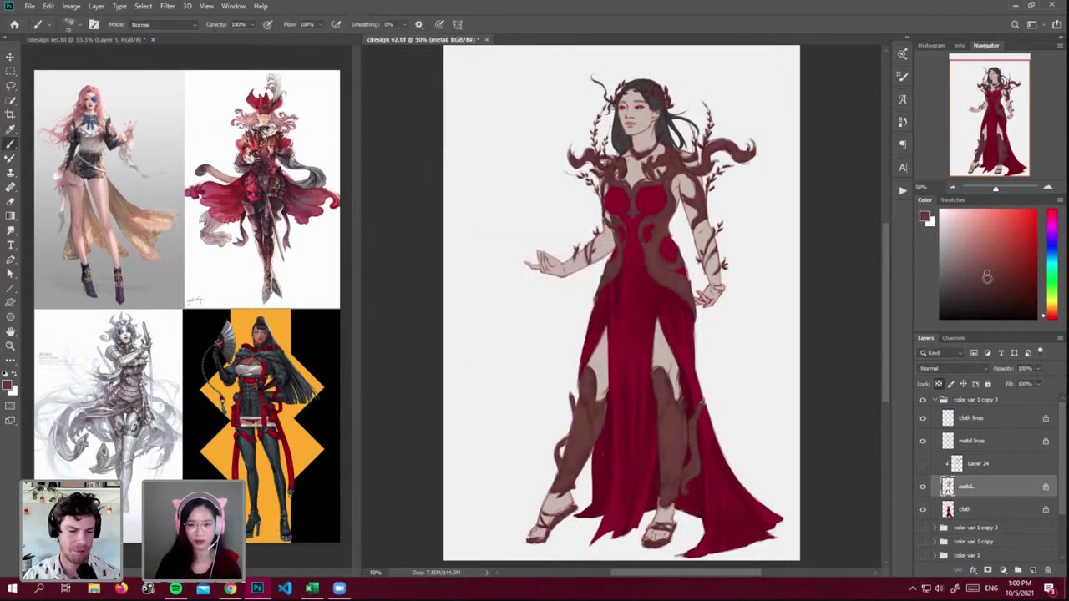
- Even out the dress on the cloth layer with its sampled crimson and add thin darker folds using a smaller brush
{"action": "left_click", "coordinate": [976, 511]}
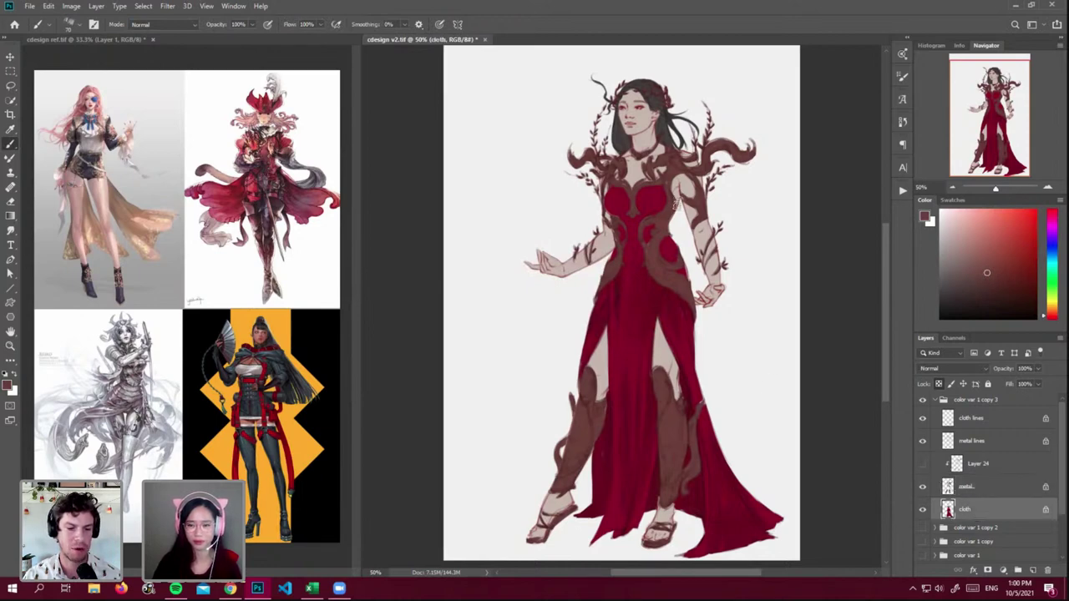
{"action": "left_click", "coordinate": [652, 237], "text": "alt"}
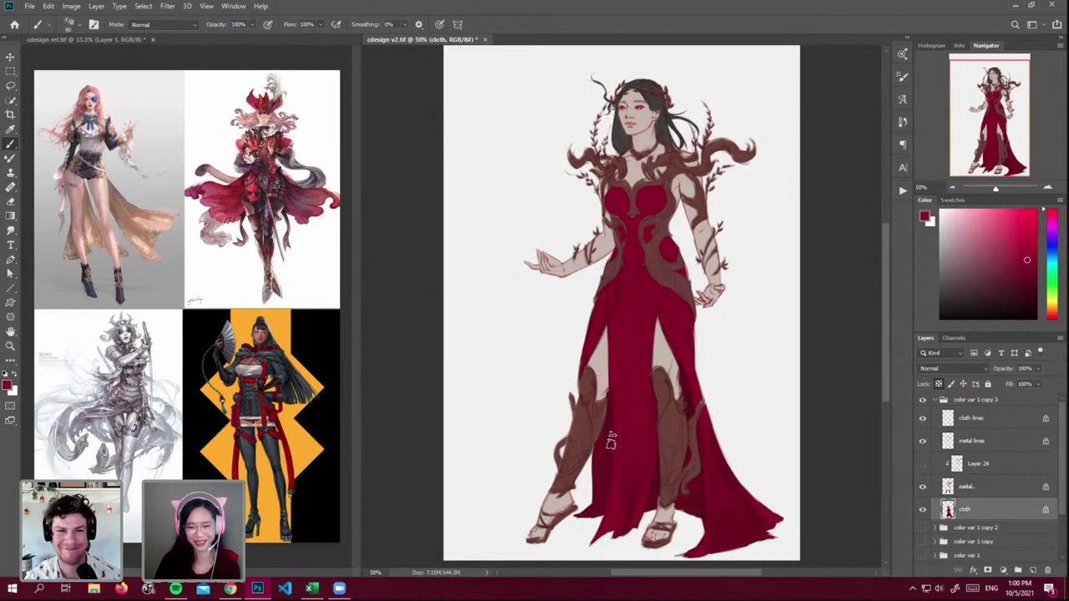
{"action": "left_click", "coordinate": [607, 438], "text": "alt"}
{"action": "key", "text": "bracketleft"}
{"action": "key", "text": "bracketleft"}
{"action": "key", "text": "bracketleft"}
{"action": "key", "text": "bracketleft"}
{"action": "key", "text": "bracketleft"}
{"action": "key", "text": "bracketleft"}
{"action": "key", "text": "bracketleft"}
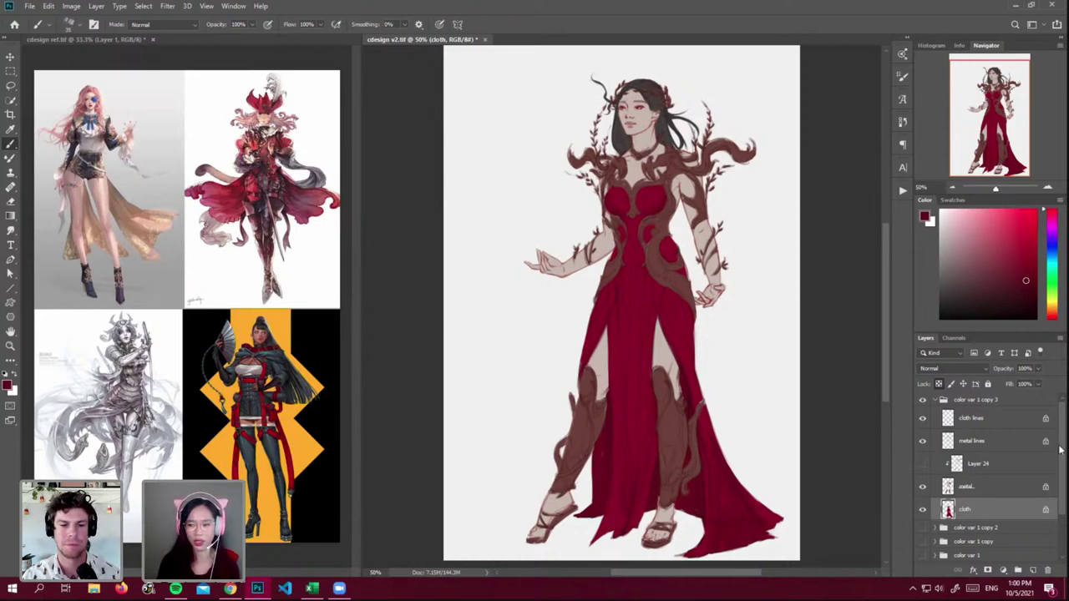
- Delete the hidden Layer 24 clipped to the metal layer and check the armor by toggling the metal layer's visibility
{"action": "scroll", "coordinate": [1062, 448], "scroll_direction": "down", "scroll_amount": 1}
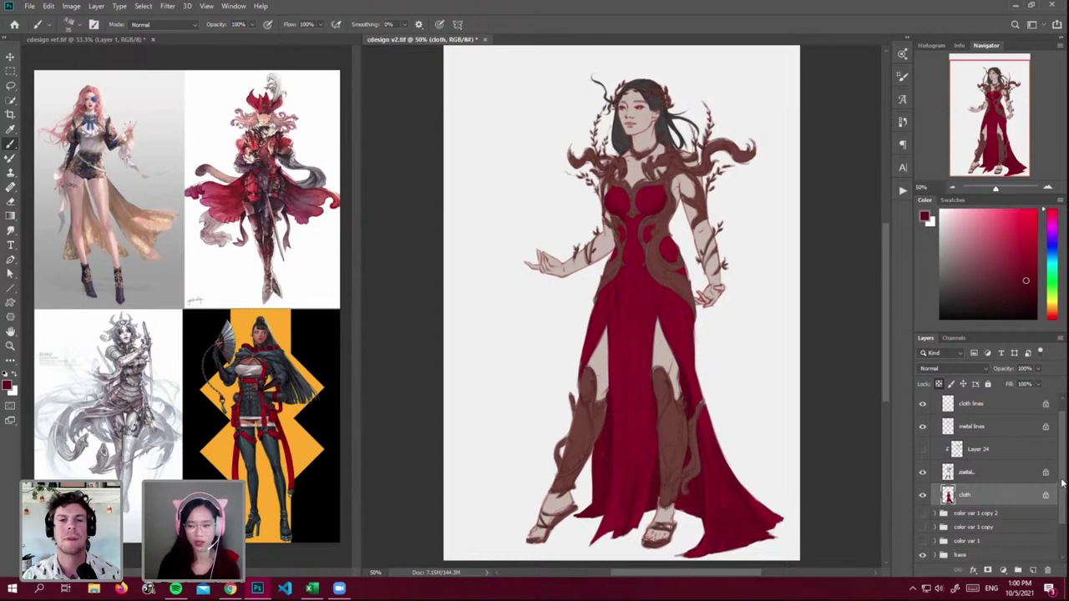
{"action": "scroll", "coordinate": [1063, 493], "scroll_direction": "down", "scroll_amount": 1}
{"action": "scroll", "coordinate": [1063, 495], "scroll_direction": "up", "scroll_amount": 2}
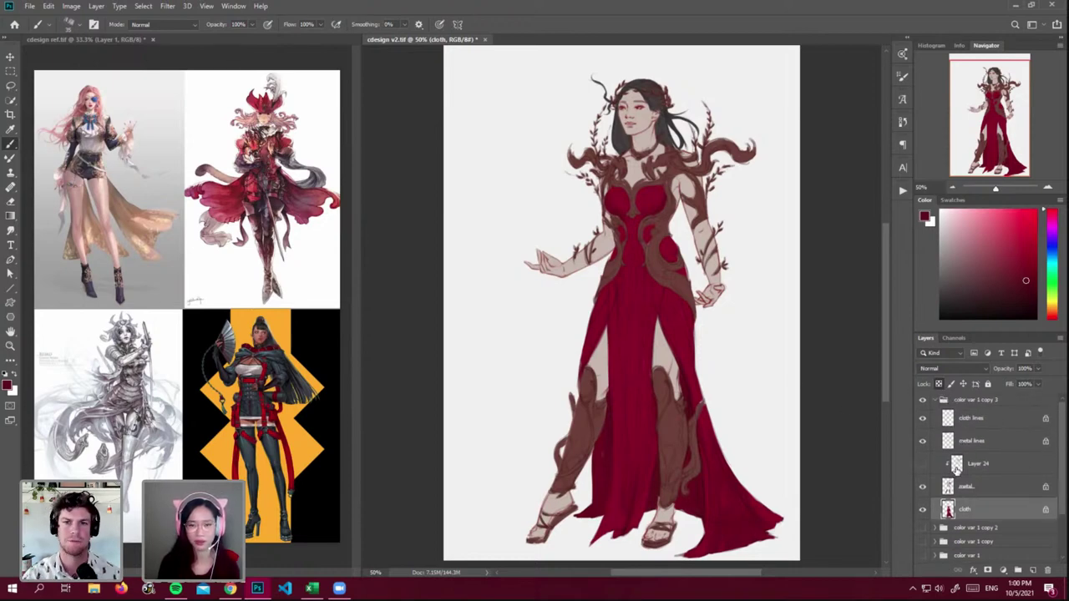
{"action": "left_click", "coordinate": [922, 466]}
{"action": "left_click", "coordinate": [923, 465]}
{"action": "left_click", "coordinate": [978, 472]}
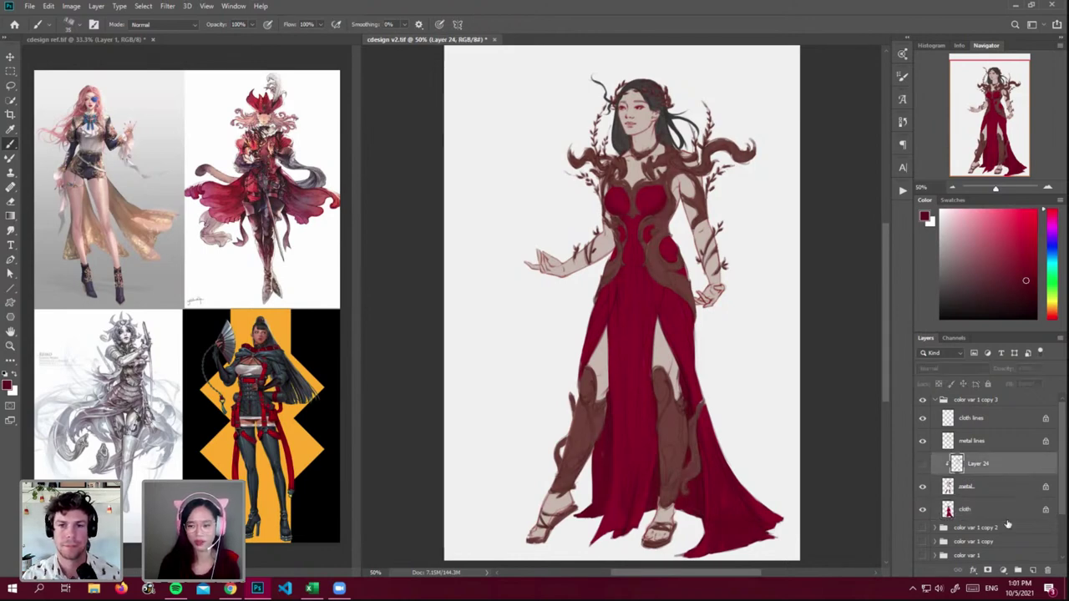
{"action": "left_click", "coordinate": [1047, 569]}
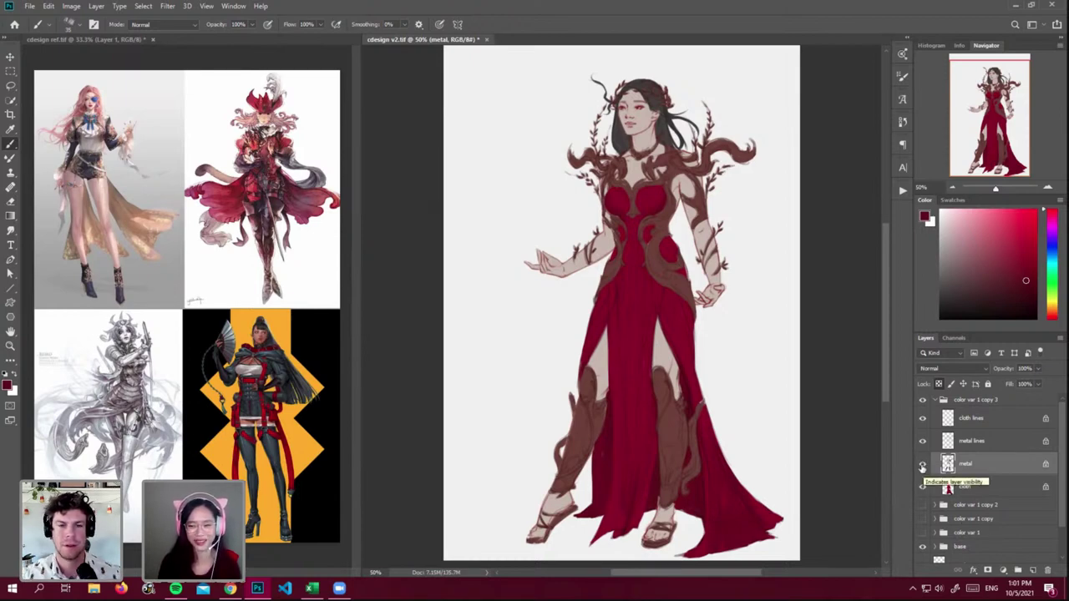
{"action": "left_click", "coordinate": [923, 465]}
{"action": "left_click", "coordinate": [922, 465]}
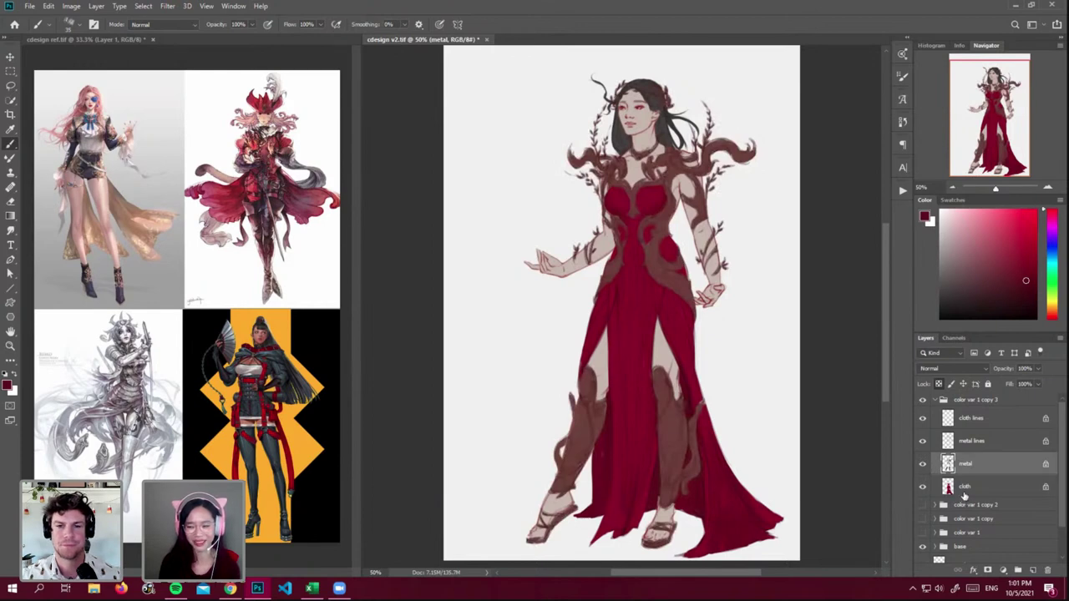
- Paint brighter pinkish-red highlights on the dress's bodice, waist and upper skirt on the cloth layer with a larger brush
{"action": "left_click", "coordinate": [965, 490]}
{"action": "left_click", "coordinate": [656, 197], "text": "alt"}
{"action": "key", "text": "]"}
{"action": "key", "text": "]"}
{"action": "key", "text": "]"}
{"action": "key", "text": "]"}
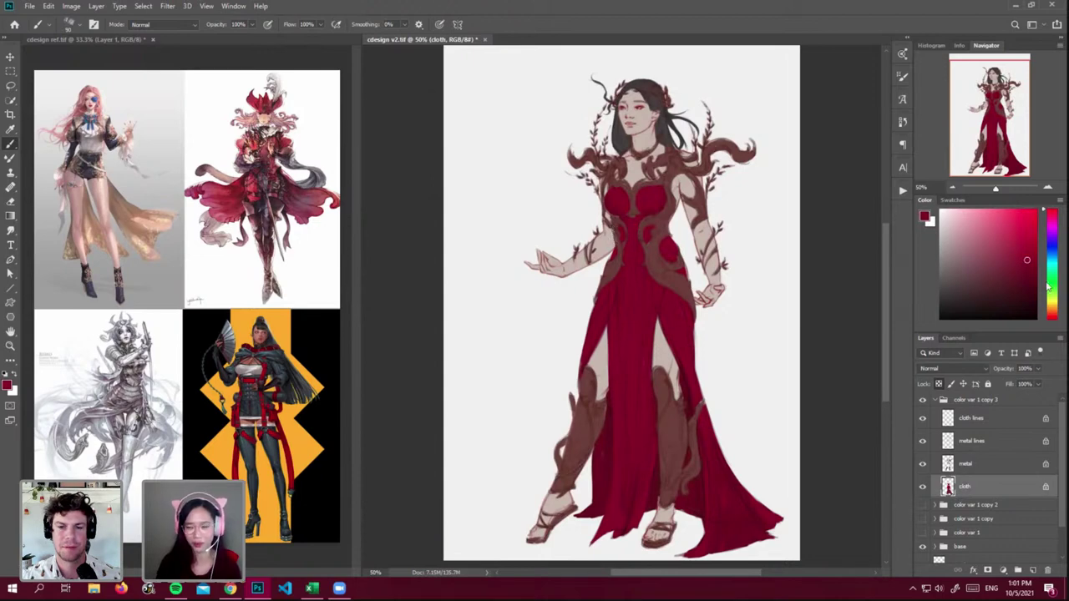
{"action": "left_click", "coordinate": [1017, 237]}
{"action": "key", "text": "]"}
{"action": "key", "text": "]"}
{"action": "key", "text": "]"}
{"action": "key", "text": "]"}
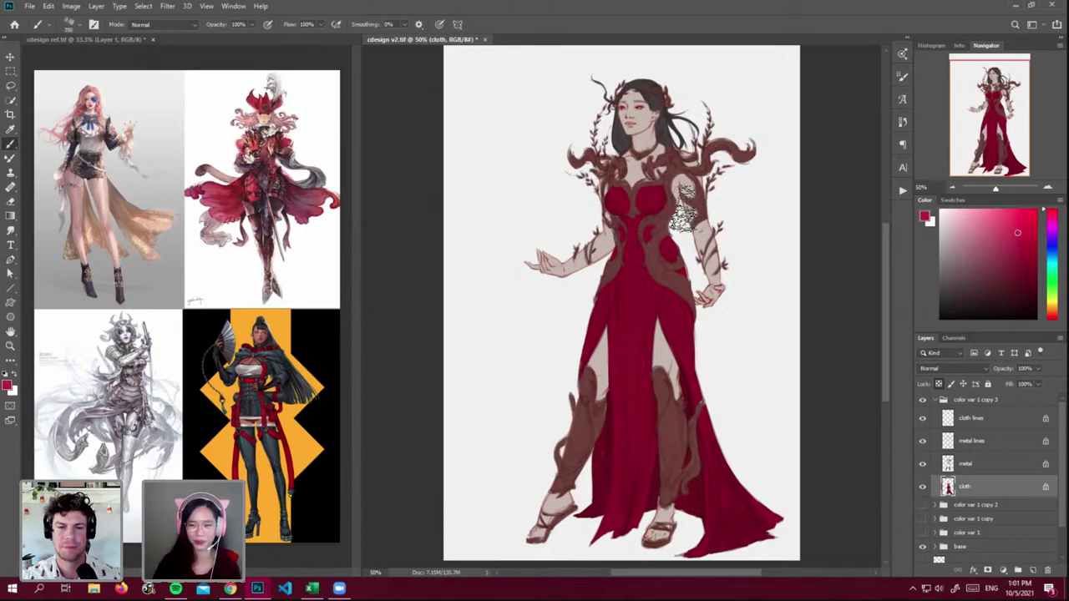
{"action": "mouse_move", "coordinate": [618, 189]}
{"action": "left_mouse_down"}
{"action": "mouse_move", "coordinate": [656, 198]}
{"action": "mouse_move", "coordinate": [633, 276]}
{"action": "mouse_move", "coordinate": [626, 210]}
{"action": "left_mouse_up"}
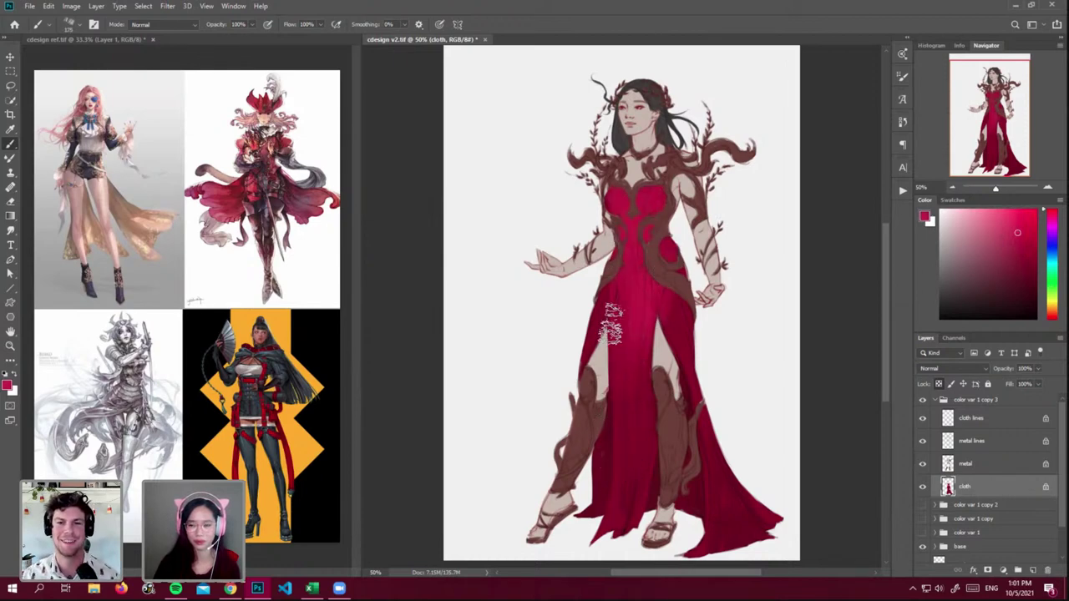
- Repaint the dress's bodice, waist and upper skirt on the cloth layer in a sampled crimson shifted to a pure red hue
{"action": "left_click", "coordinate": [675, 346], "text": "alt"}
{"action": "key", "text": "["}
{"action": "key", "text": "["}
{"action": "key", "text": "["}
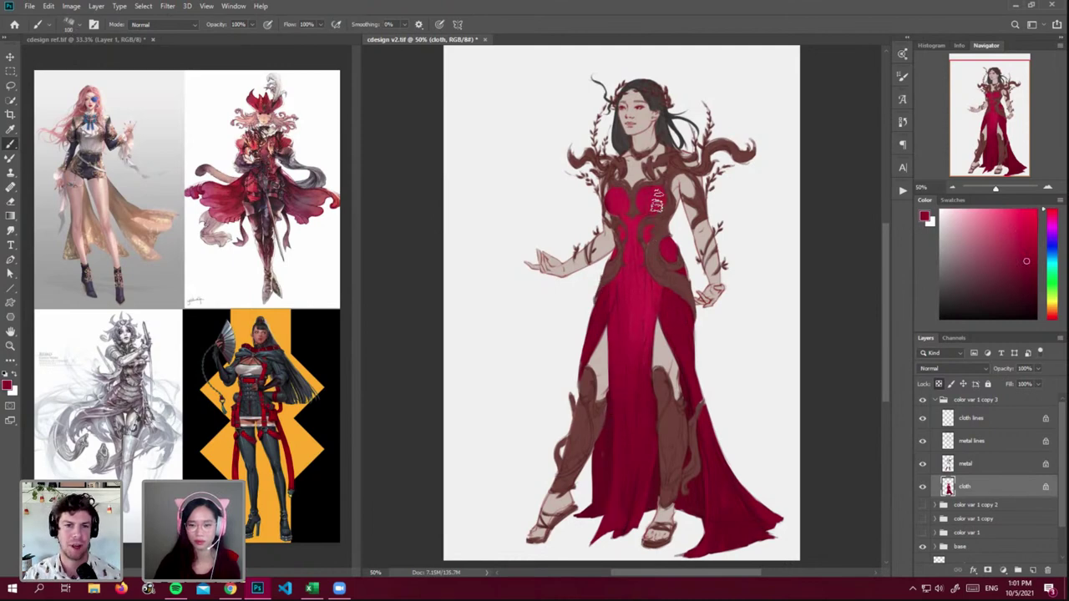
{"action": "left_click", "coordinate": [654, 226], "text": "alt"}
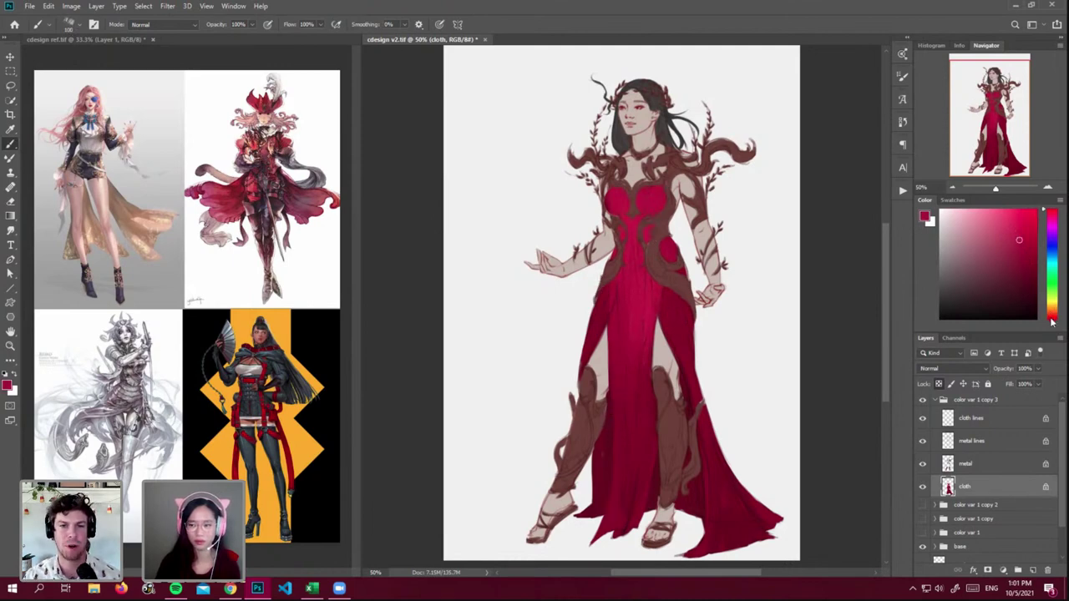
{"action": "left_click", "coordinate": [1052, 319]}
{"action": "key", "text": "]"}
{"action": "mouse_move", "coordinate": [627, 203]}
{"action": "left_mouse_down"}
{"action": "mouse_move", "coordinate": [644, 262]}
{"action": "mouse_move", "coordinate": [629, 231]}
{"action": "left_mouse_up"}
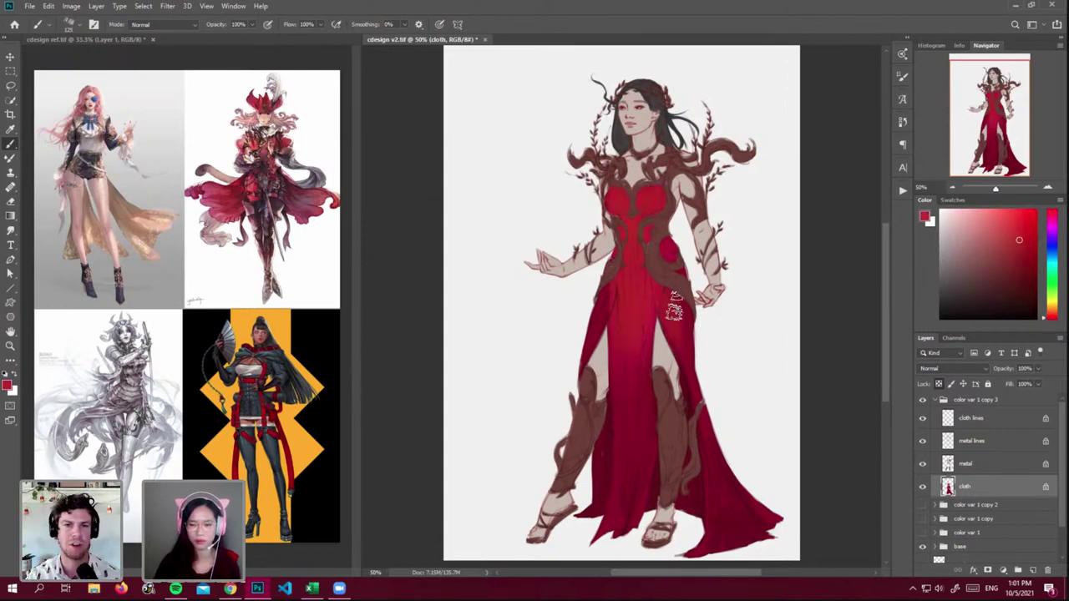
- Paint thin folds down the skirt with its sampled dark crimson and a smaller brush, and pick a deeper maroon for shading
{"action": "left_click", "coordinate": [690, 369], "text": "alt"}
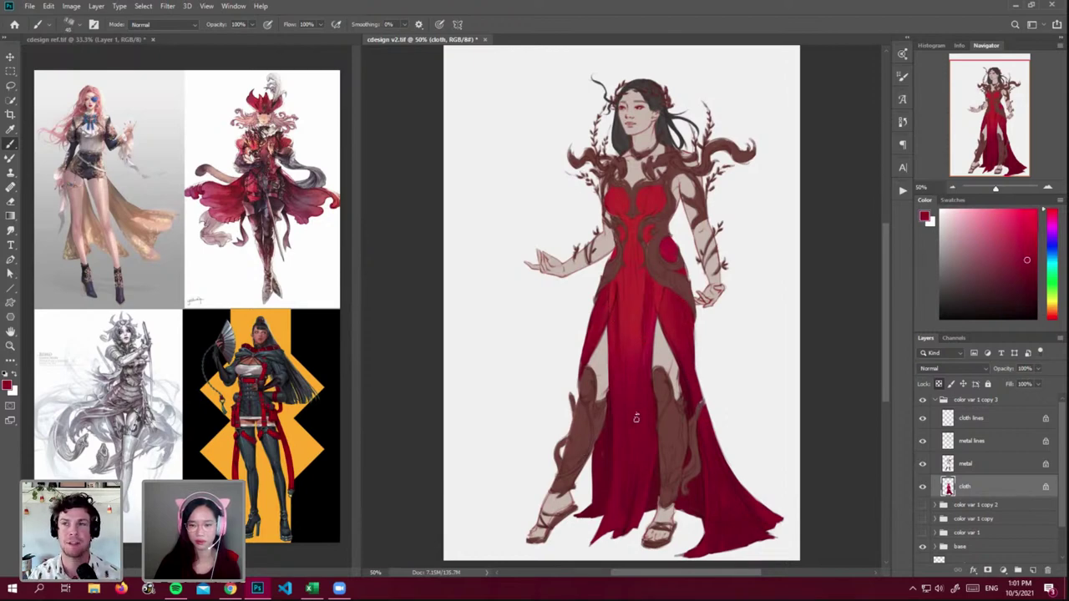
{"action": "key", "text": "["}
{"action": "left_click_drag", "start_coordinate": [636, 256], "coordinate": [638, 389]}
{"action": "left_click_drag", "start_coordinate": [635, 276], "coordinate": [630, 403]}
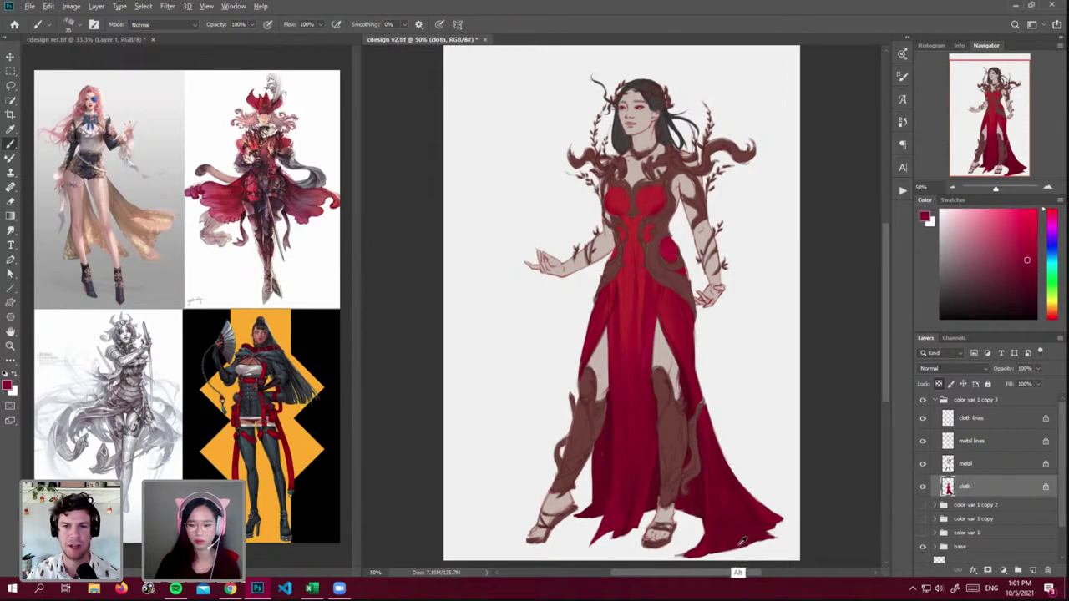
{"action": "left_click", "coordinate": [1025, 273]}
{"action": "left_click", "coordinate": [1033, 288]}
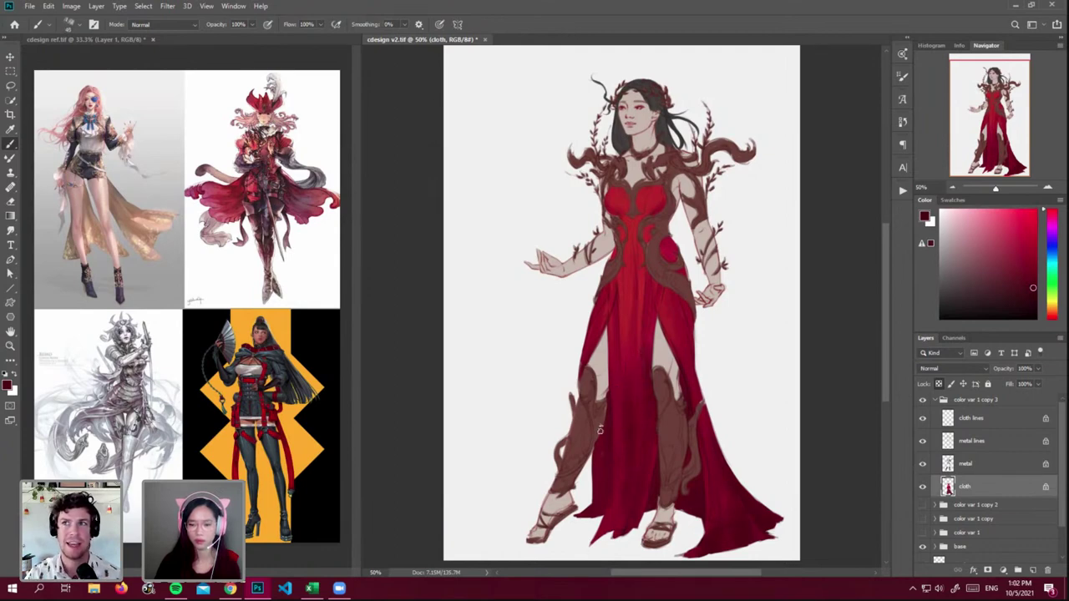
- Add a new layer above the metal layer and clip it to the metal layer
{"action": "left_click", "coordinate": [964, 465]}
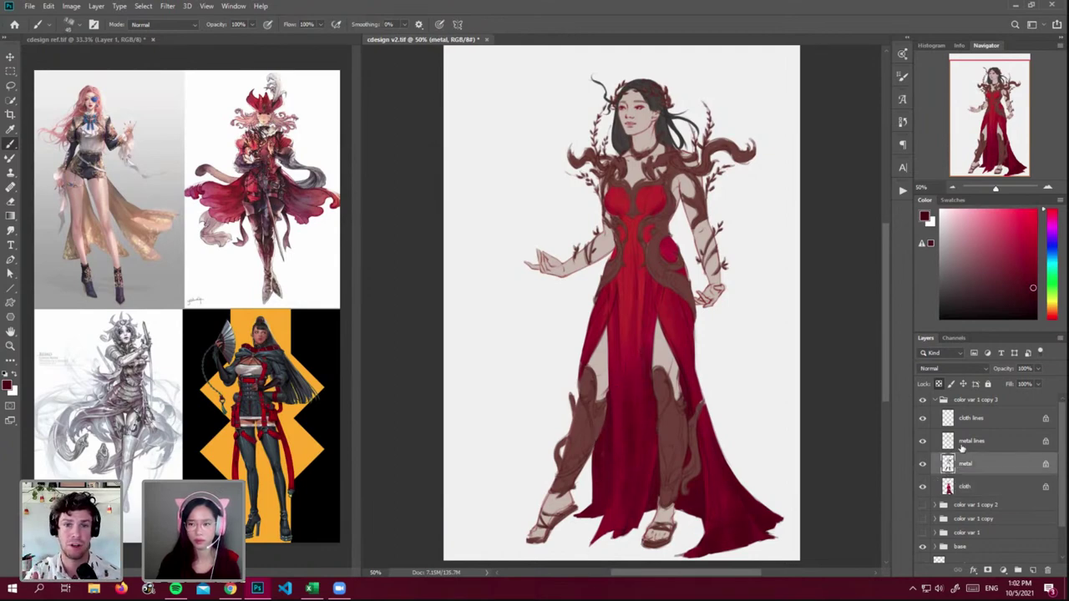
{"action": "left_click", "coordinate": [1032, 570]}
{"action": "right_click", "coordinate": [988, 471]}
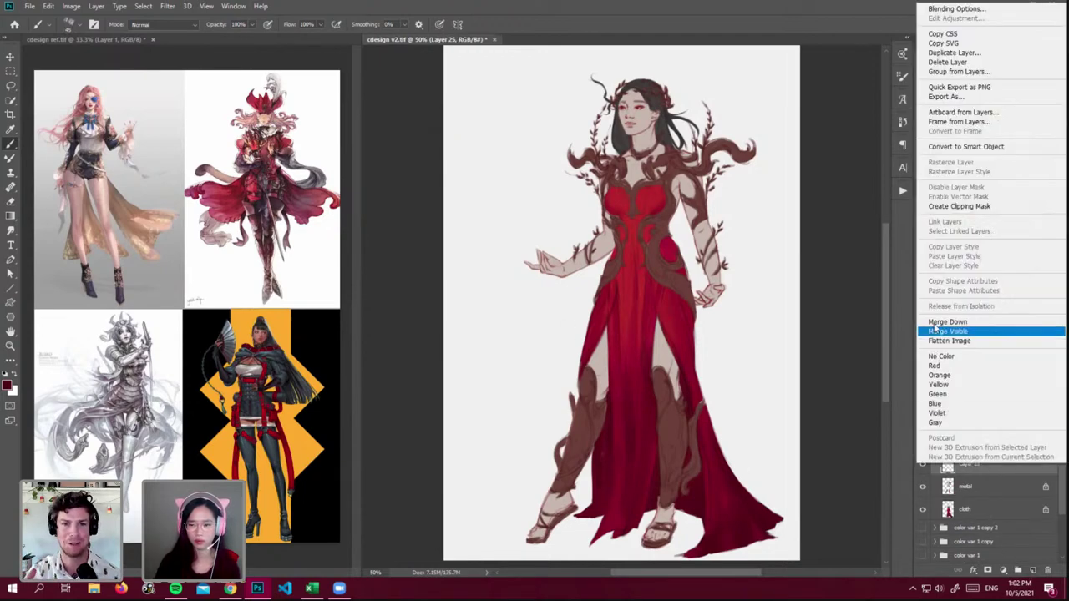
{"action": "left_click", "coordinate": [969, 209]}
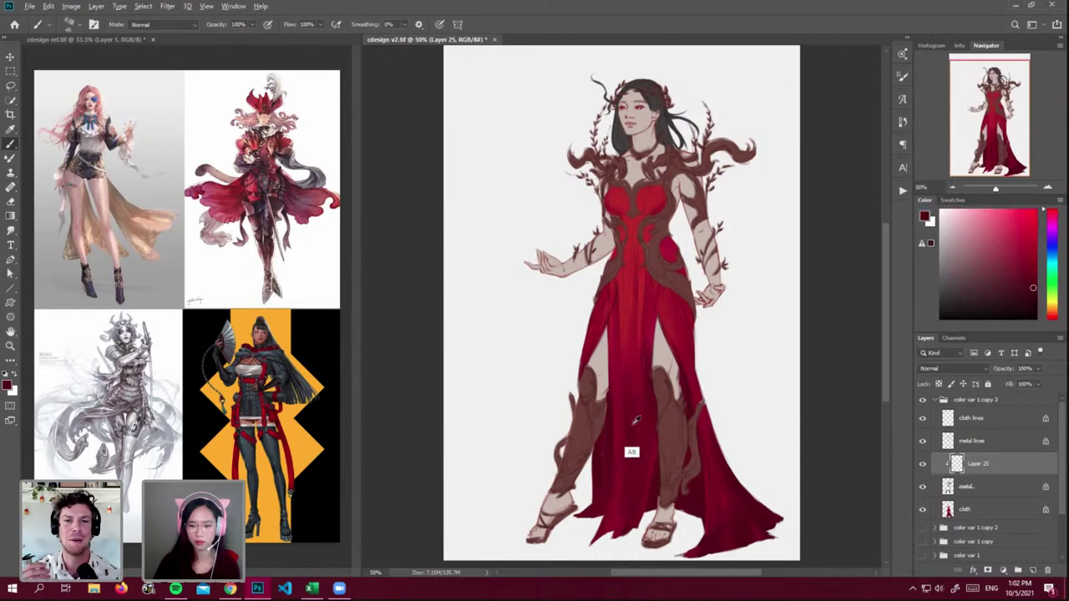
- Paint dark crimson accents over the leg armor, waist and shoulder pieces on the clipped layer, using a color sampled from the skirt
{"action": "left_click", "coordinate": [618, 388], "text": "alt"}
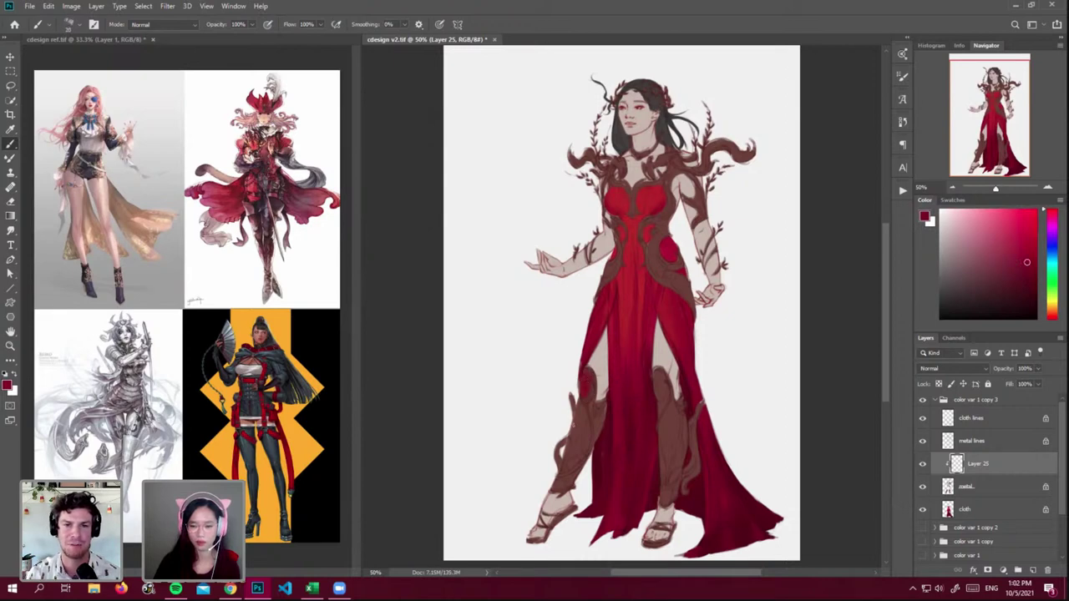
{"action": "left_click_drag", "start_coordinate": [582, 421], "coordinate": [580, 404]}
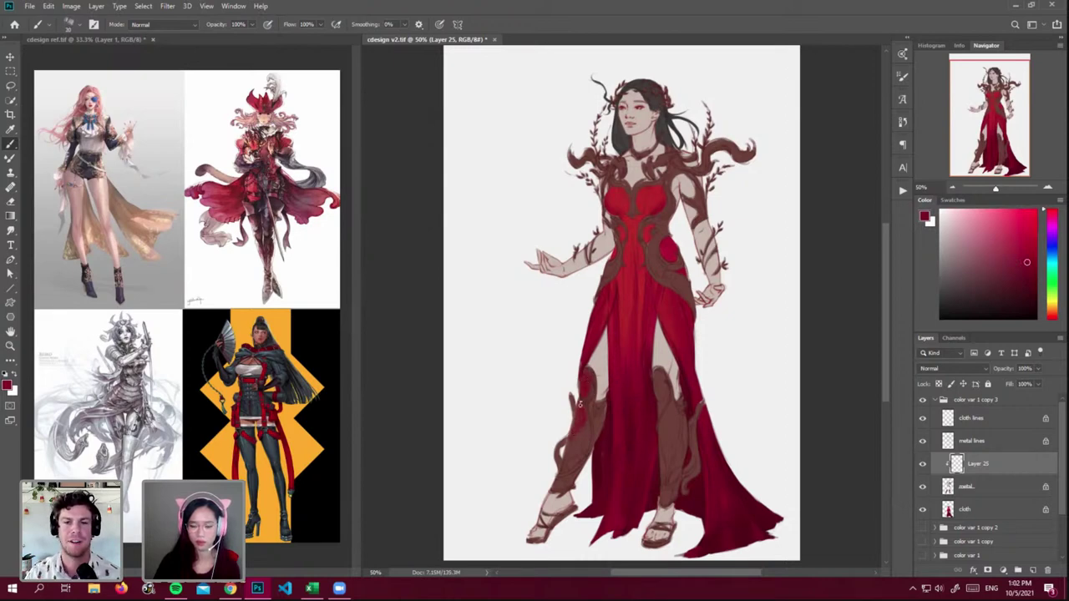
{"action": "left_click_drag", "start_coordinate": [583, 445], "coordinate": [571, 463]}
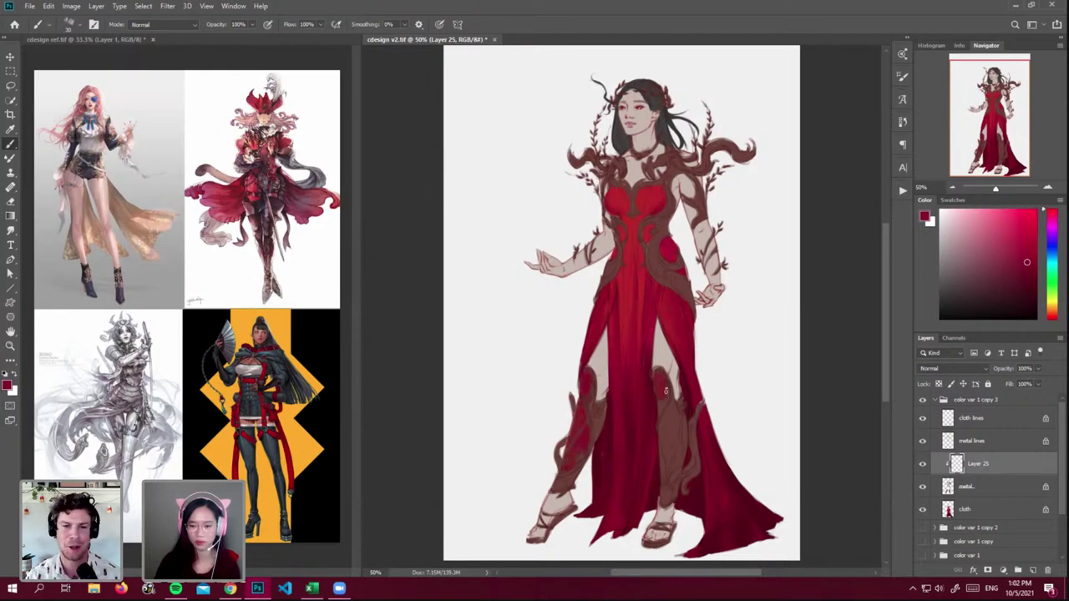
{"action": "mouse_move", "coordinate": [666, 412]}
{"action": "left_mouse_down"}
{"action": "mouse_move", "coordinate": [663, 444]}
{"action": "mouse_move", "coordinate": [671, 432]}
{"action": "left_mouse_up"}
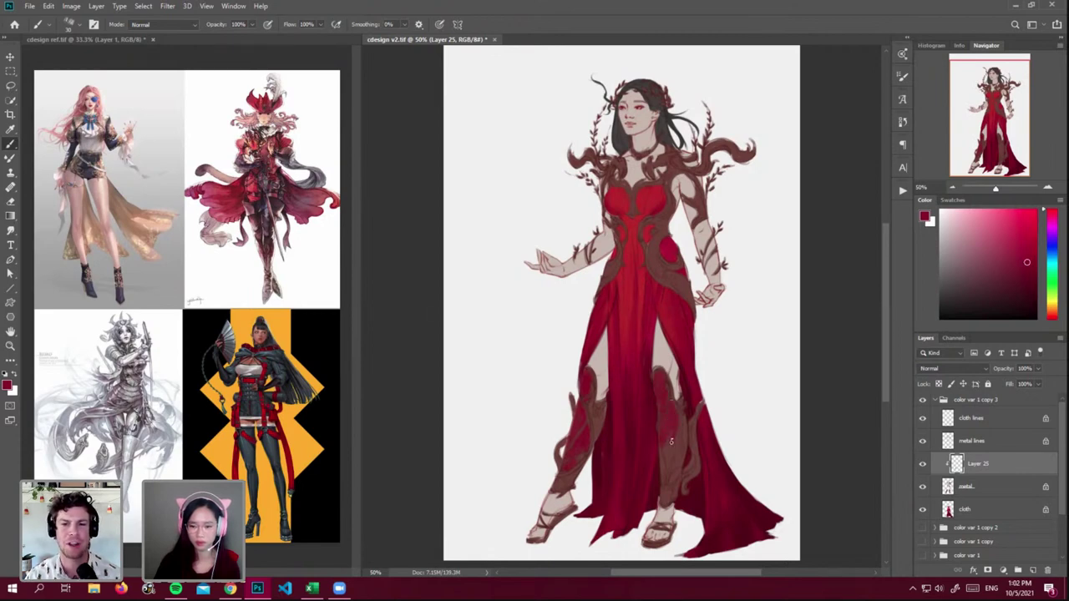
{"action": "left_click_drag", "start_coordinate": [682, 450], "coordinate": [664, 482]}
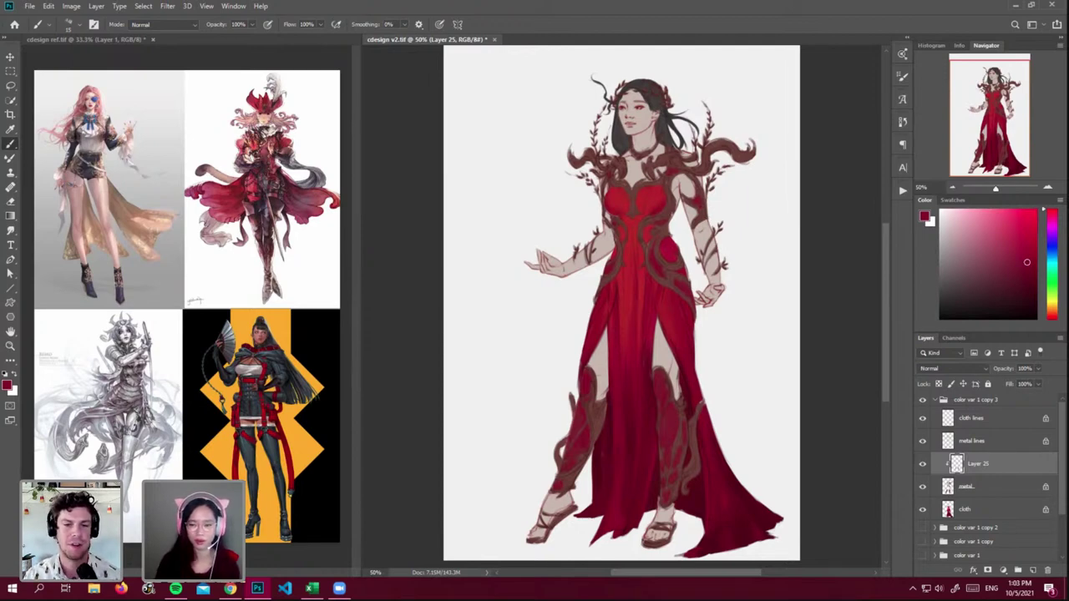
- Collapse the color var 1 copy 3 layer group and open its Duplicate Group settings without applying them
{"action": "left_click", "coordinate": [936, 444]}
{"action": "left_click", "coordinate": [970, 420]}
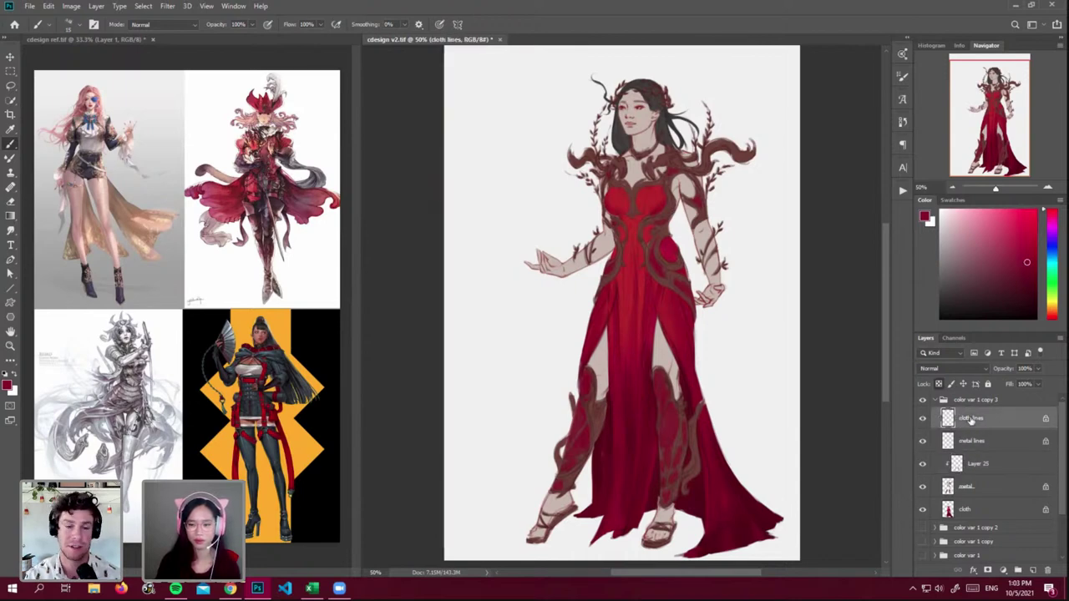
{"action": "left_click", "coordinate": [968, 401]}
{"action": "left_click", "coordinate": [935, 401]}
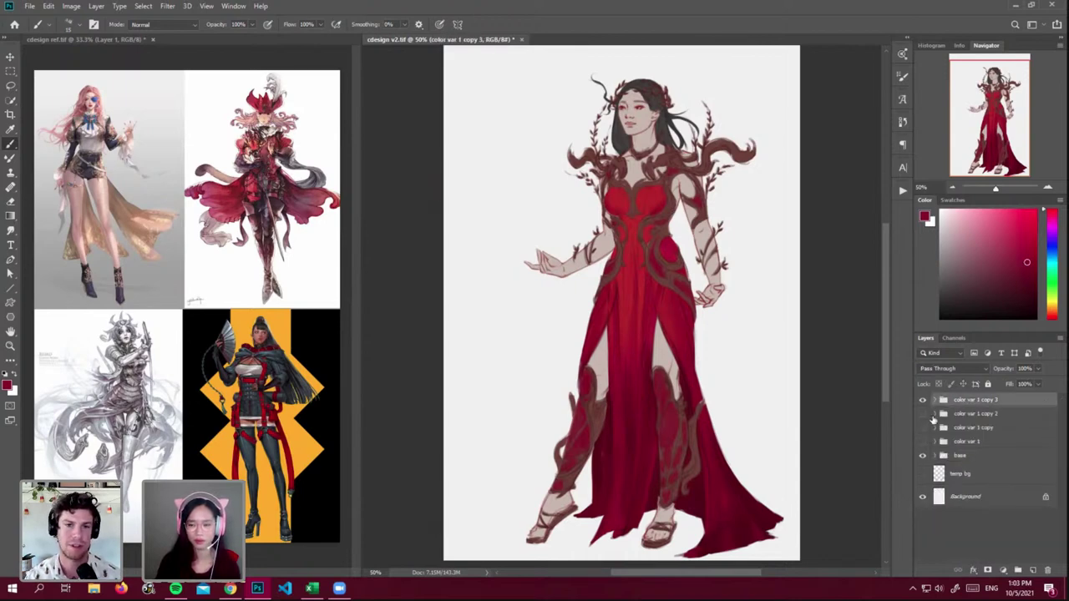
{"action": "key", "text": "ctrl+alt+j"}
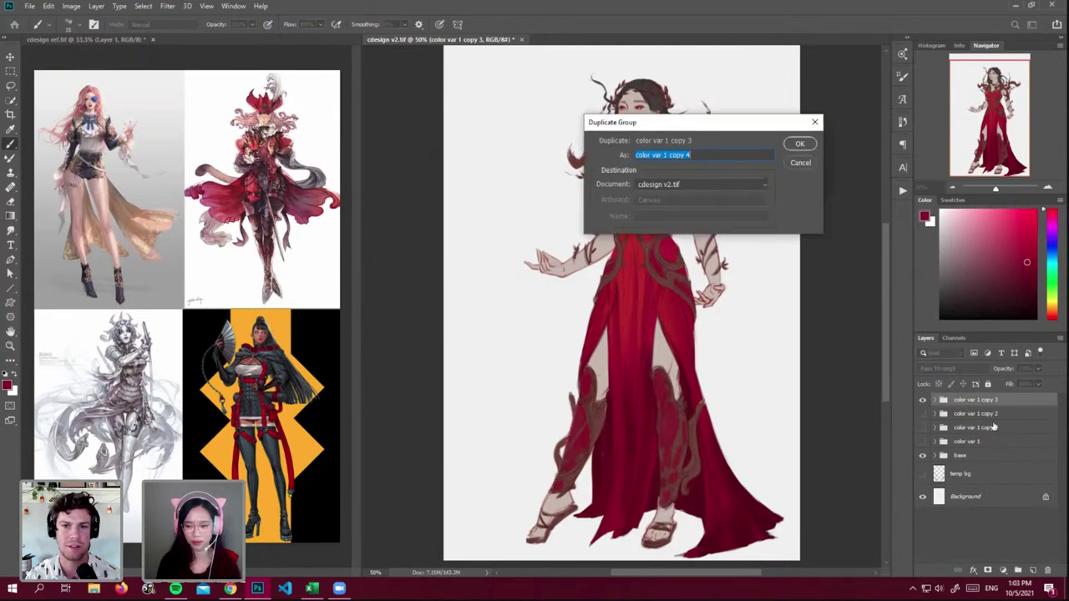
{"action": "left_click", "coordinate": [800, 163]}
- Rename the three copied layer groups color var 2, color var 3 and color var 4 in stacking order from the lowest up
{"action": "double_click", "coordinate": [986, 428]}
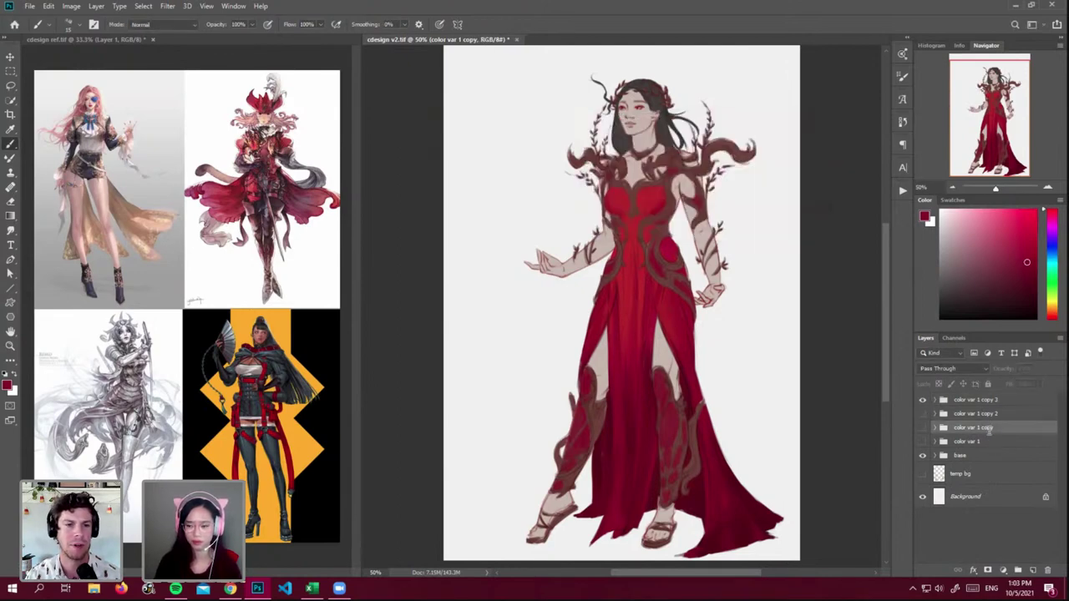
{"action": "left_click_drag", "start_coordinate": [977, 427], "coordinate": [1005, 400]}
{"action": "type", "text": "2"}
{"action": "double_click", "coordinate": [986, 413]}
{"action": "type", "text": "3"}
{"action": "double_click", "coordinate": [985, 400]}
{"action": "type", "text": "4"}
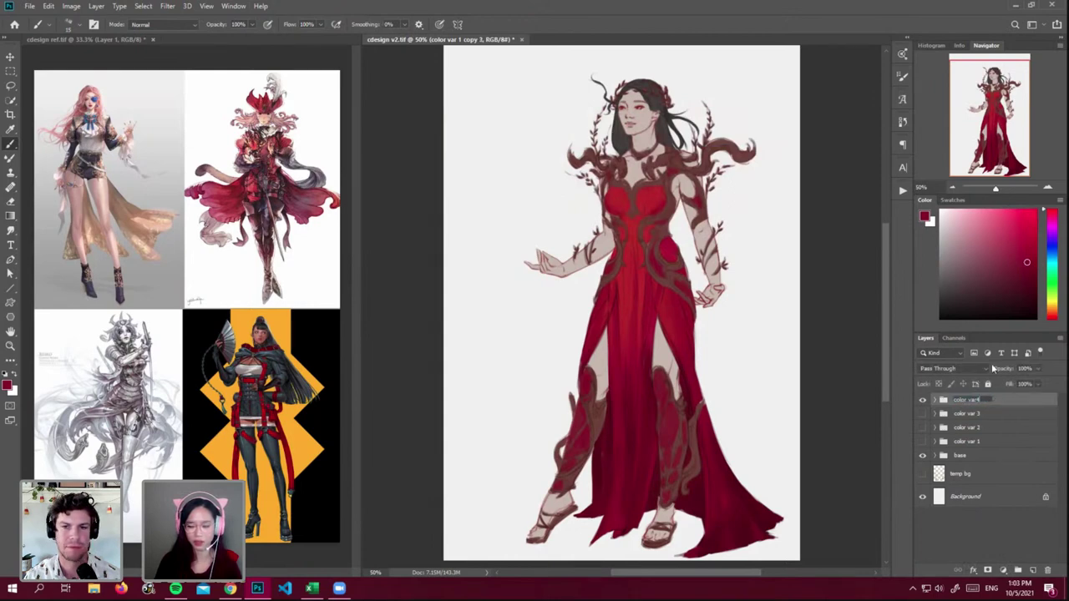
{"action": "key", "text": "Return"}
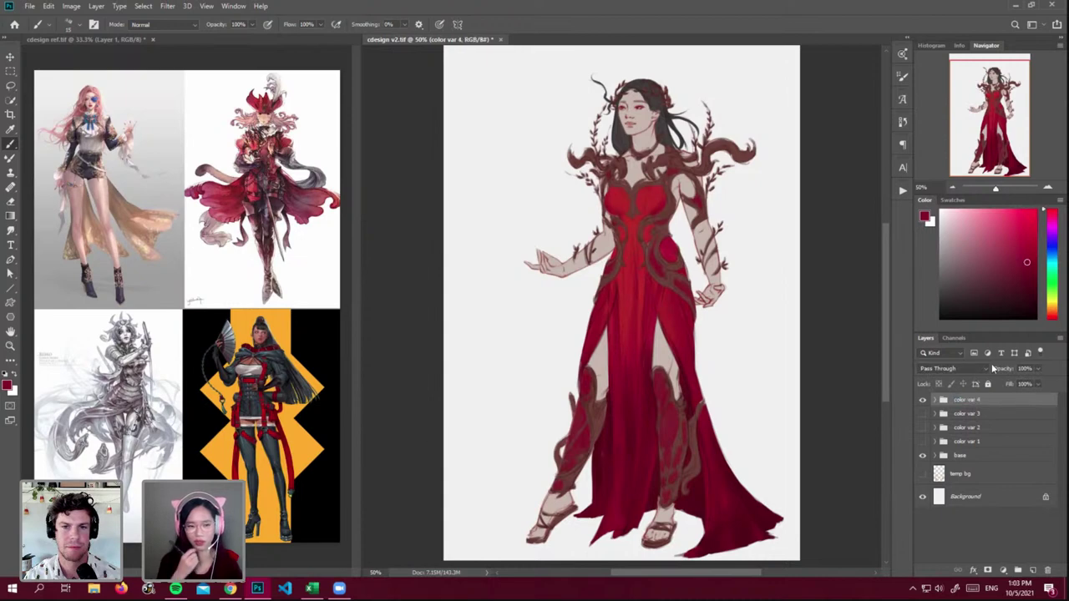
- Duplicate the color var 4 group, hide the original and expand the copy to reach its metal layer
{"action": "key", "text": "ctrl+j"}
{"action": "key", "text": "Return"}
{"action": "left_click", "coordinate": [922, 414]}
{"action": "left_click", "coordinate": [936, 401]}
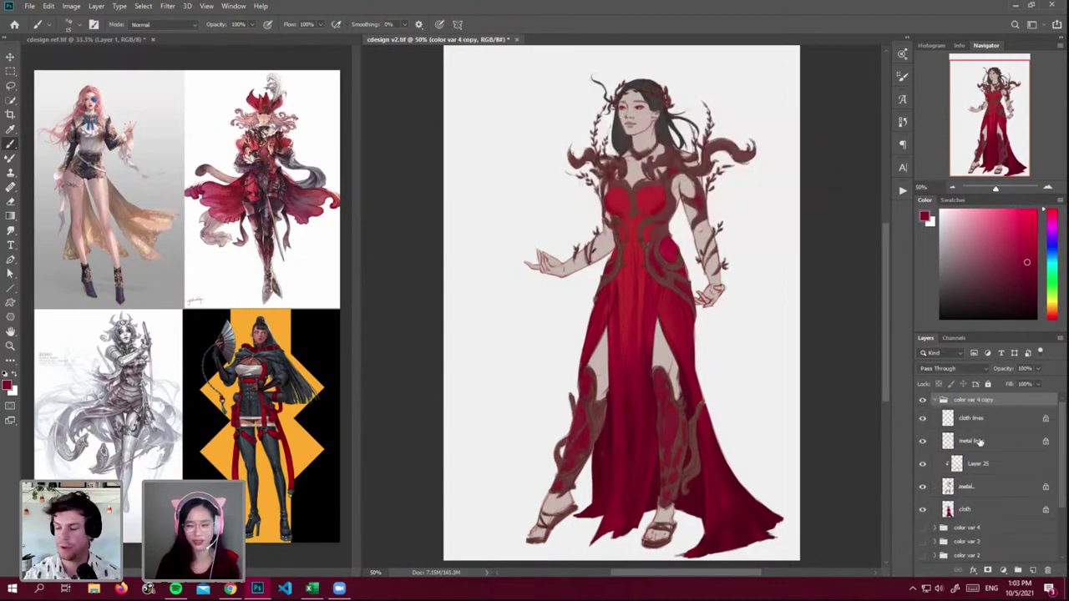
{"action": "left_click", "coordinate": [981, 420]}
{"action": "left_click", "coordinate": [978, 491]}
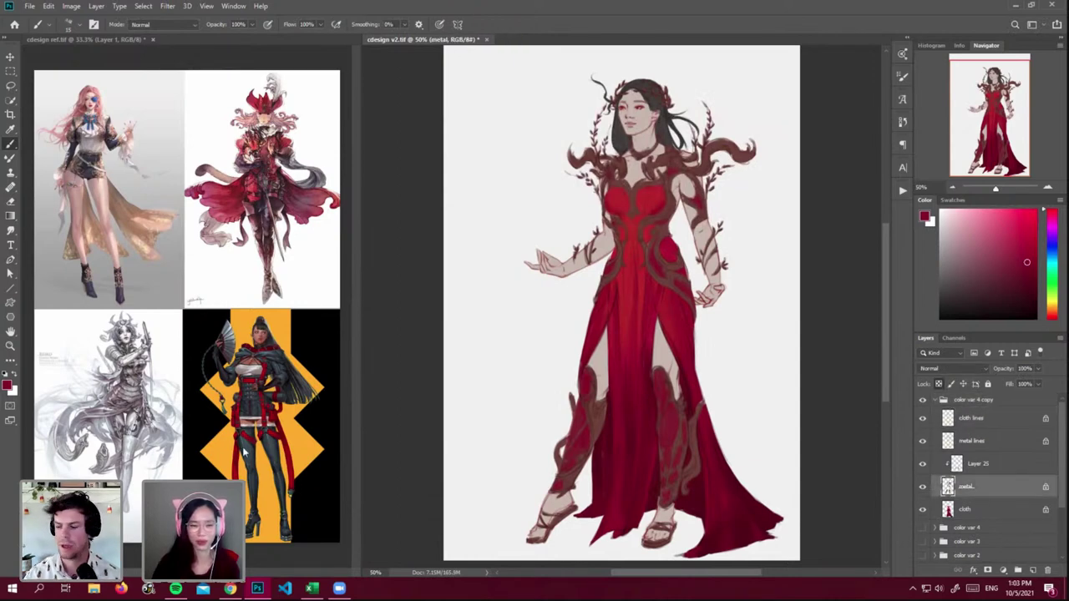
- Delete Layer 1 in the cdesign ref document, show reference layer 2 and return to the cdesign v2 document
{"action": "left_click", "coordinate": [232, 449]}
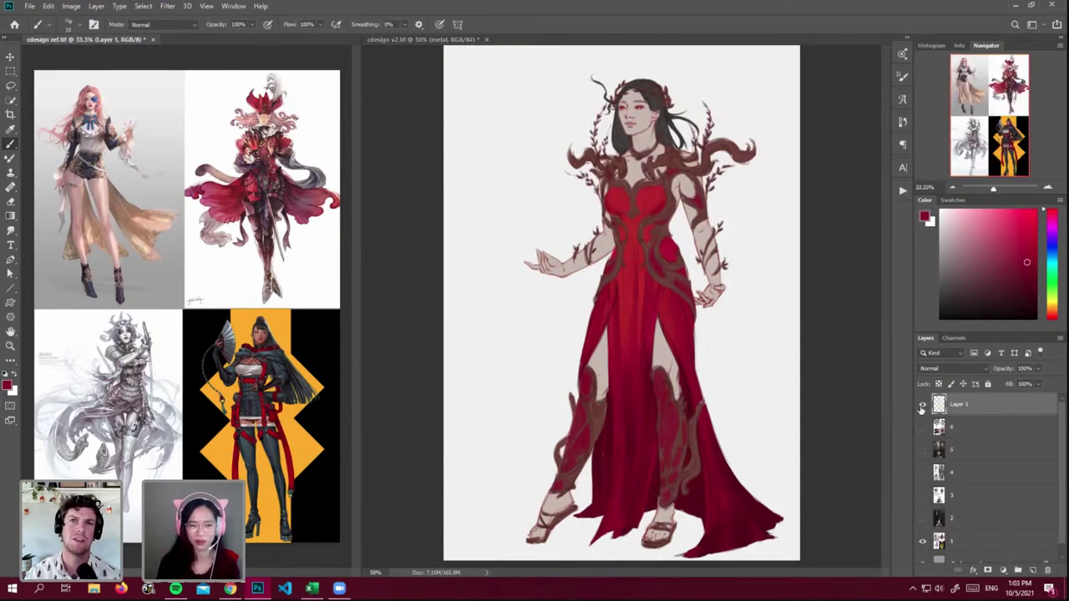
{"action": "left_click", "coordinate": [1047, 570]}
{"action": "left_click", "coordinate": [922, 497]}
{"action": "left_click", "coordinate": [937, 493]}
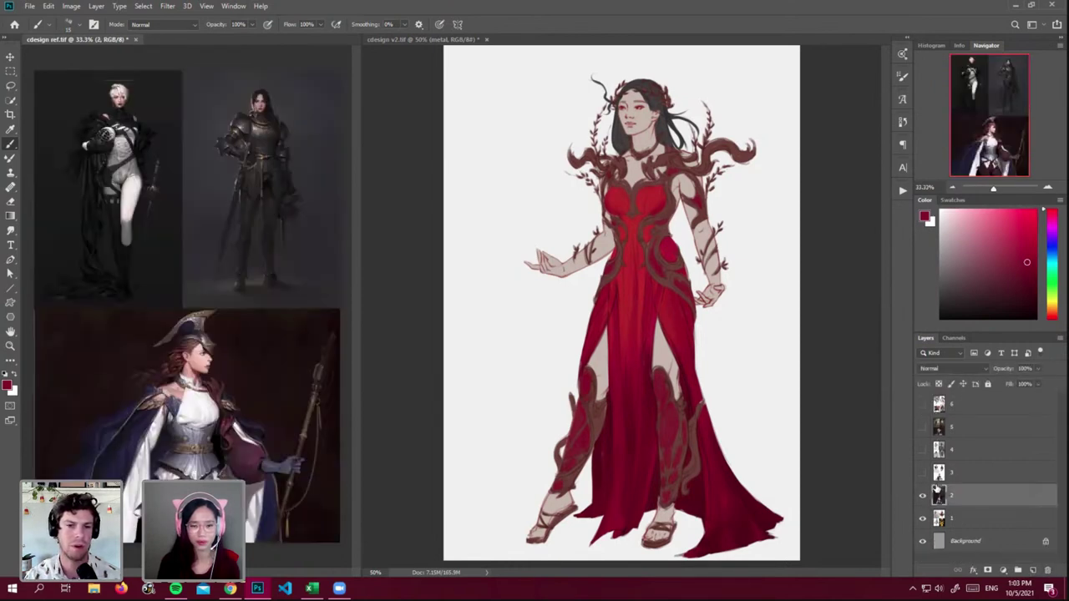
{"action": "left_click", "coordinate": [805, 445]}
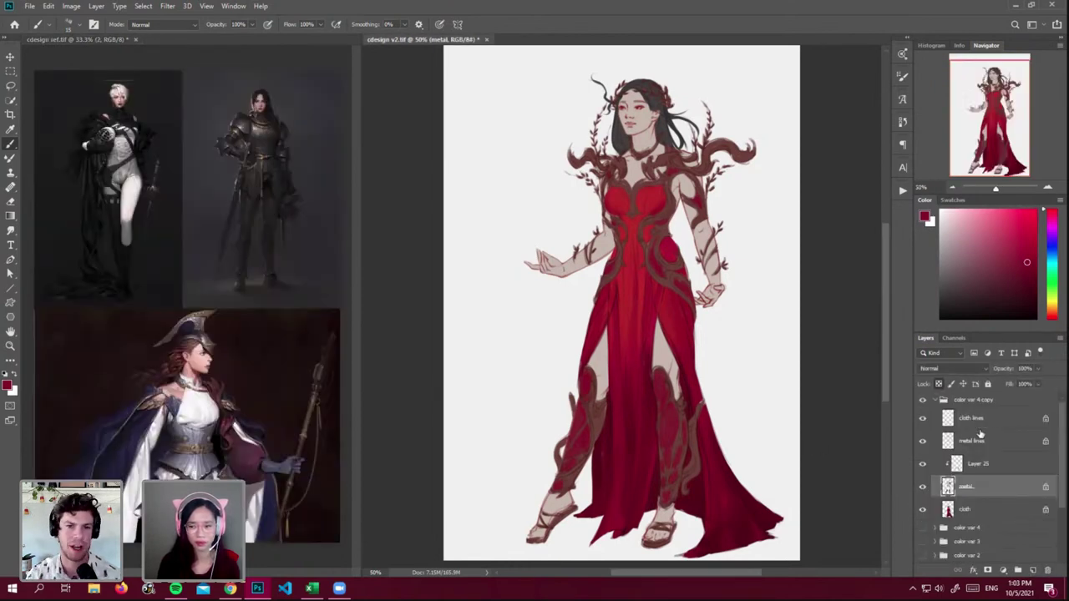
- Fill the copied group's cloth layer with dark navy, replacing it with the muted purple sampled from the helmeted reference woman's bag
{"action": "left_click", "coordinate": [981, 424]}
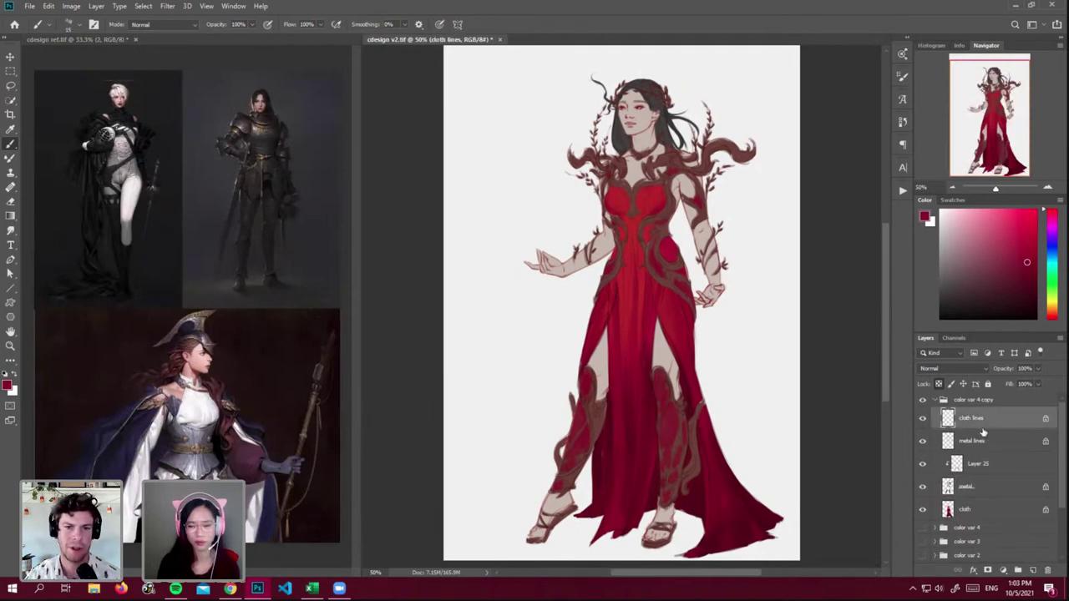
{"action": "left_click", "coordinate": [976, 510]}
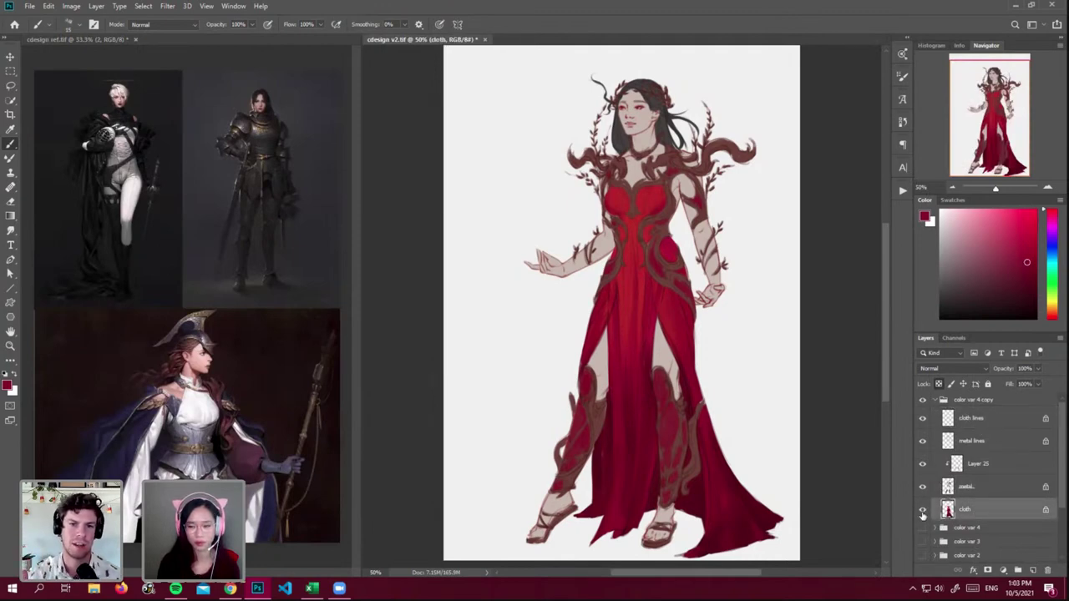
{"action": "key", "text": "shift+BackSpace"}
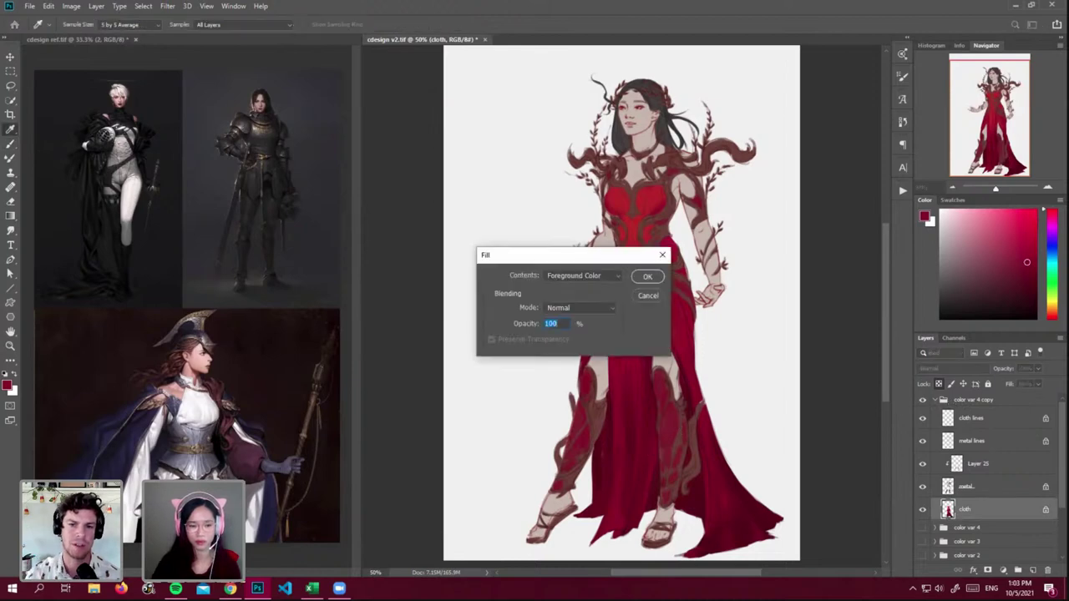
{"action": "key", "text": "Return"}
{"action": "key", "text": "shift+BackSpace"}
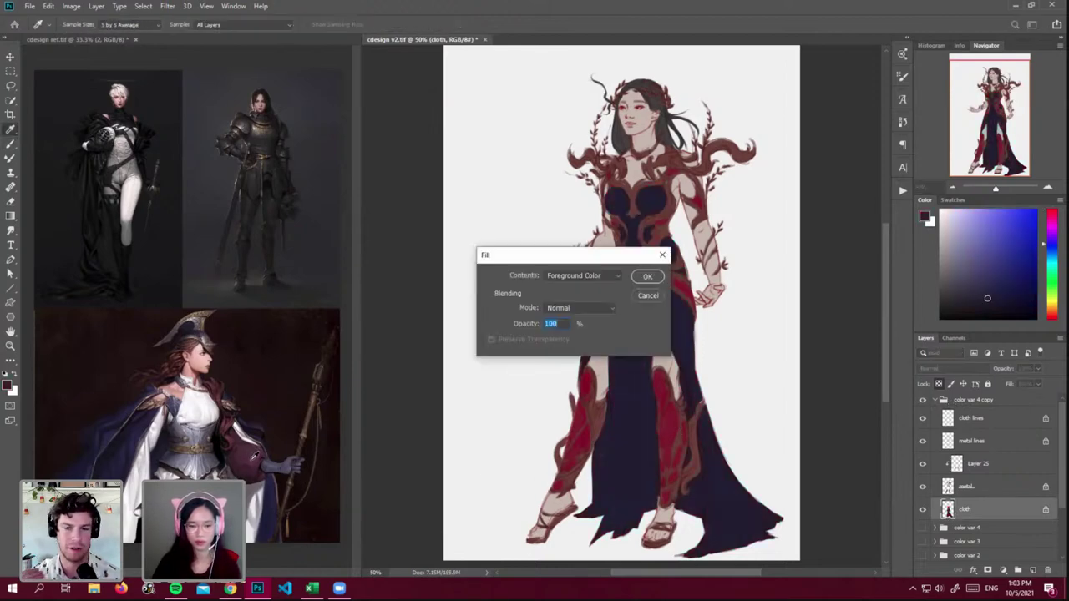
{"action": "left_click", "coordinate": [244, 453]}
{"action": "key", "text": "Return"}
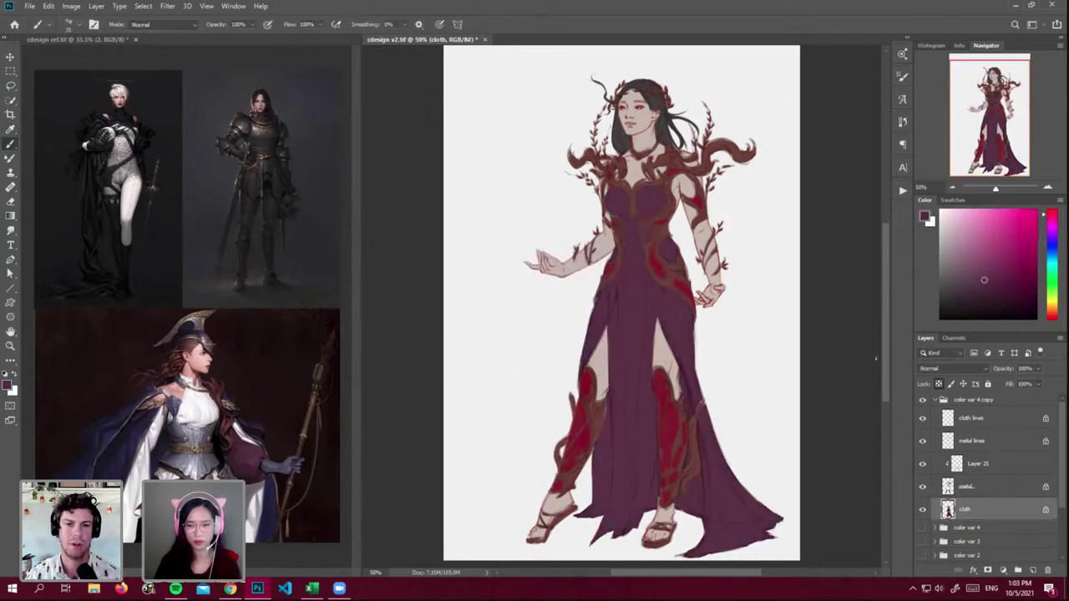
- Hide Layer 25 and fill the metal layer with a muted brown based on the color sampled from the reference helmet
{"action": "left_click", "coordinate": [948, 488]}
{"action": "left_click", "coordinate": [923, 463]}
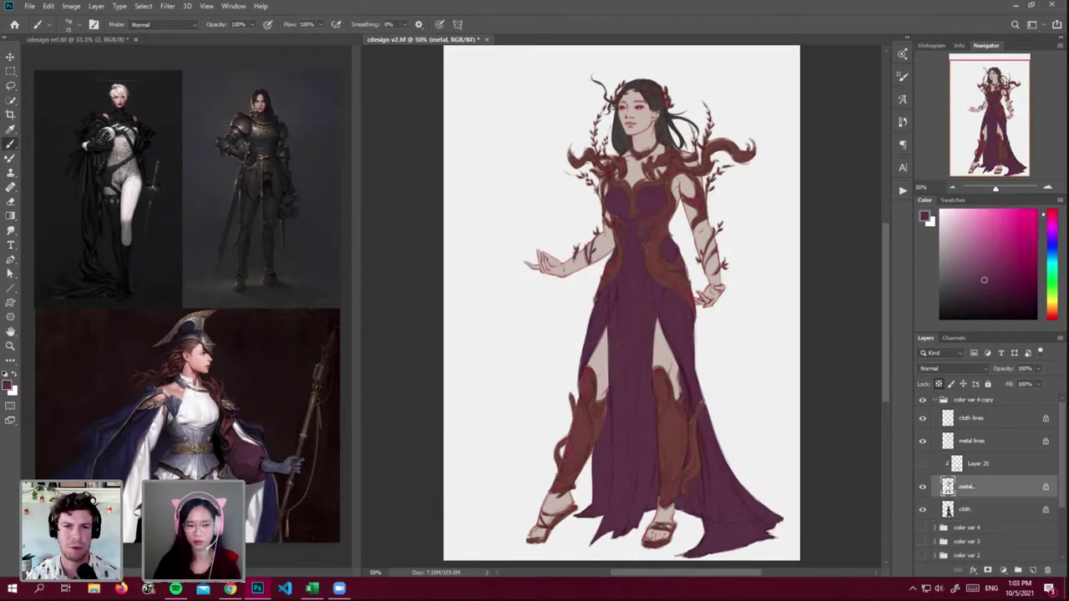
{"action": "key", "text": "shift+BackSpace"}
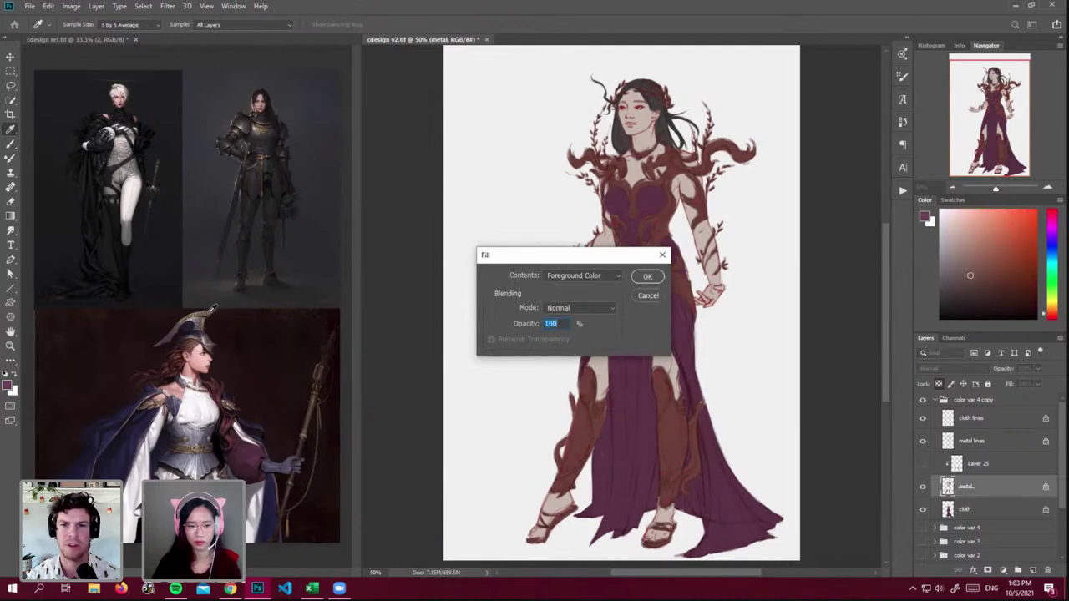
{"action": "key", "text": "Return"}
{"action": "key", "text": "b"}
{"action": "left_click", "coordinate": [985, 270]}
{"action": "key", "text": "shift+BackSpace"}
{"action": "key", "text": "Return"}
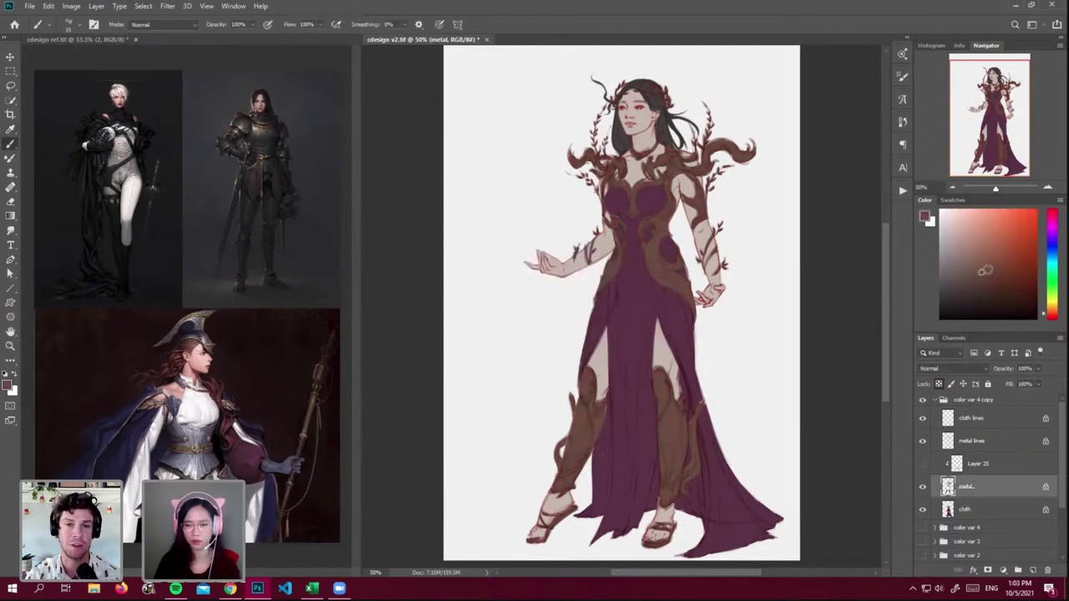
- Select the copied group's cloth layer and mix a dark blue-violet from the dress's sampled purple
{"action": "left_click", "coordinate": [968, 510]}
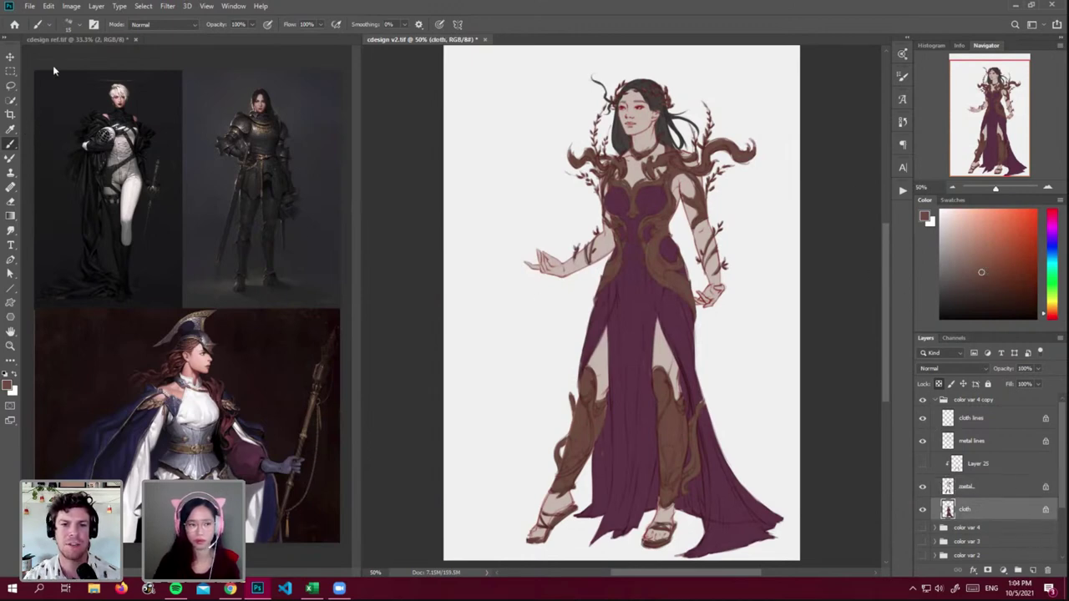
{"action": "left_click", "coordinate": [635, 327], "text": "alt"}
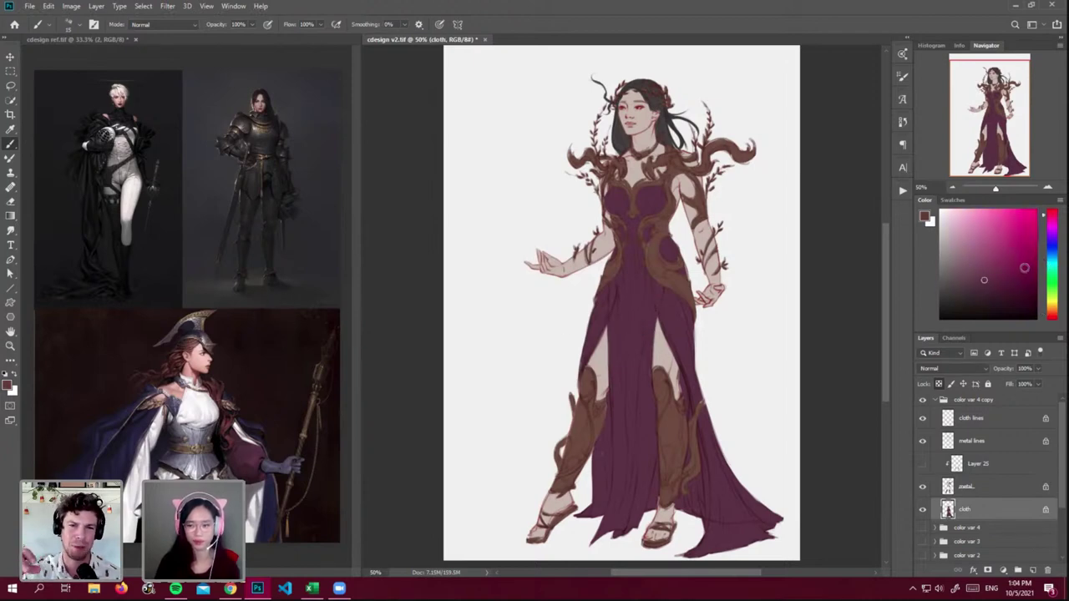
{"action": "left_click", "coordinate": [1051, 238]}
{"action": "left_click", "coordinate": [986, 288]}
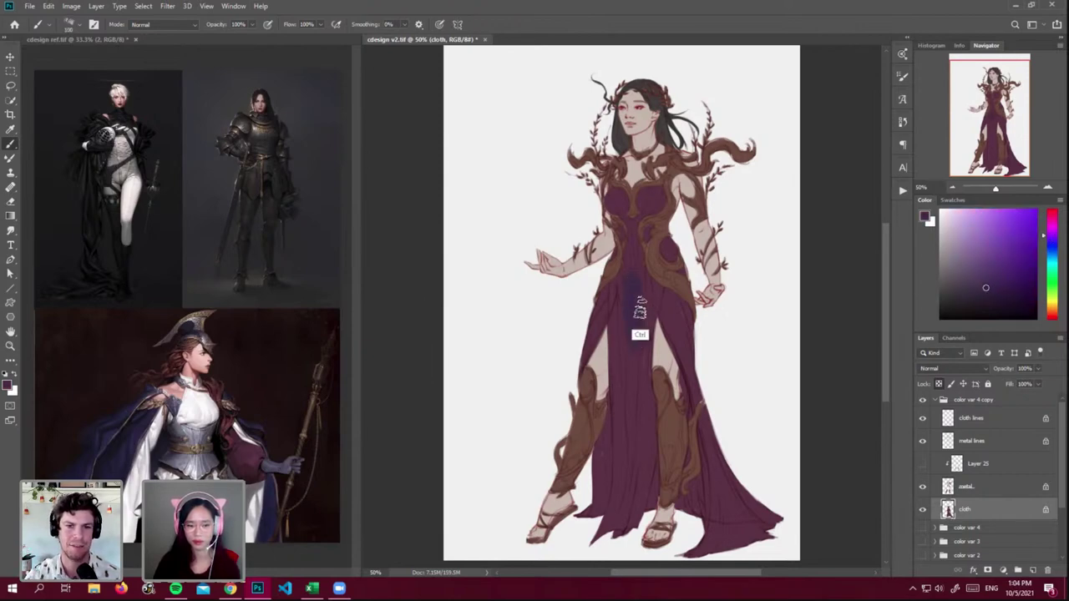
{"action": "left_click", "coordinate": [987, 290]}
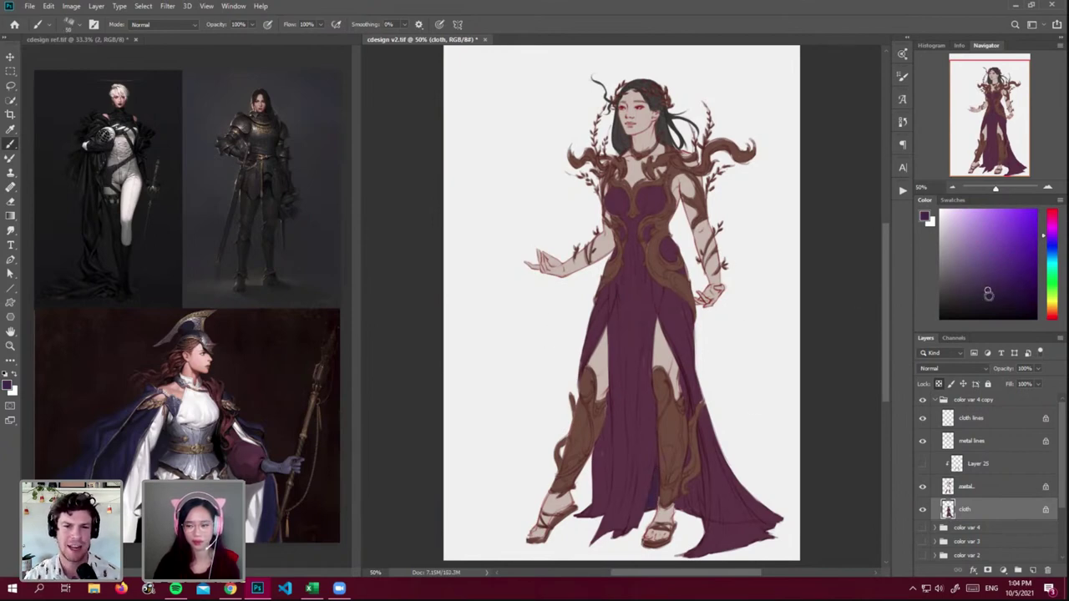
{"action": "left_click", "coordinate": [991, 298]}
- Paint the inner back cloth of the skirt behind both legs with the dark blue-violet
{"action": "key", "text": "]"}
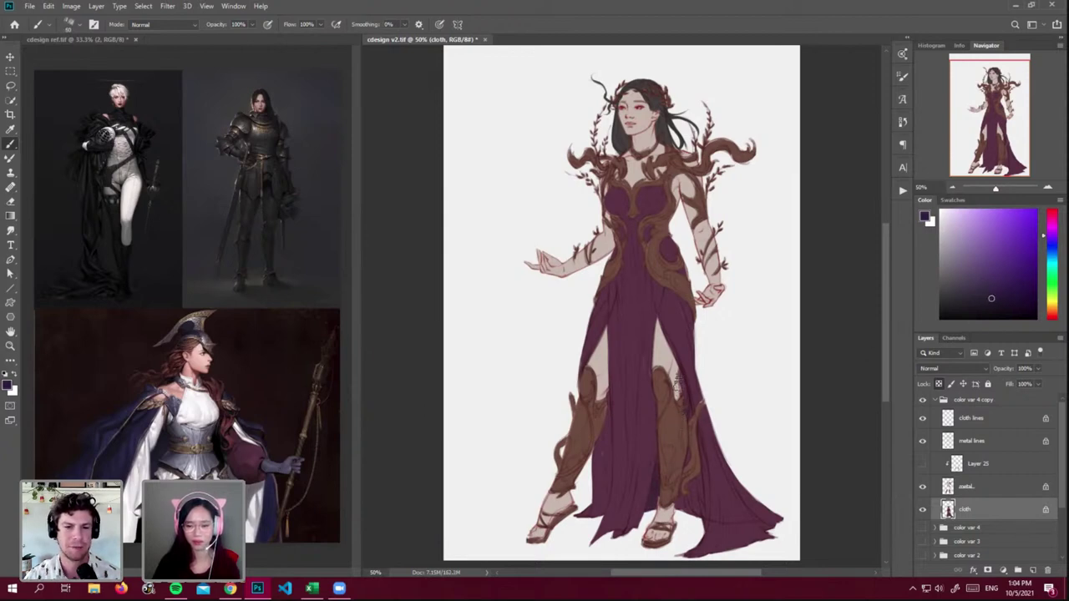
{"action": "key", "text": "]"}
{"action": "key", "text": "]"}
{"action": "mouse_move", "coordinate": [696, 477]}
{"action": "left_mouse_down"}
{"action": "mouse_move", "coordinate": [697, 526]}
{"action": "mouse_move", "coordinate": [681, 501]}
{"action": "mouse_move", "coordinate": [673, 521]}
{"action": "left_mouse_up"}
{"action": "key", "text": "["}
{"action": "key", "text": "["}
{"action": "key", "text": "["}
{"action": "left_click_drag", "start_coordinate": [607, 397], "coordinate": [600, 525]}
{"action": "mouse_move", "coordinate": [605, 429]}
{"action": "left_mouse_down"}
{"action": "mouse_move", "coordinate": [595, 518]}
{"action": "mouse_move", "coordinate": [597, 440]}
{"action": "mouse_move", "coordinate": [590, 521]}
{"action": "mouse_move", "coordinate": [574, 489]}
{"action": "left_mouse_up"}
- Shade the skirt's front panel with broad dark violet strokes and add narrower fold shadows on the dress
{"action": "key", "text": "bracketright"}
{"action": "key", "text": "bracketright"}
{"action": "key", "text": "bracketright"}
{"action": "key", "text": "bracketright"}
{"action": "key", "text": "bracketright"}
{"action": "key", "text": "bracketright"}
{"action": "key", "text": "bracketleft"}
{"action": "left_click_drag", "start_coordinate": [631, 359], "coordinate": [626, 527]}
{"action": "key", "text": "bracketleft"}
{"action": "key", "text": "bracketleft"}
{"action": "key", "text": "bracketleft"}
{"action": "key", "text": "bracketleft"}
{"action": "key", "text": "bracketleft"}
{"action": "key", "text": "bracketleft"}
{"action": "key", "text": "bracketleft"}
{"action": "key", "text": "bracketleft"}
{"action": "key", "text": "bracketleft"}
{"action": "key", "text": "bracketleft"}
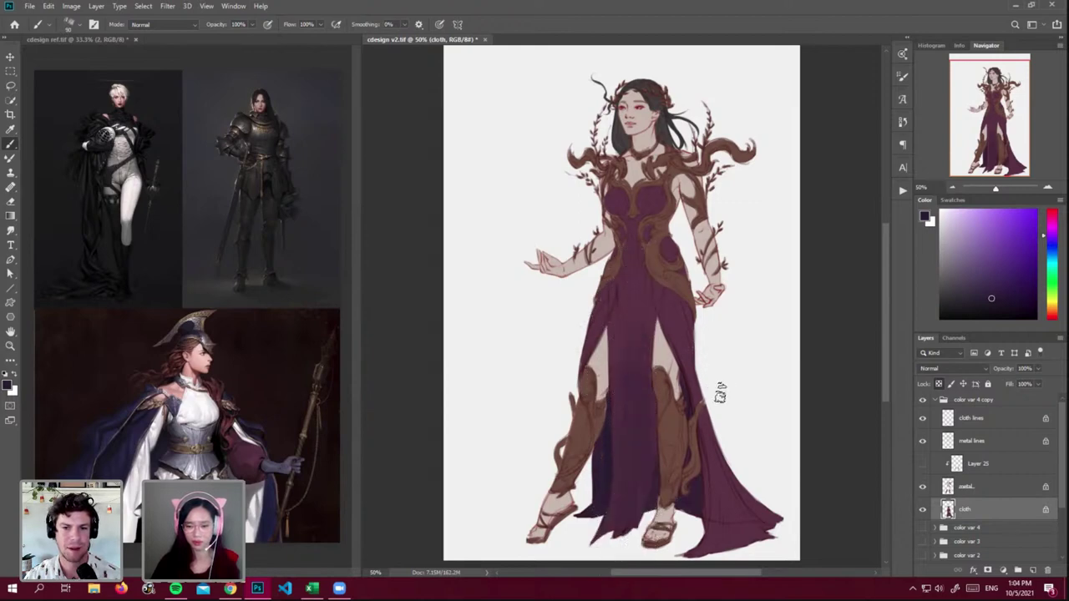
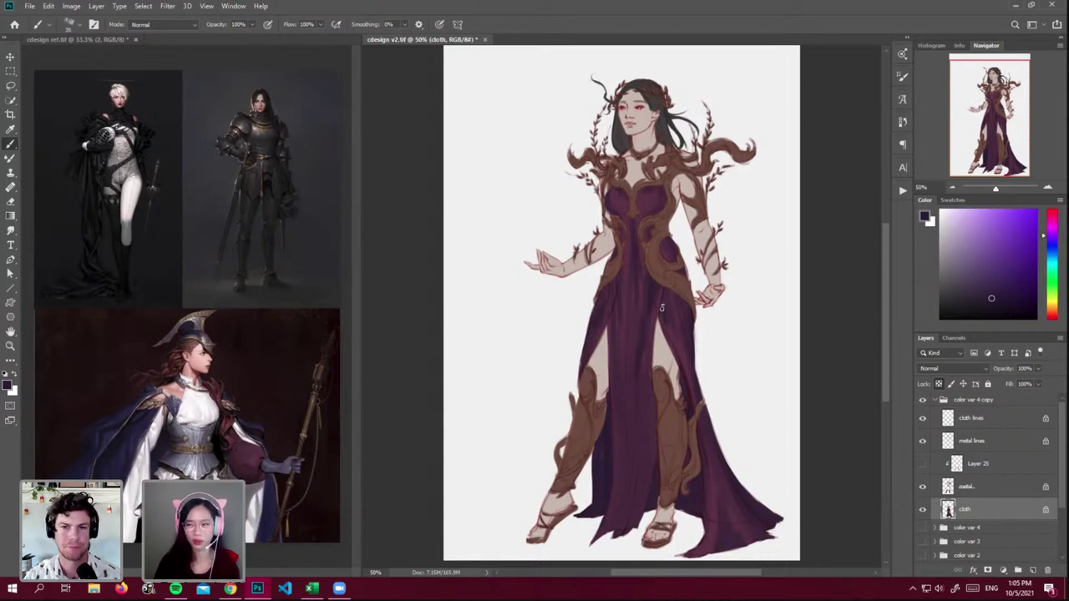
- Blend the fold shadows on the bodice and skirt using purple and dark violet tones sampled from the dress
{"action": "left_click", "coordinate": [621, 196], "text": "alt"}
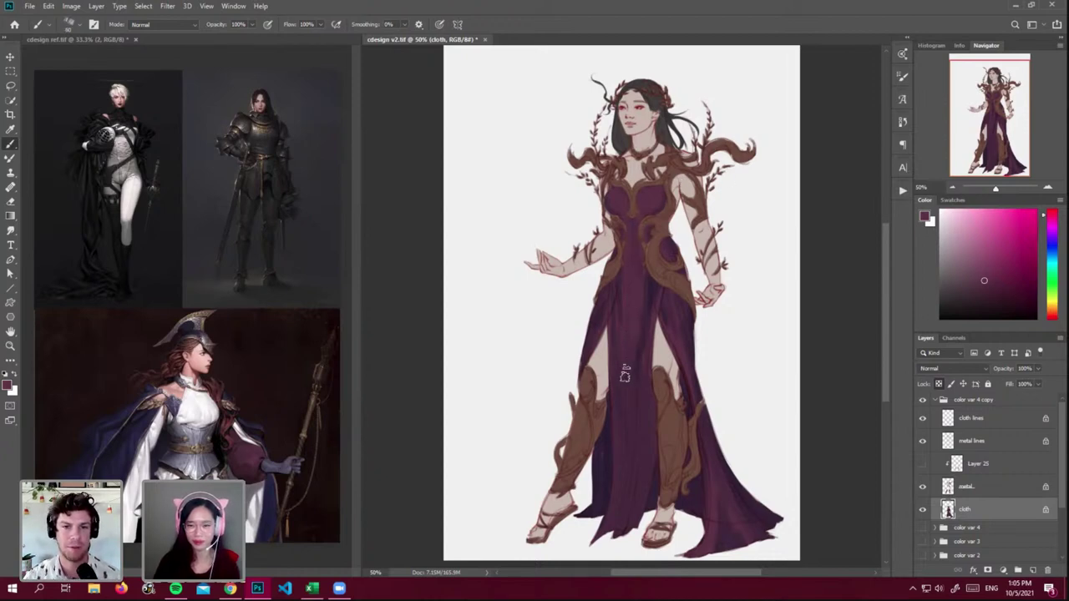
{"action": "left_click", "coordinate": [654, 292], "text": "alt"}
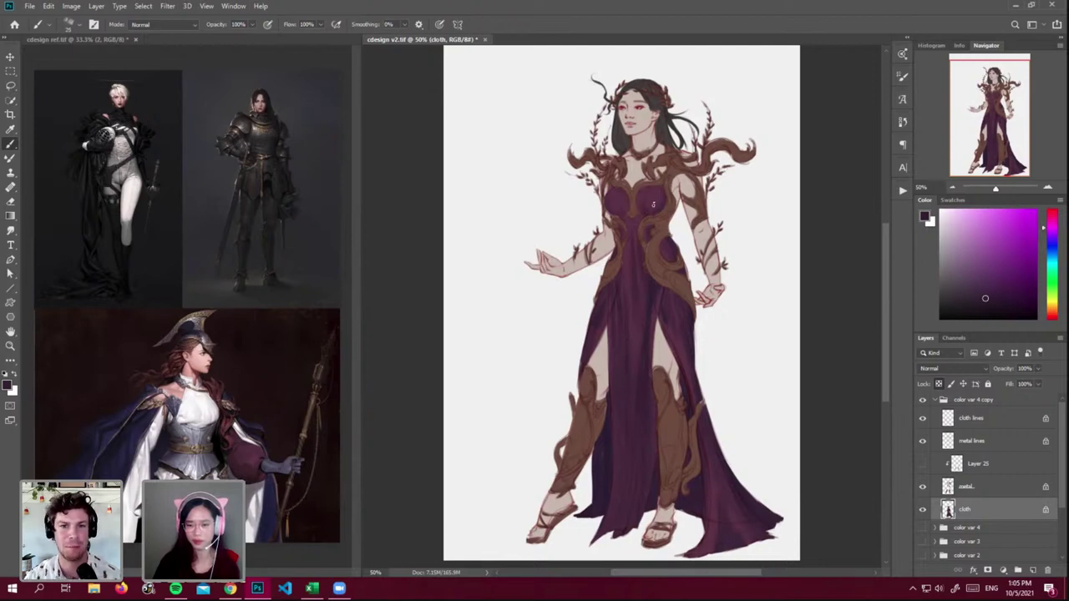
{"action": "left_click", "coordinate": [614, 475], "text": "alt"}
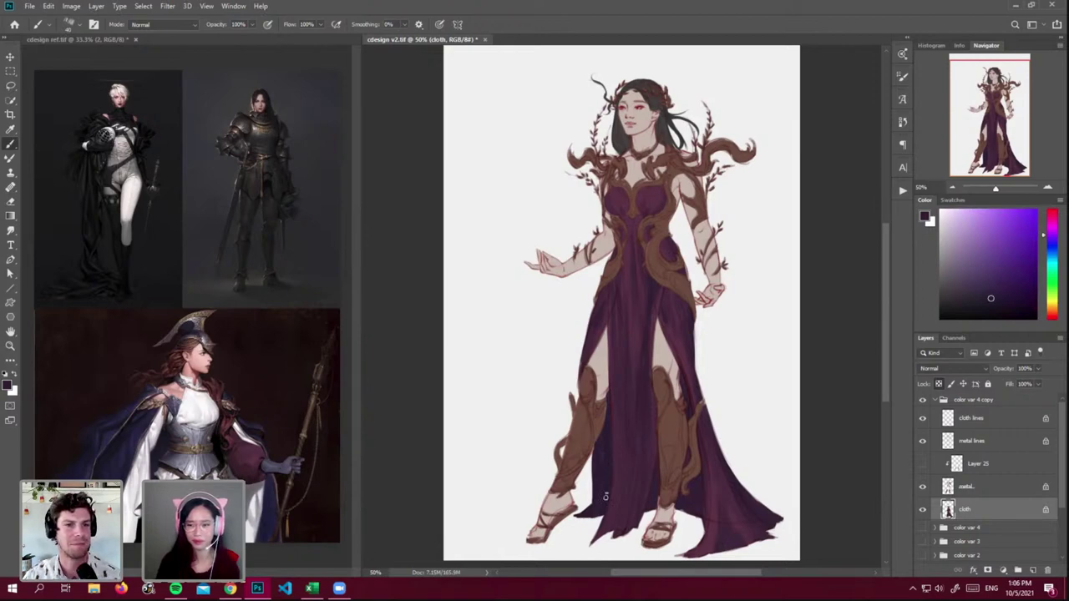
- Choose a coral red and add a new layer above the cloth layer, clipped to it
{"action": "left_click", "coordinate": [1052, 247]}
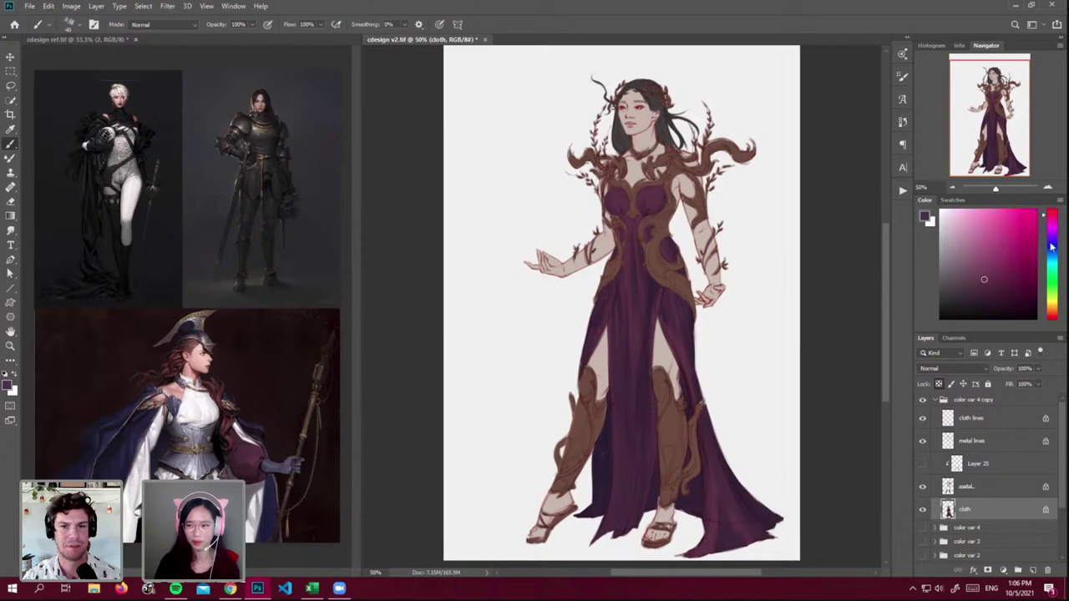
{"action": "left_click", "coordinate": [1050, 320]}
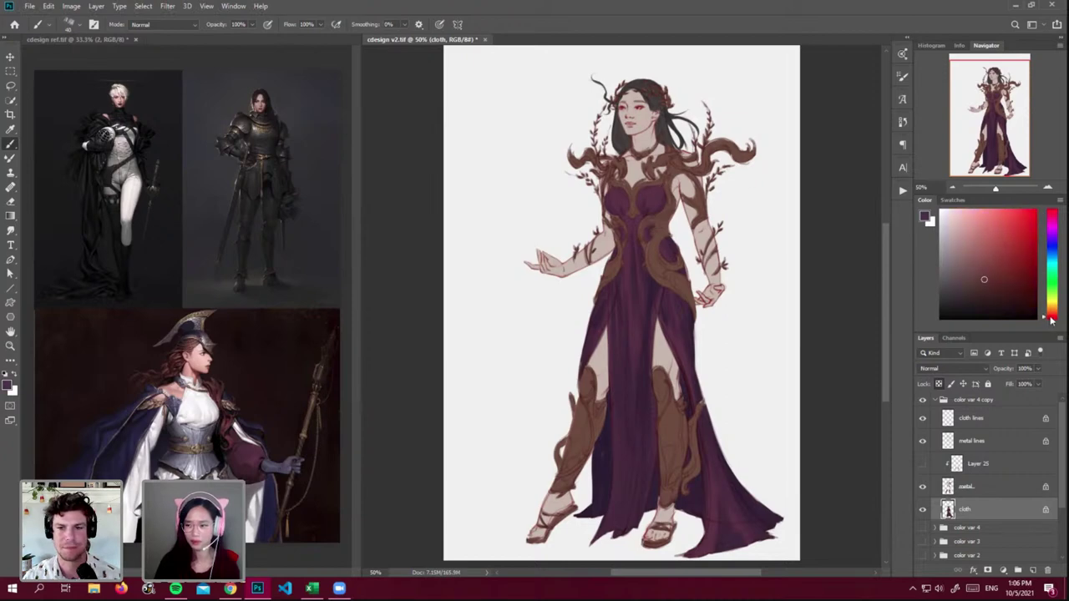
{"action": "left_click", "coordinate": [997, 227]}
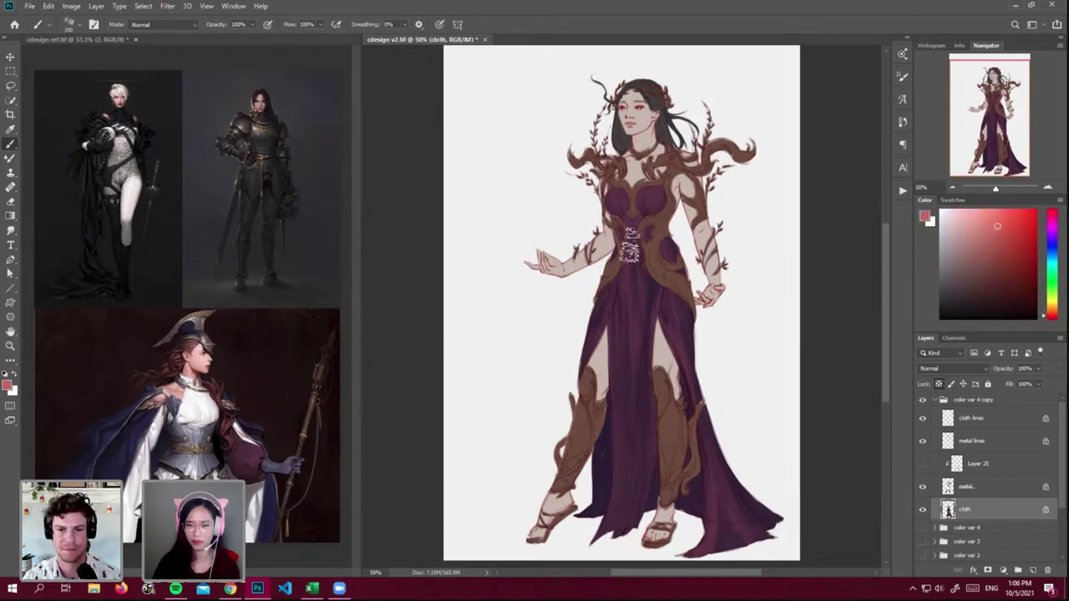
{"action": "left_click", "coordinate": [1032, 570]}
{"action": "right_click", "coordinate": [1006, 511]}
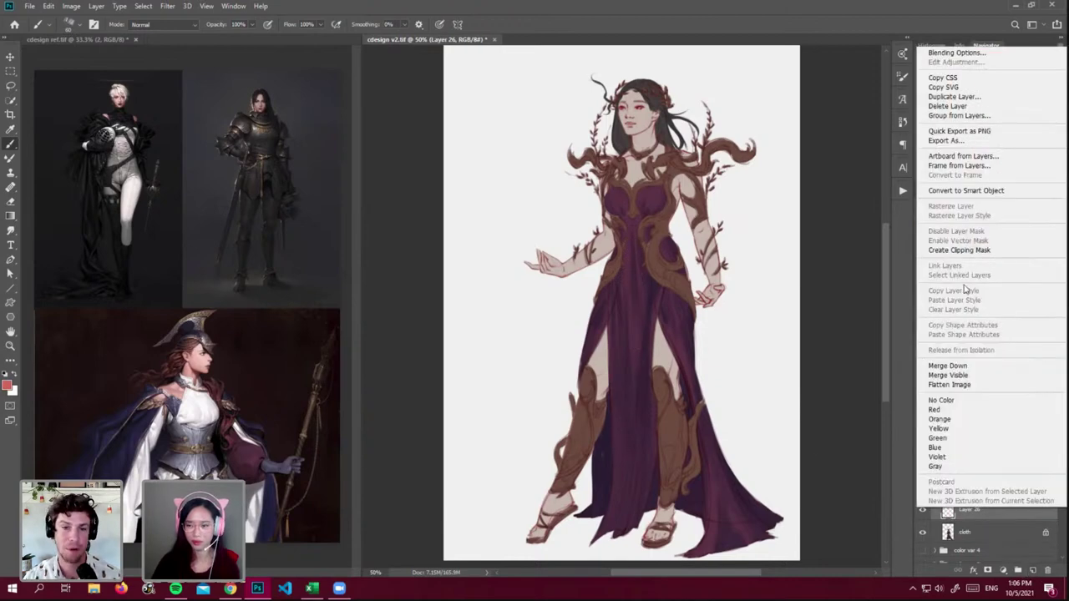
{"action": "left_click", "coordinate": [999, 254]}
{"action": "left_click", "coordinate": [997, 494]}
{"action": "left_click", "coordinate": [995, 511]}
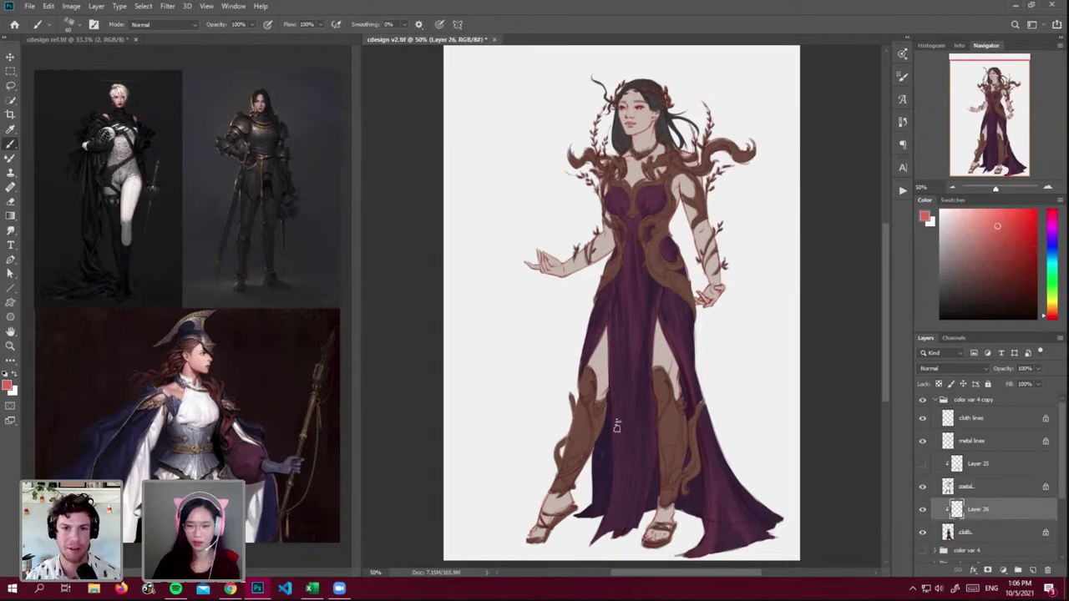
- Paint the skirt's front panel coral red from the hem up to the upper thighs
{"action": "left_click_drag", "start_coordinate": [618, 464], "coordinate": [607, 526]}
{"action": "mouse_move", "coordinate": [616, 489]}
{"action": "left_mouse_down"}
{"action": "mouse_move", "coordinate": [595, 545]}
{"action": "mouse_move", "coordinate": [612, 518]}
{"action": "mouse_move", "coordinate": [611, 530]}
{"action": "mouse_move", "coordinate": [625, 509]}
{"action": "mouse_move", "coordinate": [626, 528]}
{"action": "mouse_move", "coordinate": [637, 513]}
{"action": "mouse_move", "coordinate": [660, 403]}
{"action": "mouse_move", "coordinate": [645, 478]}
{"action": "mouse_move", "coordinate": [644, 363]}
{"action": "mouse_move", "coordinate": [629, 507]}
{"action": "mouse_move", "coordinate": [627, 379]}
{"action": "mouse_move", "coordinate": [624, 499]}
{"action": "mouse_move", "coordinate": [615, 386]}
{"action": "mouse_move", "coordinate": [620, 506]}
{"action": "mouse_move", "coordinate": [619, 400]}
{"action": "mouse_move", "coordinate": [641, 457]}
{"action": "mouse_move", "coordinate": [647, 407]}
{"action": "mouse_move", "coordinate": [630, 524]}
{"action": "mouse_move", "coordinate": [653, 429]}
{"action": "mouse_move", "coordinate": [599, 554]}
{"action": "left_mouse_up"}
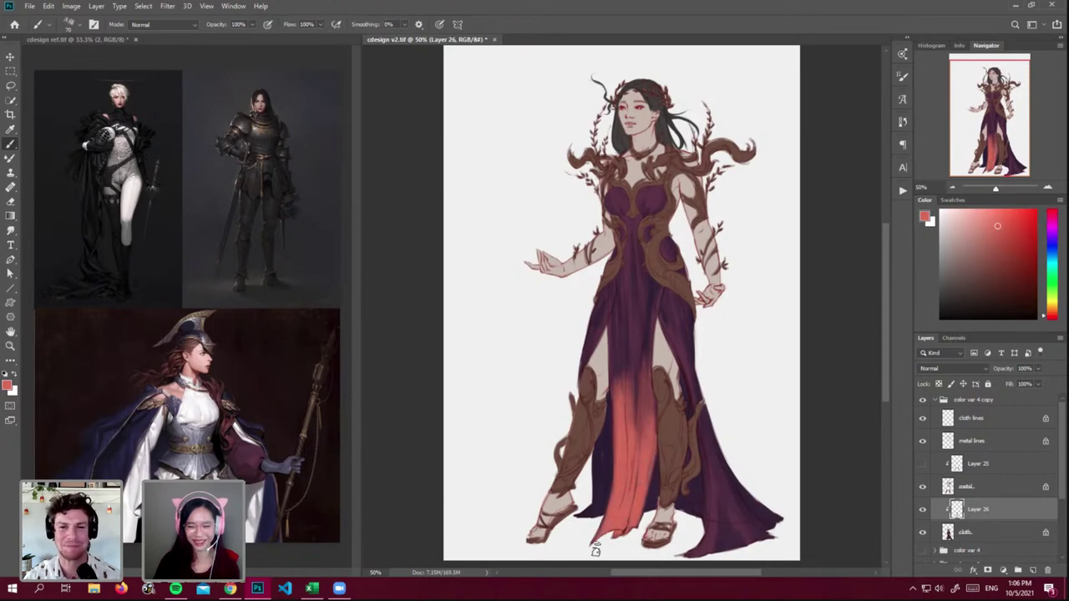
{"action": "left_click", "coordinate": [622, 414], "text": "alt"}
{"action": "mouse_move", "coordinate": [622, 414]}
{"action": "left_mouse_down"}
{"action": "mouse_move", "coordinate": [617, 346]}
{"action": "mouse_move", "coordinate": [619, 408]}
{"action": "mouse_move", "coordinate": [638, 349]}
{"action": "mouse_move", "coordinate": [647, 427]}
{"action": "mouse_move", "coordinate": [650, 278]}
{"action": "mouse_move", "coordinate": [644, 379]}
{"action": "mouse_move", "coordinate": [642, 355]}
{"action": "mouse_move", "coordinate": [617, 371]}
{"action": "mouse_move", "coordinate": [629, 290]}
{"action": "left_mouse_up"}
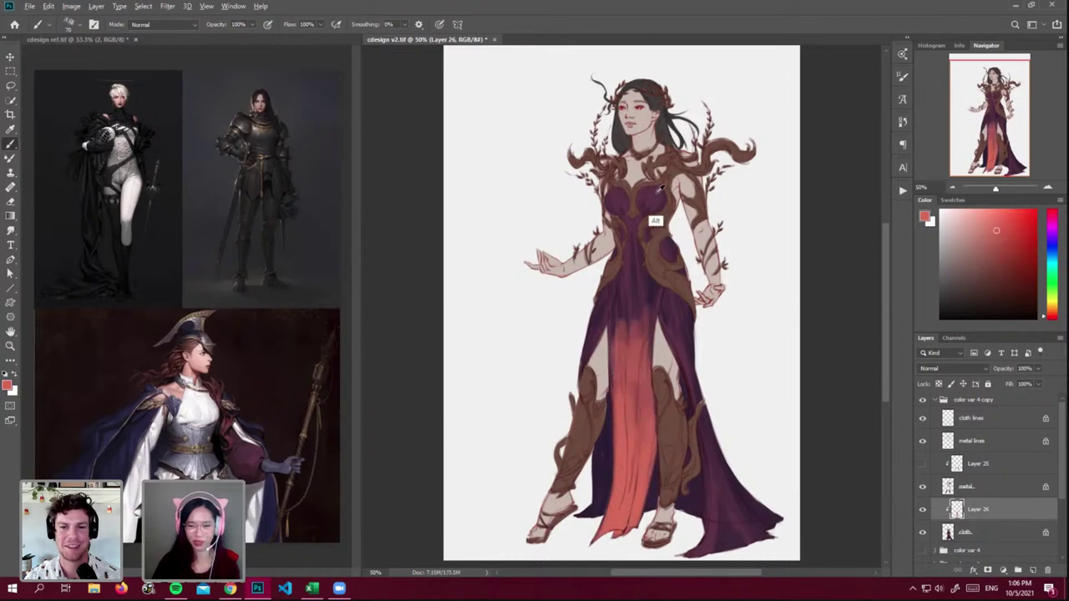
- Brush purple sampled from the bodice over the coral front panel, undoing one stroke and repainting it
{"action": "left_click", "coordinate": [654, 221], "text": "alt"}
{"action": "key", "text": "]"}
{"action": "key", "text": "]"}
{"action": "key", "text": "]"}
{"action": "key", "text": "]"}
{"action": "mouse_move", "coordinate": [625, 388]}
{"action": "left_mouse_down"}
{"action": "mouse_move", "coordinate": [631, 284]}
{"action": "mouse_move", "coordinate": [634, 393]}
{"action": "mouse_move", "coordinate": [651, 279]}
{"action": "mouse_move", "coordinate": [636, 434]}
{"action": "mouse_move", "coordinate": [612, 355]}
{"action": "mouse_move", "coordinate": [615, 415]}
{"action": "left_mouse_up"}
{"action": "left_click", "coordinate": [615, 450], "text": "alt"}
{"action": "key", "text": "ctrl+z"}
{"action": "left_click_drag", "start_coordinate": [615, 376], "coordinate": [619, 516]}
- Soften the front panel's purple-to-coral gradient with a larger brush and a sampled in-between tone
{"action": "key", "text": "]"}
{"action": "key", "text": "]"}
{"action": "key", "text": "]"}
{"action": "key", "text": "]"}
{"action": "key", "text": "]"}
{"action": "key", "text": "]"}
{"action": "key", "text": "]"}
{"action": "key", "text": "]"}
{"action": "key", "text": "]"}
{"action": "key", "text": "]"}
{"action": "mouse_move", "coordinate": [626, 336]}
{"action": "left_mouse_down"}
{"action": "mouse_move", "coordinate": [631, 482]}
{"action": "mouse_move", "coordinate": [635, 271]}
{"action": "mouse_move", "coordinate": [631, 422]}
{"action": "left_mouse_up"}
{"action": "left_click", "coordinate": [637, 317], "text": "alt"}
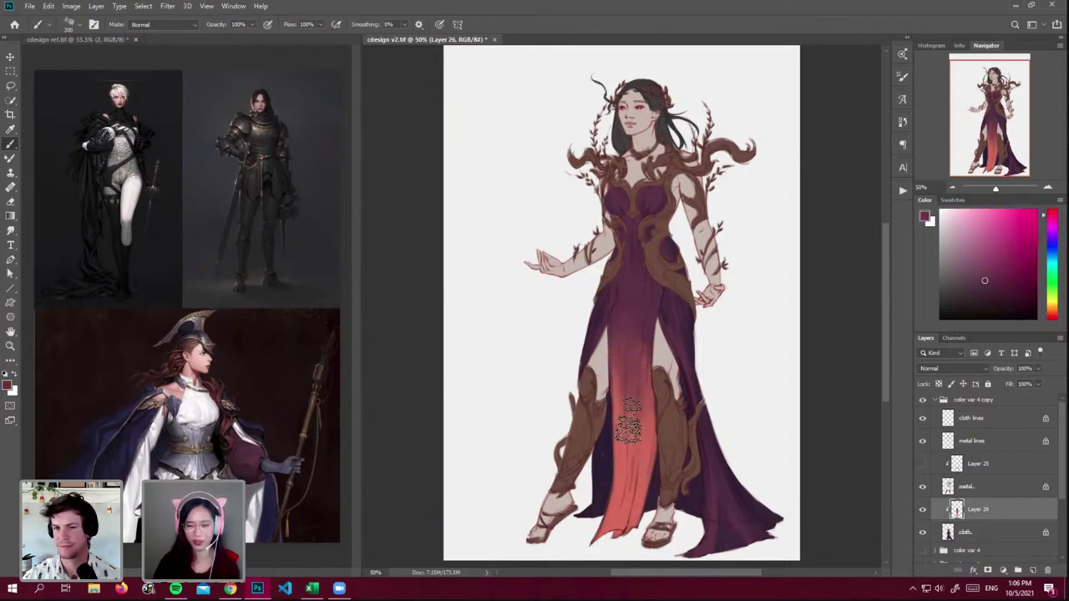
- Darken the bodice and waist with sampled dark purple and blend it down into the upper skirt
{"action": "left_click", "coordinate": [665, 246], "text": "alt"}
{"action": "mouse_move", "coordinate": [665, 247]}
{"action": "left_mouse_down"}
{"action": "mouse_move", "coordinate": [621, 208]}
{"action": "mouse_move", "coordinate": [656, 198]}
{"action": "mouse_move", "coordinate": [634, 221]}
{"action": "mouse_move", "coordinate": [629, 275]}
{"action": "left_mouse_up"}
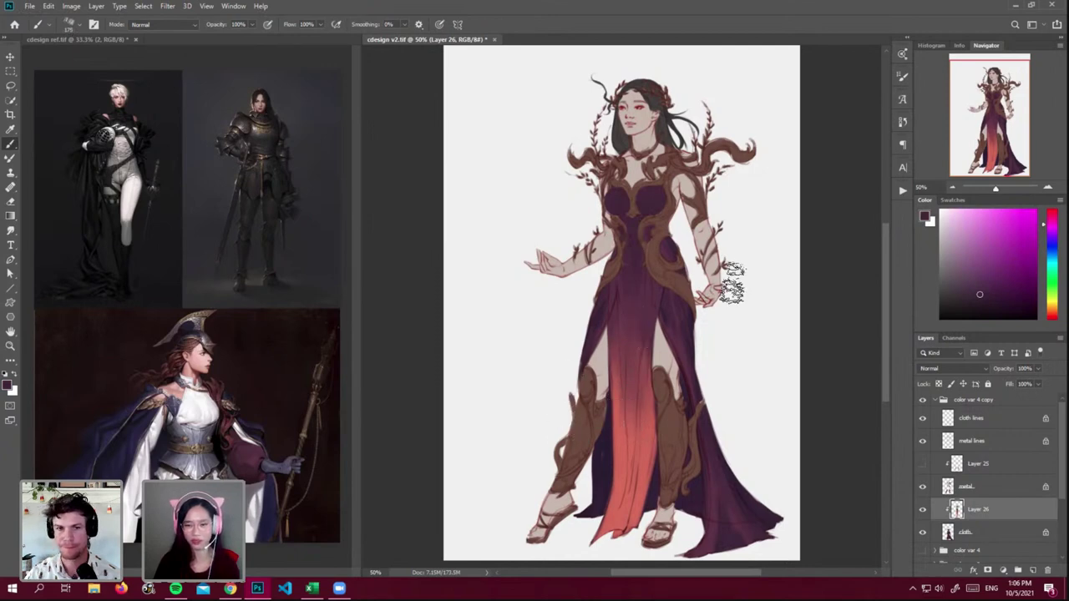
{"action": "left_click", "coordinate": [659, 288], "text": "alt"}
{"action": "left_click", "coordinate": [659, 292], "text": "alt"}
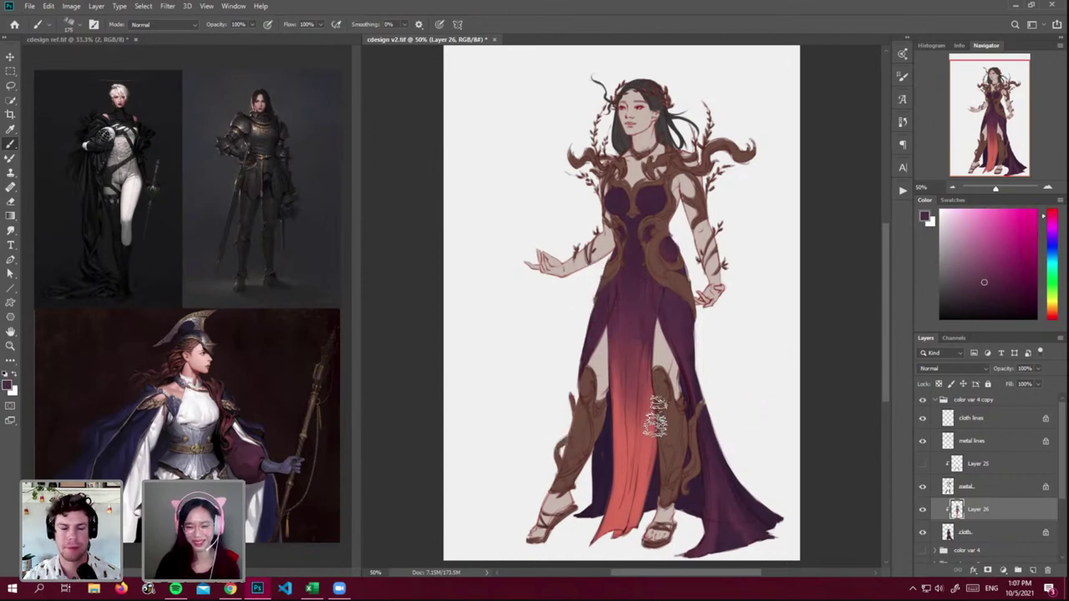
- Paint the trailing side panel and the outer edges of the skirt at both thighs in the sampled coral red
{"action": "left_click", "coordinate": [625, 494], "text": "alt"}
{"action": "mouse_move", "coordinate": [715, 409]}
{"action": "left_mouse_down"}
{"action": "mouse_move", "coordinate": [685, 319]}
{"action": "mouse_move", "coordinate": [732, 455]}
{"action": "mouse_move", "coordinate": [697, 354]}
{"action": "mouse_move", "coordinate": [734, 504]}
{"action": "mouse_move", "coordinate": [713, 416]}
{"action": "mouse_move", "coordinate": [728, 530]}
{"action": "mouse_move", "coordinate": [718, 434]}
{"action": "mouse_move", "coordinate": [718, 538]}
{"action": "mouse_move", "coordinate": [697, 547]}
{"action": "mouse_move", "coordinate": [706, 551]}
{"action": "mouse_move", "coordinate": [668, 555]}
{"action": "mouse_move", "coordinate": [736, 509]}
{"action": "mouse_move", "coordinate": [725, 487]}
{"action": "mouse_move", "coordinate": [770, 506]}
{"action": "mouse_move", "coordinate": [781, 527]}
{"action": "mouse_move", "coordinate": [763, 521]}
{"action": "mouse_move", "coordinate": [774, 557]}
{"action": "left_mouse_up"}
{"action": "key", "text": "ctrl+z"}
{"action": "mouse_move", "coordinate": [717, 355]}
{"action": "left_mouse_down"}
{"action": "mouse_move", "coordinate": [680, 344]}
{"action": "mouse_move", "coordinate": [661, 296]}
{"action": "mouse_move", "coordinate": [690, 349]}
{"action": "left_mouse_up"}
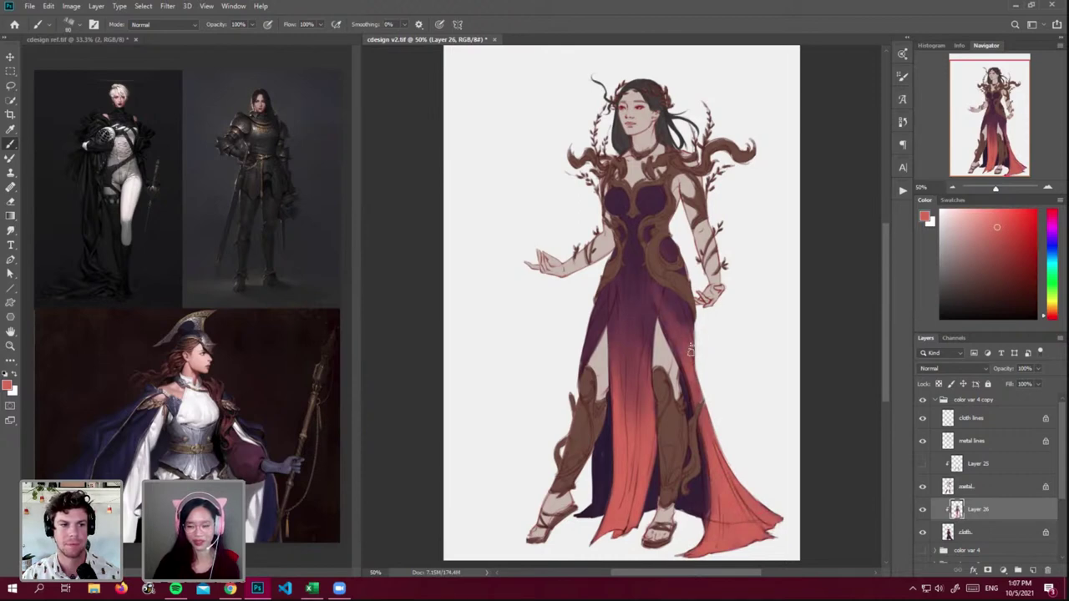
{"action": "mouse_move", "coordinate": [603, 324]}
{"action": "left_mouse_down"}
{"action": "mouse_move", "coordinate": [583, 372]}
{"action": "mouse_move", "coordinate": [585, 348]}
{"action": "left_mouse_up"}
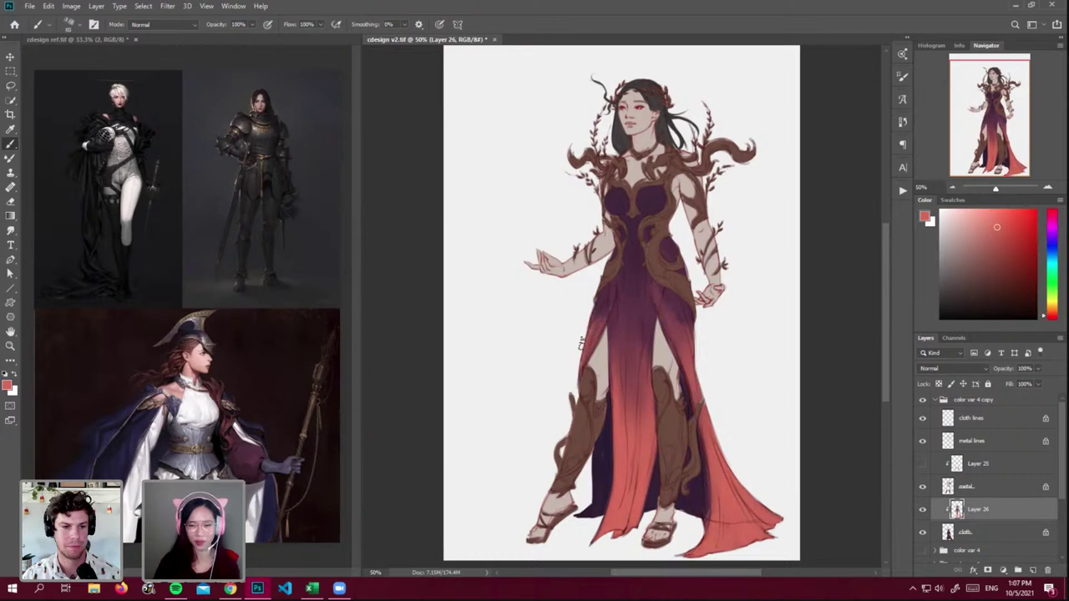
- Smooth the colour transitions on the front panel and side panel with purple, rose and coral tones sampled from the skirt
{"action": "left_click", "coordinate": [633, 306], "text": "alt"}
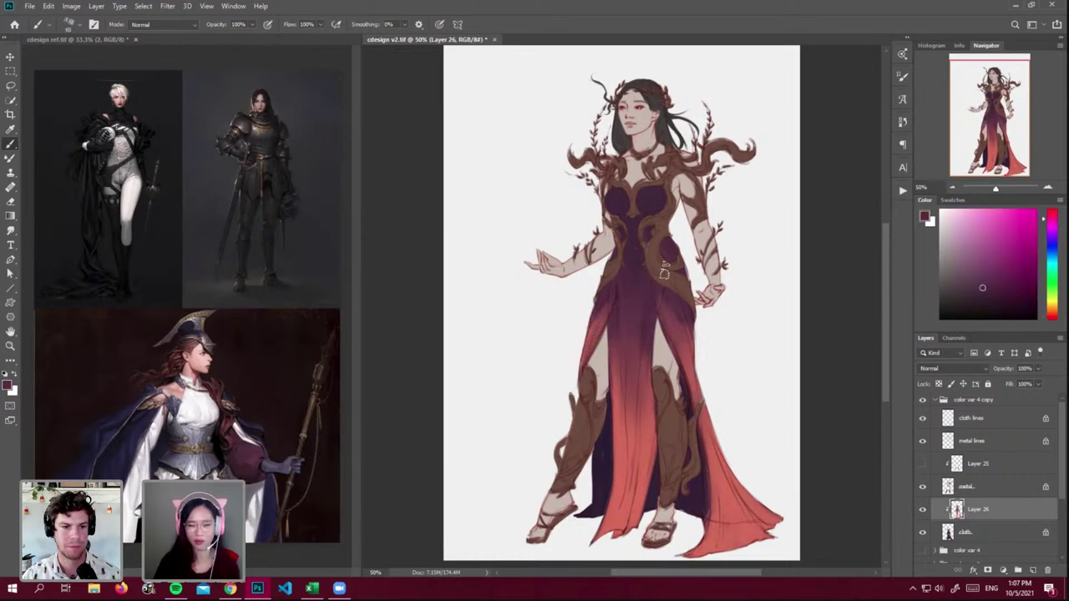
{"action": "left_click", "coordinate": [634, 338], "text": "alt"}
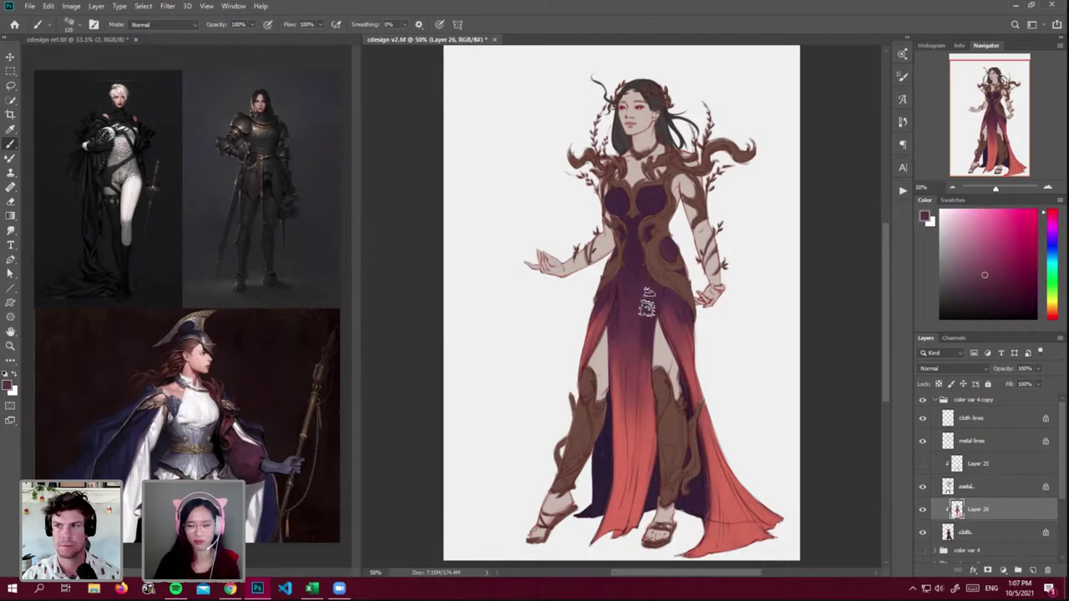
{"action": "left_click", "coordinate": [631, 410], "text": "alt"}
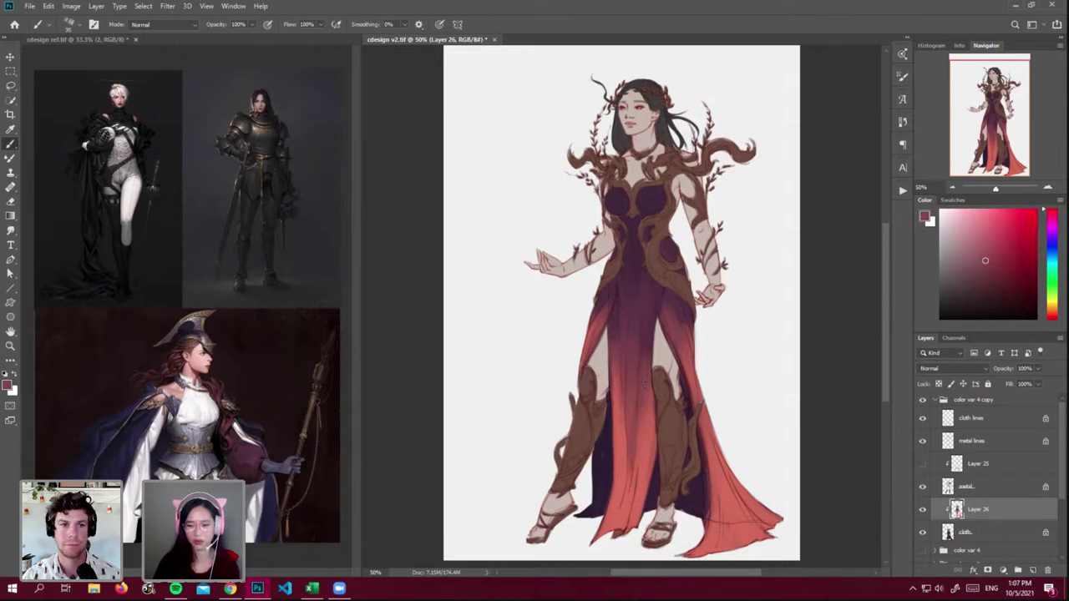
{"action": "left_click", "coordinate": [649, 464], "text": "alt"}
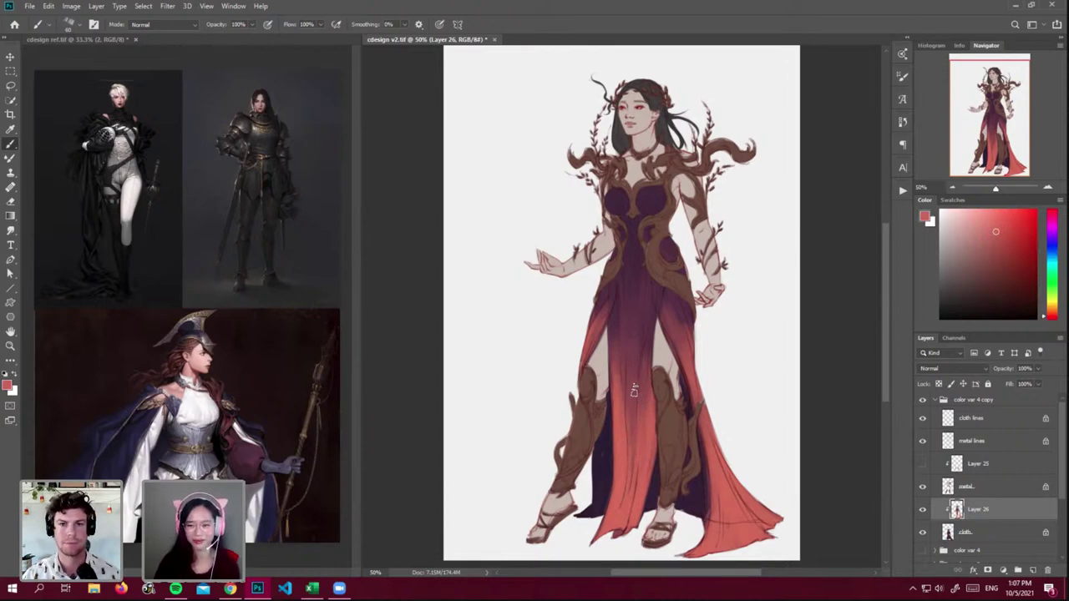
{"action": "left_click", "coordinate": [673, 325], "text": "alt"}
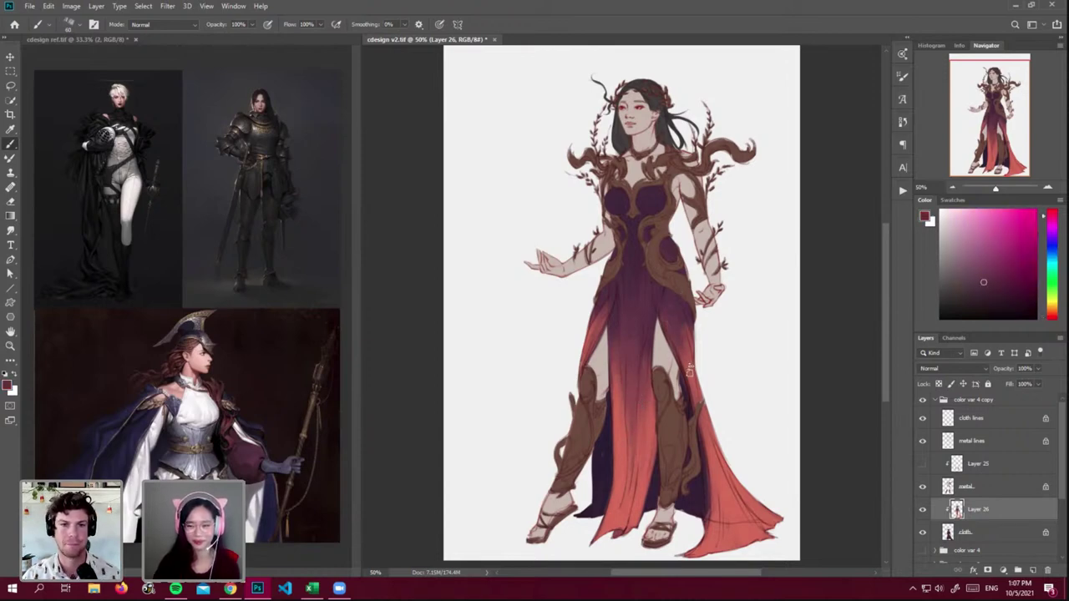
- Streak rose red up the front panel to the waist and blend it back with sampled purple
{"action": "left_click", "coordinate": [649, 404], "text": "alt"}
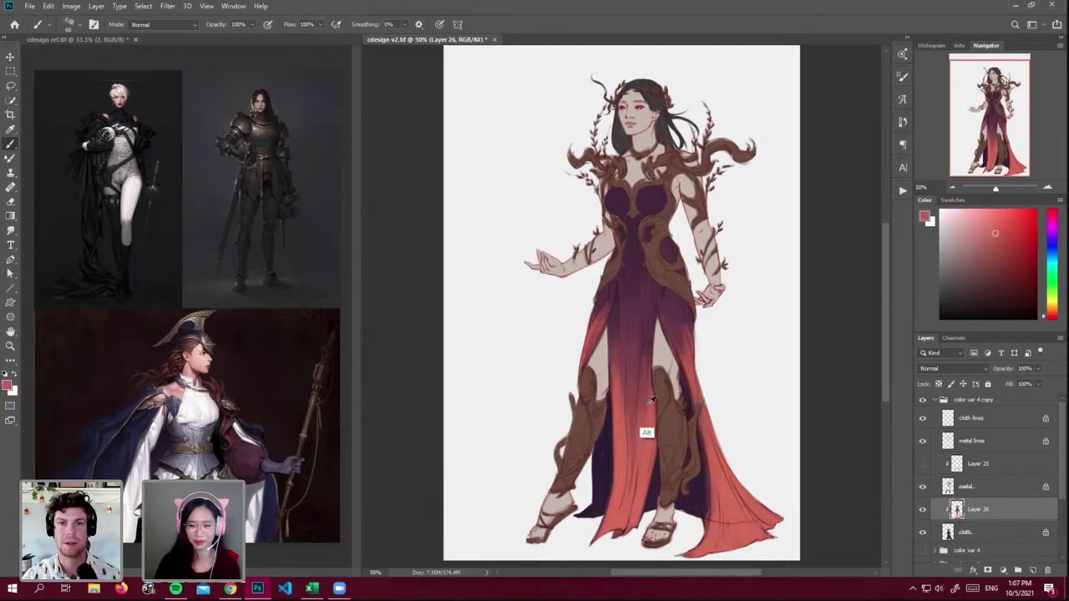
{"action": "left_click_drag", "start_coordinate": [656, 282], "coordinate": [640, 406]}
{"action": "left_click_drag", "start_coordinate": [637, 321], "coordinate": [626, 430]}
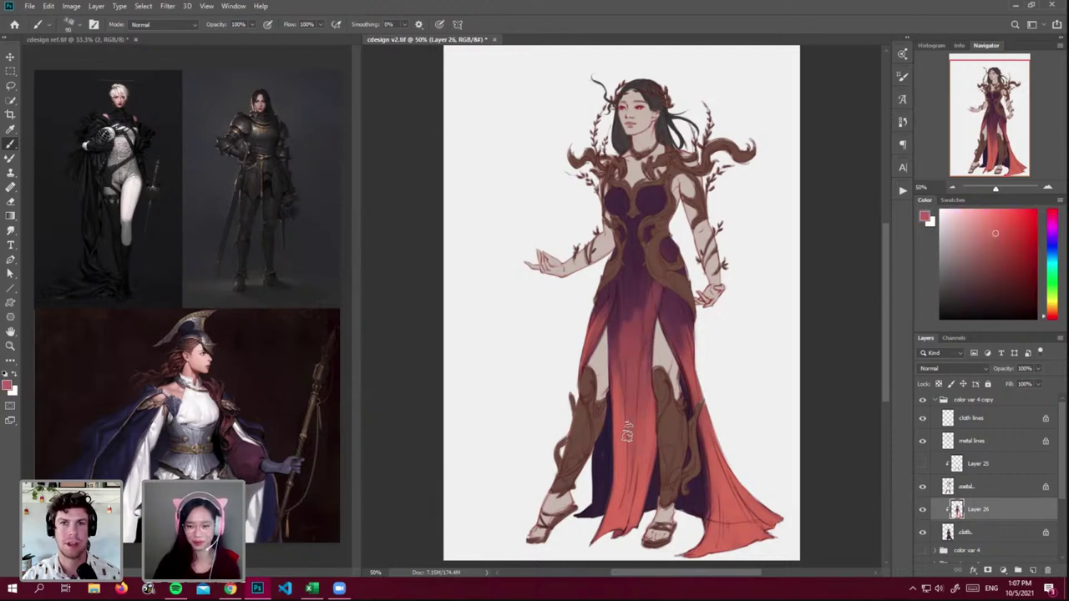
{"action": "left_click", "coordinate": [676, 346], "text": "alt"}
{"action": "left_click_drag", "start_coordinate": [655, 283], "coordinate": [642, 357]}
{"action": "mouse_move", "coordinate": [640, 302]}
{"action": "left_mouse_down"}
{"action": "mouse_move", "coordinate": [635, 368]}
{"action": "mouse_move", "coordinate": [622, 376]}
{"action": "mouse_move", "coordinate": [639, 414]}
{"action": "left_mouse_up"}
{"action": "left_click", "coordinate": [630, 395], "text": "alt"}
{"action": "left_click_drag", "start_coordinate": [642, 363], "coordinate": [643, 436]}
- Refine the front panel's gradient from dark purple at the waist to coral at the hem with sampled tones
{"action": "left_click", "coordinate": [696, 360], "text": "alt"}
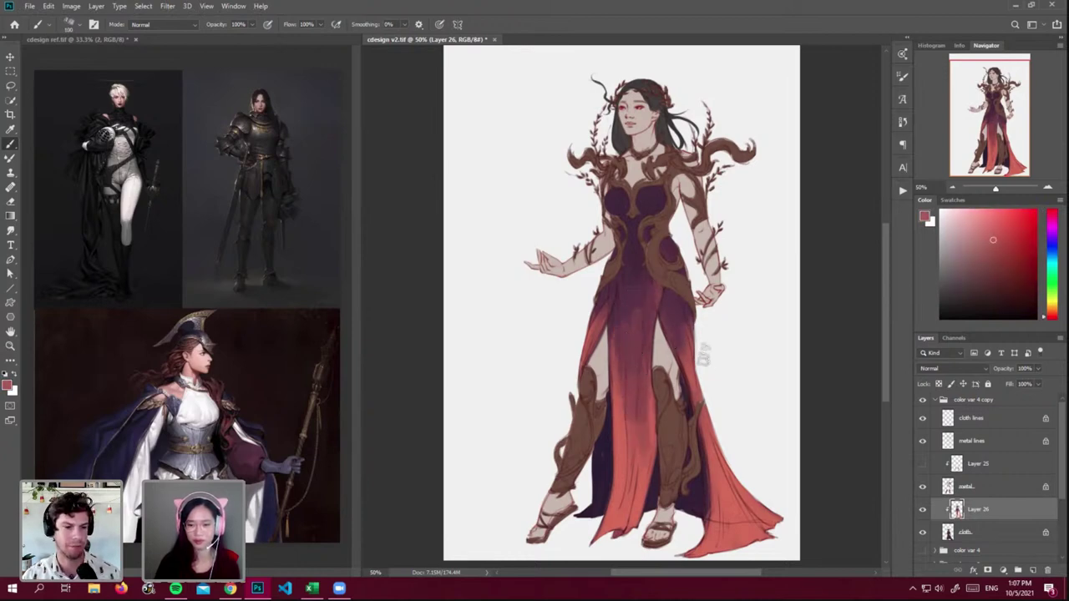
{"action": "left_click", "coordinate": [633, 282], "text": "alt"}
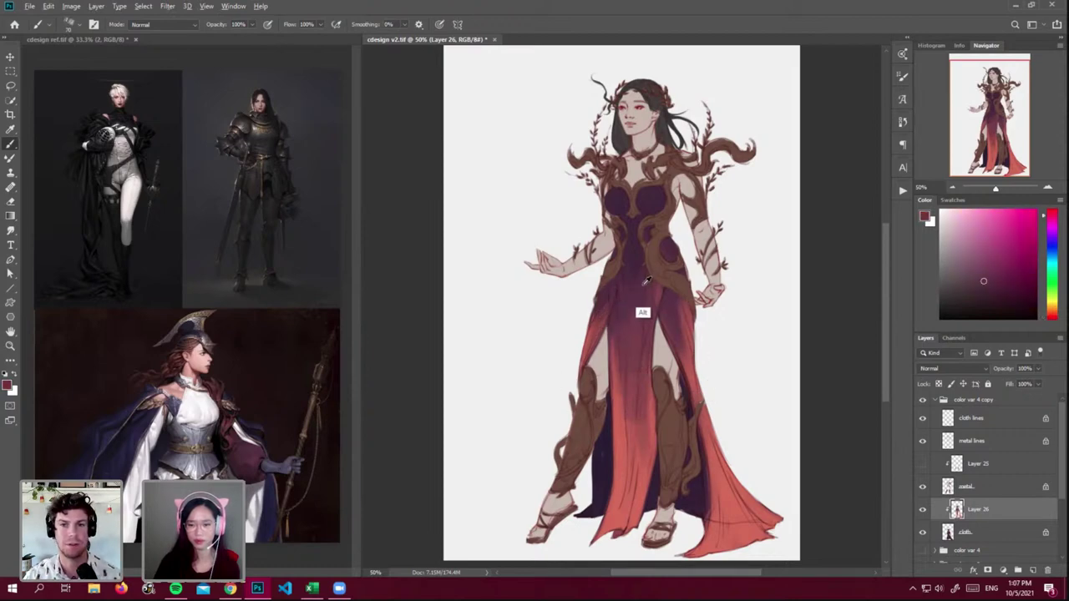
{"action": "left_click", "coordinate": [632, 310], "text": "alt"}
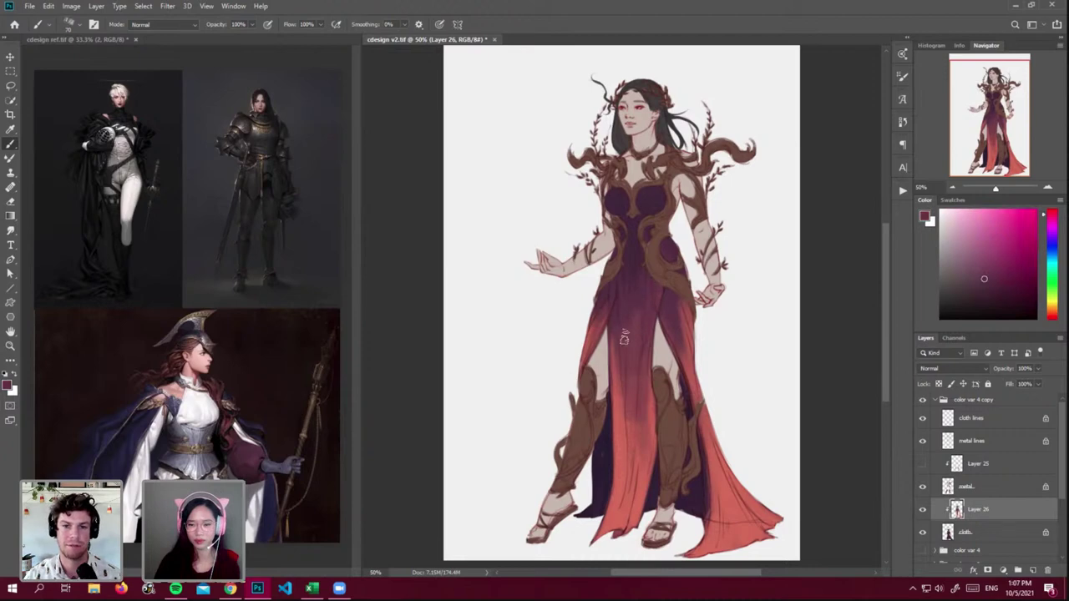
{"action": "left_click", "coordinate": [648, 231], "text": "alt"}
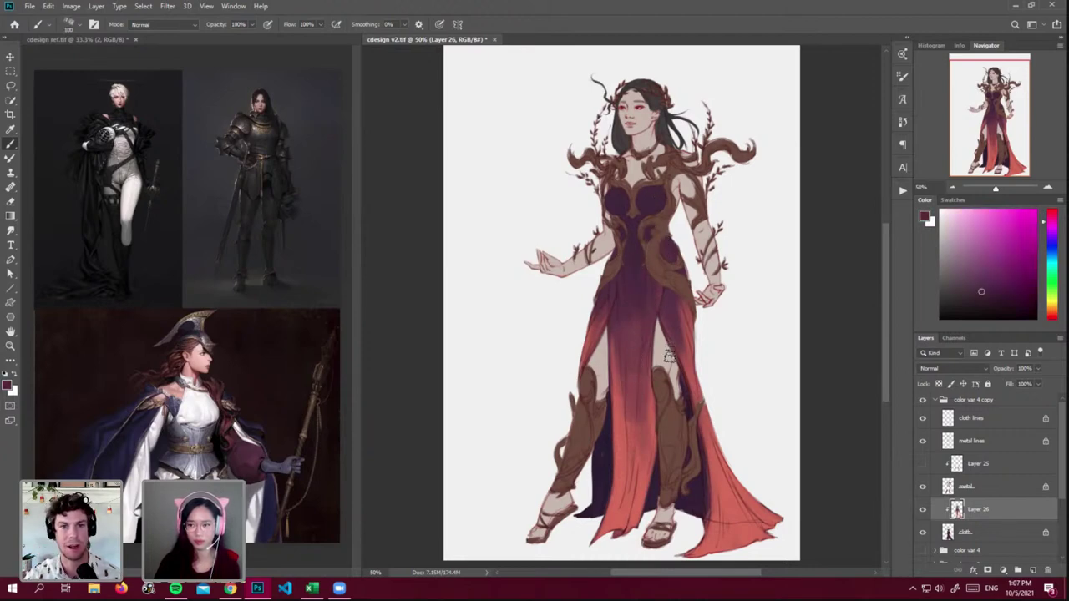
{"action": "left_click", "coordinate": [645, 434], "text": "alt"}
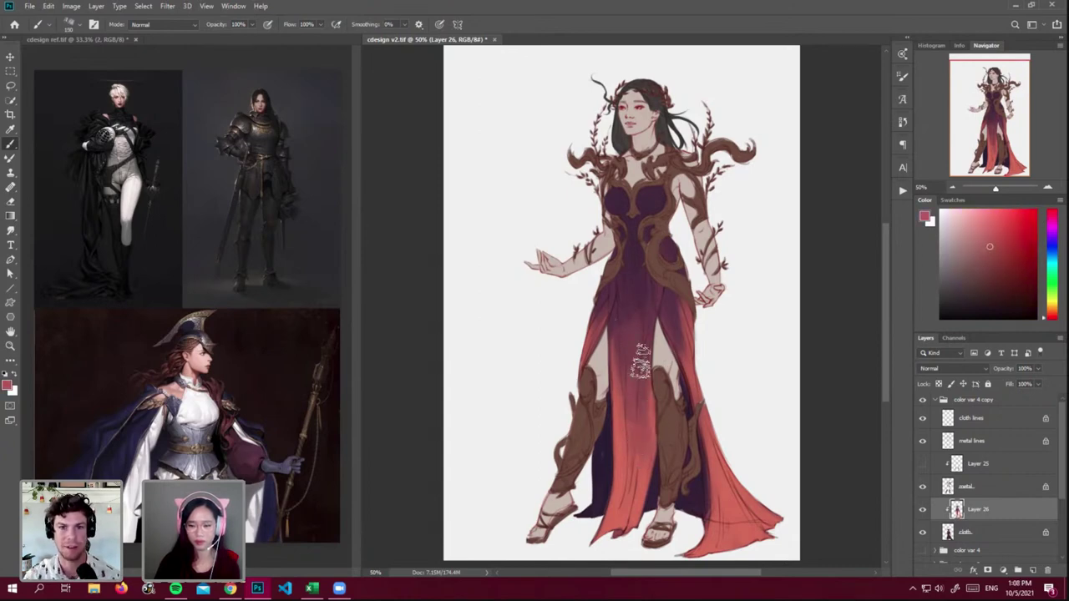
{"action": "left_click", "coordinate": [625, 534], "text": "alt"}
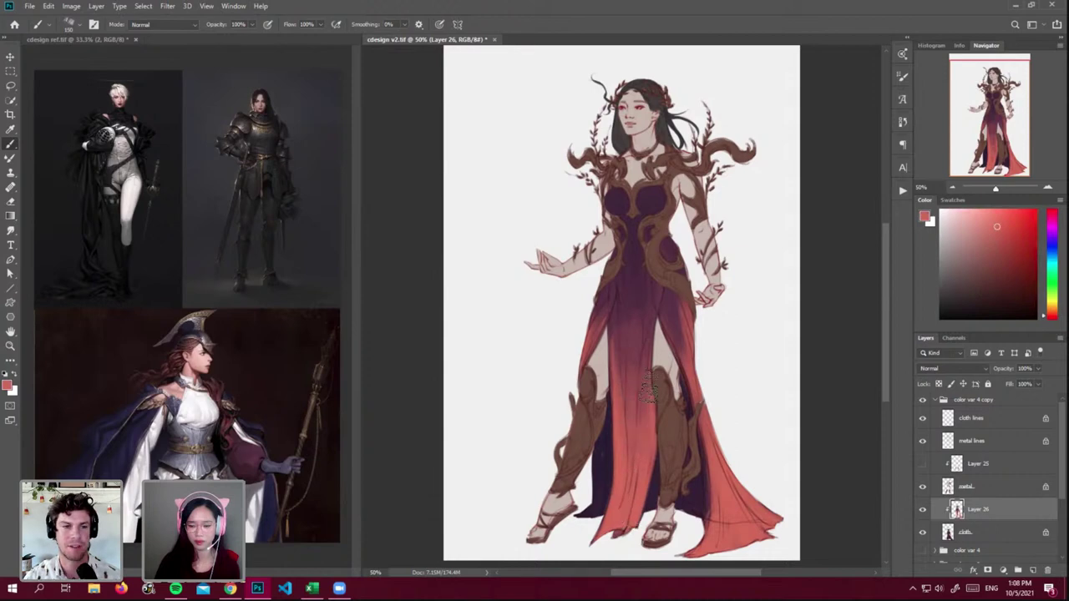
- Paint the inset panels of both greaves crimson red on the metal layer of the color var 4 copy group
{"action": "left_click", "coordinate": [981, 488]}
{"action": "left_click", "coordinate": [671, 303], "text": "alt"}
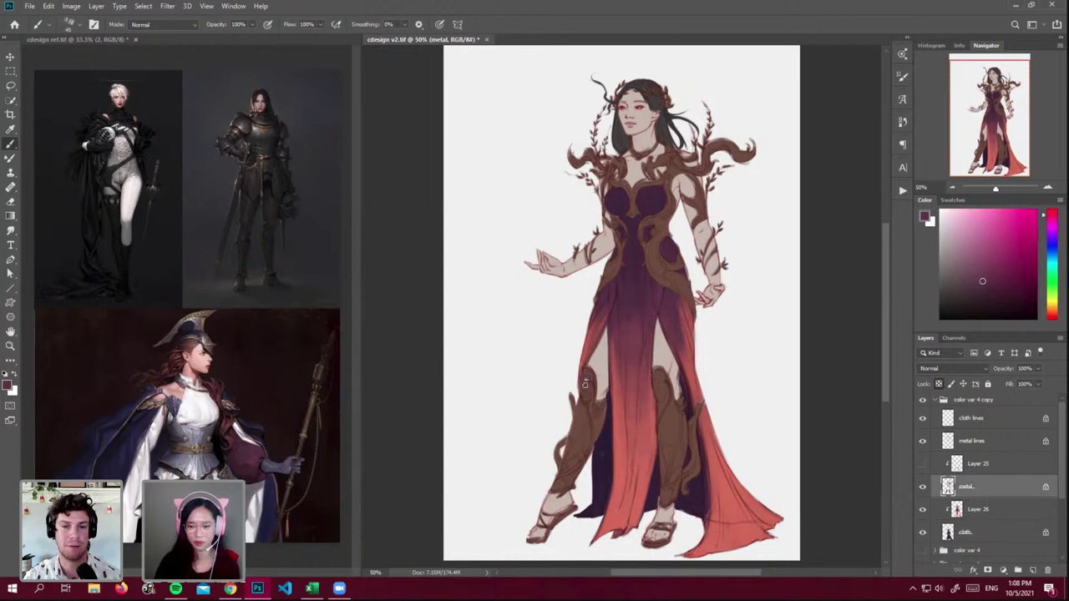
{"action": "left_click", "coordinate": [652, 428], "text": "alt"}
{"action": "left_click", "coordinate": [694, 352], "text": "alt"}
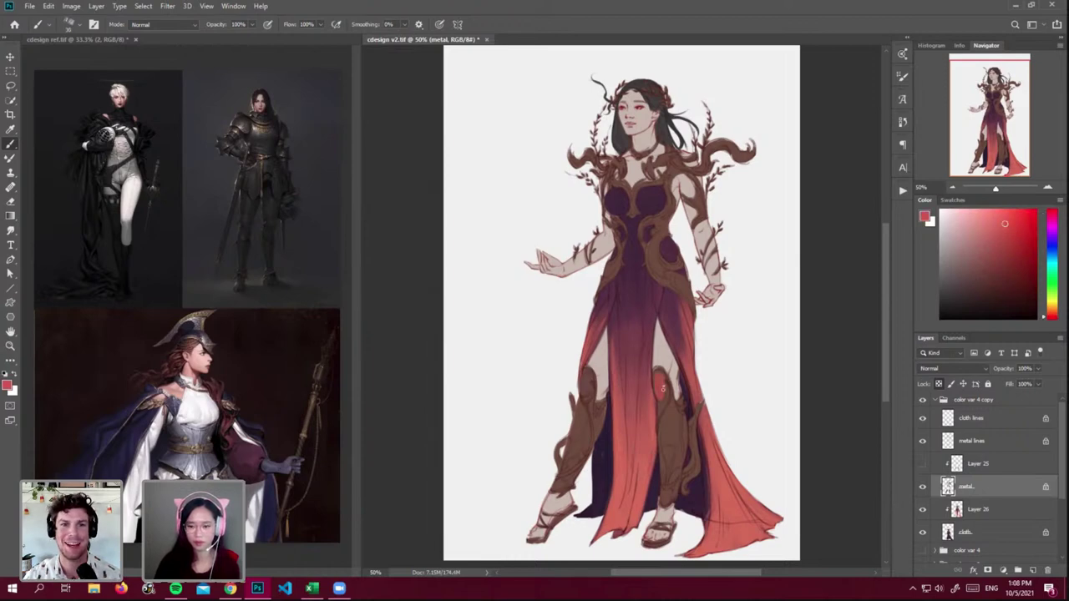
{"action": "key", "text": "ctrl+z"}
{"action": "left_click", "coordinate": [1047, 320]}
{"action": "left_click", "coordinate": [1005, 234]}
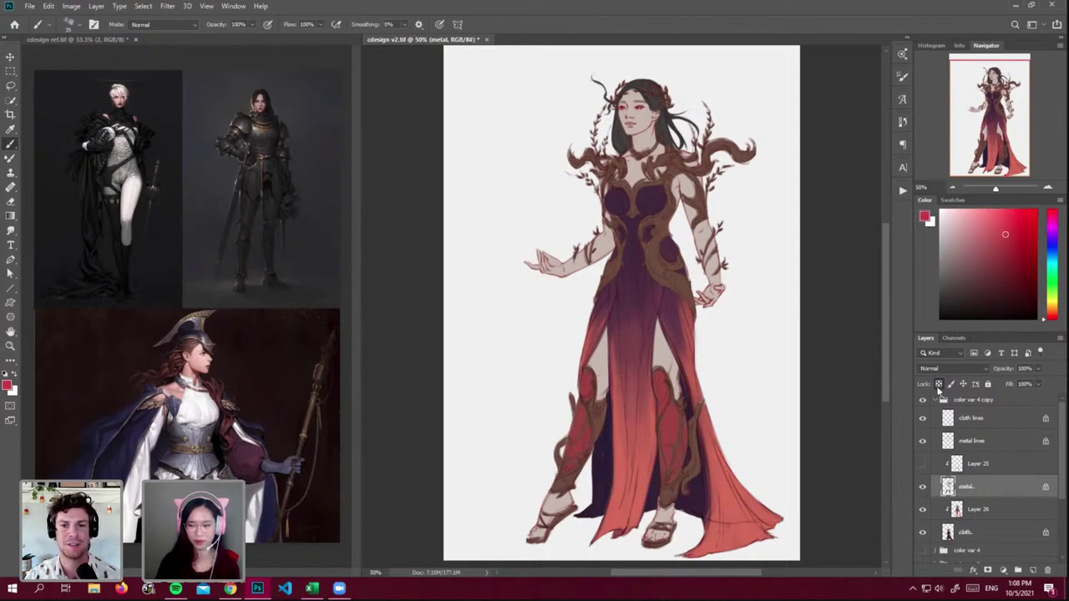
{"action": "left_click", "coordinate": [1021, 253]}
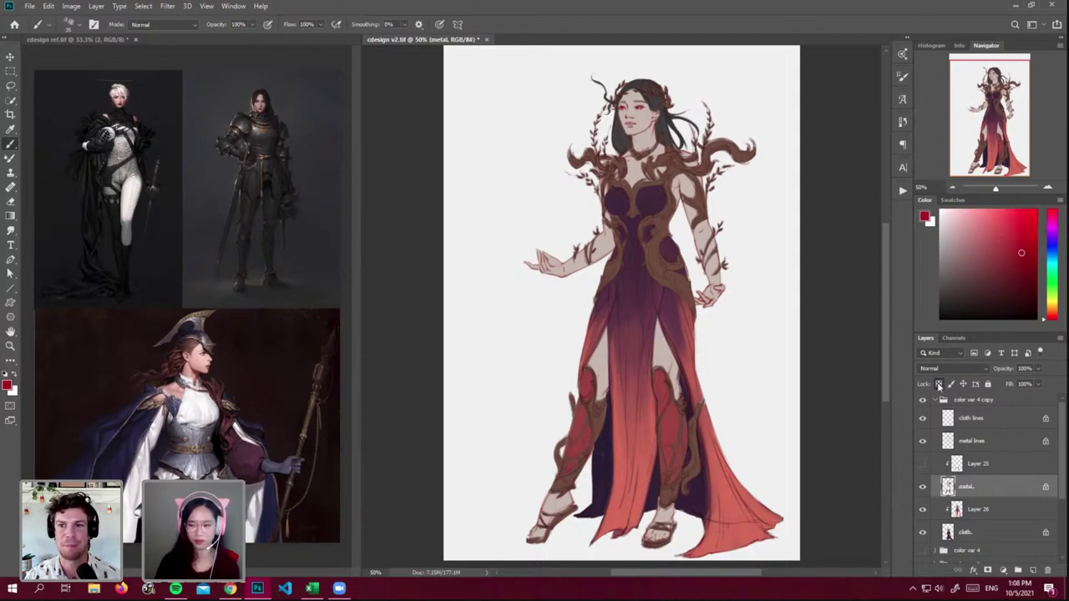
{"action": "key", "text": "slash"}
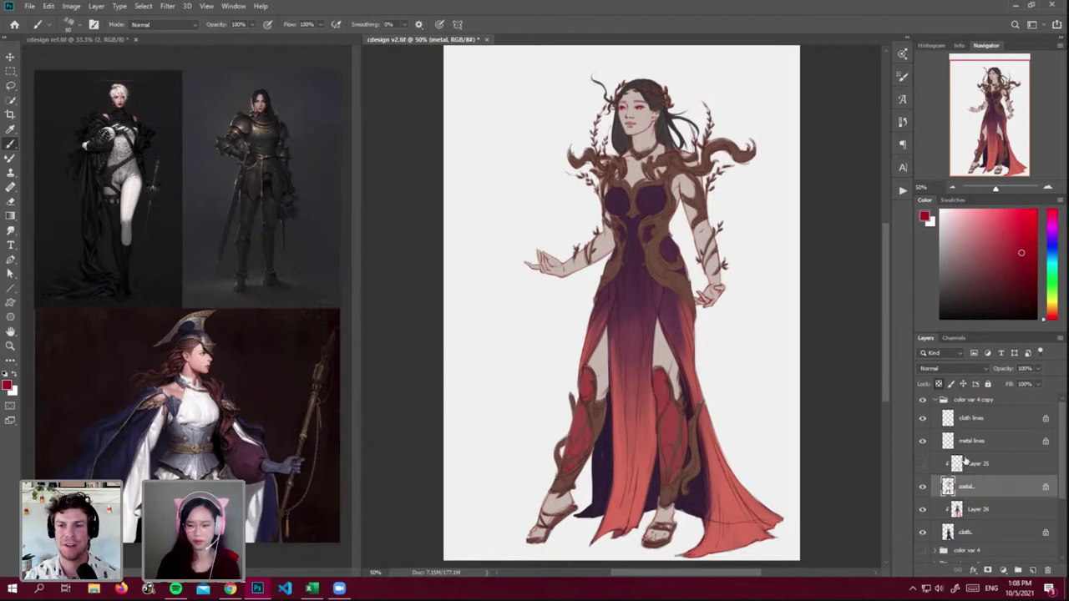
- Delete the hidden Layer 25 clipped above the metal layer
{"action": "left_click", "coordinate": [923, 464]}
{"action": "left_click", "coordinate": [922, 465]}
{"action": "left_click_drag", "start_coordinate": [986, 464], "coordinate": [1047, 570]}
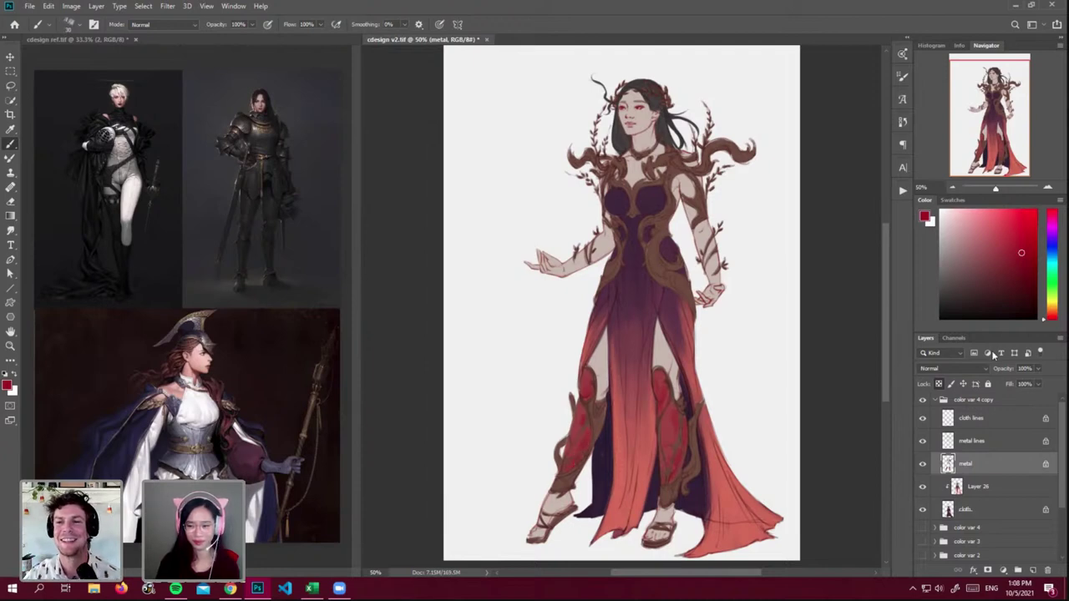
- Paint the choker and the waist and hip armour's inset panels red, and tint the shoulder armour with lighter tan brown
{"action": "left_click", "coordinate": [981, 290]}
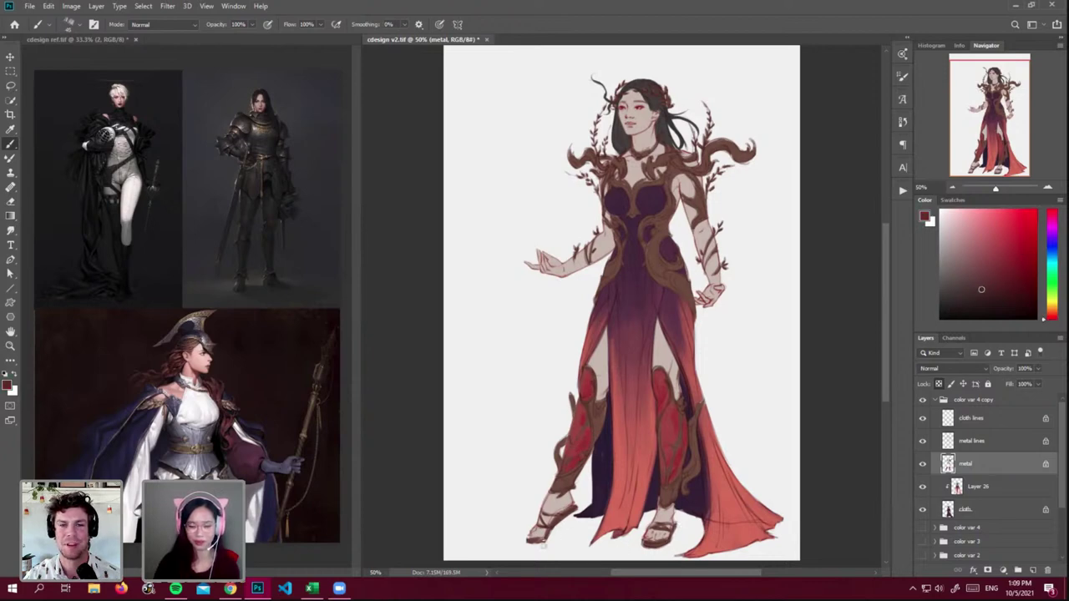
{"action": "left_click", "coordinate": [675, 405], "text": "alt"}
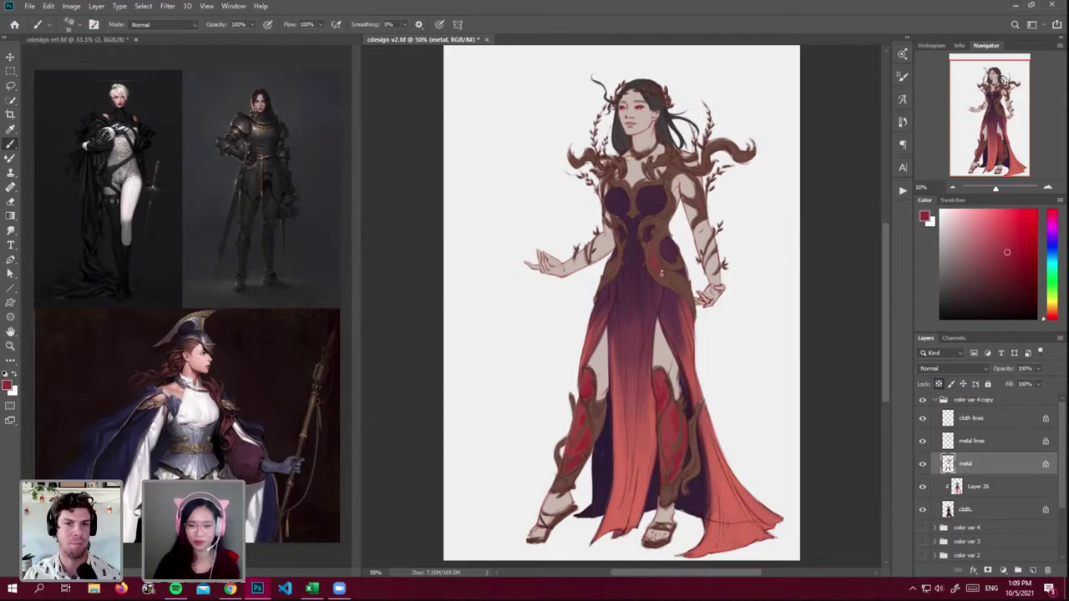
{"action": "left_click", "coordinate": [664, 249], "text": "alt"}
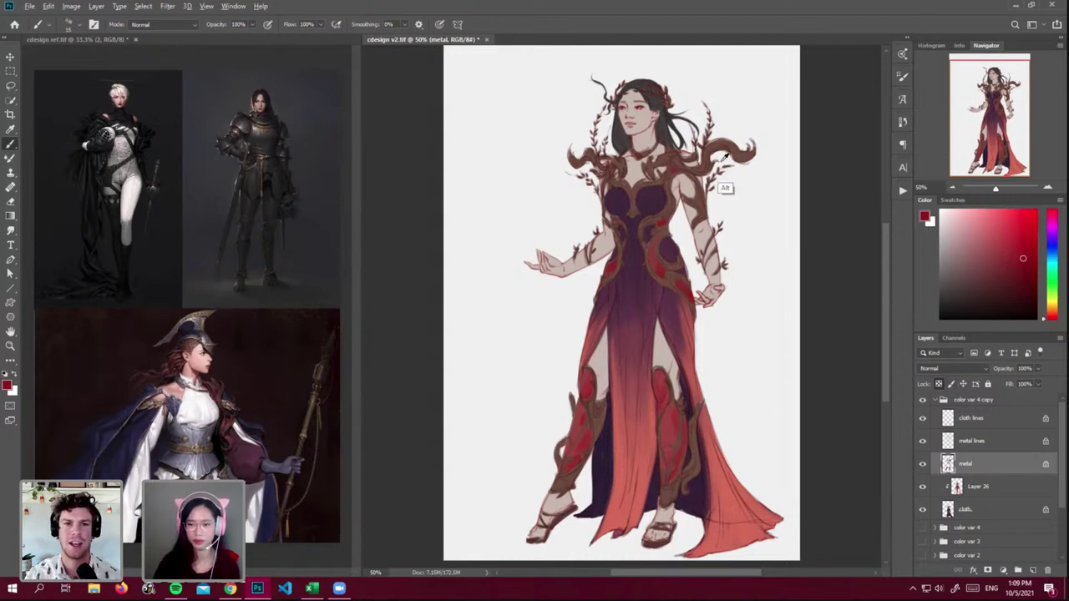
{"action": "left_click", "coordinate": [740, 146], "text": "alt"}
{"action": "left_click", "coordinate": [974, 252]}
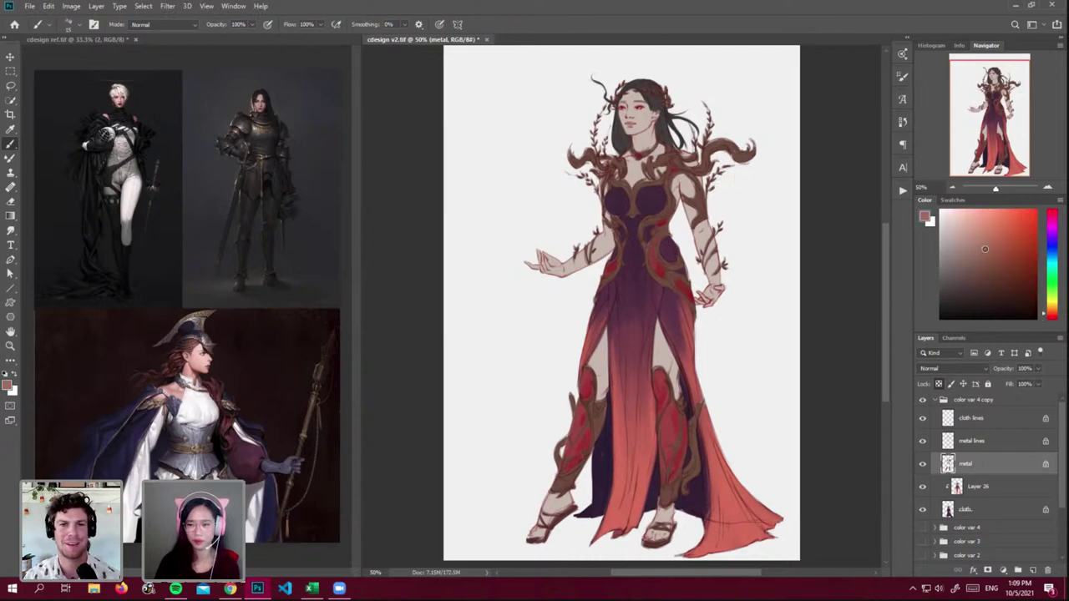
{"action": "left_click", "coordinate": [1048, 309]}
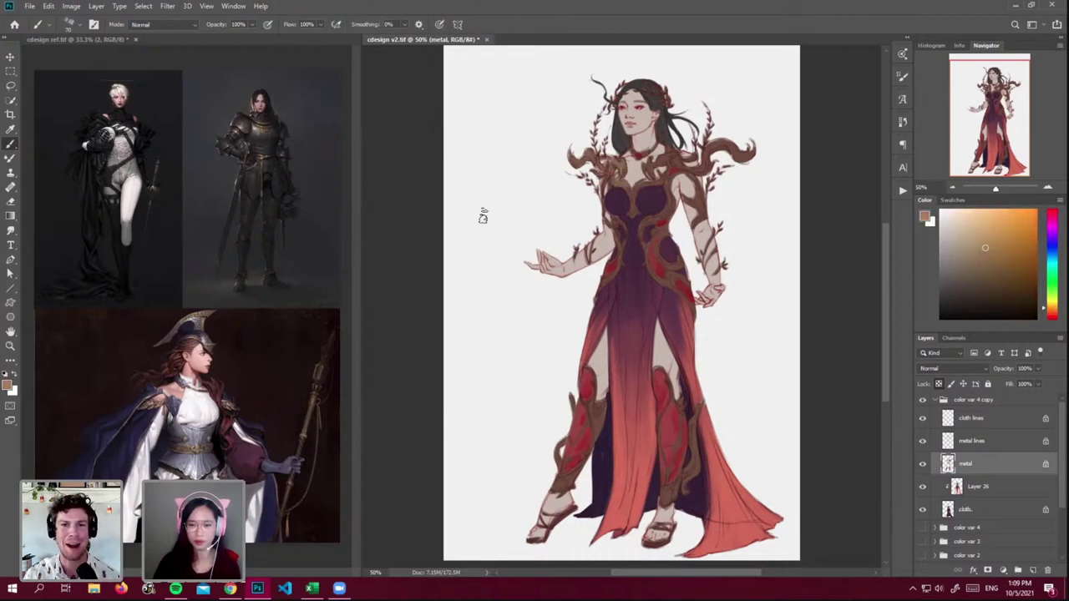
- Brighten the metal layer with a Brightness/Contrast adjustment at brightness 31
{"action": "left_click", "coordinate": [71, 6]}
{"action": "mouse_move", "coordinate": [125, 36]}
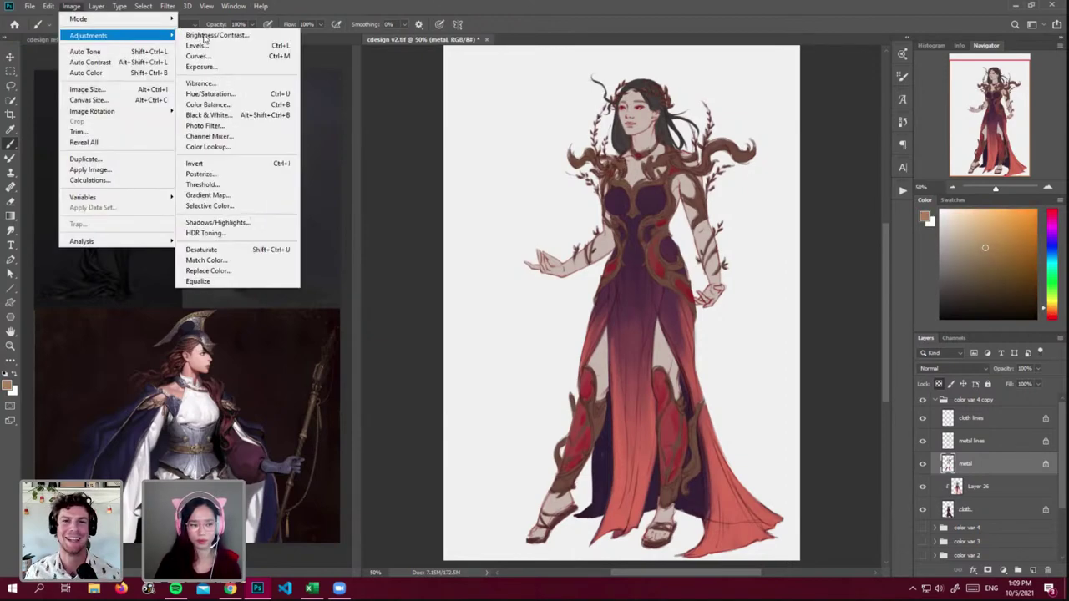
{"action": "left_click", "coordinate": [204, 36]}
{"action": "left_click_drag", "start_coordinate": [178, 226], "coordinate": [165, 228]}
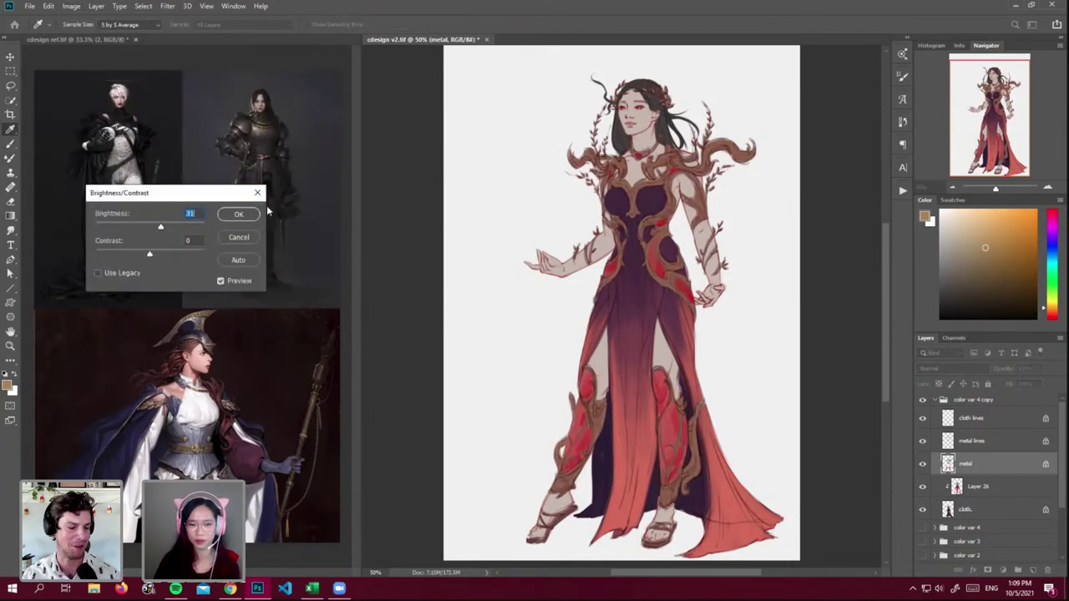
{"action": "left_click", "coordinate": [246, 215]}
{"action": "key", "text": "b"}
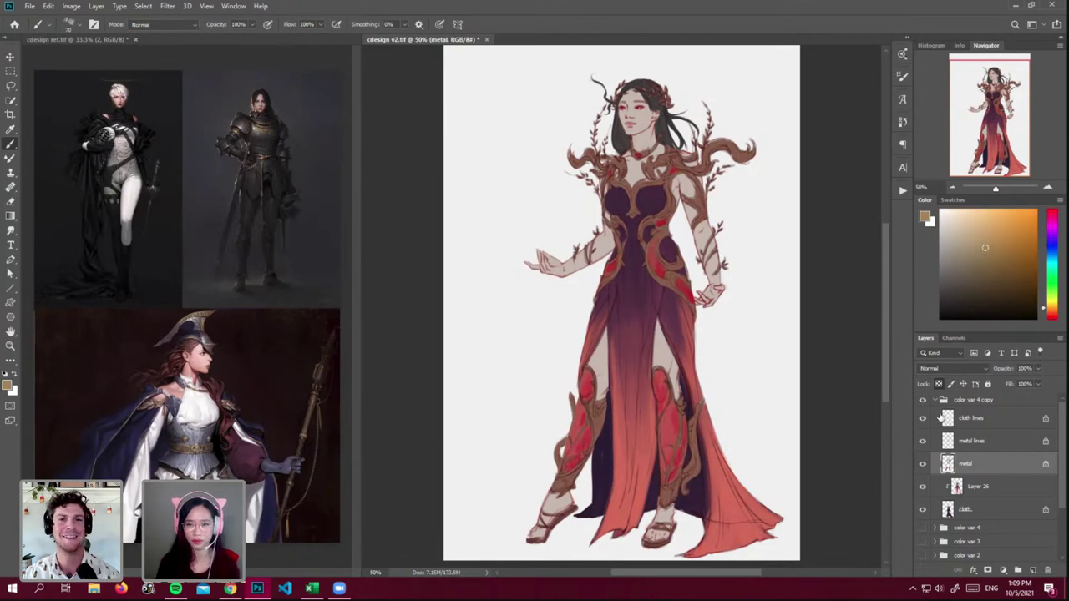
- Blend the front skirt panel's gradient on Layer 26 with a large Soft Round Textured brush in sampled plum and rose tones
{"action": "left_click", "coordinate": [972, 447]}
{"action": "left_click", "coordinate": [980, 487]}
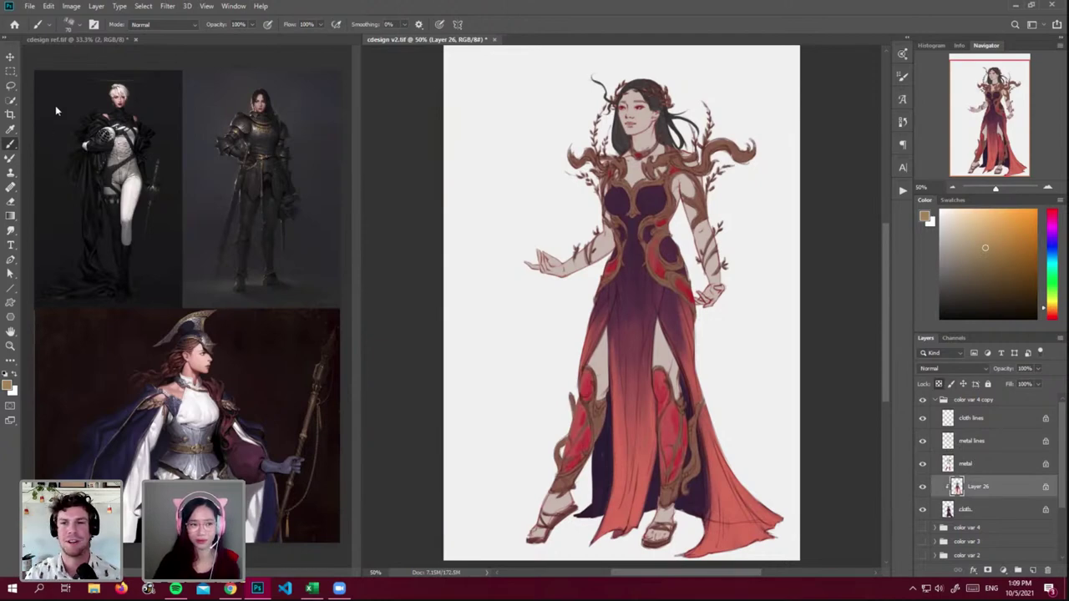
{"action": "left_click", "coordinate": [76, 30]}
{"action": "left_click", "coordinate": [173, 164]}
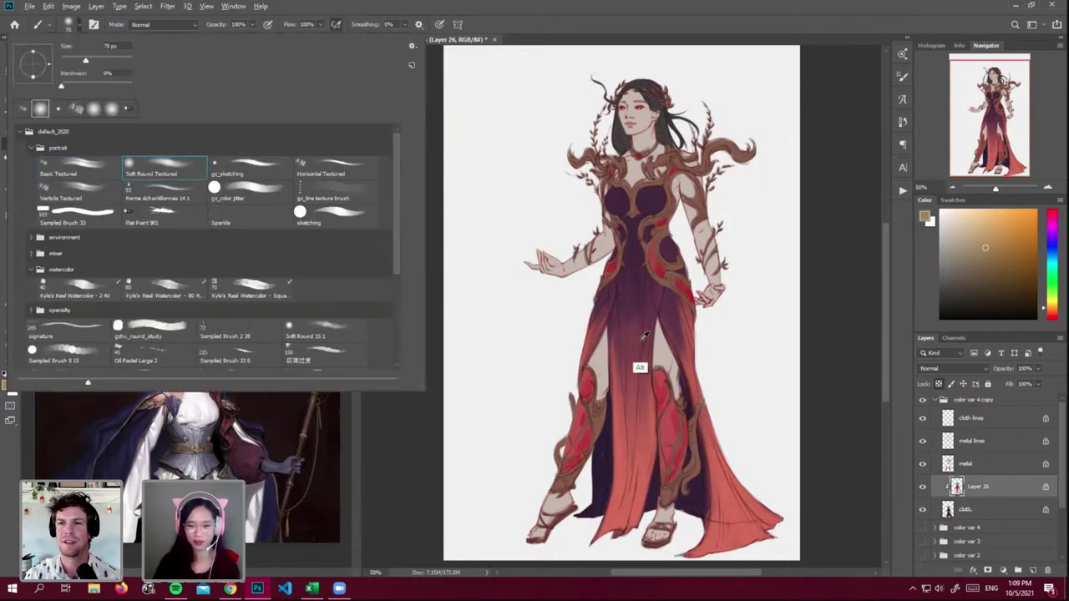
{"action": "left_click", "coordinate": [637, 370], "text": "alt"}
{"action": "key", "text": "bracketright"}
{"action": "key", "text": "bracketright"}
{"action": "key", "text": "bracketright"}
{"action": "key", "text": "bracketright"}
{"action": "key", "text": "bracketright"}
{"action": "key", "text": "bracketright"}
{"action": "key", "text": "bracketright"}
{"action": "key", "text": "bracketright"}
{"action": "key", "text": "bracketright"}
{"action": "mouse_move", "coordinate": [634, 298]}
{"action": "left_mouse_down"}
{"action": "mouse_move", "coordinate": [634, 350]}
{"action": "mouse_move", "coordinate": [632, 279]}
{"action": "left_mouse_up"}
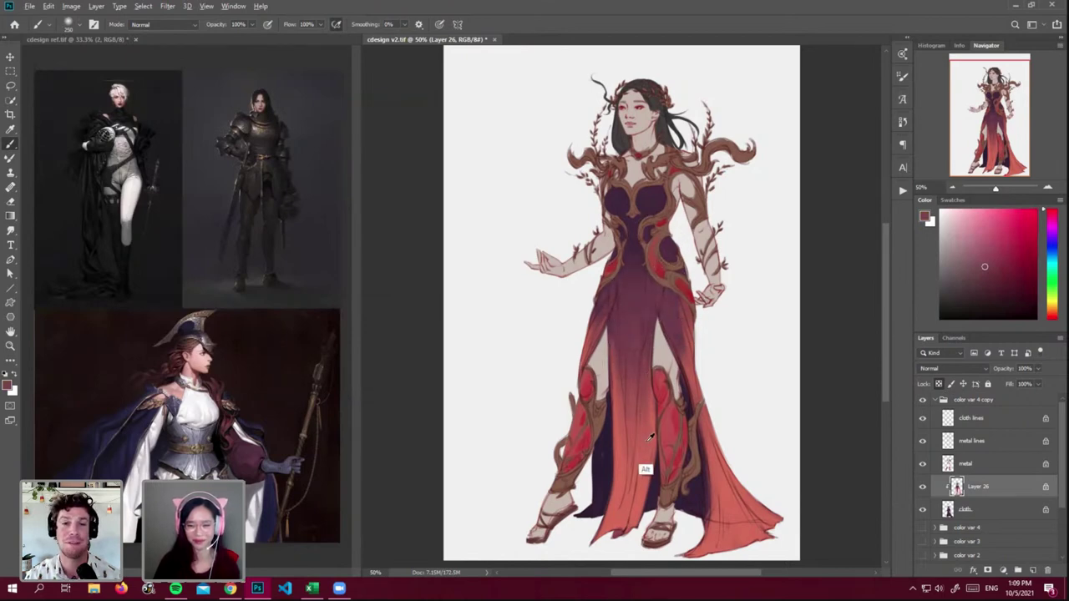
{"action": "left_click", "coordinate": [636, 405], "text": "alt"}
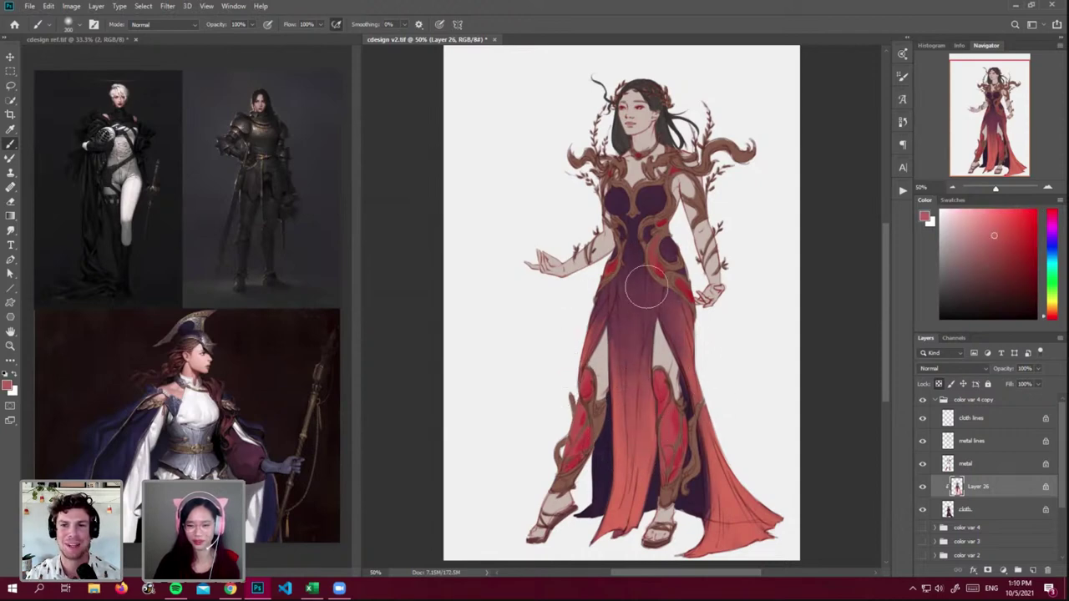
{"action": "left_click", "coordinate": [633, 314], "text": "alt"}
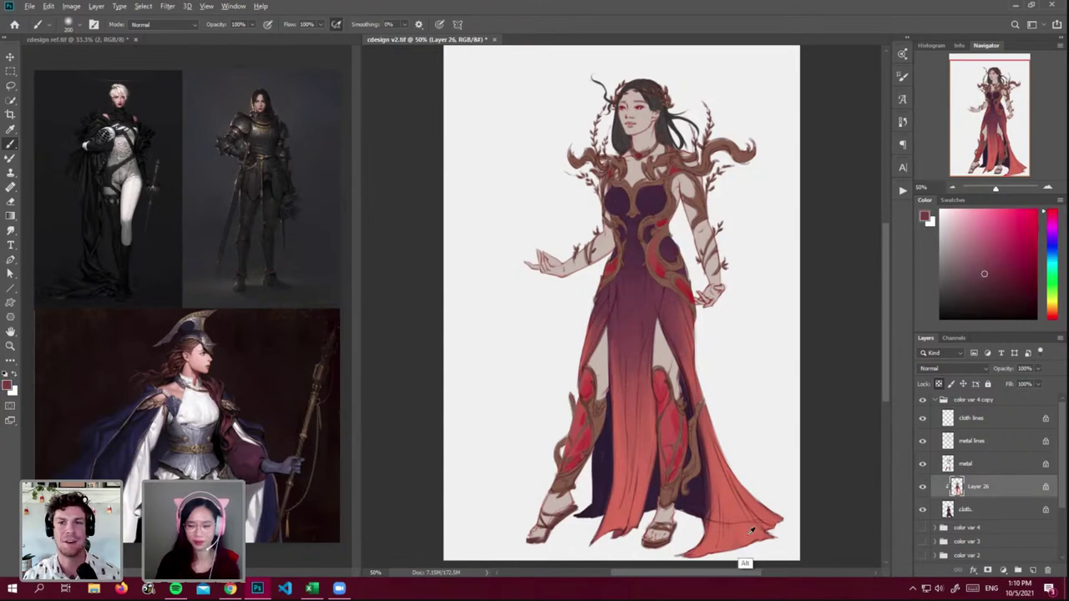
- Brighten the lower skirt with a lighter coral using a 400 px brush, and soften the upper skirt with sampled plum
{"action": "left_click", "coordinate": [742, 499], "text": "alt"}
{"action": "left_click", "coordinate": [998, 219]}
{"action": "key", "text": "bracketright"}
{"action": "key", "text": "bracketright"}
{"action": "key", "text": "bracketright"}
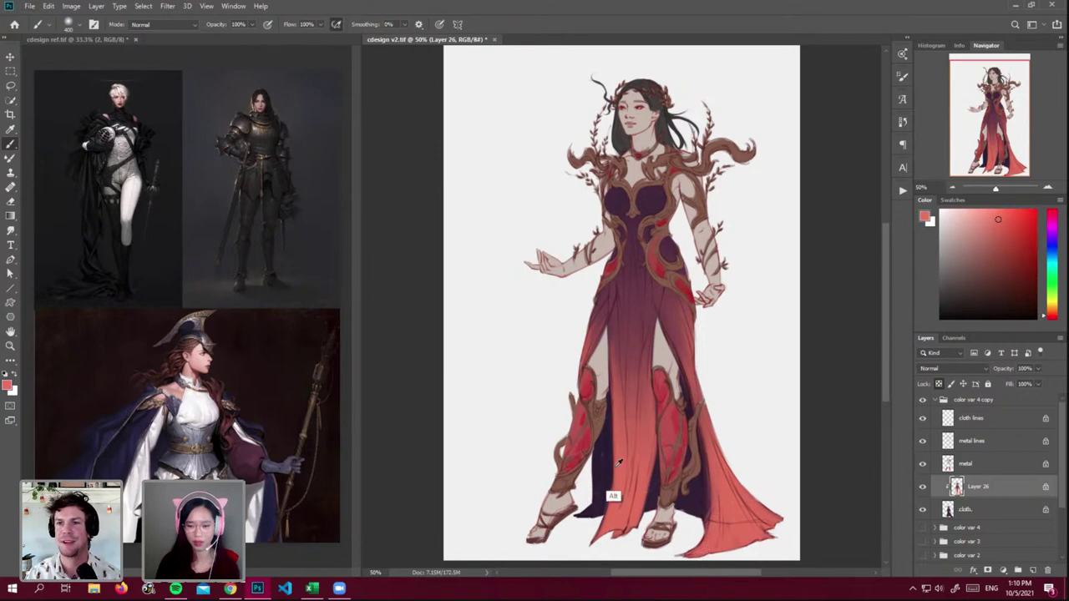
{"action": "left_click", "coordinate": [667, 300], "text": "alt"}
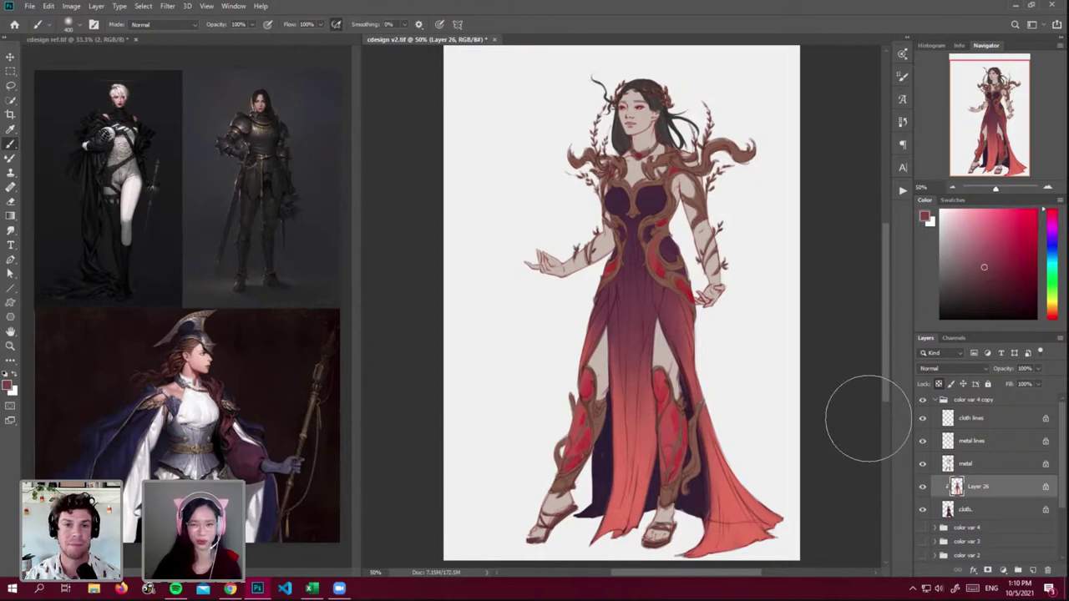
{"action": "left_click", "coordinate": [973, 509]}
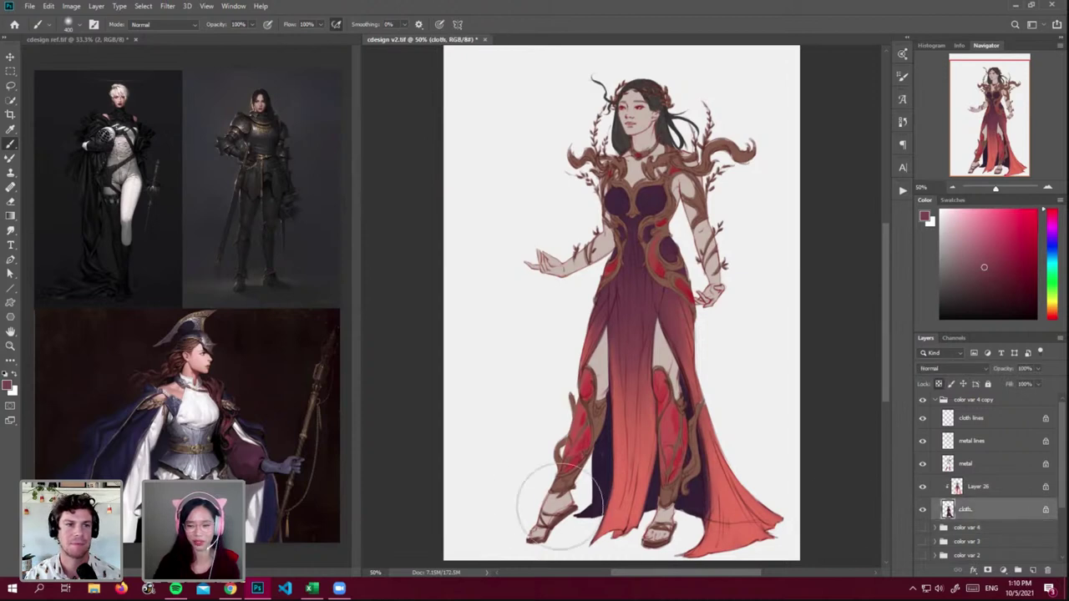
{"action": "key", "text": "bracketleft"}
{"action": "key", "text": "bracketleft"}
{"action": "key", "text": "bracketleft"}
{"action": "left_click_drag", "start_coordinate": [598, 490], "coordinate": [566, 533]}
{"action": "key", "text": "ctrl+z"}
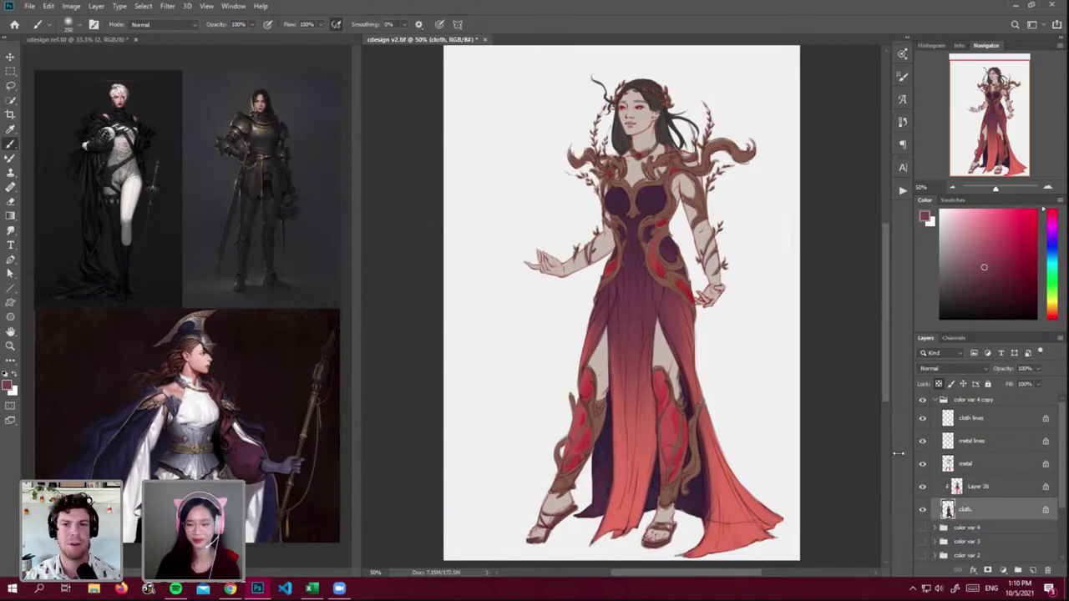
- Collapse the color var 4 copy group and rename it color var 5
{"action": "left_click", "coordinate": [990, 402]}
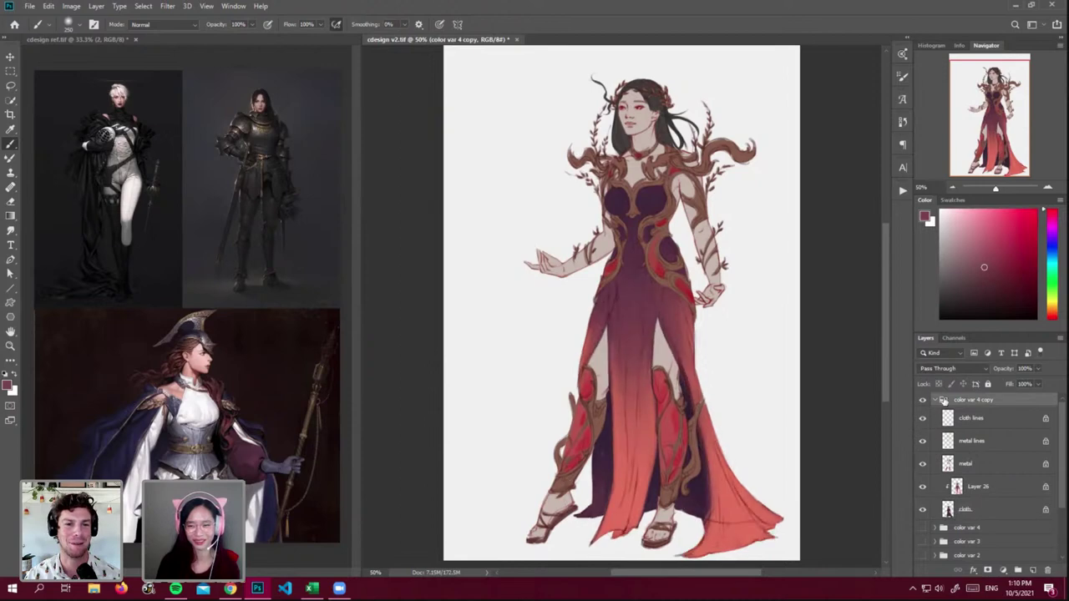
{"action": "left_click", "coordinate": [935, 400]}
{"action": "double_click", "coordinate": [980, 401]}
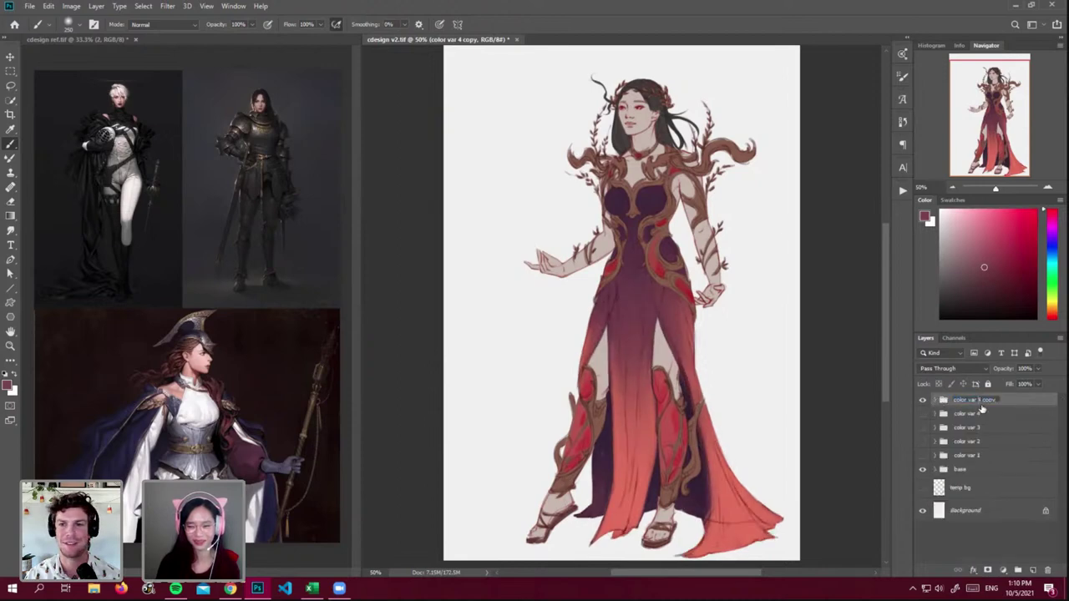
{"action": "double_click", "coordinate": [987, 400]}
{"action": "type", "text": "5"}
{"action": "key", "text": "Return"}
- Duplicate the color var 5 group and hide the original
{"action": "key", "text": "ctrl+alt+j"}
{"action": "key", "text": "Return"}
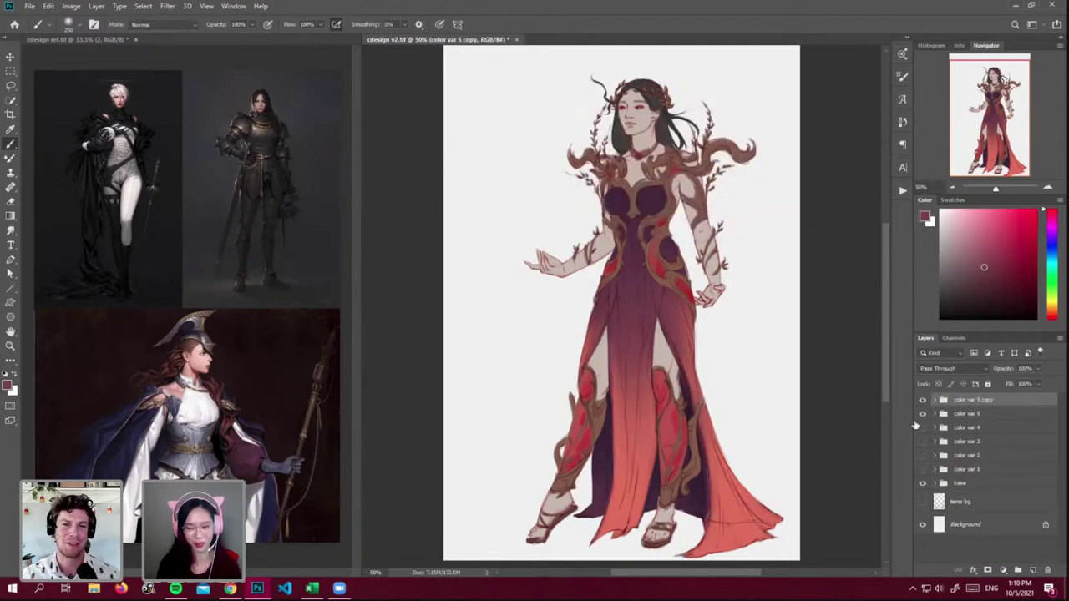
{"action": "left_click", "coordinate": [923, 414]}
- Merge the clipped Layer 26 down into the cloth layer inside the color var 5 copy group
{"action": "left_click", "coordinate": [937, 401]}
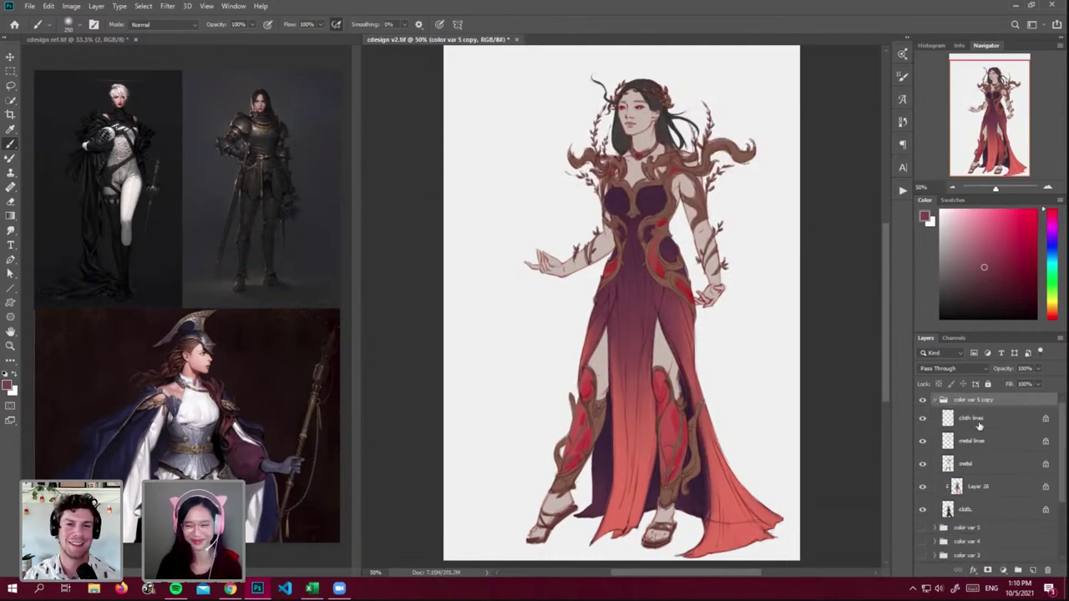
{"action": "left_click", "coordinate": [979, 425]}
{"action": "left_click", "coordinate": [972, 511]}
{"action": "left_click", "coordinate": [975, 491]}
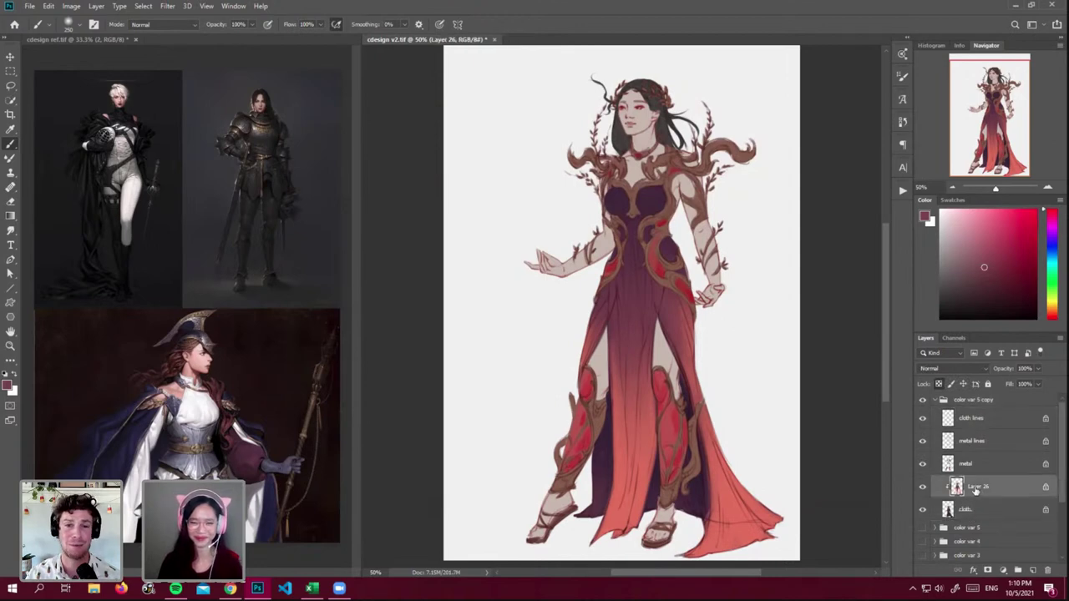
{"action": "key", "text": "ctrl+e"}
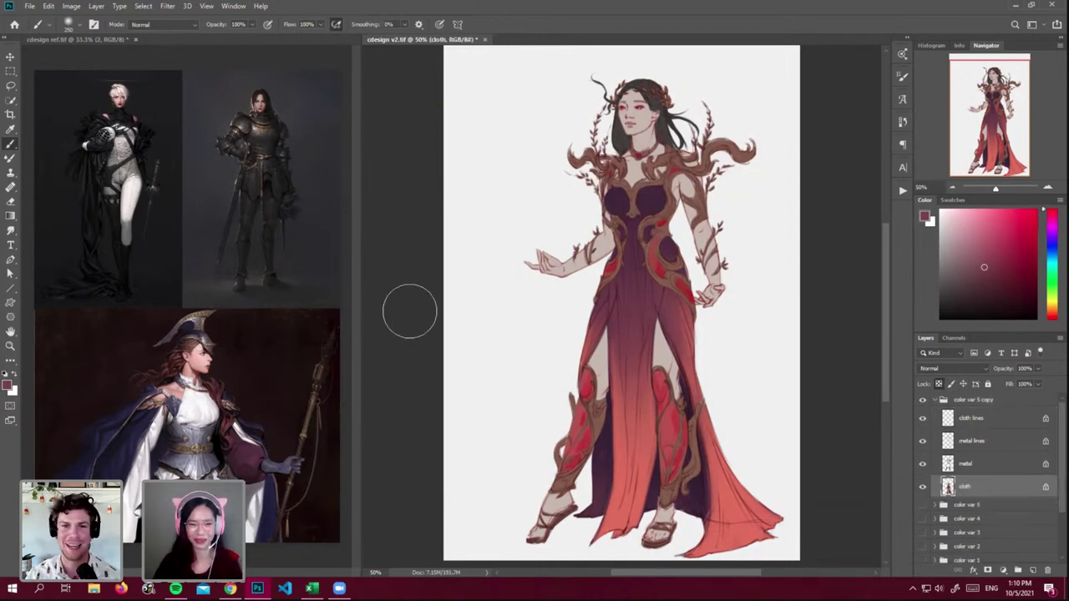
- Show layer 3 in the reference document, and fill the color var 5 copy's cloth layer with dark olive green
{"action": "left_click", "coordinate": [286, 329]}
{"action": "left_click", "coordinate": [922, 473]}
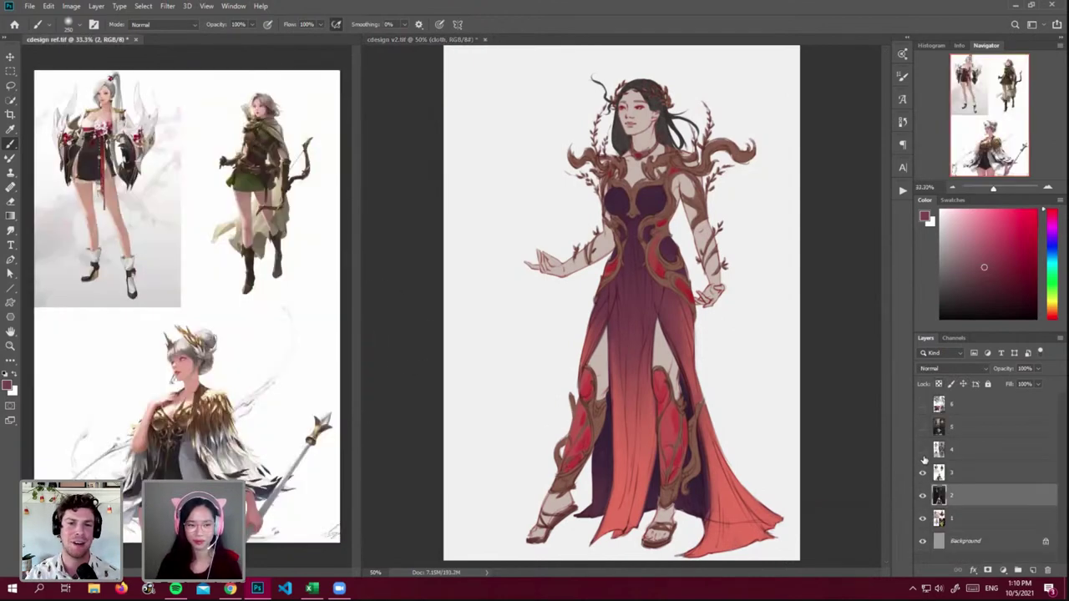
{"action": "left_click", "coordinate": [708, 340]}
{"action": "key", "text": "shift+F5"}
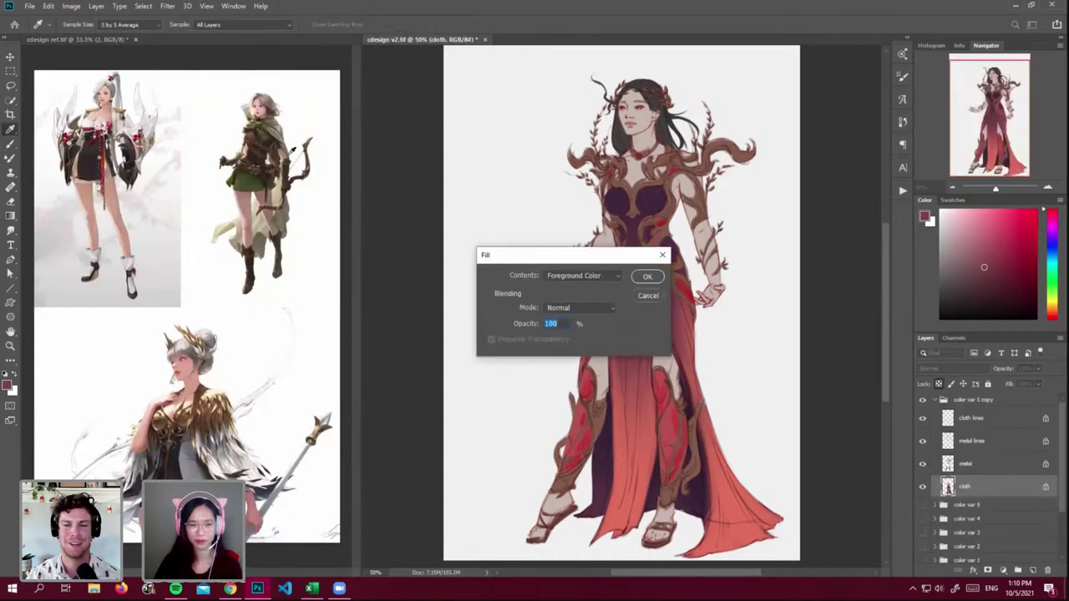
{"action": "key", "text": "Return"}
{"action": "key", "text": "b"}
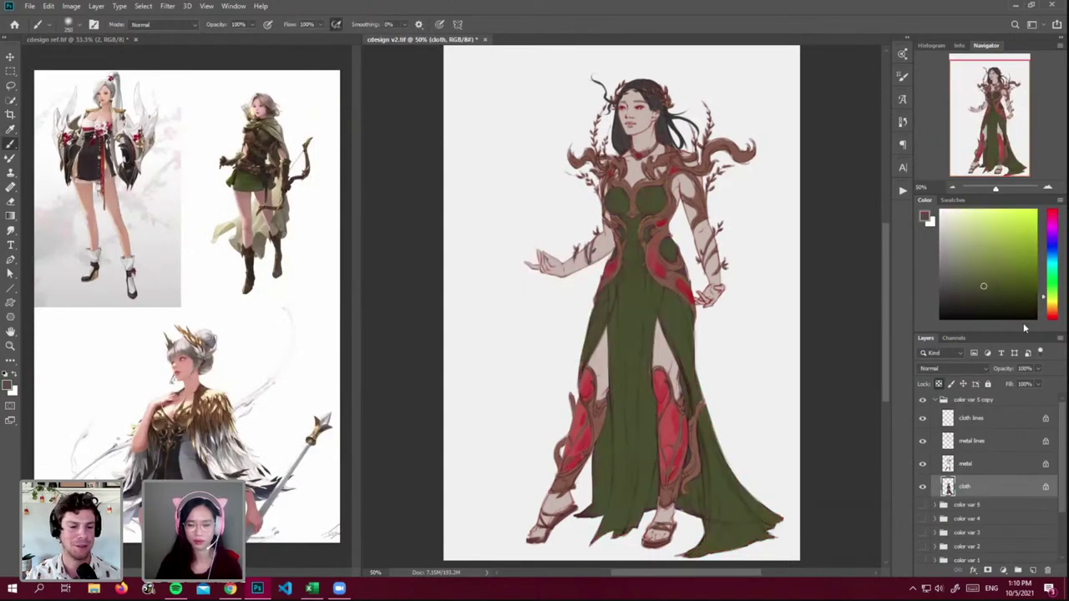
{"action": "key", "text": "shift+F5"}
{"action": "key", "text": "Return"}
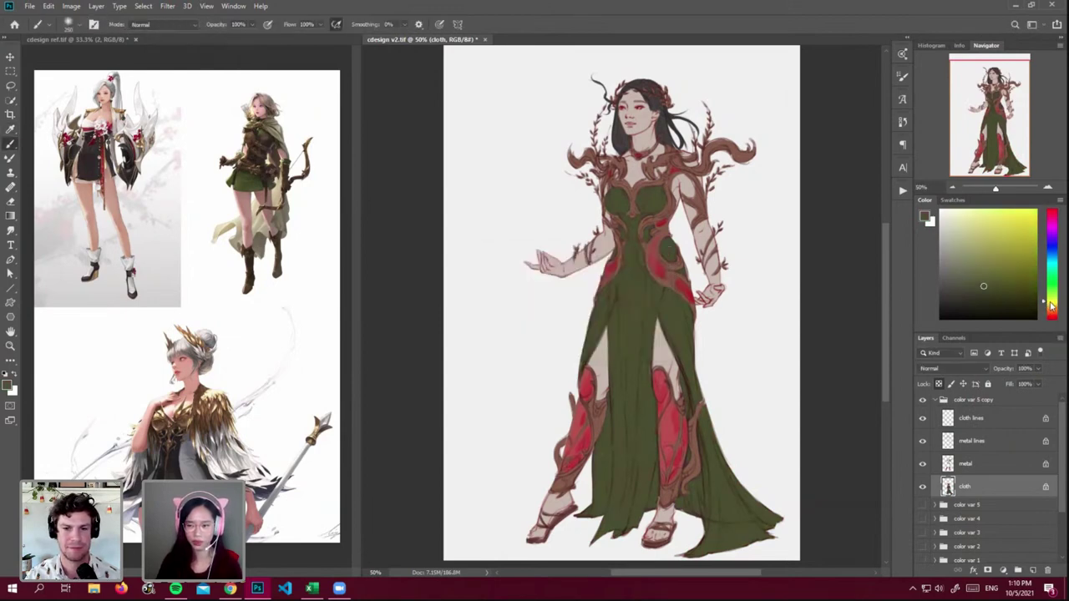
{"action": "key", "text": "shift+F5"}
{"action": "key", "text": "Return"}
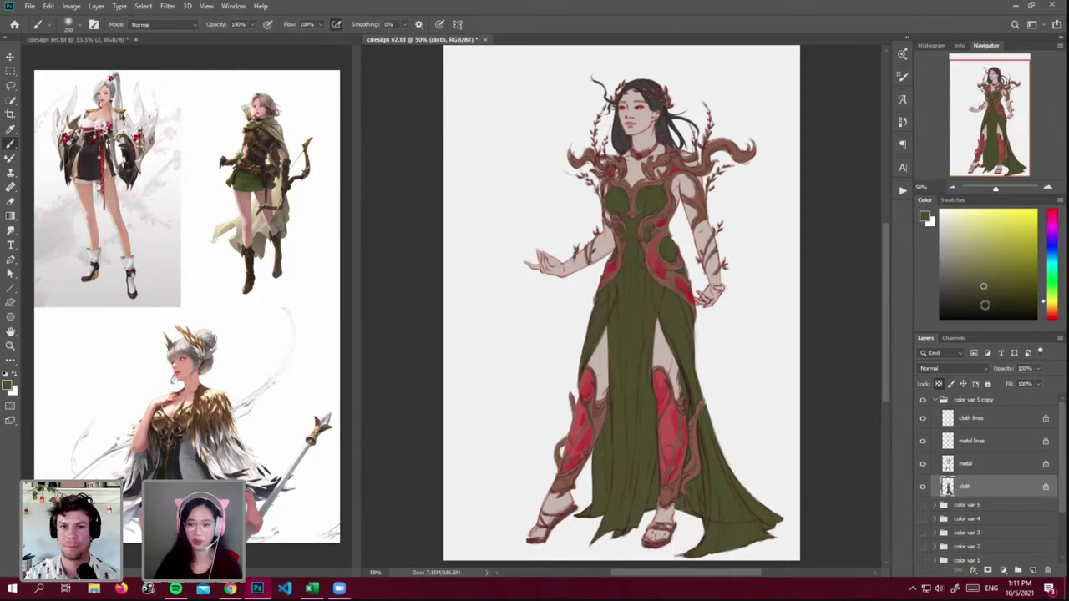
- Fill the metal layer in the color var 5 copy group with a muted orange-brown
{"action": "left_click", "coordinate": [962, 466]}
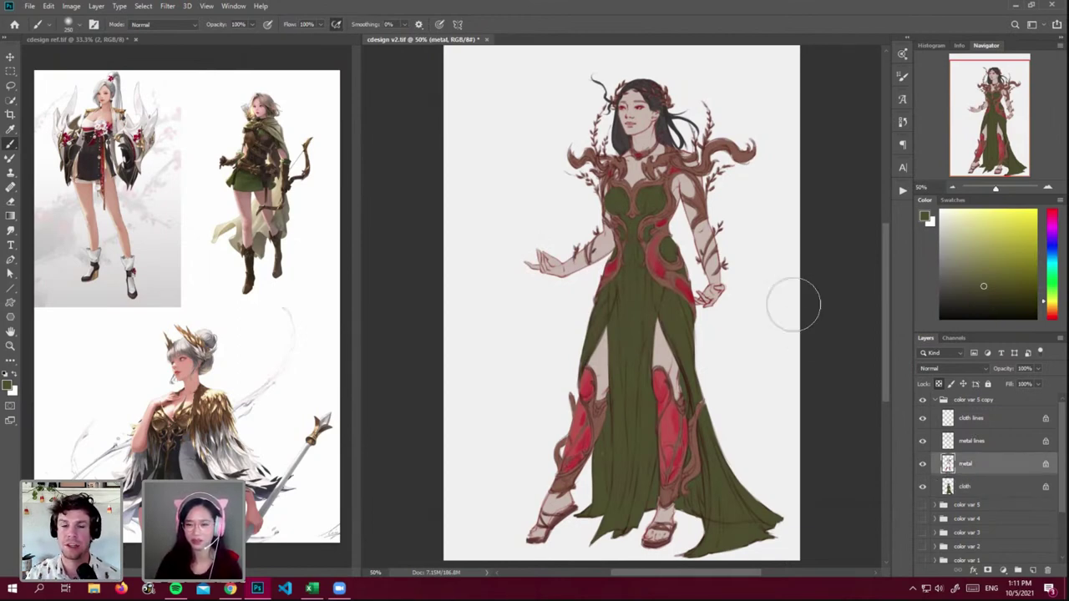
{"action": "key", "text": "shift+F5"}
{"action": "left_click", "coordinate": [666, 155]}
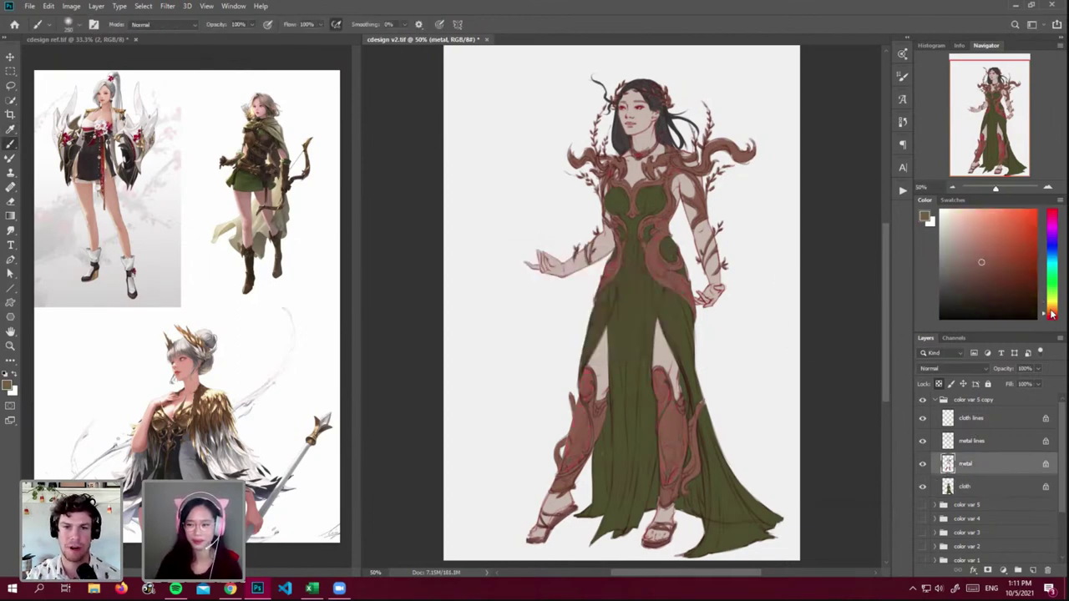
{"action": "left_click", "coordinate": [1052, 309]}
{"action": "key", "text": "shift+F5"}
{"action": "key", "text": "Return"}
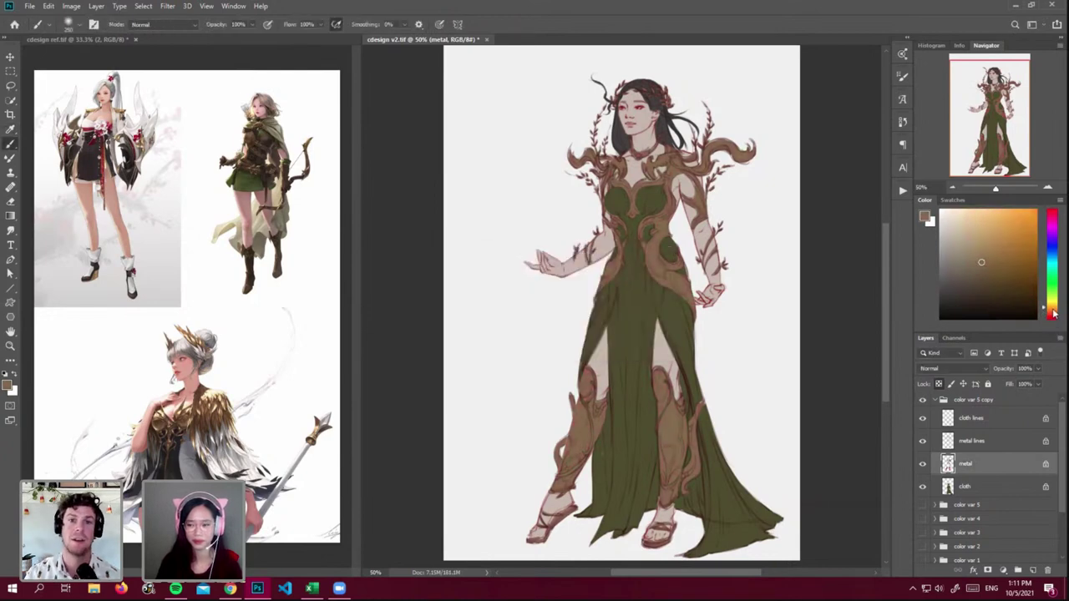
{"action": "key", "text": "shift+F5"}
{"action": "key", "text": "Return"}
- Fill the metal lines layer with a dark brown, refining the shade over several fills
{"action": "left_click", "coordinate": [962, 441]}
{"action": "left_click", "coordinate": [922, 440]}
{"action": "left_click", "coordinate": [922, 441]}
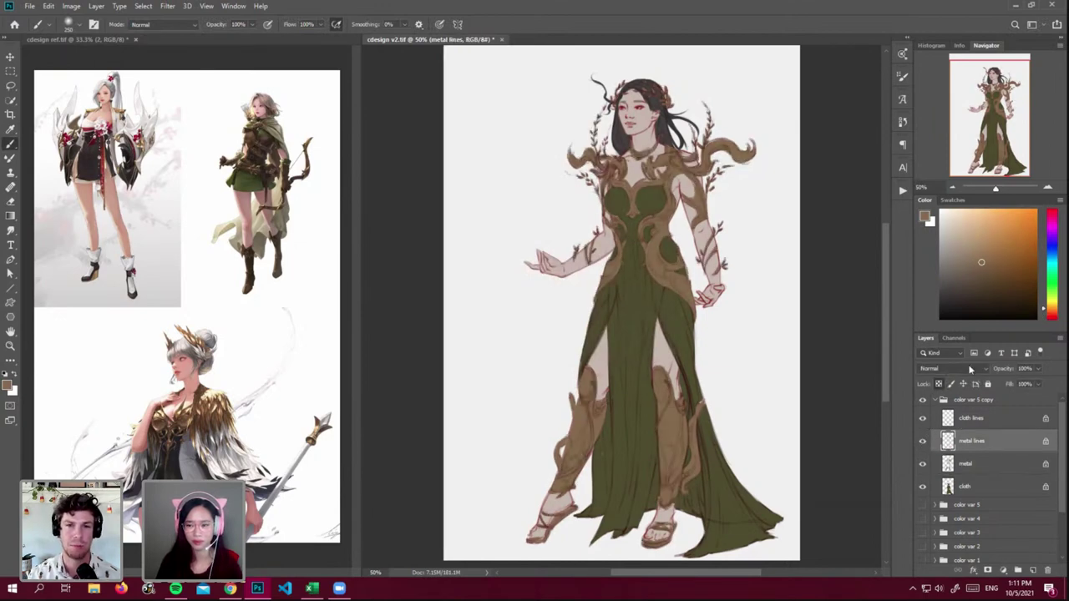
{"action": "left_click_drag", "start_coordinate": [979, 284], "coordinate": [981, 289]}
{"action": "key", "text": "shift+F5"}
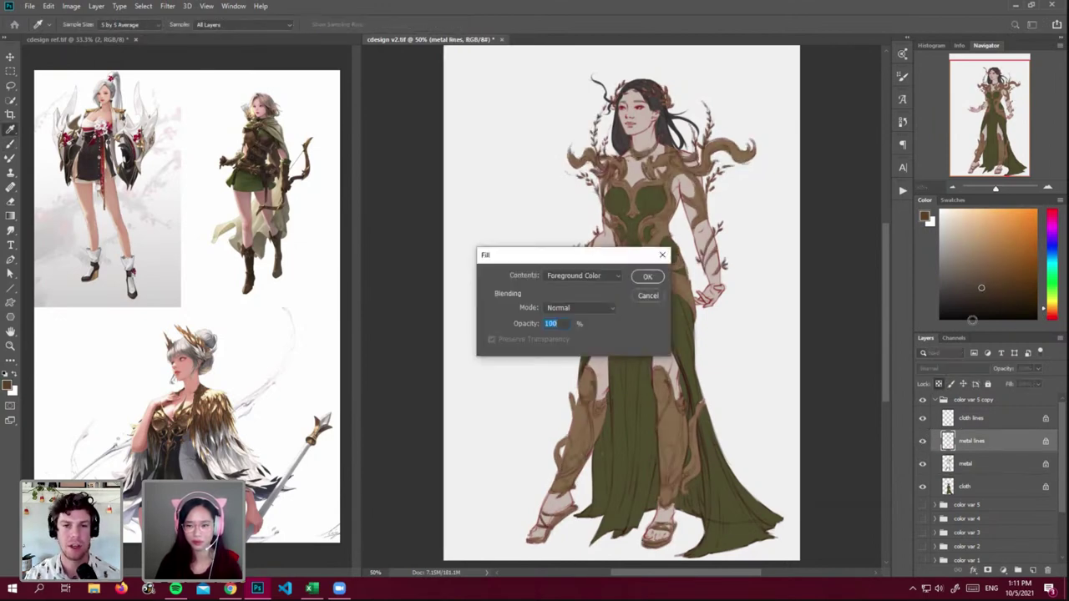
{"action": "key", "text": "Return"}
{"action": "left_click", "coordinate": [994, 298]}
{"action": "key", "text": "shift+F5"}
{"action": "key", "text": "Return"}
{"action": "left_click", "coordinate": [1006, 294]}
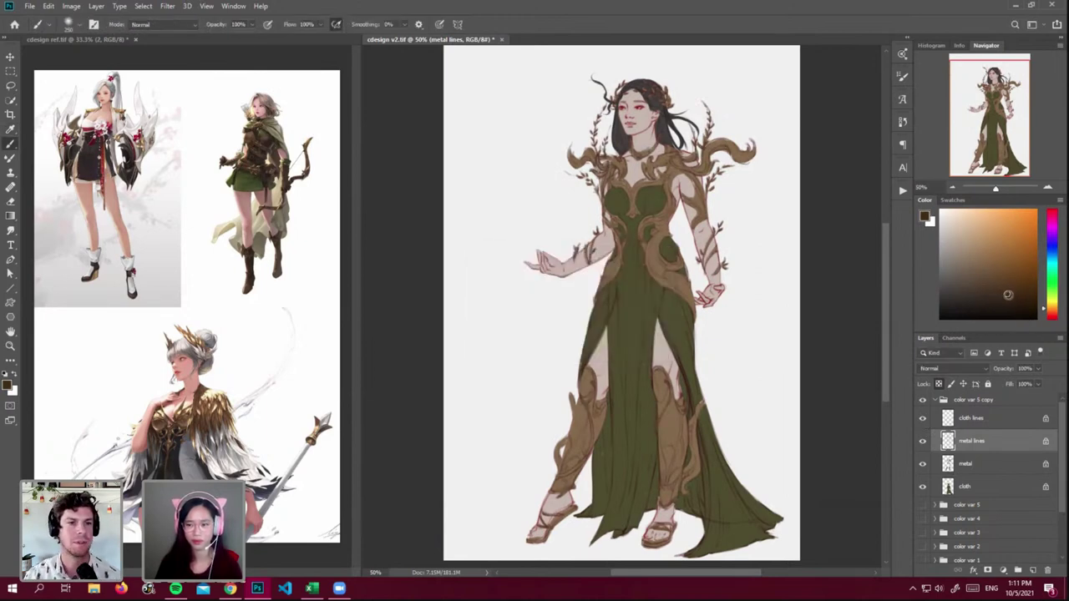
{"action": "key", "text": "shift+F5"}
{"action": "key", "text": "Return"}
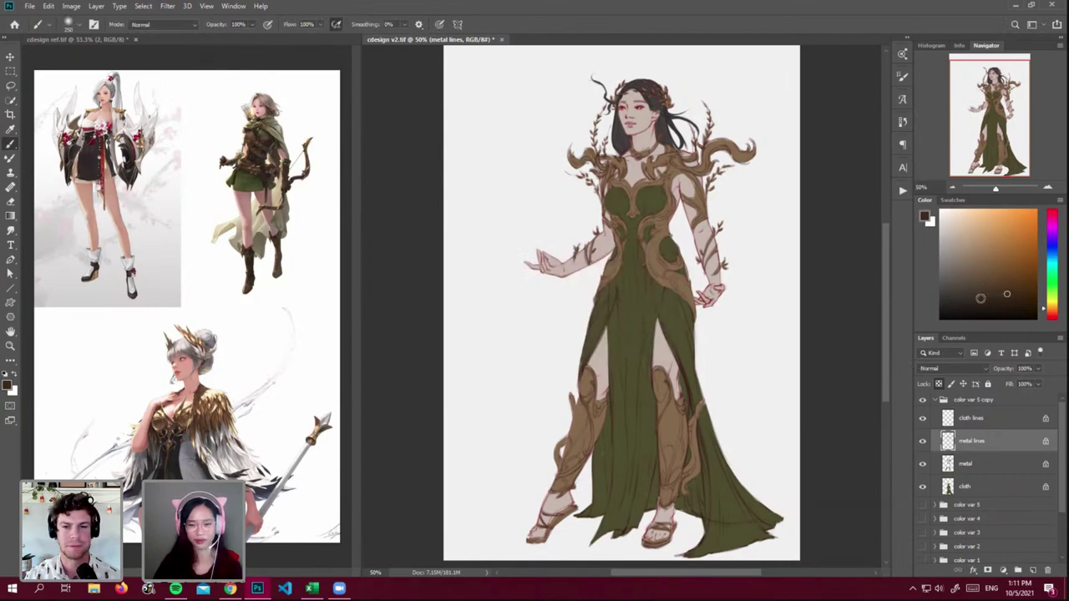
{"action": "left_click", "coordinate": [1006, 297]}
{"action": "left_click", "coordinate": [1006, 298]}
{"action": "key", "text": "shift+F5"}
{"action": "key", "text": "Return"}
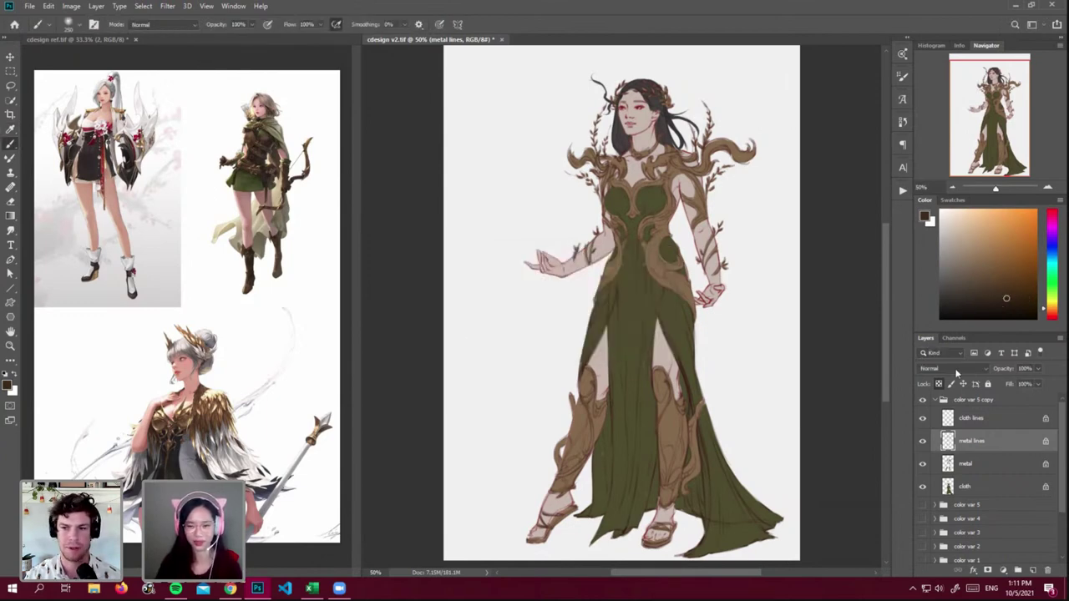
- Sample the dress green, shift its hue slightly toward yellow, and refill the cloth layer with the warmer olive
{"action": "left_click", "coordinate": [962, 421]}
{"action": "left_click", "coordinate": [975, 469]}
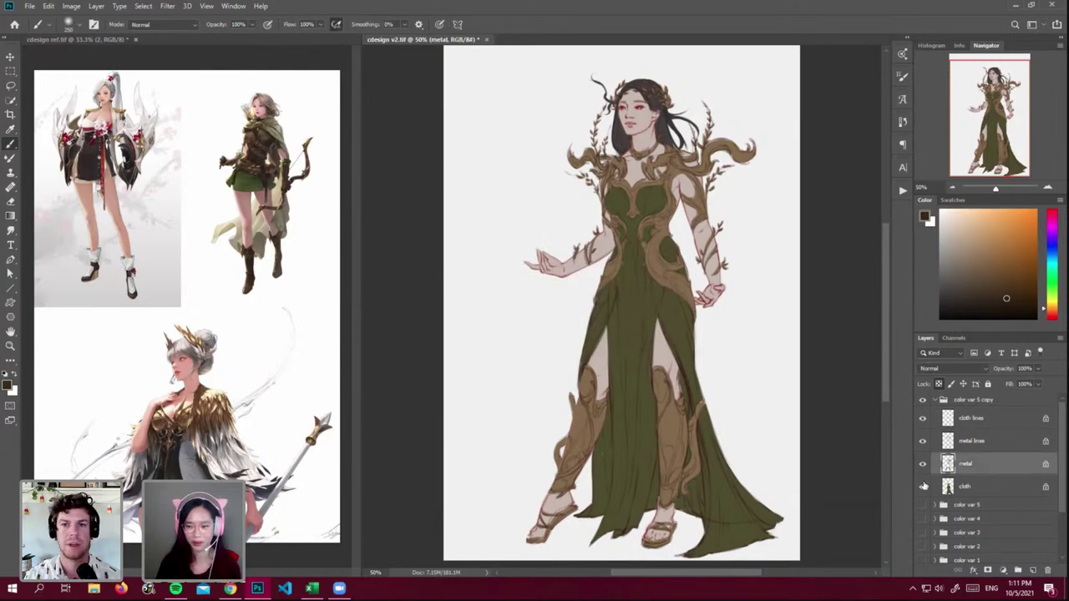
{"action": "left_click", "coordinate": [952, 491]}
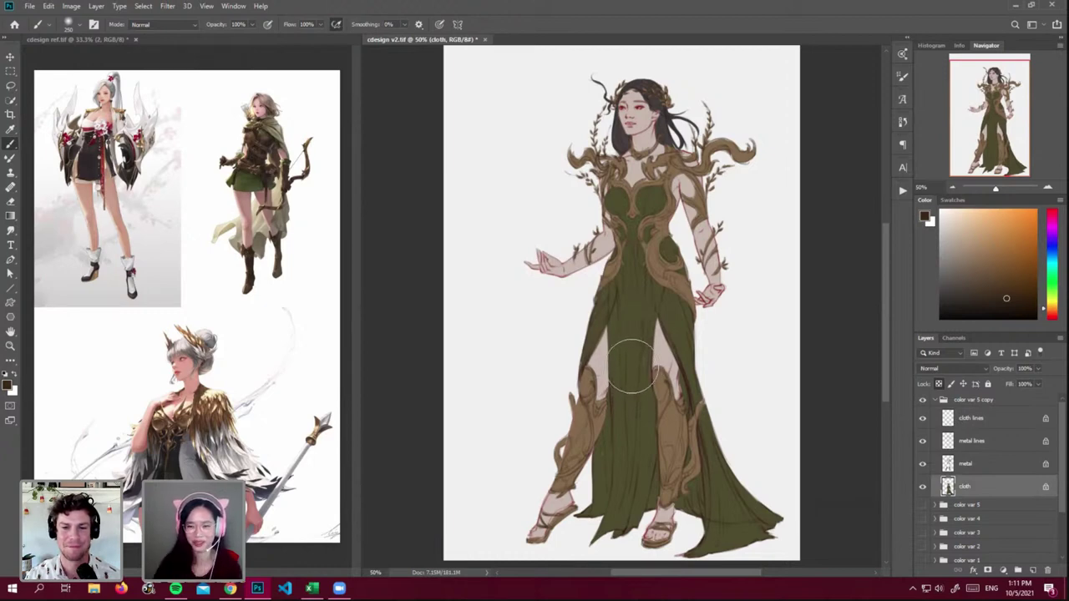
{"action": "left_click", "coordinate": [676, 339], "text": "alt"}
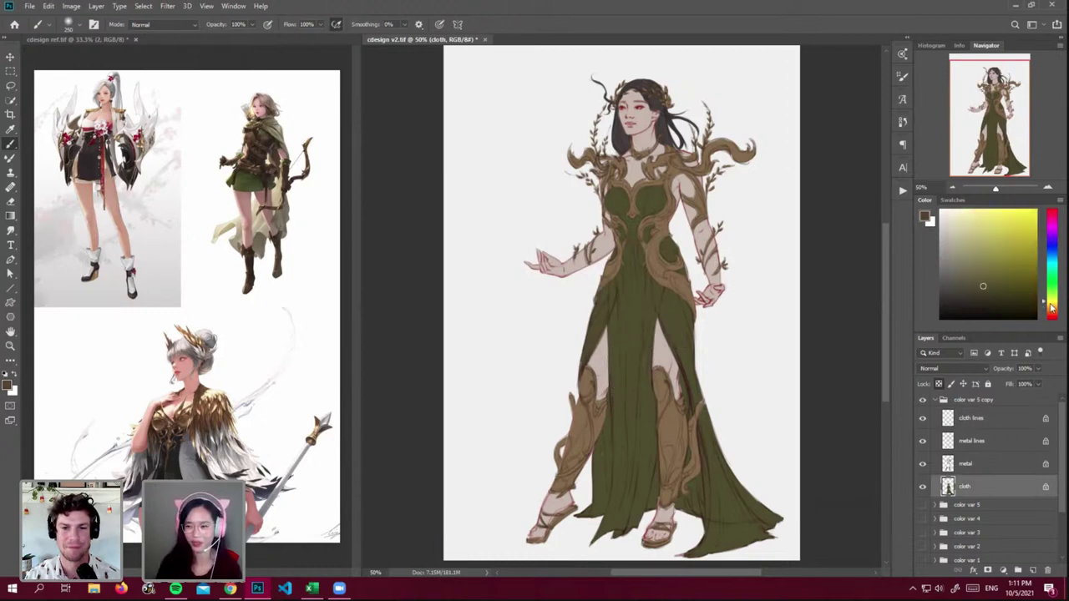
{"action": "left_click", "coordinate": [1048, 302]}
{"action": "key", "text": "shift+BackSpace"}
{"action": "key", "text": "Return"}
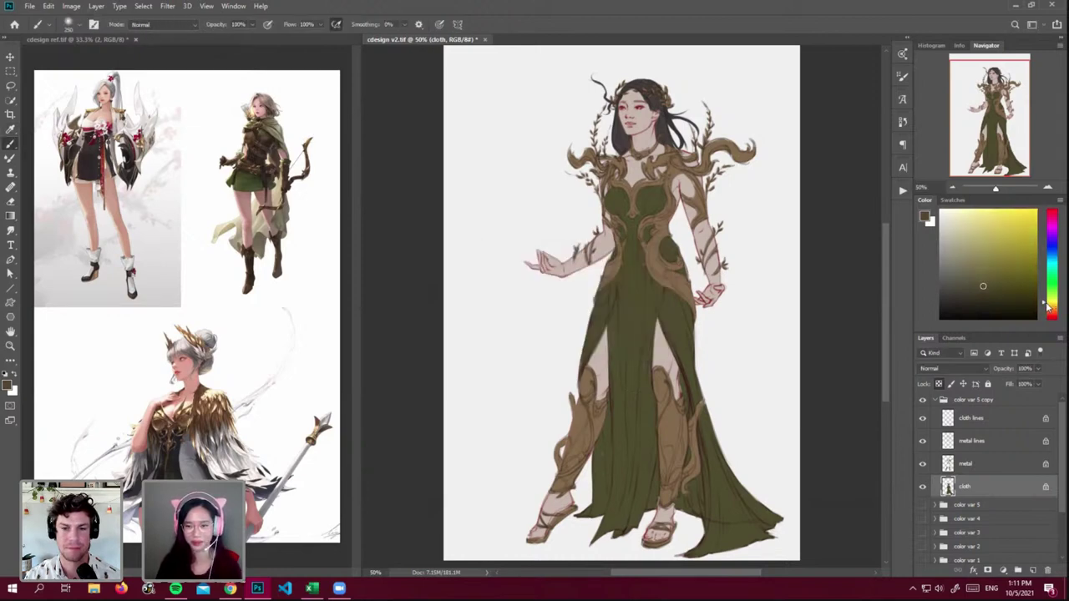
- Paint the skirt's inner back panels dark brown on the cloth layer with a reduced-size Basic Textured brush
{"action": "left_click", "coordinate": [67, 24]}
{"action": "left_click", "coordinate": [96, 171]}
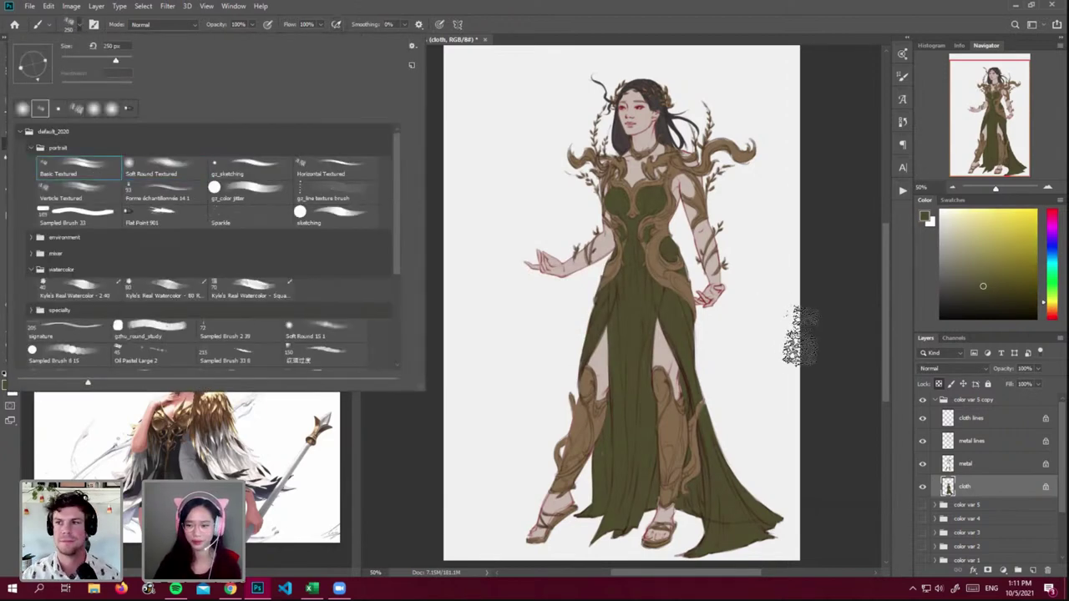
{"action": "left_click", "coordinate": [751, 374]}
{"action": "key", "text": "["}
{"action": "key", "text": "["}
{"action": "key", "text": "["}
{"action": "key", "text": "["}
{"action": "key", "text": "["}
{"action": "key", "text": "["}
{"action": "key", "text": "["}
{"action": "key", "text": "["}
{"action": "key", "text": "["}
{"action": "key", "text": "["}
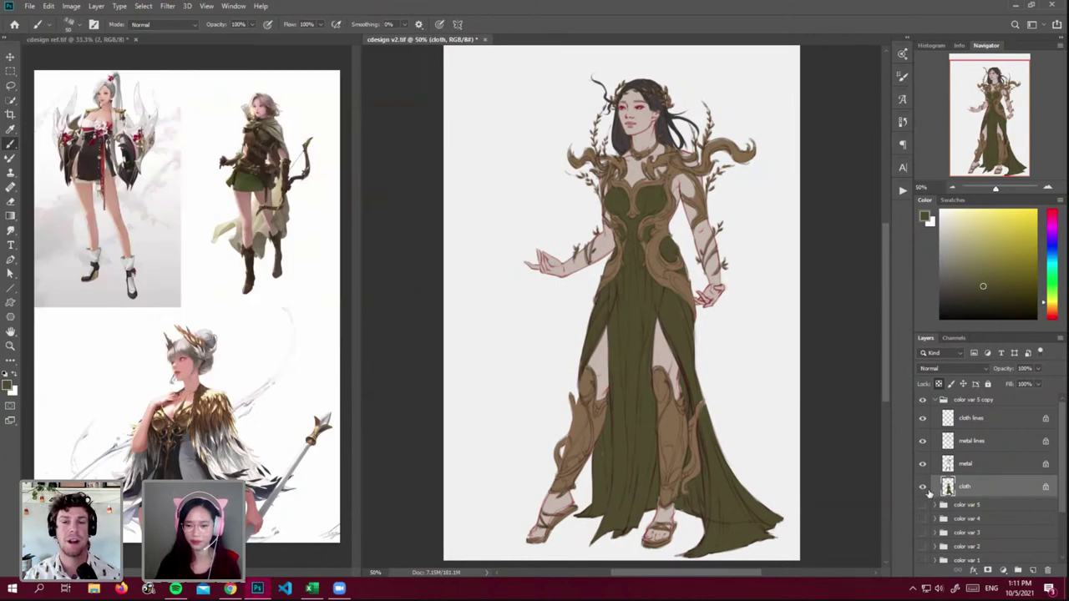
{"action": "left_click", "coordinate": [637, 430], "text": "alt"}
{"action": "left_click", "coordinate": [625, 410], "text": "alt"}
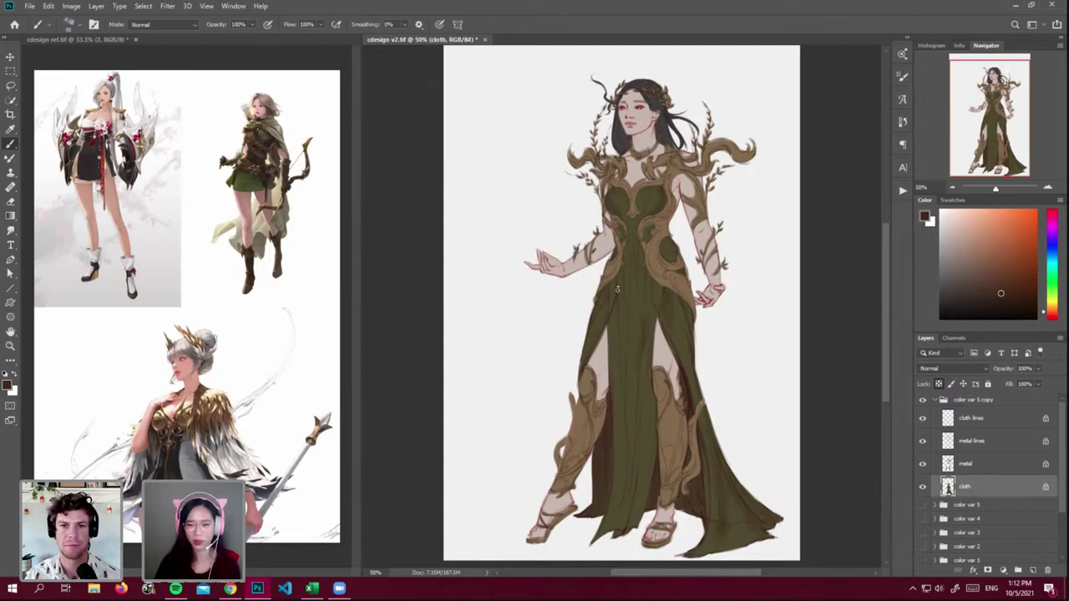
- Add a new layer above the metal layer and clip it to the metal layer
{"action": "left_click", "coordinate": [970, 470]}
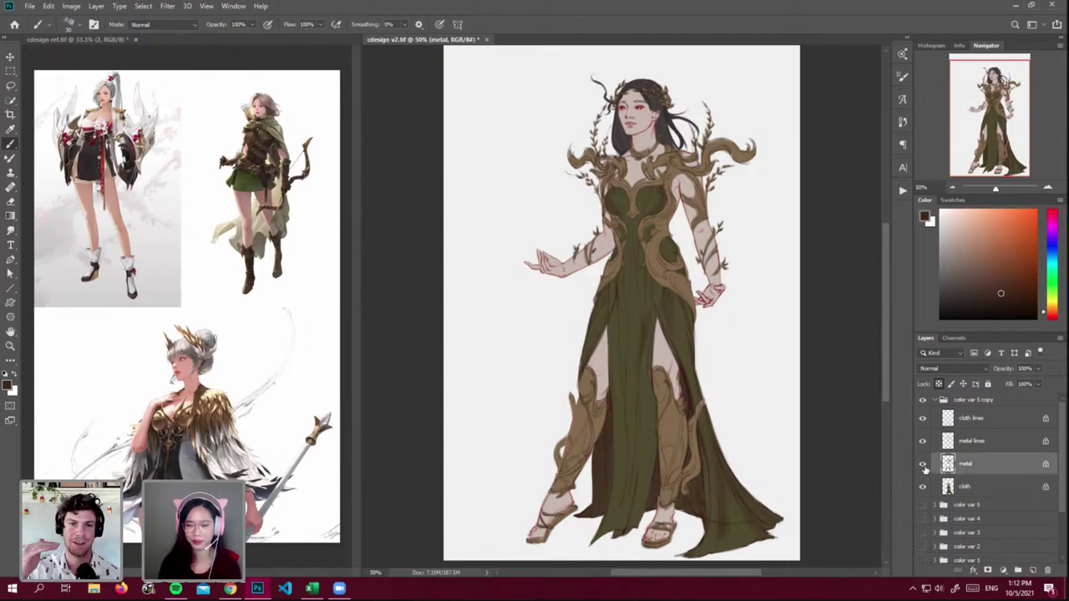
{"action": "left_click", "coordinate": [1033, 570]}
{"action": "right_click", "coordinate": [998, 464]}
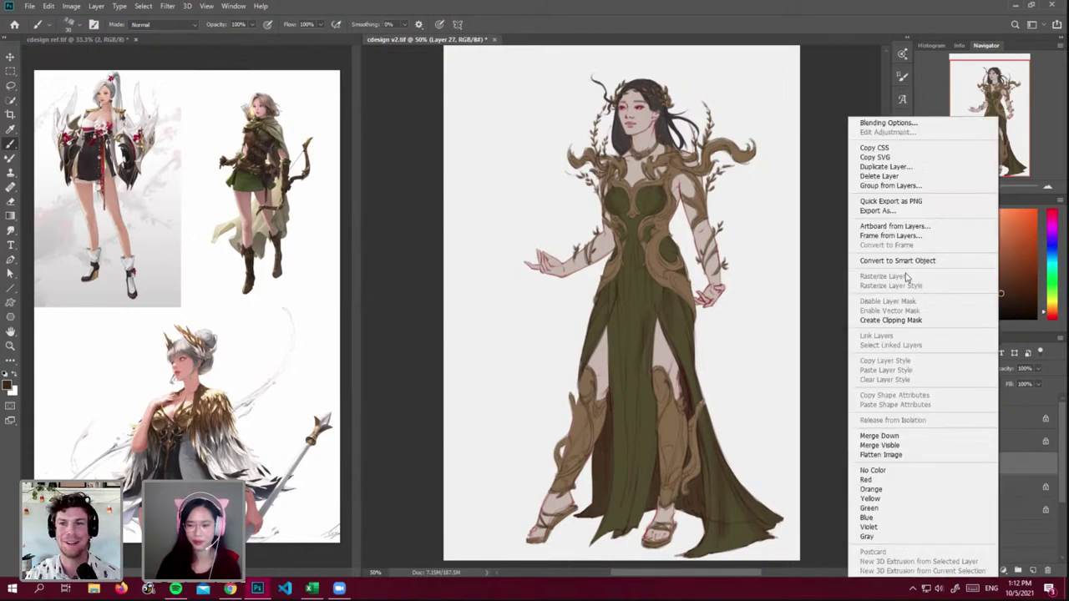
{"action": "left_click", "coordinate": [914, 315]}
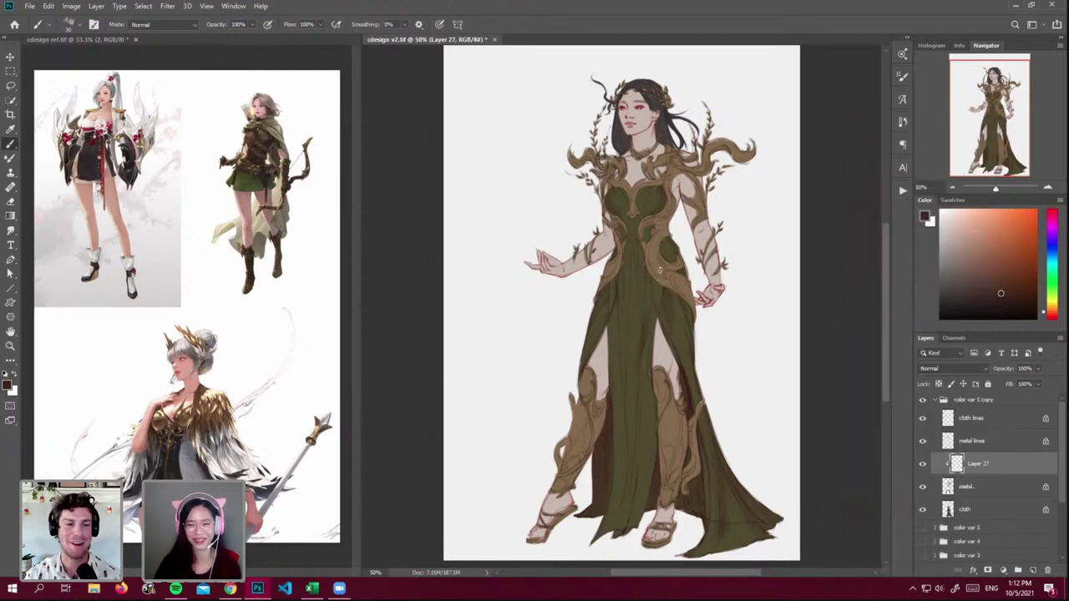
- Paint yellow-olive accents on the waist armor, shoulder piece and leg guards on the clipped layer with a smaller brush
{"action": "left_click", "coordinate": [659, 297], "text": "alt"}
{"action": "left_click_drag", "start_coordinate": [1050, 309], "coordinate": [1050, 301]}
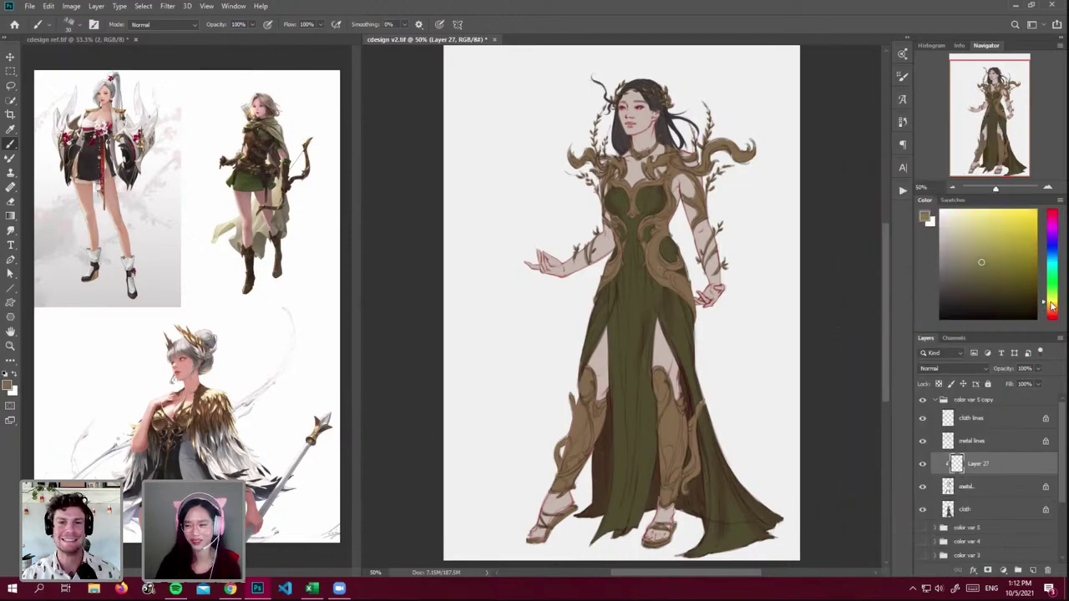
{"action": "key", "text": "["}
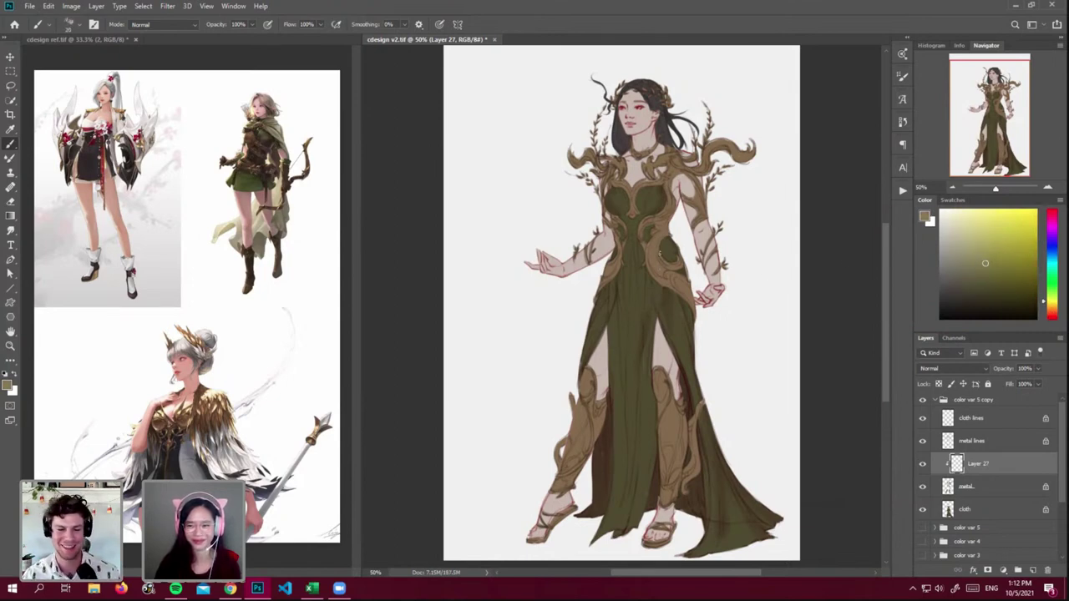
{"action": "left_click", "coordinate": [996, 261]}
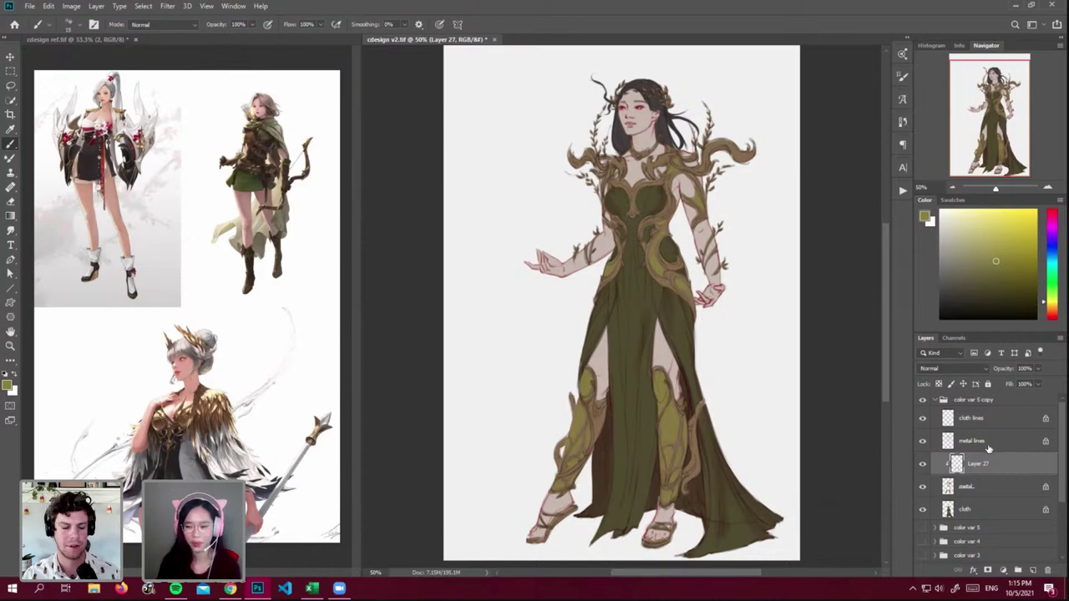
- Sample a dark brown from the skirt's inner panel and paint both sandals with it on the metal layer
{"action": "left_click", "coordinate": [977, 511]}
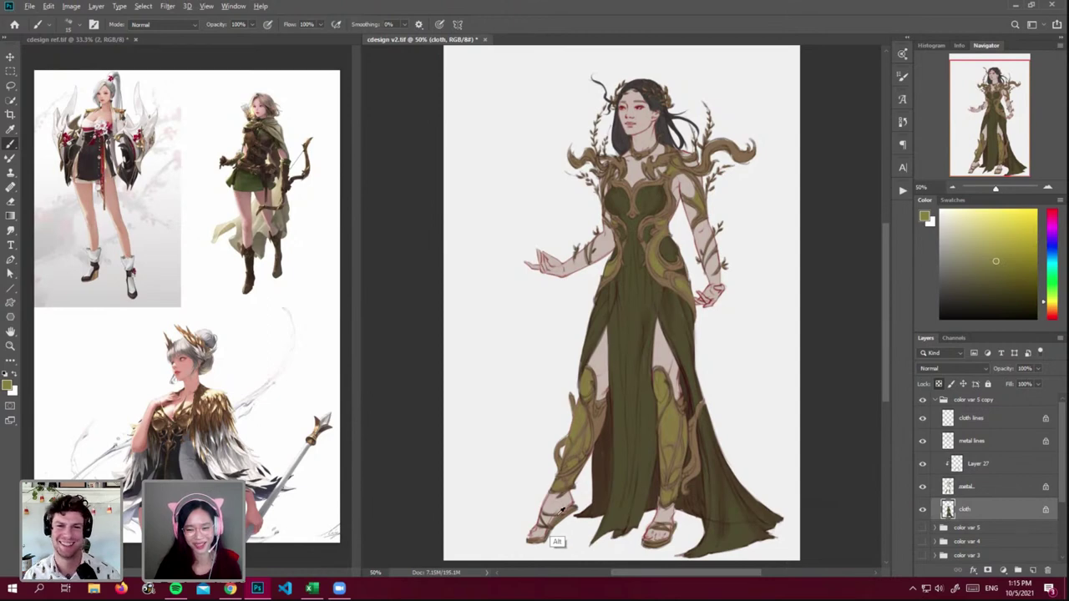
{"action": "left_click", "coordinate": [610, 483], "text": "alt"}
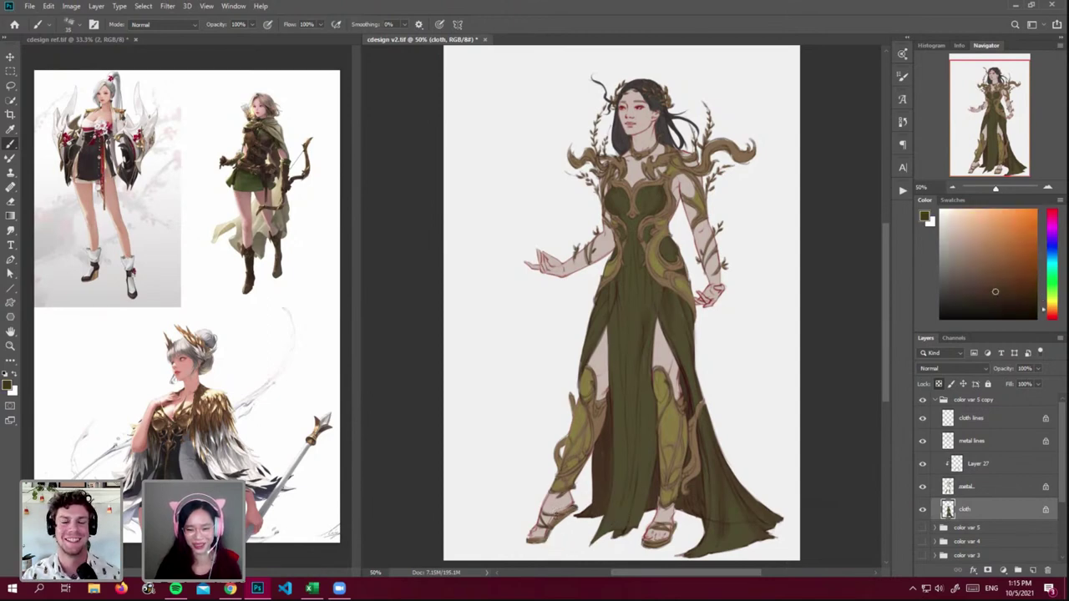
{"action": "left_click", "coordinate": [981, 494]}
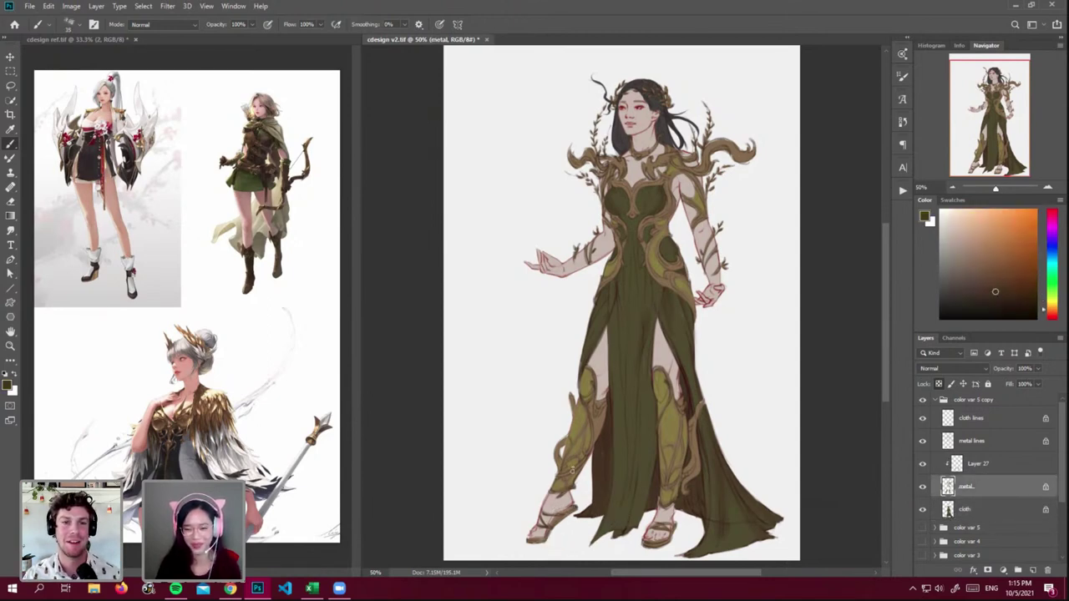
{"action": "key", "text": "["}
{"action": "key", "text": "["}
{"action": "left_click_drag", "start_coordinate": [575, 501], "coordinate": [550, 526]}
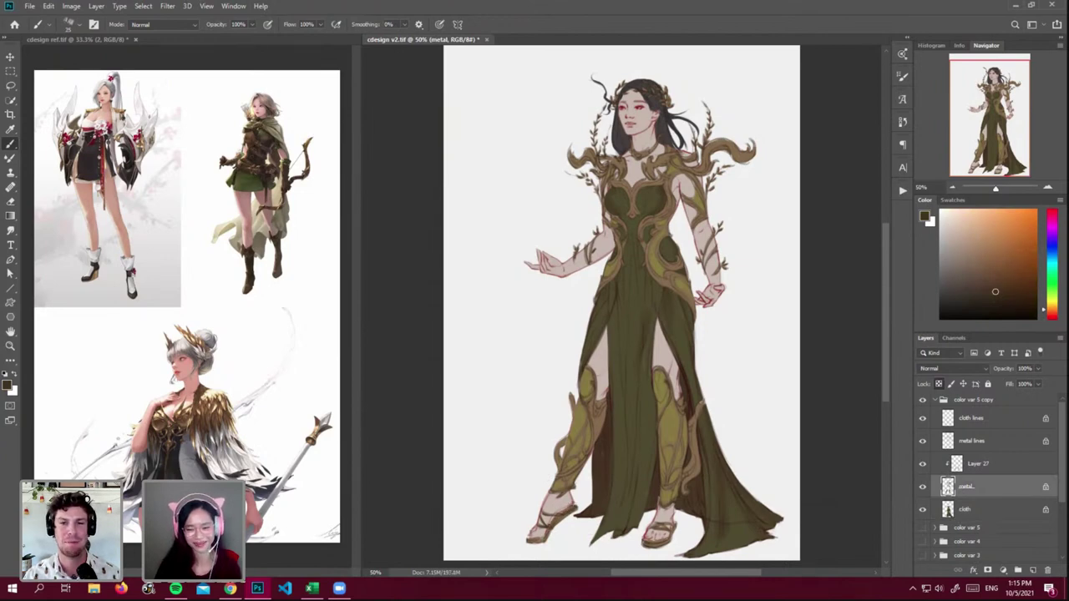
{"action": "left_click_drag", "start_coordinate": [656, 543], "coordinate": [660, 540]}
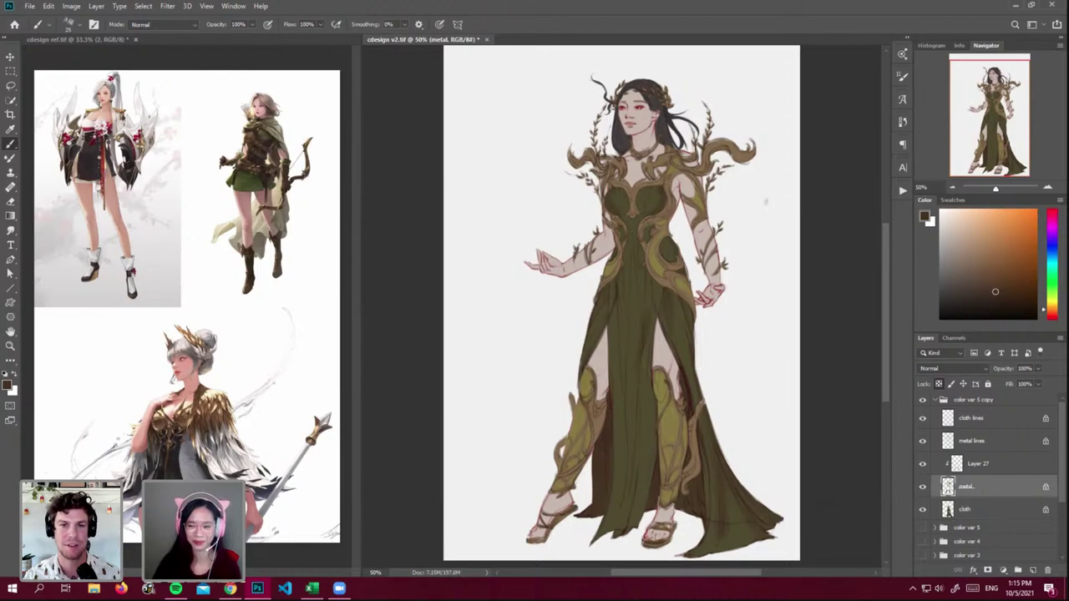
- Enlarge the brush and paint over the large horn-shaped shoulder ornament on the metal layer
{"action": "key", "text": "]"}
{"action": "key", "text": "]"}
{"action": "key", "text": "]"}
{"action": "mouse_move", "coordinate": [749, 147]}
{"action": "left_mouse_down"}
{"action": "mouse_move", "coordinate": [752, 136]}
{"action": "mouse_move", "coordinate": [739, 160]}
{"action": "mouse_move", "coordinate": [712, 165]}
{"action": "left_mouse_up"}
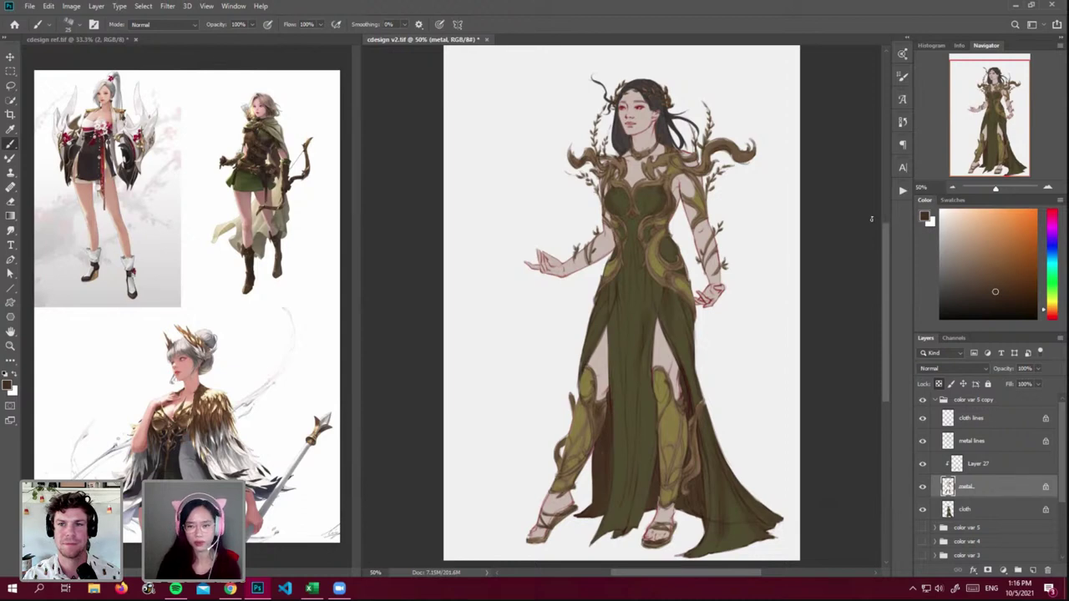
- Collapse the color var 5 copy layer group and save the cdesign ref document
{"action": "left_click", "coordinate": [966, 402]}
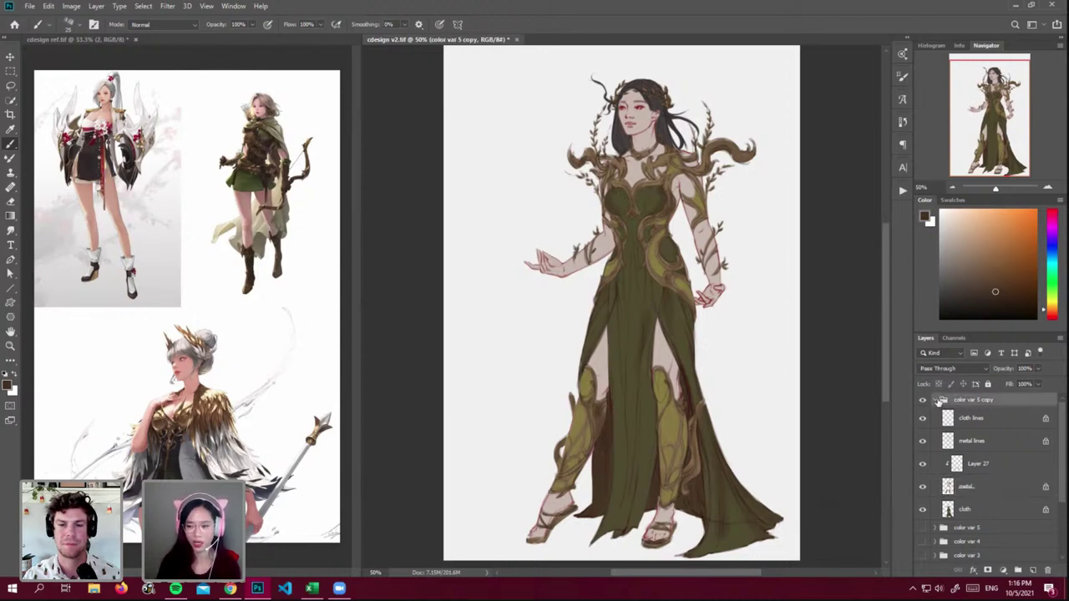
{"action": "left_click", "coordinate": [936, 401]}
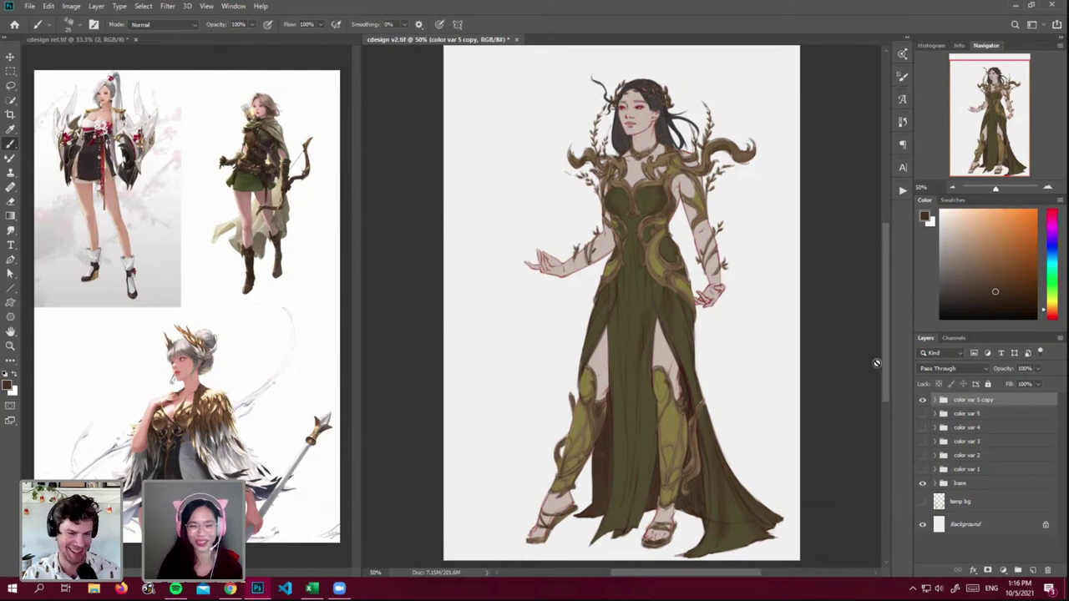
{"action": "left_click", "coordinate": [288, 228]}
{"action": "key", "text": "ctrl+s"}
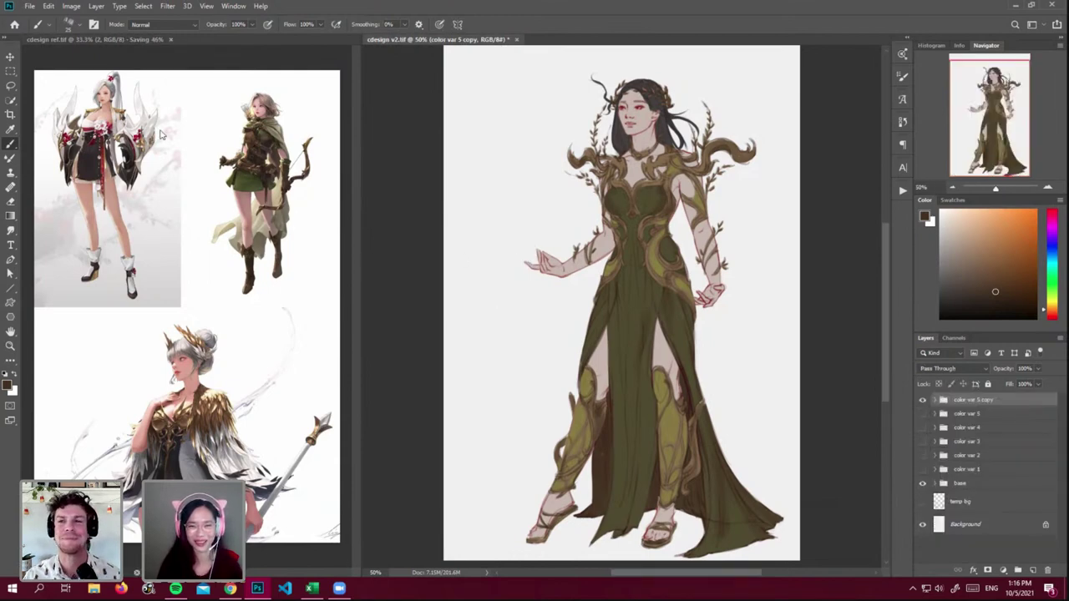
- Show only color var 1 over the base figure and copy the whole merged image into a new document
{"action": "left_click", "coordinate": [13, 72]}
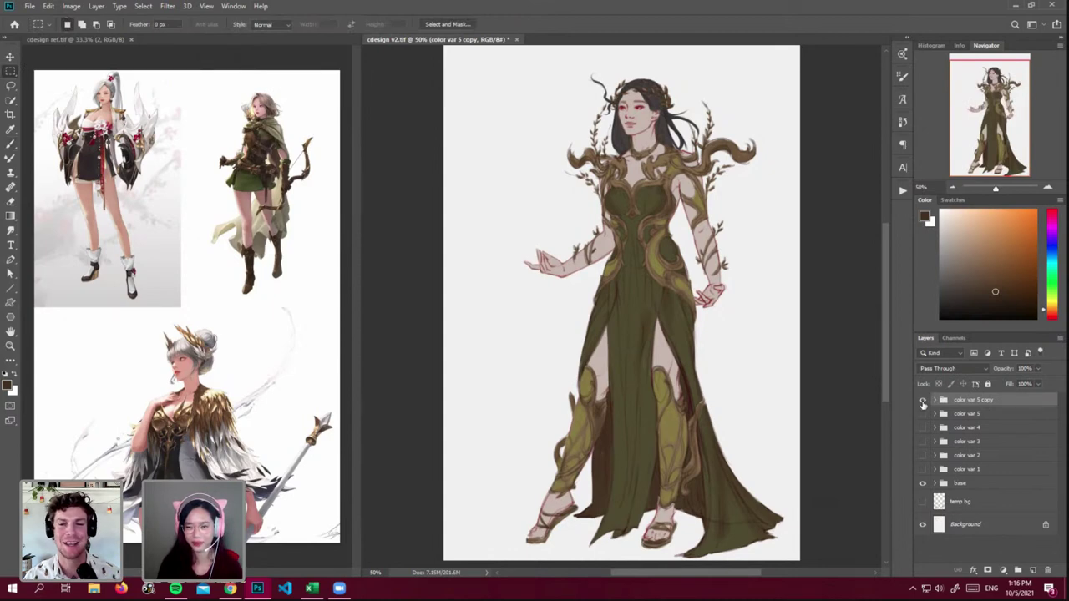
{"action": "left_click", "coordinate": [923, 402]}
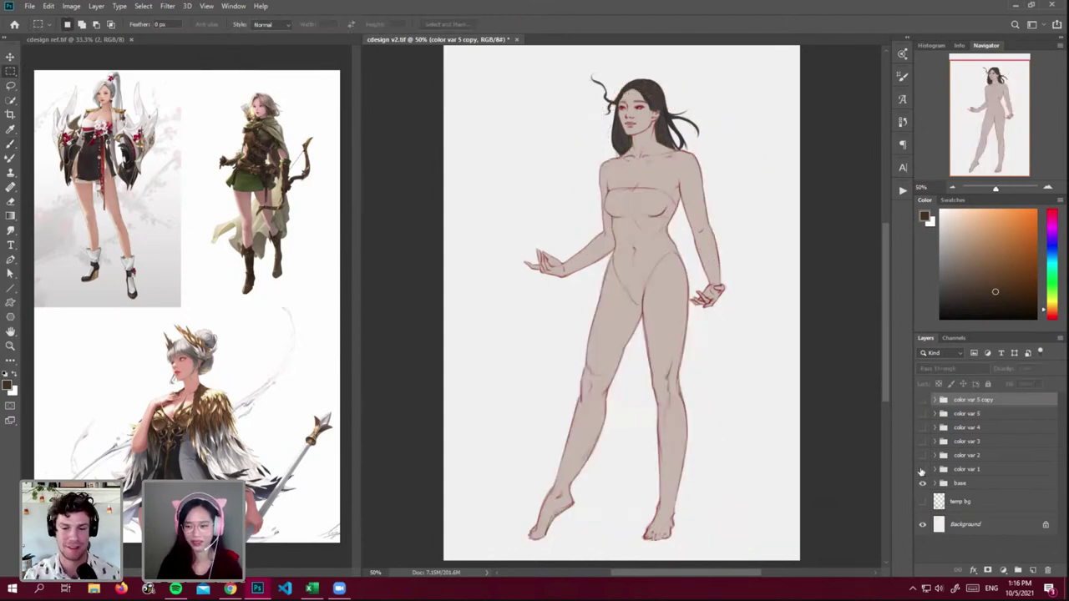
{"action": "left_click", "coordinate": [922, 469]}
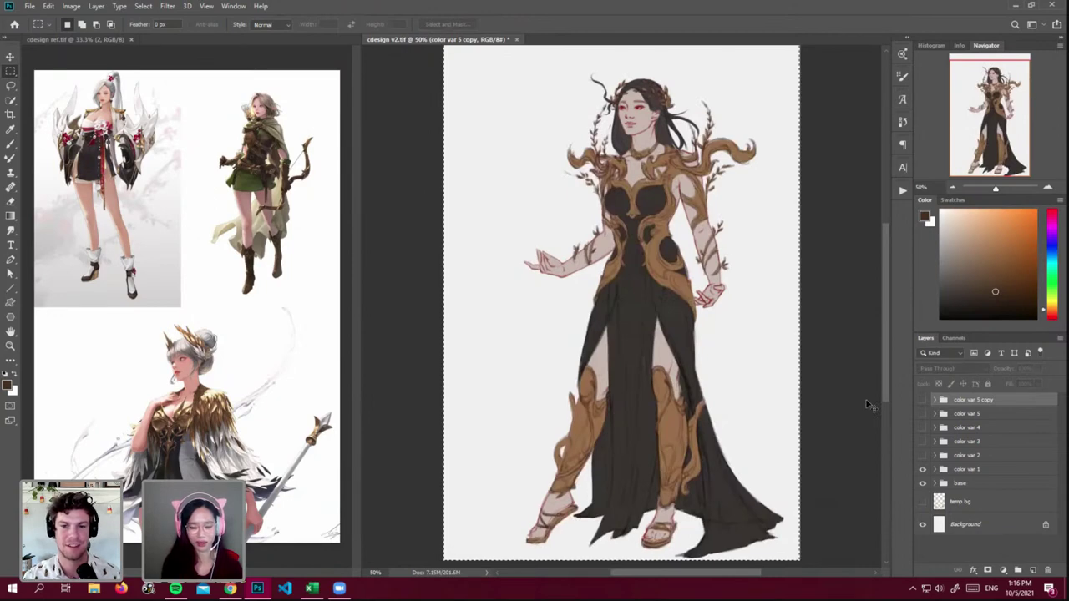
{"action": "key", "text": "ctrl+n"}
{"action": "key", "text": "Return"}
{"action": "key", "text": "ctrl+v"}
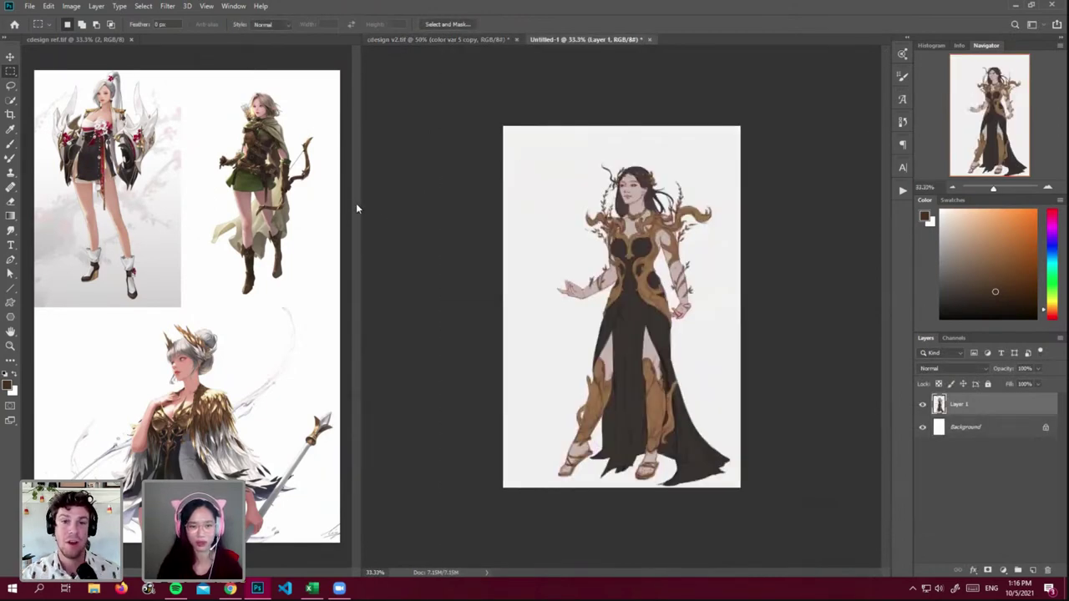
- Make more room for the artwork and copy the merged color var 2 image into Untitled-1 as a new layer
{"action": "left_click_drag", "start_coordinate": [355, 209], "coordinate": [165, 209]}
{"action": "left_click", "coordinate": [236, 40]}
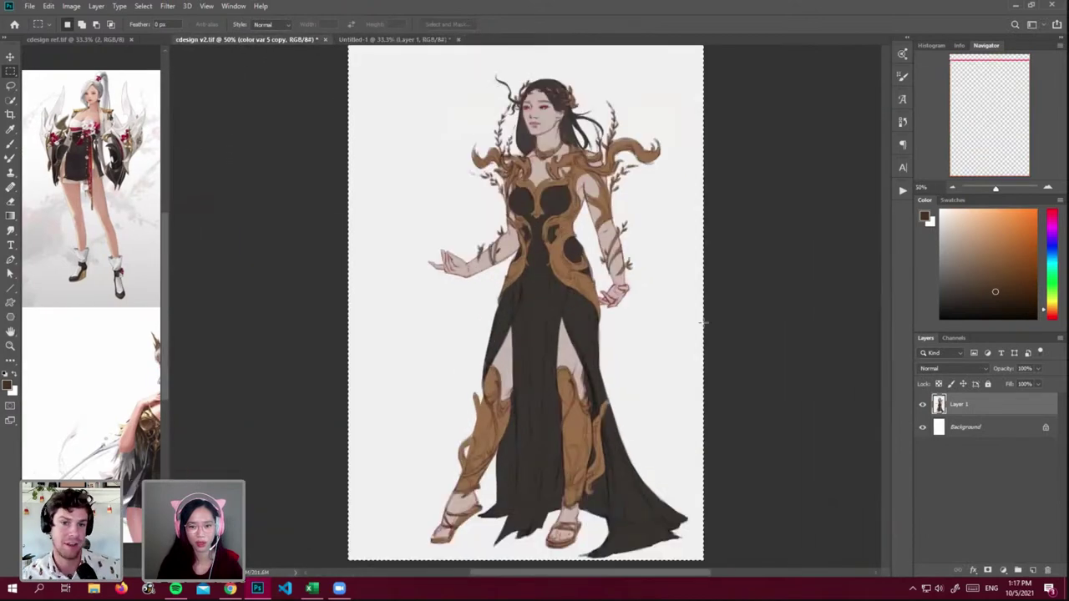
{"action": "left_click", "coordinate": [376, 39]}
{"action": "key", "text": "ctrl+v"}
{"action": "left_click", "coordinate": [231, 41]}
- Show color var 3 in cdesign v2 and copy its merged image into Untitled-1 as a new layer
{"action": "left_click", "coordinate": [922, 440]}
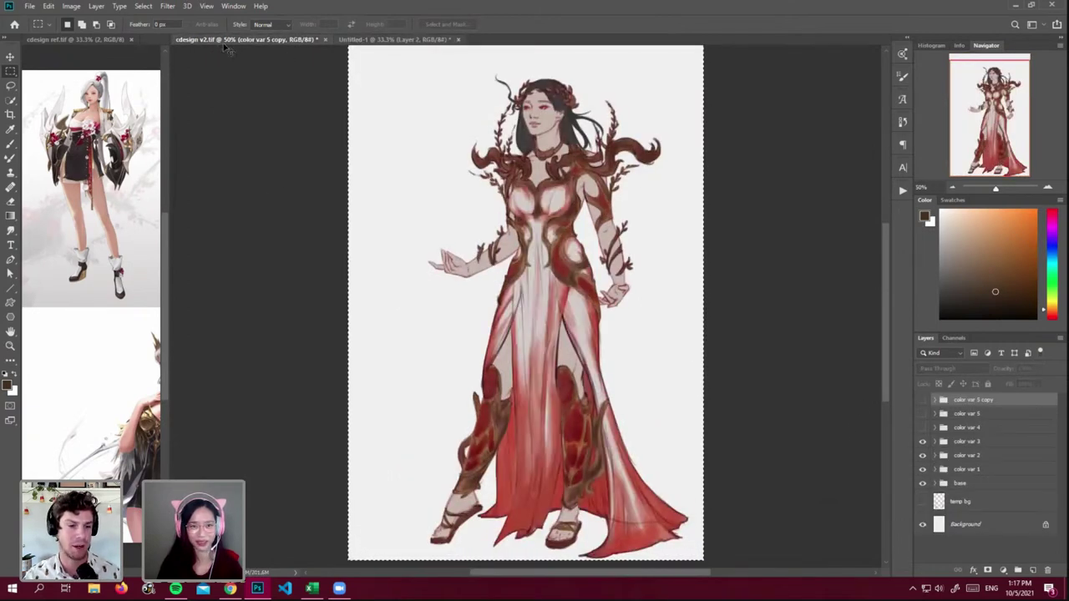
{"action": "key", "text": "ctrl+Tab"}
{"action": "left_click", "coordinate": [267, 38]}
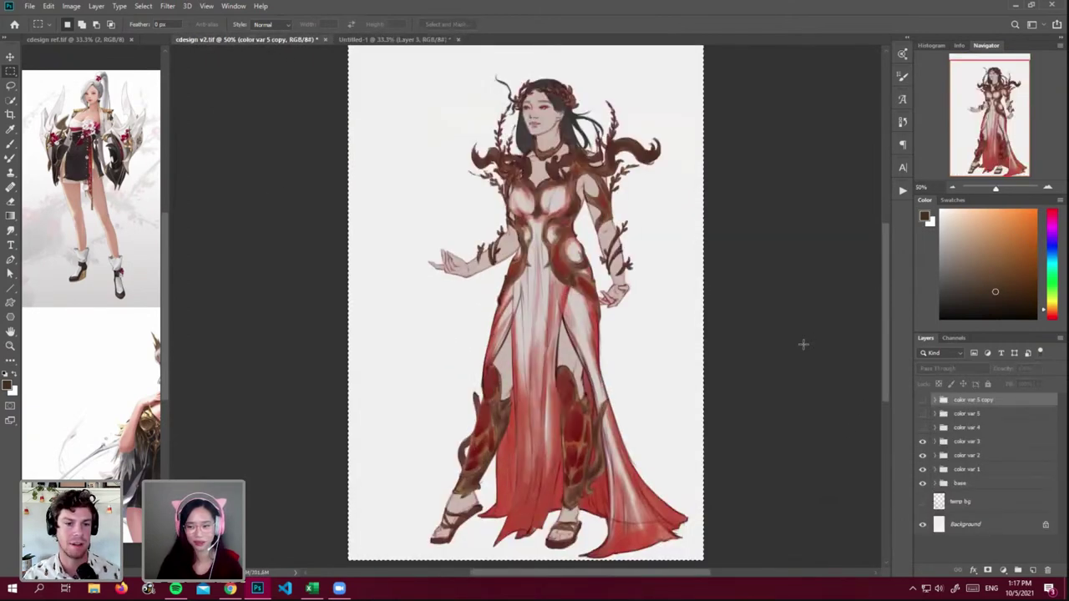
- Show color var 4 in cdesign v2 and copy its merged image into Untitled-1 as a new layer
{"action": "left_click", "coordinate": [923, 426]}
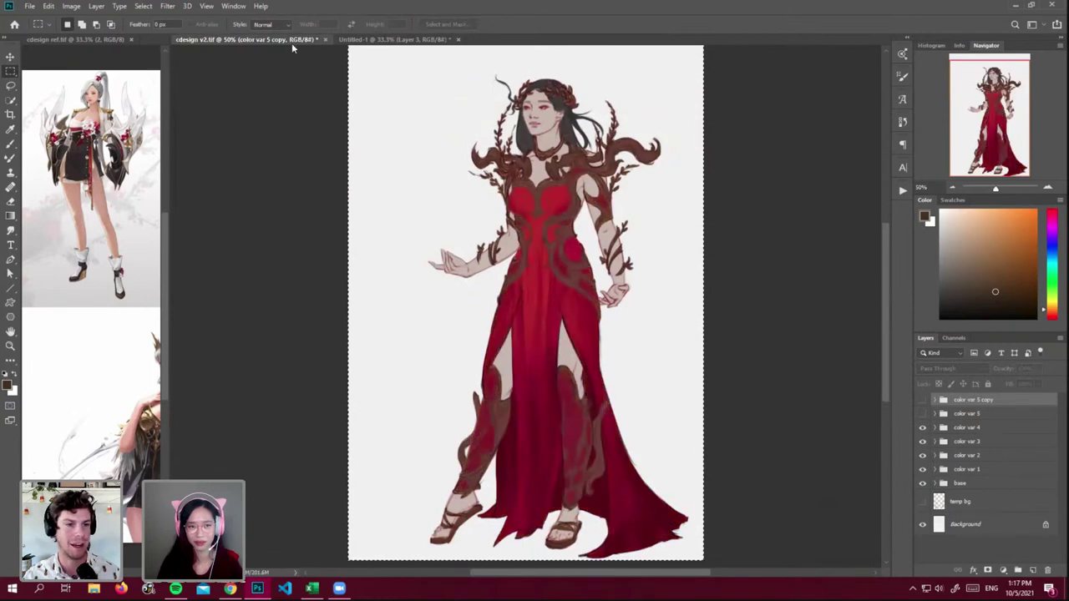
{"action": "key", "text": "ctrl+v"}
{"action": "key", "text": "ctrl+z"}
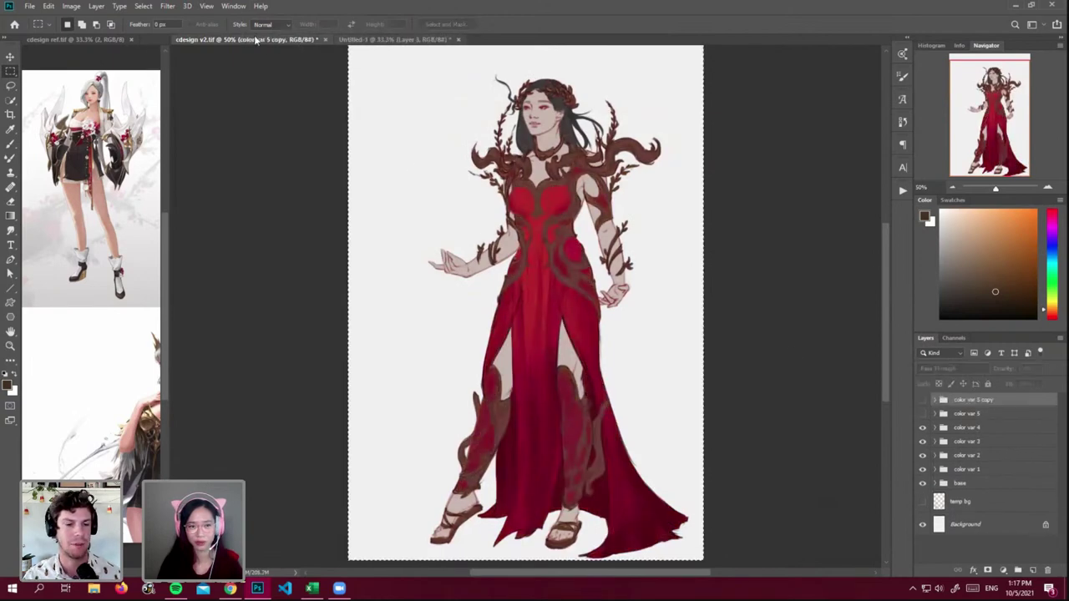
{"action": "key", "text": "ctrl+Tab"}
{"action": "left_click", "coordinate": [282, 41]}
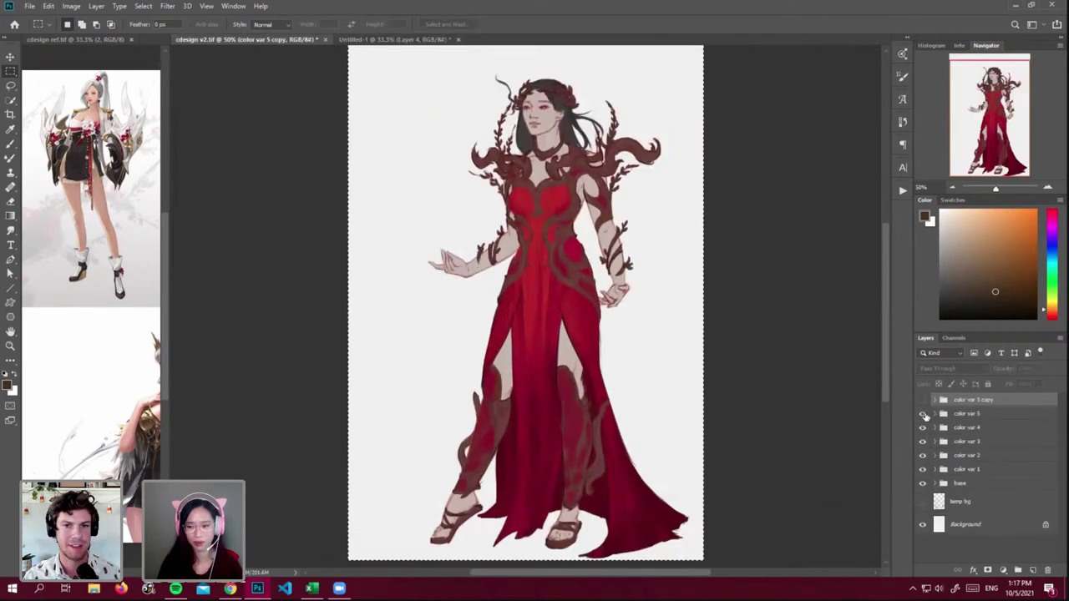
- Show color var 5 in cdesign v2 and copy its merged image into Untitled-1 as a new layer
{"action": "left_click", "coordinate": [923, 414]}
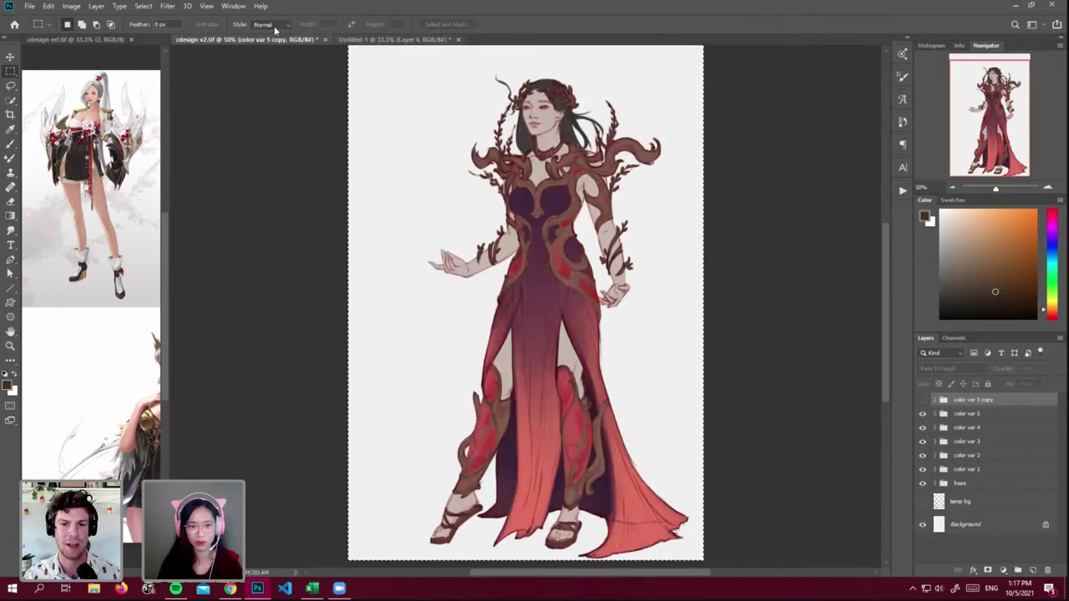
{"action": "key", "text": "ctrl+Tab"}
{"action": "left_click", "coordinate": [266, 39]}
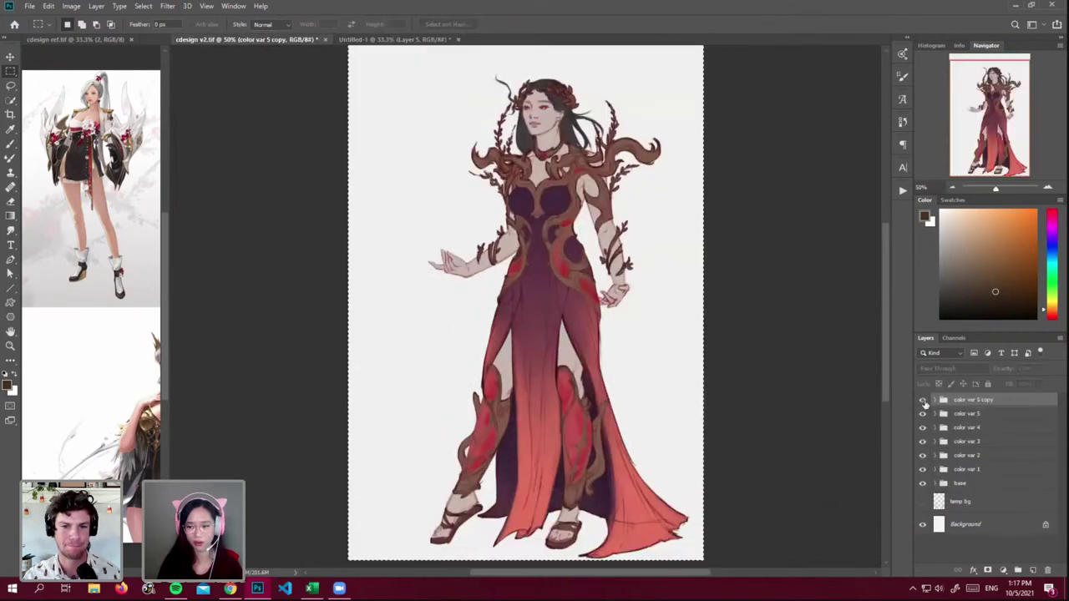
- Show color var 5 copy, copy its merged image into Untitled-1 as a new layer, and save cdesign v2
{"action": "left_click", "coordinate": [922, 400]}
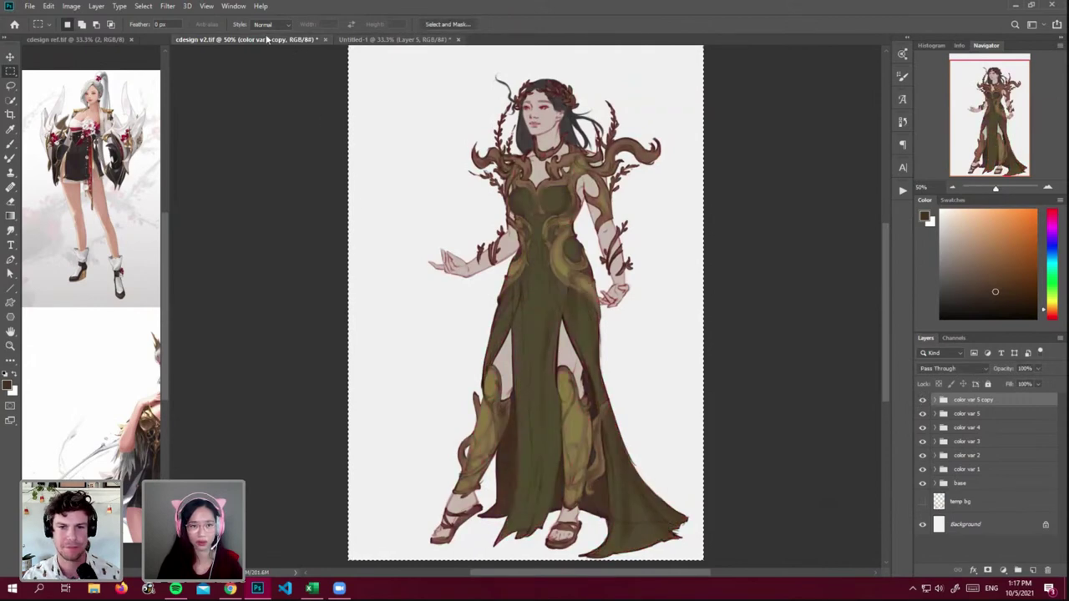
{"action": "key", "text": "ctrl+Tab"}
{"action": "left_click", "coordinate": [255, 42]}
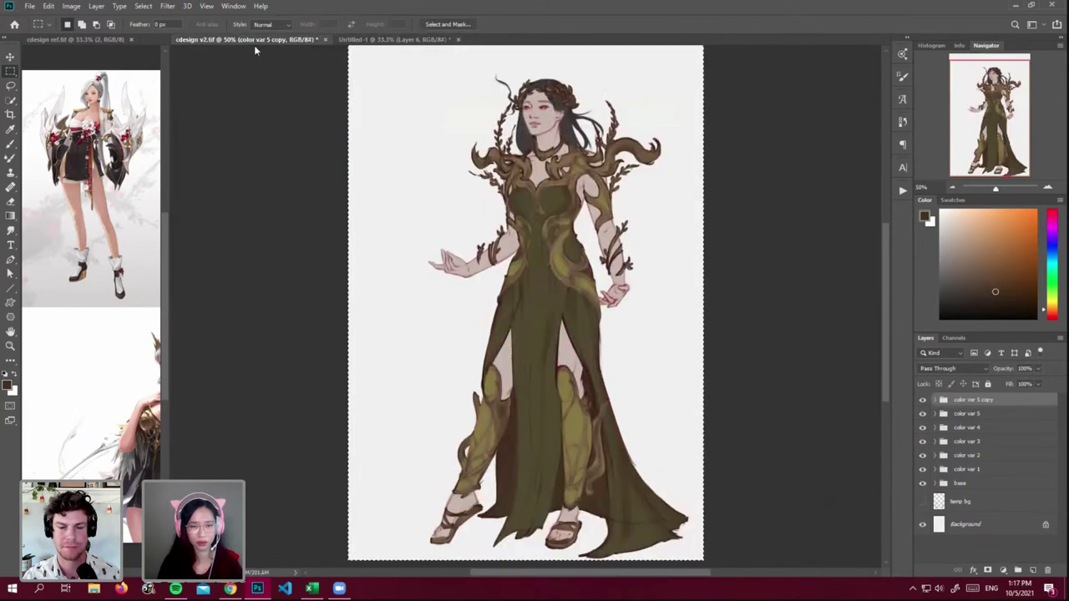
{"action": "key", "text": "ctrl+Tab"}
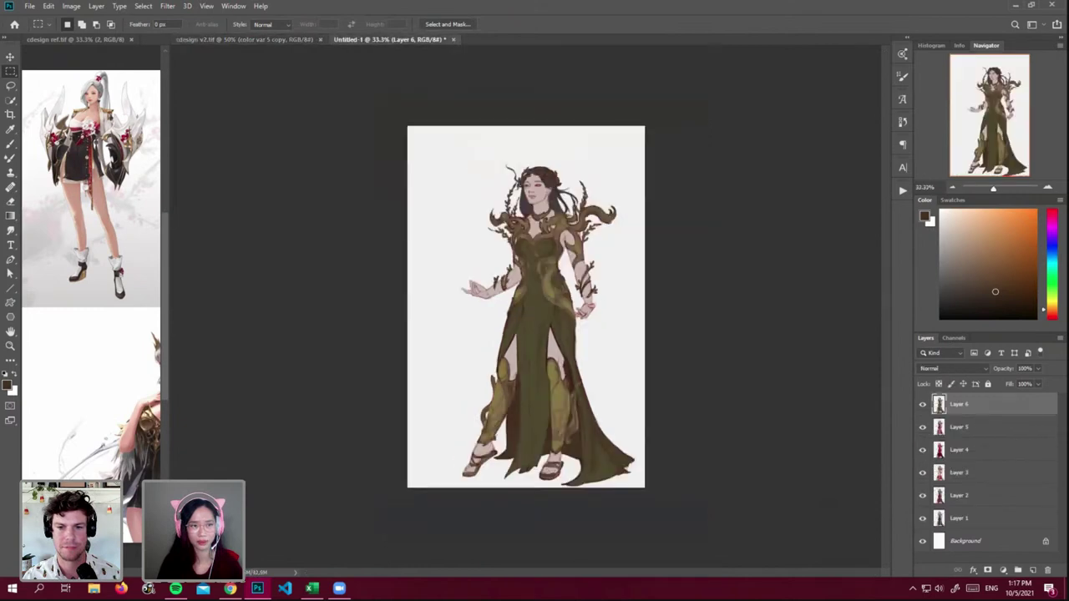
- Enlarge the Untitled-1 canvas to 300 percent width and double its height, keeping the artwork centered
{"action": "left_click", "coordinate": [71, 6]}
{"action": "left_click", "coordinate": [92, 101]}
{"action": "left_click", "coordinate": [424, 323]}
{"action": "left_click", "coordinate": [417, 323]}
{"action": "type", "text": "300"}
{"action": "key", "text": "Tab"}
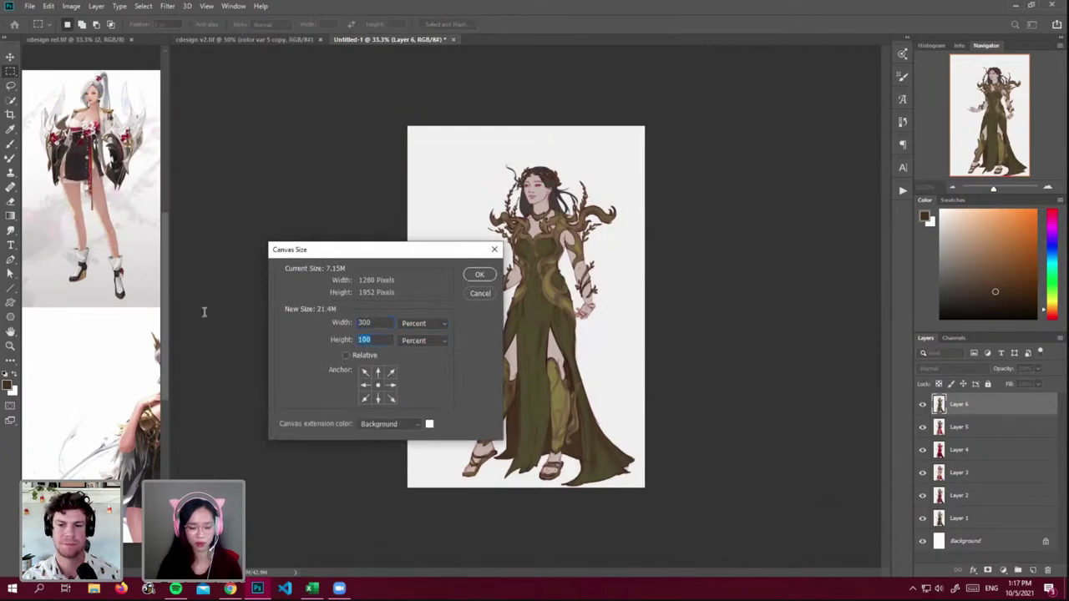
{"action": "left_click", "coordinate": [480, 274]}
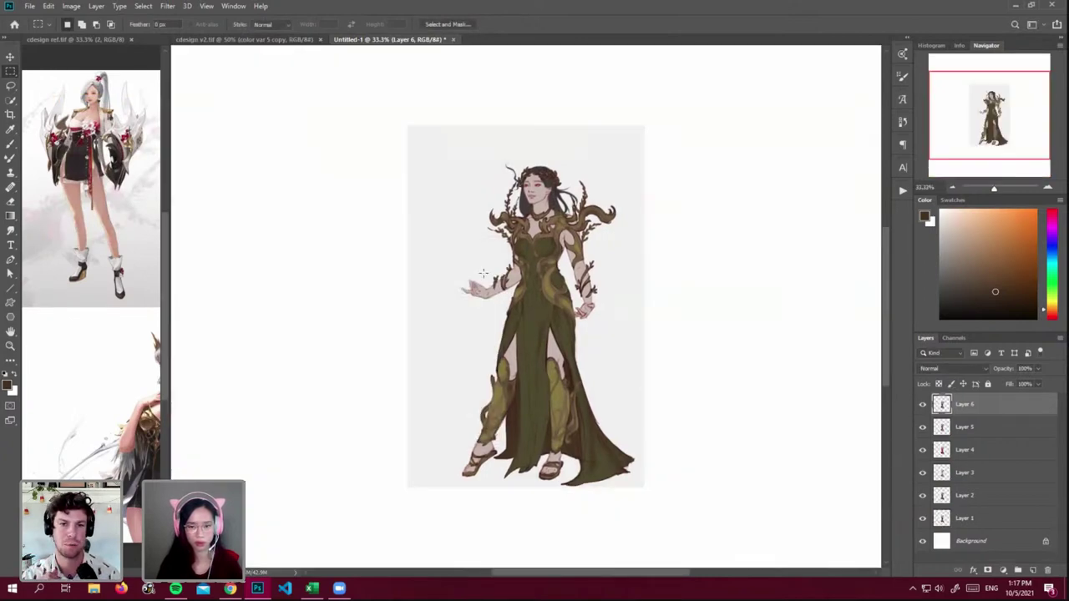
- Move the black-and-gold Layer 1 variation to the canvas's upper left corner and hide Layers 4, 5 and 6
{"action": "key", "text": "ctrl+minus"}
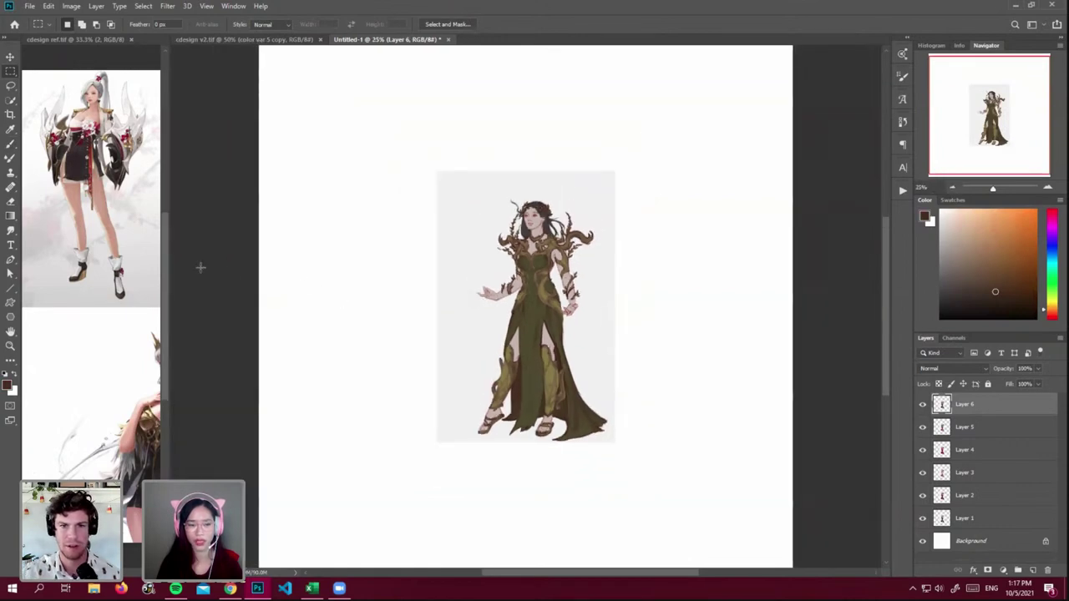
{"action": "left_click_drag", "start_coordinate": [169, 279], "coordinate": [31, 279]}
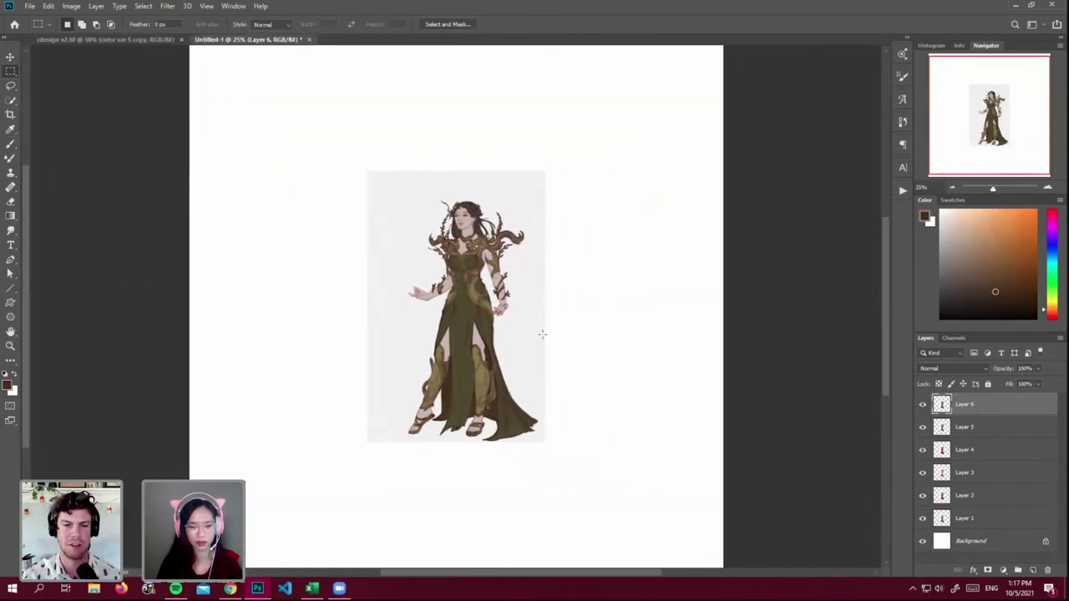
{"action": "scroll", "coordinate": [568, 344], "scroll_direction": "down", "scroll_amount": 2}
{"action": "left_click", "coordinate": [953, 189]}
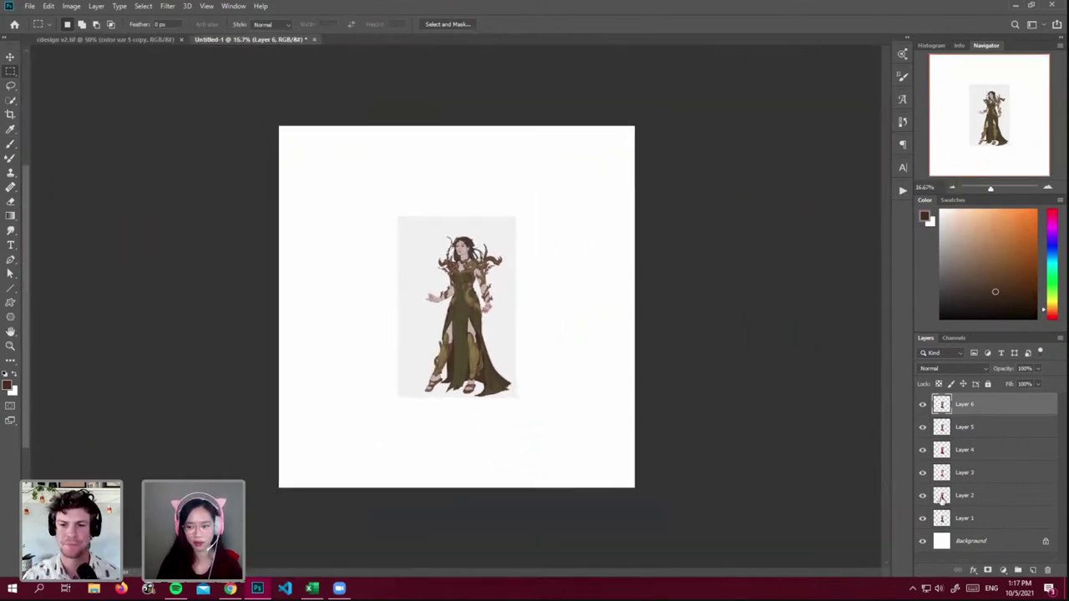
{"action": "left_click", "coordinate": [986, 518]}
{"action": "left_click_drag", "start_coordinate": [566, 389], "coordinate": [467, 348]}
{"action": "left_click_drag", "start_coordinate": [922, 451], "coordinate": [924, 375]}
- Place the white-and-red Layer 3 variation in the canvas's upper right corner and merge the three top-row layers into one
{"action": "left_click", "coordinate": [962, 481]}
{"action": "left_click_drag", "start_coordinate": [551, 390], "coordinate": [624, 306]}
{"action": "left_click", "coordinate": [964, 517], "text": "shift"}
{"action": "key", "text": "ctrl+e"}
- Show Layers 4 and 5 and move the bright red Layer 4 figure directly left of the Layer 5 figure
{"action": "left_click", "coordinate": [985, 452]}
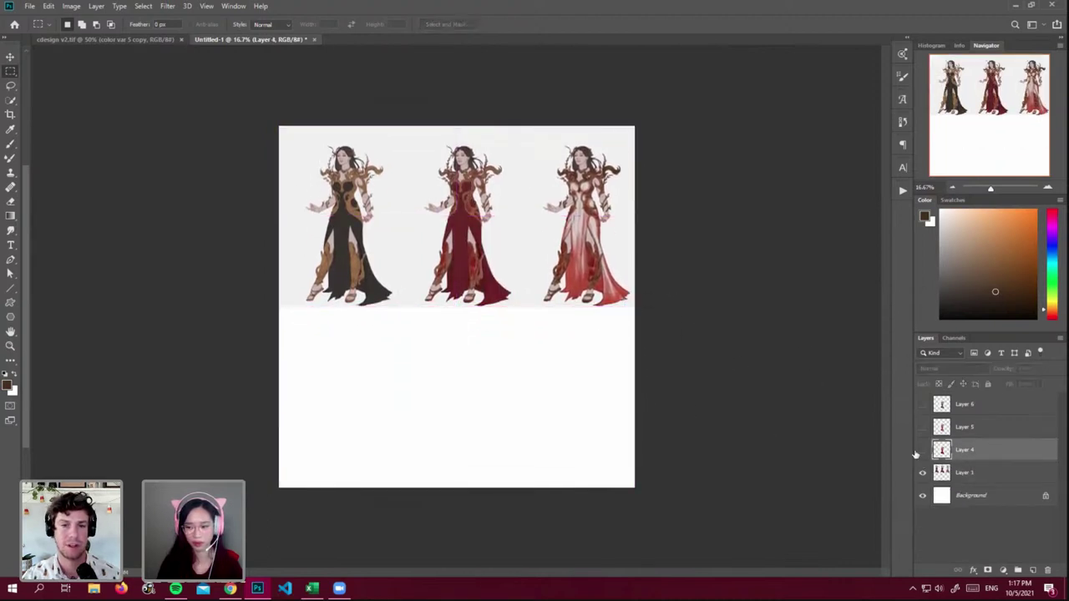
{"action": "left_click", "coordinate": [922, 450]}
{"action": "left_click", "coordinate": [921, 427]}
{"action": "left_click", "coordinate": [972, 426]}
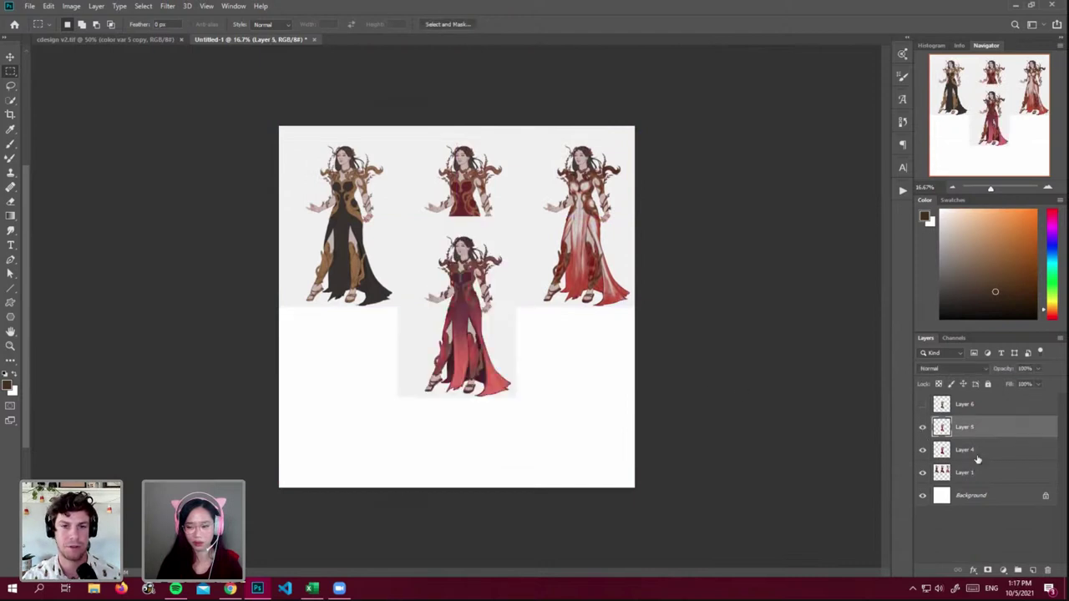
{"action": "key", "text": "alt+bracketleft"}
{"action": "left_click_drag", "start_coordinate": [663, 375], "coordinate": [543, 361]}
{"action": "key", "text": "ctrl+z"}
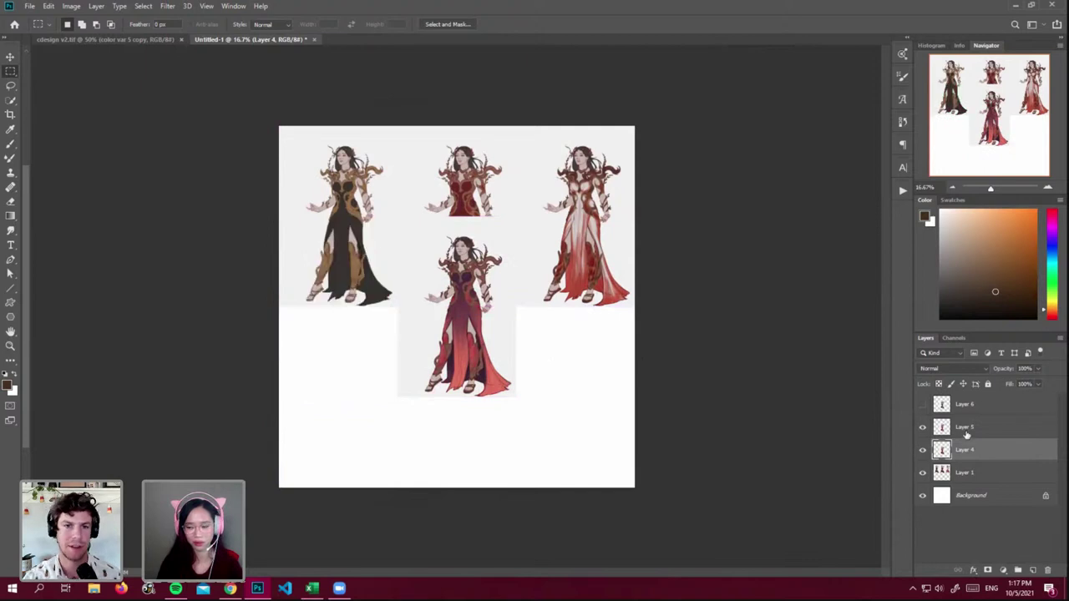
{"action": "left_click_drag", "start_coordinate": [666, 392], "coordinate": [550, 394]}
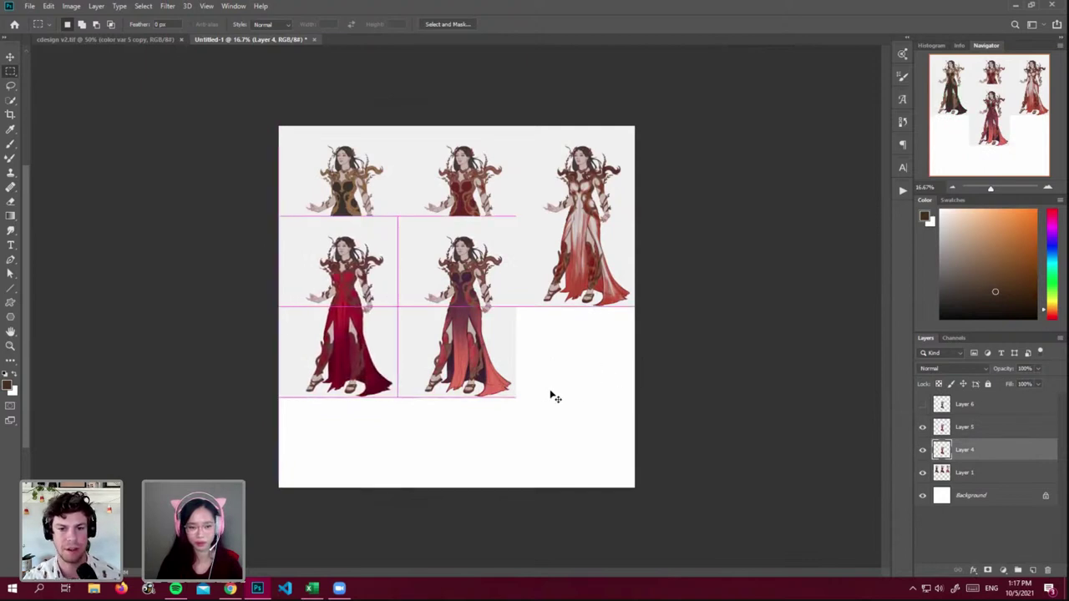
- Show Layer 6, place it right of Layer 5, merge Layers 4 to 6, and move that row to the canvas's lower half
{"action": "left_click", "coordinate": [967, 408]}
{"action": "left_click", "coordinate": [922, 404]}
{"action": "left_click_drag", "start_coordinate": [493, 363], "coordinate": [603, 365]}
{"action": "left_click", "coordinate": [997, 449], "text": "shift"}
{"action": "key", "text": "ctrl+e"}
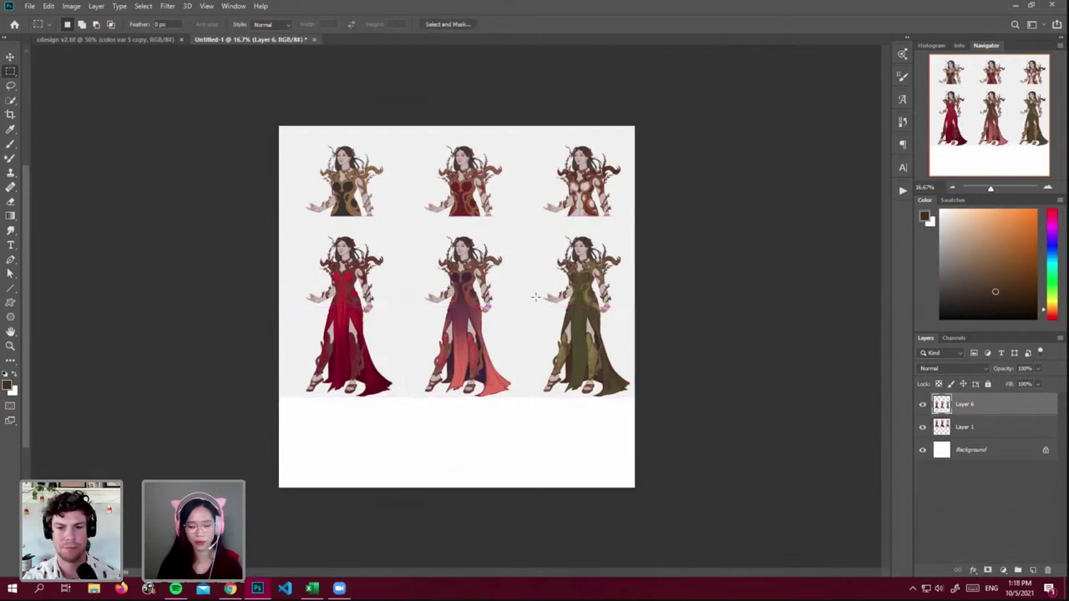
{"action": "left_click_drag", "start_coordinate": [551, 288], "coordinate": [540, 380]}
- Add a new layer and handwrite the numbers 1, 2 and 3 in black beside the top-row figures
{"action": "left_click", "coordinate": [108, 41]}
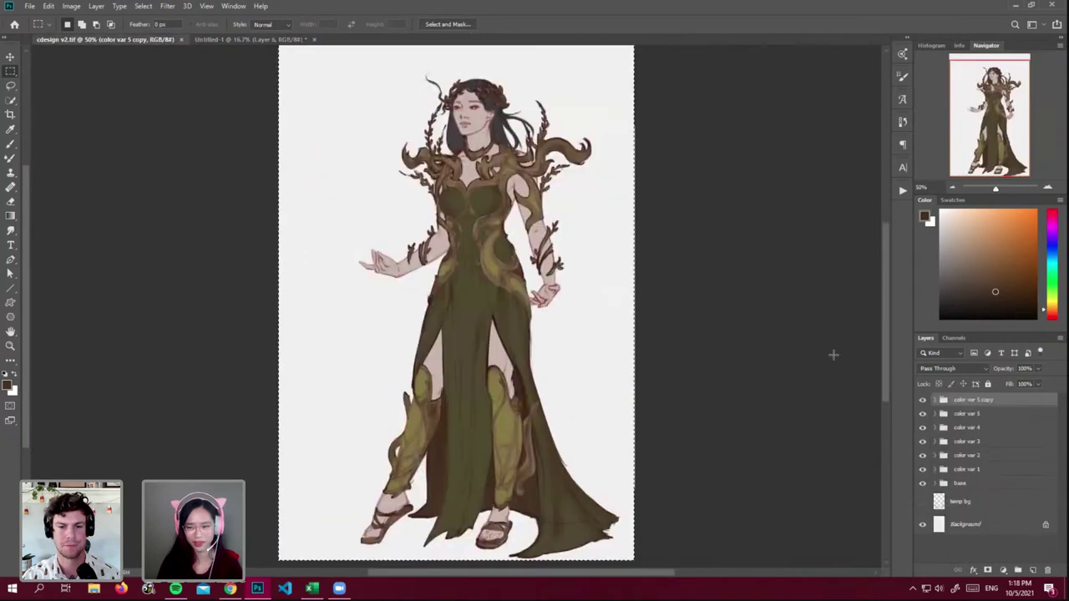
{"action": "left_click", "coordinate": [288, 40]}
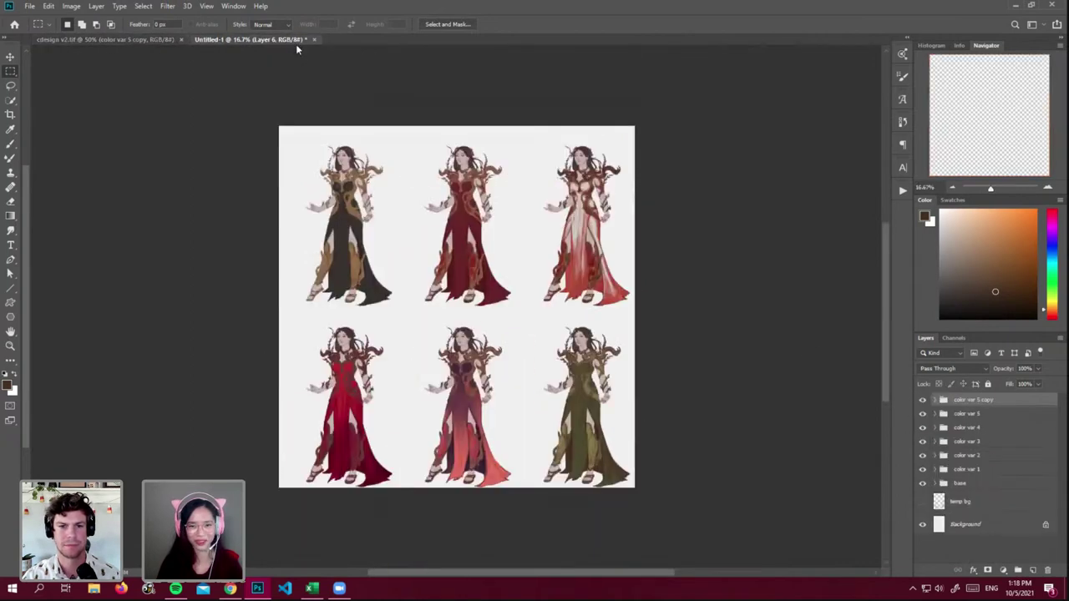
{"action": "key", "text": "d"}
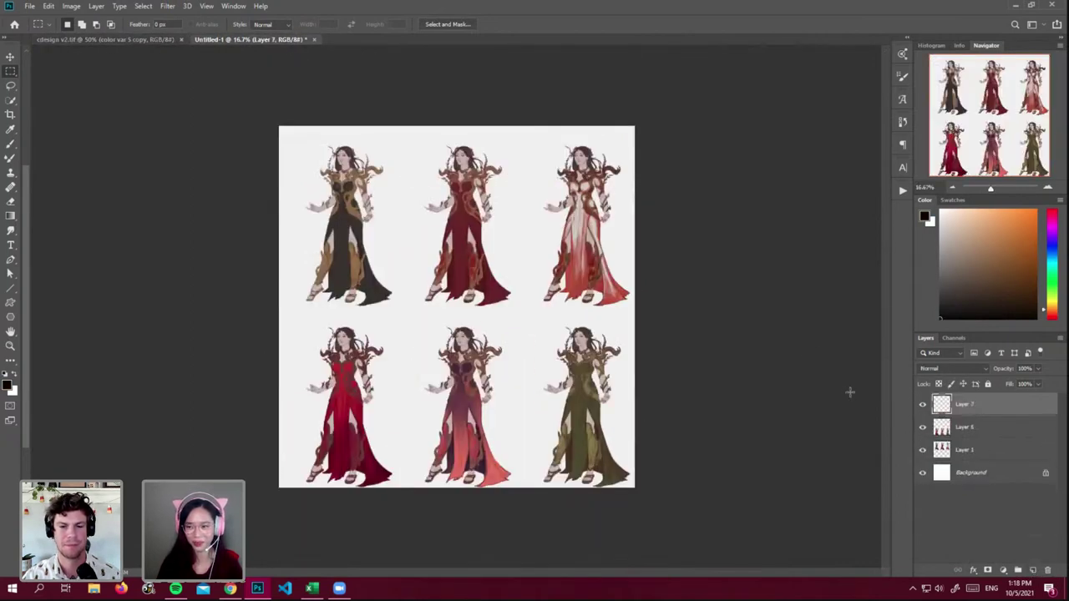
{"action": "key", "text": "b"}
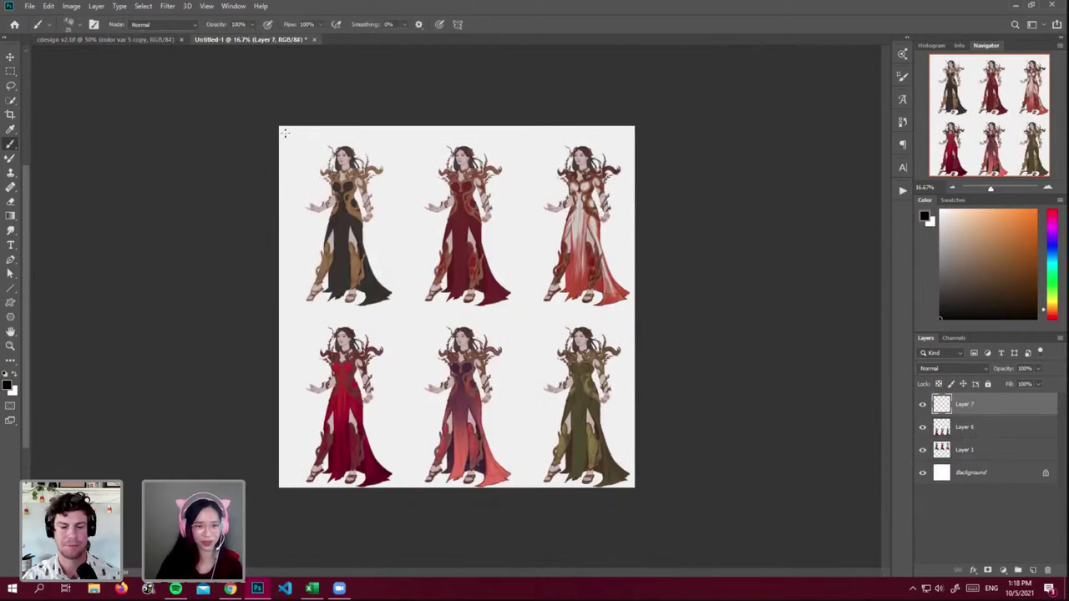
{"action": "key", "text": "ctrl+plus"}
{"action": "left_click_drag", "start_coordinate": [199, 51], "coordinate": [205, 63]}
{"action": "left_click_drag", "start_coordinate": [352, 55], "coordinate": [360, 63]}
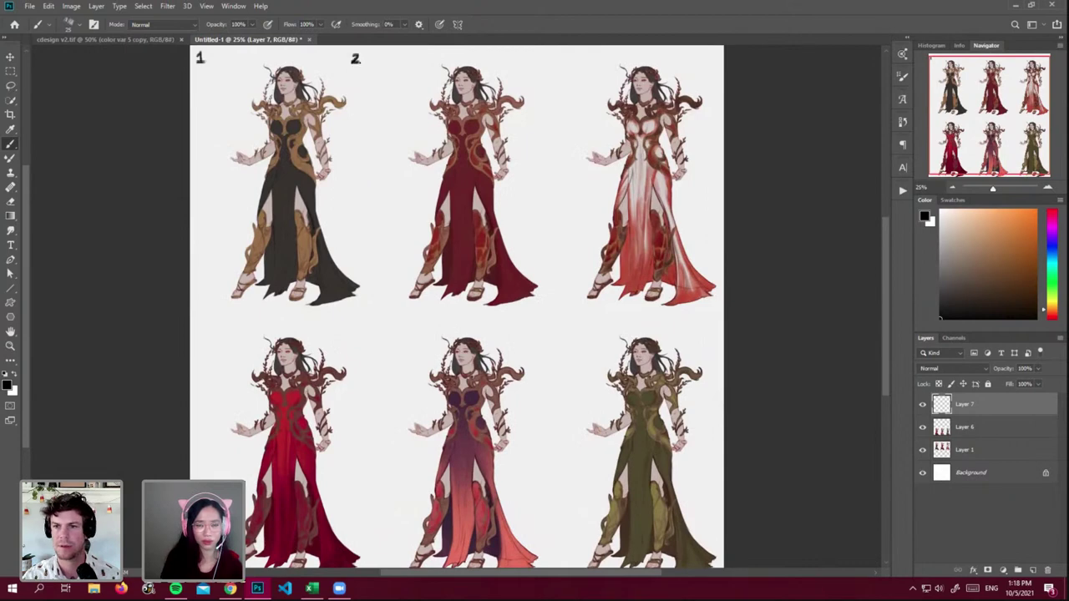
{"action": "left_click_drag", "start_coordinate": [700, 56], "coordinate": [701, 67]}
- Handwrite the numbers 4, 5 and 6 in black beside the bottom-row figures
{"action": "left_click_drag", "start_coordinate": [205, 343], "coordinate": [208, 355]}
{"action": "mouse_move", "coordinate": [399, 344]}
{"action": "left_mouse_down"}
{"action": "mouse_move", "coordinate": [401, 356]}
{"action": "mouse_move", "coordinate": [407, 342]}
{"action": "left_mouse_up"}
{"action": "left_click_drag", "start_coordinate": [595, 342], "coordinate": [591, 349]}
{"action": "left_click_drag", "start_coordinate": [886, 284], "coordinate": [886, 288]}
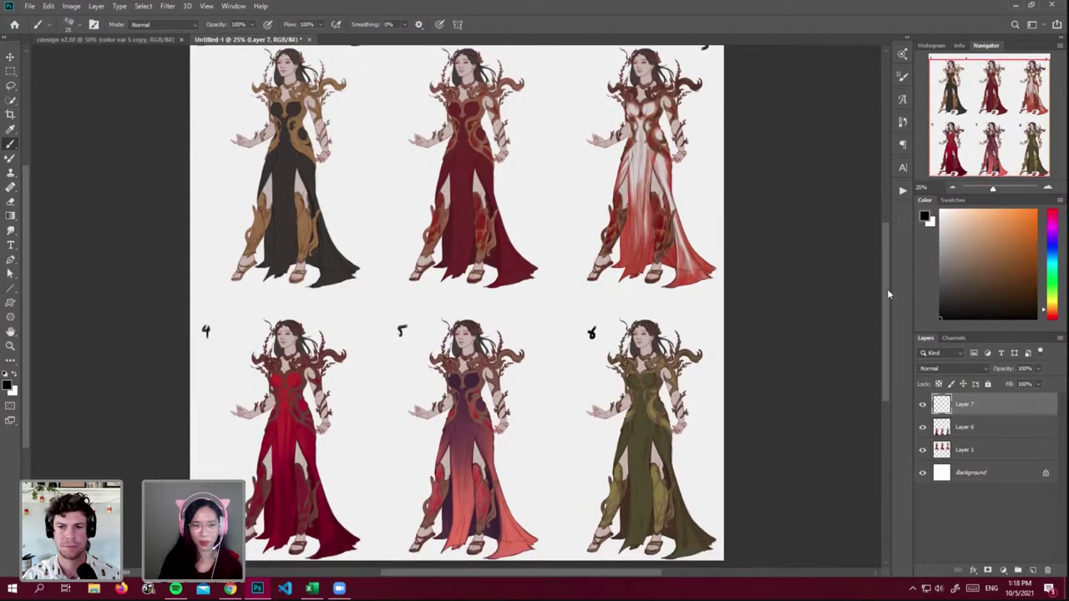
- Nudge all six figures and their numbers down together, and merge every layer into the Background
{"action": "key", "text": "shift"}
{"action": "left_click", "coordinate": [993, 478], "text": "shift"}
{"action": "left_click", "coordinate": [995, 409]}
{"action": "key", "text": "ctrl+t"}
{"action": "key", "text": "shift+Down"}
{"action": "key", "text": "shift+Down"}
{"action": "key", "text": "shift+Down"}
{"action": "key", "text": "shift+Down"}
{"action": "key", "text": "Return"}
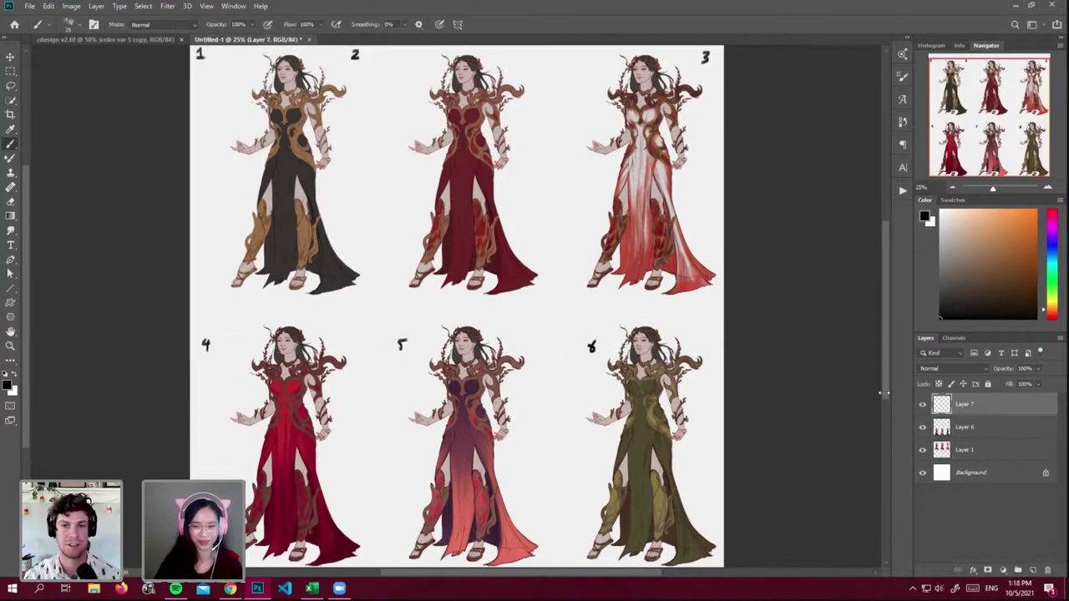
{"action": "left_click", "coordinate": [987, 474], "text": "shift"}
{"action": "key", "text": "ctrl+e"}
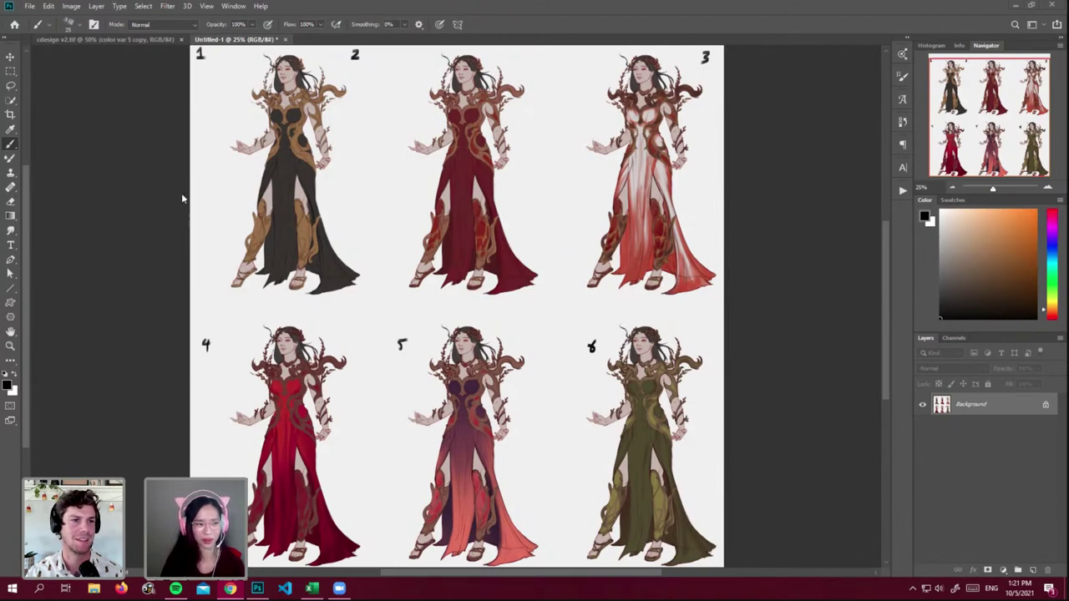
- Switch to the cdesign v2.tif document and move the color var 3 group to the top of the layer stack
{"action": "left_click", "coordinate": [142, 40]}
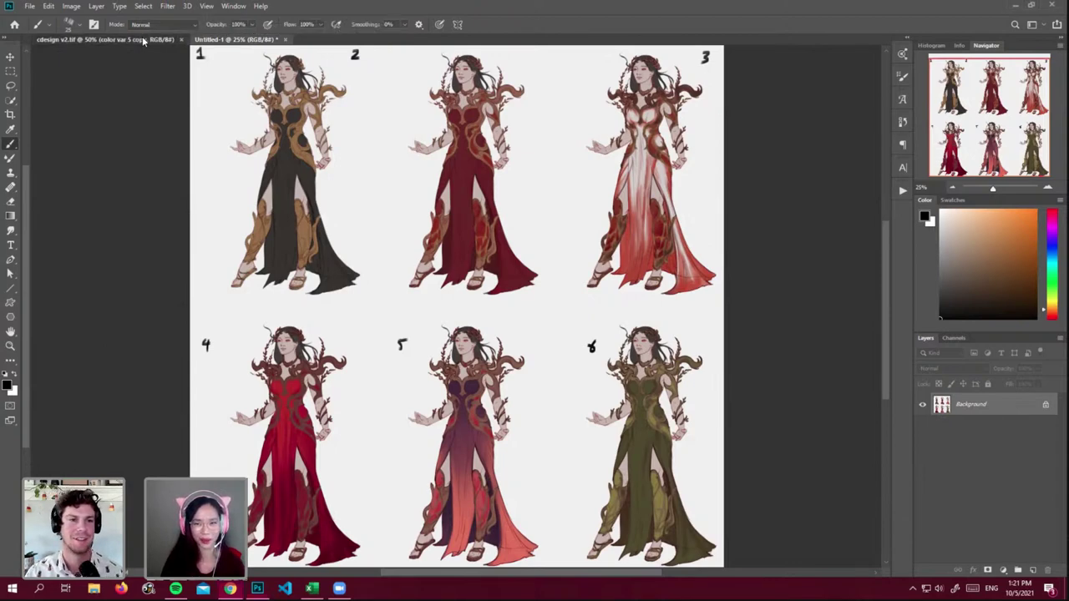
{"action": "left_click_drag", "start_coordinate": [923, 400], "coordinate": [951, 407]}
{"action": "left_click", "coordinate": [977, 442]}
{"action": "key", "text": "ctrl+z"}
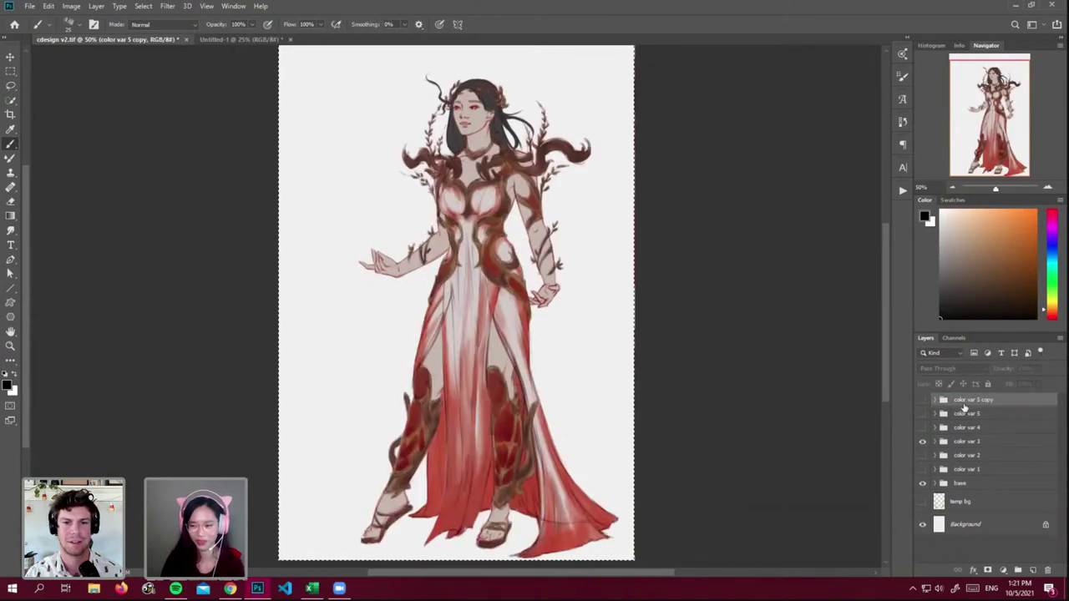
{"action": "left_click", "coordinate": [980, 443]}
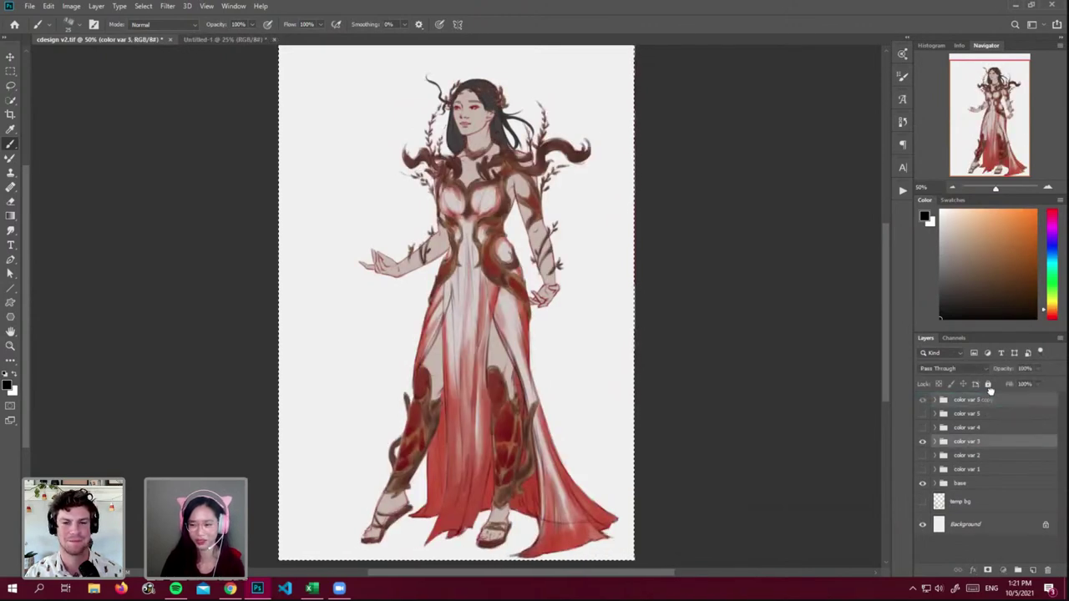
{"action": "left_click_drag", "start_coordinate": [992, 398], "coordinate": [992, 397]}
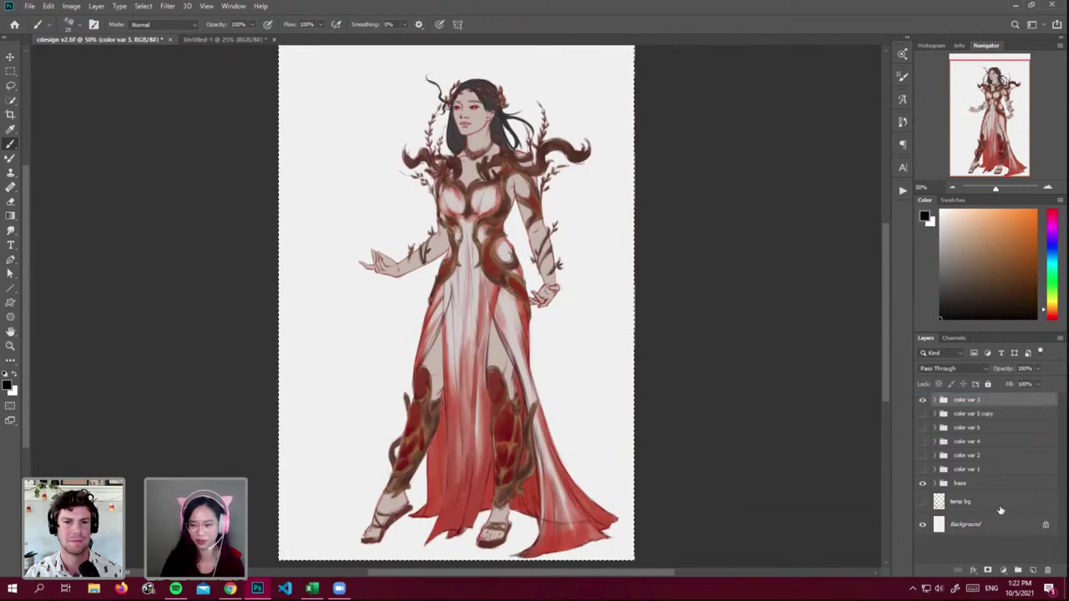
- Clear the active selection around the cdesign v2.tif canvas and close the Untitled-1 comparison sheet
{"action": "left_click", "coordinate": [960, 485]}
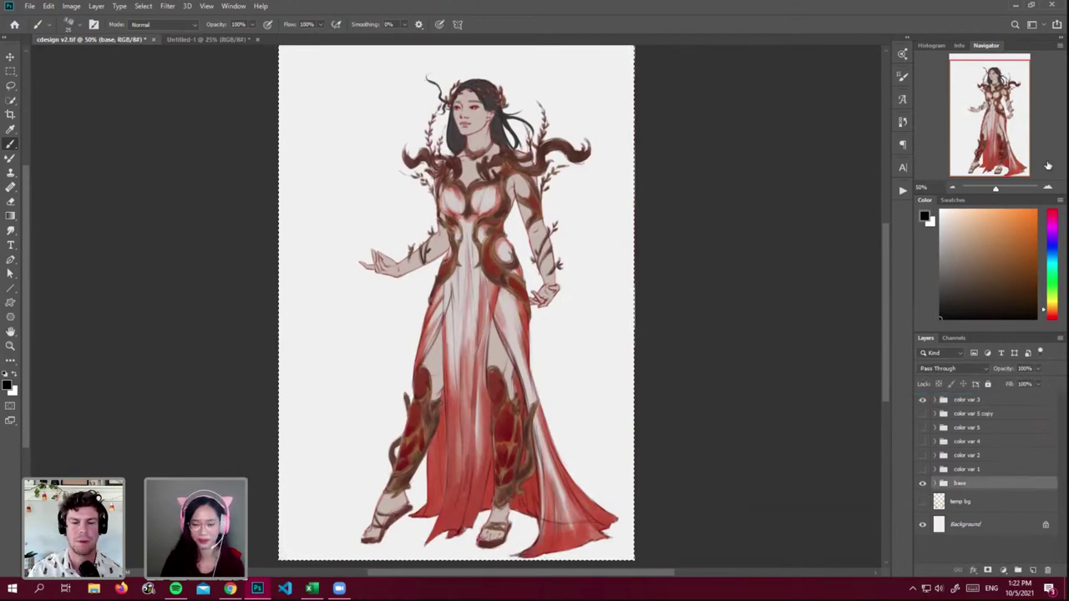
{"action": "left_click", "coordinate": [1045, 189]}
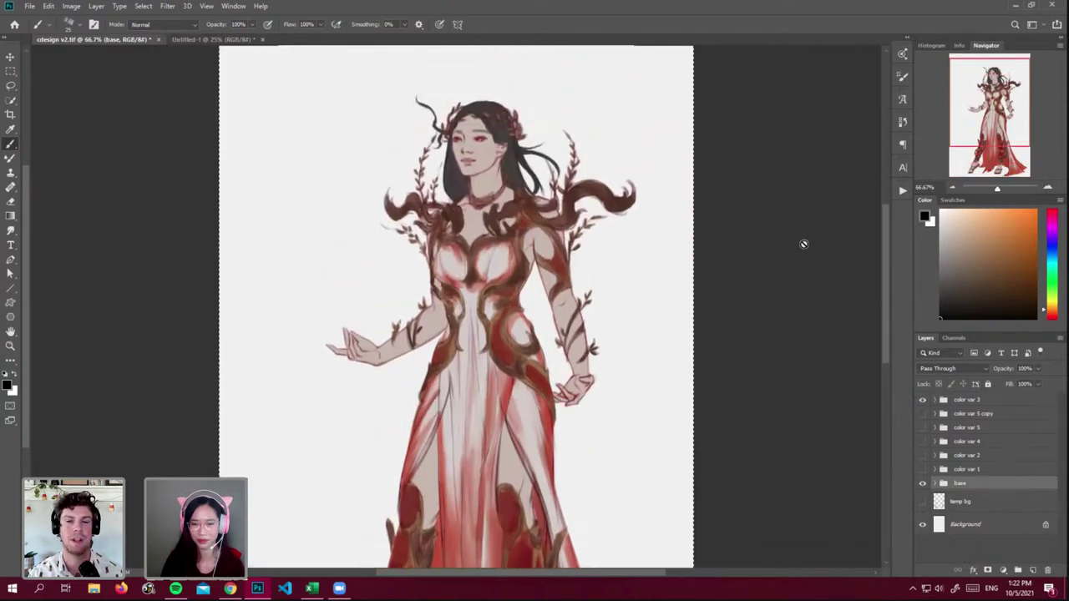
{"action": "left_click", "coordinate": [743, 258]}
{"action": "left_click", "coordinate": [518, 226]}
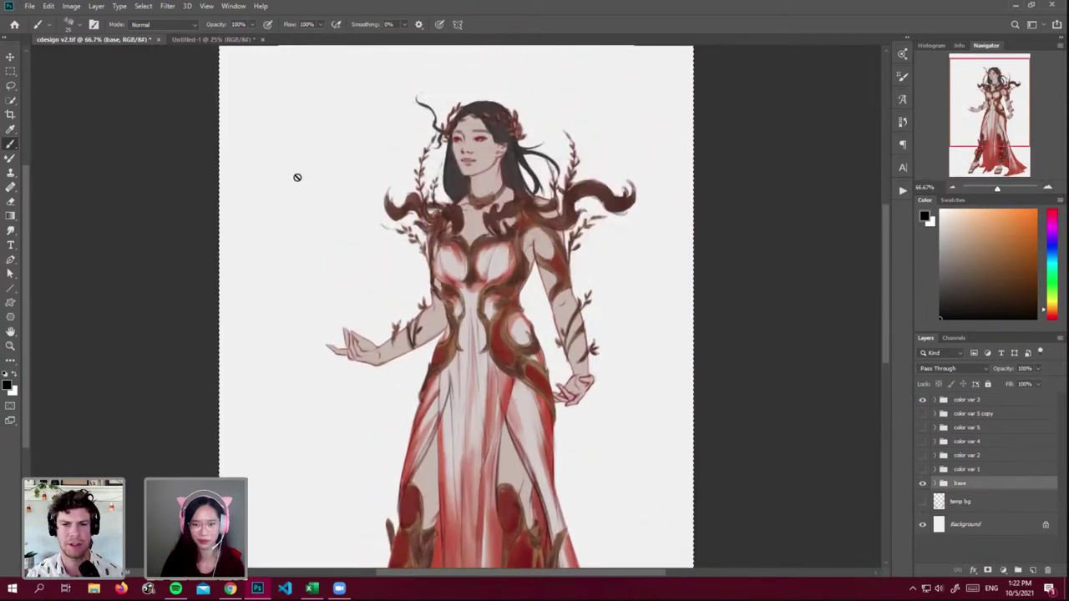
{"action": "left_click", "coordinate": [8, 72]}
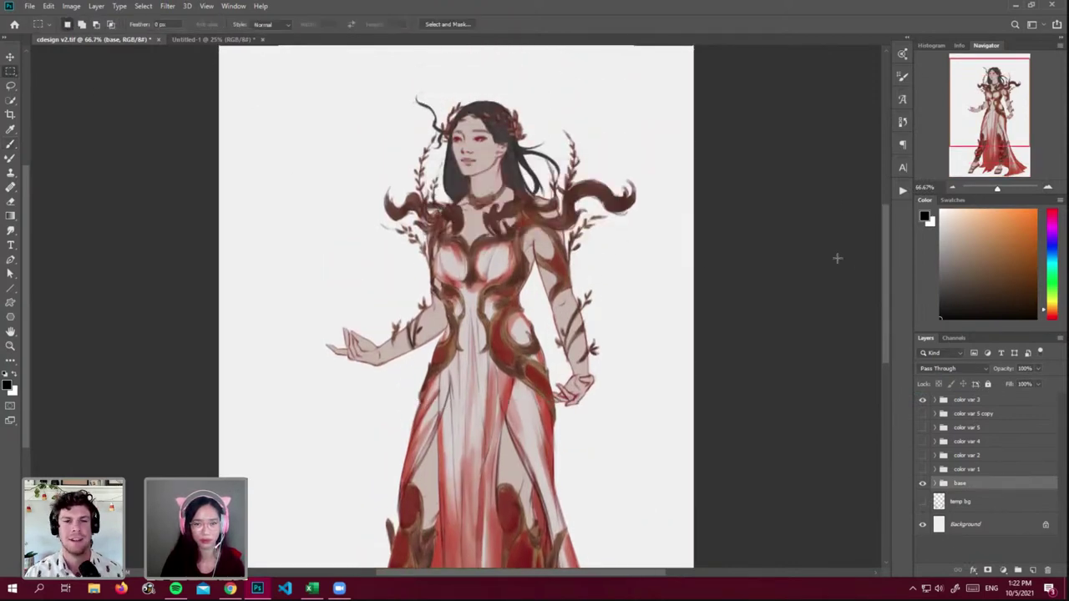
{"action": "left_click", "coordinate": [952, 187]}
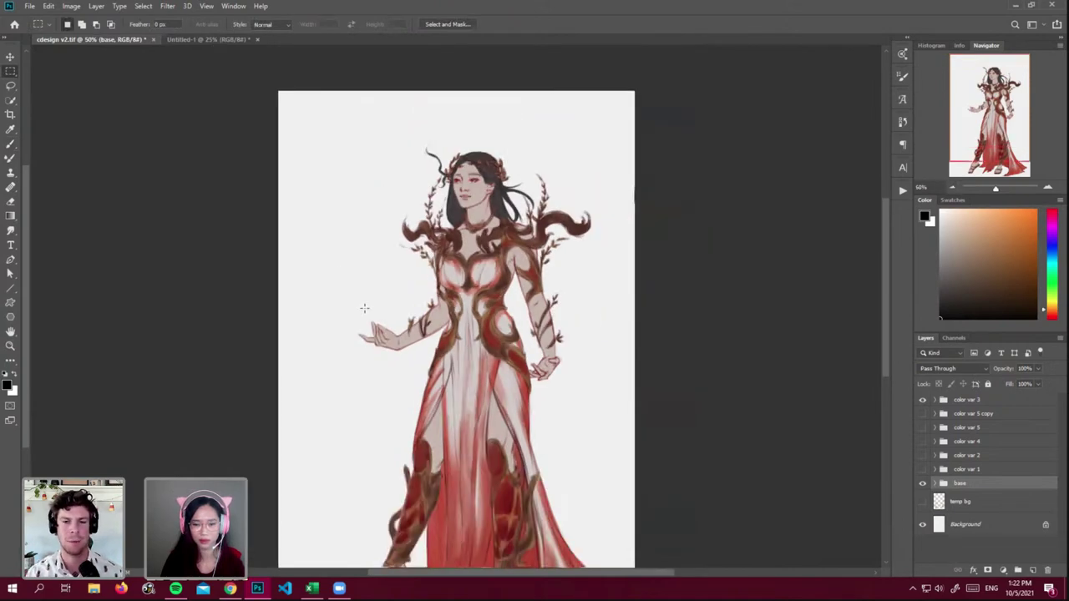
{"action": "left_click", "coordinate": [257, 40]}
{"action": "left_click", "coordinate": [529, 224]}
{"action": "left_click", "coordinate": [1051, 188]}
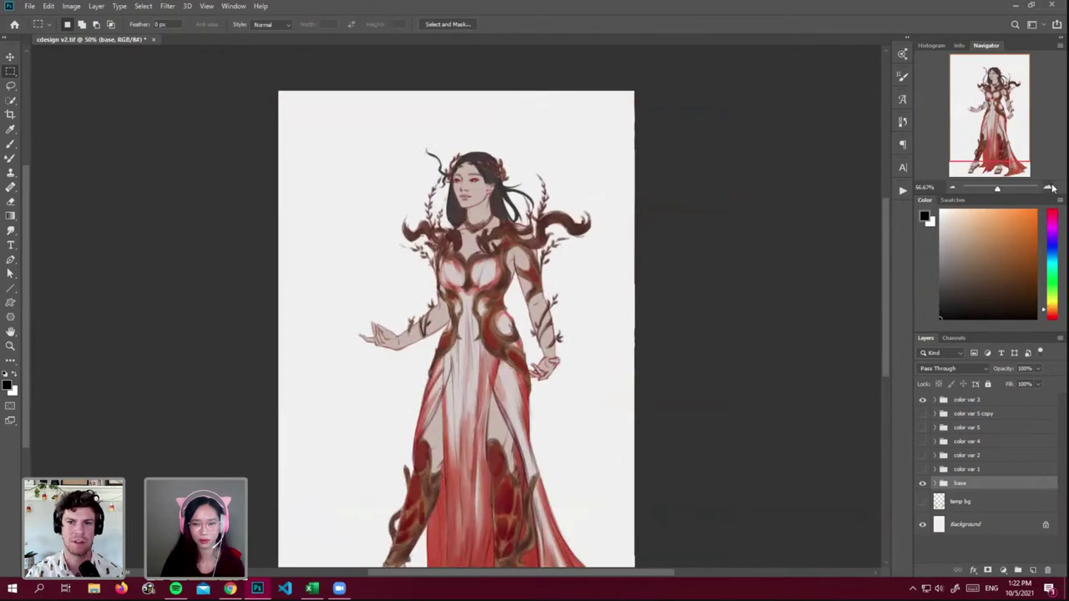
{"action": "left_click", "coordinate": [1050, 188]}
{"action": "scroll", "coordinate": [784, 321], "scroll_direction": "up", "scroll_amount": 2}
{"action": "scroll", "coordinate": [784, 320], "scroll_direction": "up", "scroll_amount": 2}
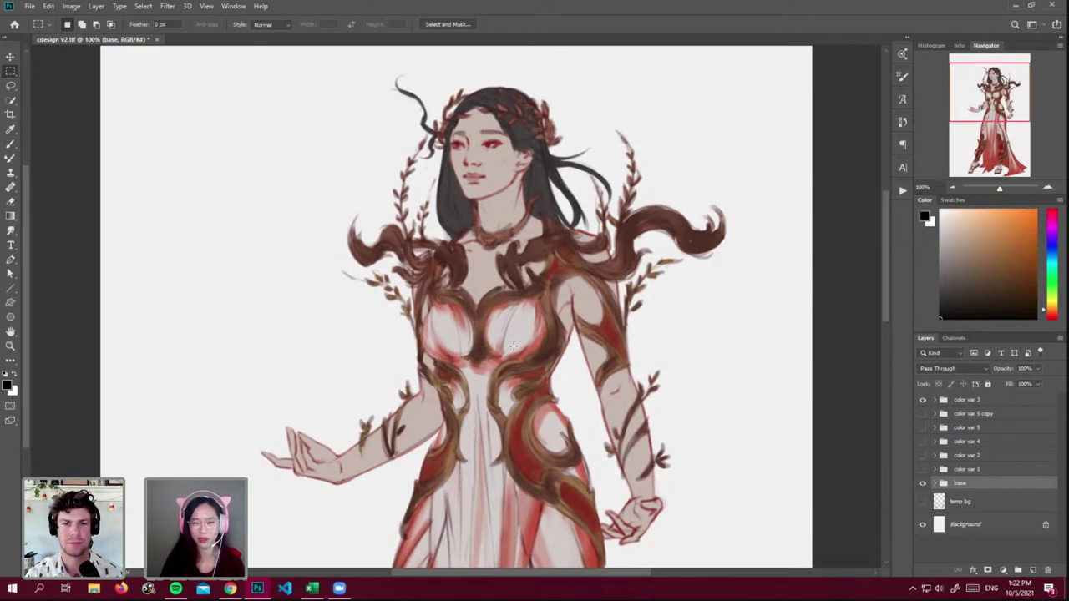
- Save the character design as a new TIFF file named cdesign v3.tif in the character design folder
{"action": "left_click", "coordinate": [1015, 470]}
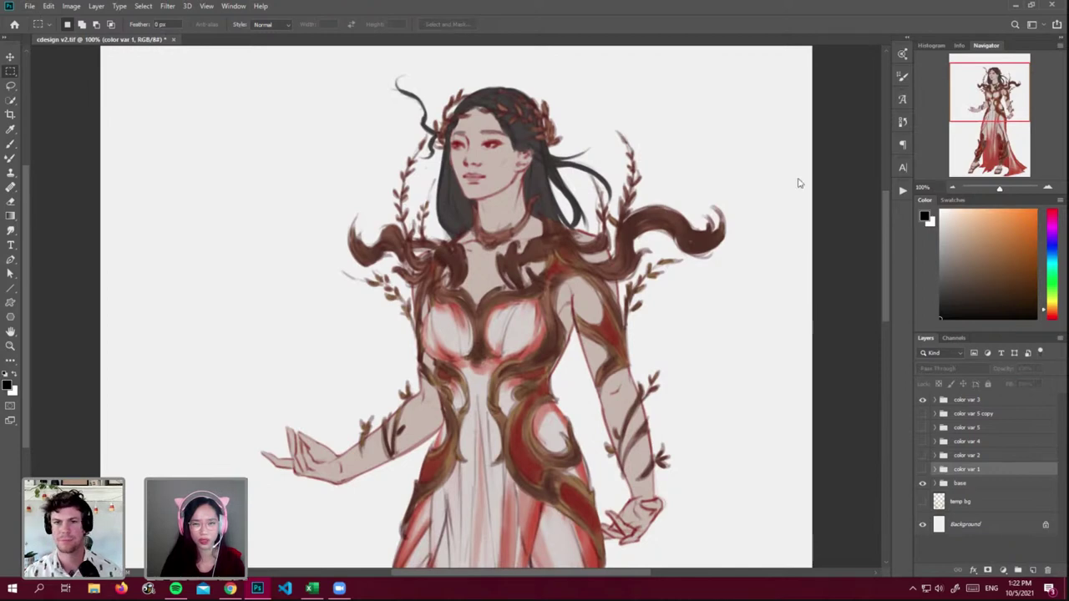
{"action": "left_click", "coordinate": [952, 187]}
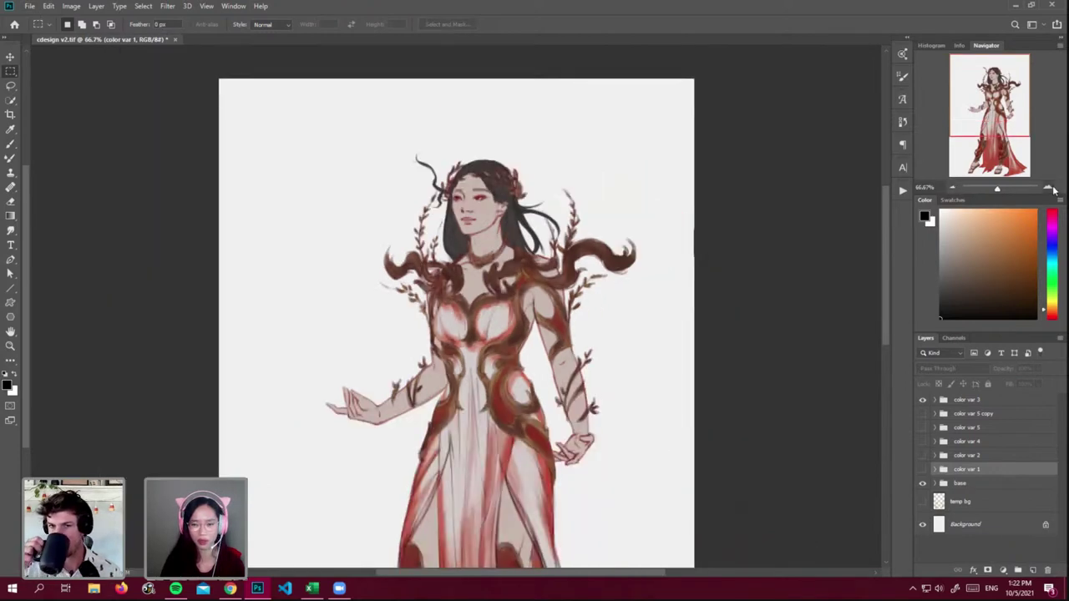
{"action": "left_click", "coordinate": [1048, 188]}
{"action": "left_click", "coordinate": [30, 6]}
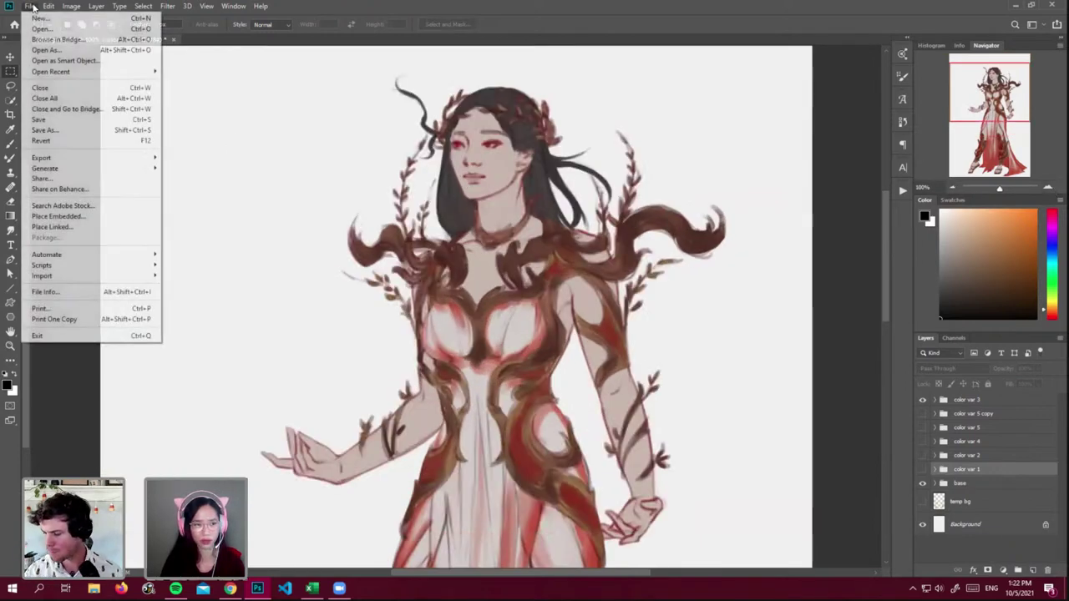
{"action": "left_click", "coordinate": [59, 131]}
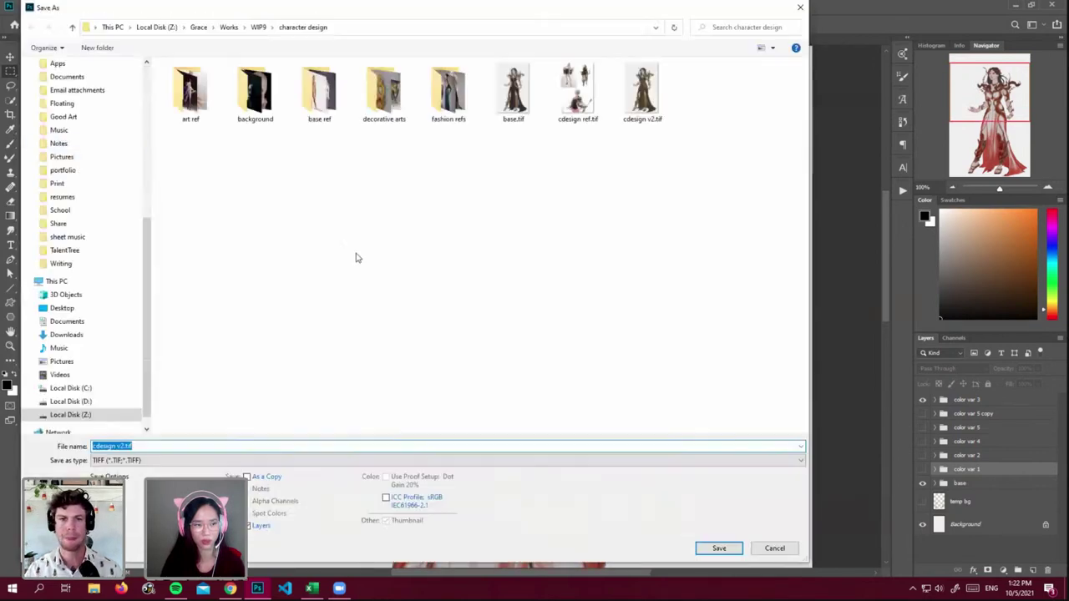
{"action": "left_click", "coordinate": [177, 447]}
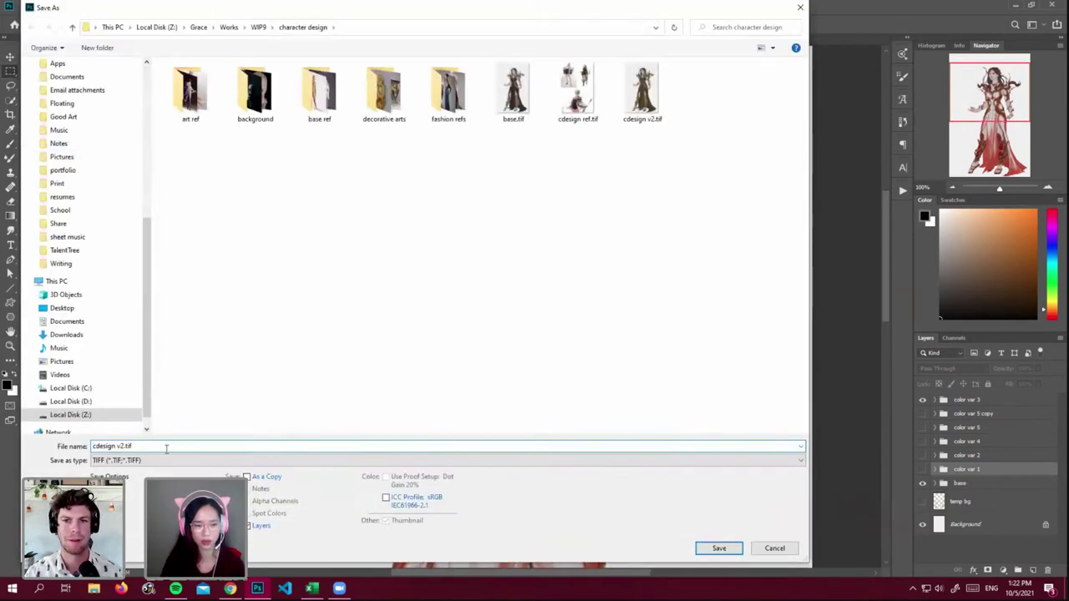
{"action": "key", "text": "Left"}
{"action": "key", "text": "Left"}
{"action": "key", "text": "Left"}
{"action": "key", "text": "Left"}
{"action": "key", "text": "BackSpace"}
{"action": "type", "text": "3"}
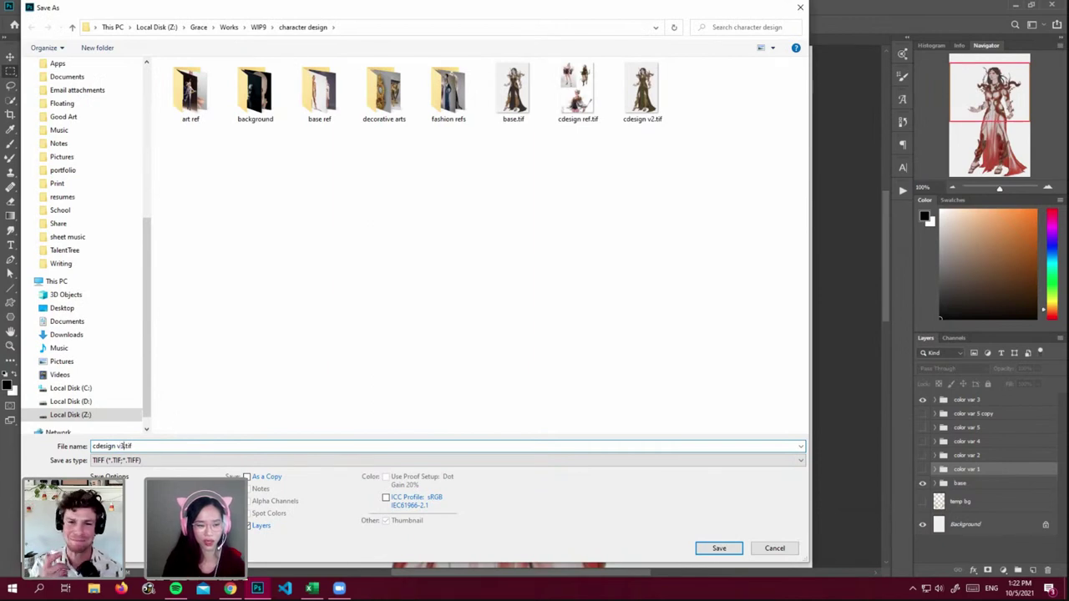
{"action": "key", "text": "Return"}
{"action": "key", "text": "Return"}
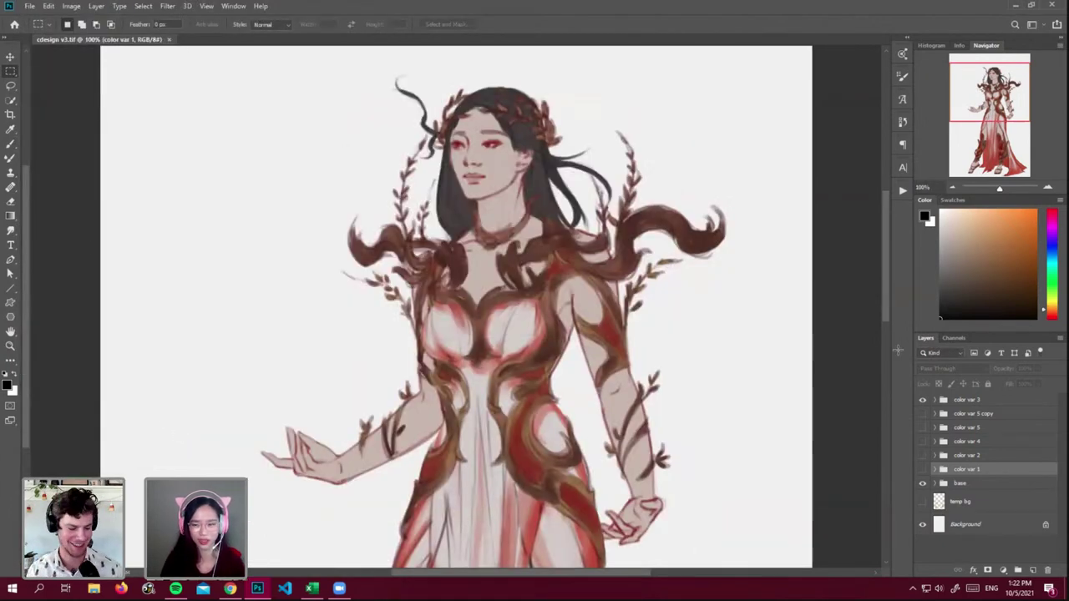
- Delete the color var 1, 2, 4, 5 and 5 copy groups and the temp bg layer, and save the file
{"action": "left_click", "coordinate": [985, 413], "text": "shift"}
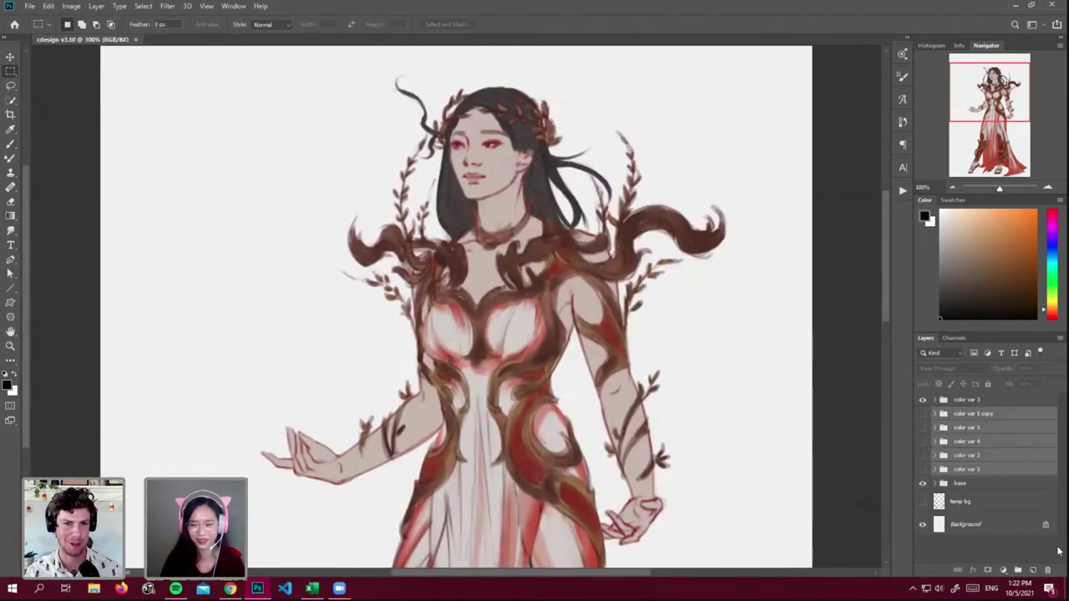
{"action": "left_click", "coordinate": [1047, 570]}
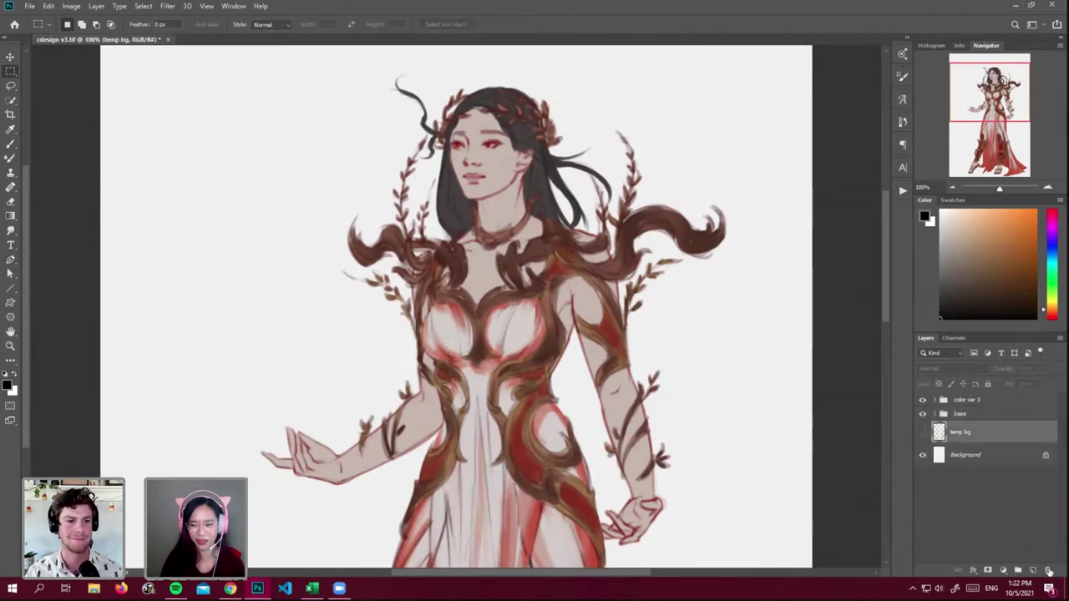
{"action": "left_click", "coordinate": [1048, 571]}
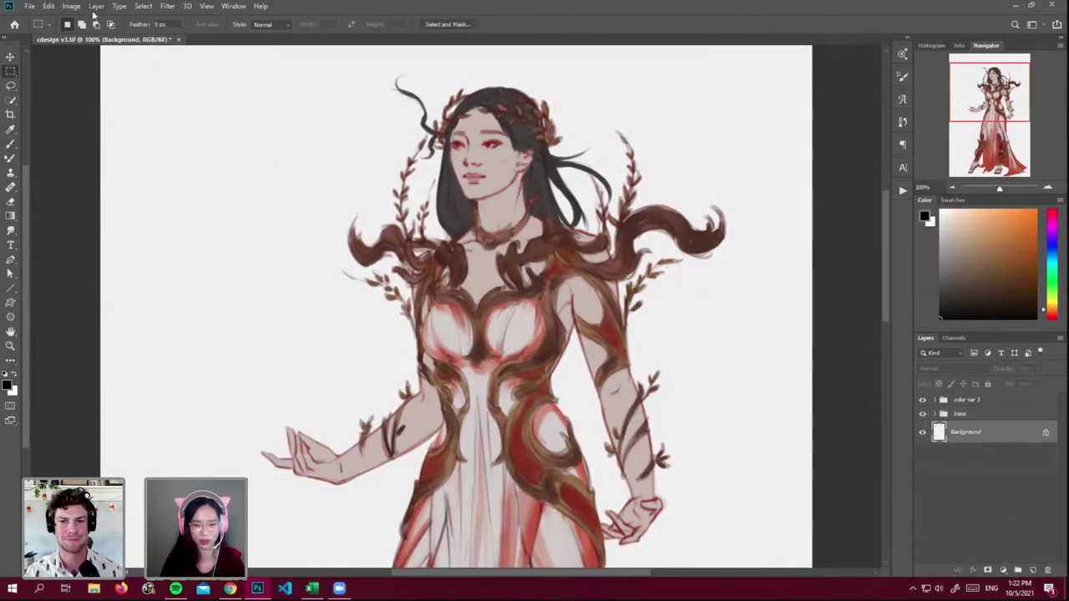
{"action": "key", "text": "ctrl+s"}
- Enlarge the image to 200 percent of its size
{"action": "left_click", "coordinate": [71, 6]}
{"action": "left_click", "coordinate": [121, 88]}
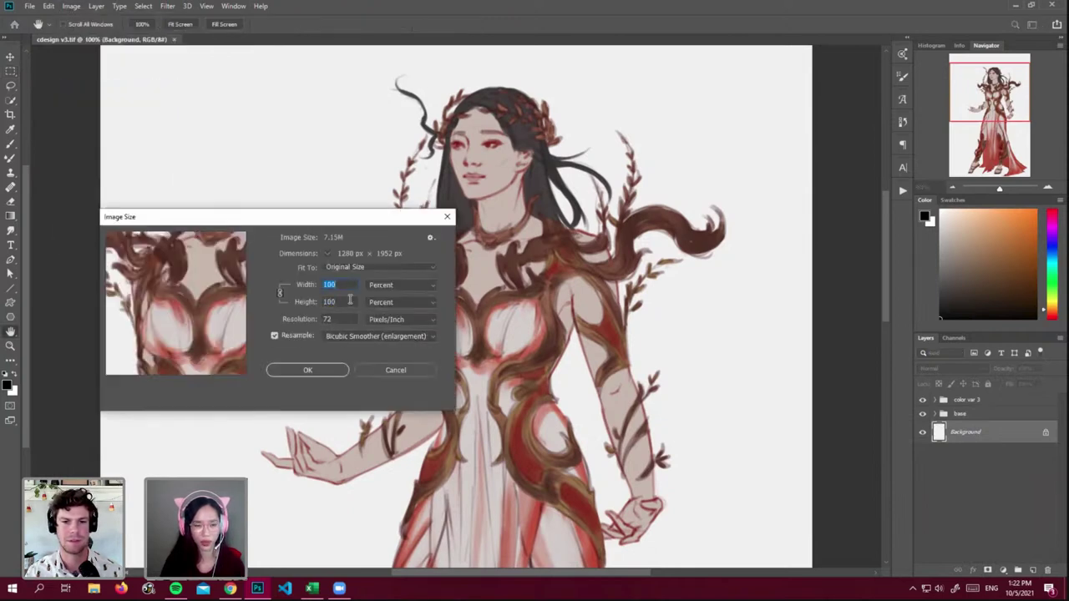
{"action": "type", "text": "200"}
{"action": "key", "text": "Return"}
{"action": "key", "text": "m"}
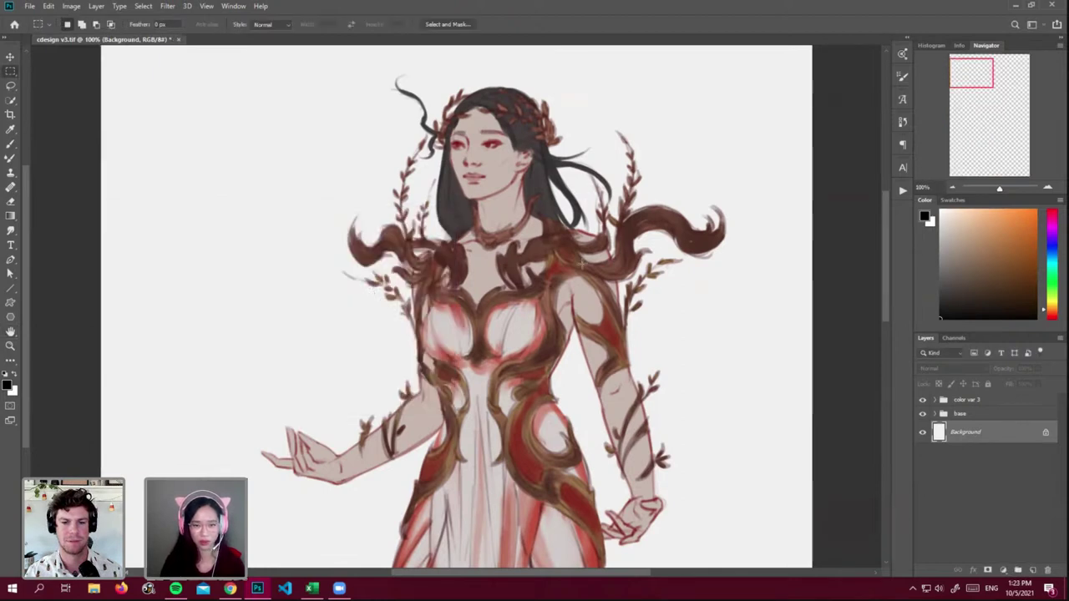
{"action": "key", "text": "ctrl+minus"}
{"action": "key", "text": "ctrl+minus"}
{"action": "left_click_drag", "start_coordinate": [987, 81], "coordinate": [1010, 95]}
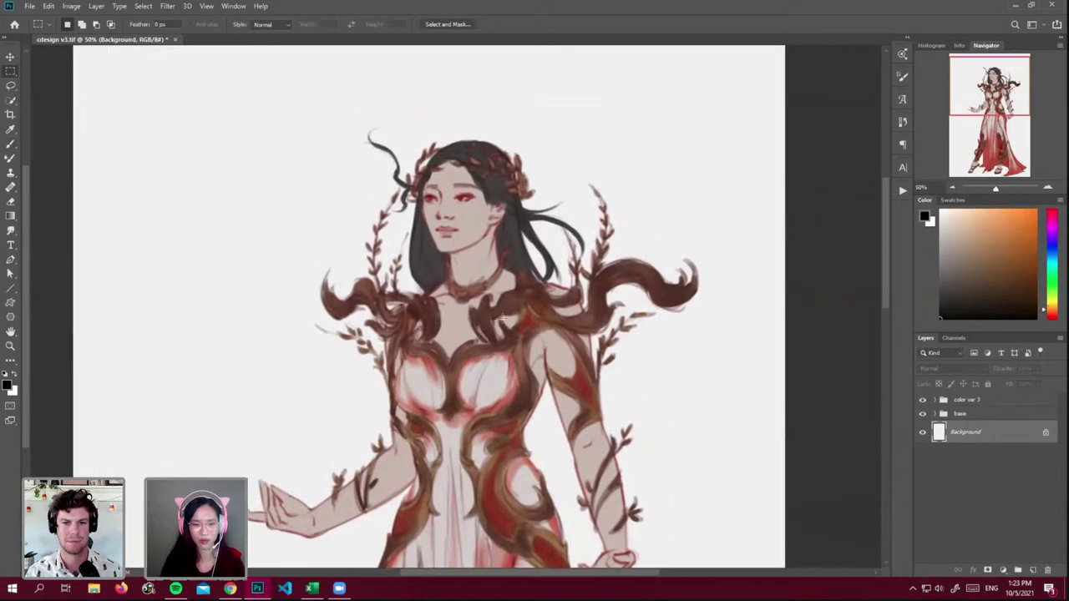
- Examine the layers inside the color var 3 group, checking what Layer 24 contains
{"action": "left_click", "coordinate": [964, 402]}
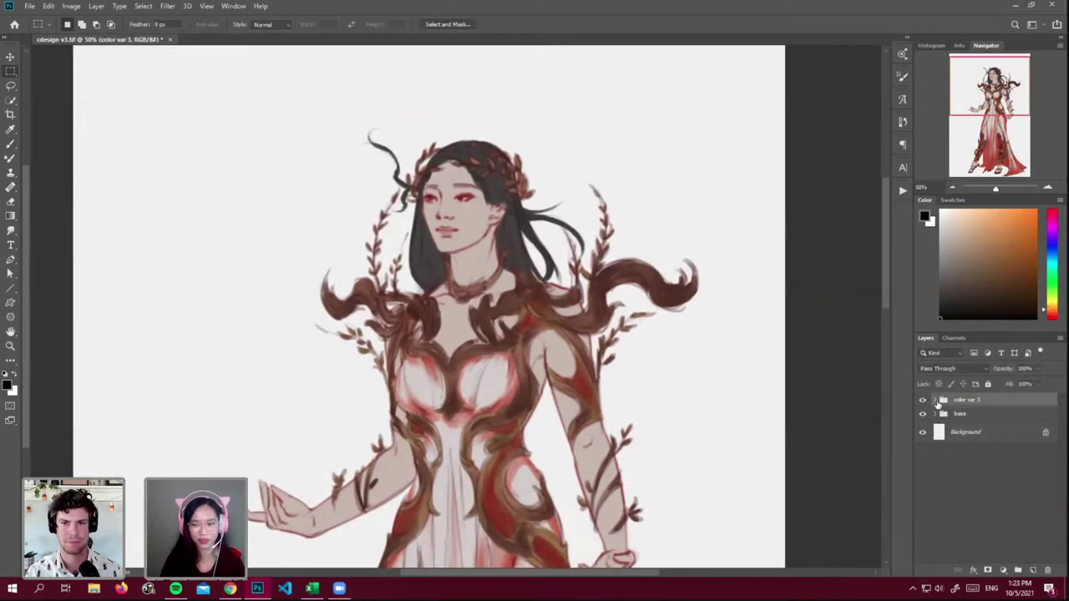
{"action": "left_click", "coordinate": [935, 400]}
{"action": "left_click", "coordinate": [960, 464]}
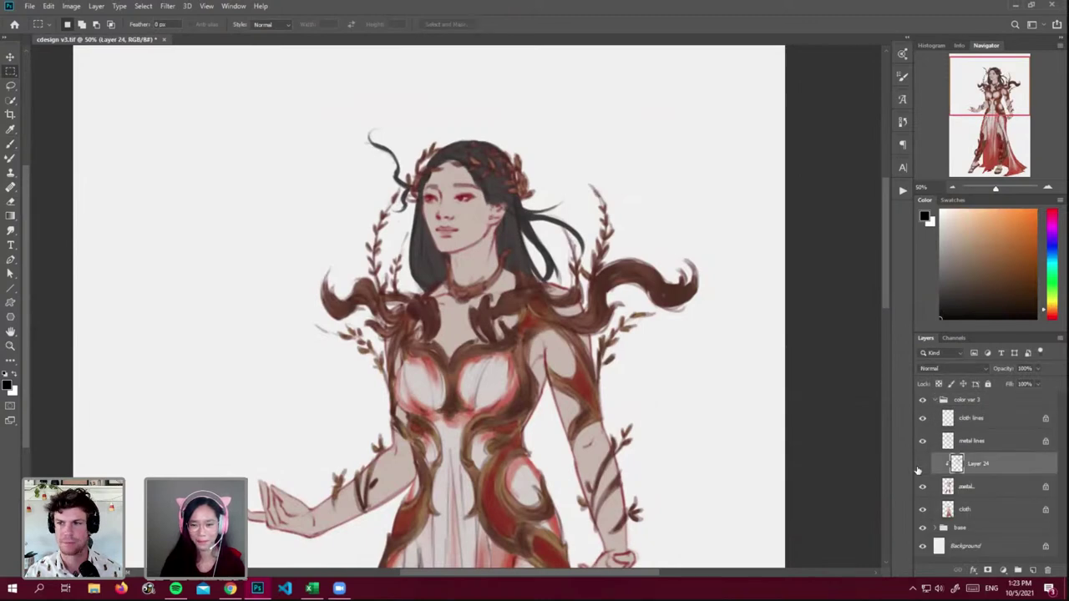
{"action": "left_click", "coordinate": [940, 402]}
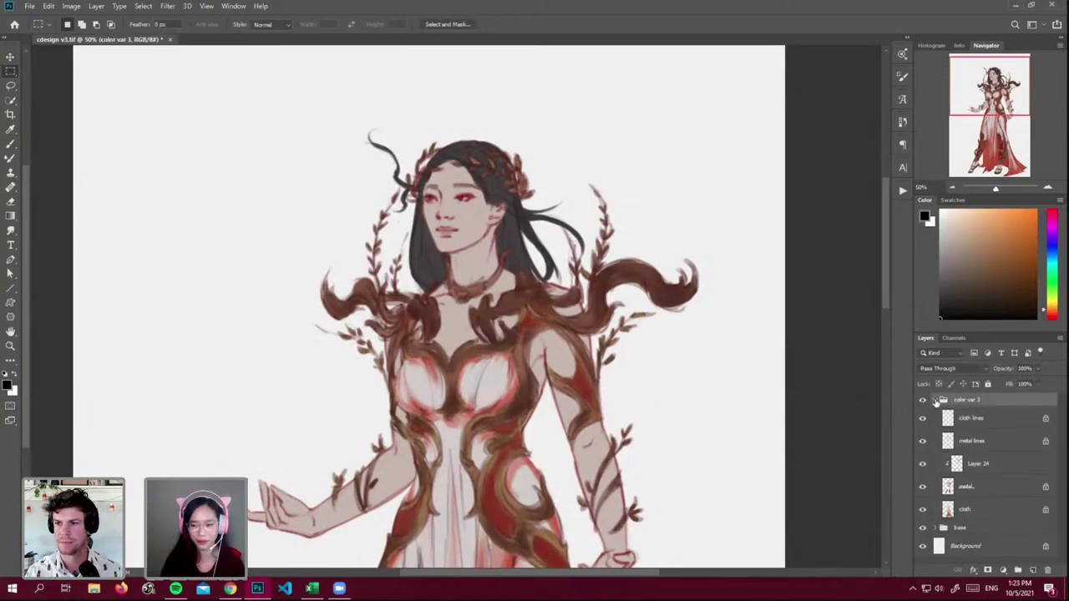
{"action": "left_click", "coordinate": [936, 401]}
- Examine what Layer 23, hair and Layer 2 in the base group contain by toggling visibility, with the costume hidden and shown
{"action": "left_click", "coordinate": [922, 400]}
{"action": "left_click", "coordinate": [941, 415]}
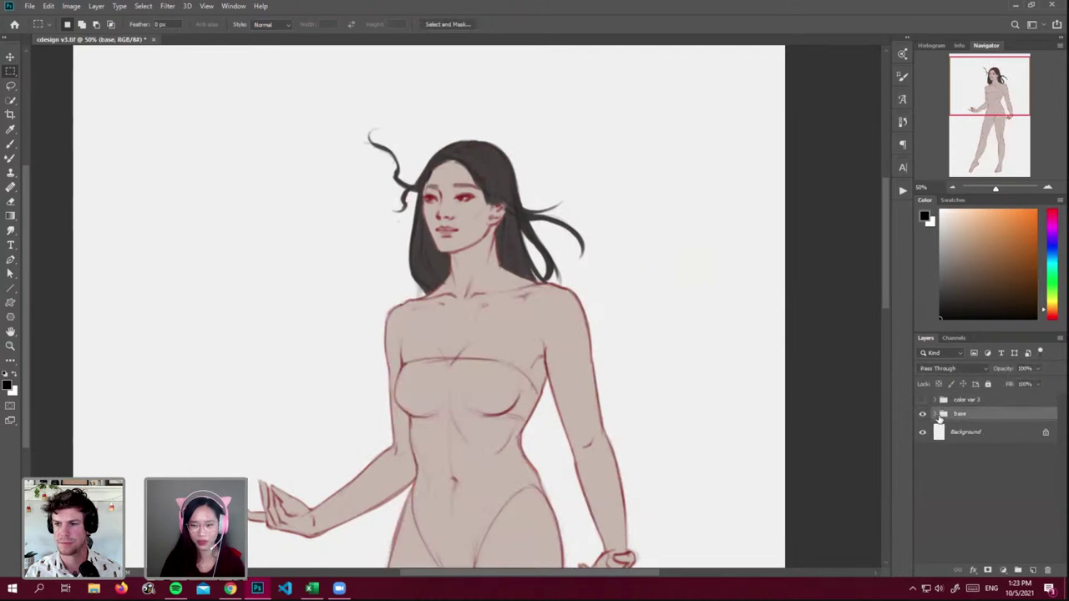
{"action": "left_click", "coordinate": [936, 415]}
{"action": "left_click", "coordinate": [960, 434]}
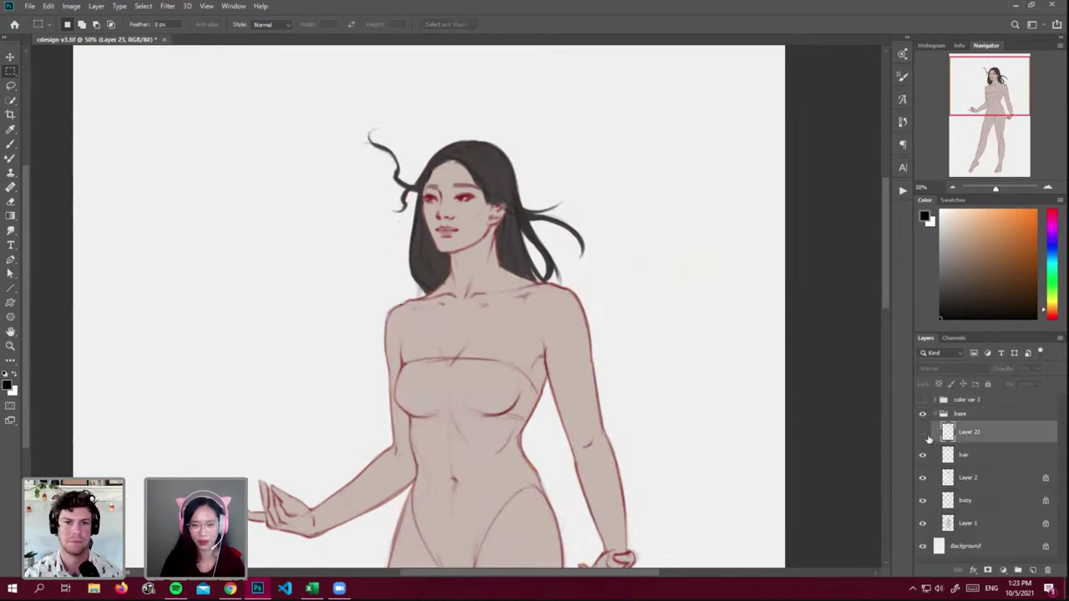
{"action": "left_click", "coordinate": [922, 400]}
{"action": "left_click", "coordinate": [954, 454]}
{"action": "left_click", "coordinate": [922, 455]}
{"action": "left_click", "coordinate": [922, 455]}
{"action": "left_click", "coordinate": [956, 481]}
{"action": "left_click", "coordinate": [923, 477]}
{"action": "left_click", "coordinate": [922, 478]}
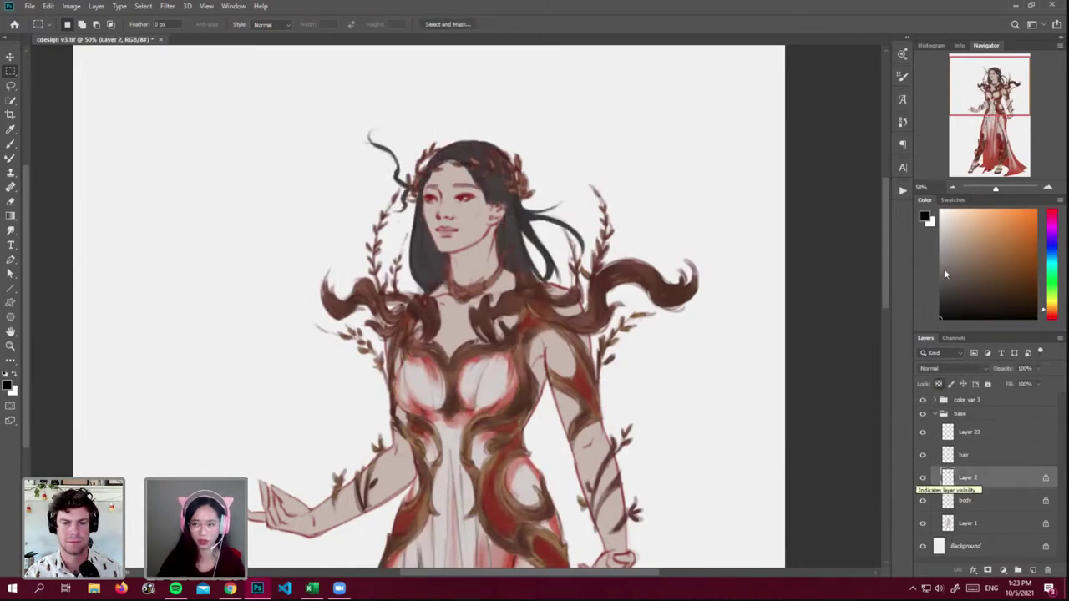
- Set a muted red foreground color and choose the Horizontal Textured brush for painting on Layer 2
{"action": "left_click", "coordinate": [1053, 317]}
{"action": "left_click", "coordinate": [1016, 234]}
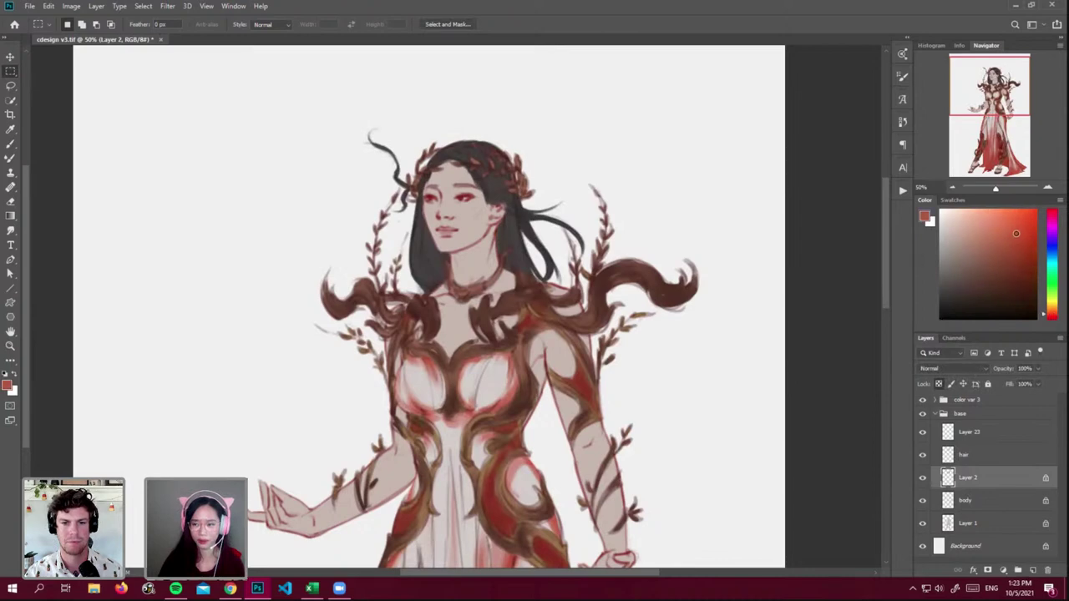
{"action": "left_click", "coordinate": [15, 143]}
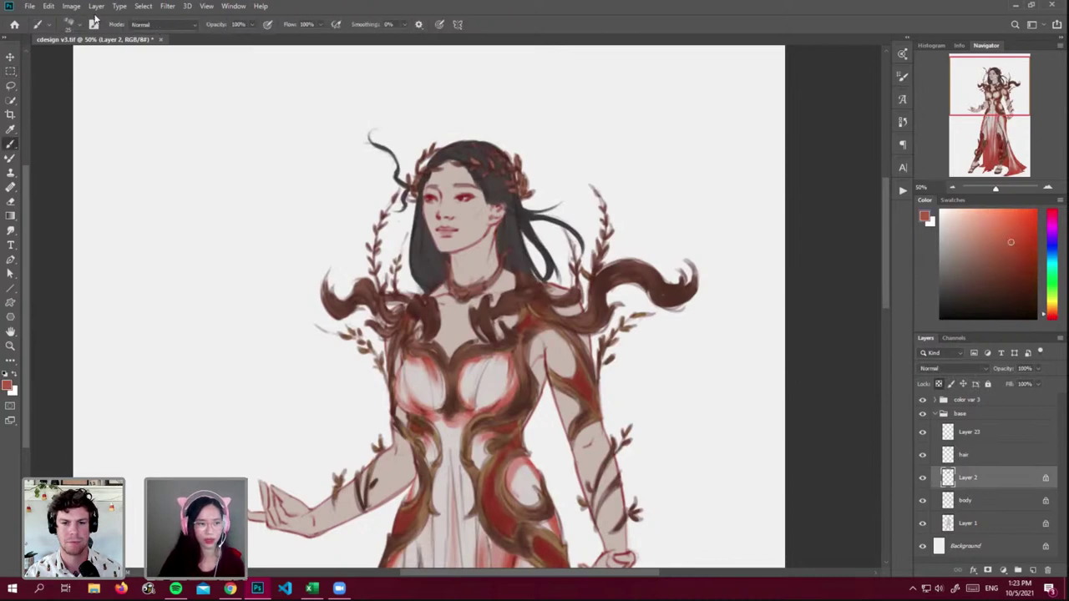
{"action": "left_click", "coordinate": [69, 24]}
{"action": "double_click", "coordinate": [326, 175]}
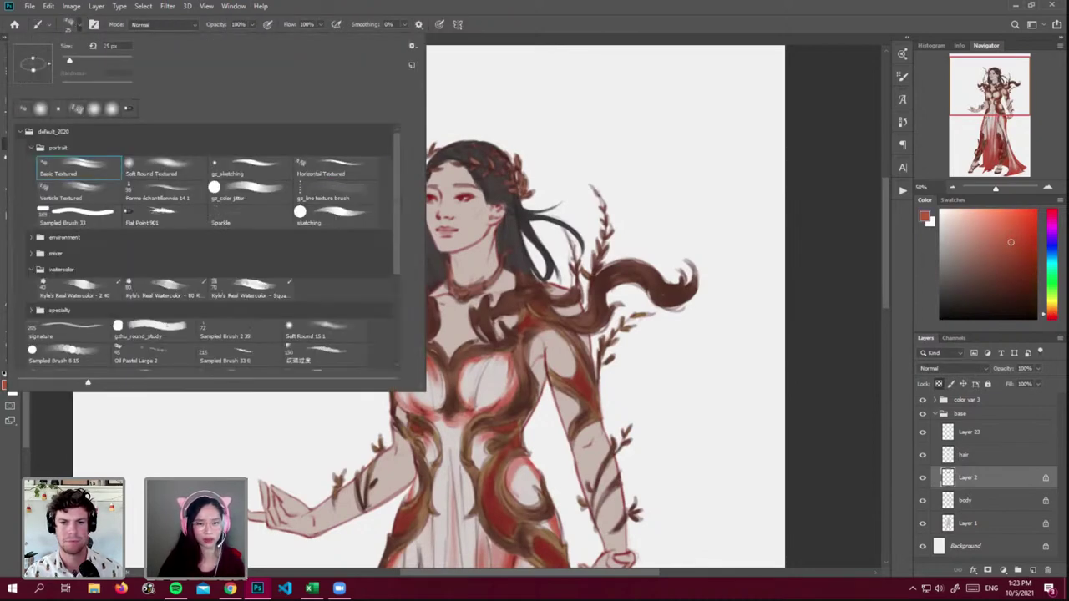
- Paint the hair hanging on both sides of the neck orange-red on Layer 2, reducing the brush size for the narrower areas
{"action": "left_click_drag", "start_coordinate": [412, 209], "coordinate": [418, 271]}
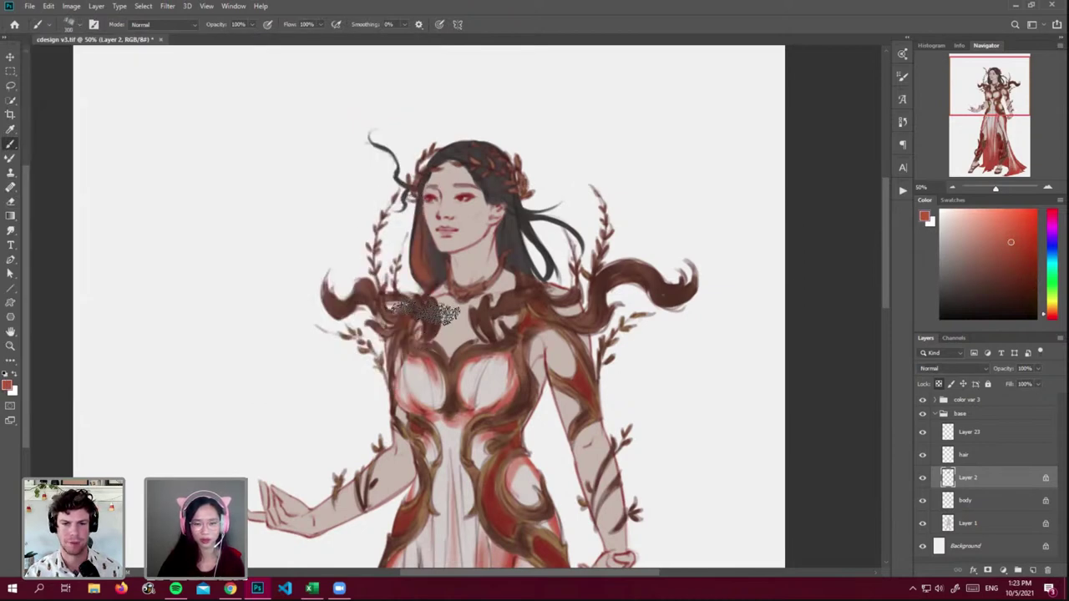
{"action": "left_click_drag", "start_coordinate": [529, 253], "coordinate": [532, 301]}
{"action": "key", "text": "bracketleft"}
{"action": "key", "text": "bracketleft"}
{"action": "key", "text": "bracketleft"}
{"action": "key", "text": "bracketleft"}
{"action": "key", "text": "bracketleft"}
{"action": "key", "text": "bracketleft"}
{"action": "key", "text": "bracketleft"}
{"action": "left_click_drag", "start_coordinate": [499, 216], "coordinate": [509, 247]}
{"action": "left_click_drag", "start_coordinate": [435, 215], "coordinate": [436, 279]}
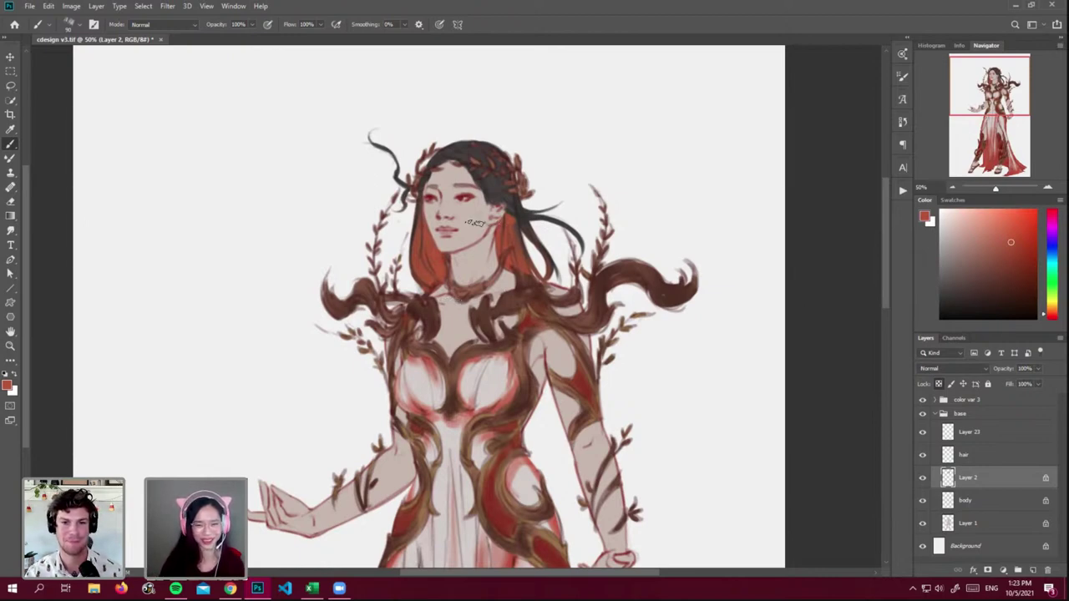
- Darken the outer edge of the red hair beside the face with a sampled dark brown, and resample the hair's red
{"action": "left_click", "coordinate": [493, 212], "text": "alt"}
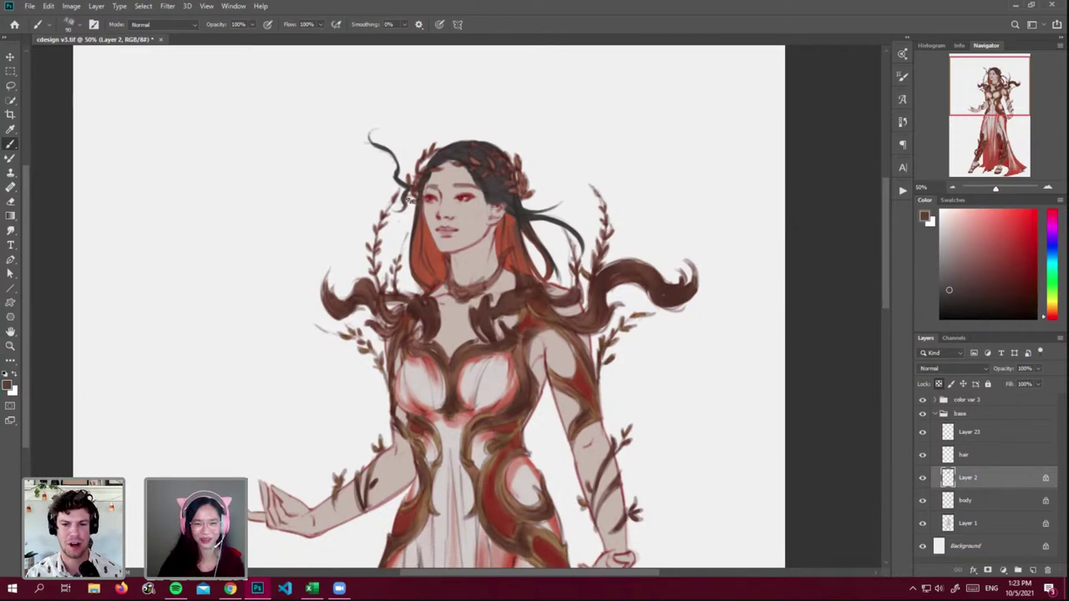
{"action": "left_click_drag", "start_coordinate": [417, 208], "coordinate": [410, 247]}
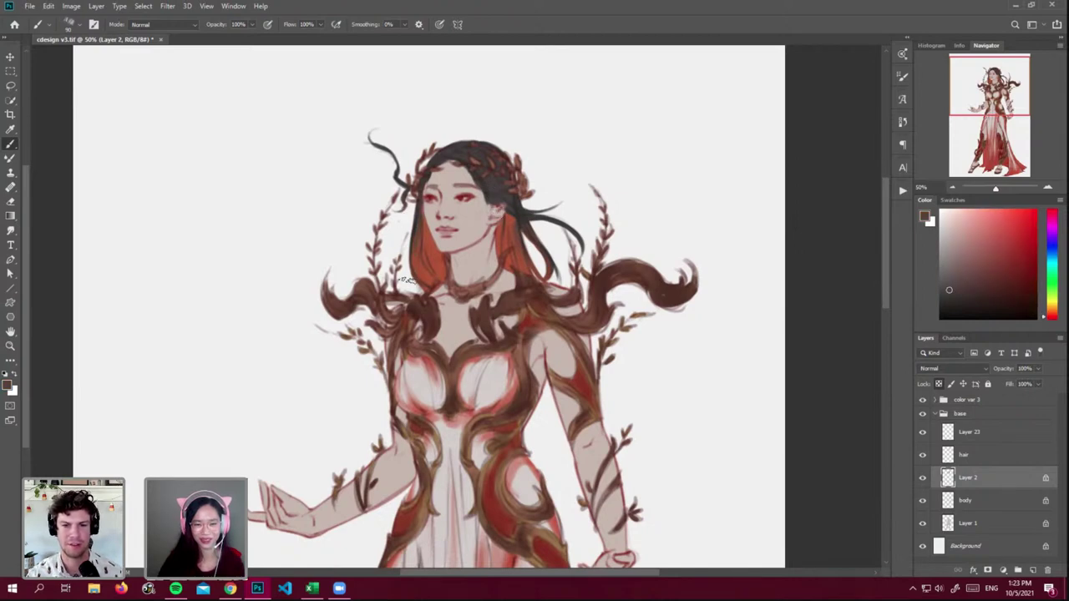
{"action": "left_click", "coordinate": [430, 292], "text": "alt"}
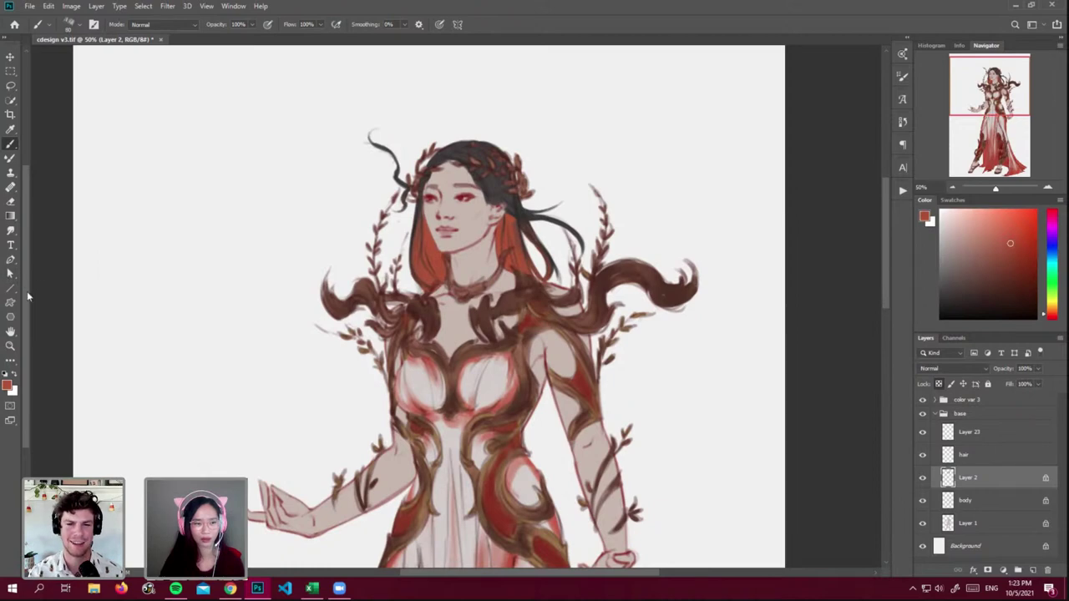
- Show cdesign ref.tif beside the painting, zoomed to 100% on the green-caped archer, in a narrow view fitted to the figure
{"action": "left_click_drag", "start_coordinate": [29, 292], "coordinate": [308, 324]}
{"action": "left_click", "coordinate": [280, 386]}
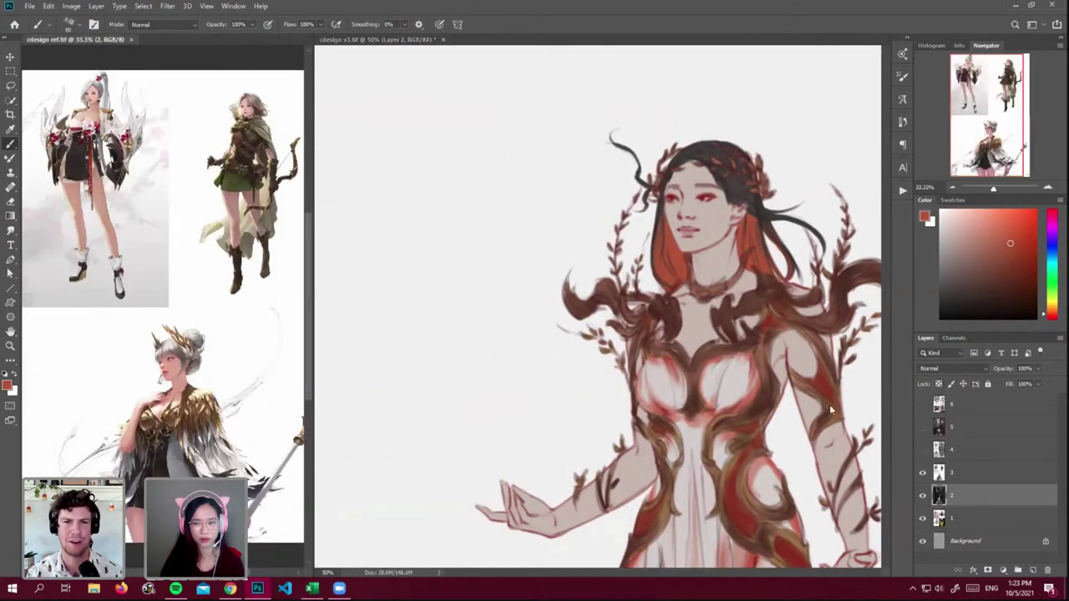
{"action": "left_click", "coordinate": [1048, 187]}
{"action": "left_click", "coordinate": [1049, 187]}
{"action": "left_click", "coordinate": [1049, 187]}
{"action": "left_click", "coordinate": [1011, 73]}
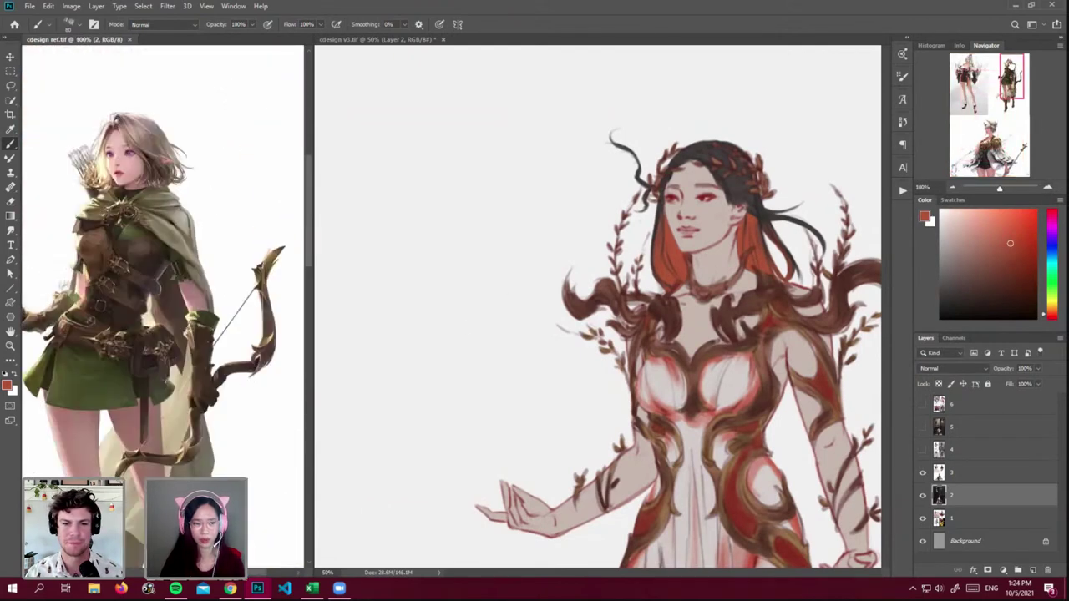
{"action": "left_click_drag", "start_coordinate": [308, 230], "coordinate": [216, 232]}
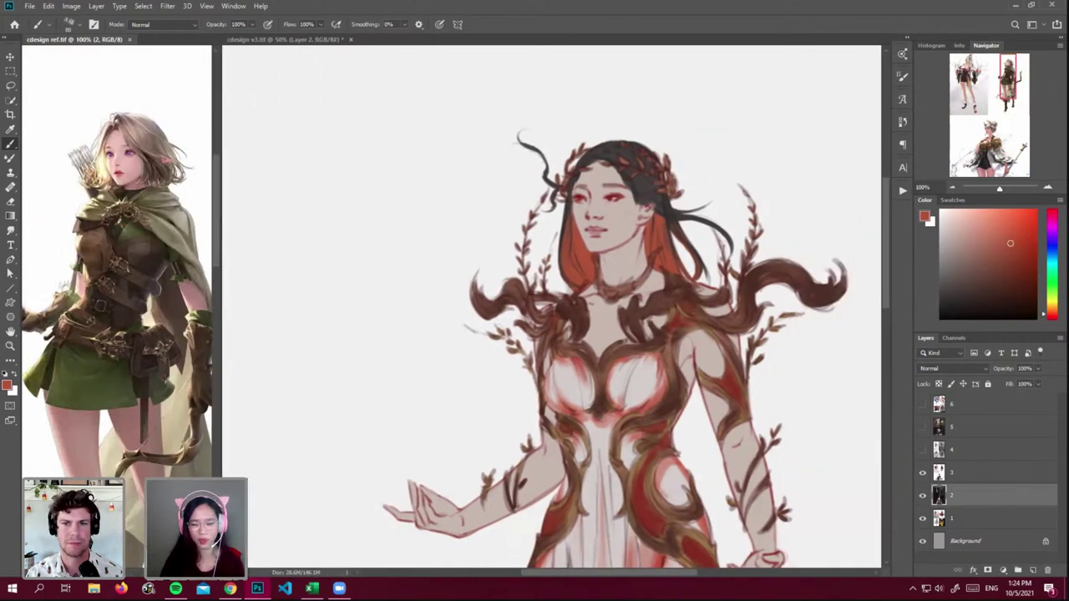
- Collapse the base group in cdesign v3.tif and add a new layer above it, below the color var 3 group
{"action": "left_click", "coordinate": [768, 410]}
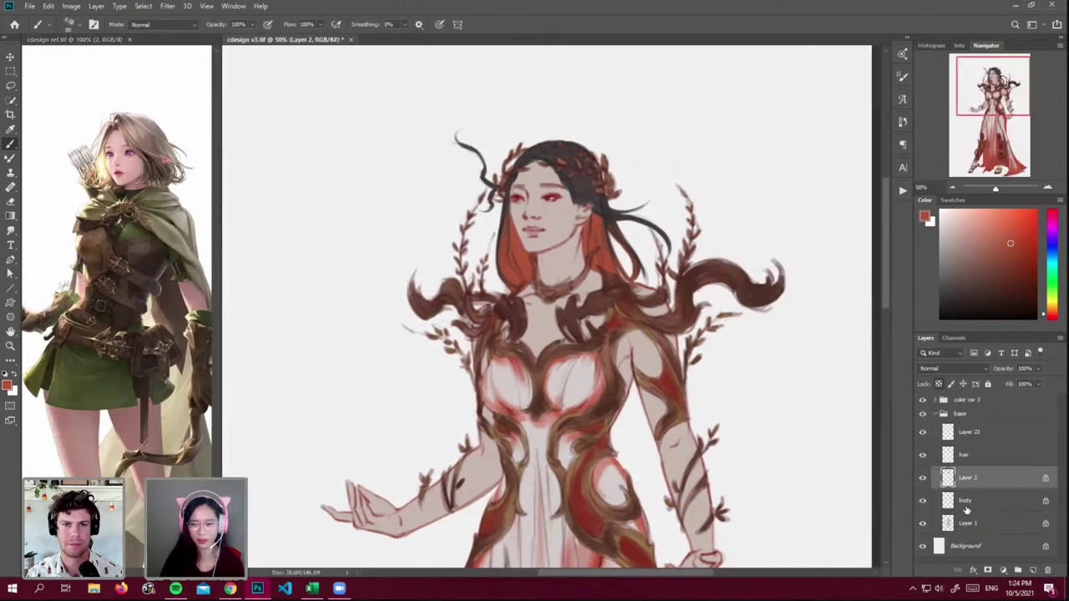
{"action": "left_click", "coordinate": [990, 435]}
{"action": "left_click", "coordinate": [962, 414]}
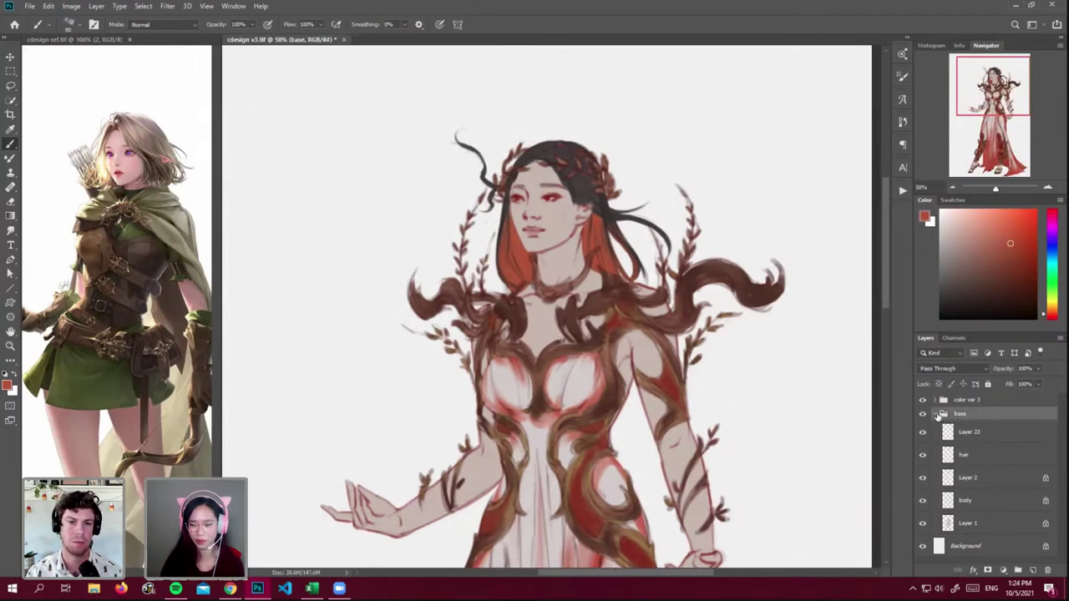
{"action": "left_click", "coordinate": [936, 414]}
{"action": "left_click", "coordinate": [1033, 570]}
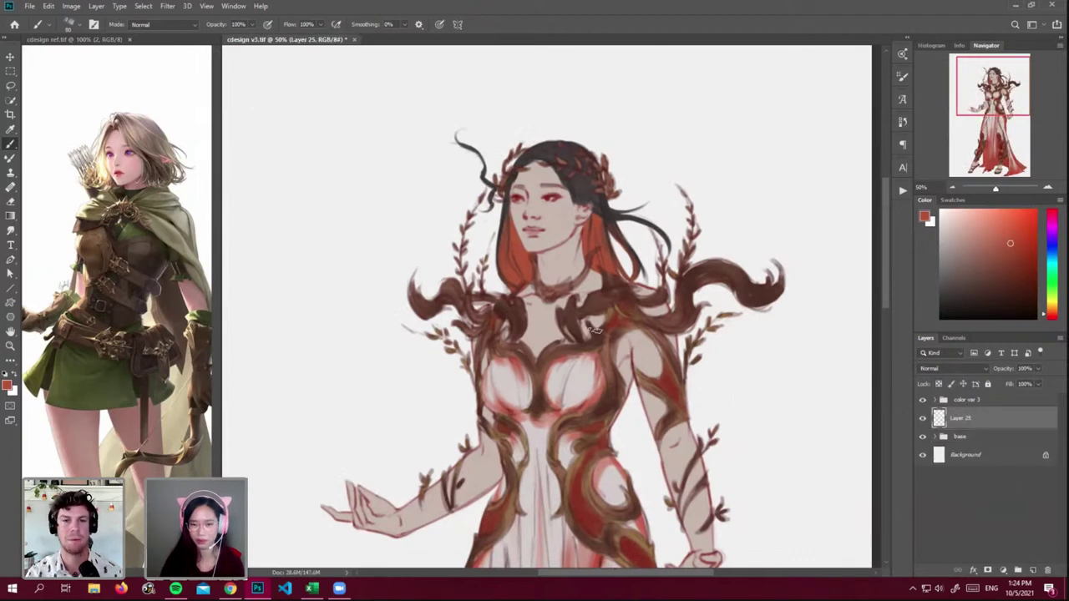
- Paint a dark red shadow under the jaw on Layer 25 with the Basic Textured brush and a sampled color
{"action": "left_click", "coordinate": [77, 27]}
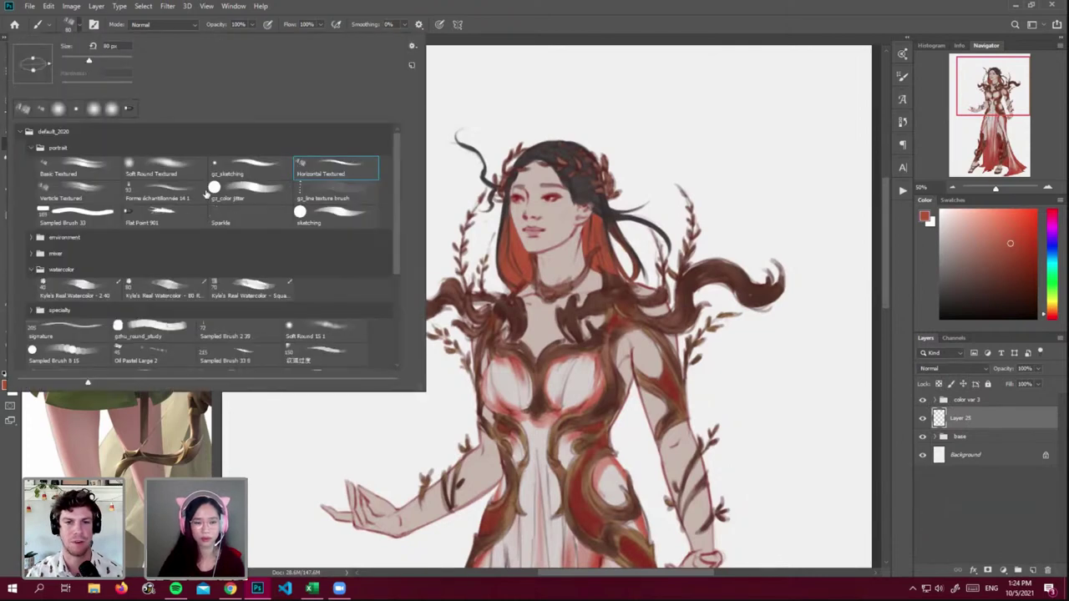
{"action": "left_click", "coordinate": [89, 162]}
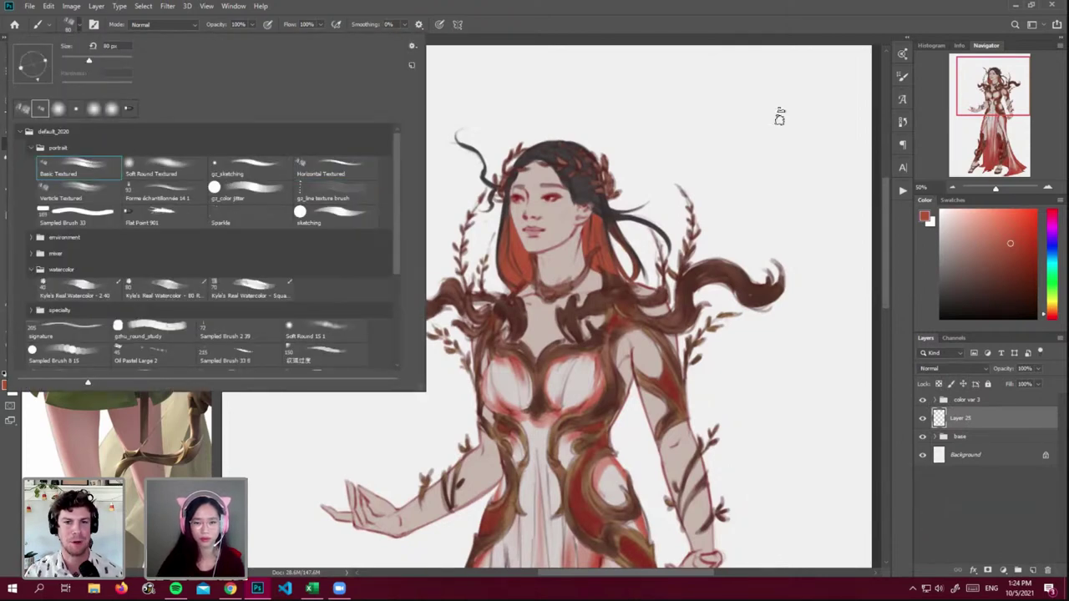
{"action": "left_click", "coordinate": [836, 8]}
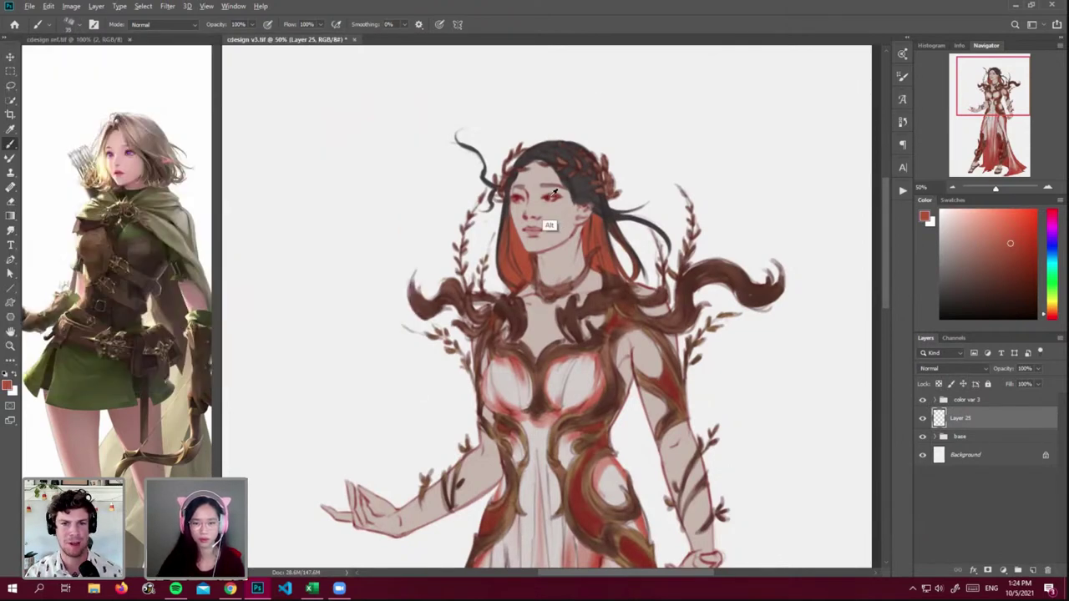
{"action": "left_click", "coordinate": [539, 230], "text": "alt"}
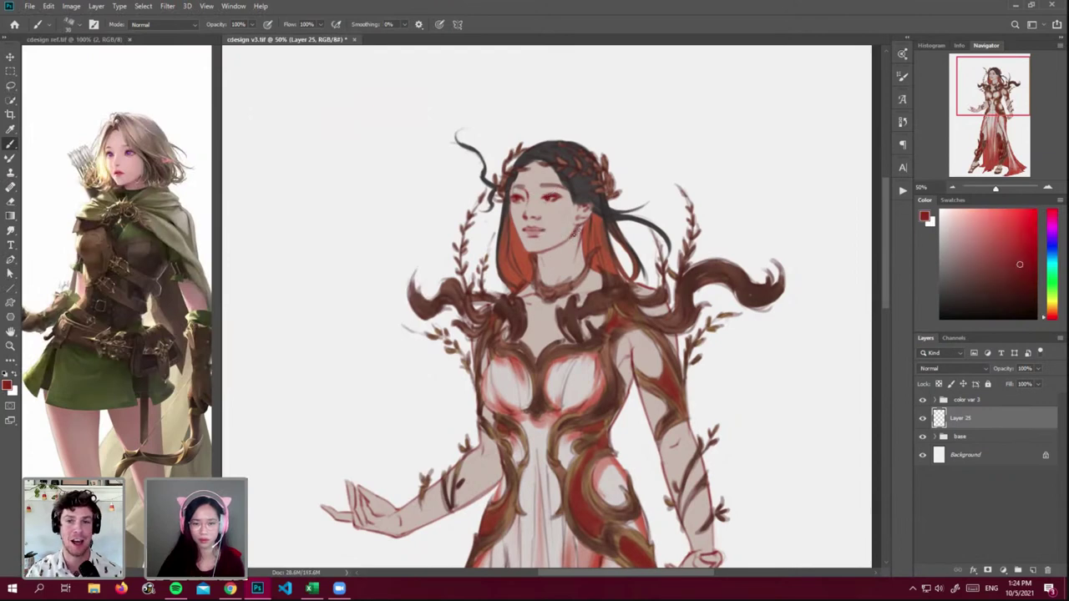
{"action": "left_click_drag", "start_coordinate": [573, 239], "coordinate": [546, 256]}
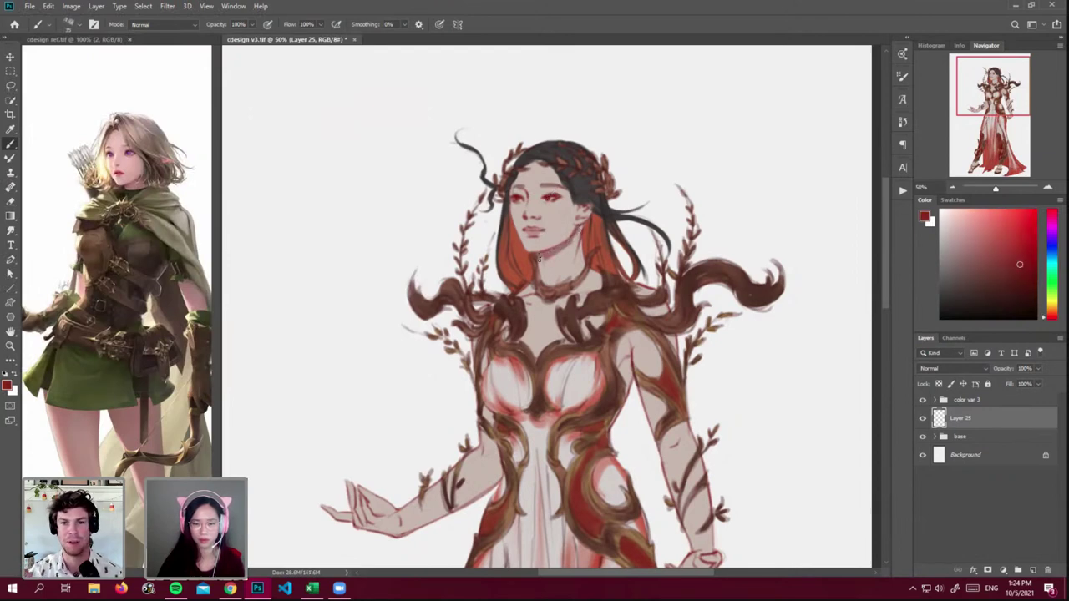
- Hide the color var 3 group and extend the shadow under the jaw with softer sampled reddish skin tones
{"action": "left_click", "coordinate": [922, 399]}
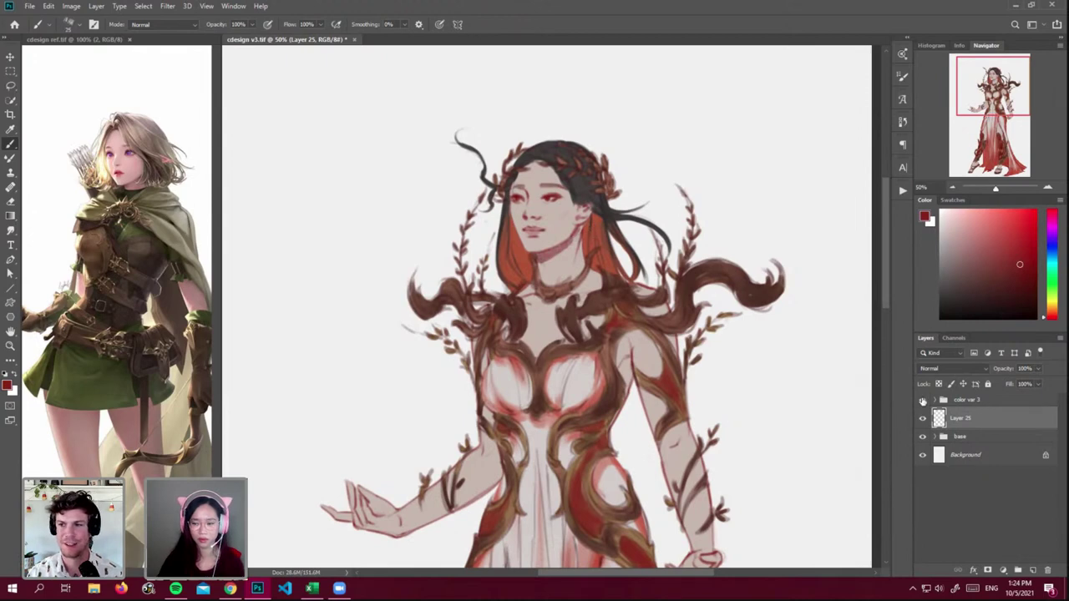
{"action": "left_click", "coordinate": [578, 260], "text": "alt"}
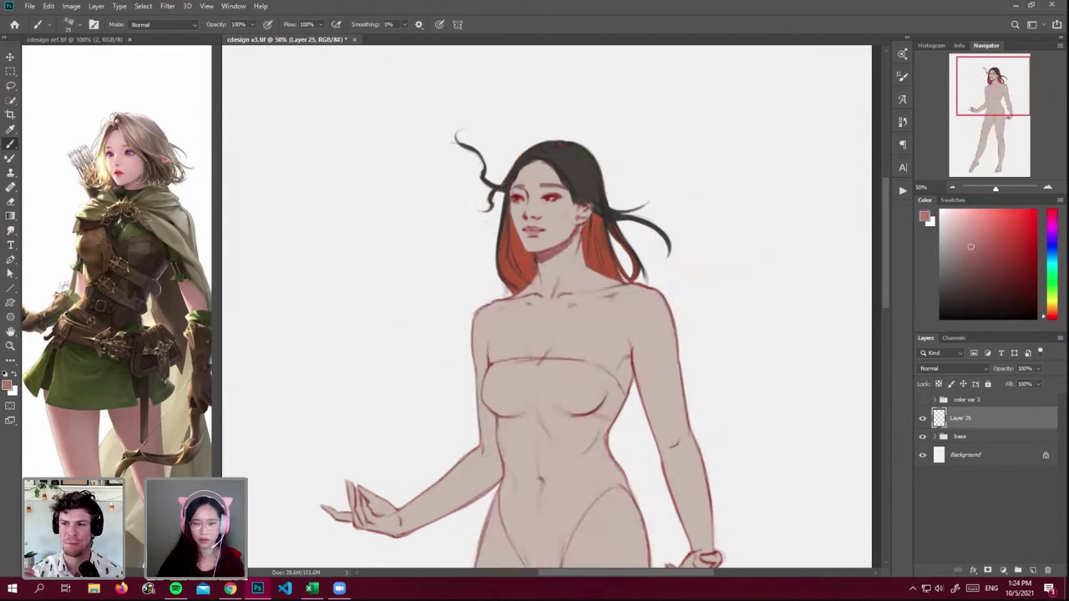
{"action": "key", "text": "["}
{"action": "left_click_drag", "start_coordinate": [570, 247], "coordinate": [547, 263]}
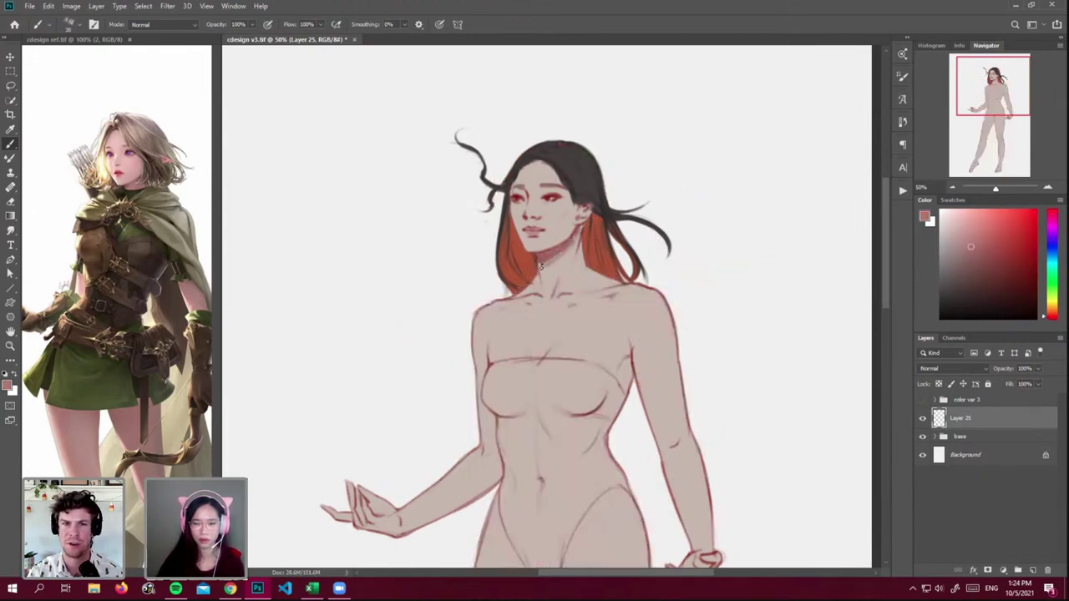
{"action": "left_click", "coordinate": [574, 235], "text": "alt"}
{"action": "left_click", "coordinate": [574, 232], "text": "alt"}
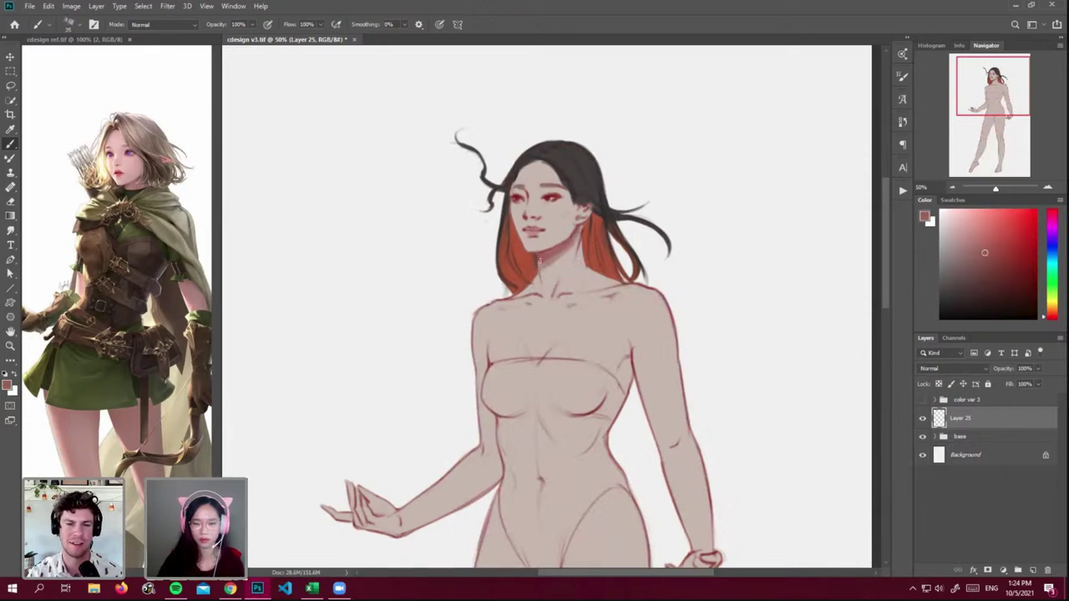
- Shade the neck contours down to the collarbones with sampled dark reds on Layer 25
{"action": "left_click", "coordinate": [545, 210], "text": "alt"}
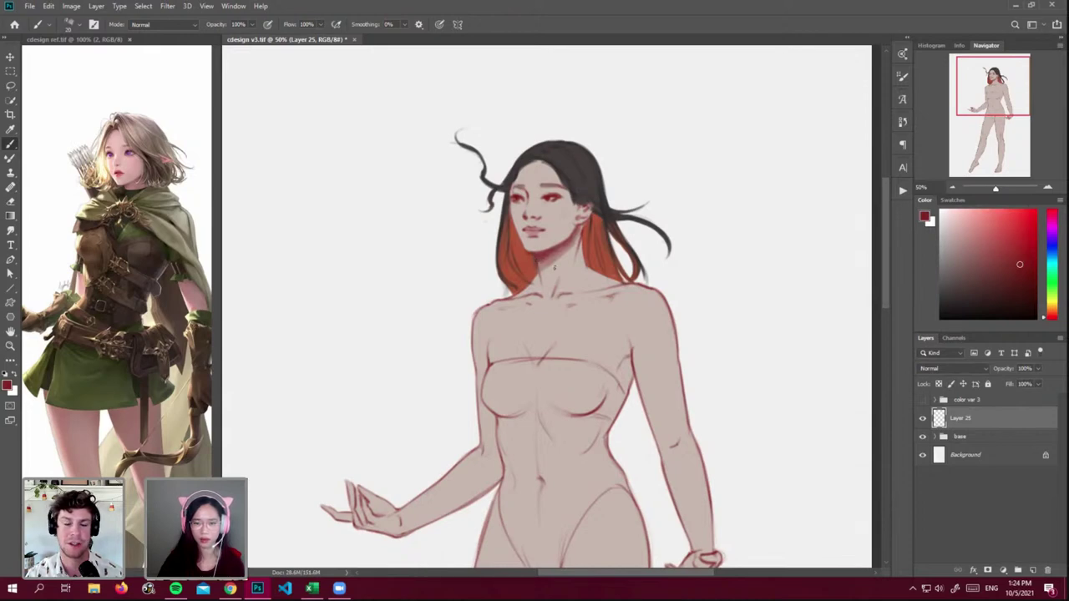
{"action": "key", "text": "alt"}
{"action": "left_click", "coordinate": [540, 259], "text": "alt"}
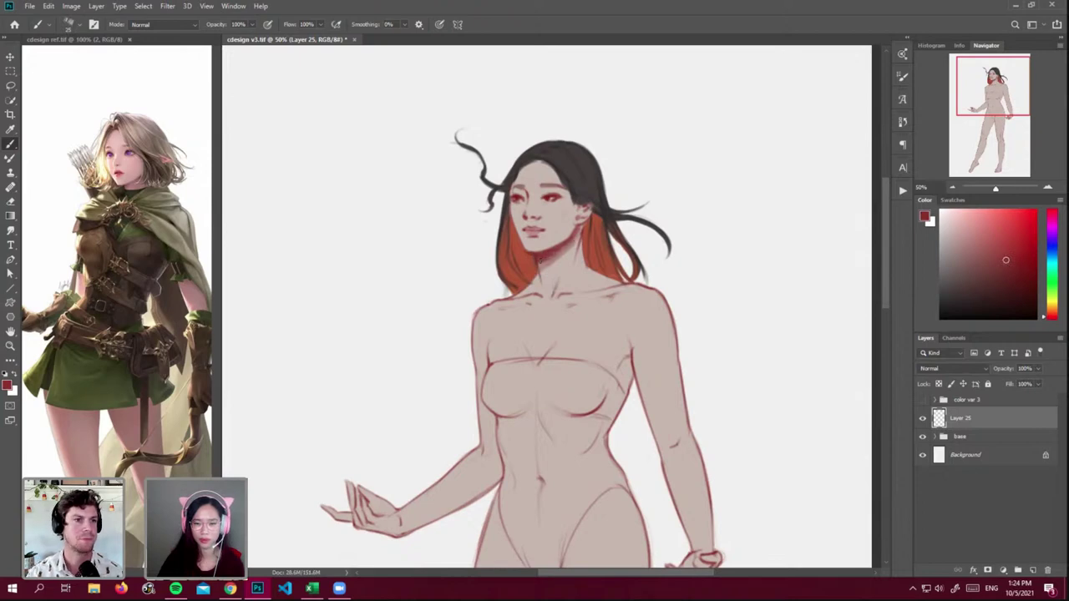
{"action": "left_click_drag", "start_coordinate": [582, 227], "coordinate": [582, 264]}
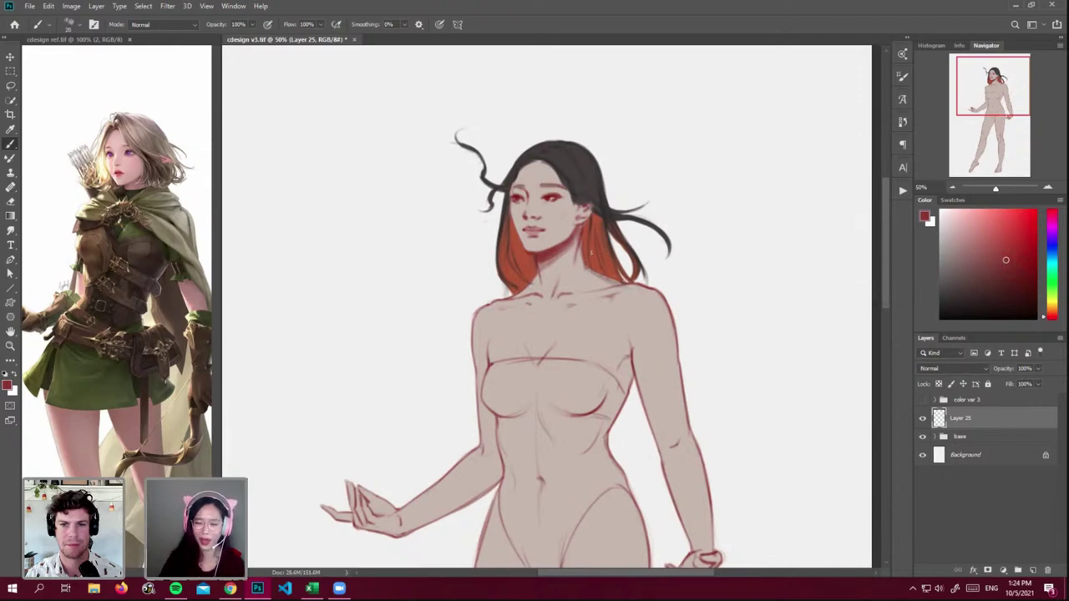
{"action": "mouse_move", "coordinate": [589, 289]}
{"action": "left_mouse_down"}
{"action": "mouse_move", "coordinate": [611, 284]}
{"action": "mouse_move", "coordinate": [601, 288]}
{"action": "left_mouse_up"}
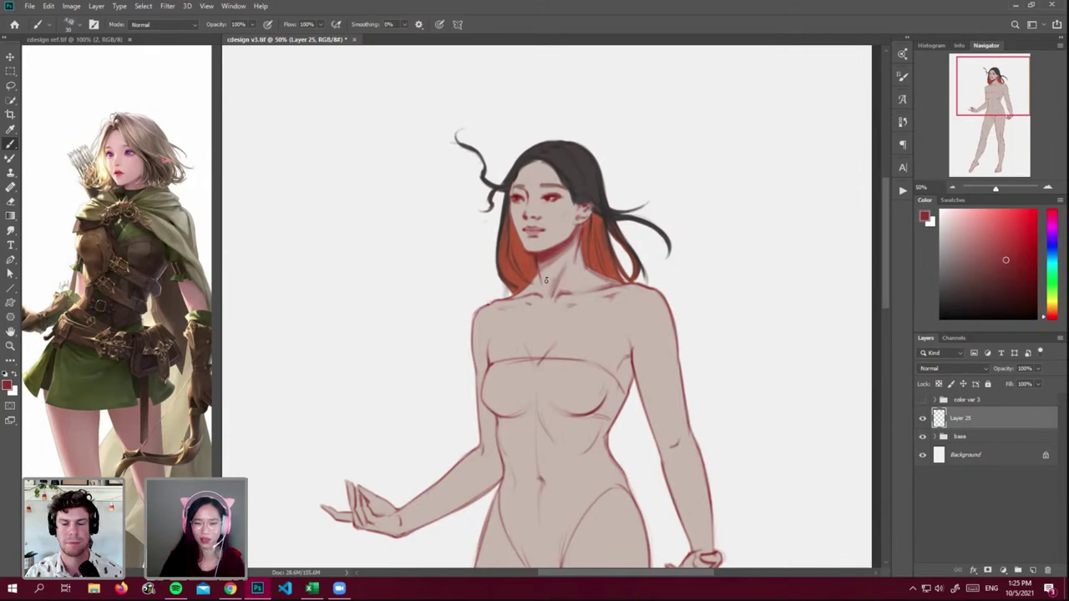
{"action": "left_click_drag", "start_coordinate": [542, 275], "coordinate": [546, 299]}
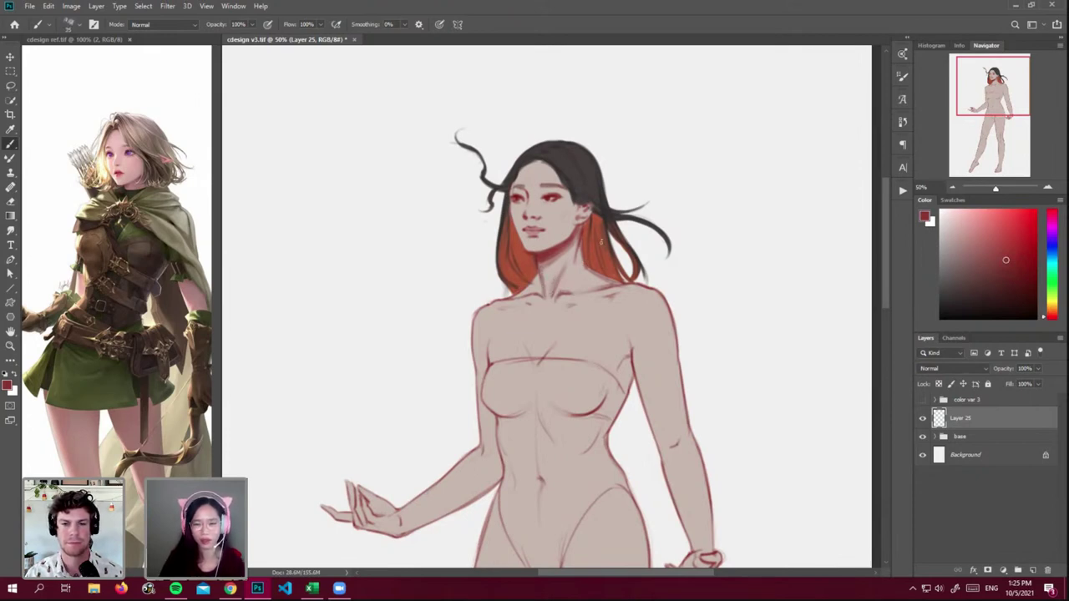
- Shade the area between the eyes and the nose bridge with reds sampled from the neck shadow
{"action": "left_click", "coordinate": [552, 251], "text": "alt"}
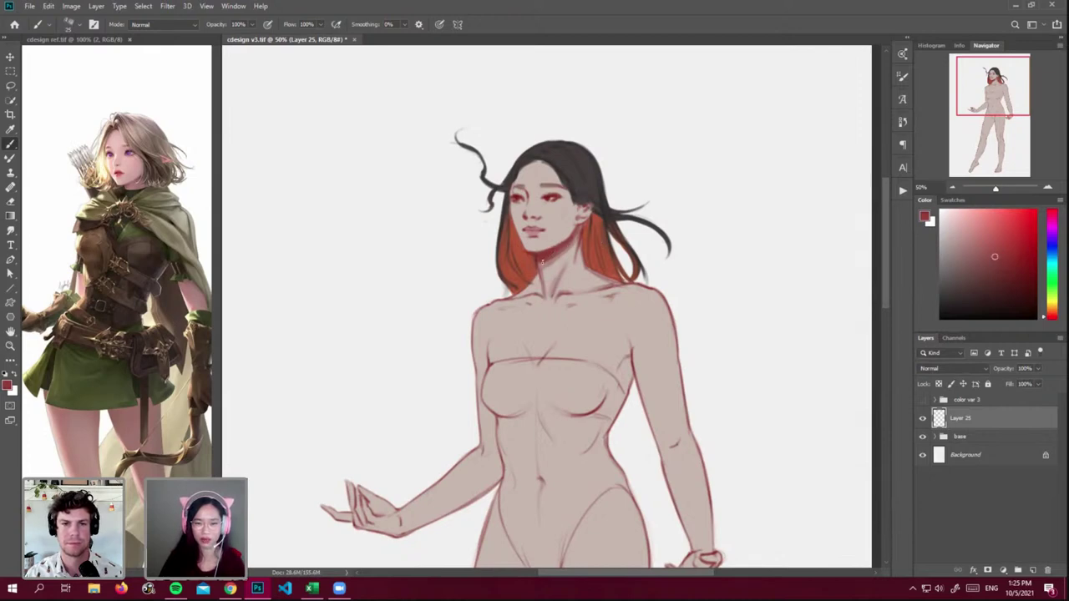
{"action": "left_click", "coordinate": [539, 280], "text": "alt"}
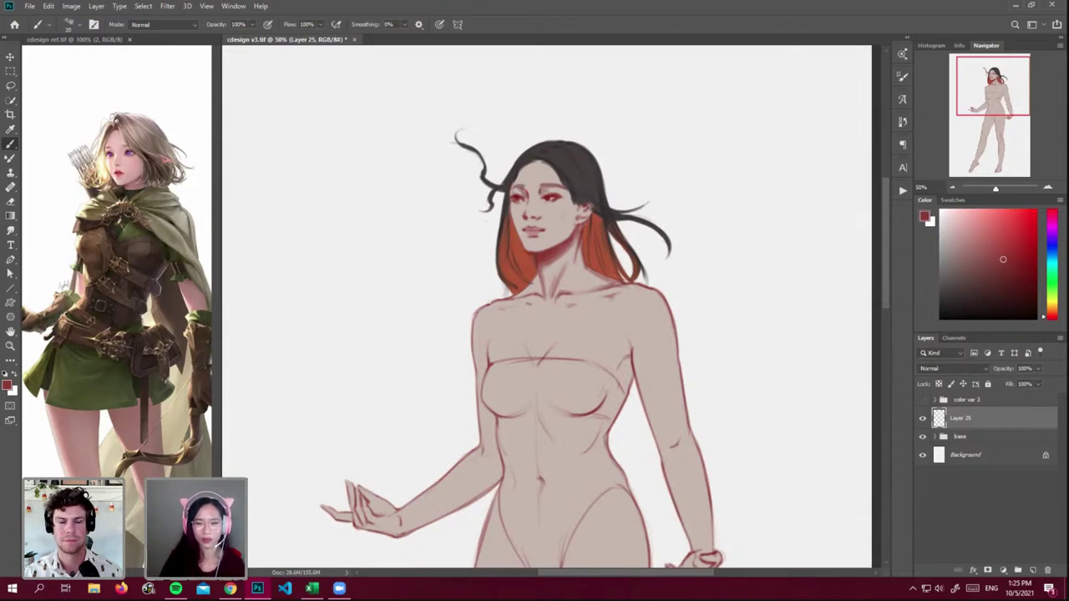
{"action": "left_click_drag", "start_coordinate": [539, 191], "coordinate": [546, 191]}
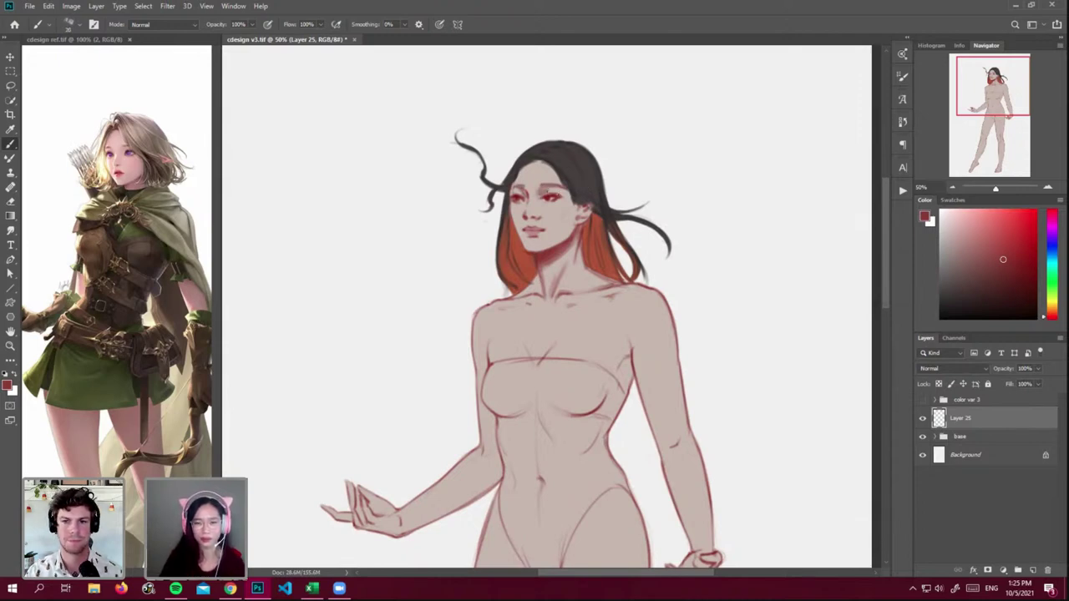
- Shade the cheek, nose and mouth area with a sampled pinkish skin tone, using a smaller brush for the details
{"action": "left_click", "coordinate": [562, 218], "text": "alt"}
{"action": "left_click", "coordinate": [558, 233], "text": "alt"}
{"action": "left_click_drag", "start_coordinate": [570, 221], "coordinate": [537, 249]}
{"action": "key", "text": "bracketleft"}
{"action": "key", "text": "bracketleft"}
{"action": "key", "text": "bracketleft"}
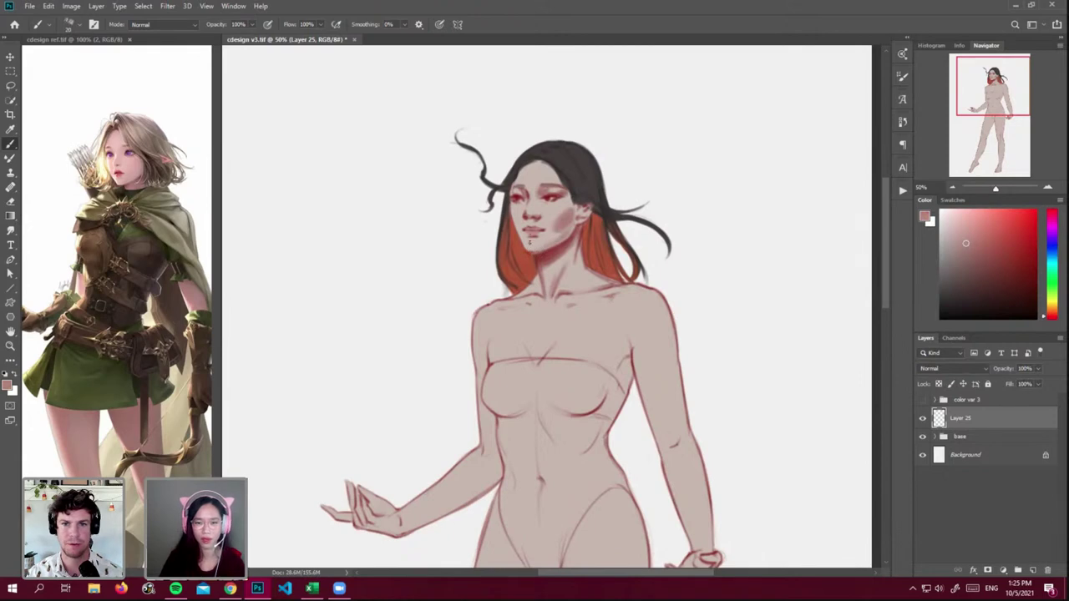
- Try the brush with pinkish test strokes on the empty canvas beside the figure, and undo them
{"action": "left_click", "coordinate": [79, 26]}
{"action": "left_click", "coordinate": [668, 200]}
{"action": "left_click_drag", "start_coordinate": [344, 213], "coordinate": [374, 228]}
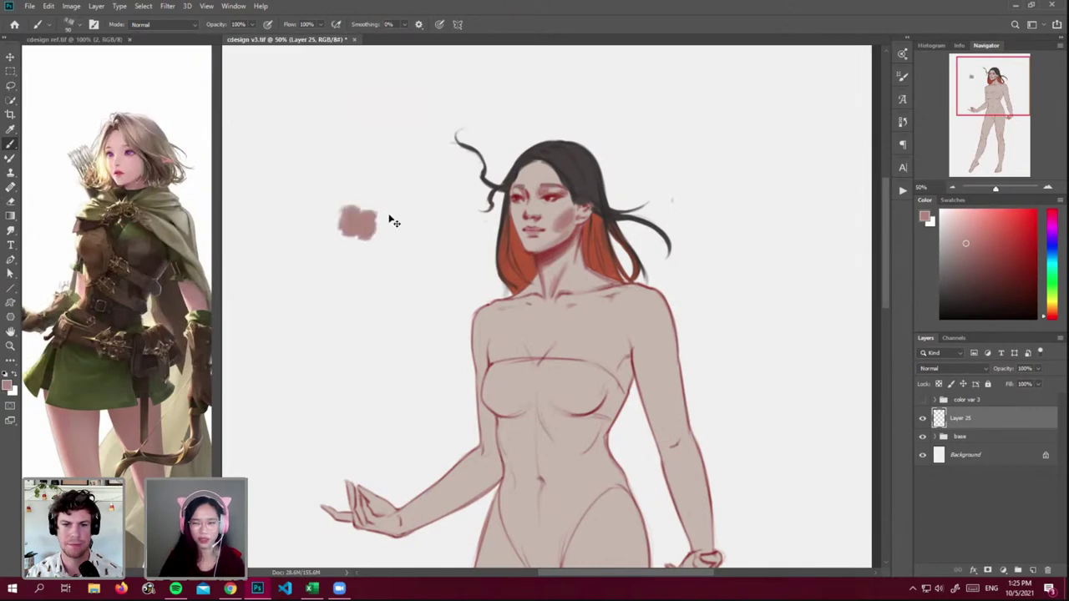
{"action": "key", "text": "ctrl+z"}
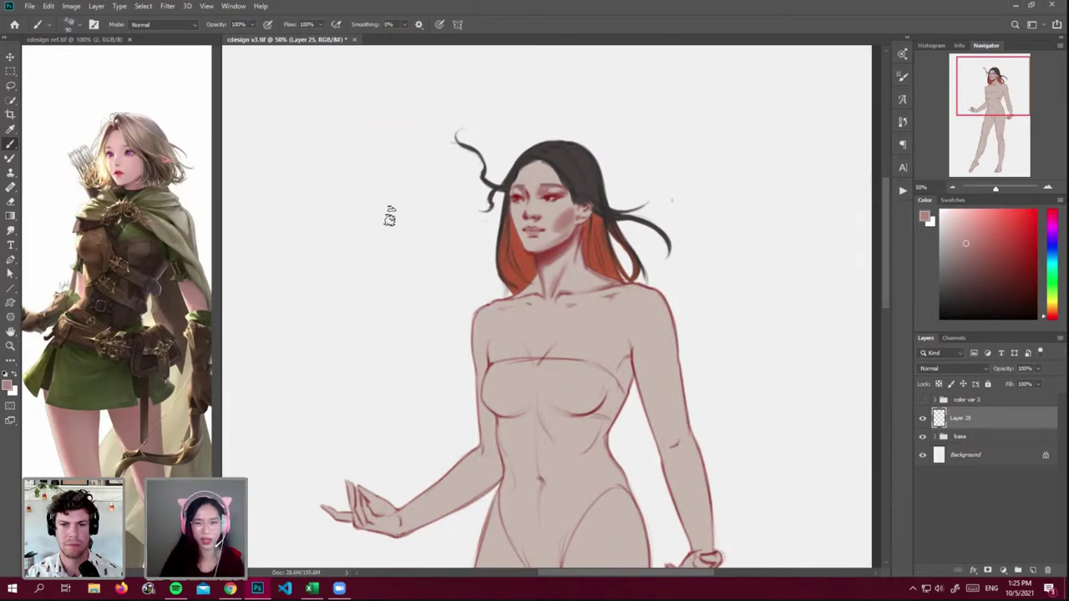
{"action": "mouse_move", "coordinate": [341, 240]}
{"action": "left_mouse_down"}
{"action": "mouse_move", "coordinate": [428, 258]}
{"action": "mouse_move", "coordinate": [438, 230]}
{"action": "left_mouse_up"}
{"action": "key", "text": "ctrl+z"}
- Try a dark red test stroke on the empty canvas beside the figure, and undo it
{"action": "left_click", "coordinate": [1035, 281]}
{"action": "left_click_drag", "start_coordinate": [290, 245], "coordinate": [365, 252]}
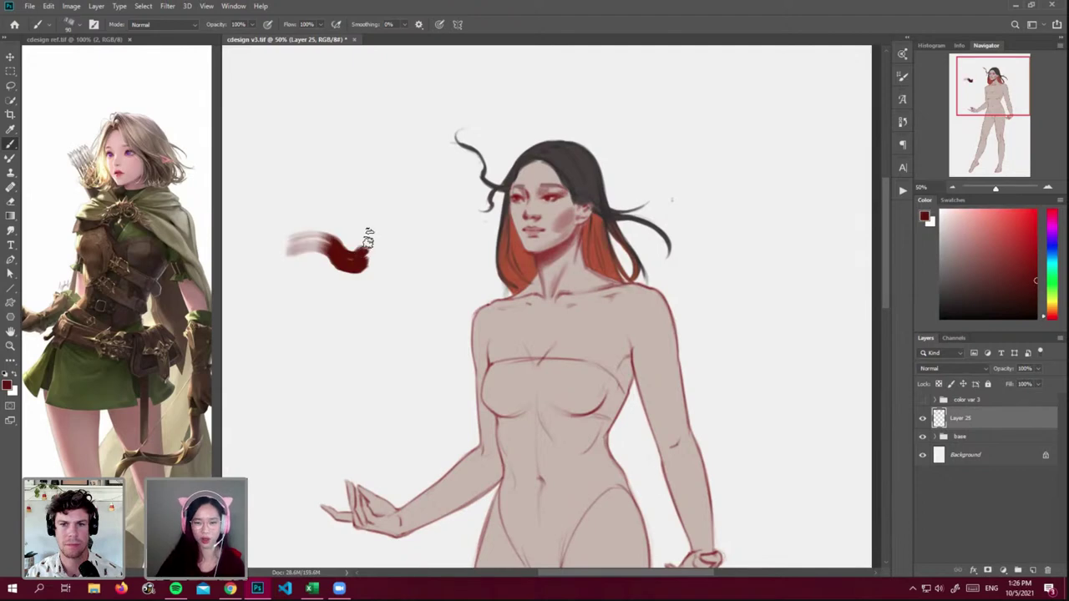
{"action": "key", "text": "ctrl+z"}
- Reduce the brush size to 20 px and touch up the chin with skin tones sampled from the lower face
{"action": "key", "text": "bracketleft"}
{"action": "key", "text": "bracketleft"}
{"action": "key", "text": "bracketleft"}
{"action": "key", "text": "bracketleft"}
{"action": "key", "text": "bracketleft"}
{"action": "key", "text": "bracketleft"}
{"action": "key", "text": "bracketleft"}
{"action": "key", "text": "bracketleft"}
{"action": "key", "text": "bracketleft"}
{"action": "key", "text": "bracketleft"}
{"action": "left_click", "coordinate": [530, 247], "text": "alt"}
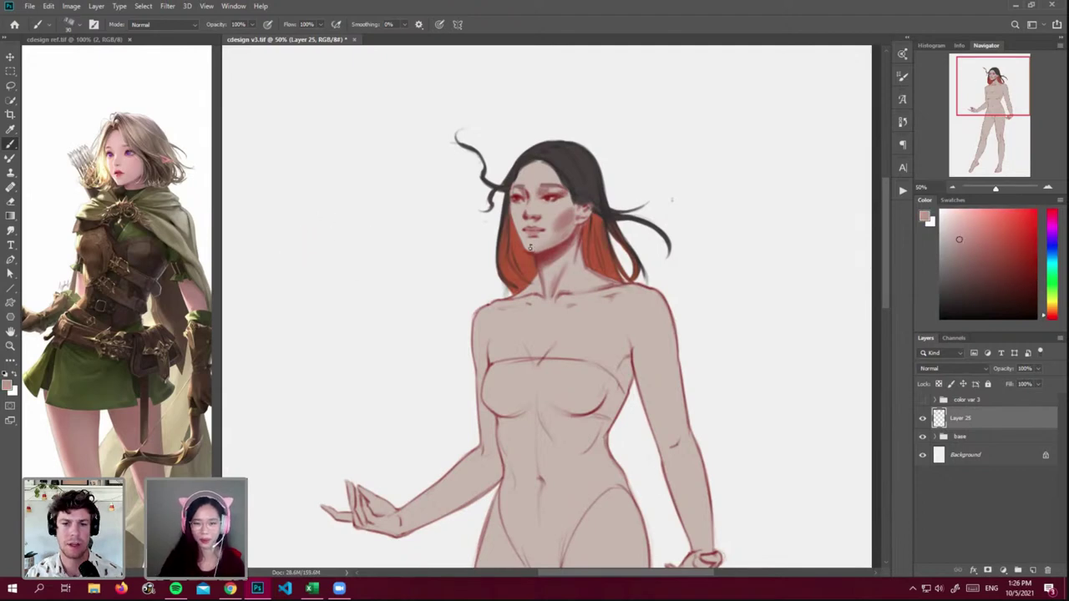
{"action": "key", "text": "alt"}
{"action": "left_click", "coordinate": [536, 240], "text": "alt"}
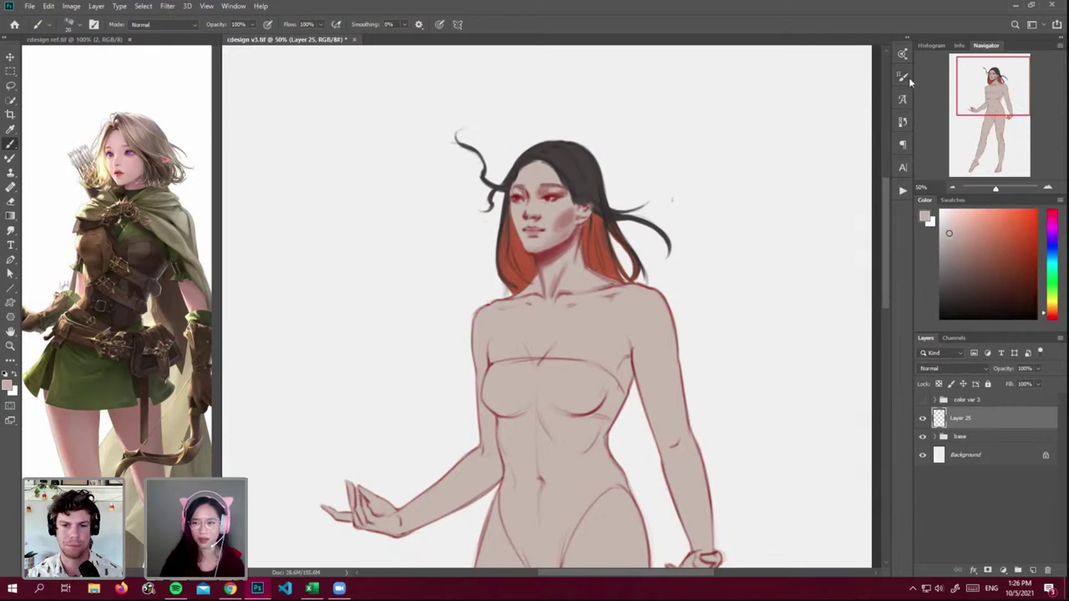
- Check the Transfer options of the current brush for its opacity and flow control
{"action": "left_click", "coordinate": [906, 78]}
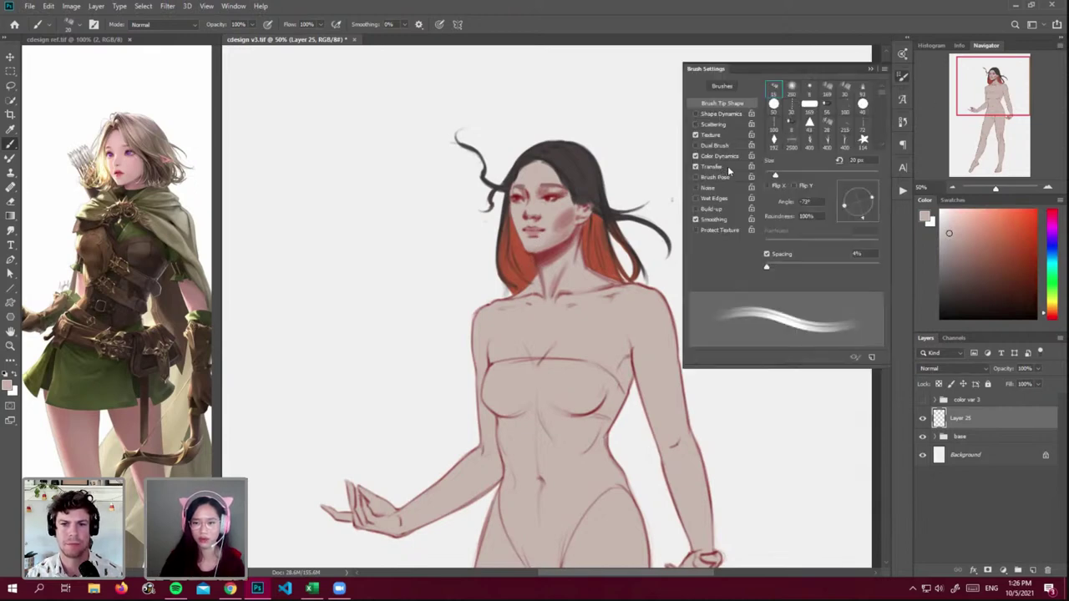
{"action": "left_click", "coordinate": [726, 165]}
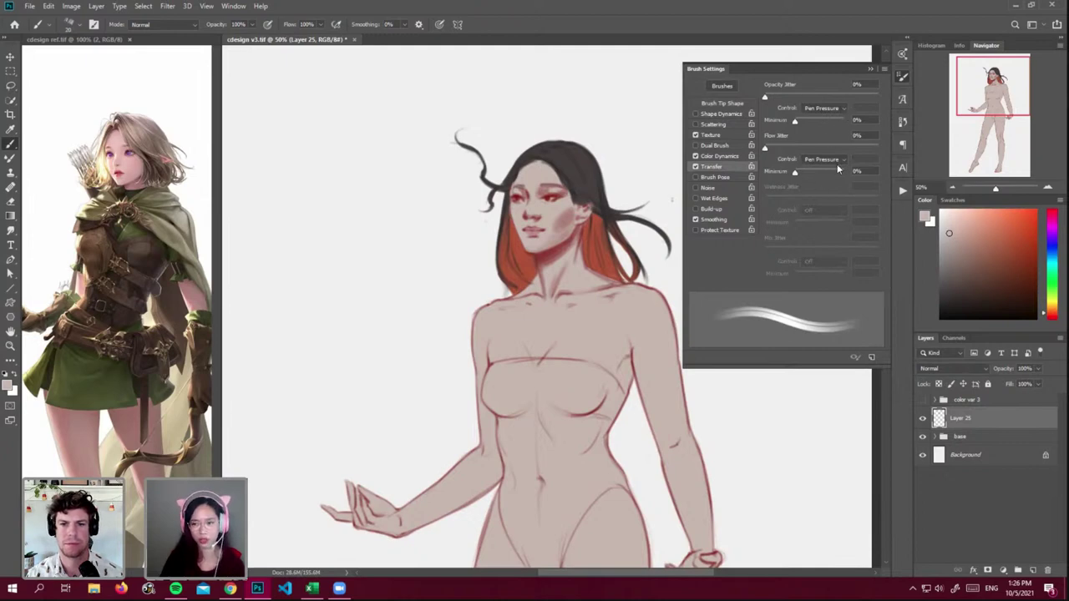
{"action": "left_click", "coordinate": [906, 78]}
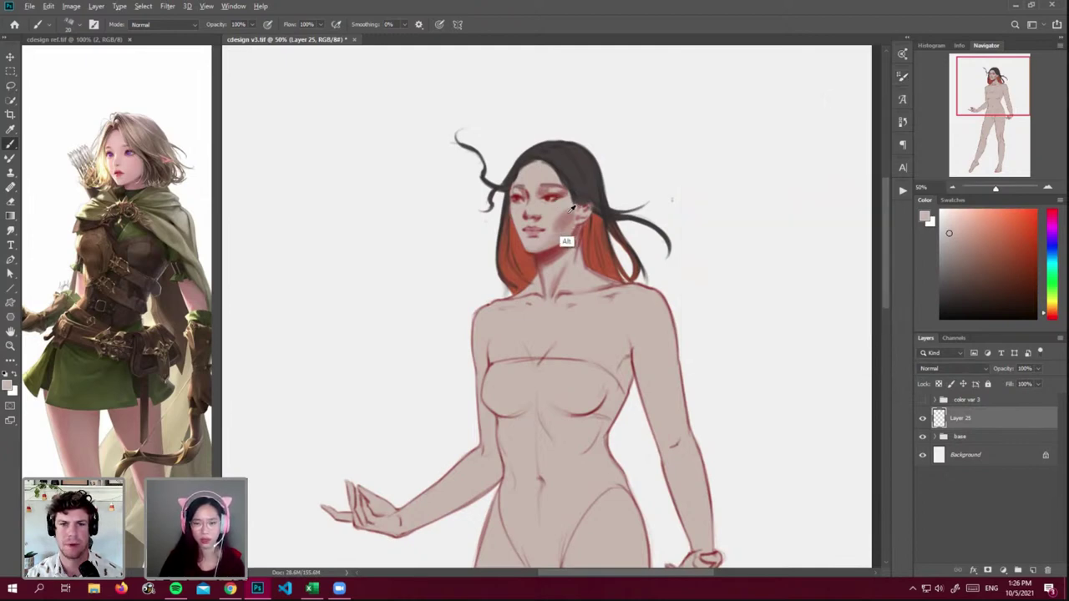
- Blend the cheek shadow between the outer eye corner and the ear, alternating sampled pinkish and lighter skin tones
{"action": "left_click", "coordinate": [568, 200], "text": "alt"}
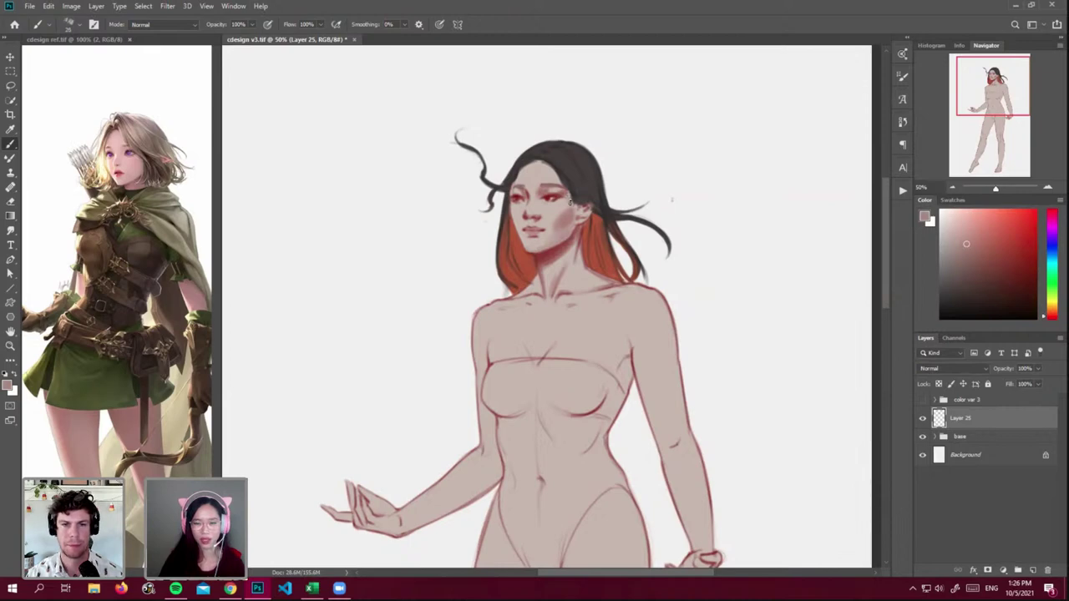
{"action": "left_click", "coordinate": [558, 203], "text": "alt"}
{"action": "left_click", "coordinate": [570, 240], "text": "alt"}
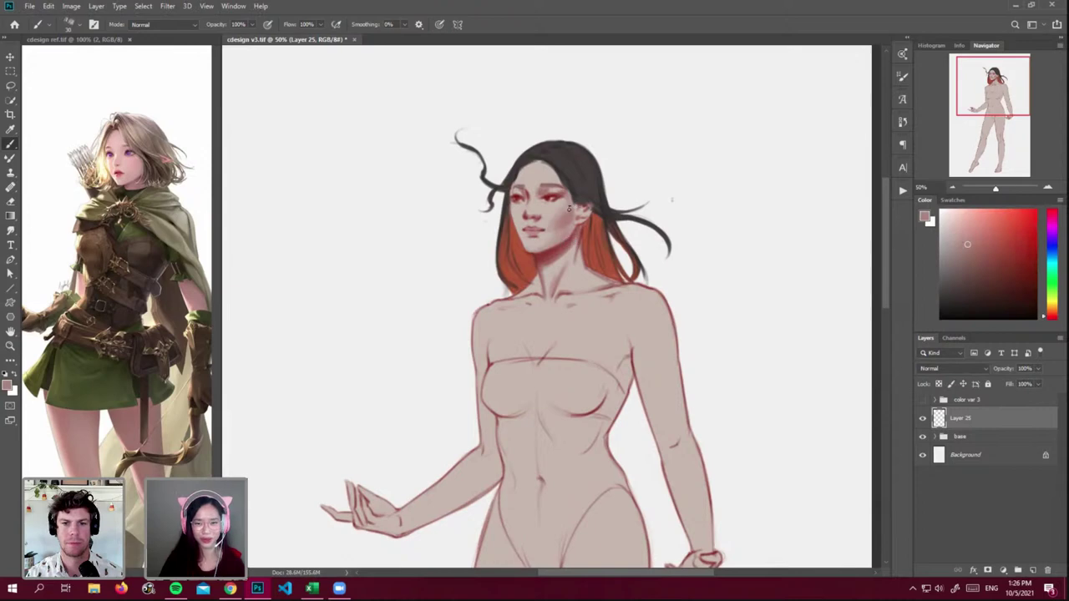
{"action": "left_click", "coordinate": [569, 218], "text": "alt"}
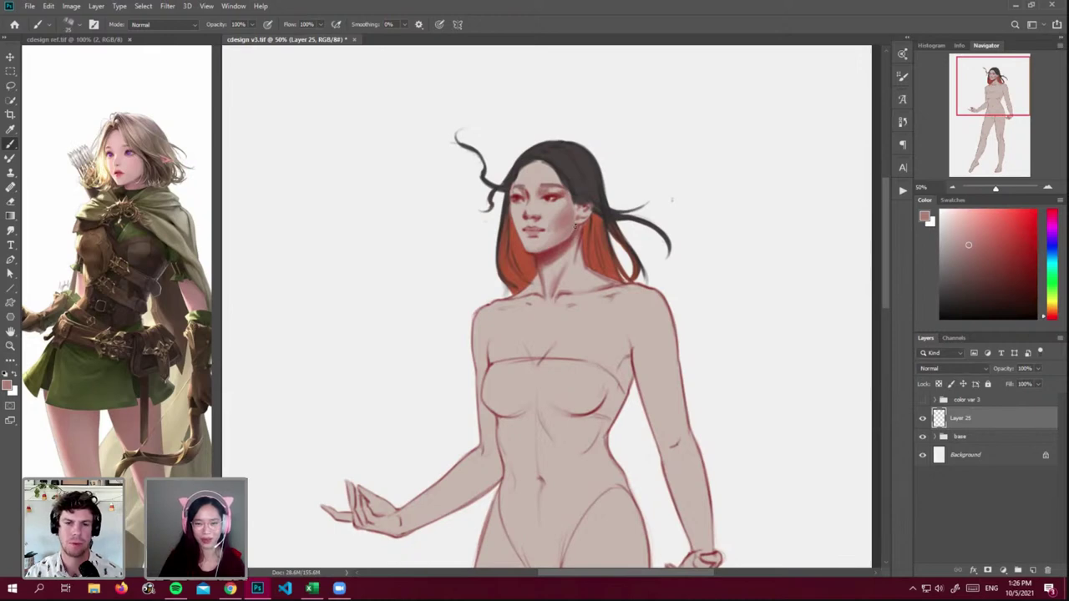
{"action": "left_click", "coordinate": [541, 234], "text": "alt"}
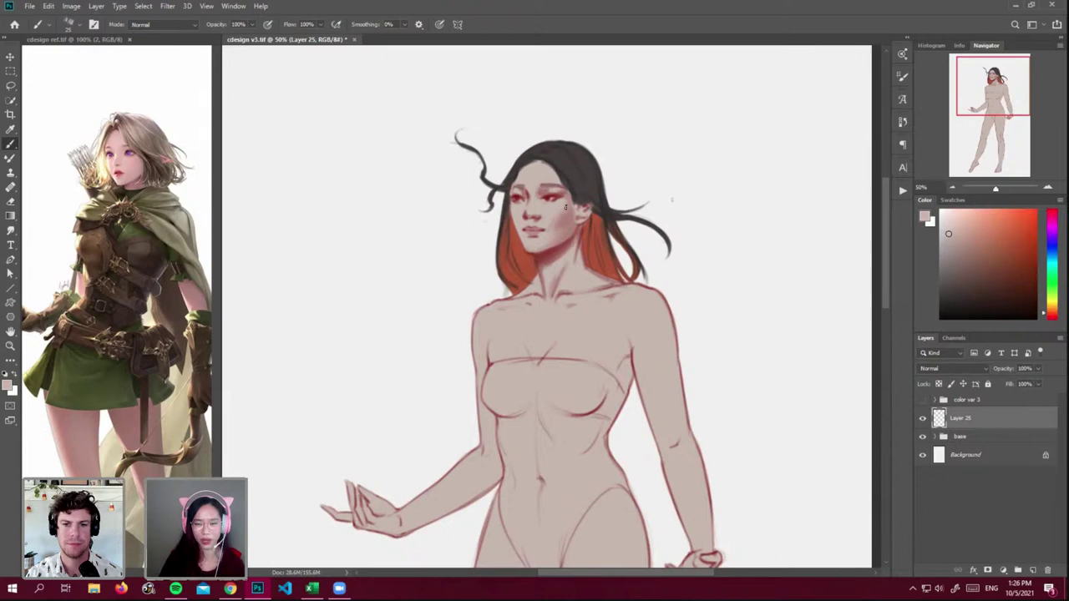
{"action": "left_click", "coordinate": [568, 215], "text": "alt"}
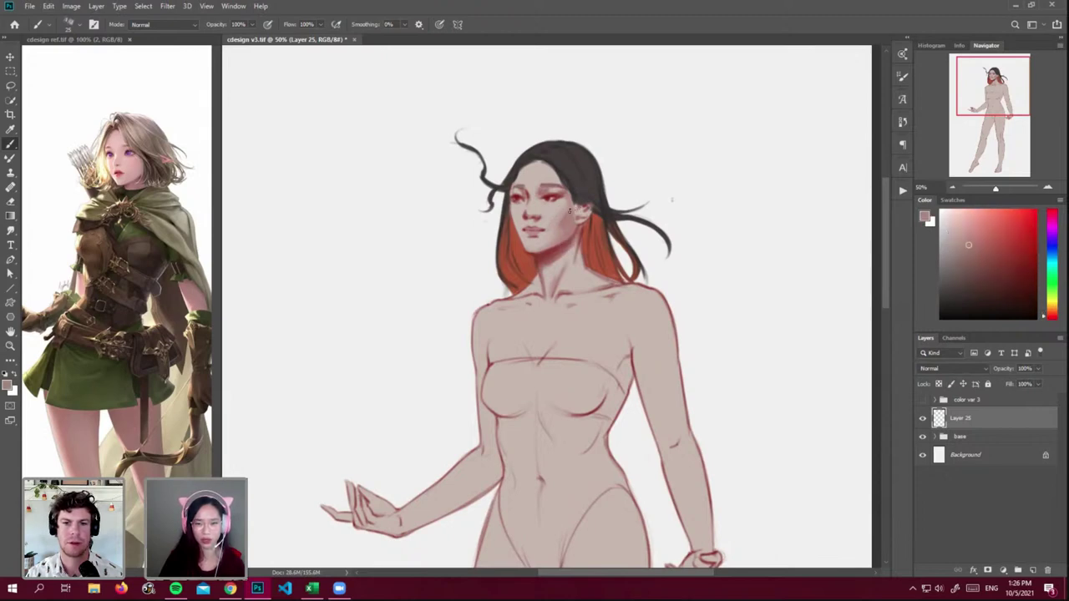
{"action": "left_click", "coordinate": [545, 206], "text": "alt"}
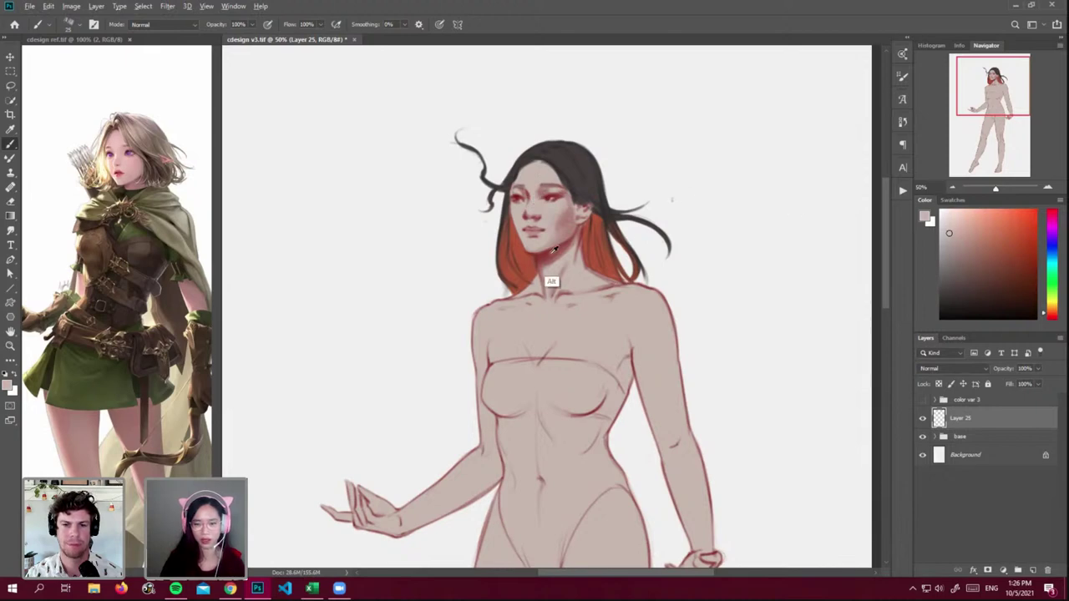
- Smooth the lower cheek shadow into the jaw with tones sampled from the neck and jawline
{"action": "left_click", "coordinate": [541, 283], "text": "alt"}
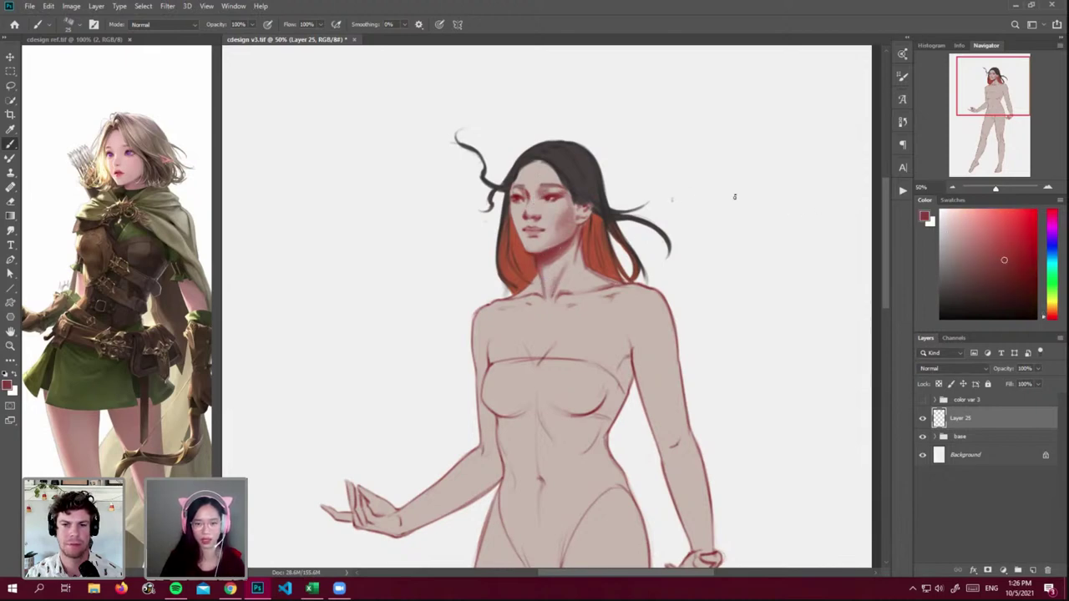
{"action": "left_click", "coordinate": [565, 244], "text": "alt"}
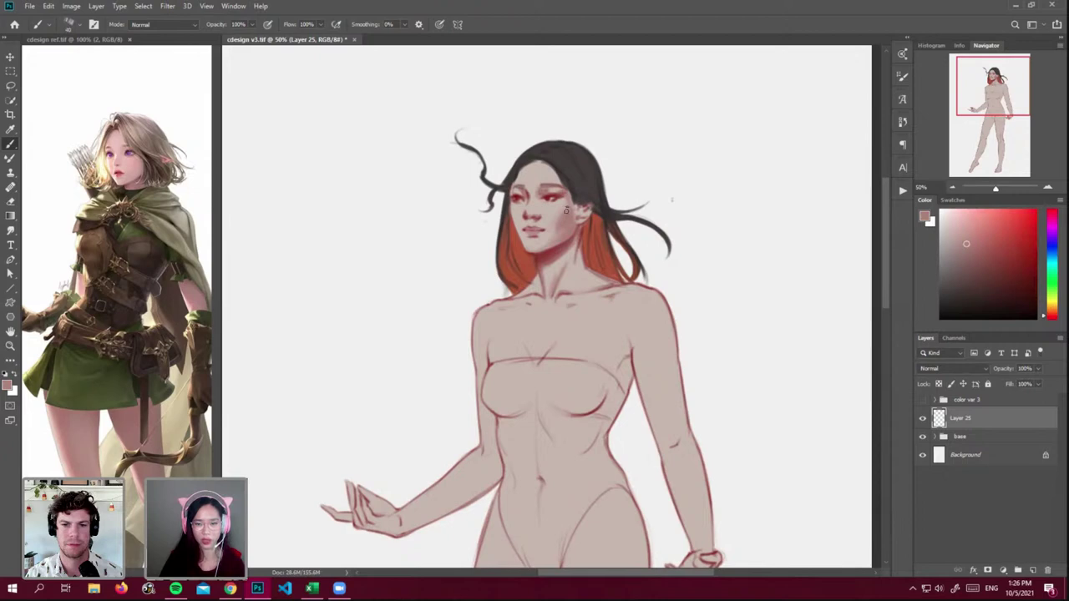
{"action": "left_click", "coordinate": [564, 249], "text": "alt"}
{"action": "left_click", "coordinate": [554, 233], "text": "alt"}
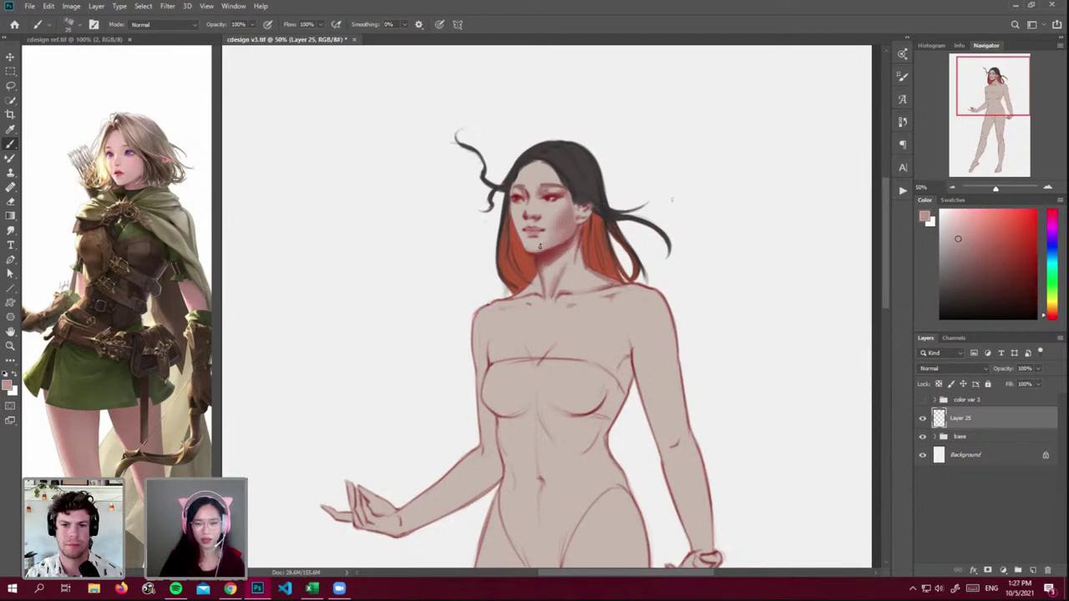
- Paint a small reddish shadow under the lower lip and blend it with skin tones sampled around the chin
{"action": "left_click", "coordinate": [540, 240], "text": "alt"}
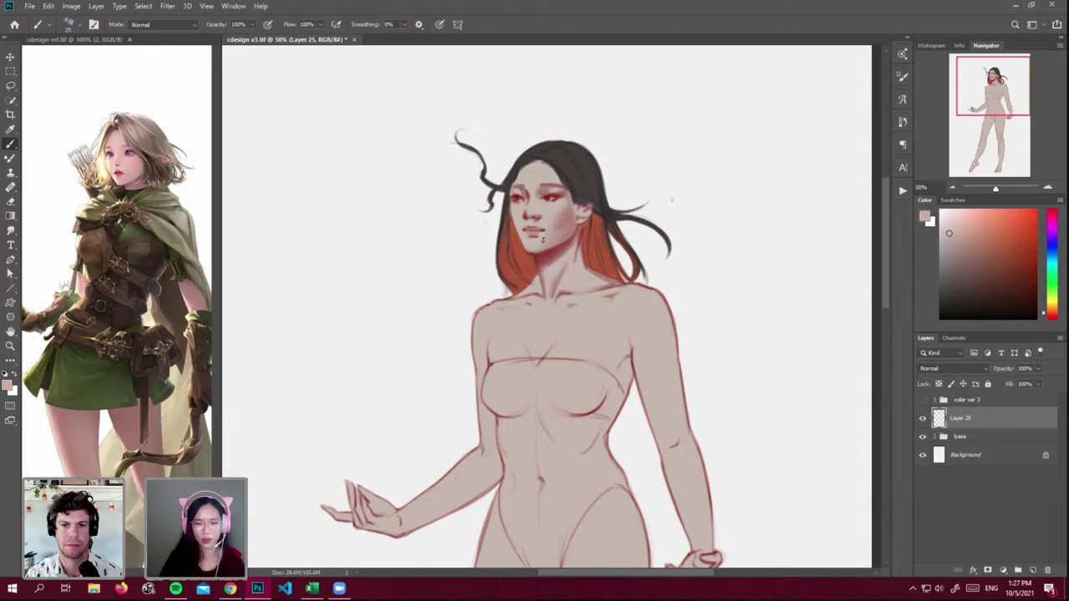
{"action": "left_click", "coordinate": [528, 236], "text": "alt"}
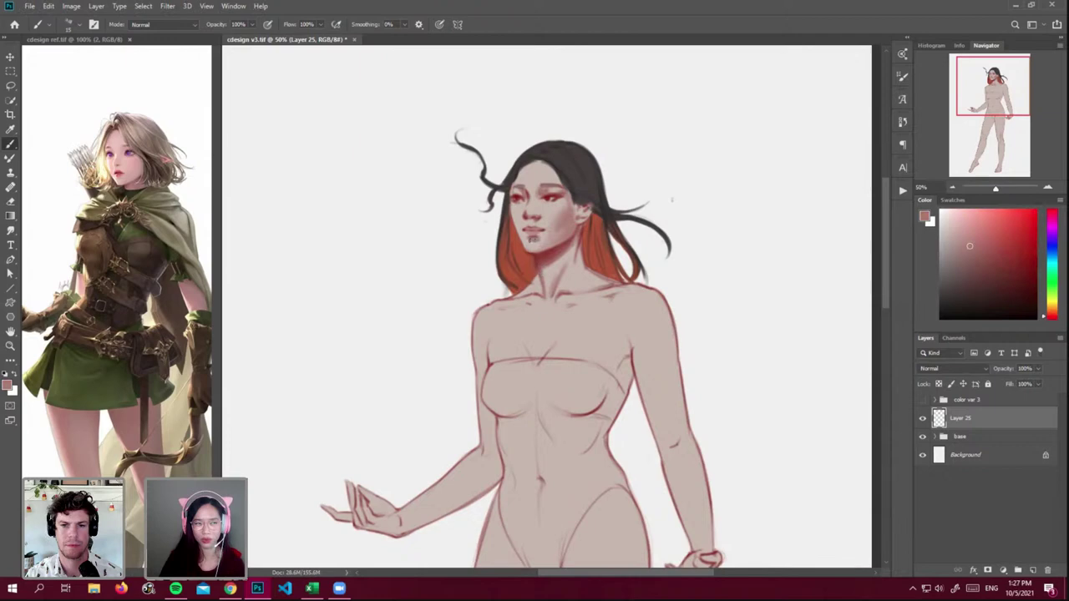
{"action": "left_click", "coordinate": [529, 240], "text": "alt"}
{"action": "left_click", "coordinate": [542, 240], "text": "alt"}
{"action": "left_click", "coordinate": [545, 241], "text": "alt"}
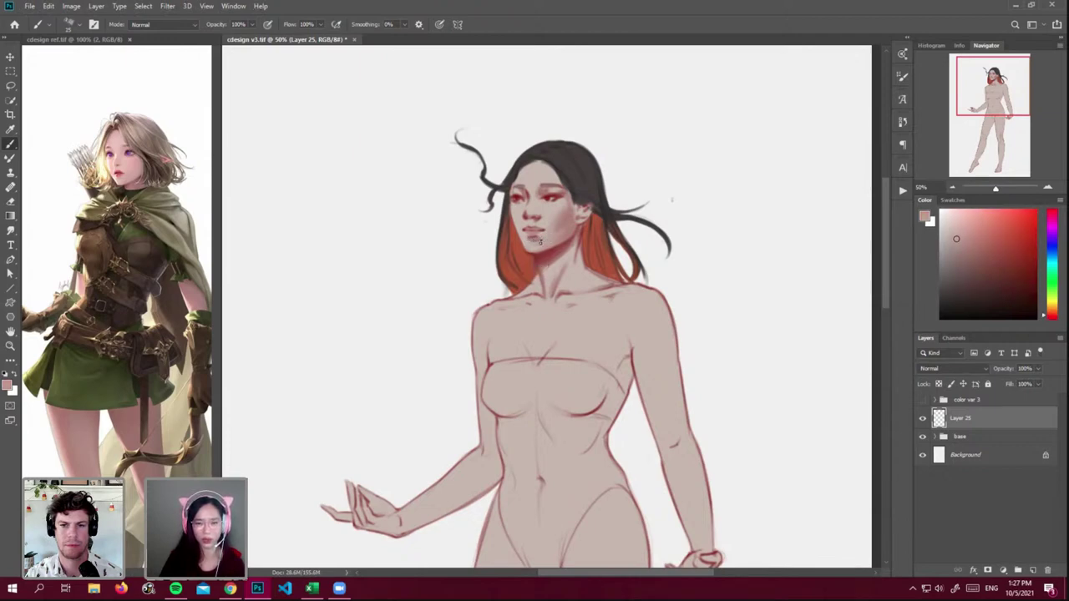
- Model the chin below the lip shadow with sampled light skin and muted pink tones
{"action": "left_click", "coordinate": [524, 269], "text": "alt"}
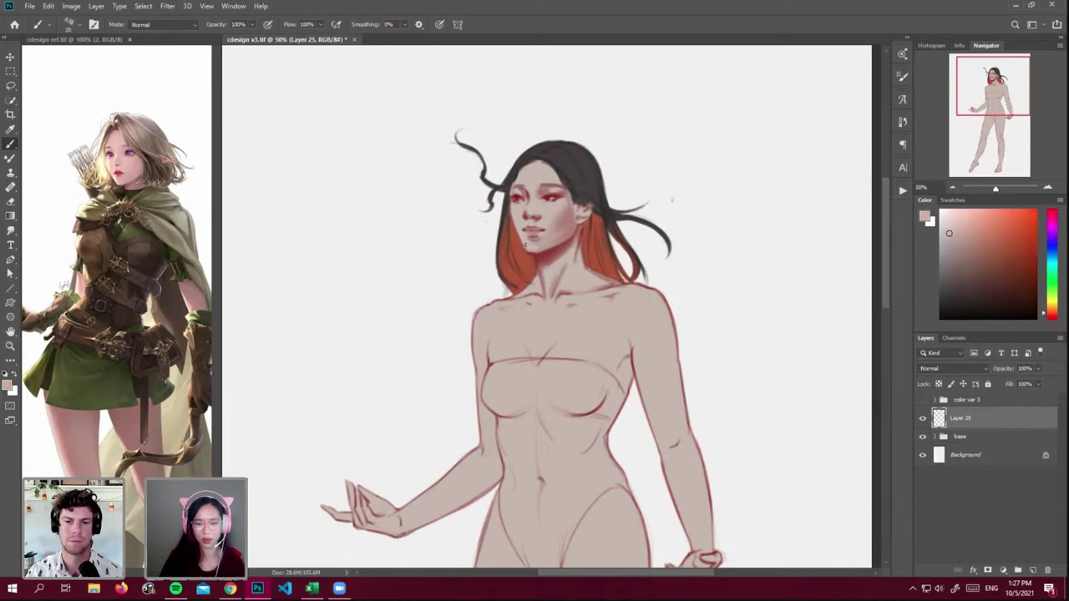
{"action": "left_click", "coordinate": [543, 268], "text": "alt"}
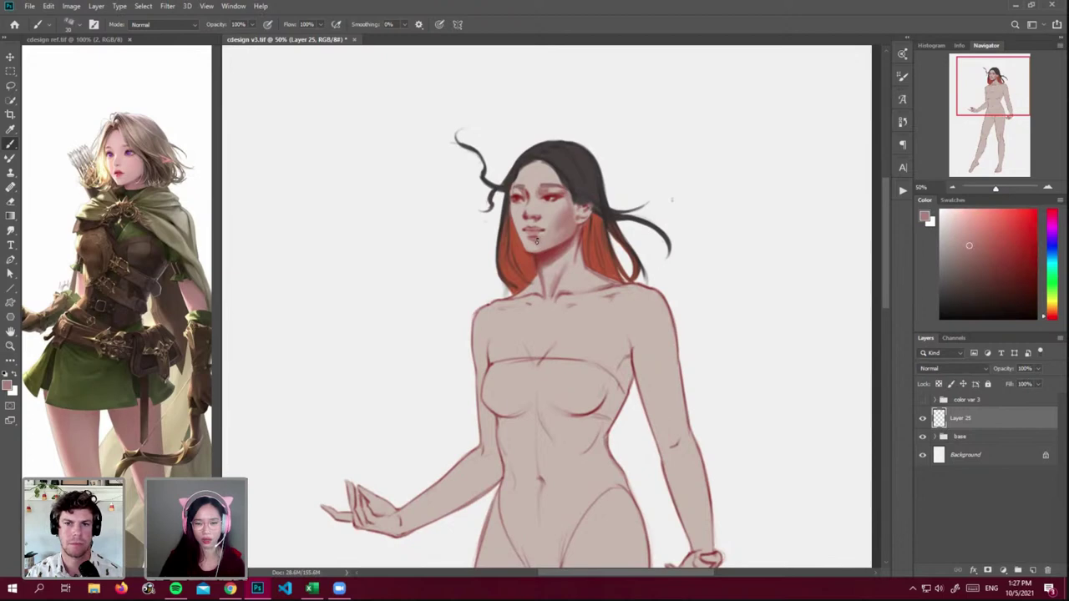
{"action": "left_click", "coordinate": [541, 270], "text": "alt"}
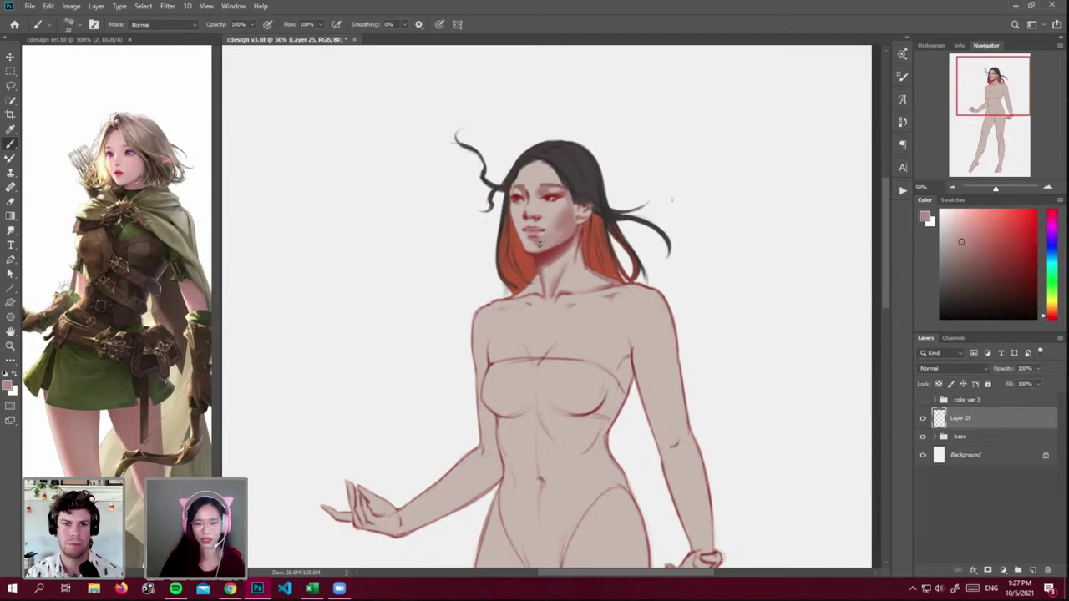
{"action": "left_click", "coordinate": [538, 242], "text": "alt"}
{"action": "left_click", "coordinate": [531, 243], "text": "alt"}
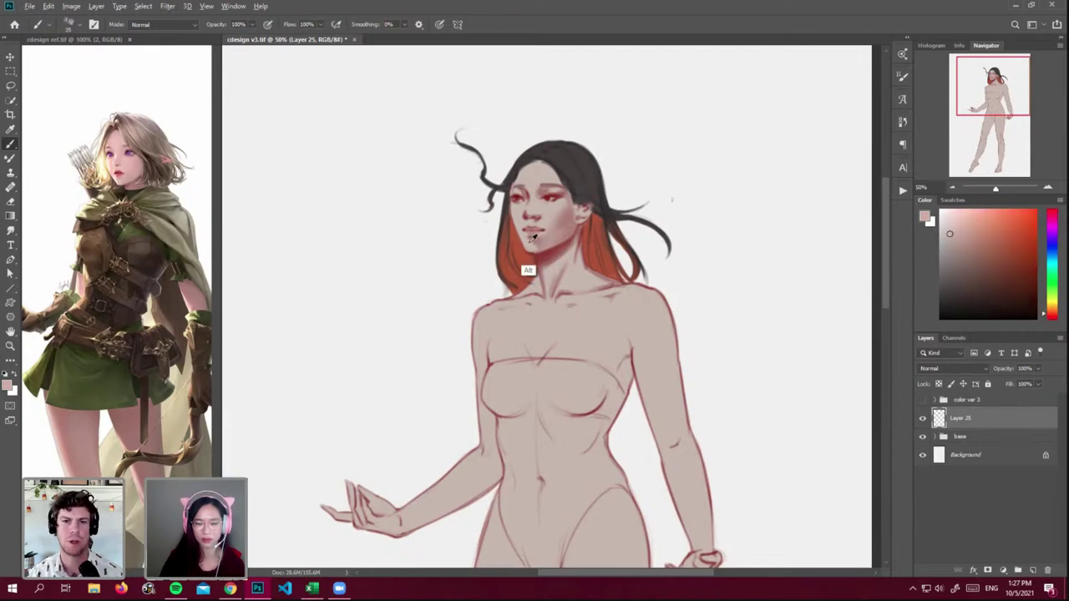
- Refine the lower lip shadow and the underside of the chin with sampled dark red and lighter skin tones
{"action": "left_click", "coordinate": [558, 249], "text": "alt"}
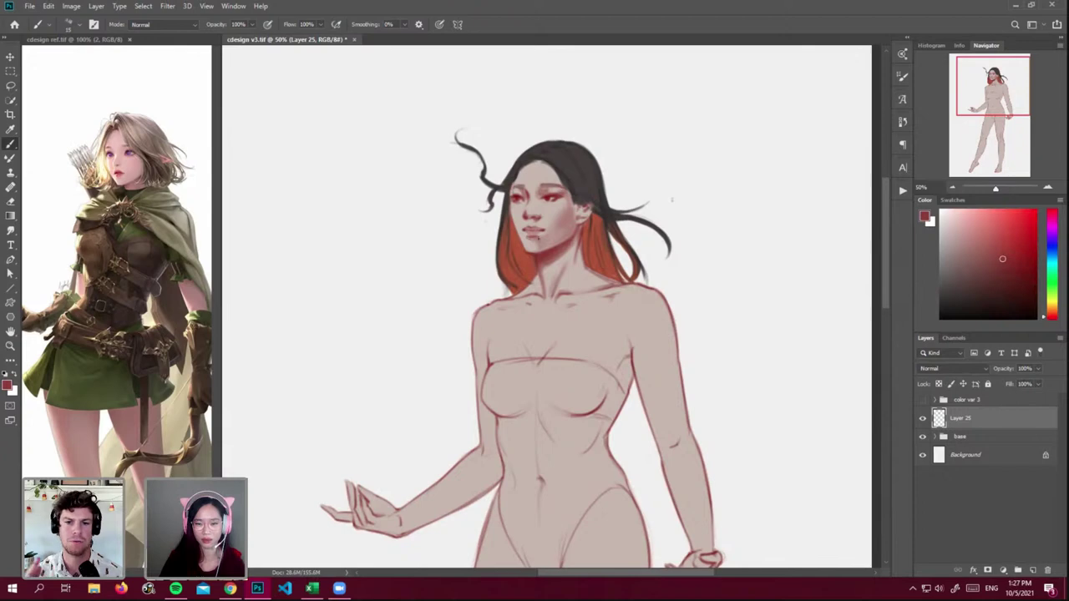
{"action": "left_click", "coordinate": [539, 237], "text": "alt"}
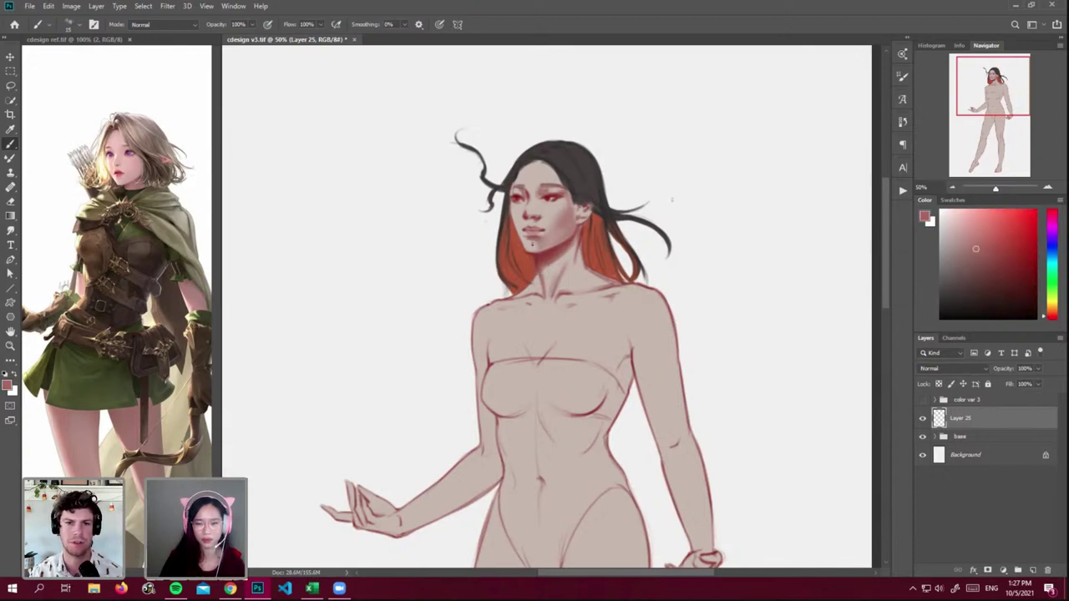
{"action": "left_click", "coordinate": [529, 270], "text": "alt"}
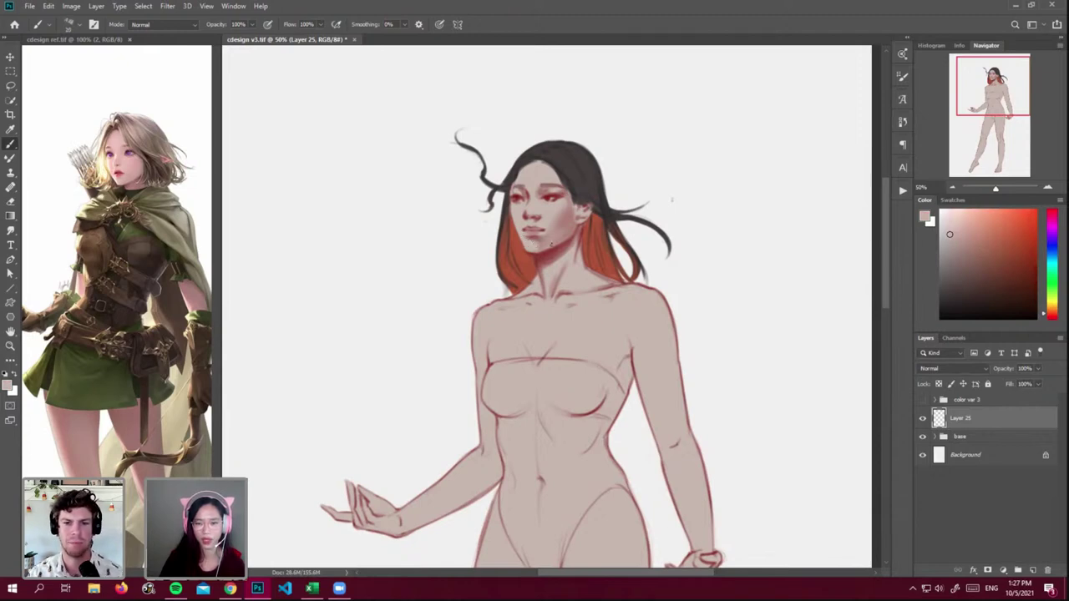
{"action": "left_click", "coordinate": [557, 271], "text": "alt"}
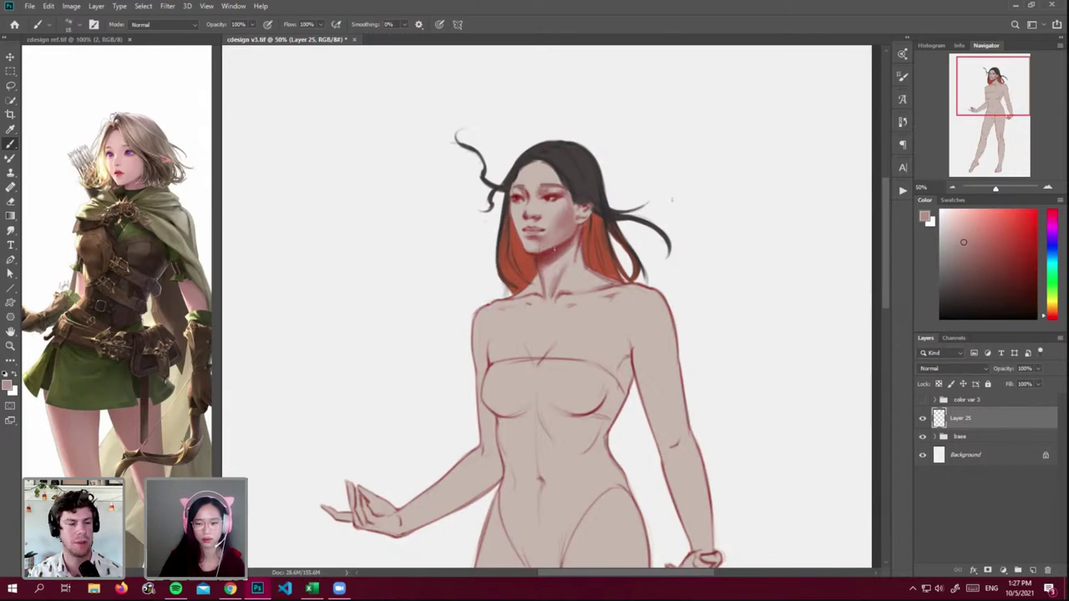
{"action": "left_click", "coordinate": [537, 253], "text": "alt"}
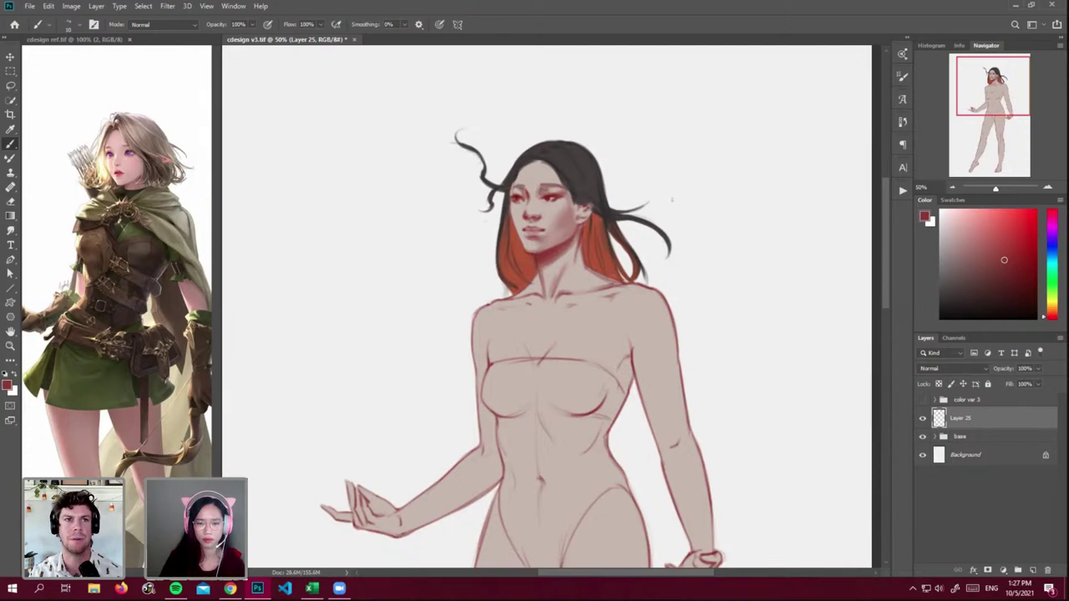
- Enlarge the brush slightly and refine the jaw and the far side of the face with sampled reds and pinks
{"action": "key", "text": "bracketright"}
{"action": "key", "text": "bracketright"}
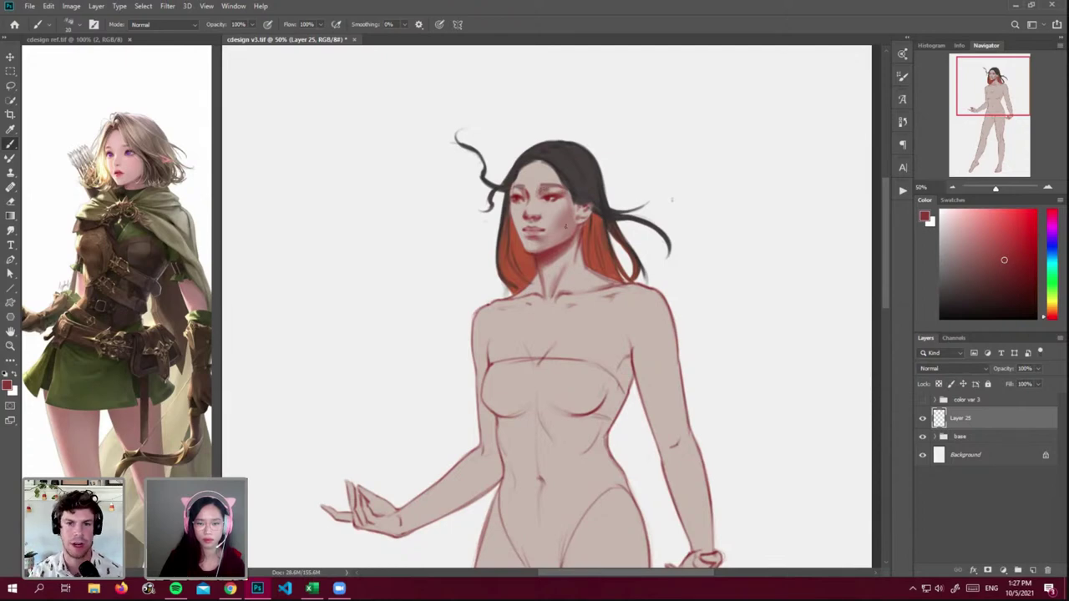
{"action": "left_click", "coordinate": [565, 242], "text": "alt"}
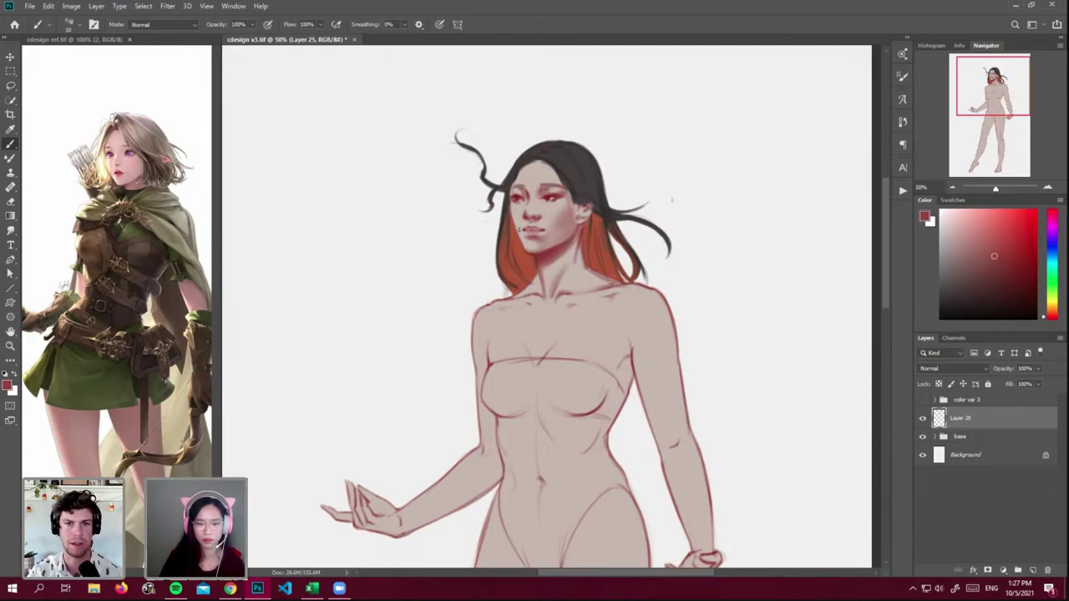
{"action": "left_click", "coordinate": [551, 250], "text": "alt"}
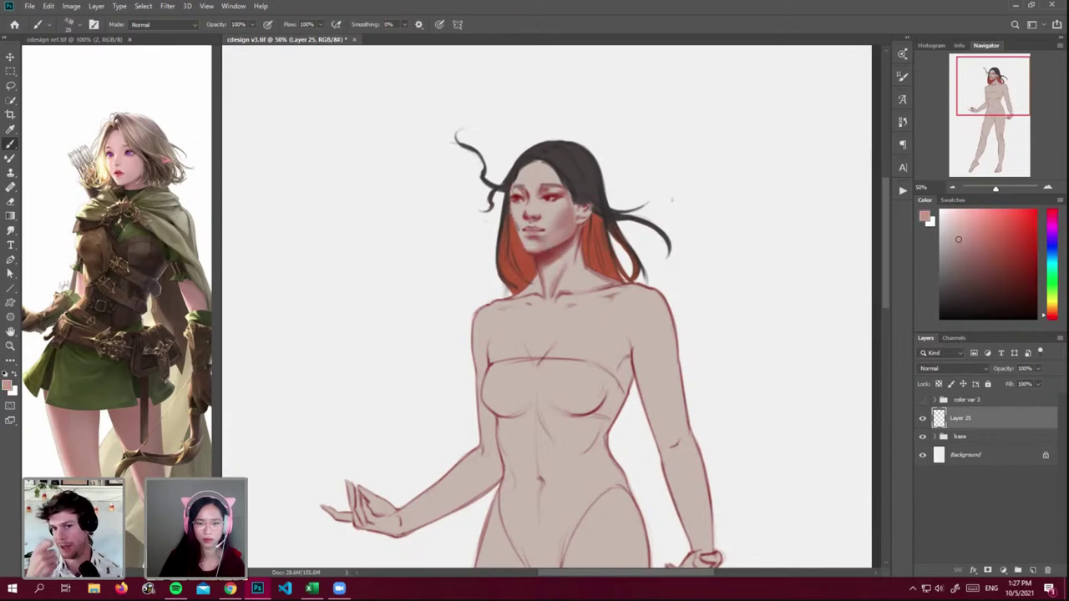
{"action": "left_click", "coordinate": [574, 264], "text": "alt"}
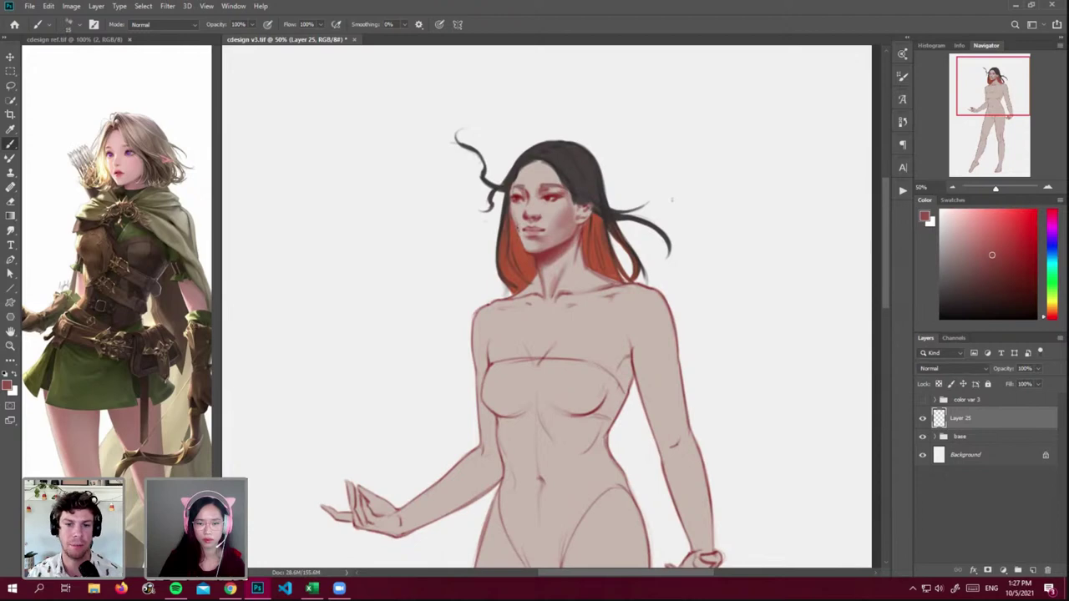
- Clean up the far edge of the chin beside the mouth with sampled light skin and reddish tones
{"action": "left_click", "coordinate": [527, 272], "text": "alt"}
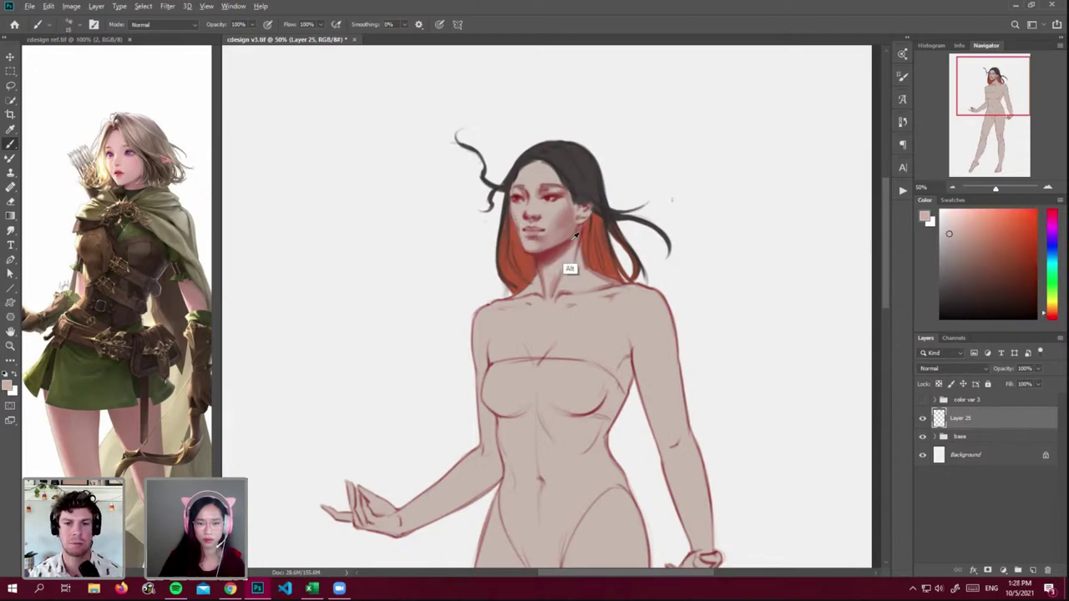
{"action": "left_click", "coordinate": [575, 237], "text": "alt"}
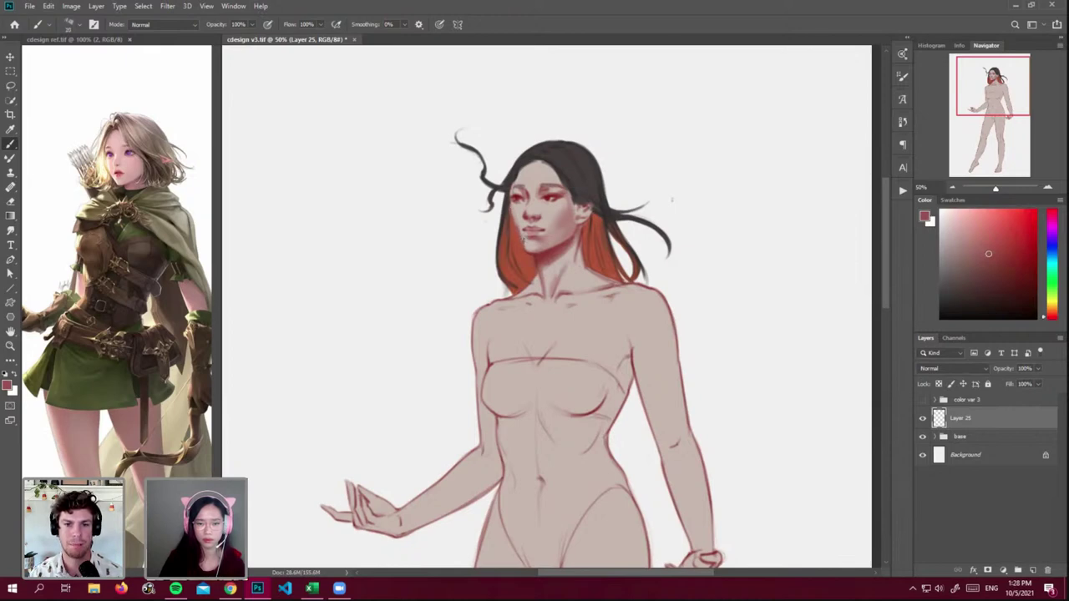
{"action": "left_click", "coordinate": [523, 238], "text": "alt"}
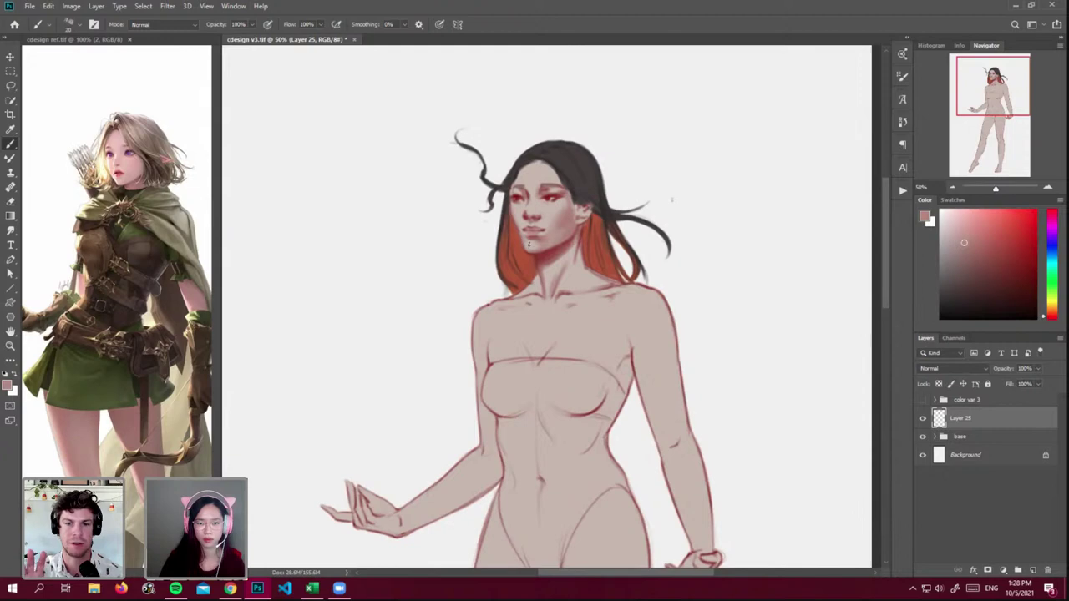
{"action": "left_click", "coordinate": [526, 240], "text": "alt"}
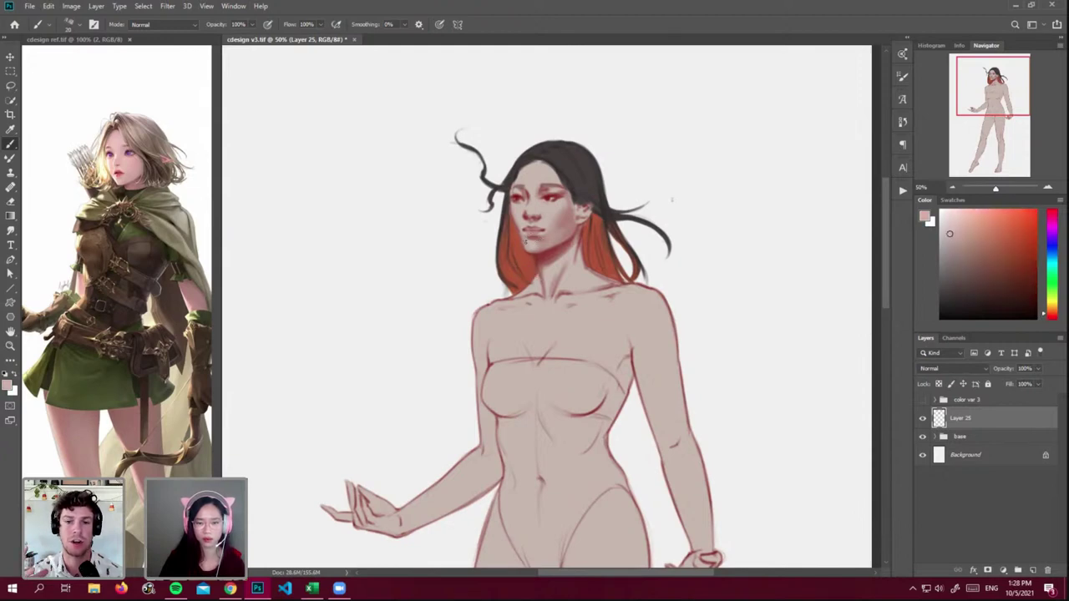
- Touch up the far side of the face and the chin with sampled muted pink and light skin tones
{"action": "left_click", "coordinate": [524, 187], "text": "alt"}
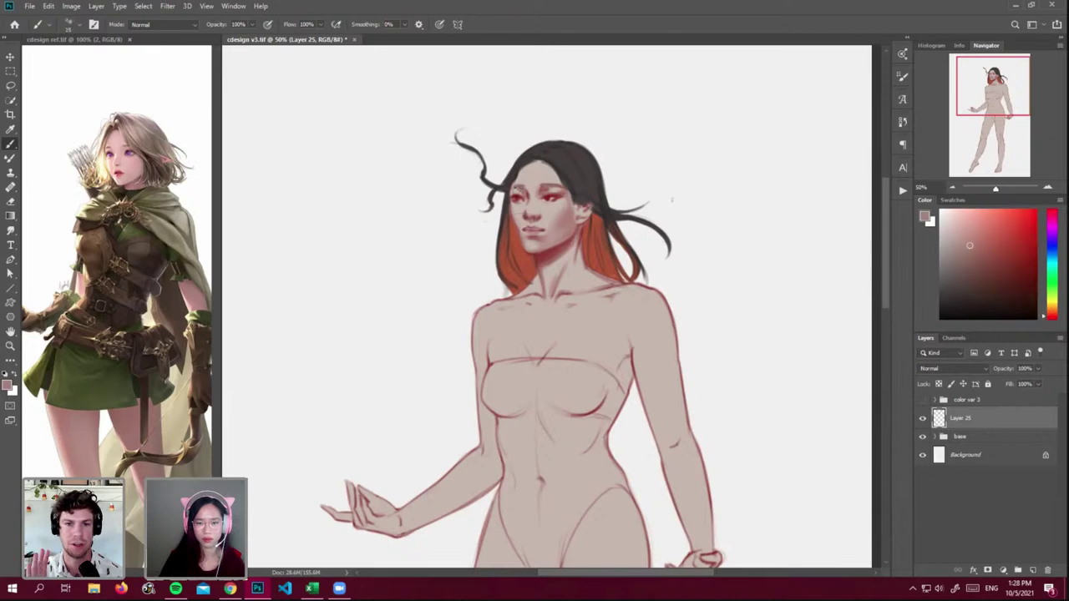
{"action": "left_click", "coordinate": [520, 206], "text": "alt"}
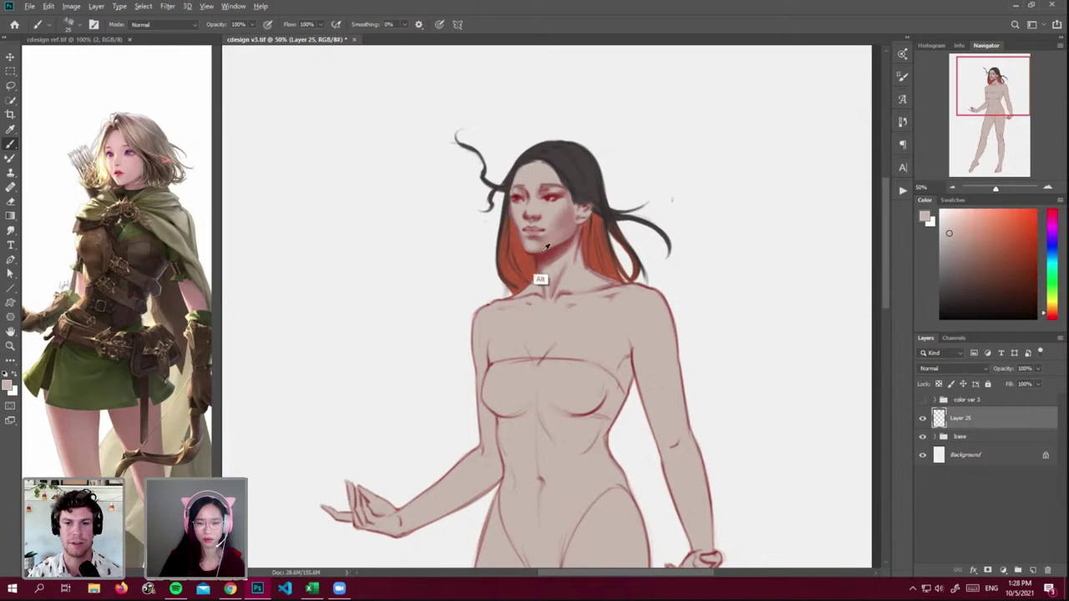
{"action": "left_click", "coordinate": [539, 282], "text": "alt"}
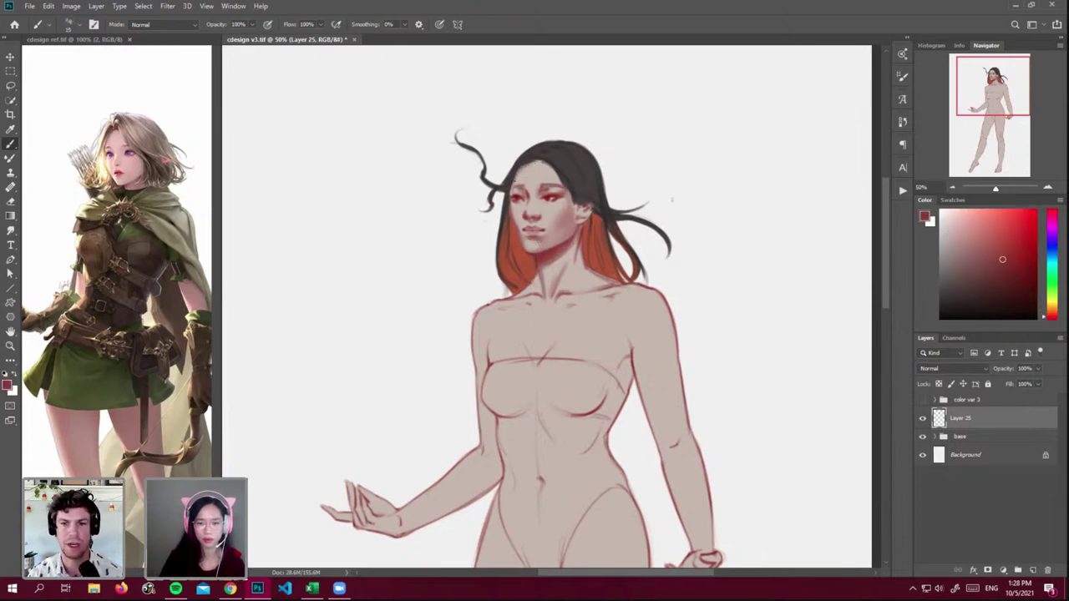
- Refine the forehead along the hairline with sampled light skin and dark red strokes
{"action": "left_click", "coordinate": [526, 169], "text": "alt"}
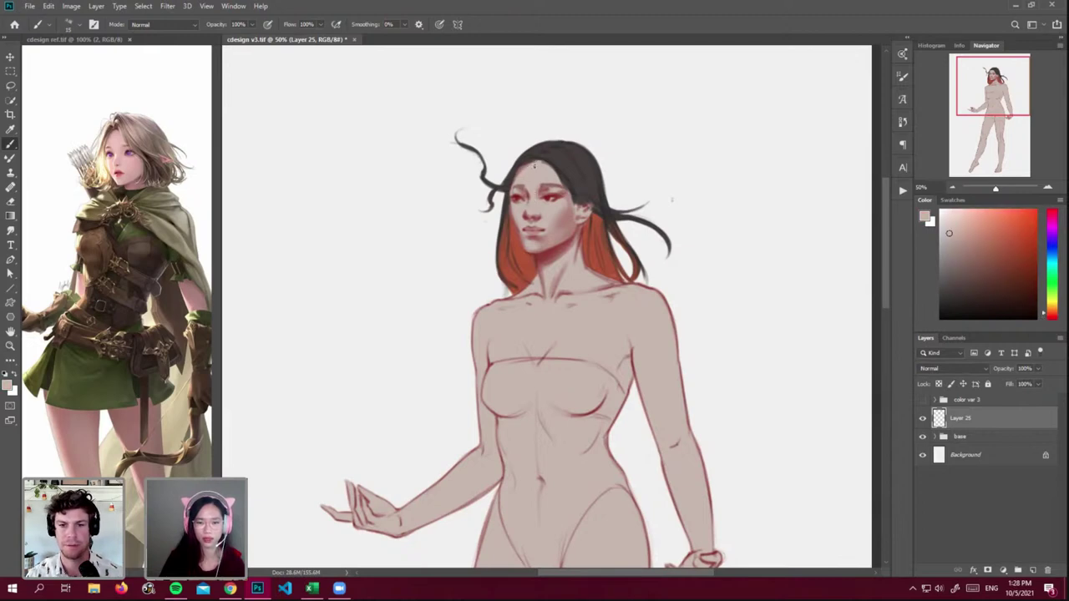
{"action": "left_click", "coordinate": [547, 283], "text": "alt"}
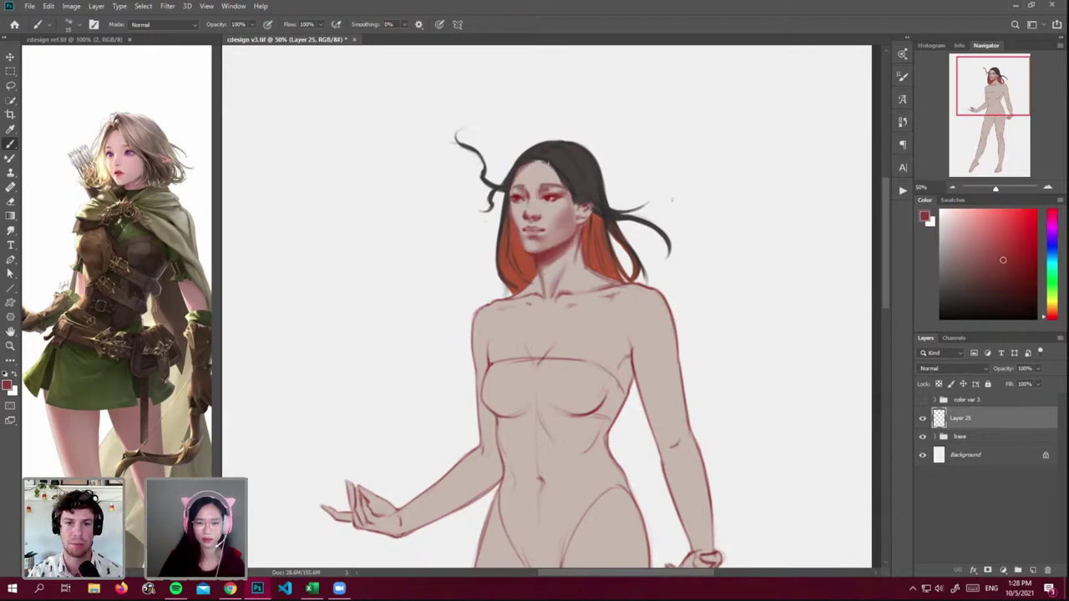
{"action": "left_click_drag", "start_coordinate": [547, 164], "coordinate": [556, 183]}
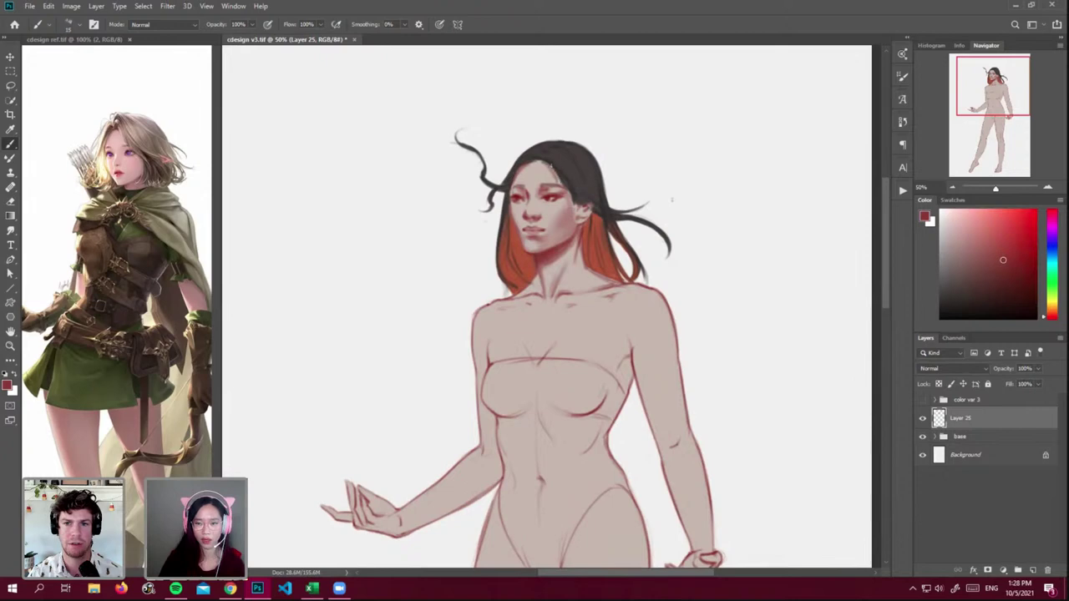
- Toggle Layer 25 off and on to check the painting, and erase the stray mark beside the windblown hair
{"action": "left_click", "coordinate": [923, 420]}
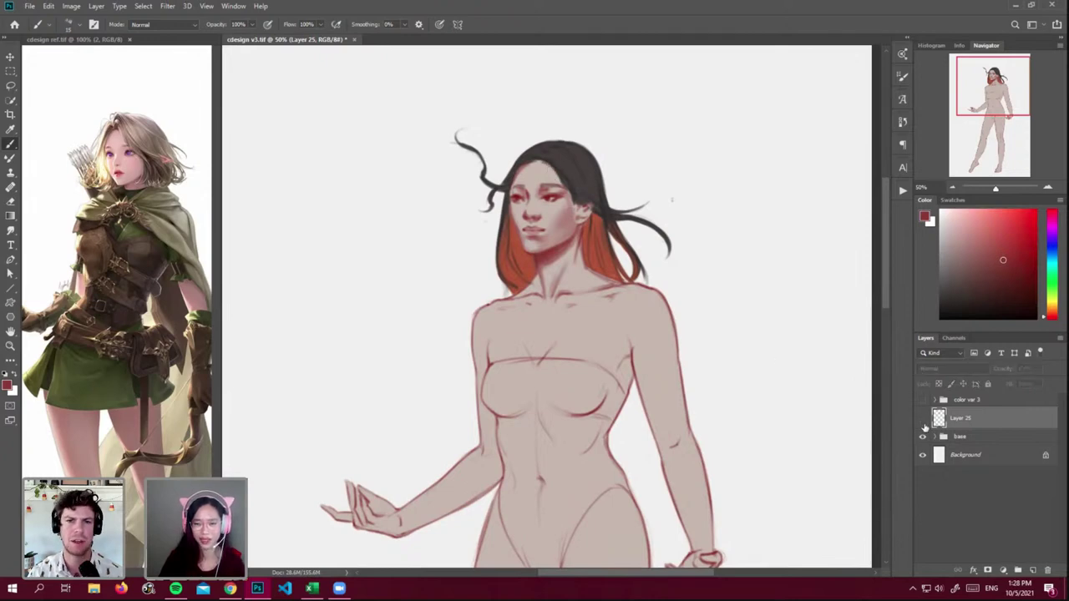
{"action": "left_click", "coordinate": [923, 419]}
{"action": "key", "text": "e"}
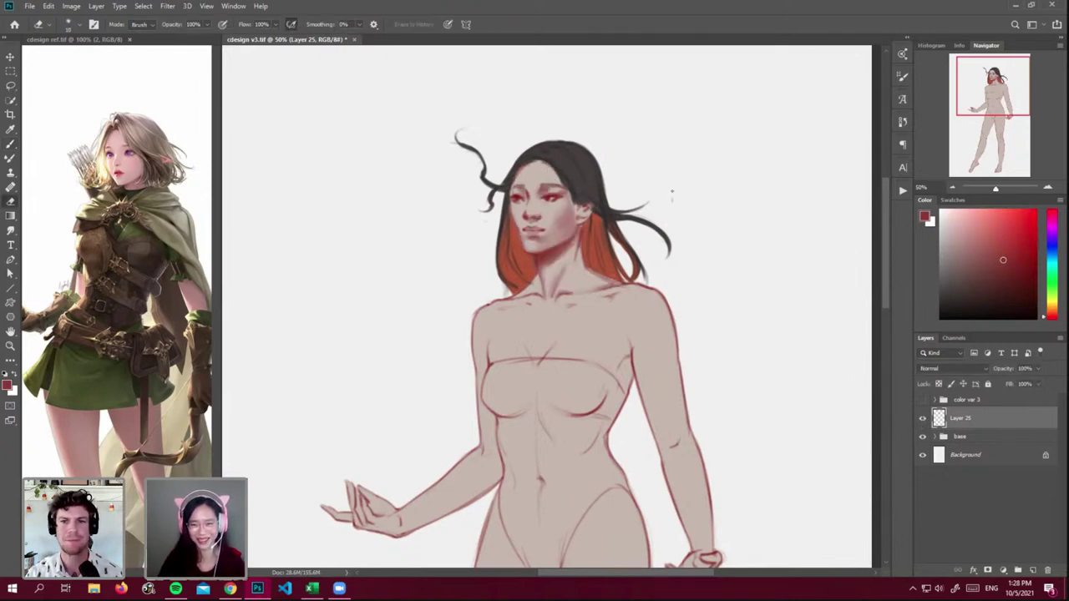
{"action": "key", "text": "b"}
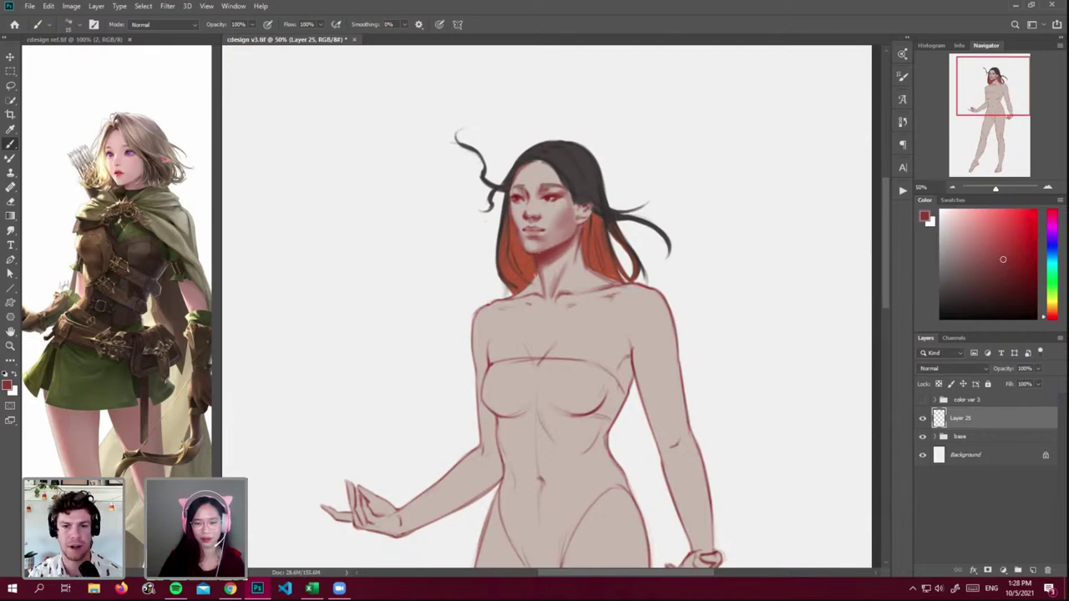
- Shade the sides of the forehead and the area above the brows with sampled reddish, pink and light skin tones
{"action": "key", "text": "alt"}
{"action": "left_click", "coordinate": [544, 252], "text": "alt"}
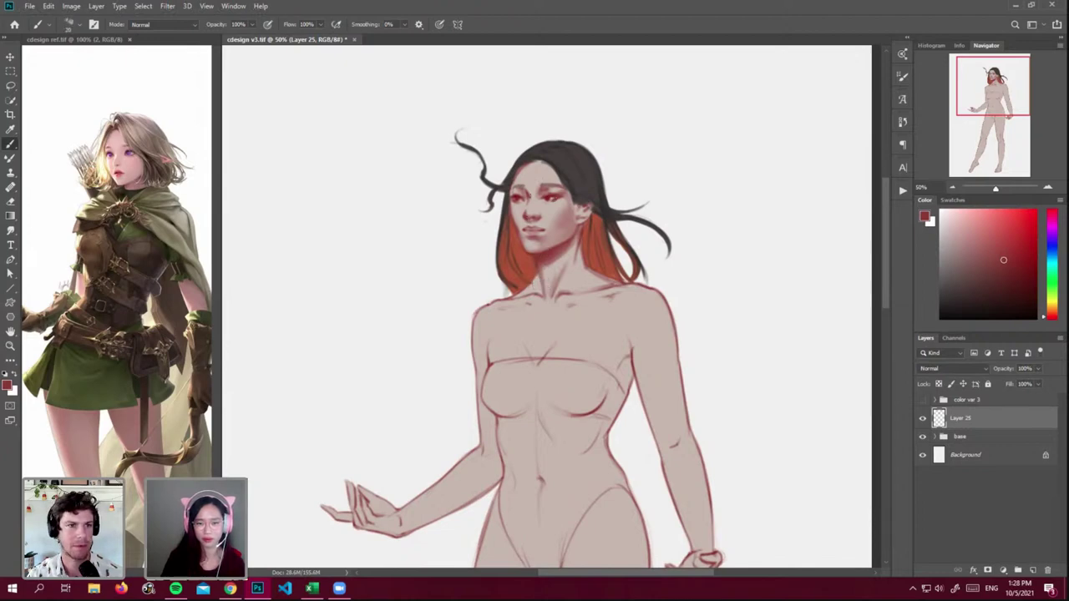
{"action": "left_click", "coordinate": [556, 263], "text": "alt"}
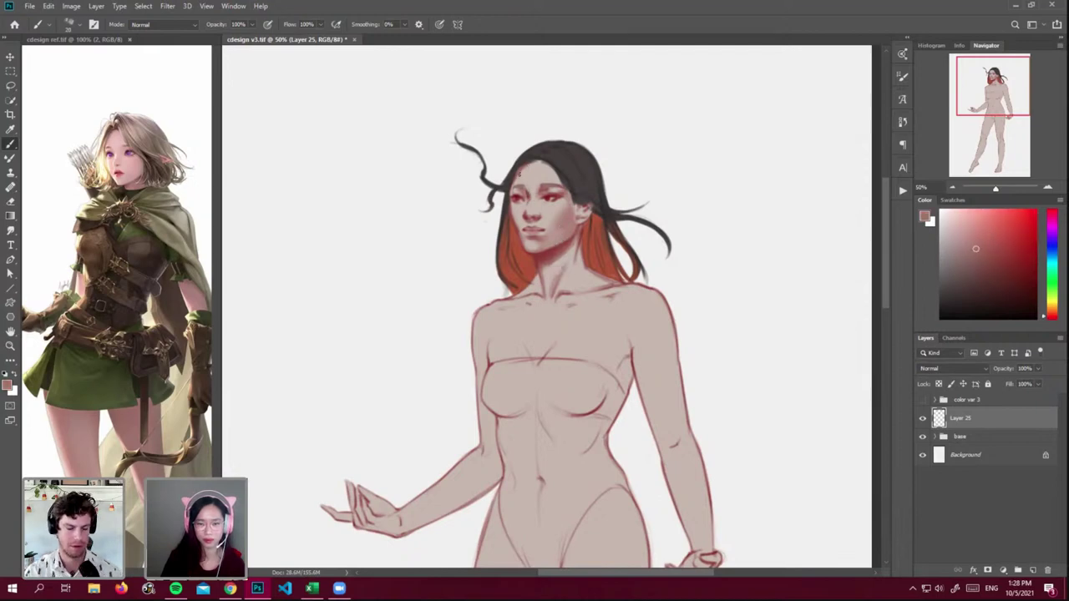
{"action": "left_click", "coordinate": [551, 163], "text": "alt"}
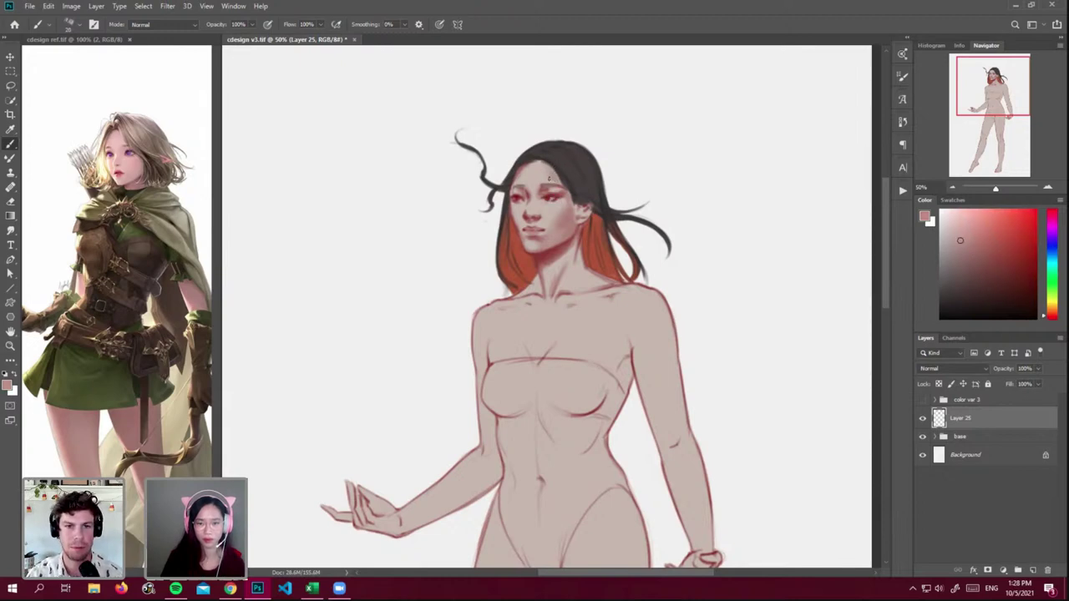
{"action": "left_click", "coordinate": [550, 201], "text": "alt"}
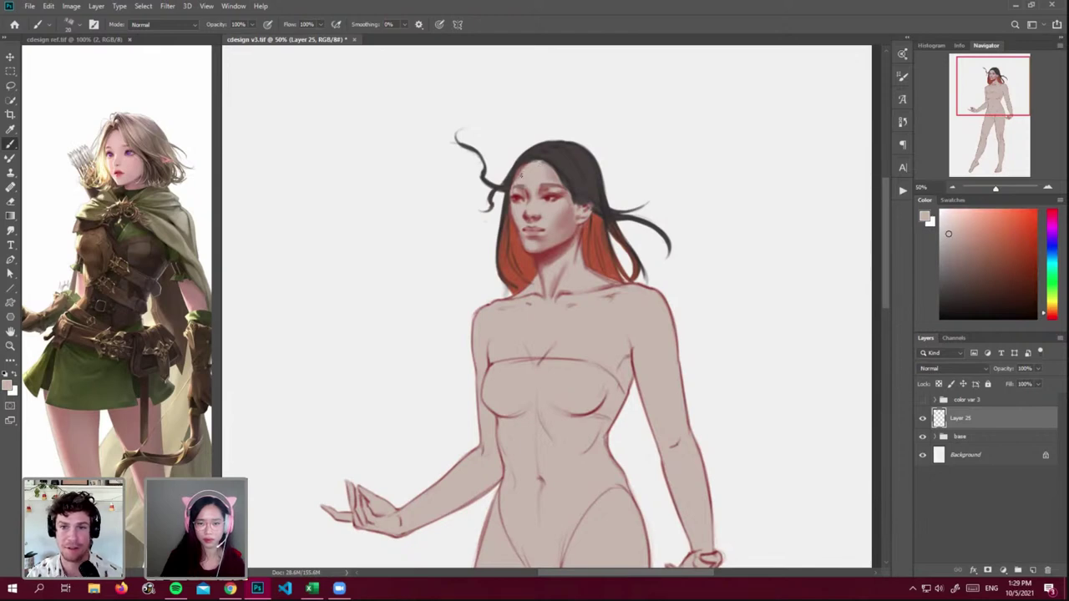
{"action": "left_click", "coordinate": [561, 210], "text": "alt"}
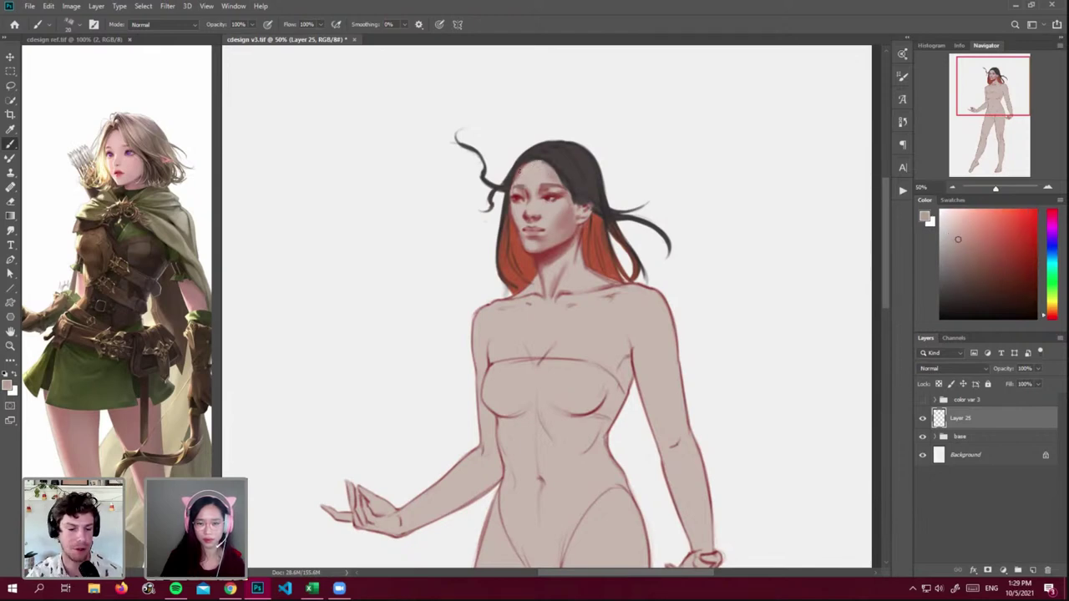
- Blend the center of the forehead with light and muted skin tones, and shape the hairline with the sampled dark hair color
{"action": "left_click", "coordinate": [538, 167], "text": "alt"}
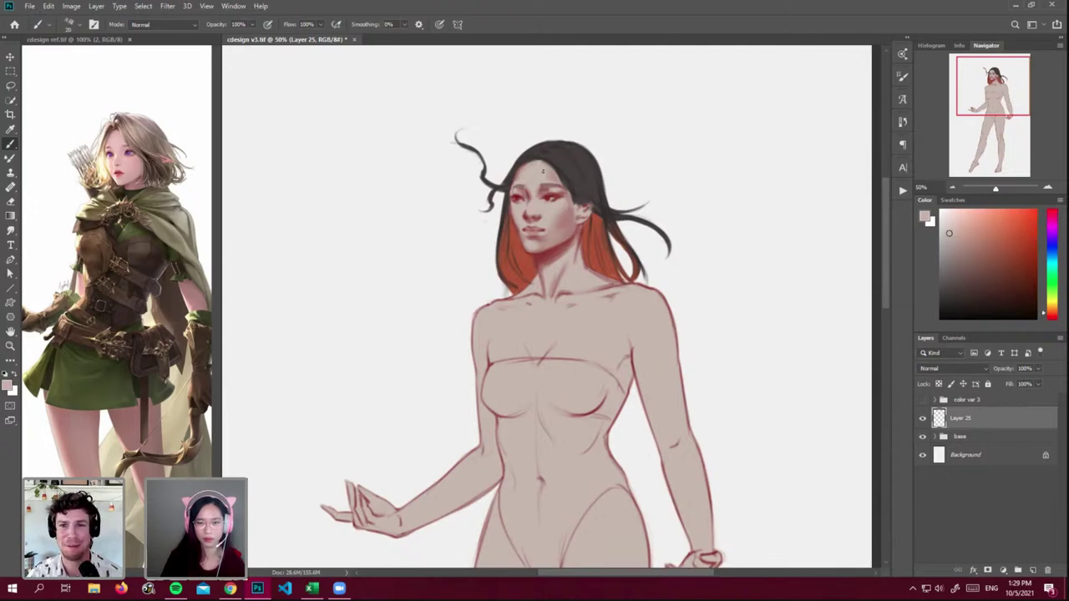
{"action": "left_click", "coordinate": [548, 202], "text": "alt"}
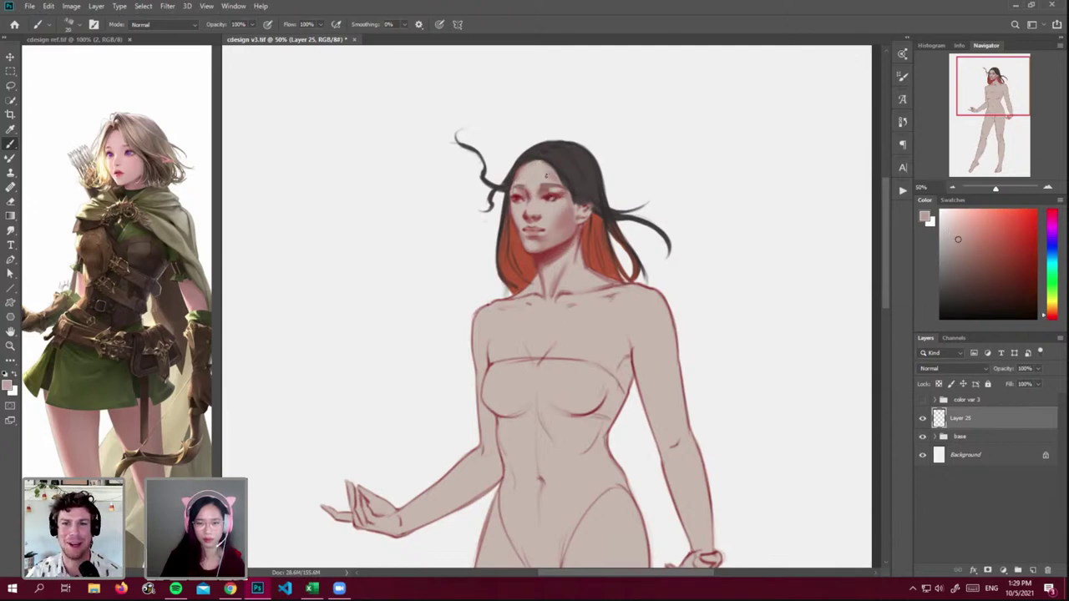
{"action": "left_click", "coordinate": [539, 165], "text": "alt"}
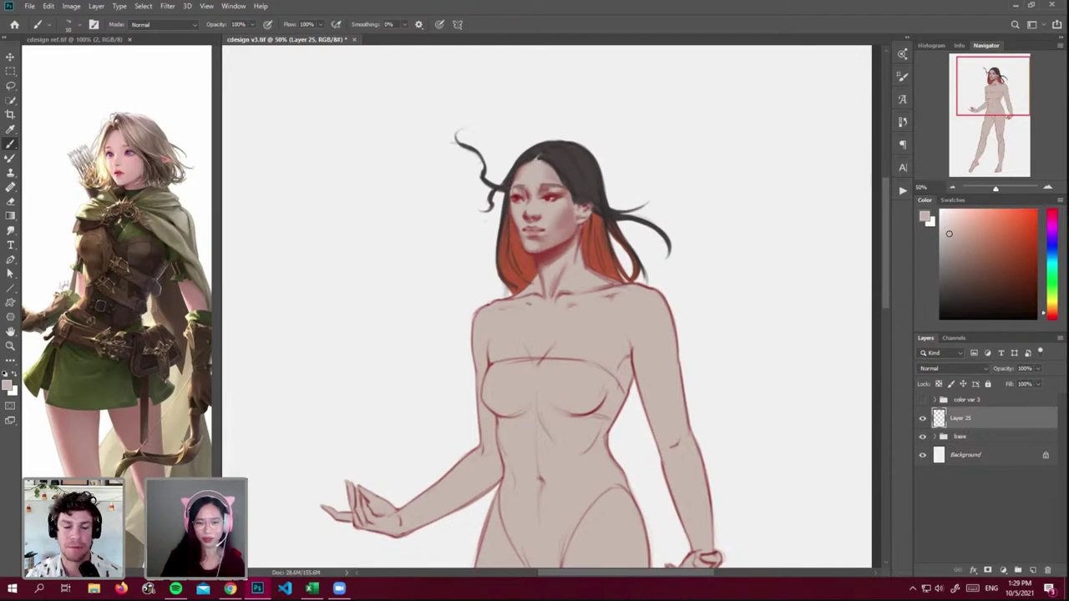
{"action": "left_click", "coordinate": [607, 242], "text": "alt"}
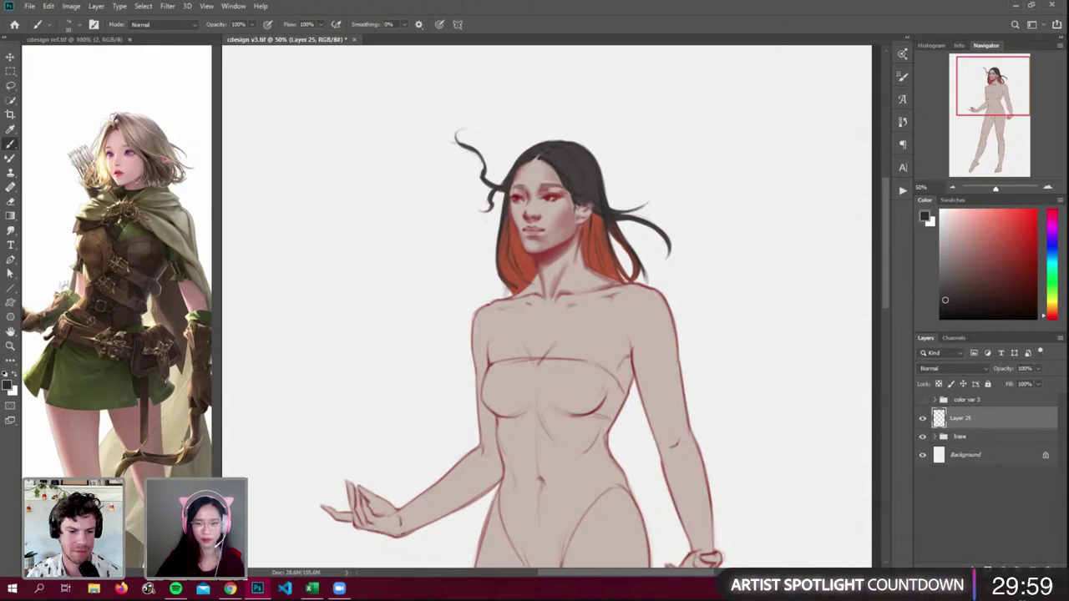
- Enlarge the brush slightly and define the lips and mouth corner with sampled dark red, light skin and muted pink
{"action": "left_click", "coordinate": [542, 256], "text": "alt"}
{"action": "key", "text": "bracketright"}
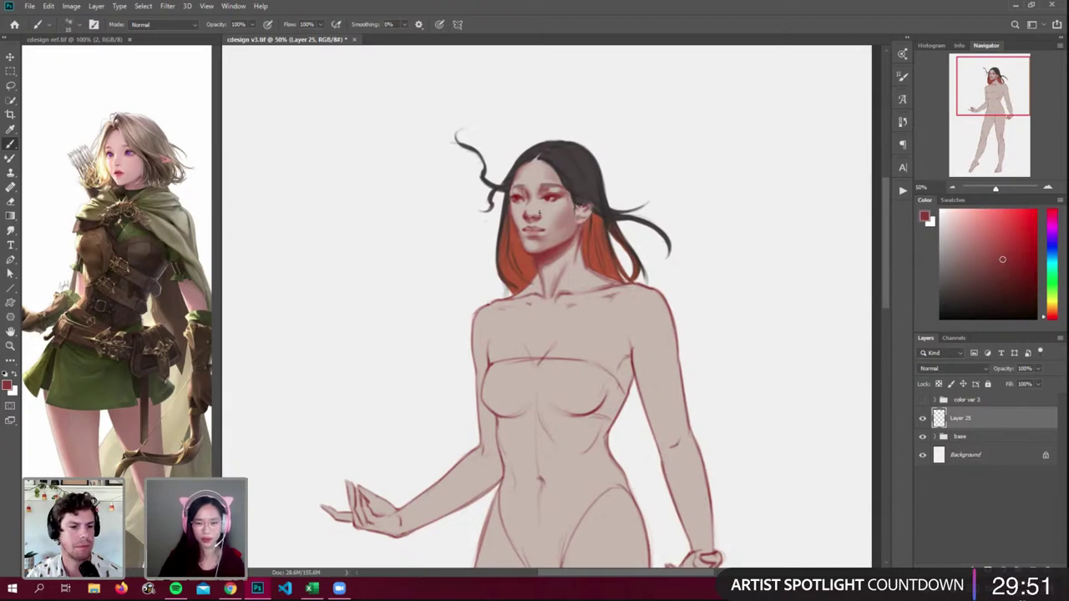
{"action": "left_click", "coordinate": [543, 239], "text": "alt"}
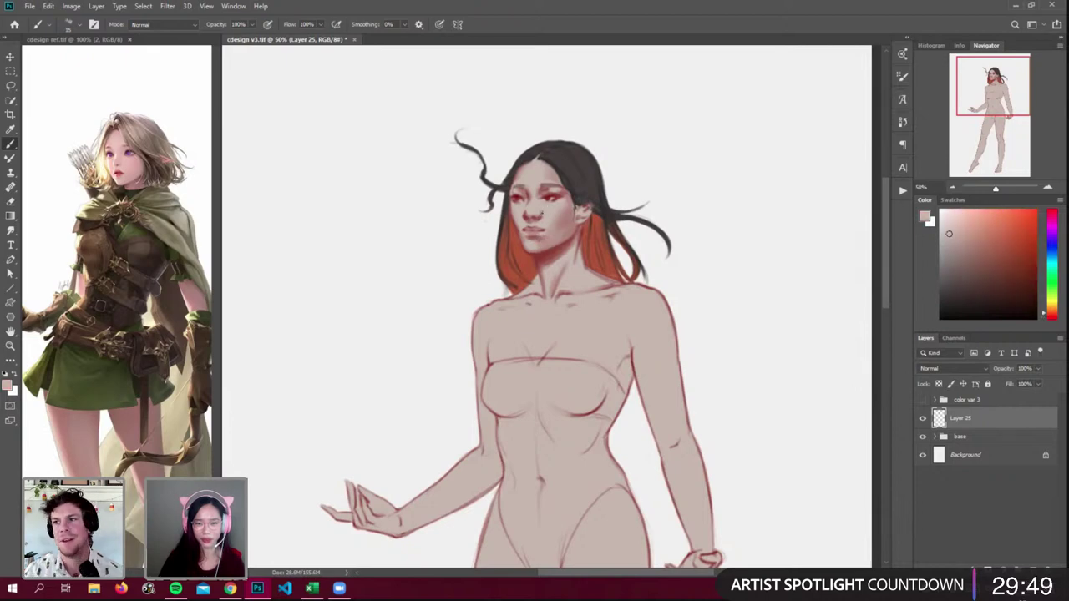
{"action": "left_click", "coordinate": [566, 253], "text": "alt"}
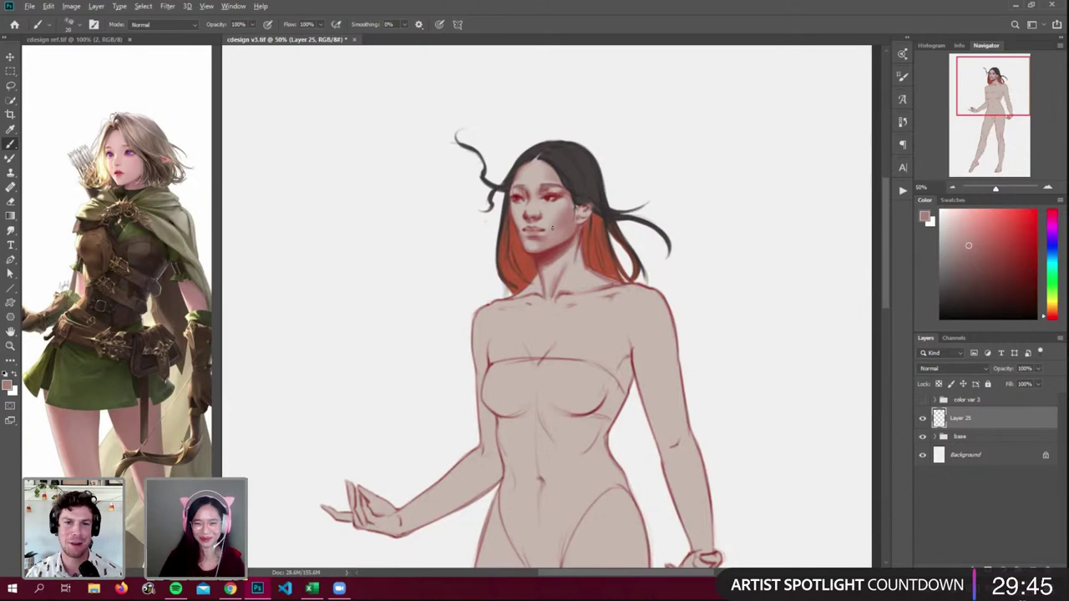
{"action": "left_click", "coordinate": [541, 284], "text": "alt"}
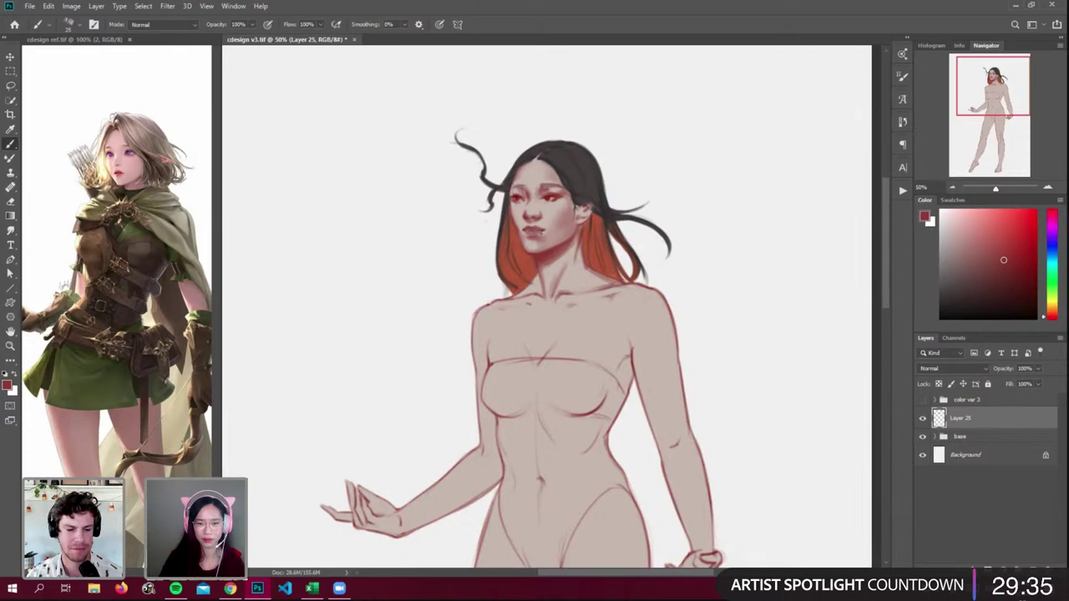
- Add a new layer and paint the eyebrows and eyes with sampled near-black, adding light skin touches around them
{"action": "key", "text": "ctrl+alt+shift+n"}
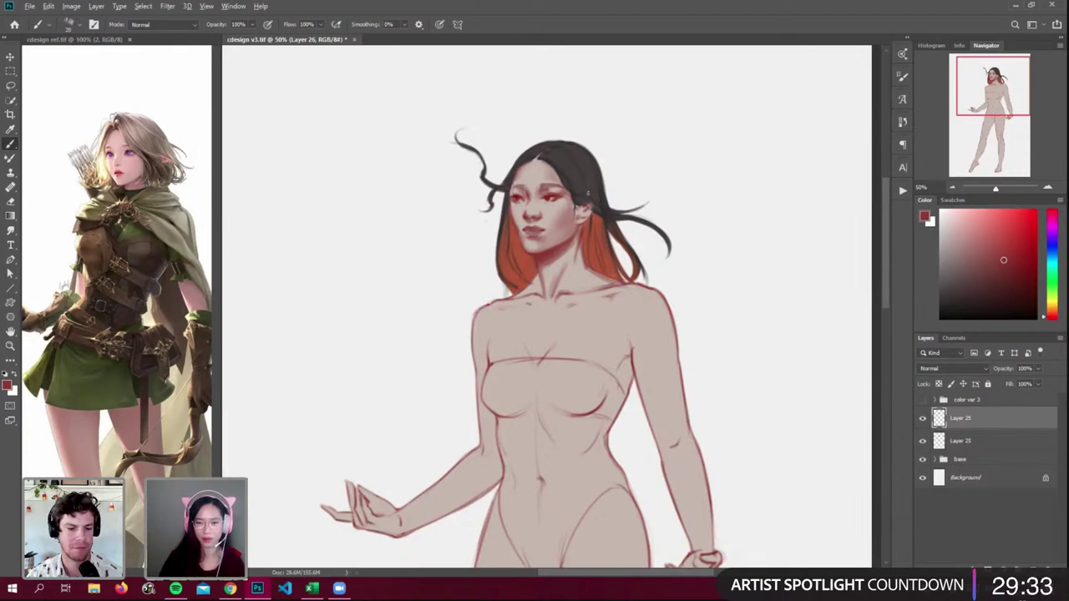
{"action": "left_click", "coordinate": [576, 216], "text": "alt"}
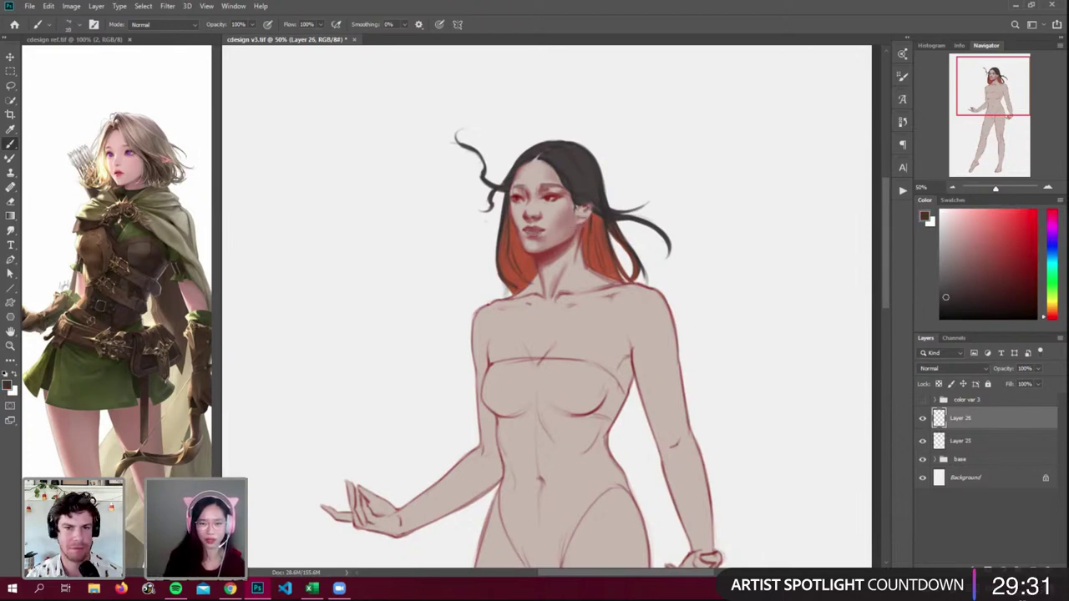
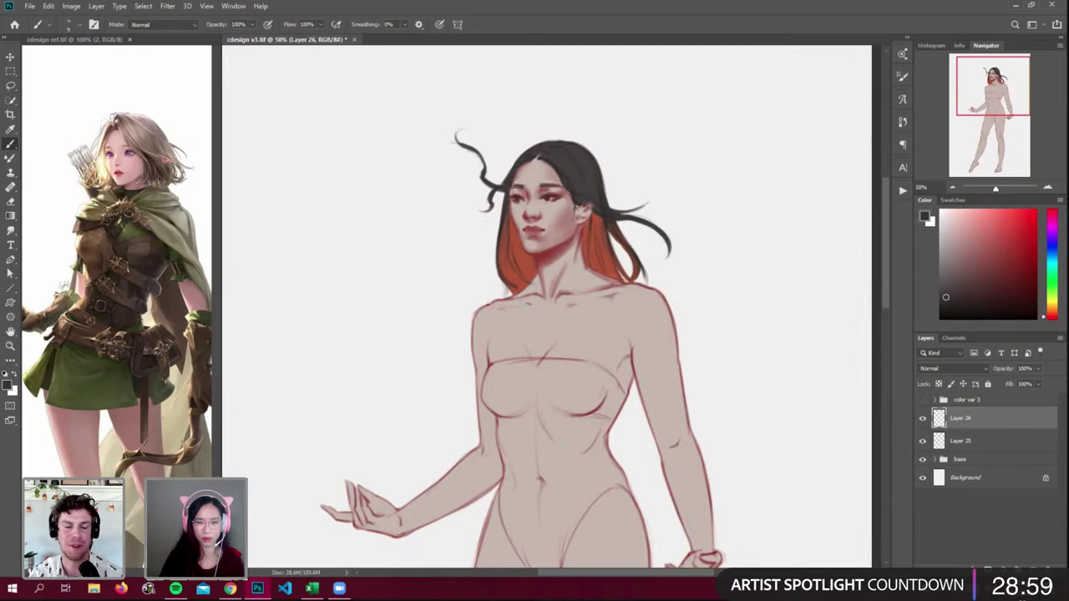
{"action": "left_click", "coordinate": [538, 213], "text": "alt"}
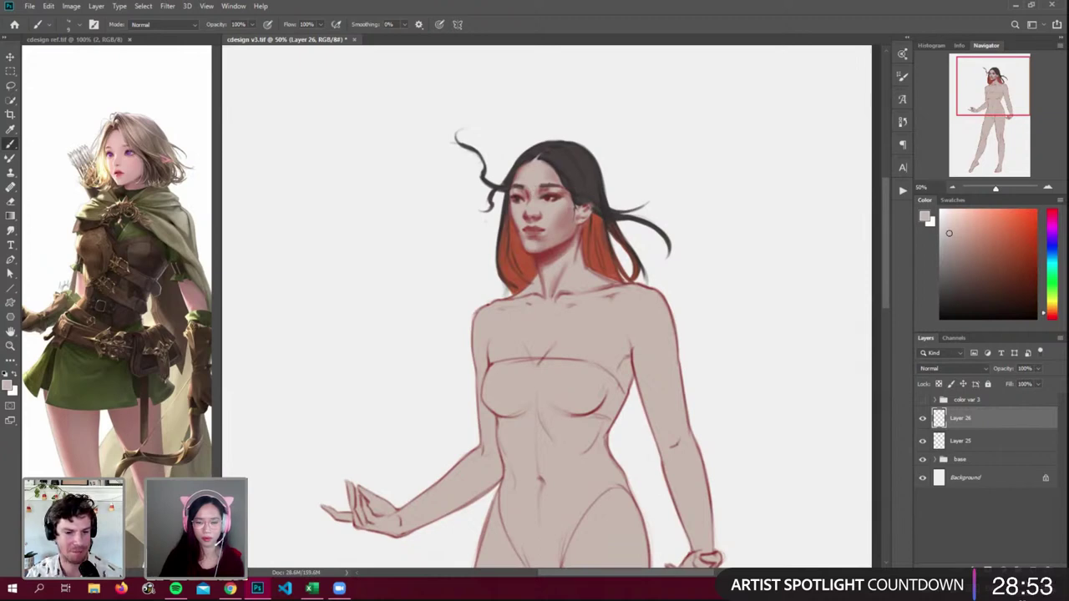
{"action": "left_click", "coordinate": [577, 219], "text": "alt"}
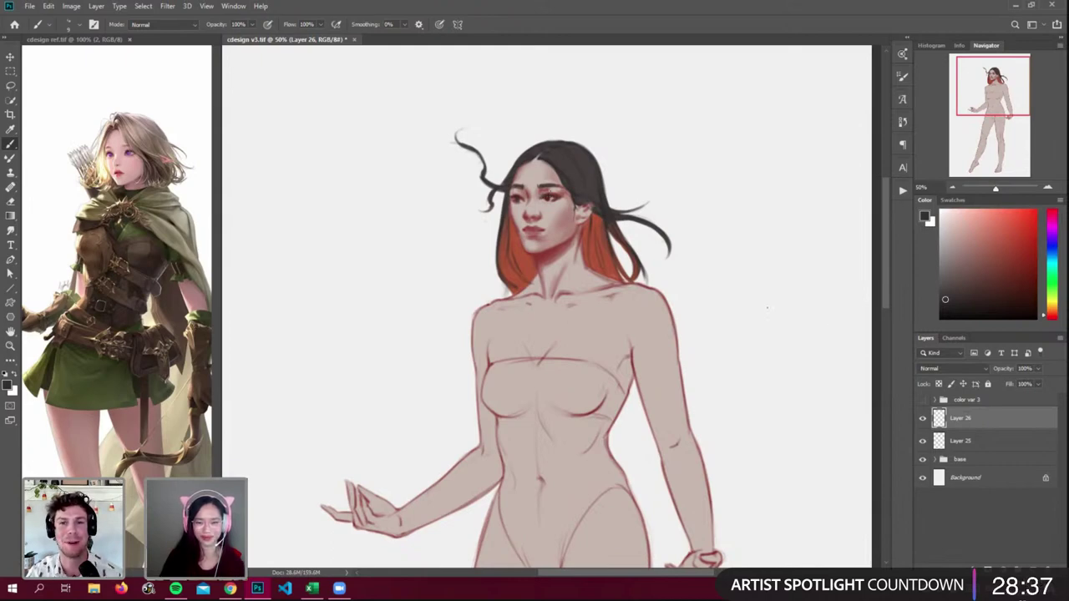
- Merge the facial details down, add a new layer, and brighten the inner hair around the neck with saturated orange-red
{"action": "key", "text": "e"}
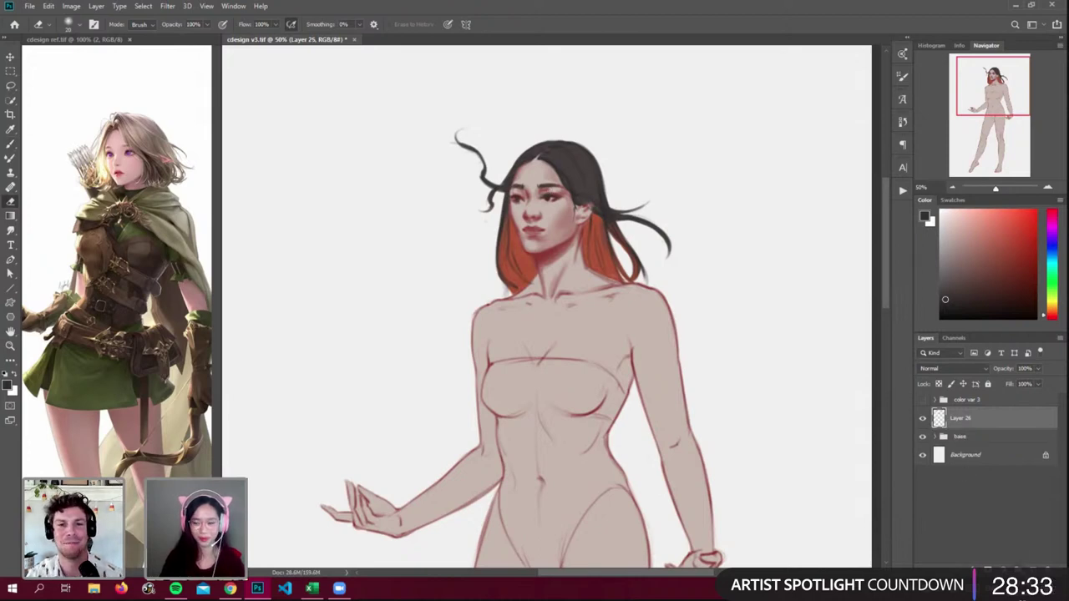
{"action": "key", "text": "b"}
{"action": "left_click", "coordinate": [522, 290], "text": "alt"}
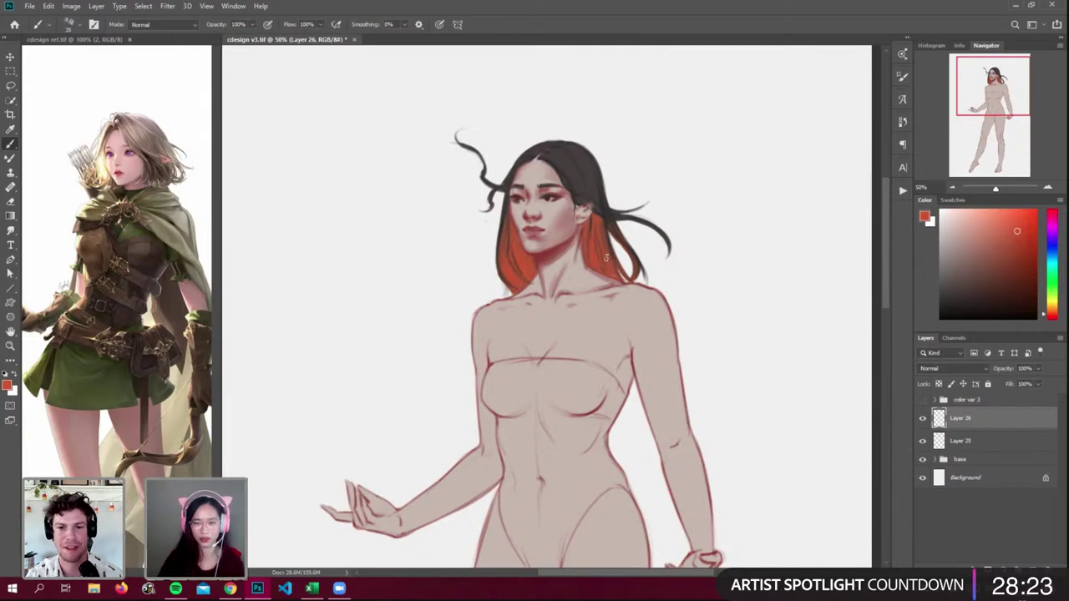
- Paint deep dark red shadows in the orange hair behind the neck, and blend them with sampled orange
{"action": "key", "text": "alt"}
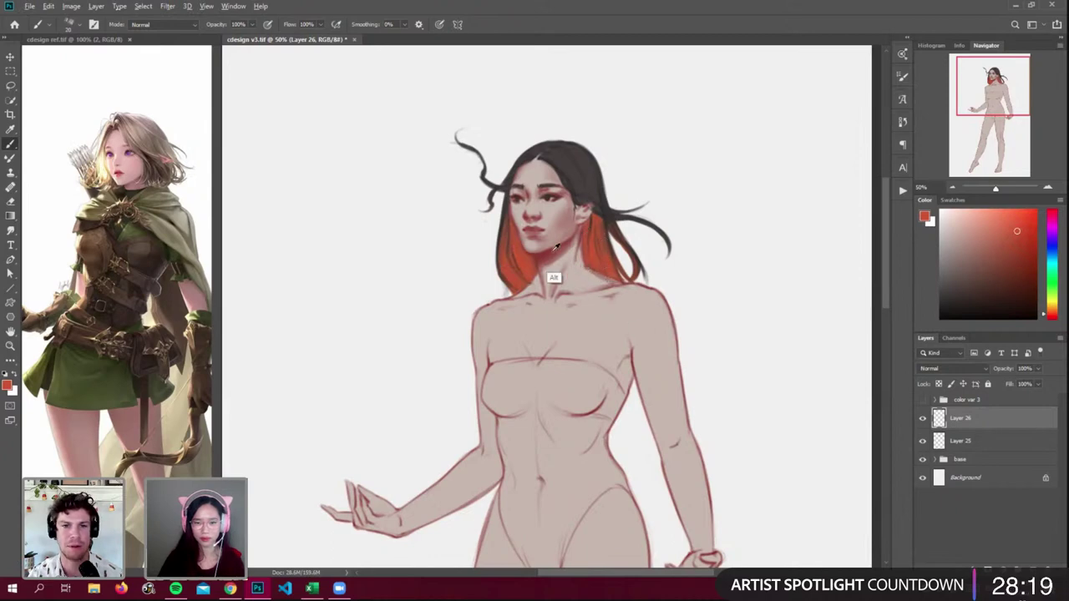
{"action": "left_click", "coordinate": [539, 282], "text": "alt"}
{"action": "left_click", "coordinate": [1030, 271]}
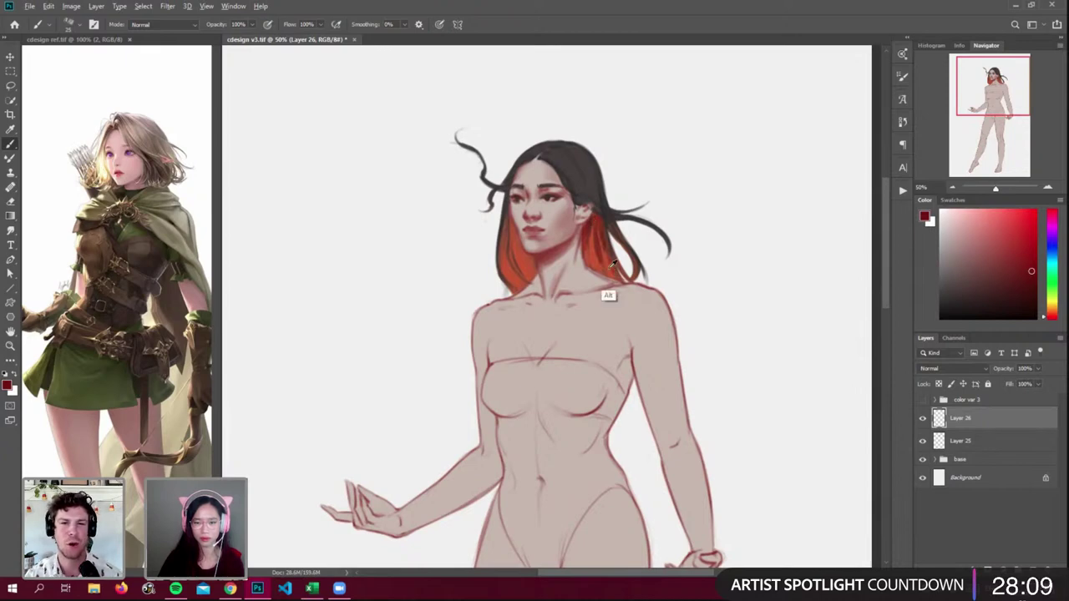
{"action": "left_click", "coordinate": [589, 284], "text": "alt"}
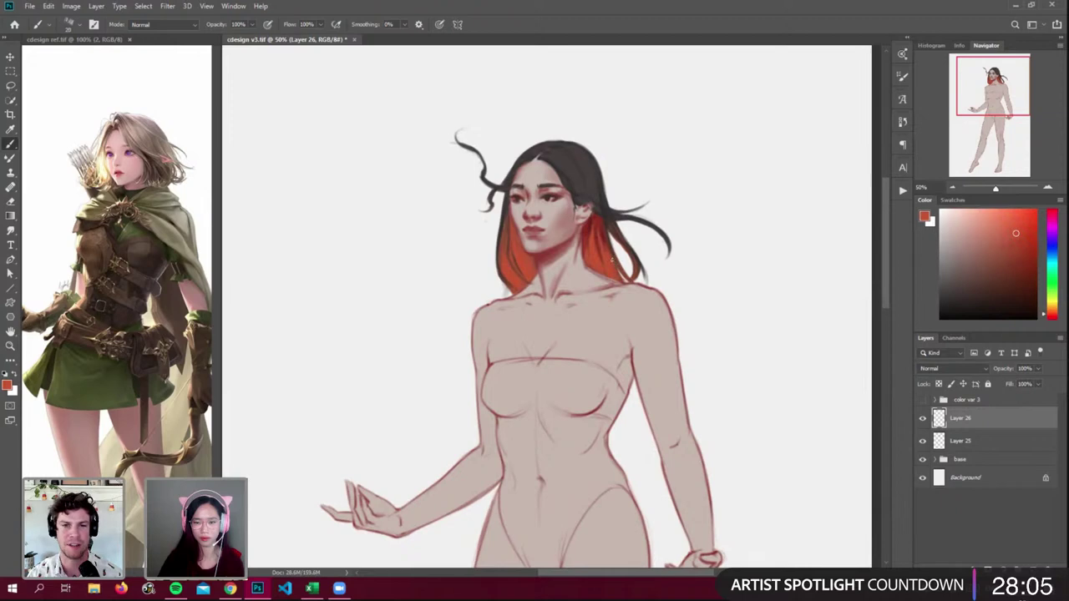
- Refine the hair behind the neck with sampled dark red and orange, then enlarge the brush and rework the black hair around the ear
{"action": "left_click", "coordinate": [590, 243], "text": "alt"}
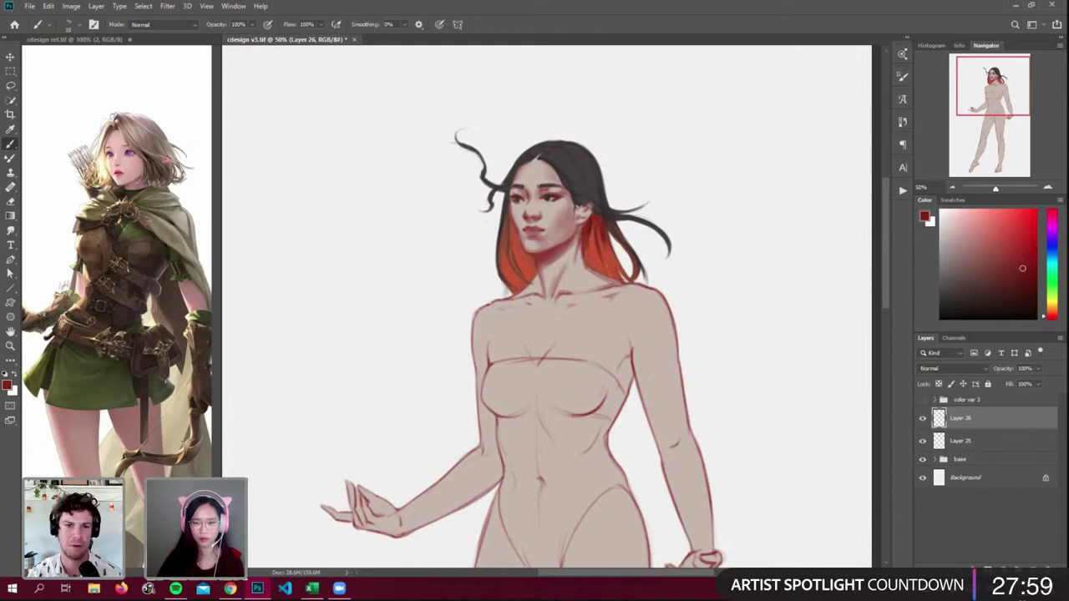
{"action": "left_click", "coordinate": [604, 294], "text": "alt"}
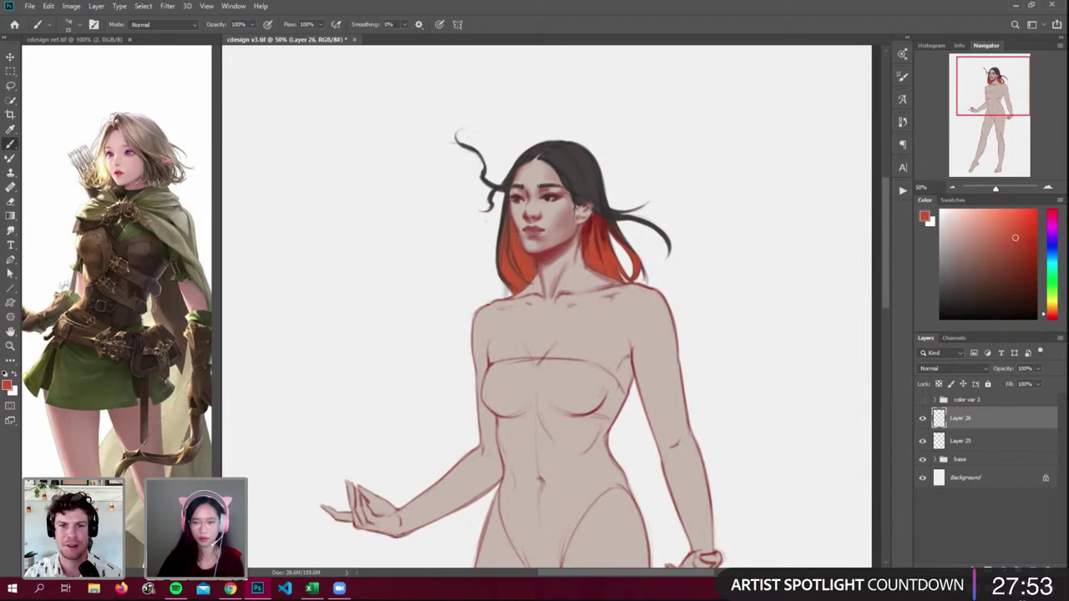
{"action": "left_click", "coordinate": [604, 214], "text": "alt"}
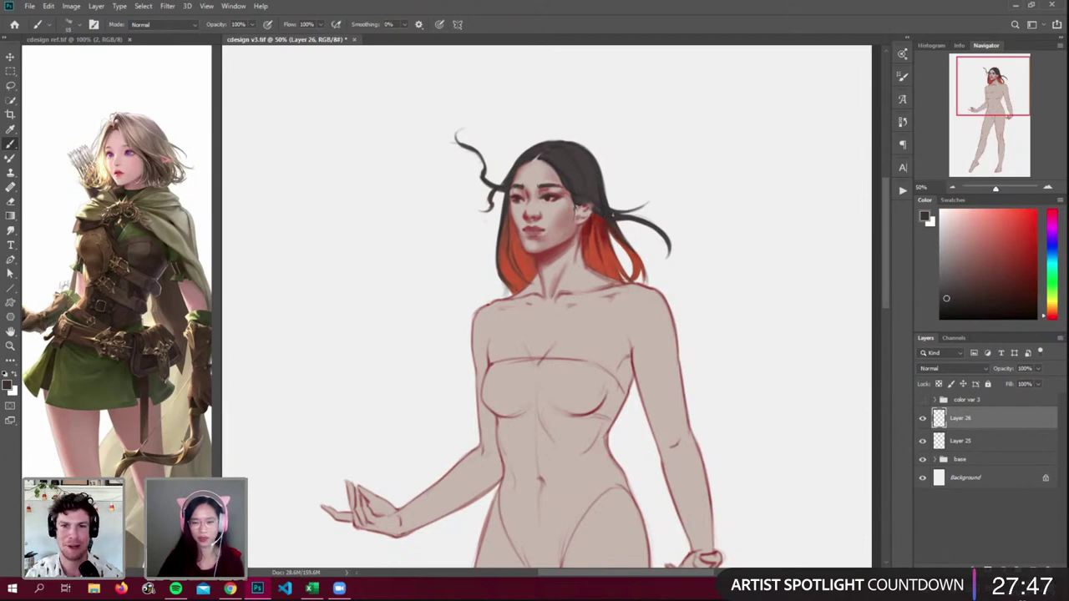
{"action": "left_click", "coordinate": [587, 173], "text": "alt"}
{"action": "key", "text": "]"}
{"action": "key", "text": "]"}
{"action": "key", "text": "]"}
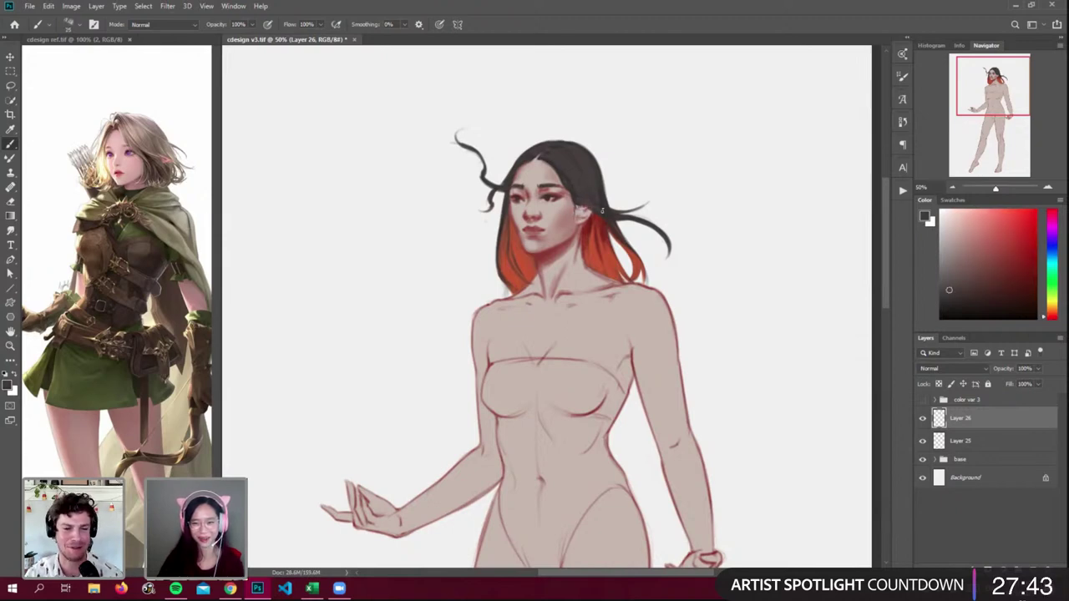
{"action": "left_click", "coordinate": [598, 242], "text": "alt"}
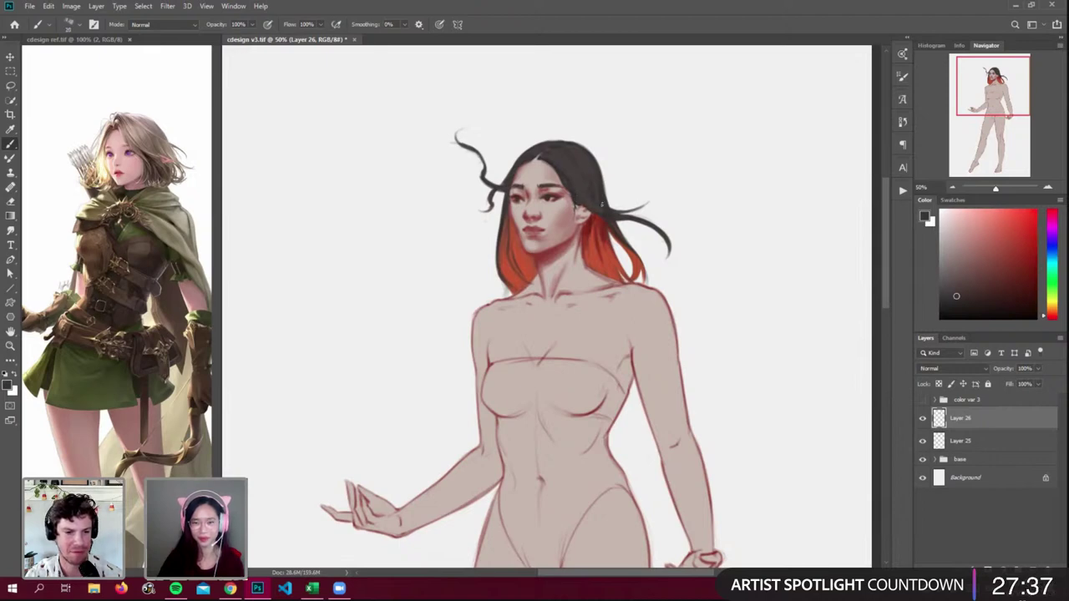
- Paint dark red shadows into the orange hair beside the cheek and jaw, and blend them with sampled orange-red
{"action": "left_click", "coordinate": [590, 253], "text": "alt"}
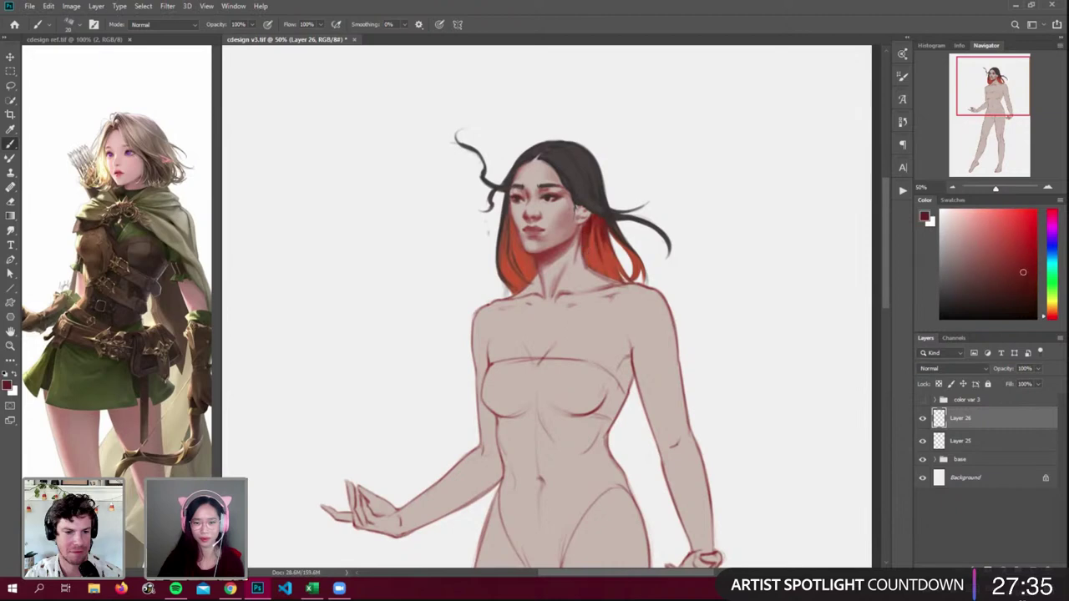
{"action": "left_click_drag", "start_coordinate": [510, 220], "coordinate": [514, 256]}
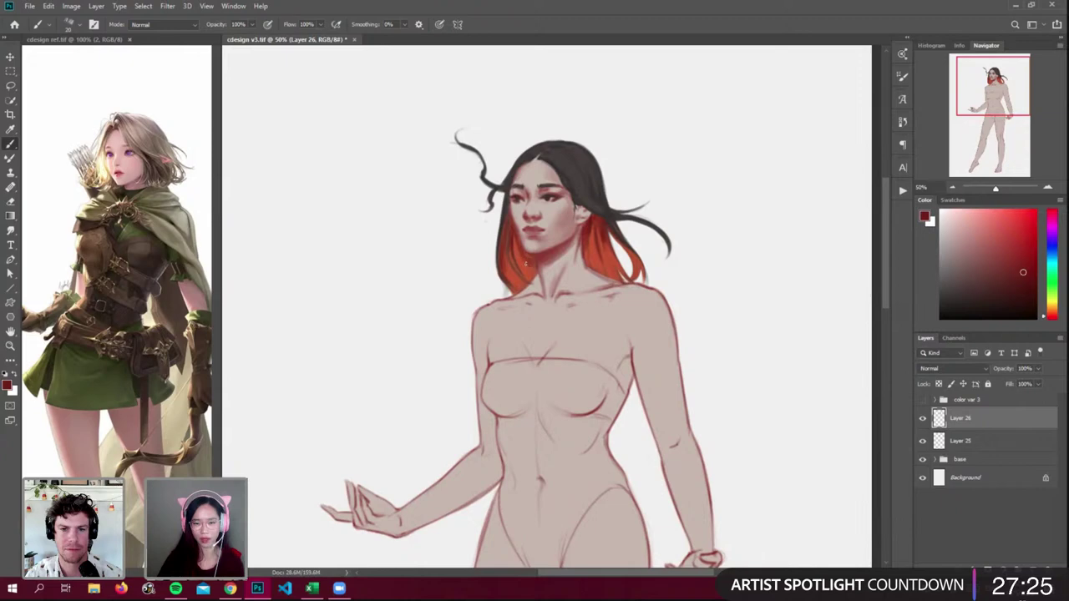
{"action": "left_click", "coordinate": [524, 267], "text": "alt"}
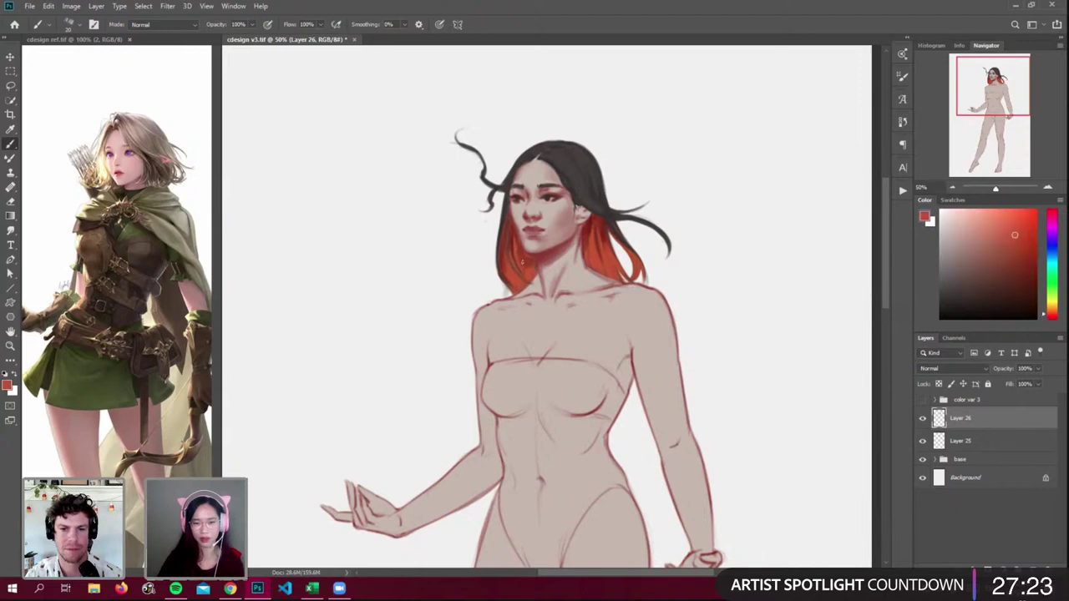
{"action": "left_click", "coordinate": [518, 281], "text": "alt"}
{"action": "left_click", "coordinate": [528, 276], "text": "alt"}
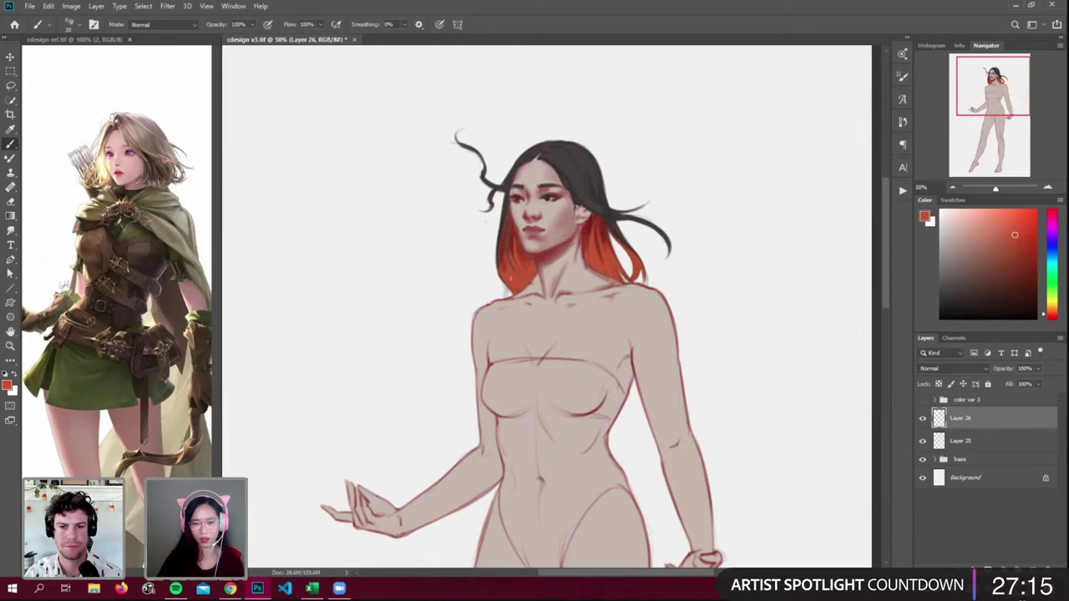
- Redefine the outer edge of the hair beside the cheek with dark strokes in sampled near-black
{"action": "left_click", "coordinate": [507, 210], "text": "alt"}
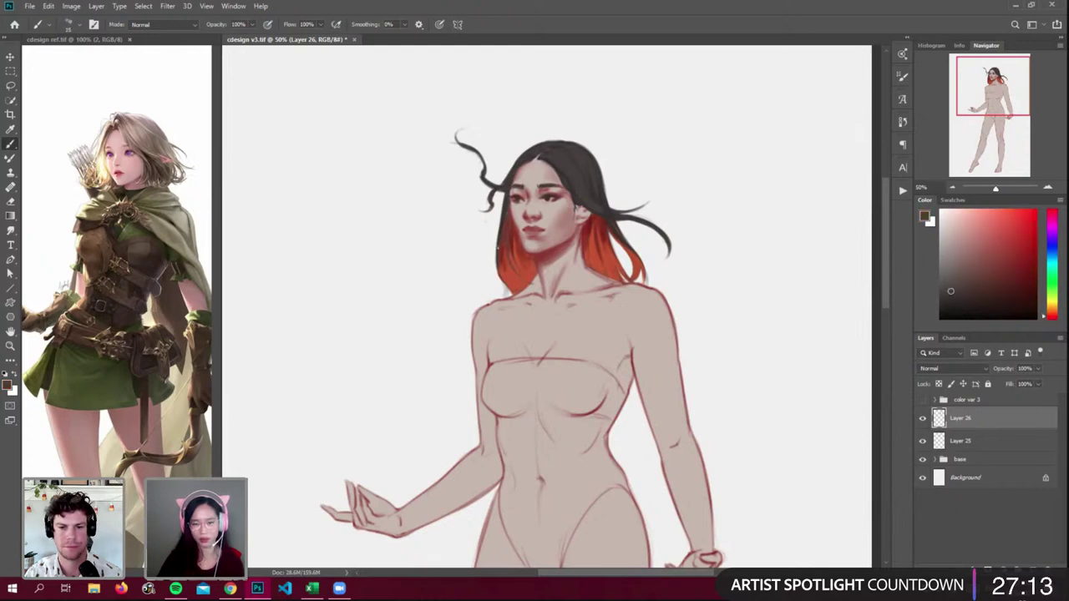
{"action": "left_click_drag", "start_coordinate": [497, 260], "coordinate": [508, 291]}
{"action": "left_click_drag", "start_coordinate": [500, 213], "coordinate": [491, 272]}
{"action": "left_click_drag", "start_coordinate": [500, 222], "coordinate": [492, 254]}
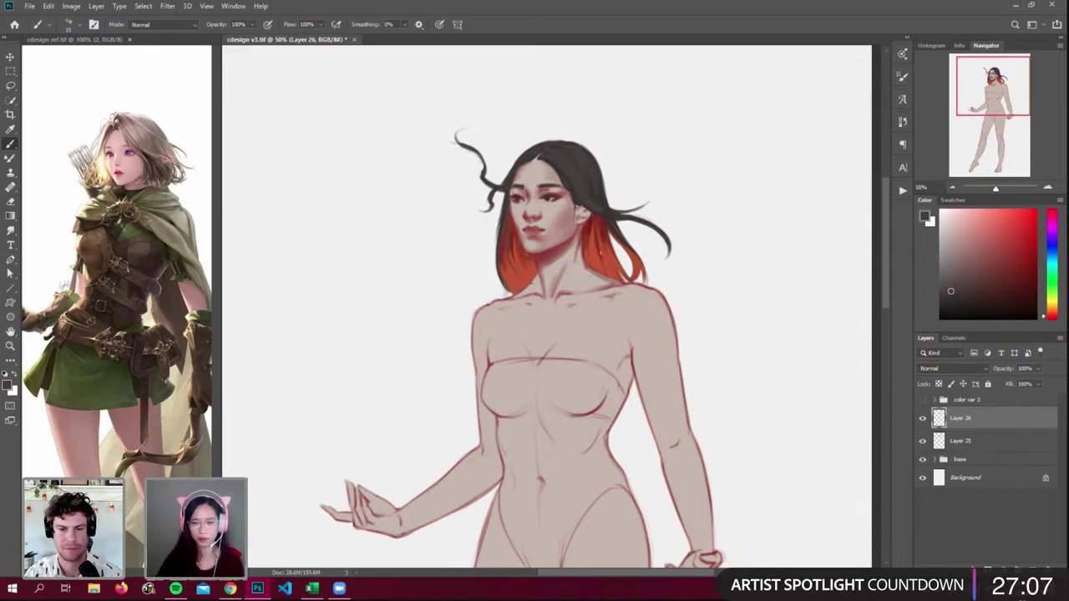
- Blend the inner hair on both sides of the neck with sampled orange-red and a muted dark red
{"action": "left_click", "coordinate": [592, 264], "text": "alt"}
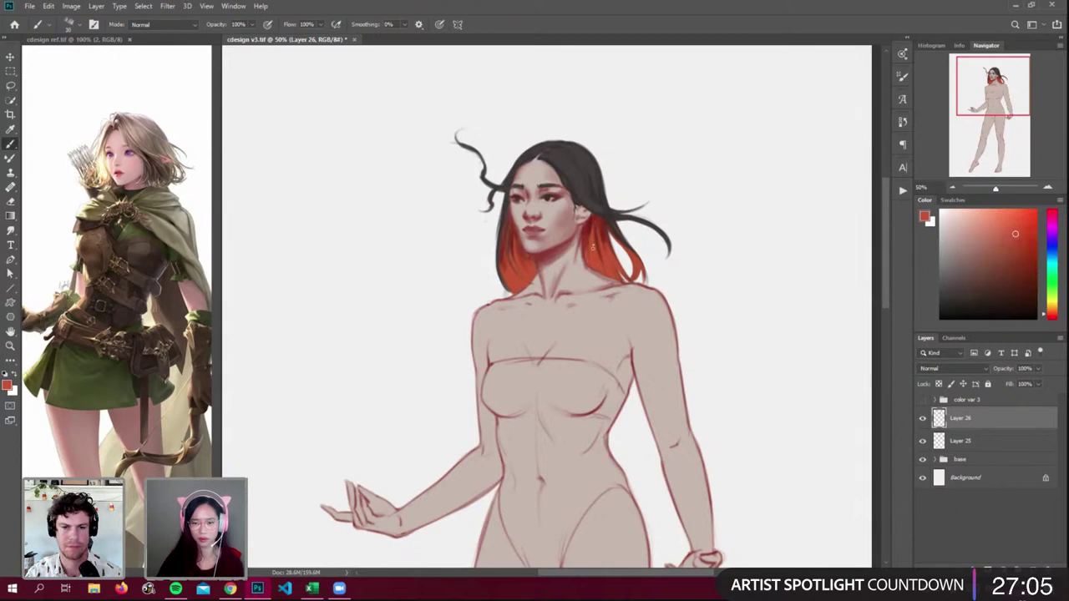
{"action": "left_click_drag", "start_coordinate": [511, 265], "coordinate": [507, 240]}
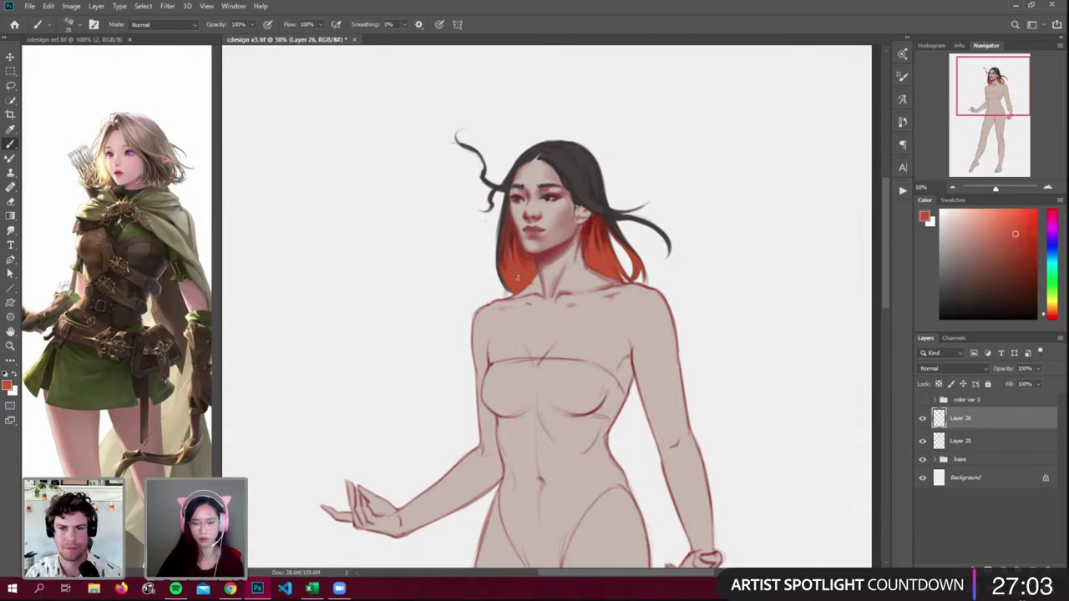
{"action": "left_click", "coordinate": [511, 224], "text": "alt"}
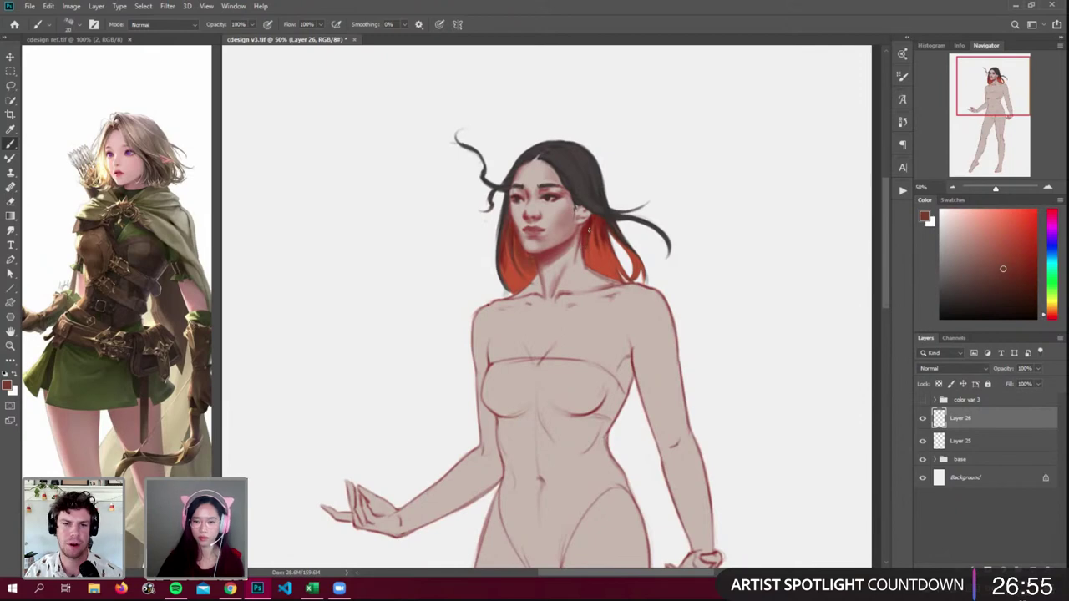
- Paint separate strands in the inner hair behind the neck with sampled orange-red and dark red, slightly reducing the brush size
{"action": "left_click", "coordinate": [592, 249], "text": "alt"}
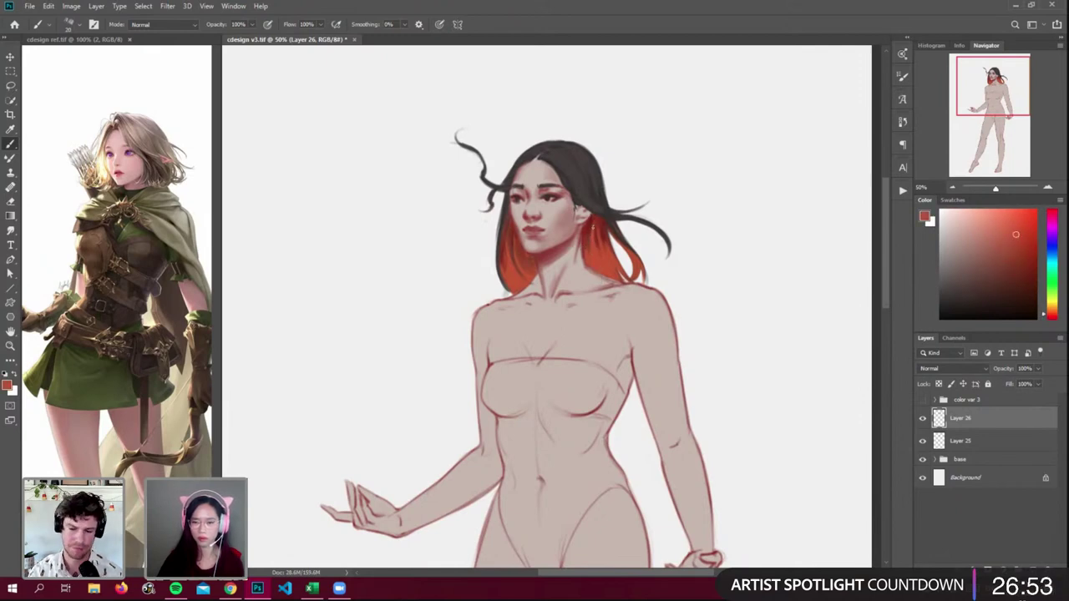
{"action": "left_click", "coordinate": [592, 252], "text": "alt"}
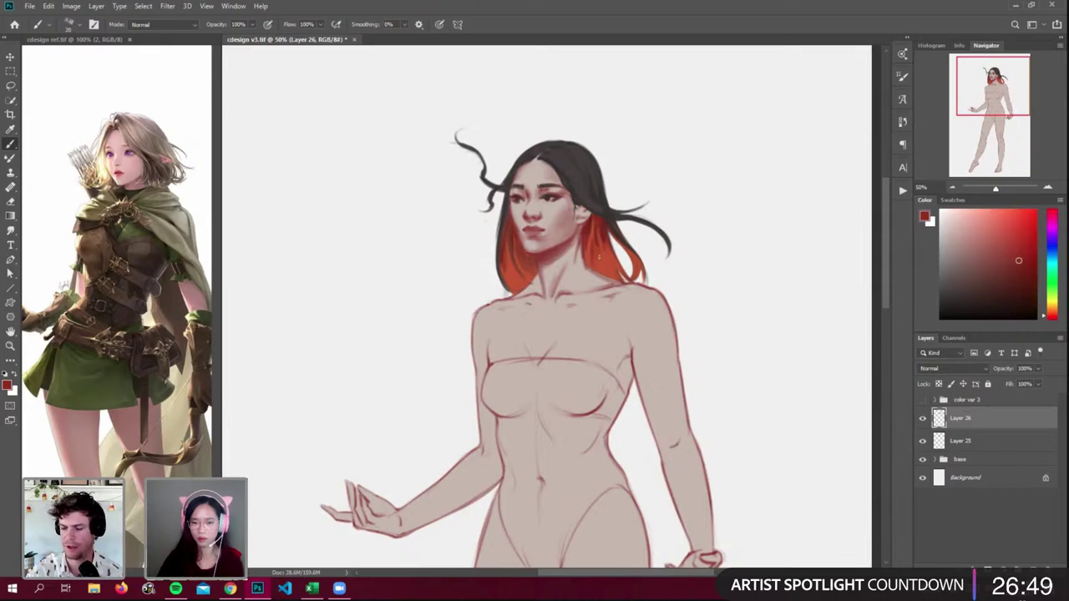
{"action": "left_click", "coordinate": [593, 227], "text": "alt"}
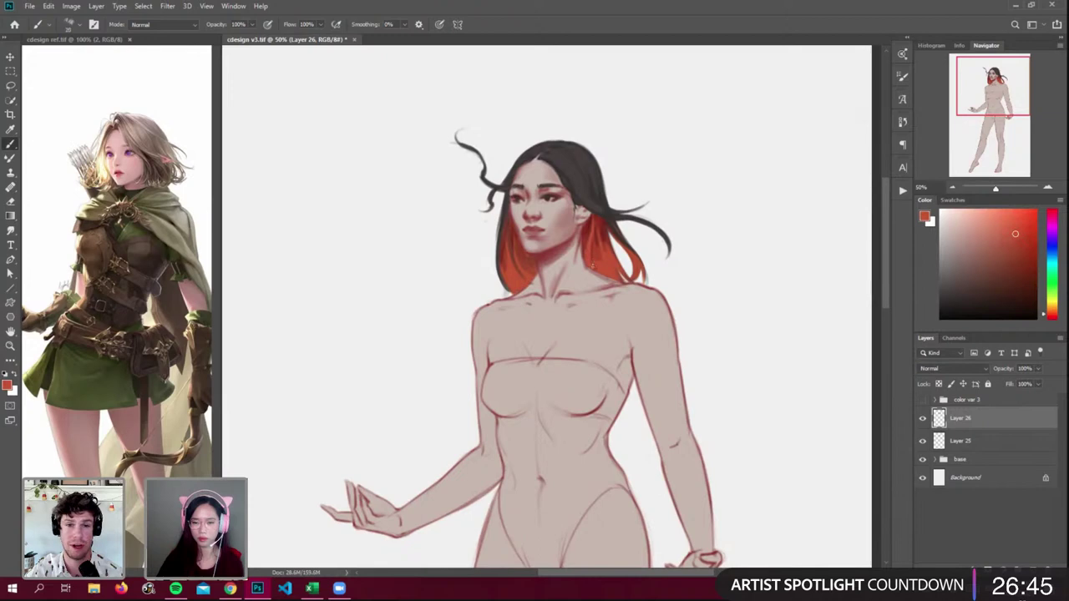
{"action": "left_click", "coordinate": [603, 260], "text": "alt"}
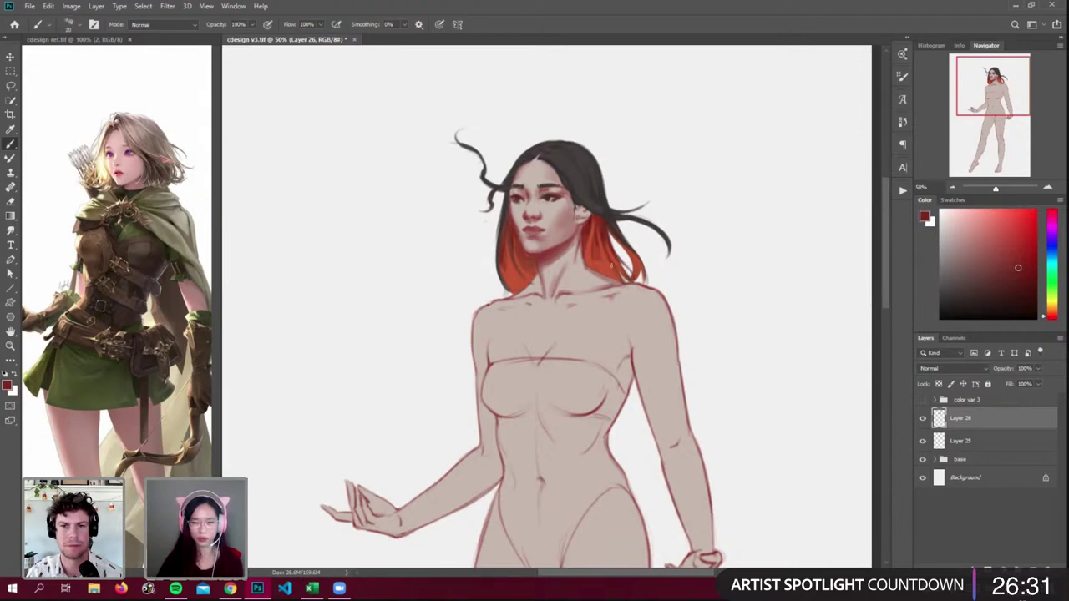
{"action": "left_click", "coordinate": [611, 265], "text": "alt"}
{"action": "key", "text": "["}
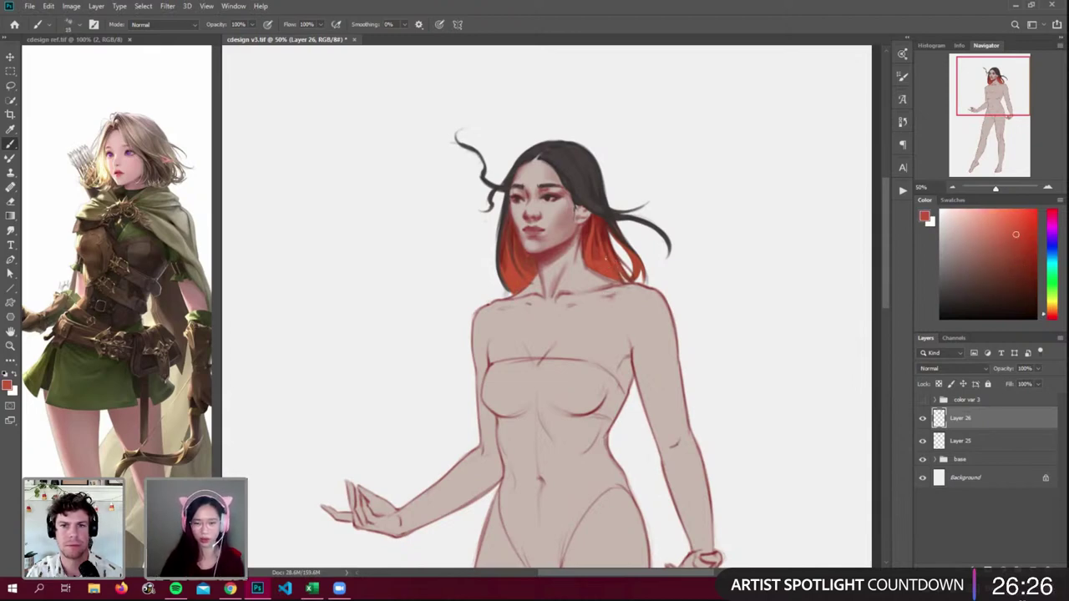
- Show the color var 3 group, add a new layer above Layer 26, and strengthen the flying strand beside the forehead with near-black
{"action": "left_click", "coordinate": [923, 400]}
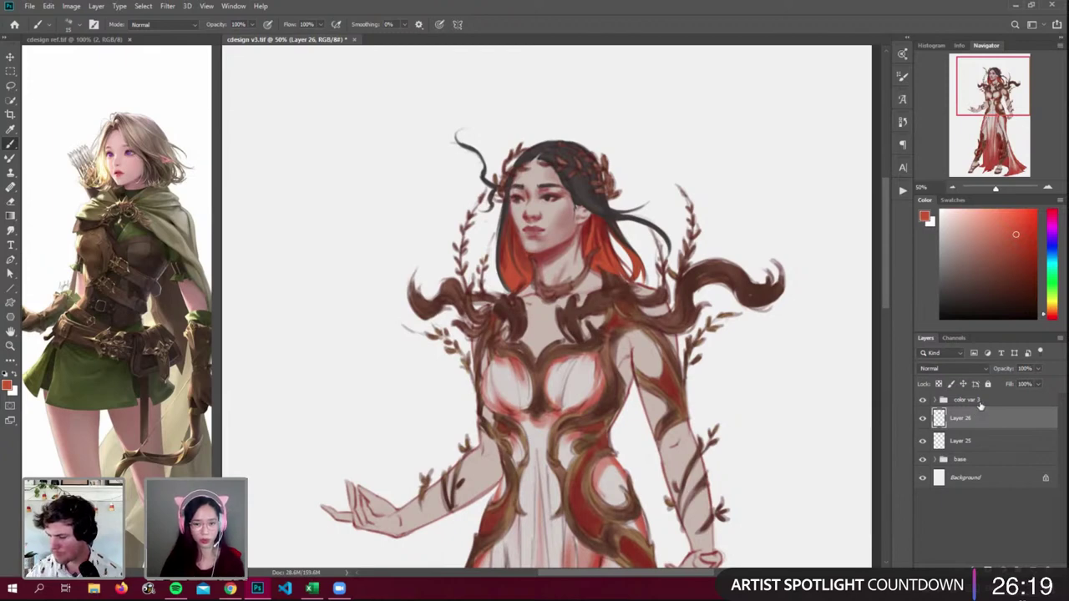
{"action": "left_click", "coordinate": [1019, 568]}
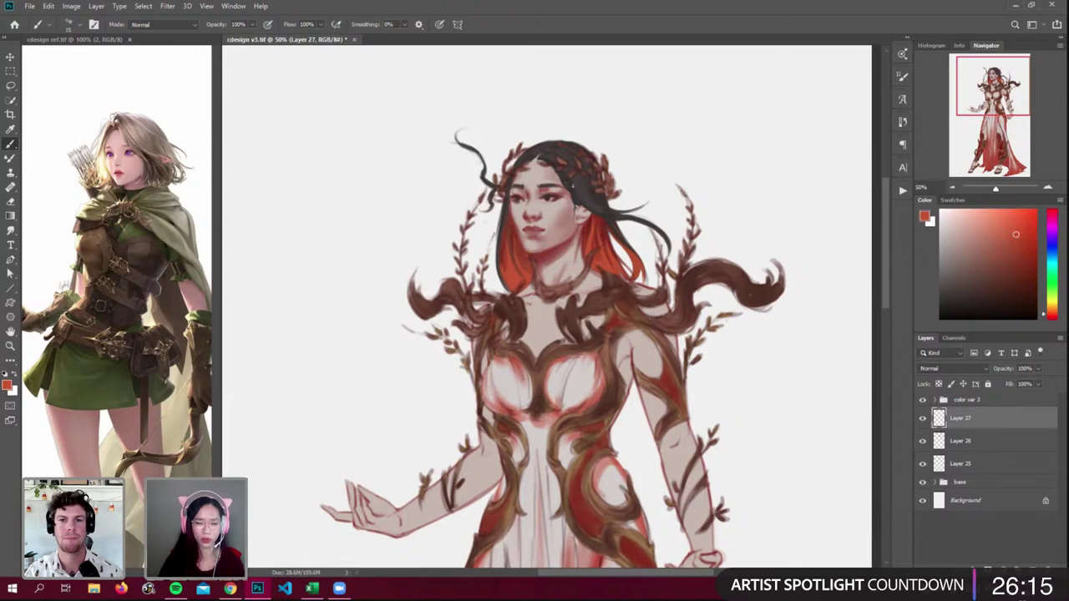
{"action": "left_click", "coordinate": [608, 242], "text": "alt"}
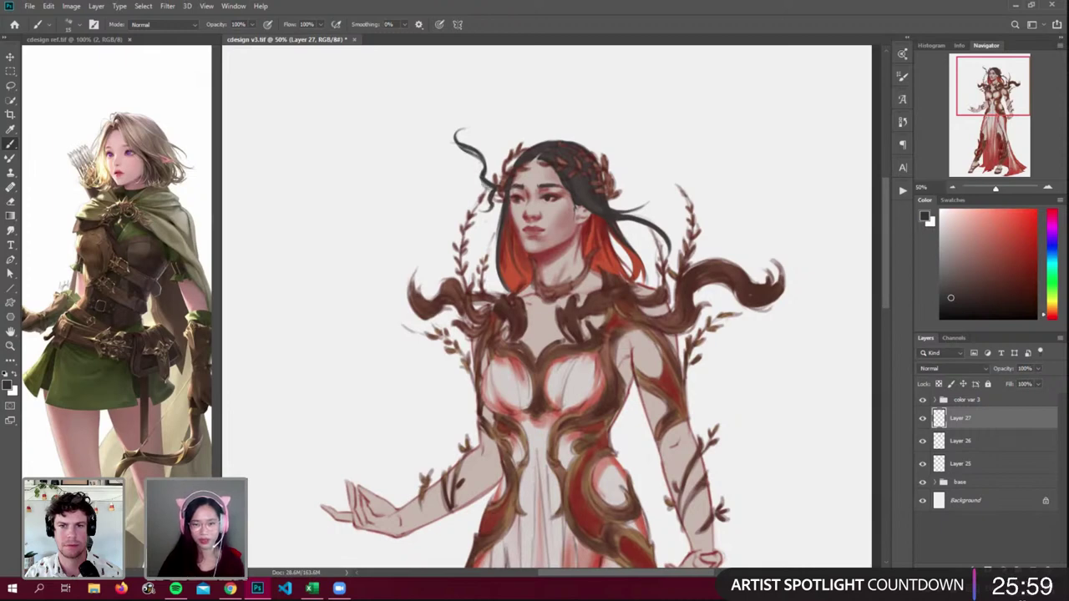
- Hide the color var 3 group and paint thin near-black wisps curling away from the temple and down beside the cheek
{"action": "left_click", "coordinate": [922, 400]}
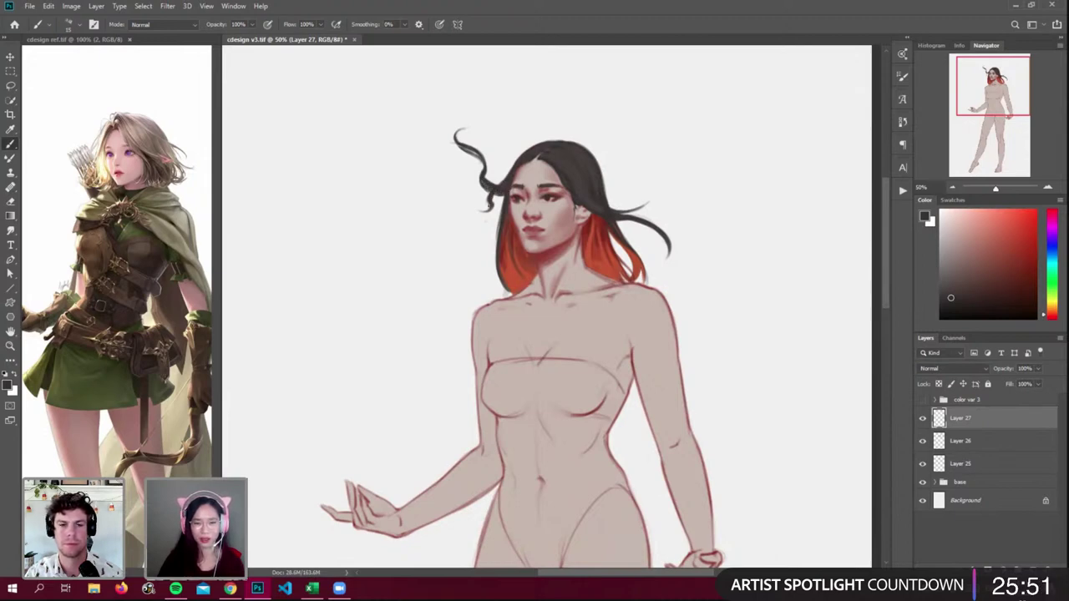
{"action": "mouse_move", "coordinate": [489, 207]}
{"action": "left_mouse_down"}
{"action": "mouse_move", "coordinate": [465, 203]}
{"action": "mouse_move", "coordinate": [490, 209]}
{"action": "left_mouse_up"}
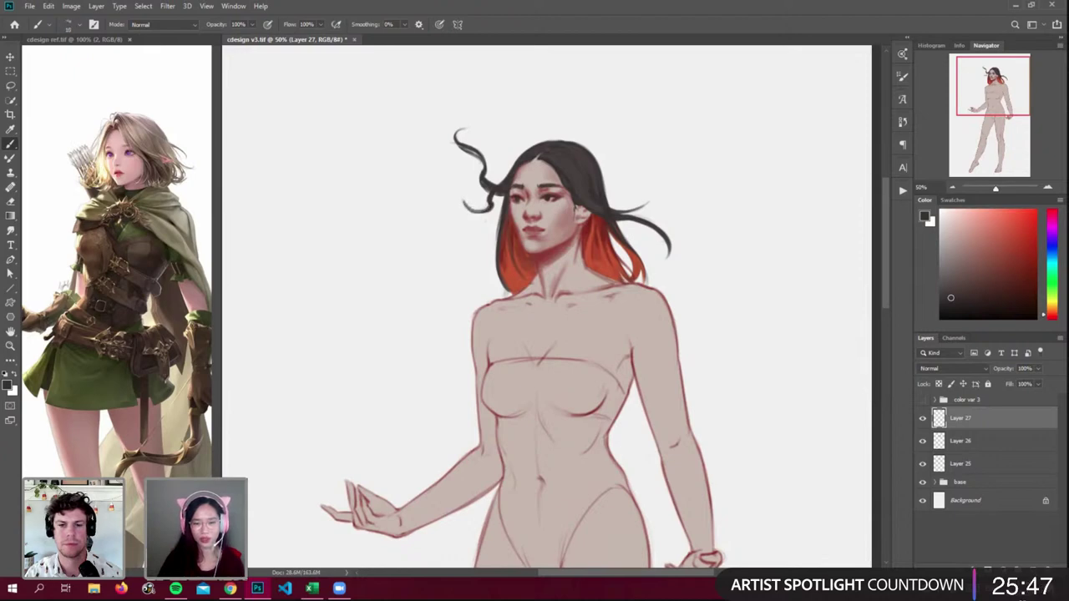
{"action": "left_click_drag", "start_coordinate": [466, 206], "coordinate": [450, 199]}
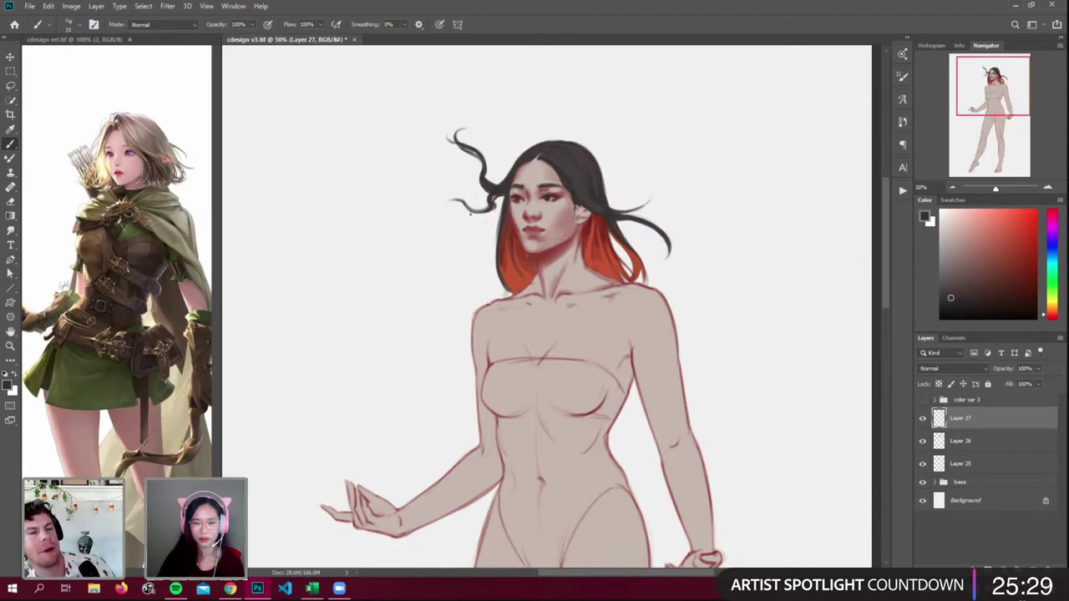
{"action": "mouse_move", "coordinate": [500, 205]}
{"action": "left_mouse_down"}
{"action": "mouse_move", "coordinate": [486, 272]}
{"action": "mouse_move", "coordinate": [493, 235]}
{"action": "mouse_move", "coordinate": [495, 248]}
{"action": "left_mouse_up"}
{"action": "left_click_drag", "start_coordinate": [500, 217], "coordinate": [497, 241]}
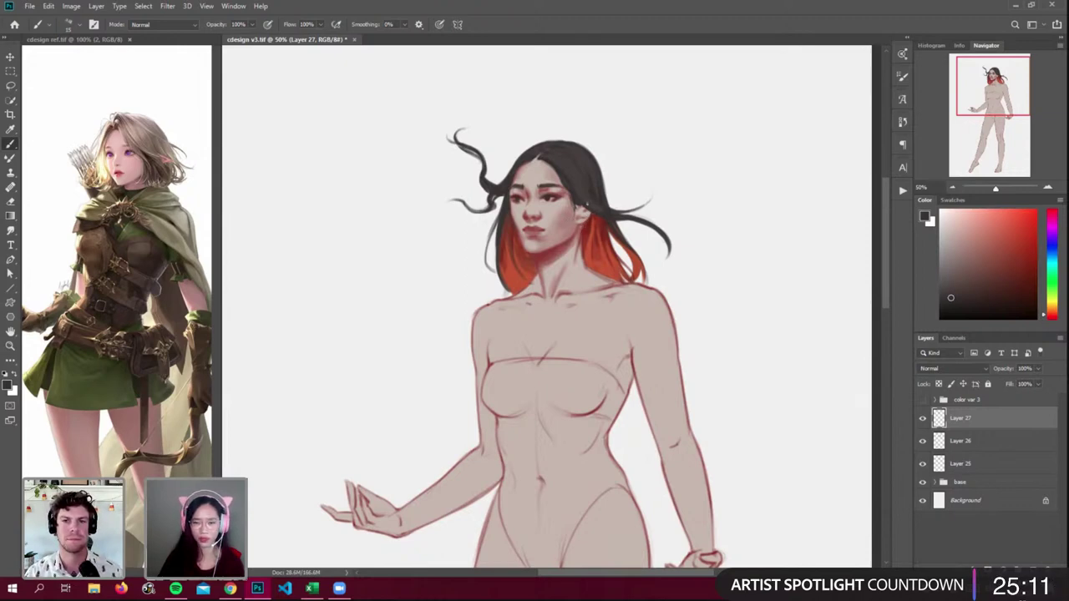
- Touch up the inner hair with sampled dark red, and extend the flying strand behind the neck with near-black wisps
{"action": "left_click", "coordinate": [592, 221], "text": "alt"}
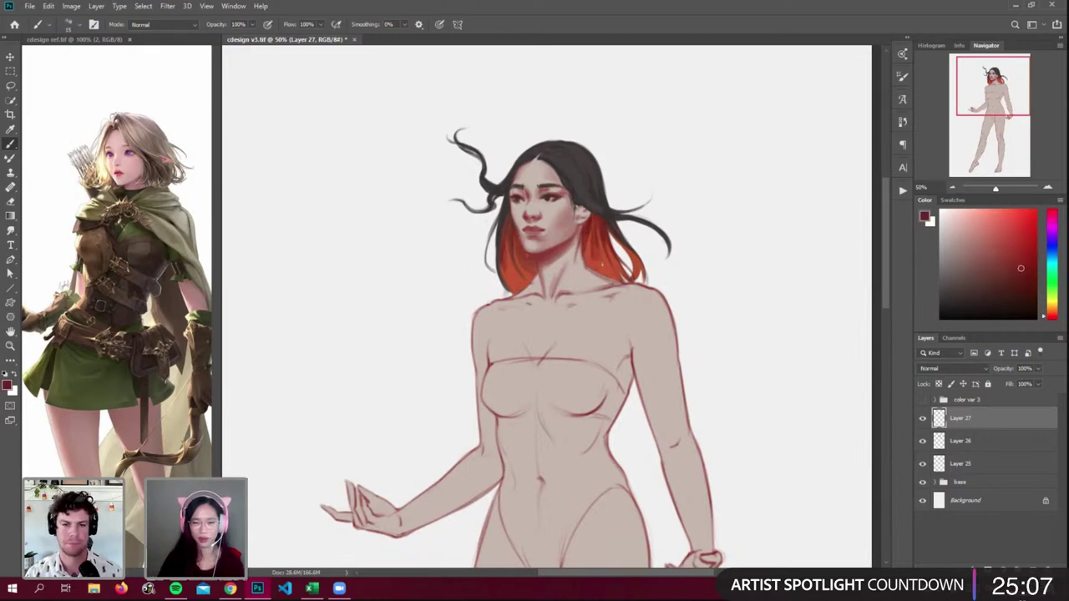
{"action": "left_click", "coordinate": [602, 231], "text": "alt"}
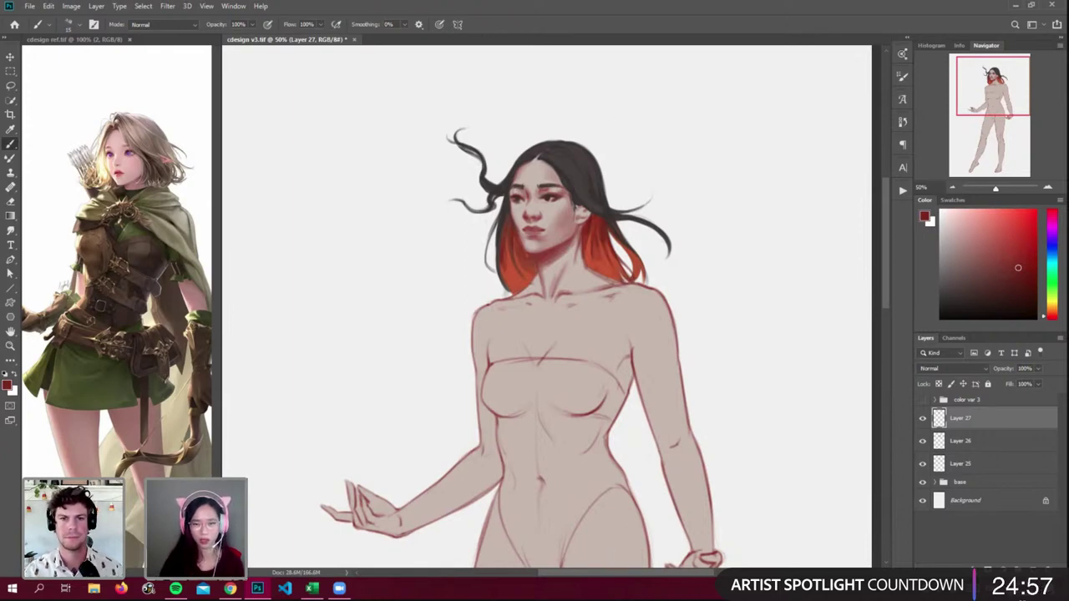
{"action": "left_click", "coordinate": [571, 211], "text": "alt"}
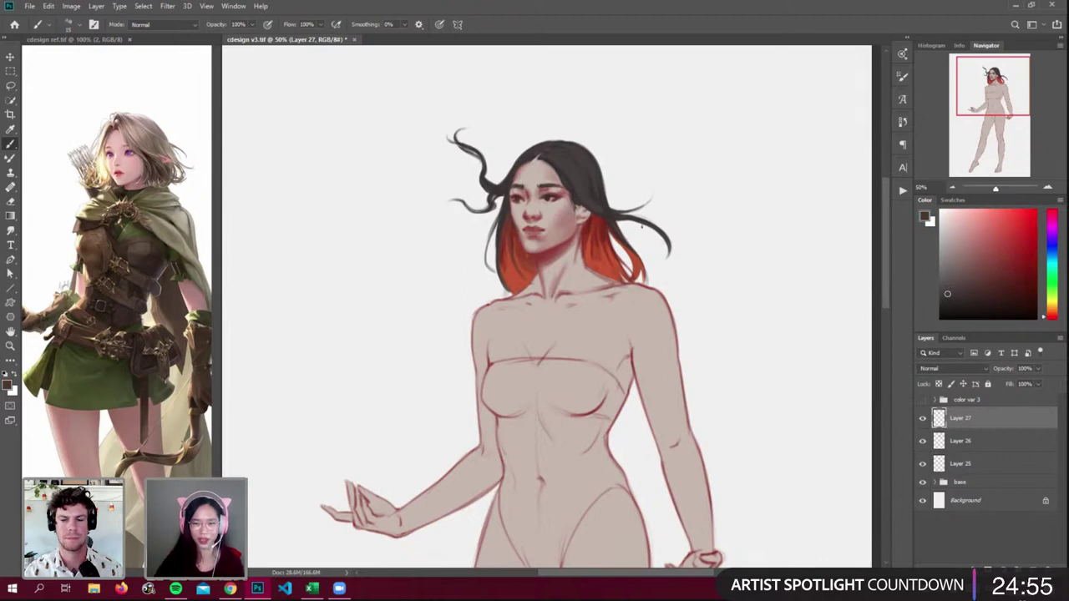
{"action": "mouse_move", "coordinate": [622, 219]}
{"action": "left_mouse_down"}
{"action": "mouse_move", "coordinate": [659, 255]}
{"action": "mouse_move", "coordinate": [653, 233]}
{"action": "mouse_move", "coordinate": [679, 281]}
{"action": "mouse_move", "coordinate": [667, 272]}
{"action": "mouse_move", "coordinate": [671, 248]}
{"action": "mouse_move", "coordinate": [668, 257]}
{"action": "left_mouse_up"}
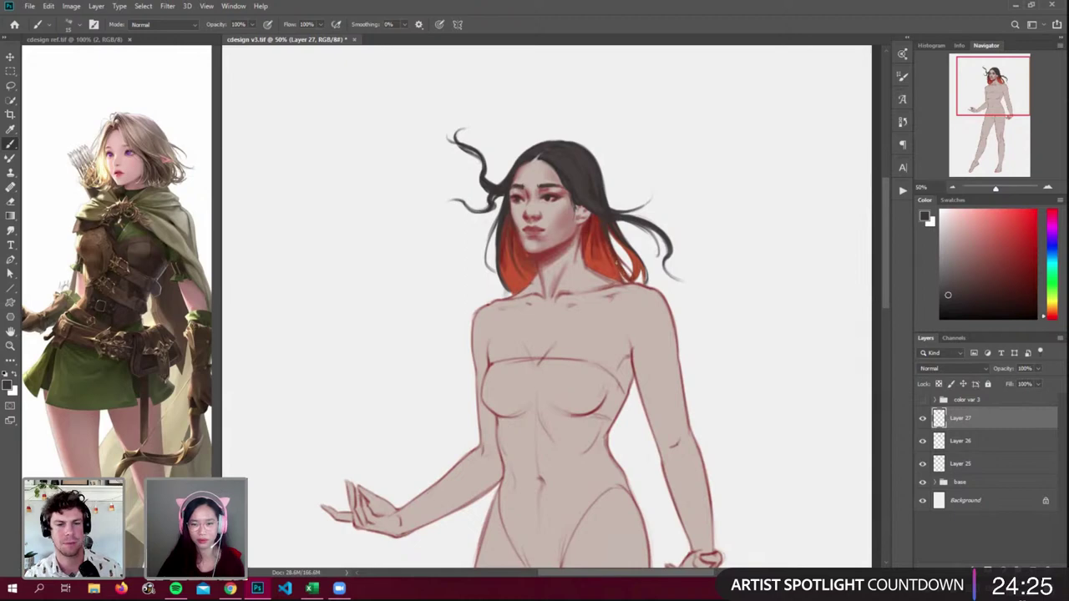
- Blend the inner hair below the ear with sampled muted red, orange-red and dark red using a slightly larger brush
{"action": "left_click", "coordinate": [591, 254], "text": "alt"}
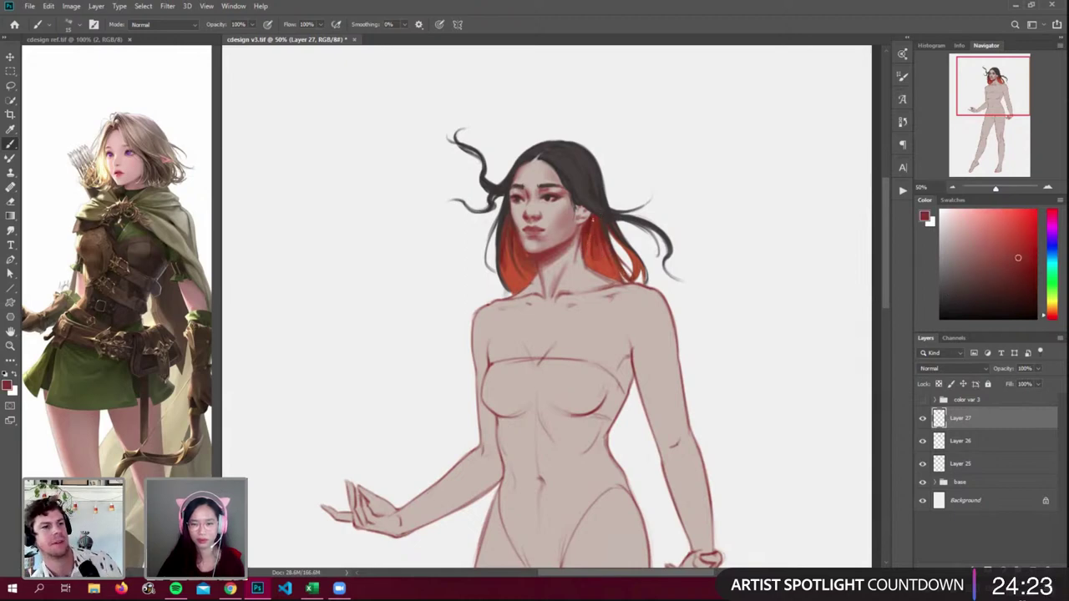
{"action": "left_click", "coordinate": [591, 267], "text": "alt"}
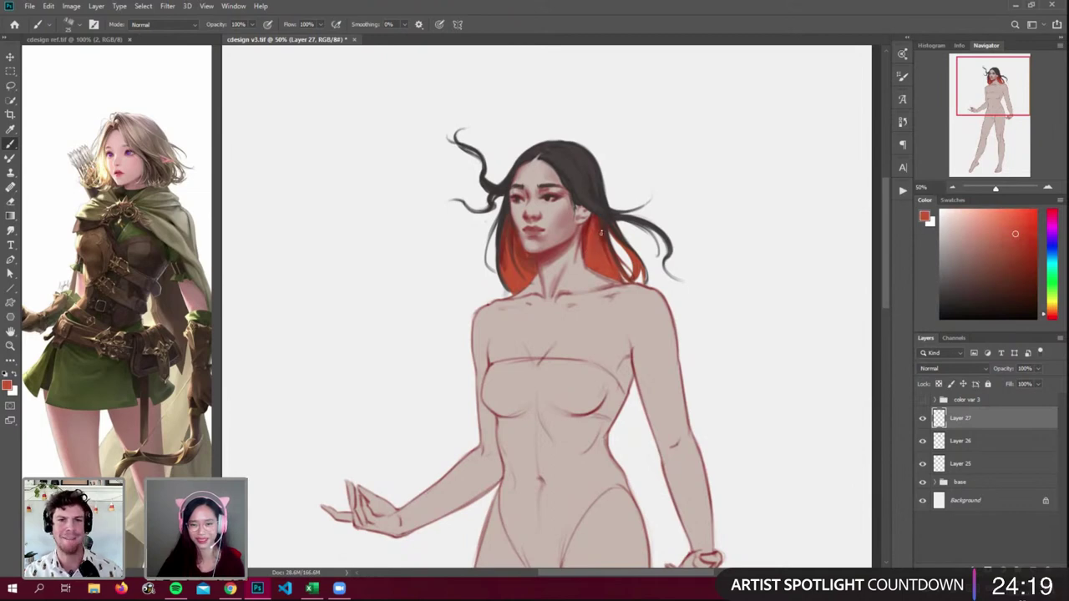
{"action": "left_click", "coordinate": [598, 256], "text": "alt"}
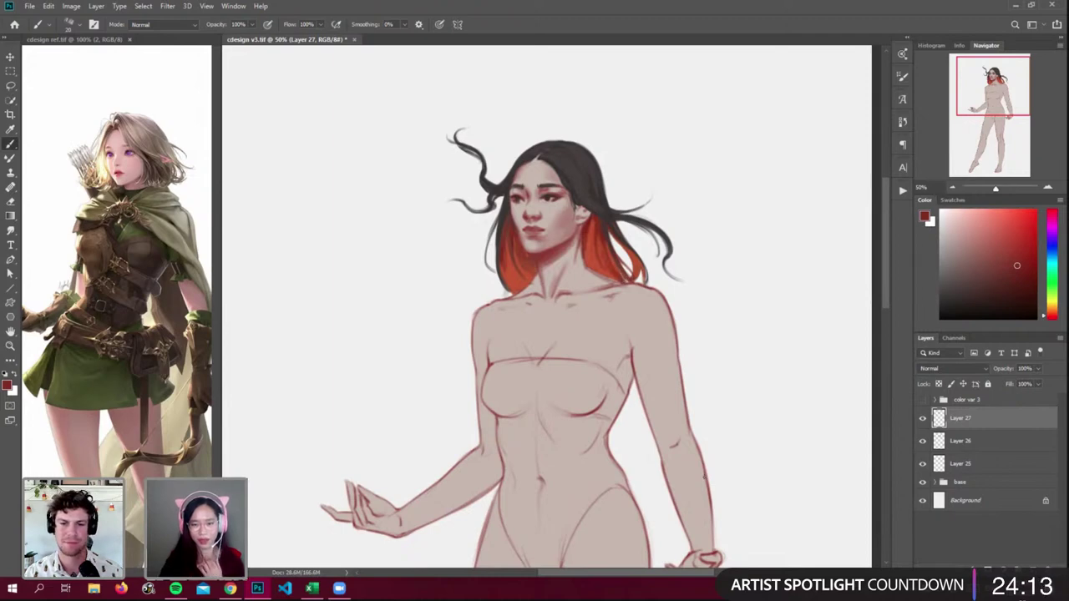
{"action": "left_click", "coordinate": [952, 187]}
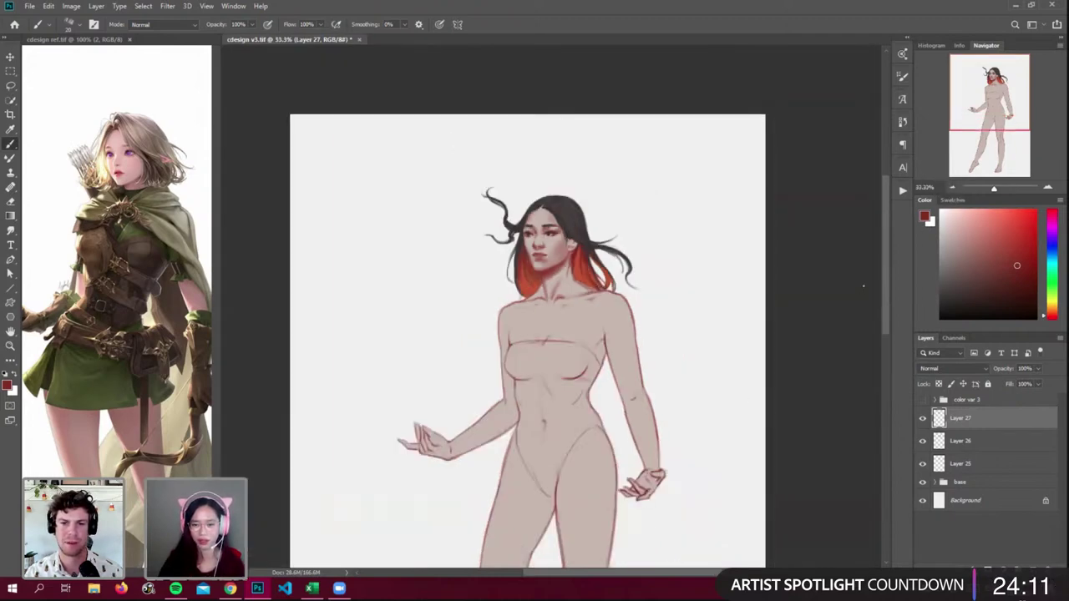
{"action": "scroll", "coordinate": [887, 269], "scroll_direction": "down", "scroll_amount": 5}
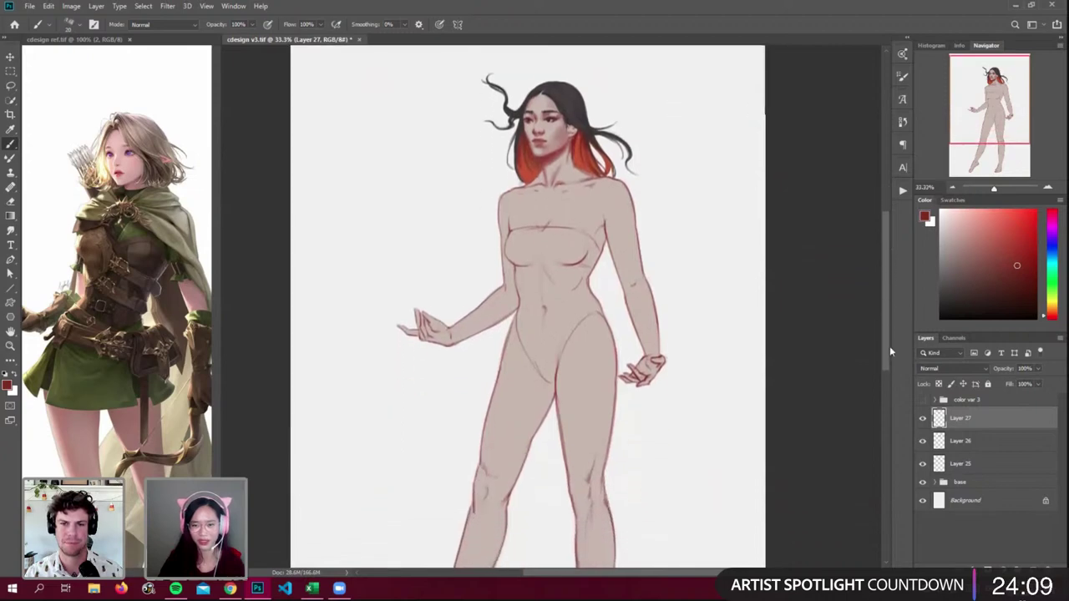
- Add a new layer above Layer 27, show the color var 3 group for comparison, and sample dark red from beneath the chin before hiding the group again
{"action": "scroll", "coordinate": [885, 279], "scroll_direction": "up", "scroll_amount": 4}
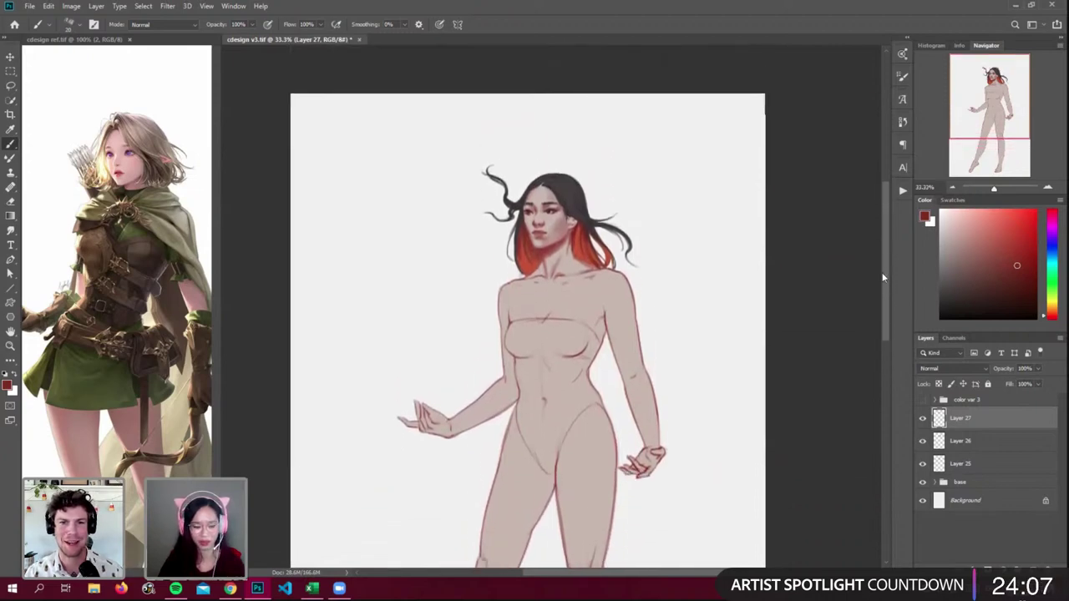
{"action": "scroll", "coordinate": [885, 267], "scroll_direction": "down", "scroll_amount": 3}
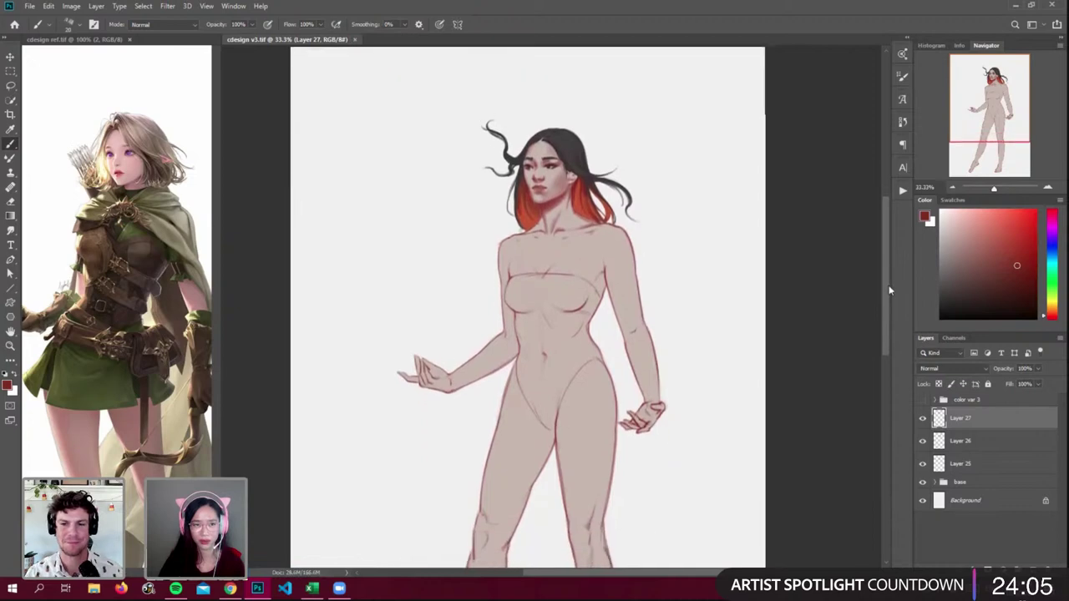
{"action": "scroll", "coordinate": [888, 292], "scroll_direction": "up", "scroll_amount": 1}
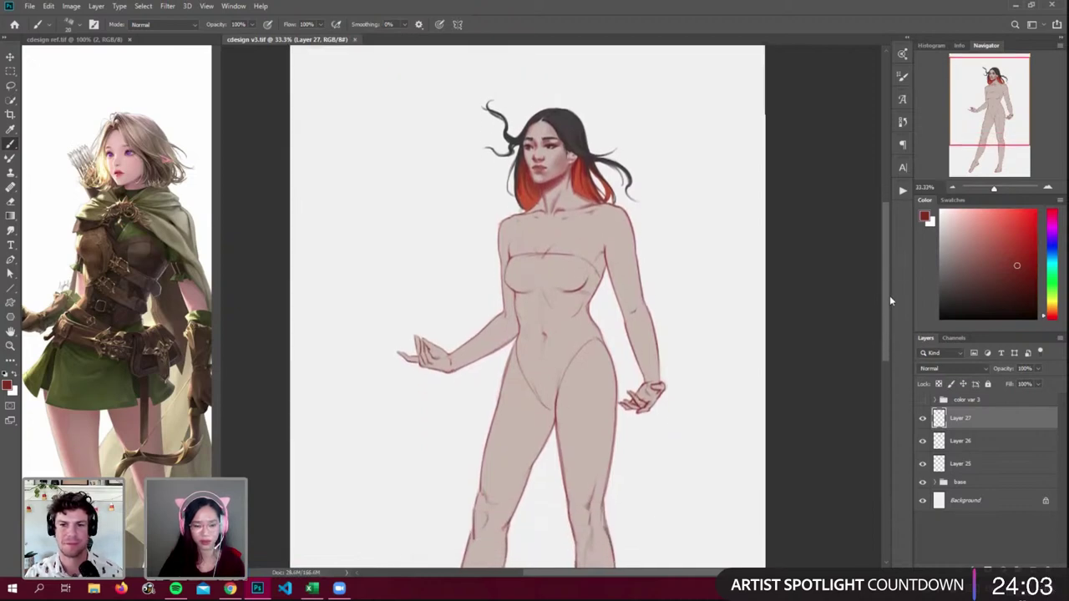
{"action": "left_click", "coordinate": [924, 420]}
{"action": "left_click", "coordinate": [923, 420]}
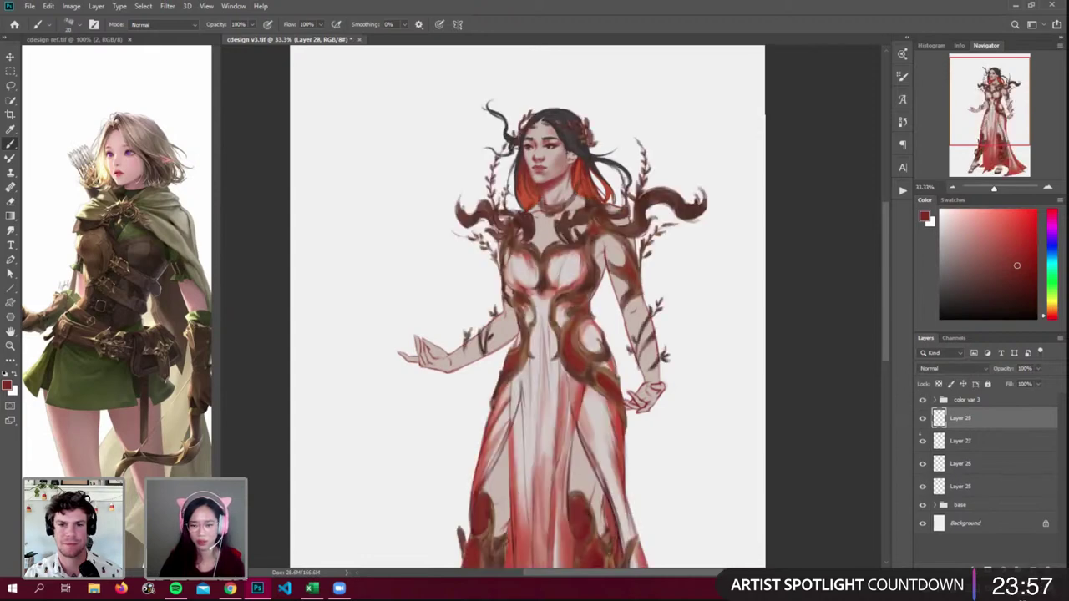
{"action": "left_click", "coordinate": [546, 180], "text": "alt"}
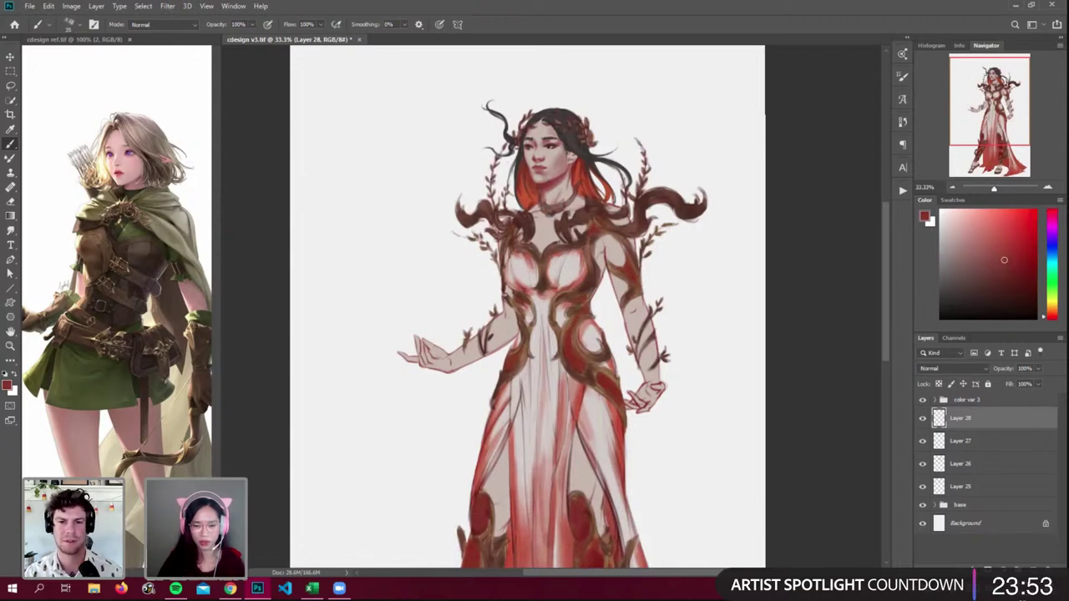
{"action": "left_click", "coordinate": [922, 400]}
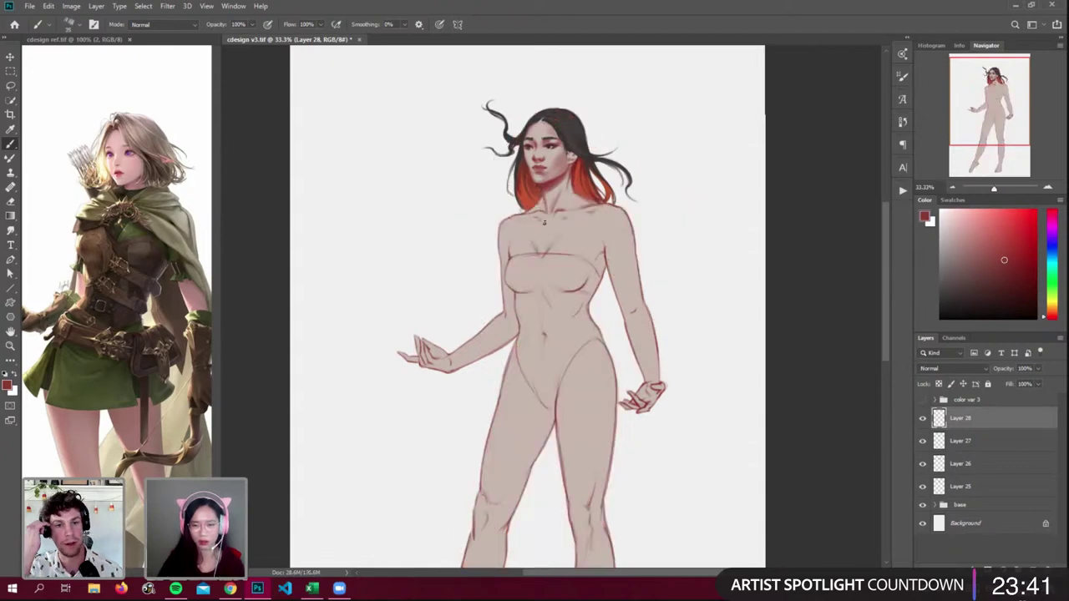
- Try a muted red shadow down the centre of the upper chest, softening its edges with sampled pinkish skin tones
{"action": "mouse_move", "coordinate": [548, 222]}
{"action": "left_mouse_down"}
{"action": "mouse_move", "coordinate": [557, 224]}
{"action": "mouse_move", "coordinate": [539, 237]}
{"action": "mouse_move", "coordinate": [558, 231]}
{"action": "left_mouse_up"}
{"action": "left_click", "coordinate": [556, 224], "text": "alt"}
{"action": "left_click", "coordinate": [560, 224], "text": "alt"}
{"action": "left_click", "coordinate": [569, 224], "text": "alt"}
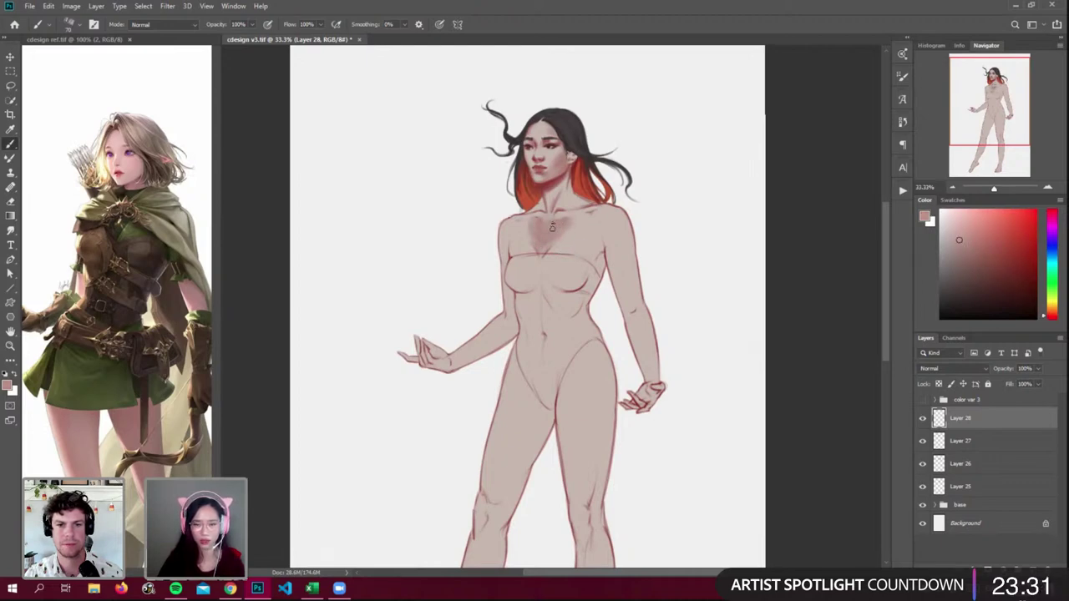
{"action": "left_click", "coordinate": [578, 222], "text": "alt"}
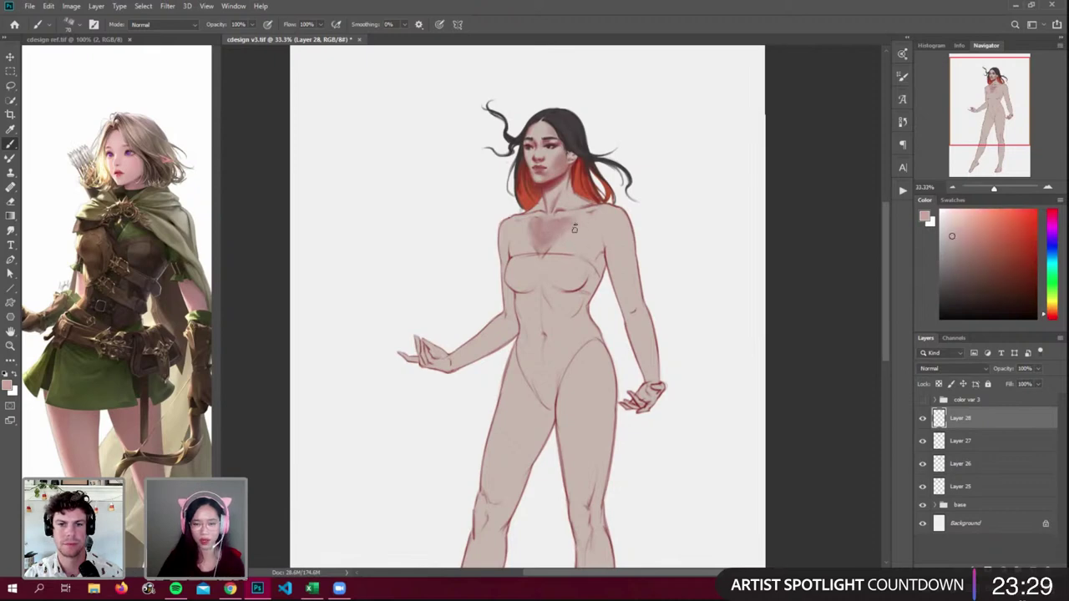
{"action": "left_click", "coordinate": [526, 228], "text": "alt"}
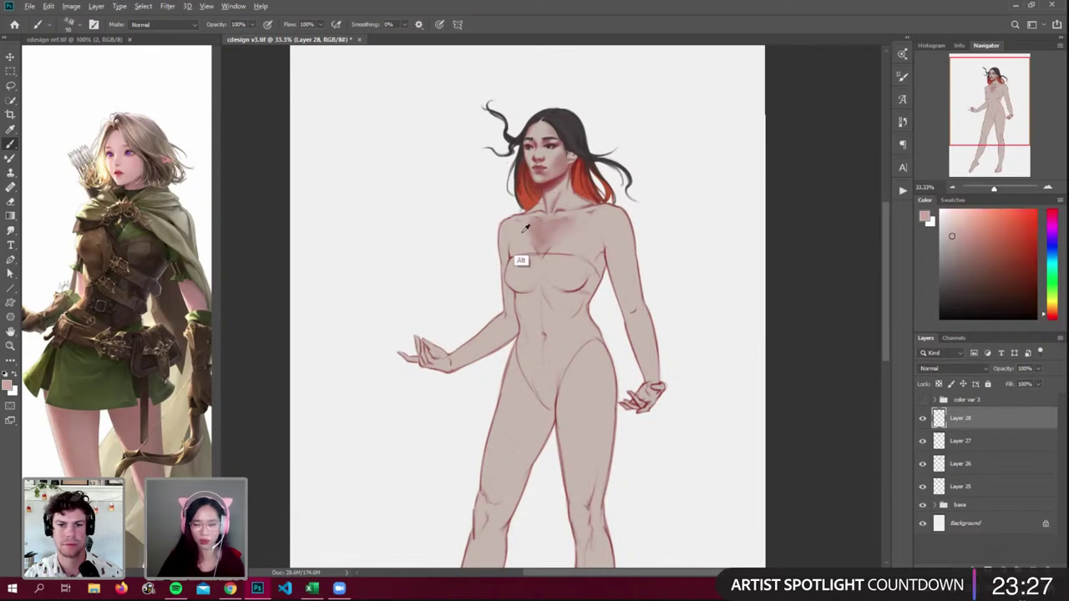
{"action": "key", "text": "]"}
{"action": "left_click_drag", "start_coordinate": [529, 225], "coordinate": [537, 239]}
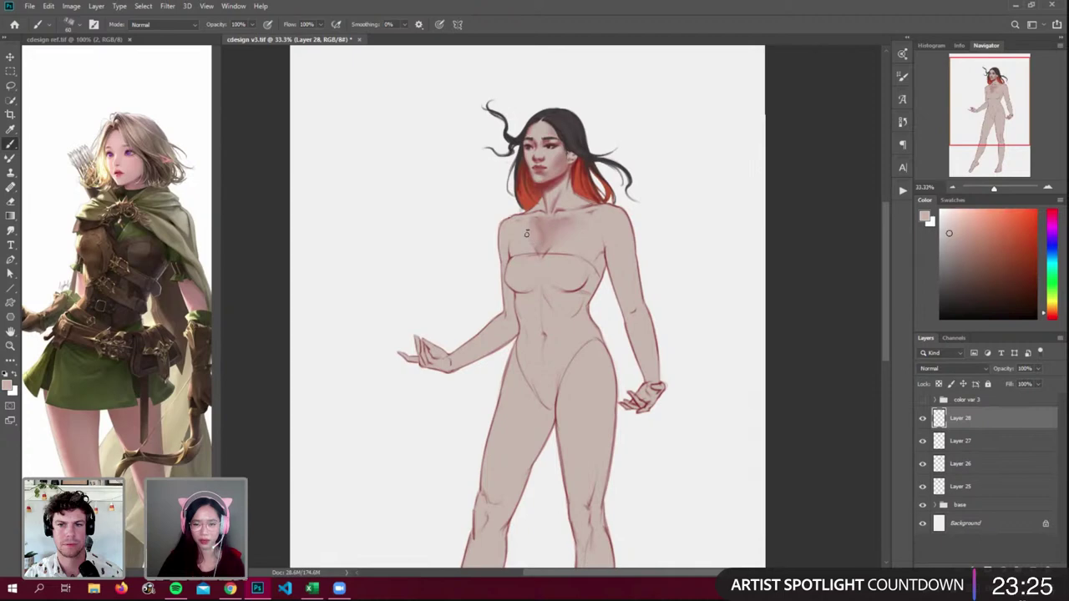
- Shade the neck beneath the jaw and along the neck muscles with sampled muted pinks and reds
{"action": "key", "text": "ctrl+plus"}
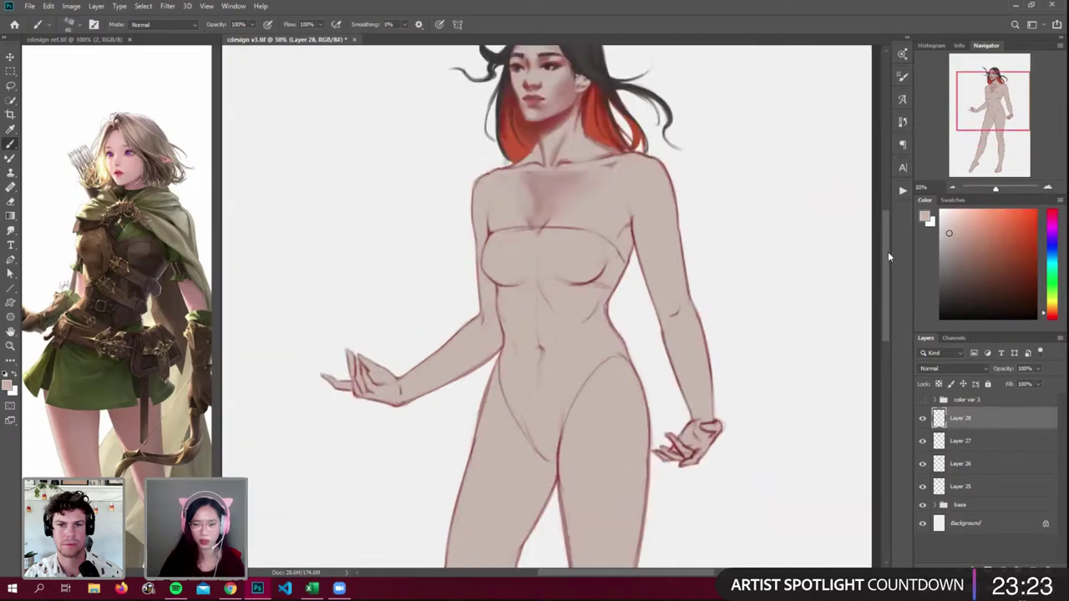
{"action": "scroll", "coordinate": [888, 251], "scroll_direction": "up", "scroll_amount": 5}
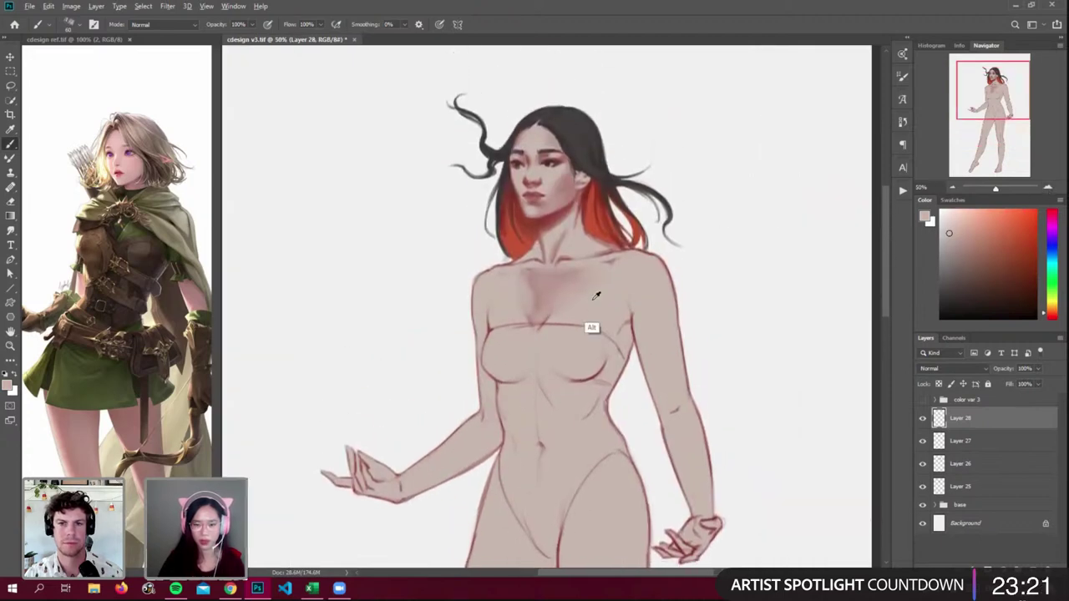
{"action": "left_click", "coordinate": [549, 274], "text": "alt"}
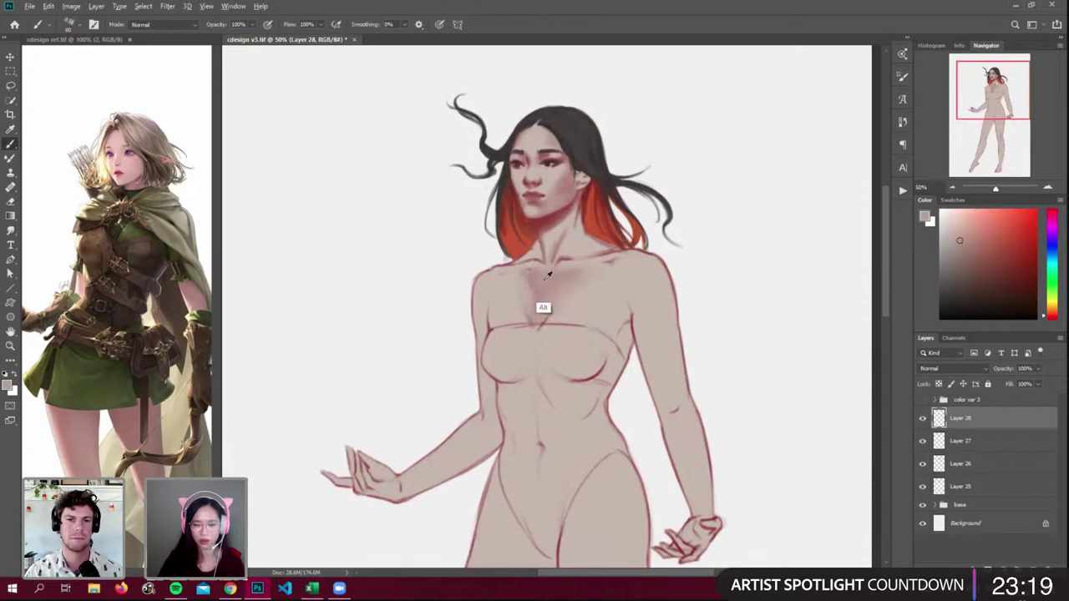
{"action": "left_click", "coordinate": [571, 213], "text": "alt"}
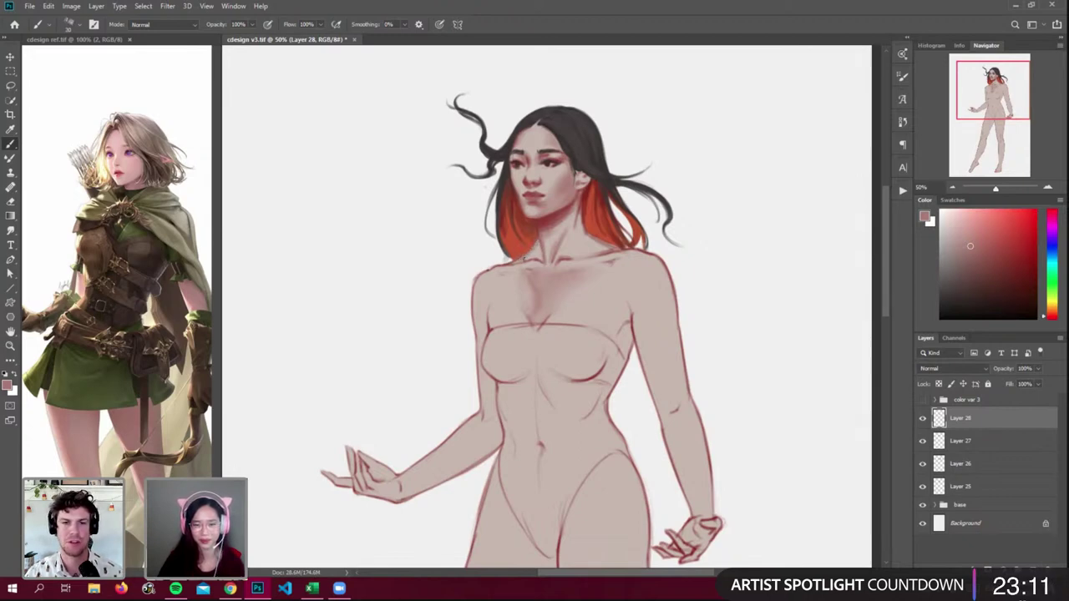
{"action": "left_click", "coordinate": [556, 213], "text": "alt"}
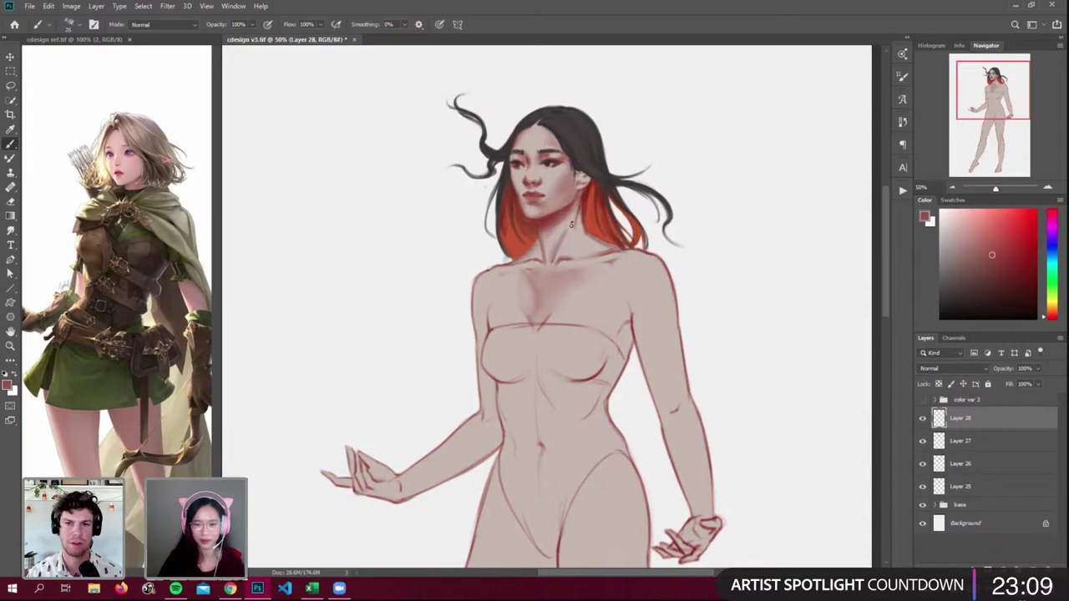
{"action": "left_click", "coordinate": [568, 271], "text": "alt"}
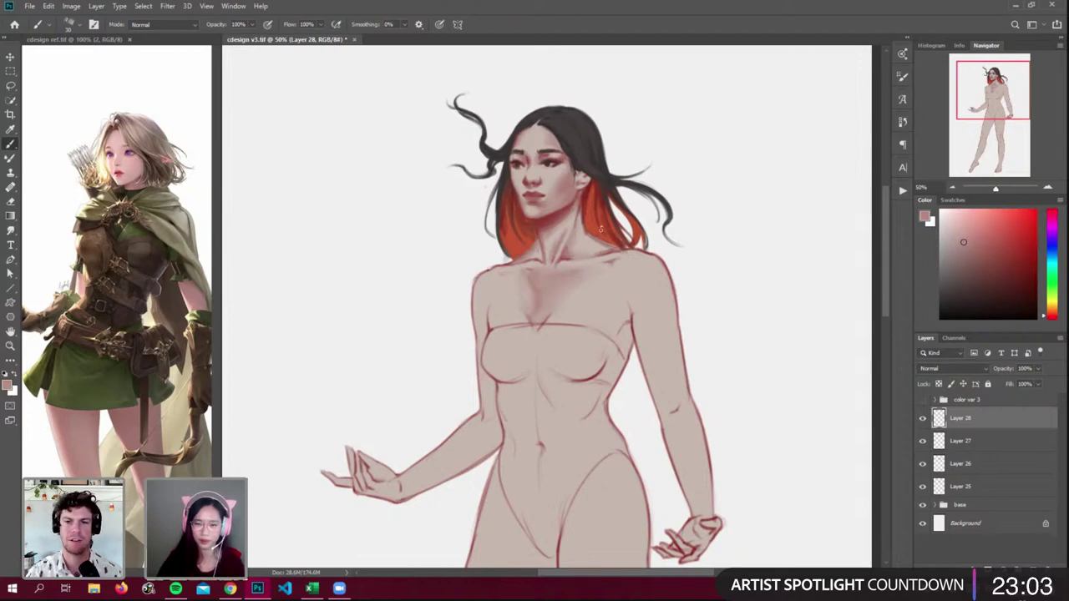
- Deepen the shadows along the side and base of the neck beside the inner hair with sampled dark red and muted pink
{"action": "key", "text": "alt"}
{"action": "left_click", "coordinate": [549, 216], "text": "alt"}
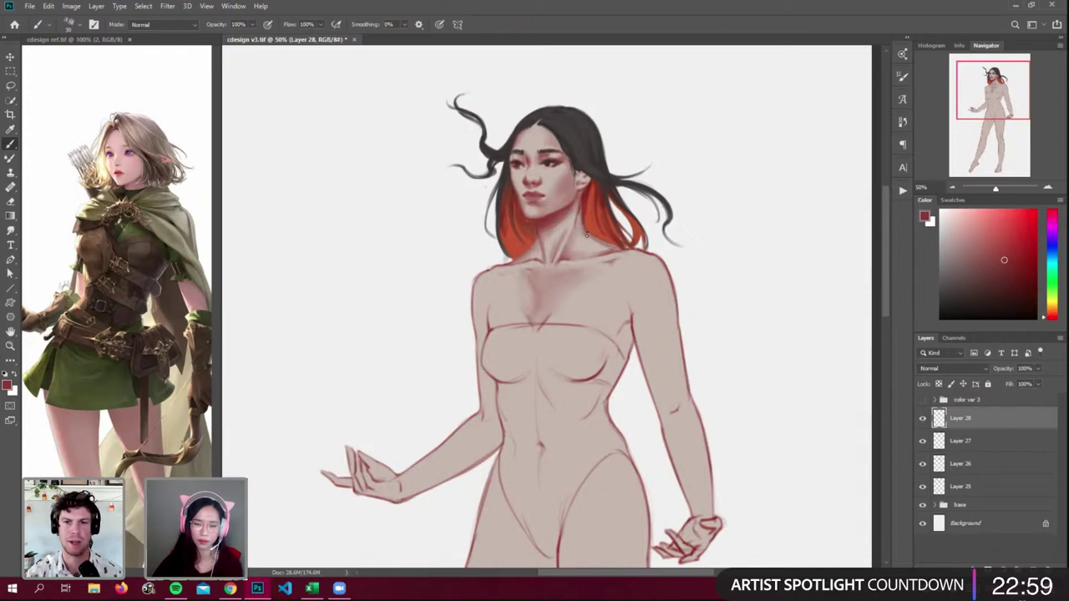
{"action": "left_click", "coordinate": [595, 274], "text": "alt"}
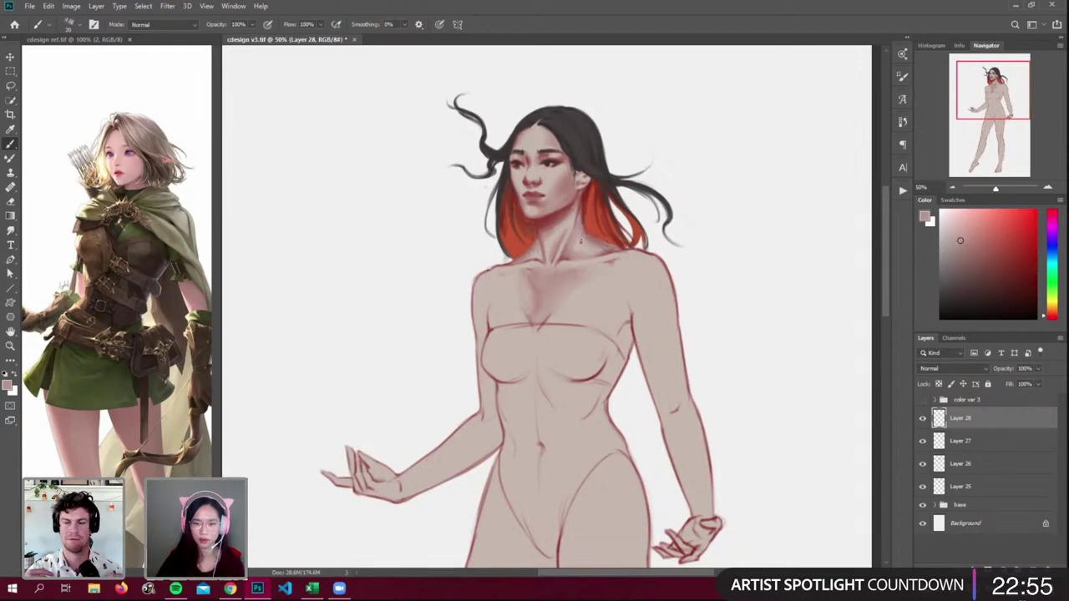
{"action": "left_click", "coordinate": [539, 252], "text": "alt"}
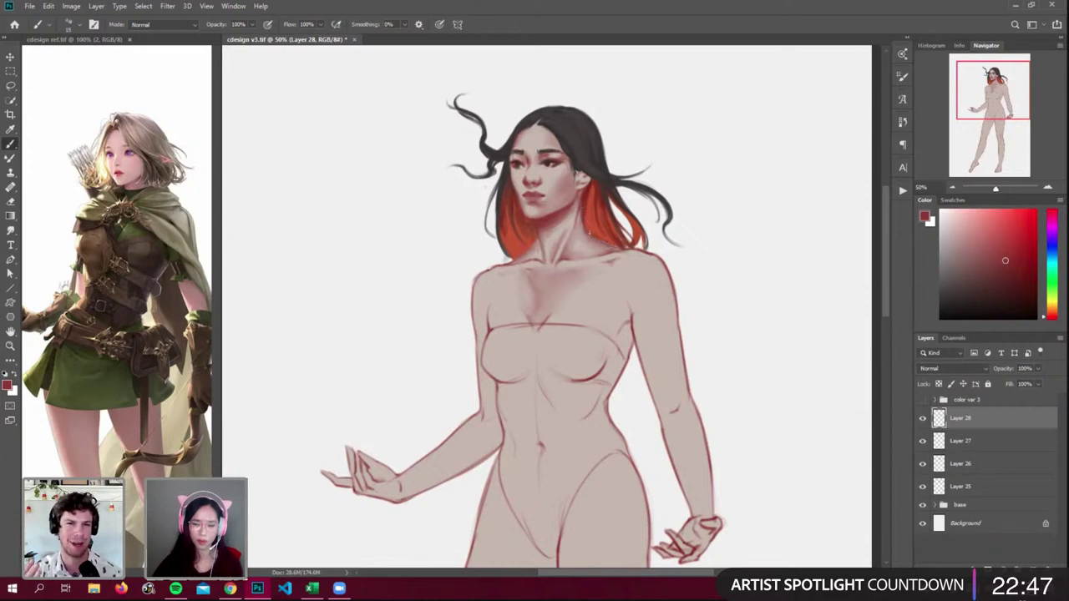
{"action": "left_click", "coordinate": [573, 208], "text": "alt"}
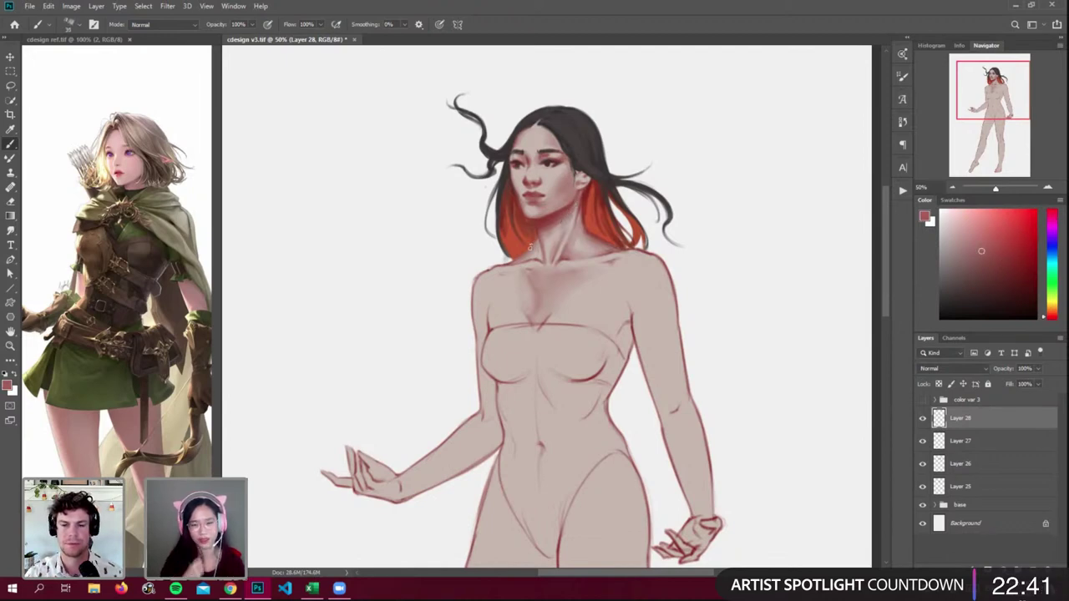
{"action": "left_click", "coordinate": [539, 251], "text": "alt"}
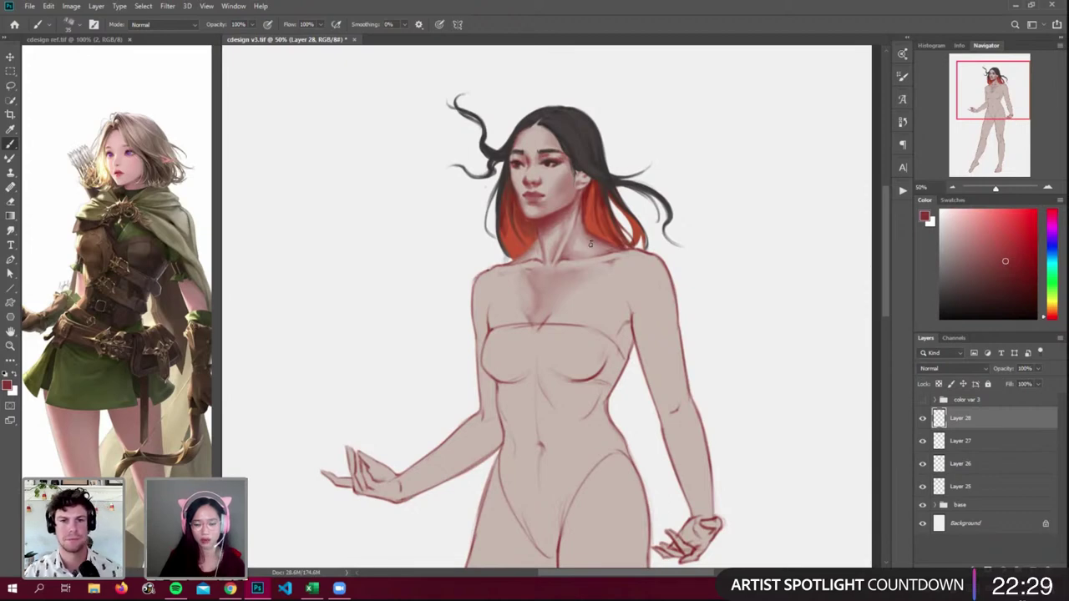
- Refine the edges between the neck and the inner hair with a smaller brush, using sampled reddish brown and a darker red
{"action": "left_click", "coordinate": [524, 223], "text": "alt"}
{"action": "key", "text": "["}
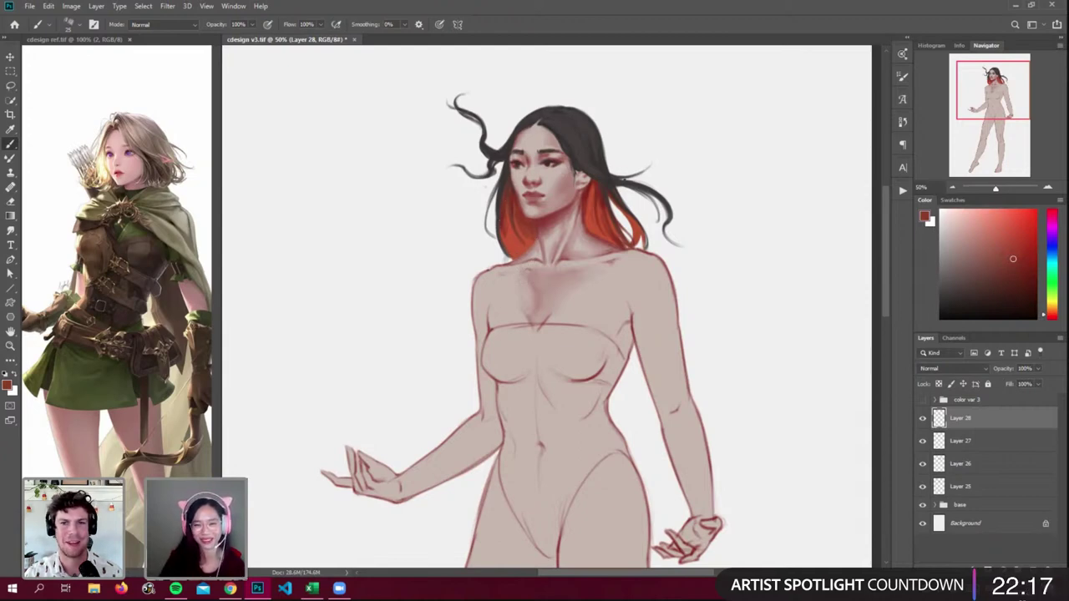
{"action": "left_click", "coordinate": [588, 218], "text": "alt"}
{"action": "left_click", "coordinate": [1006, 267]}
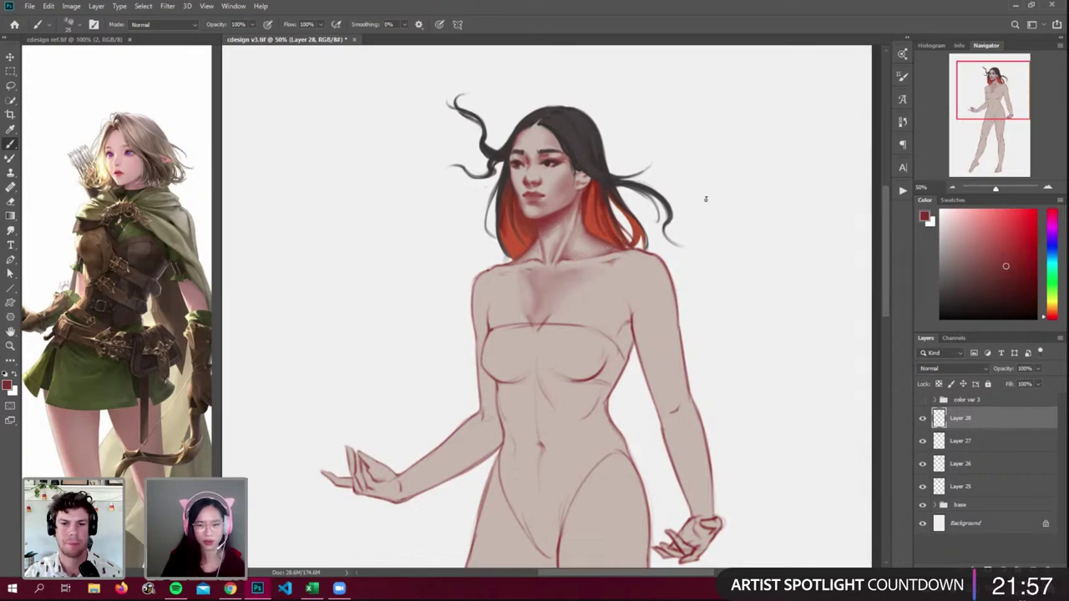
- Cover the chest shadow with sampled light skin tone and shade both collarbones with sampled muted reds
{"action": "left_click", "coordinate": [553, 247], "text": "alt"}
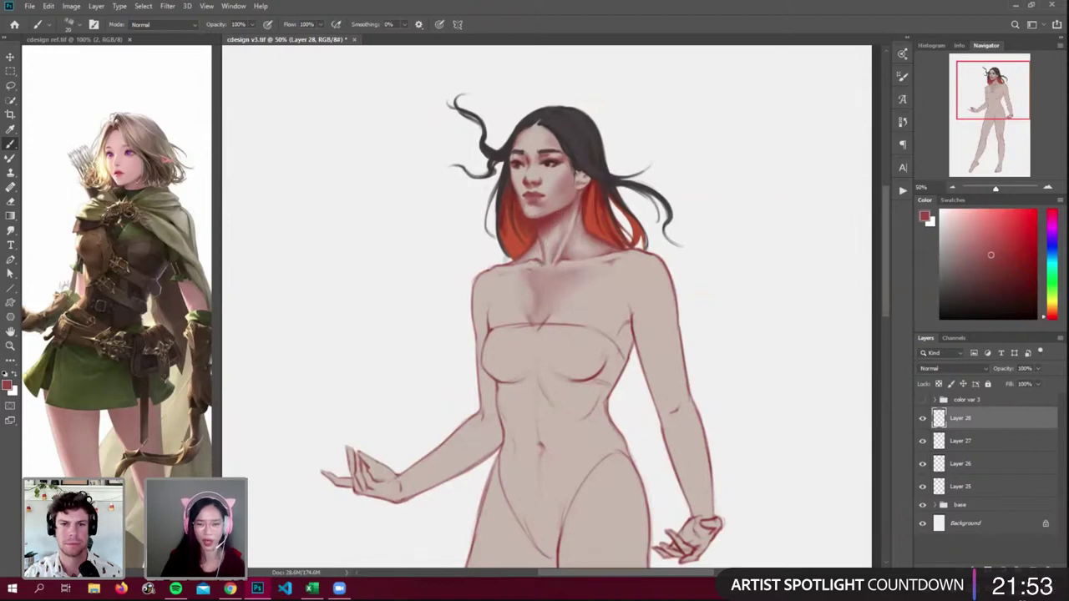
{"action": "left_click", "coordinate": [510, 307], "text": "alt"}
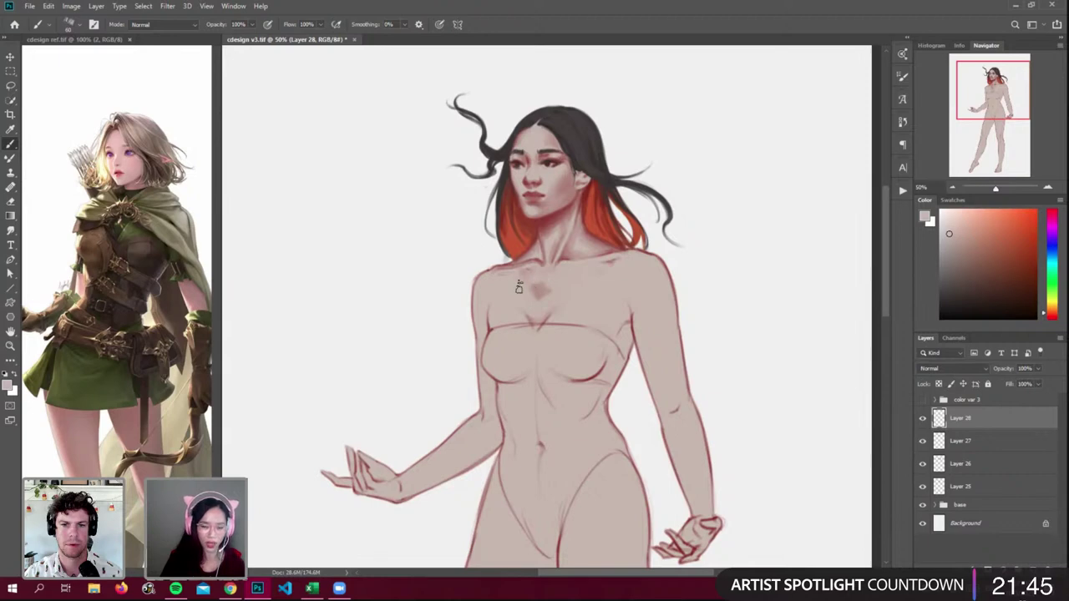
{"action": "left_click", "coordinate": [543, 229], "text": "alt"}
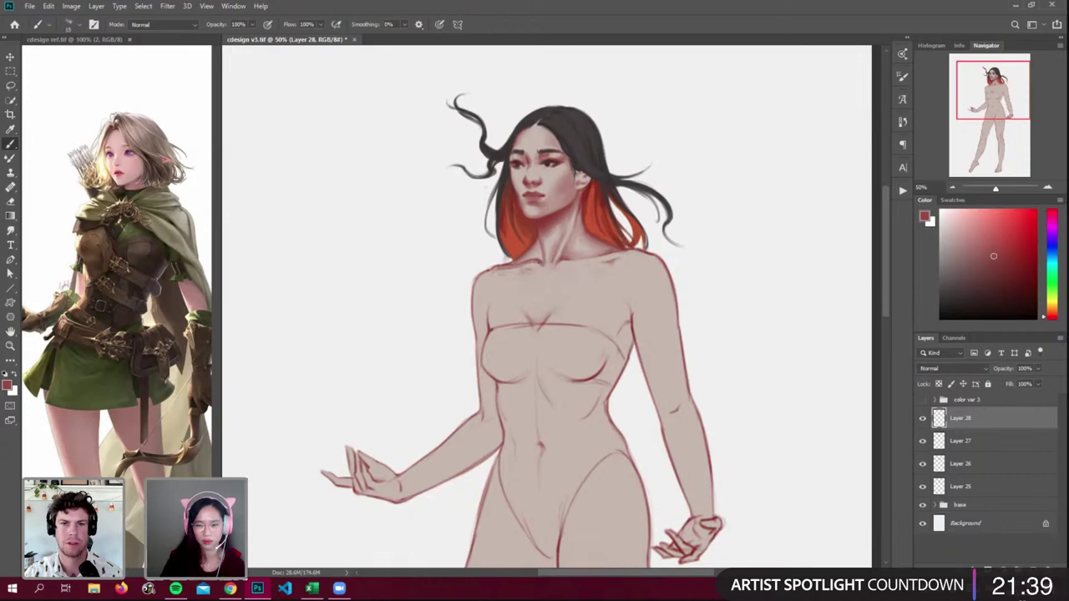
{"action": "left_click", "coordinate": [573, 266], "text": "alt"}
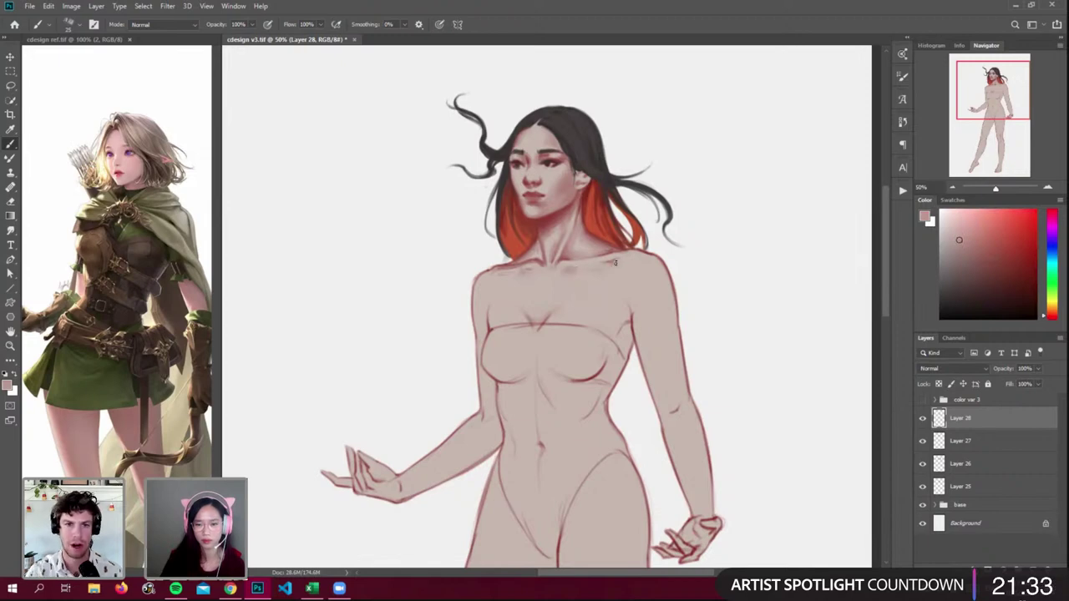
{"action": "left_click", "coordinate": [549, 248], "text": "alt"}
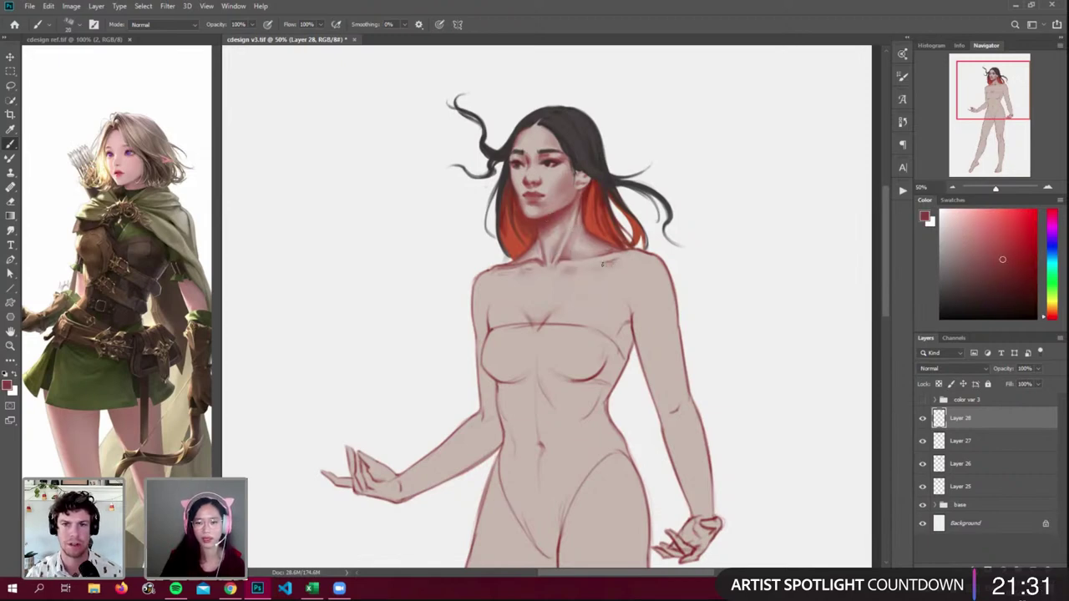
{"action": "left_click", "coordinate": [614, 258], "text": "alt"}
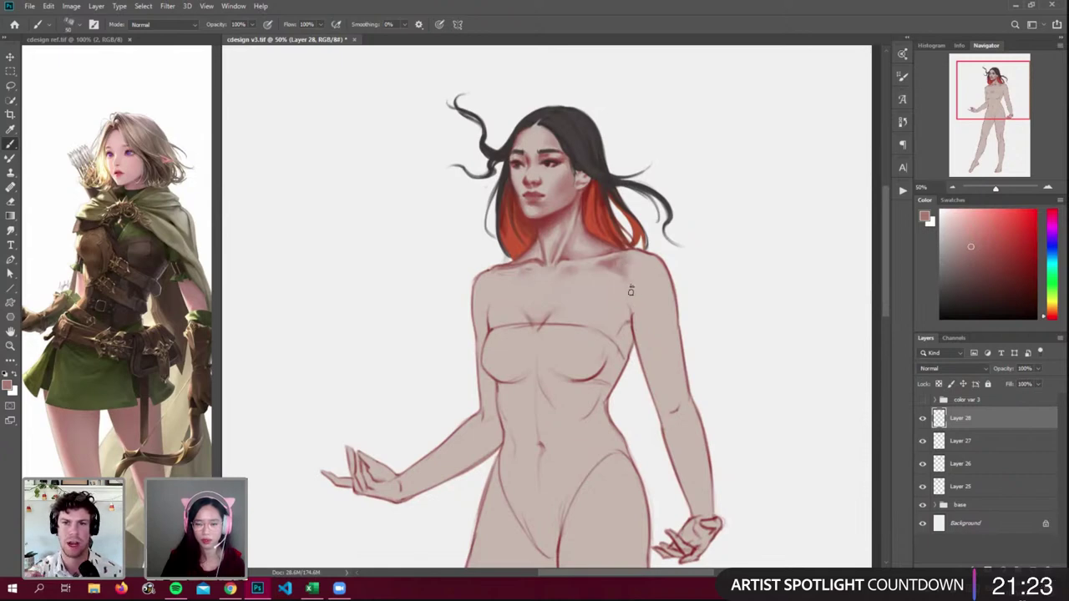
- Shade the inner edge of the lowered upper arm from armpit to elbow with sampled muted reds, blending with a larger brush
{"action": "left_click_drag", "start_coordinate": [636, 316], "coordinate": [653, 385]}
{"action": "left_click", "coordinate": [545, 219], "text": "alt"}
{"action": "mouse_move", "coordinate": [632, 316]}
{"action": "left_mouse_down"}
{"action": "mouse_move", "coordinate": [640, 369]}
{"action": "mouse_move", "coordinate": [660, 408]}
{"action": "left_mouse_up"}
{"action": "left_click_drag", "start_coordinate": [641, 361], "coordinate": [665, 418]}
{"action": "left_click_drag", "start_coordinate": [638, 338], "coordinate": [664, 409]}
{"action": "left_click", "coordinate": [659, 432], "text": "alt"}
{"action": "key", "text": "bracketright"}
{"action": "left_click_drag", "start_coordinate": [638, 335], "coordinate": [653, 371]}
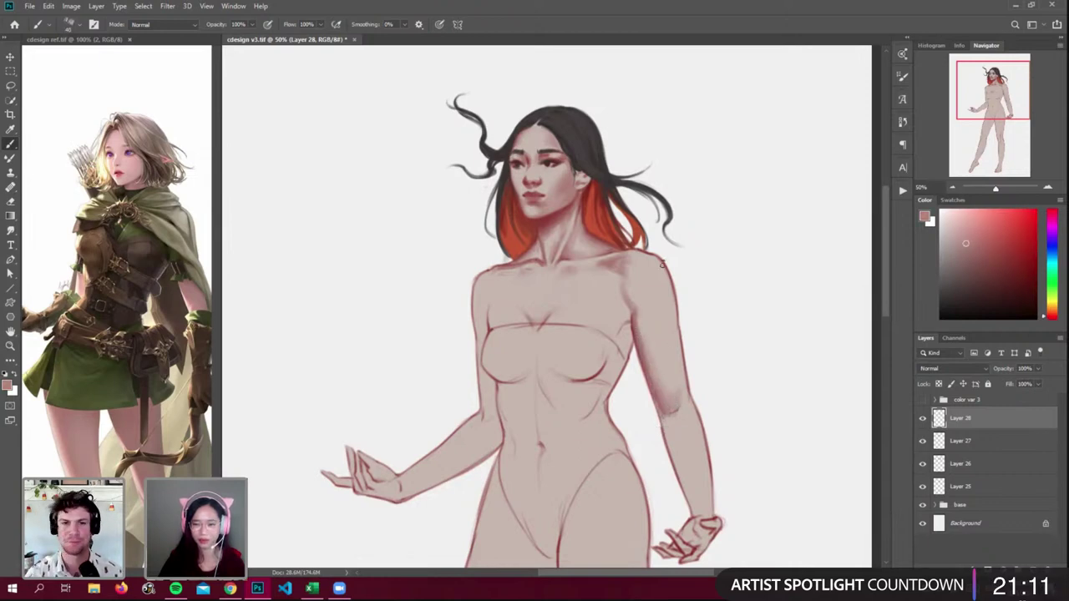
- Darken the outer contour of the lowered arm's shoulder with sampled dark red, and blend it inward with sampled pink and skin tones
{"action": "left_click", "coordinate": [541, 252], "text": "alt"}
{"action": "left_click_drag", "start_coordinate": [664, 269], "coordinate": [674, 334]}
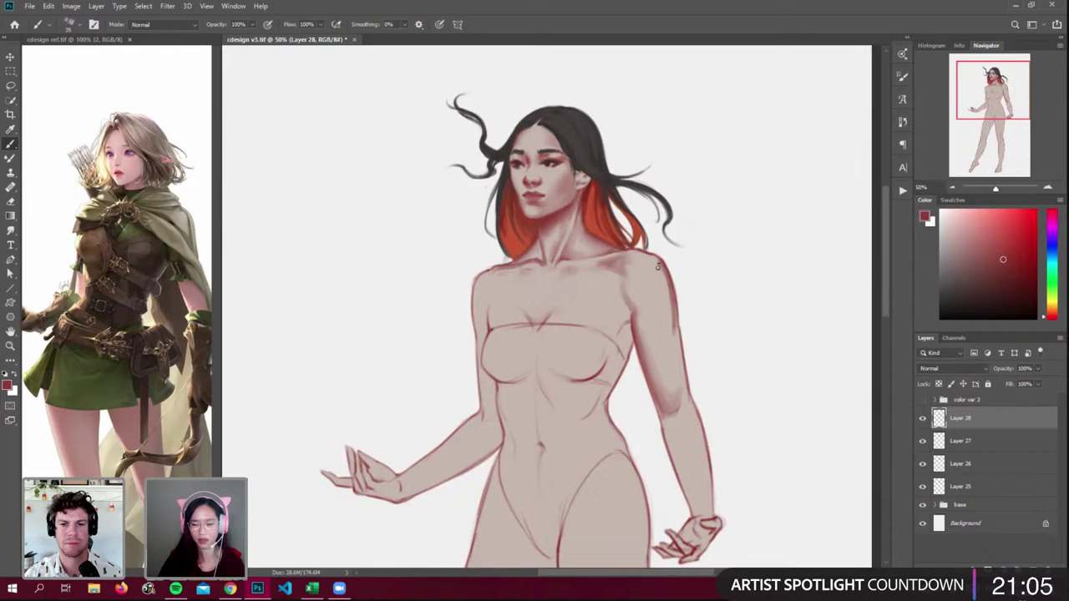
{"action": "left_click", "coordinate": [671, 336], "text": "alt"}
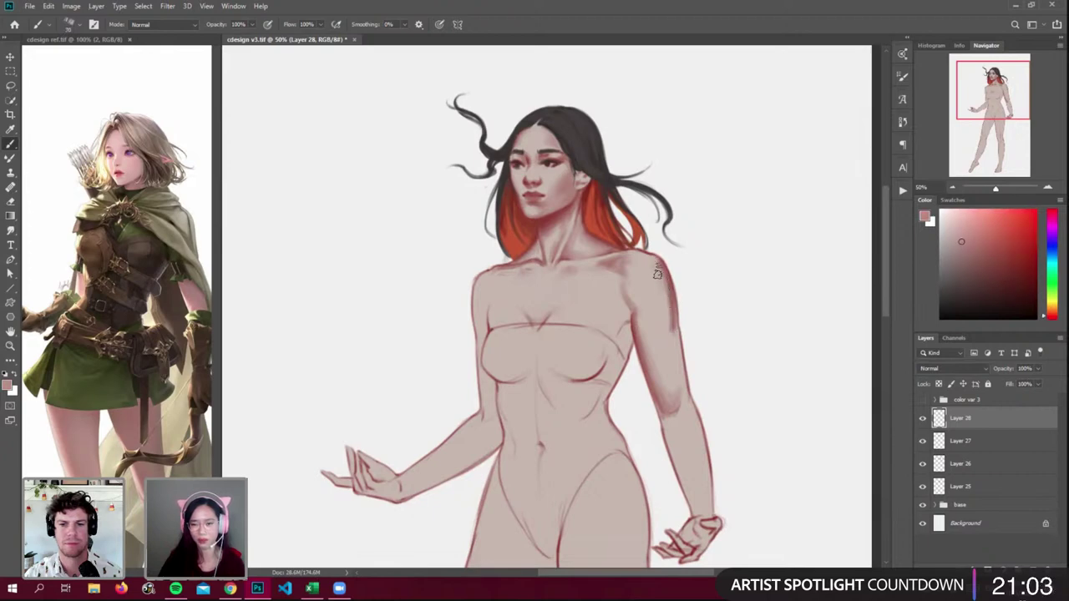
{"action": "left_click", "coordinate": [655, 334], "text": "alt"}
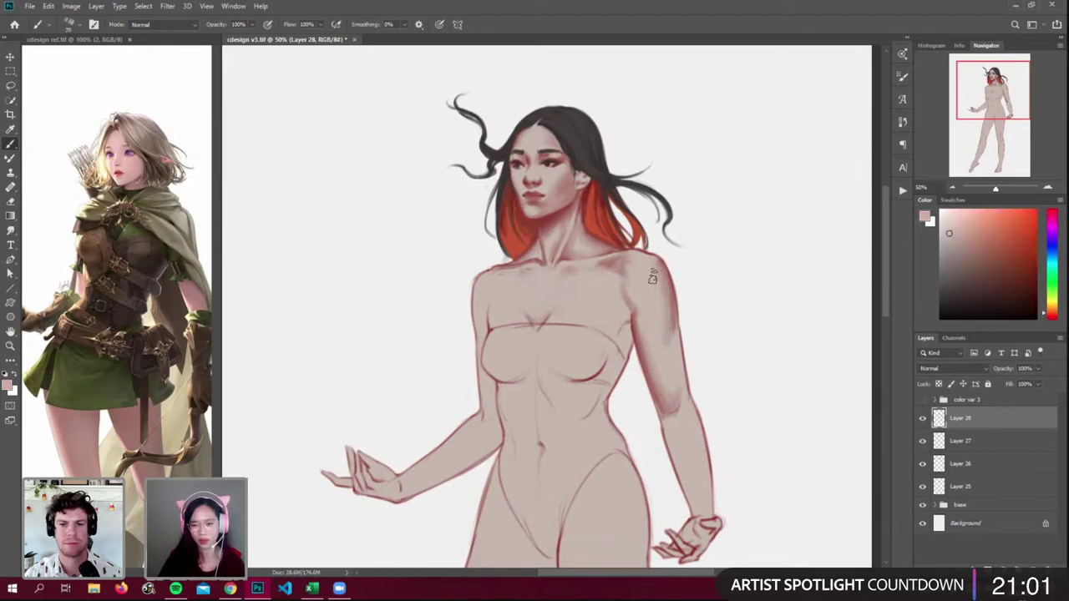
{"action": "left_click", "coordinate": [633, 301], "text": "alt"}
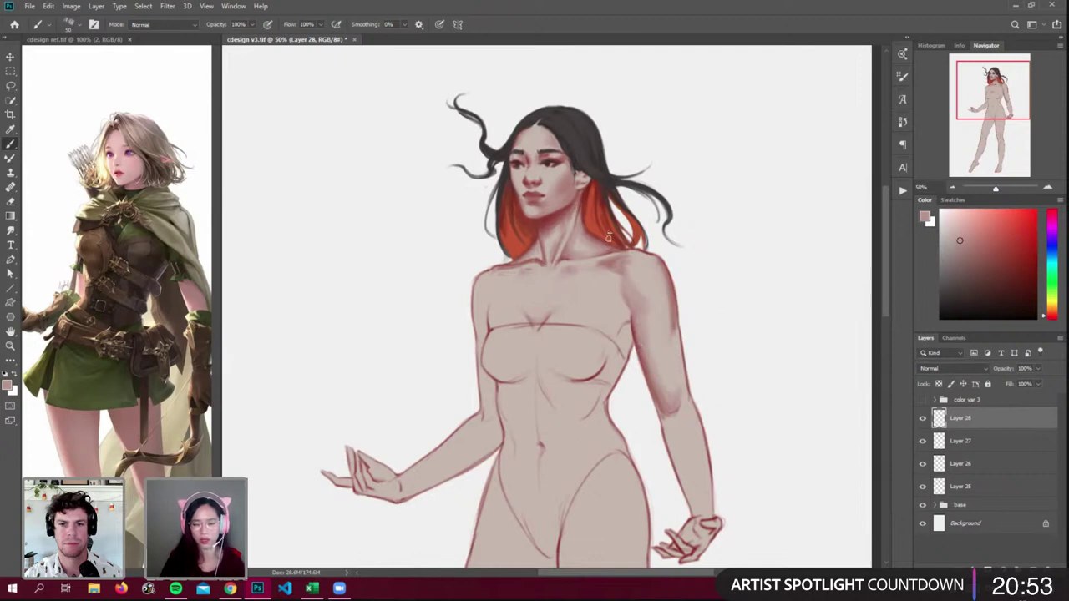
{"action": "left_click", "coordinate": [673, 301], "text": "alt"}
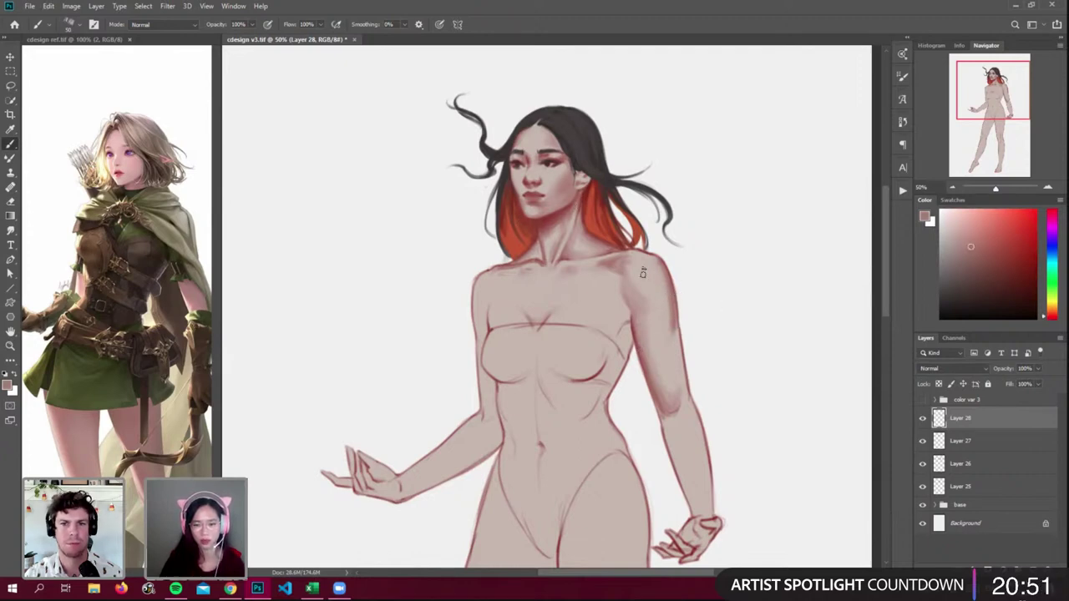
- Darken the outer contour of the lowered upper arm from shoulder to elbow with sampled dark red, softening it with a smaller brush
{"action": "left_click", "coordinate": [541, 247], "text": "alt"}
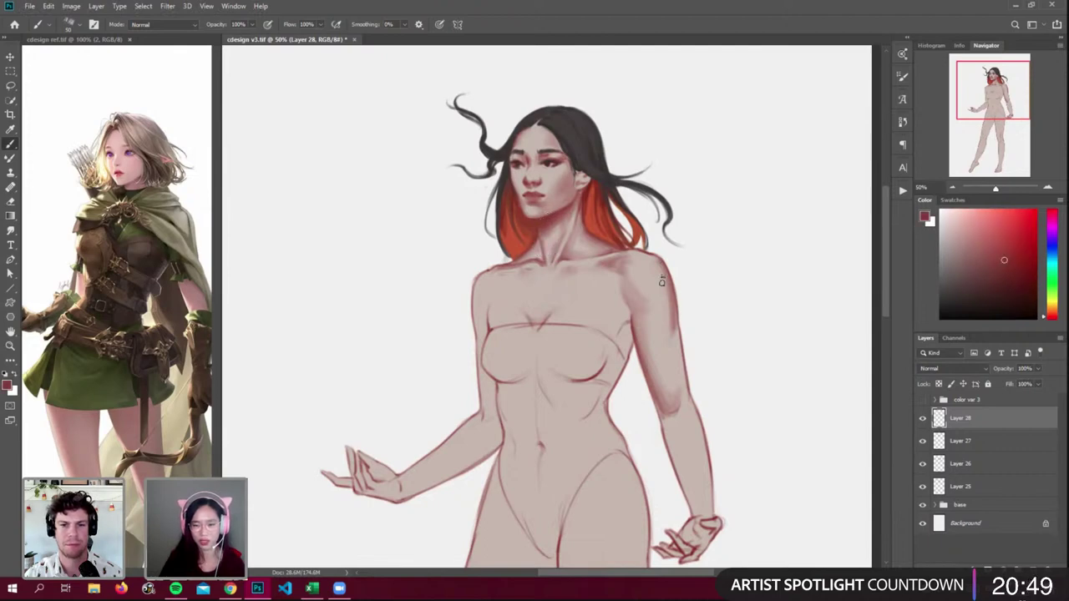
{"action": "left_click_drag", "start_coordinate": [671, 283], "coordinate": [685, 396]}
{"action": "left_click_drag", "start_coordinate": [679, 339], "coordinate": [683, 399]}
{"action": "left_click", "coordinate": [677, 396], "text": "alt"}
{"action": "key", "text": "bracketleft"}
{"action": "left_click_drag", "start_coordinate": [673, 339], "coordinate": [671, 398]}
{"action": "left_click", "coordinate": [678, 362], "text": "alt"}
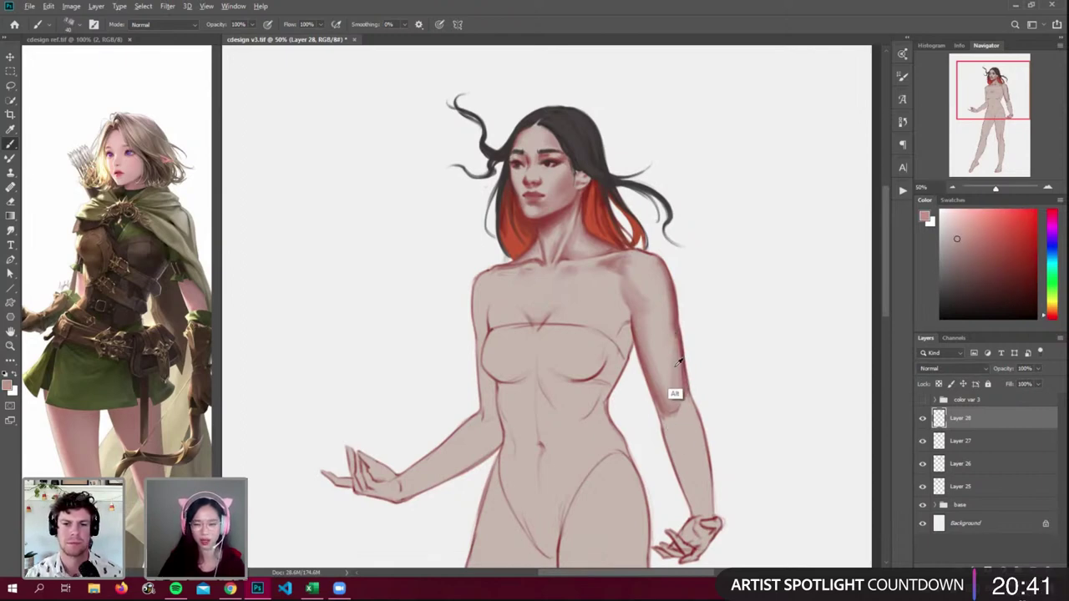
- Blend the outer shading of the lowered arm's shoulder inward with sampled muted pinks and a larger brush
{"action": "left_click", "coordinate": [675, 357], "text": "alt"}
{"action": "left_click_drag", "start_coordinate": [660, 266], "coordinate": [668, 322]}
{"action": "left_click_drag", "start_coordinate": [660, 271], "coordinate": [668, 322]}
{"action": "left_click", "coordinate": [668, 344], "text": "alt"}
{"action": "key", "text": "bracketright"}
{"action": "left_click_drag", "start_coordinate": [656, 267], "coordinate": [662, 332]}
{"action": "left_click", "coordinate": [642, 311], "text": "alt"}
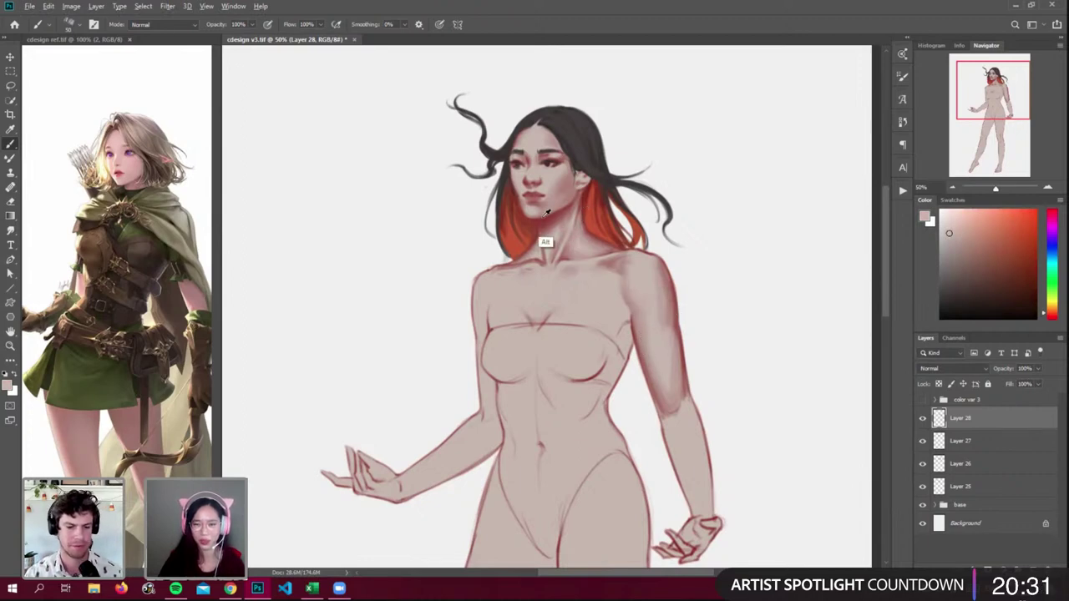
- Shade the chest beside the lowered arm's armpit with sampled reds and pinks, and briefly compare with the color var 3 group
{"action": "left_click", "coordinate": [543, 247], "text": "alt"}
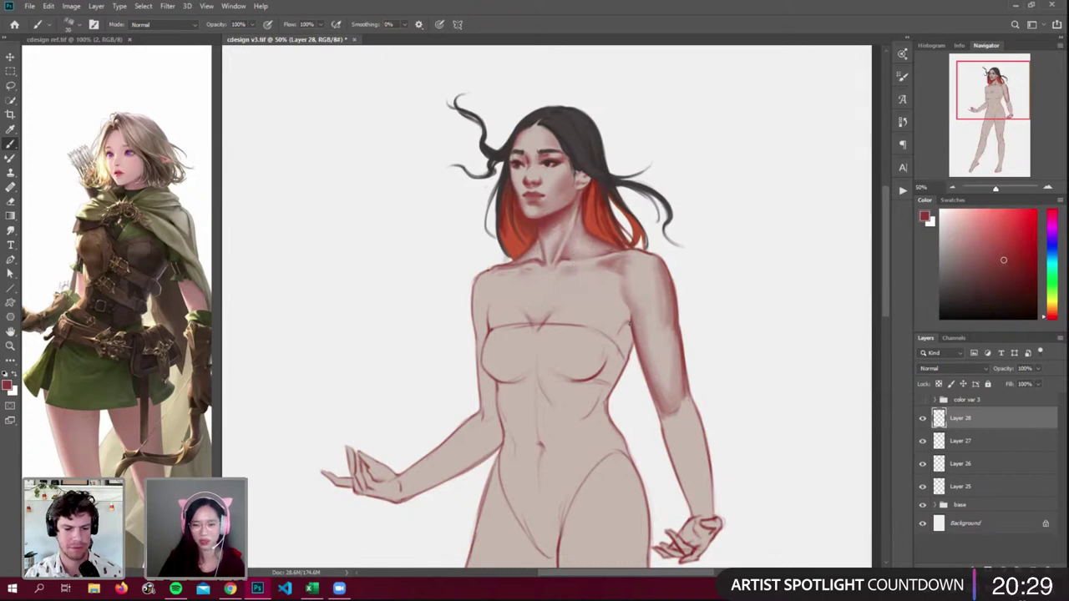
{"action": "left_click", "coordinate": [629, 319], "text": "alt"}
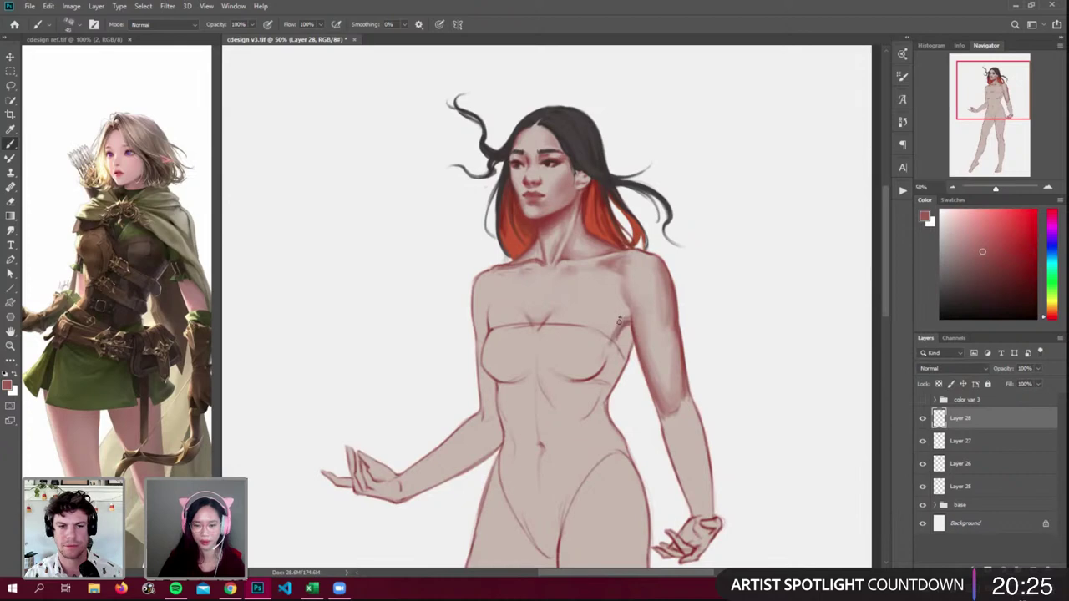
{"action": "left_click", "coordinate": [619, 319], "text": "alt"}
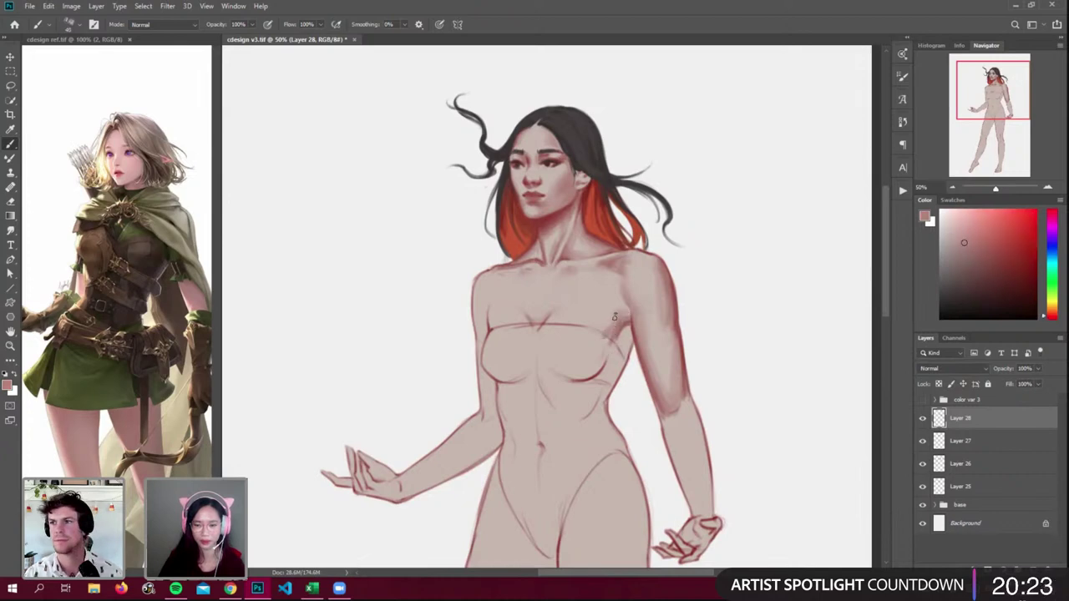
{"action": "left_click", "coordinate": [610, 320], "text": "alt"}
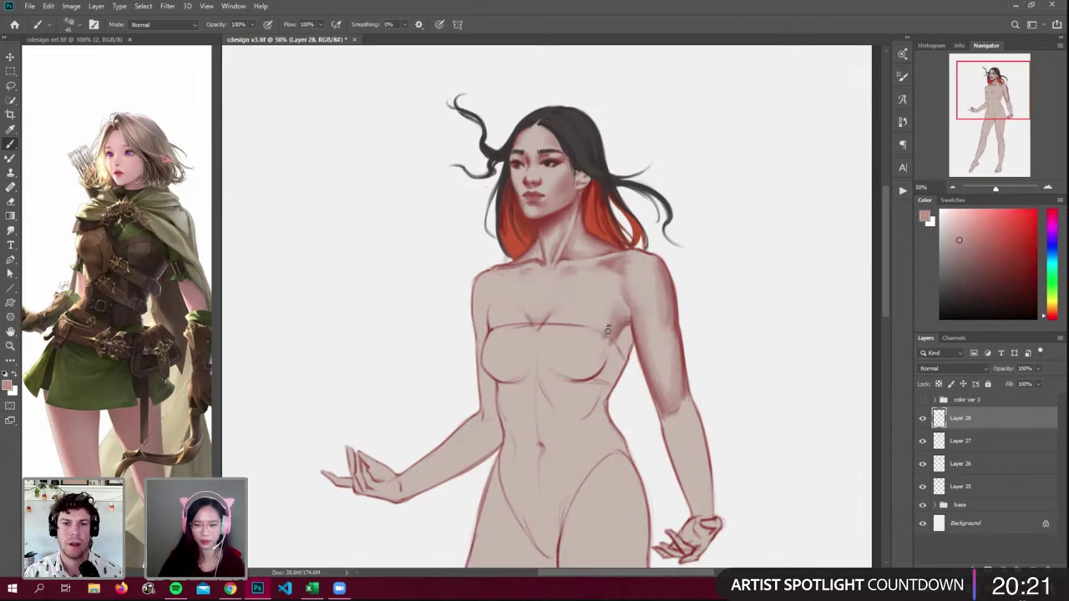
{"action": "left_click", "coordinate": [922, 401]}
{"action": "left_click", "coordinate": [922, 401]}
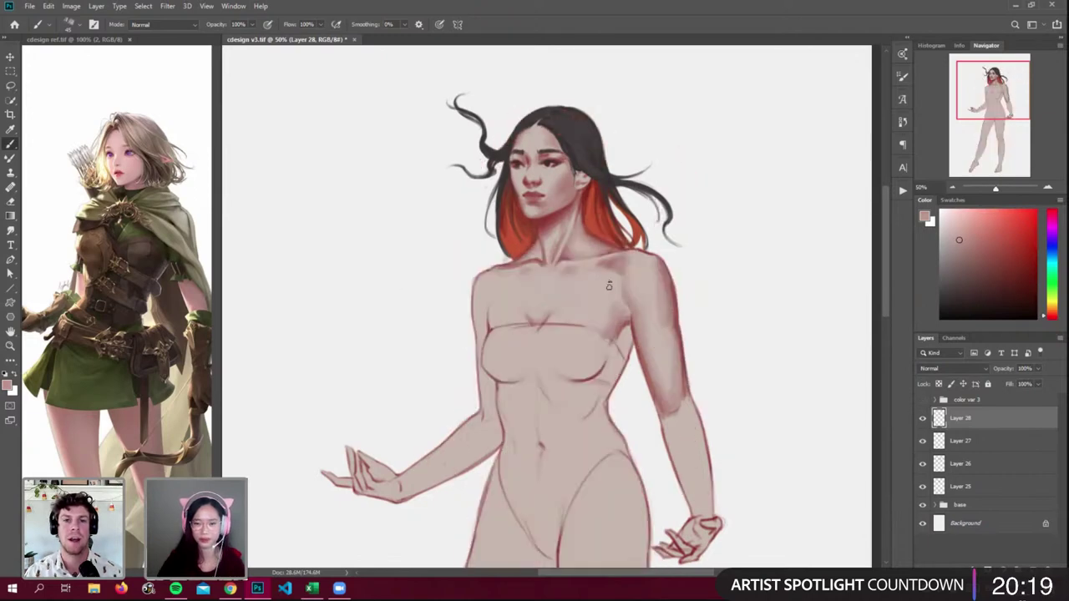
- Shade the side of the torso beneath the lowered arm's armpit with sampled dark red and muted reds
{"action": "left_click", "coordinate": [540, 249], "text": "alt"}
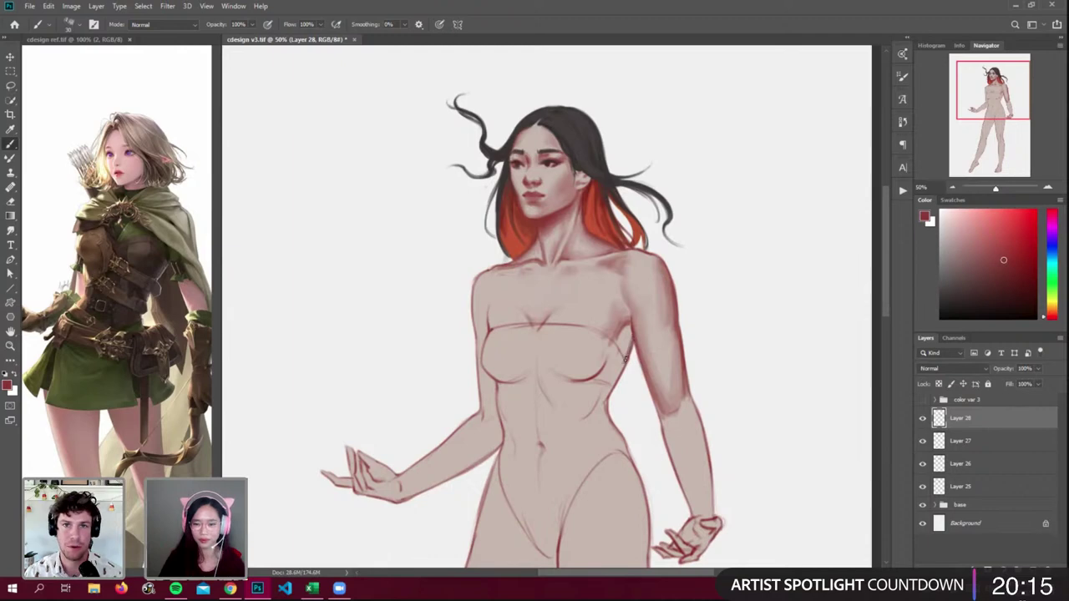
{"action": "left_click", "coordinate": [620, 368], "text": "alt"}
{"action": "left_click", "coordinate": [631, 374], "text": "alt"}
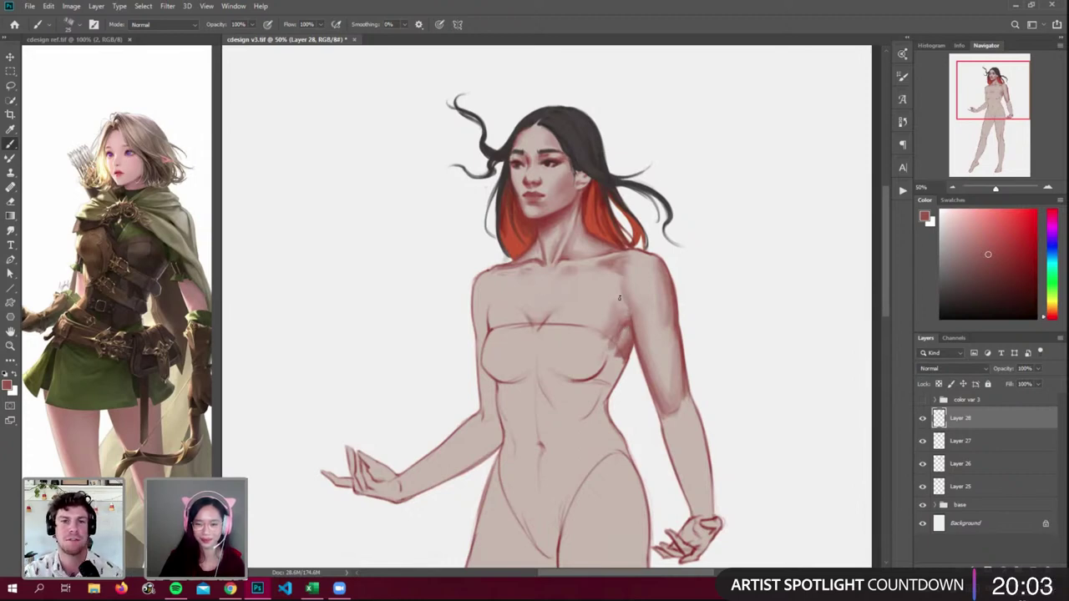
- Paint the cleavage shadow at the centre of the neckline with sampled muted red, softening both sides with pink skin tones
{"action": "left_click", "coordinate": [626, 370], "text": "alt"}
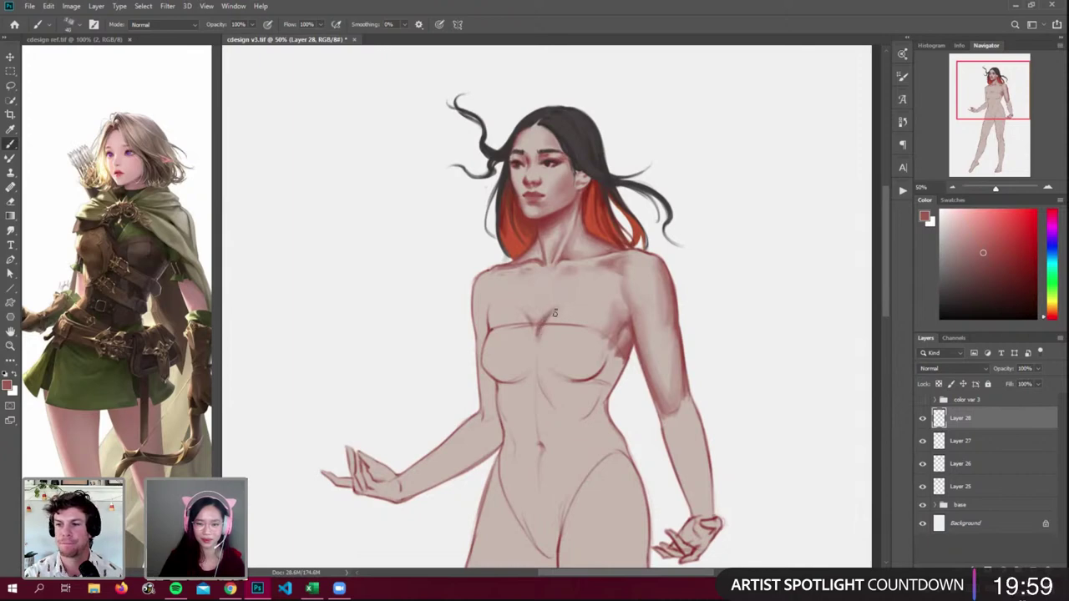
{"action": "left_click", "coordinate": [557, 313], "text": "alt"}
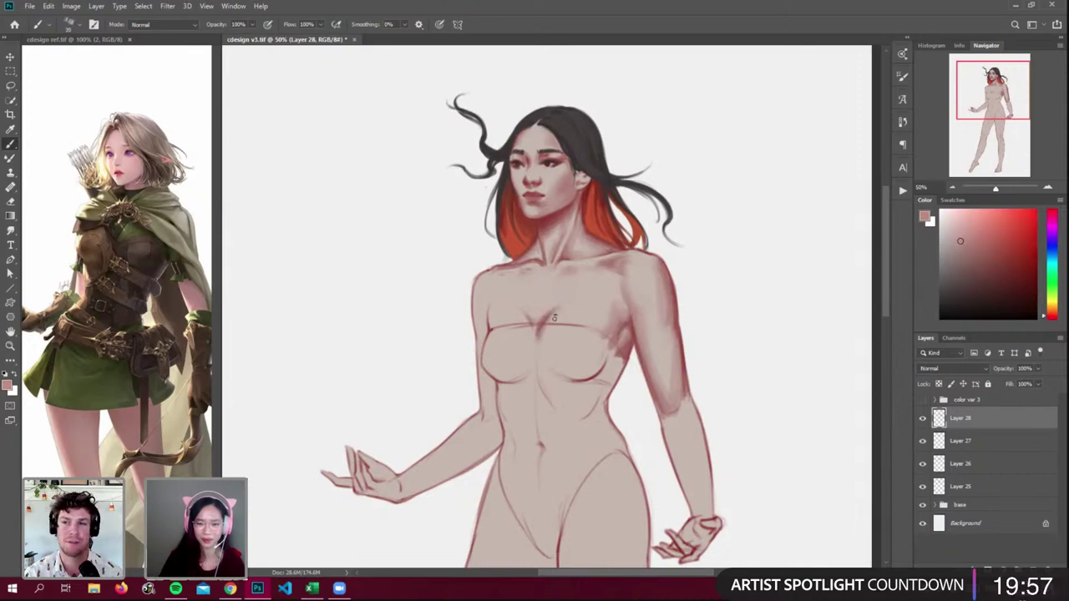
{"action": "left_click", "coordinate": [544, 317], "text": "alt"}
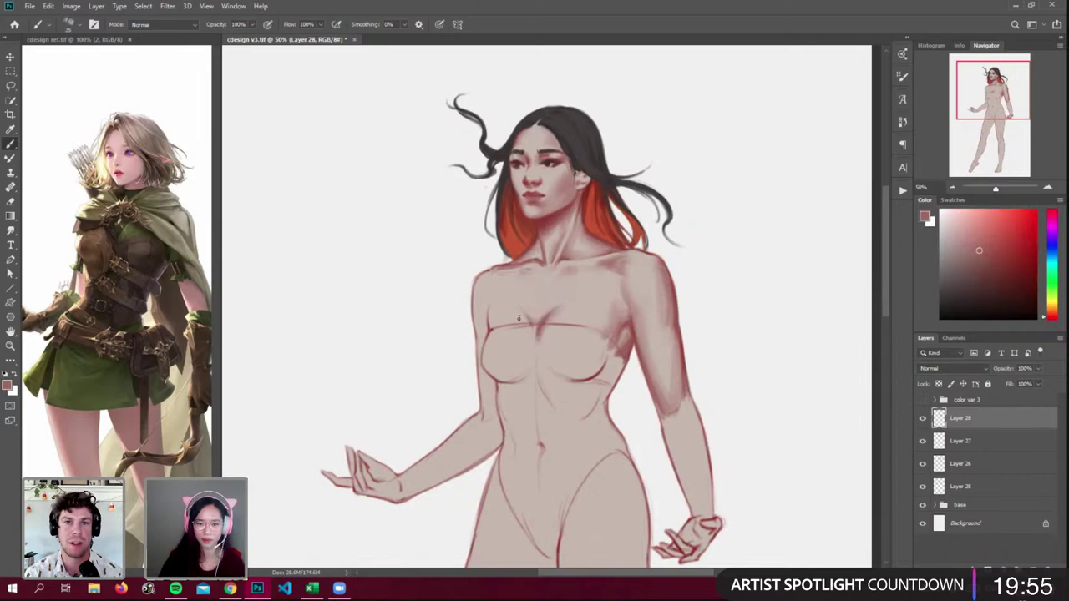
{"action": "left_click", "coordinate": [519, 306], "text": "alt"}
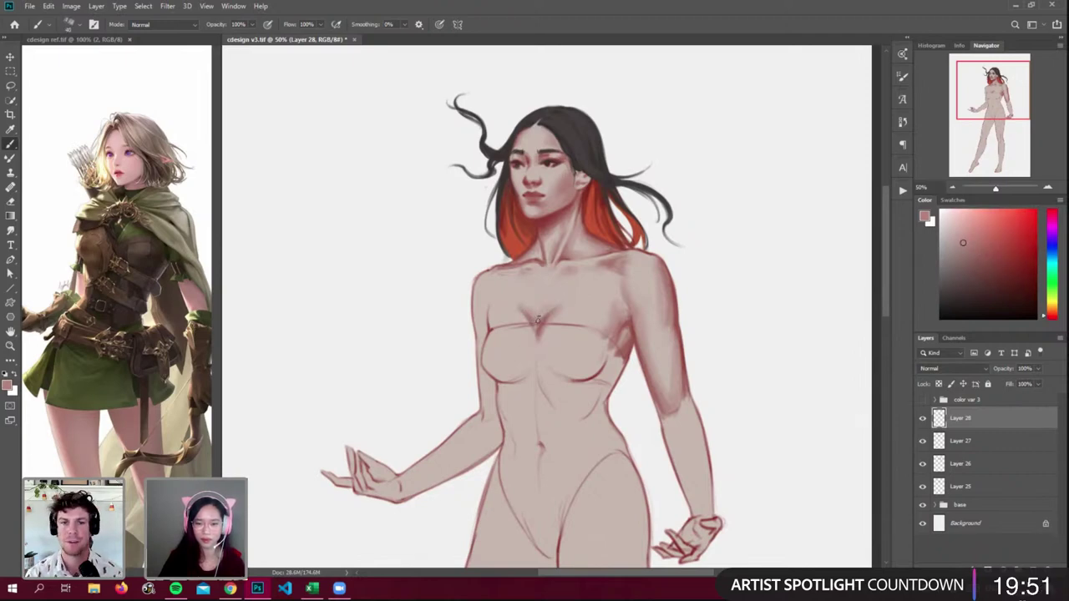
{"action": "left_click", "coordinate": [575, 298], "text": "alt"}
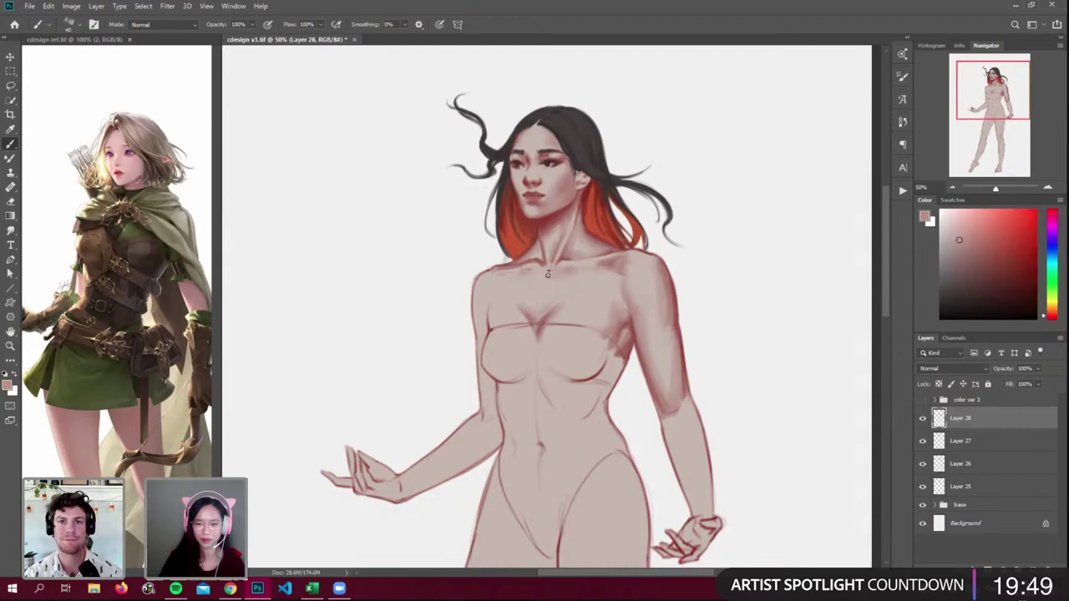
- Tint the upper chest between the collarbones and cleavage with sampled muted pink, blending with a larger brush
{"action": "left_click", "coordinate": [541, 308], "text": "alt"}
{"action": "mouse_move", "coordinate": [529, 277]}
{"action": "left_mouse_down"}
{"action": "mouse_move", "coordinate": [564, 279]}
{"action": "mouse_move", "coordinate": [537, 296]}
{"action": "left_mouse_up"}
{"action": "left_click", "coordinate": [563, 309], "text": "alt"}
{"action": "key", "text": "bracketright"}
{"action": "key", "text": "bracketright"}
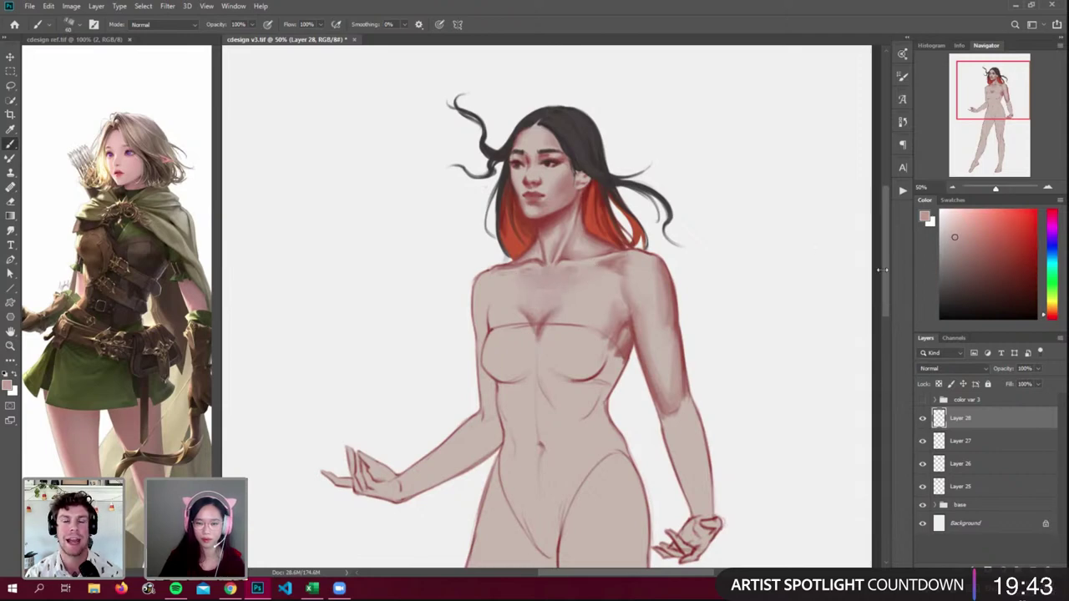
- Darken the outer contour of the extended arm's shoulder with sampled dark red and soften it inward with sampled pink
{"action": "scroll", "coordinate": [882, 307], "scroll_direction": "down", "scroll_amount": 3}
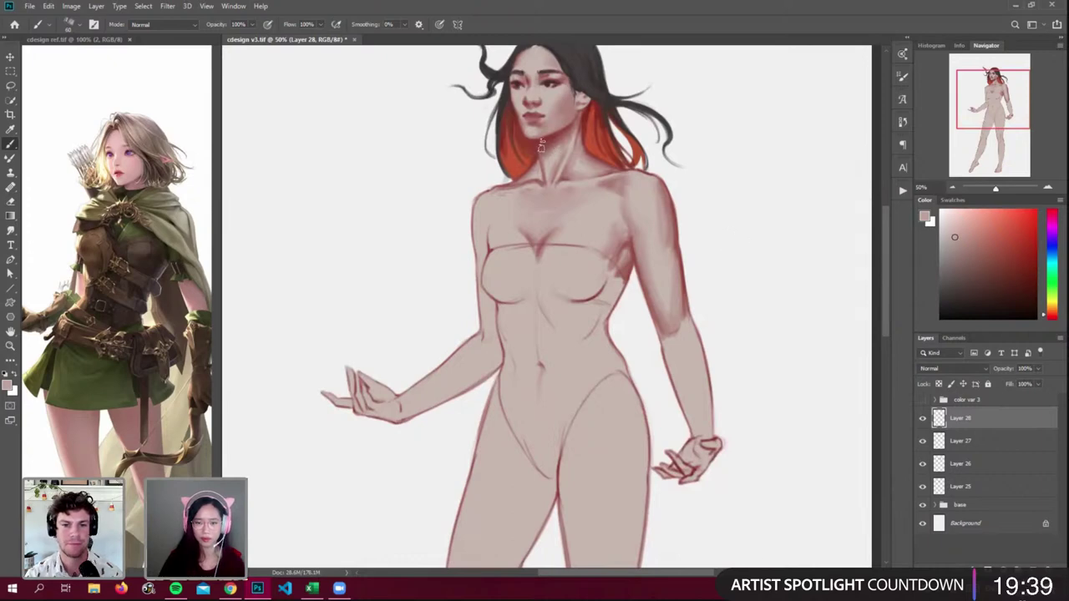
{"action": "left_click", "coordinate": [539, 173], "text": "alt"}
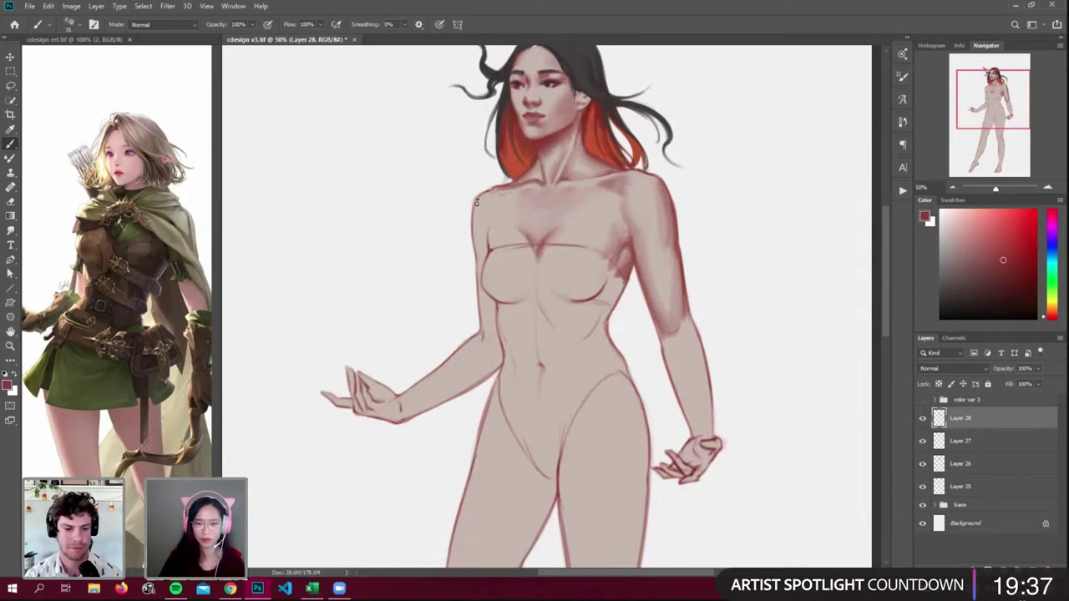
{"action": "left_click_drag", "start_coordinate": [476, 202], "coordinate": [478, 251]}
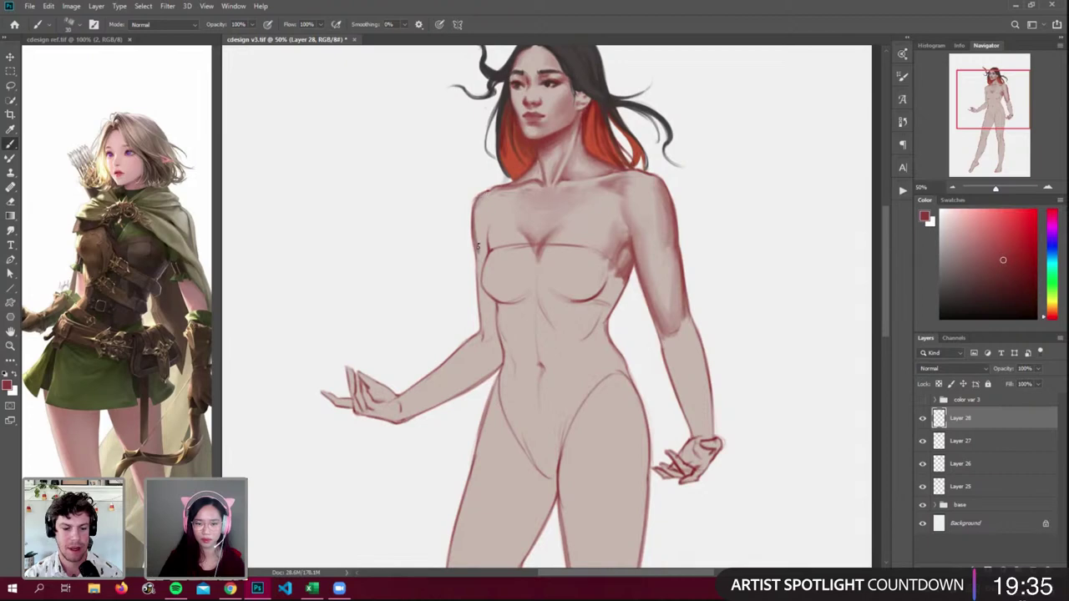
{"action": "left_click_drag", "start_coordinate": [476, 209], "coordinate": [481, 254]}
{"action": "left_click", "coordinate": [482, 244], "text": "alt"}
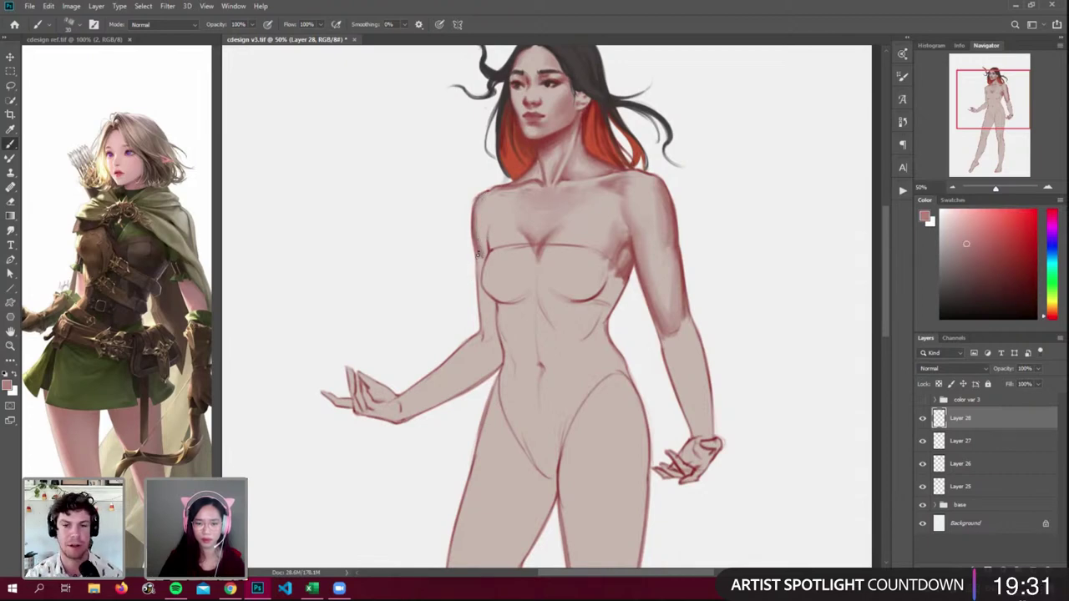
{"action": "left_click", "coordinate": [495, 244], "text": "alt"}
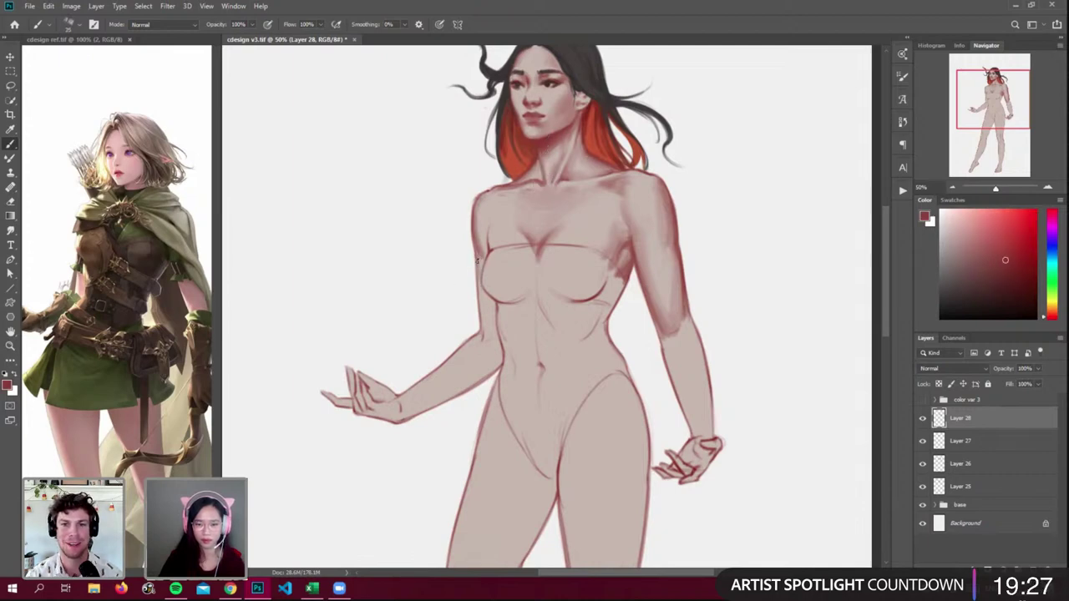
- Shade the extended arm's outer upper-arm edge down to the elbow with dark red, using a larger brush
{"action": "left_click_drag", "start_coordinate": [479, 284], "coordinate": [485, 332]}
{"action": "key", "text": "bracketright"}
{"action": "key", "text": "bracketright"}
{"action": "key", "text": "bracketright"}
{"action": "left_click_drag", "start_coordinate": [481, 275], "coordinate": [485, 340]}
{"action": "key", "text": "bracketleft"}
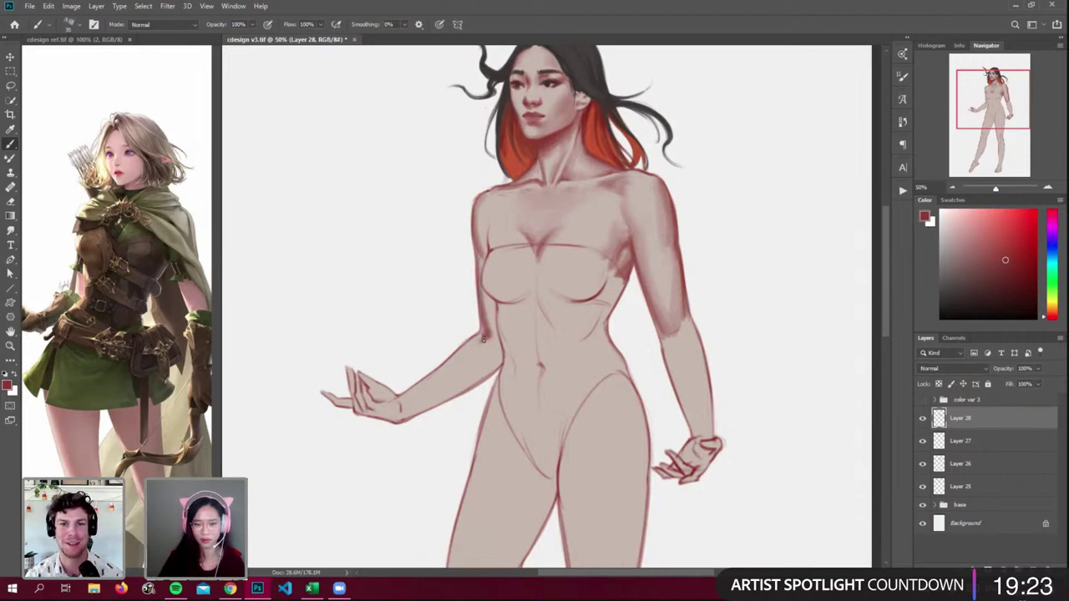
{"action": "left_click", "coordinate": [482, 336], "text": "alt"}
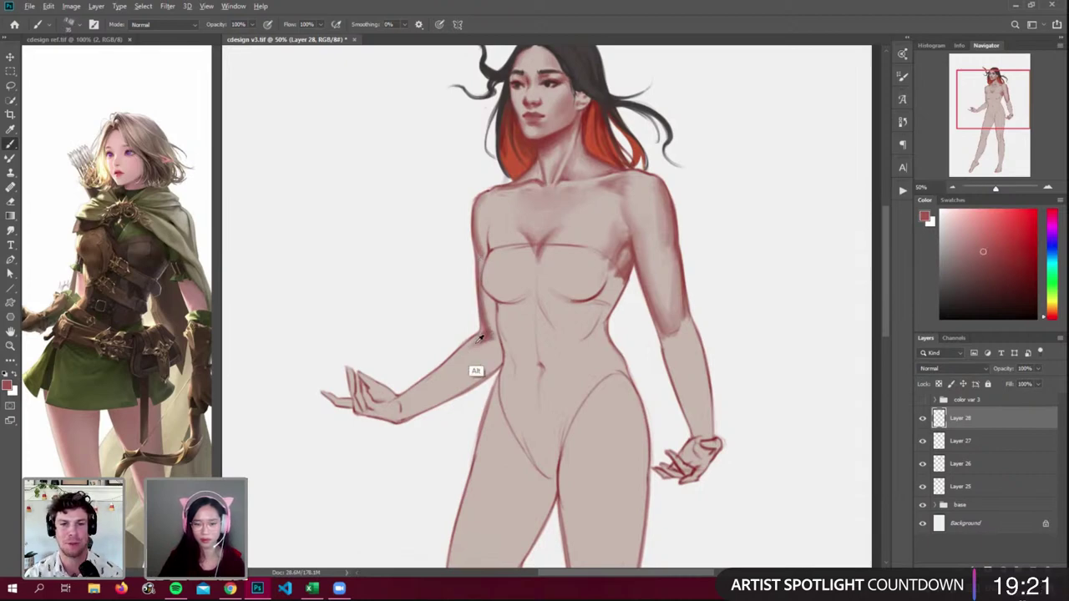
- Shade the upper edge of the extended forearm from elbow to wrist with sampled pink skin tone and muted red
{"action": "left_click", "coordinate": [499, 340], "text": "alt"}
{"action": "left_click_drag", "start_coordinate": [492, 345], "coordinate": [431, 379]}
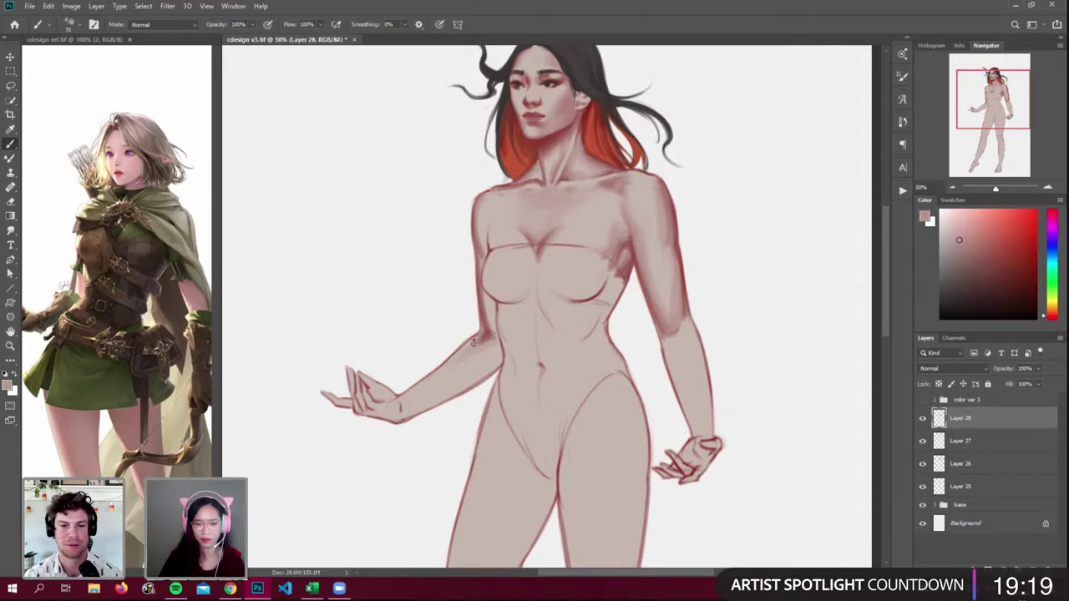
{"action": "left_click", "coordinate": [477, 334], "text": "alt"}
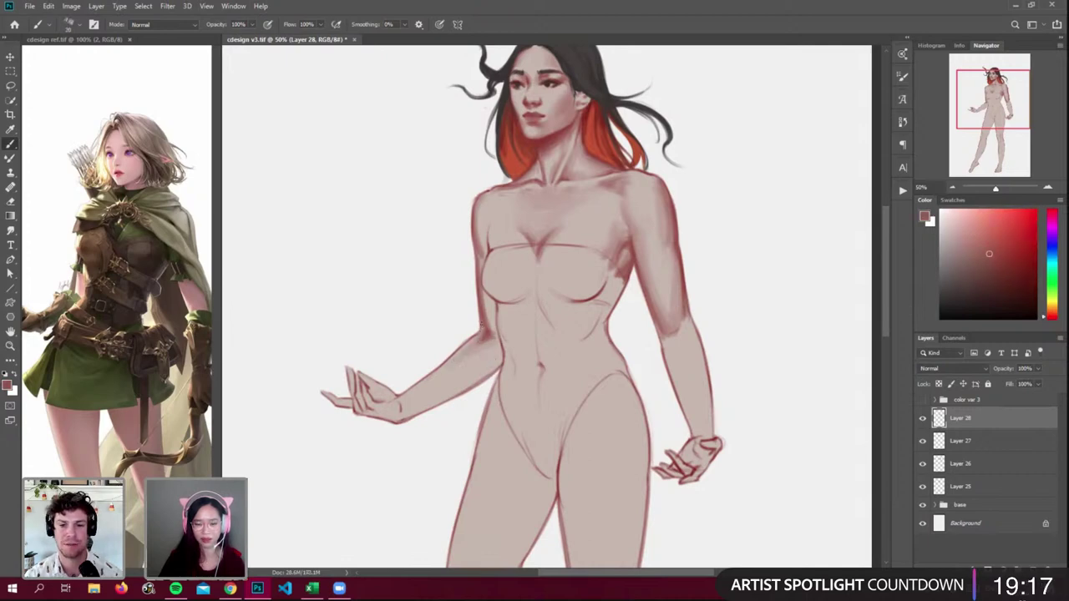
{"action": "left_click_drag", "start_coordinate": [460, 351], "coordinate": [402, 397]}
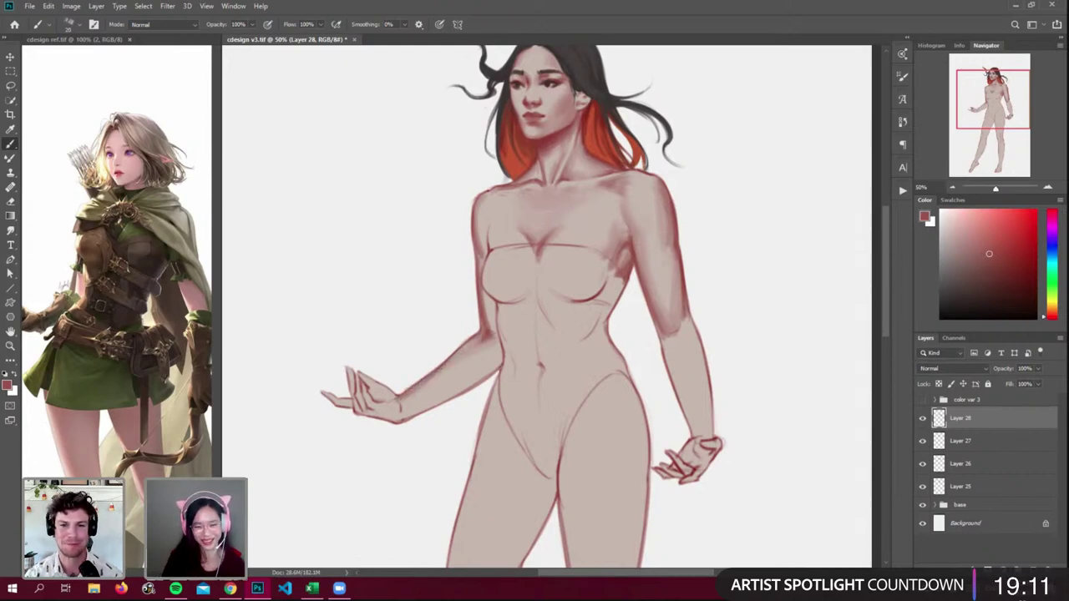
- Shade the underside of the extended forearm with sampled muted reds and a larger brush, blending toward the wrist with lighter skin tones
{"action": "left_click_drag", "start_coordinate": [499, 365], "coordinate": [409, 415]}
{"action": "left_click", "coordinate": [485, 406], "text": "alt"}
{"action": "key", "text": "]"}
{"action": "key", "text": "]"}
{"action": "key", "text": "]"}
{"action": "left_click_drag", "start_coordinate": [501, 360], "coordinate": [420, 405]}
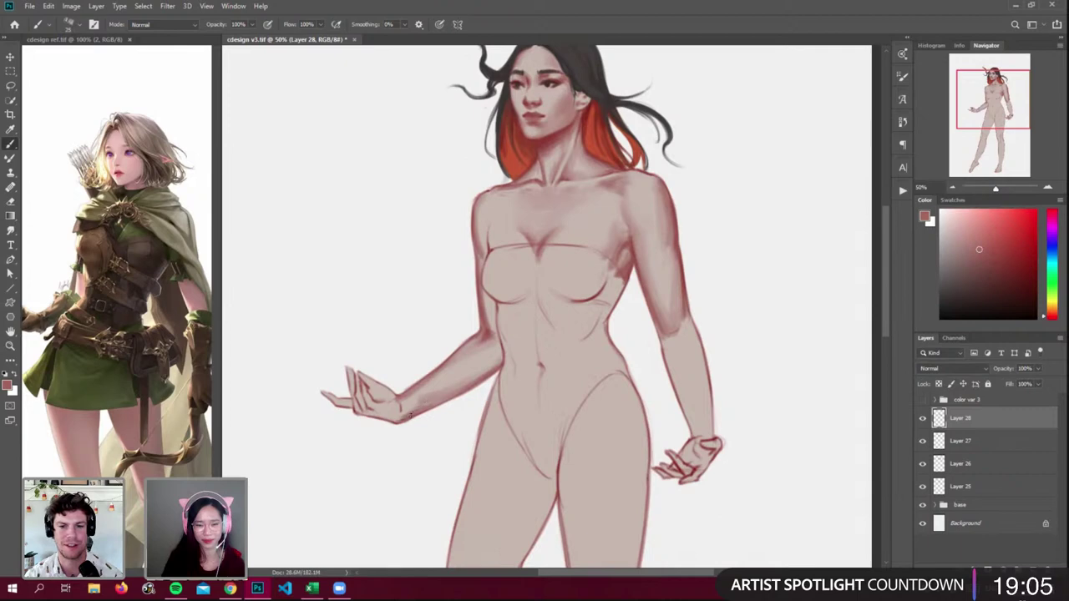
{"action": "left_click", "coordinate": [452, 418], "text": "alt"}
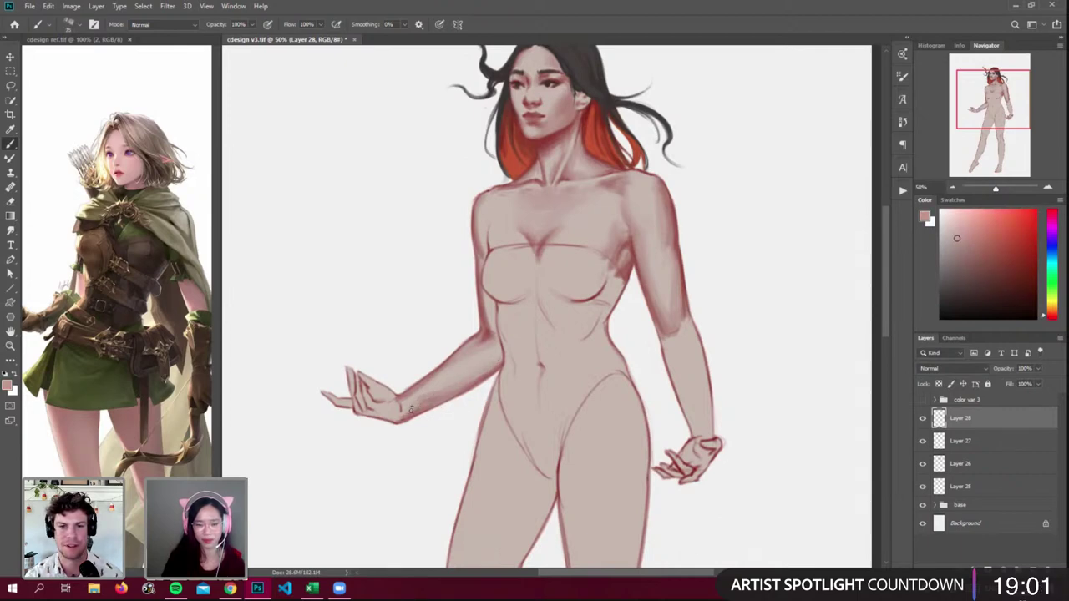
{"action": "left_click", "coordinate": [437, 387], "text": "alt"}
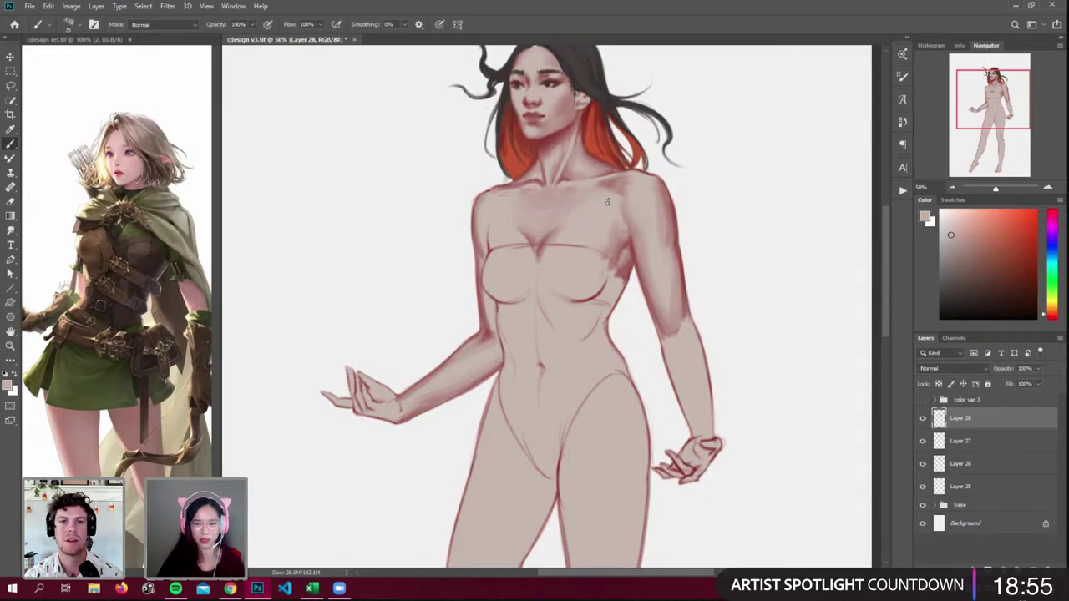
- Smooth the shading where the collarbone meets the lowered arm's shoulder using sampled skin tones and muted pink
{"action": "left_click", "coordinate": [634, 180], "text": "alt"}
{"action": "left_click", "coordinate": [631, 183], "text": "alt"}
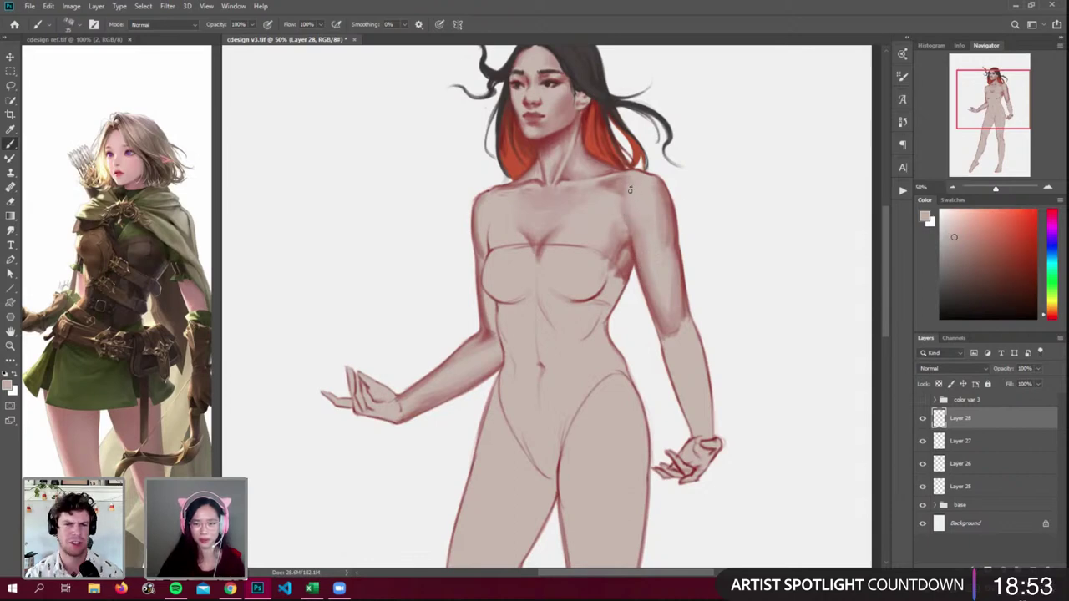
{"action": "left_click", "coordinate": [615, 211], "text": "alt"}
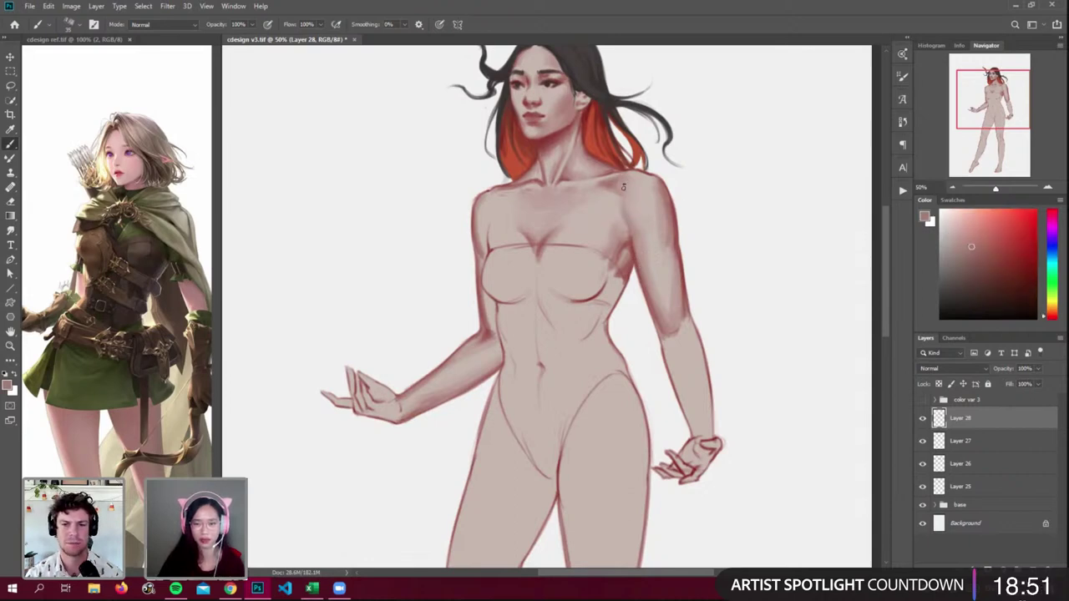
{"action": "left_click", "coordinate": [642, 208], "text": "alt"}
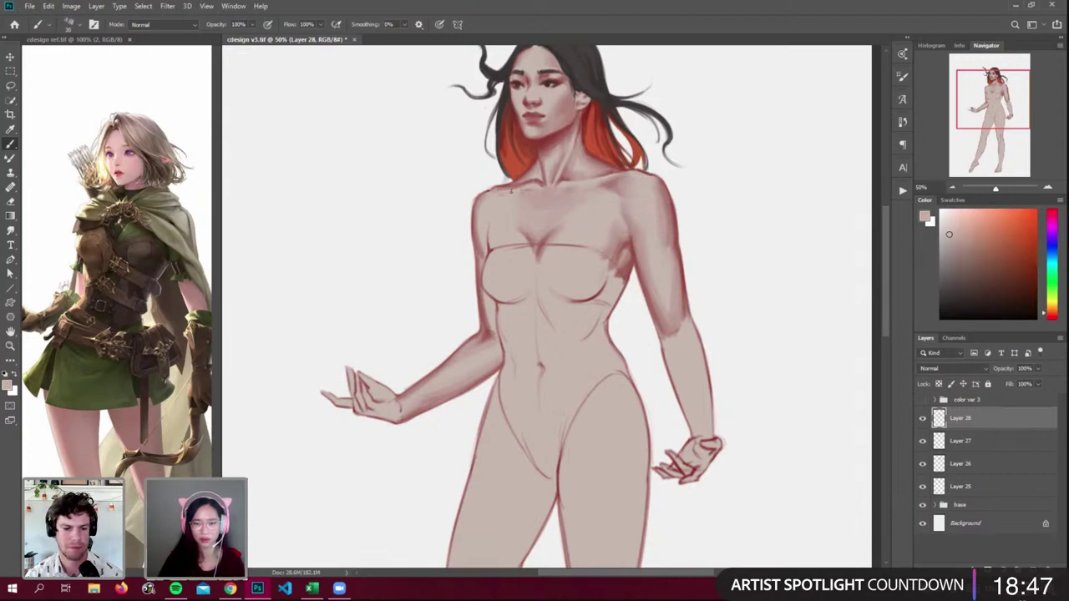
- Deepen the shadow under the collarbone on the extended arm's side with sampled reds, blending with a larger brush and muted pink
{"action": "left_click", "coordinate": [628, 298], "text": "alt"}
{"action": "key", "text": "["}
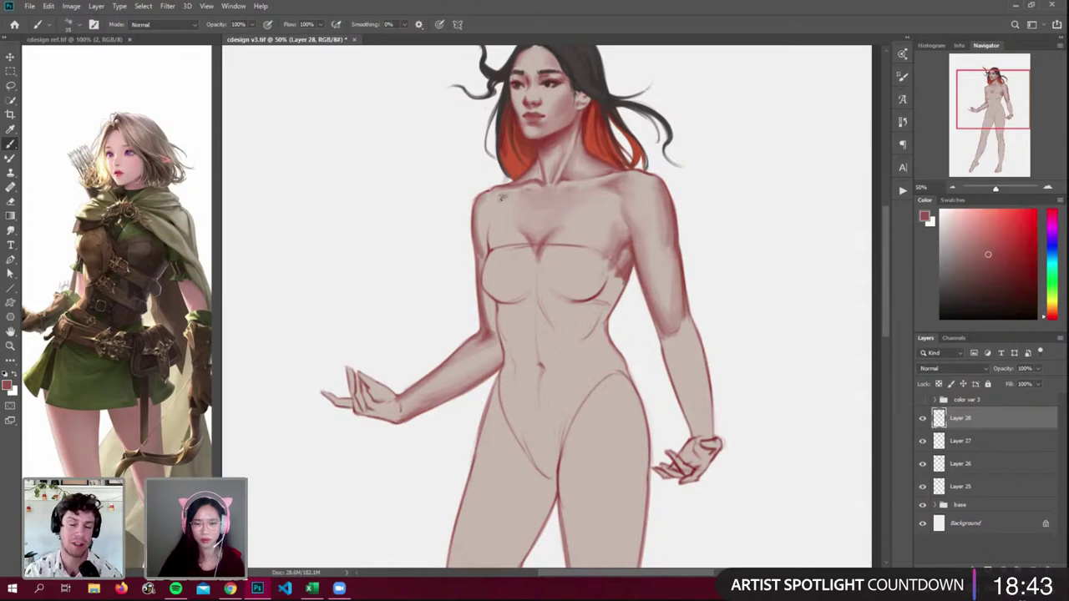
{"action": "left_click", "coordinate": [557, 140], "text": "alt"}
{"action": "key", "text": "]"}
{"action": "key", "text": "]"}
{"action": "key", "text": "]"}
{"action": "key", "text": "]"}
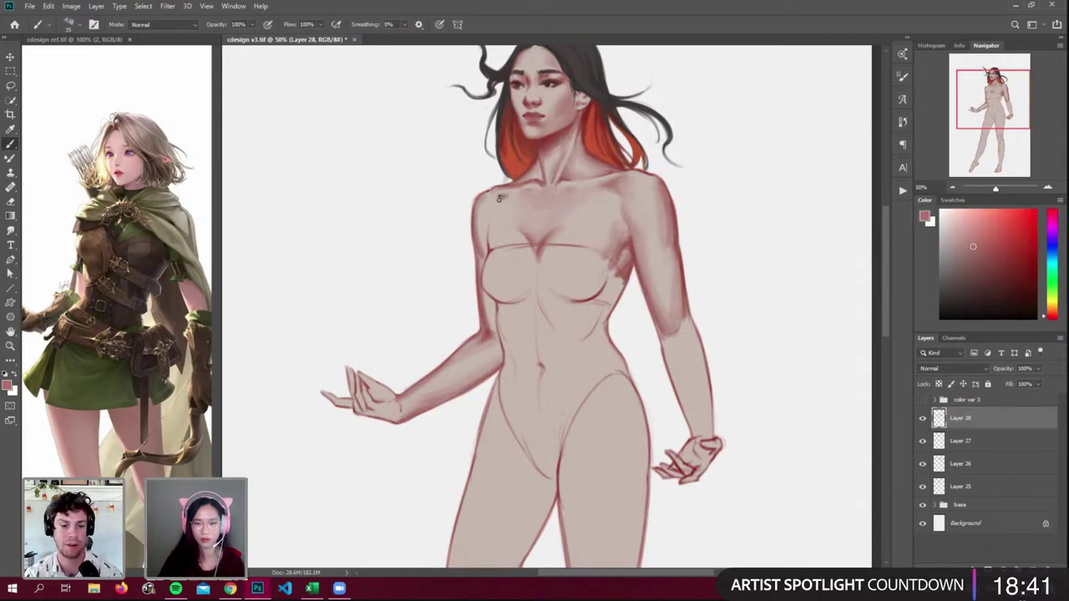
{"action": "left_click", "coordinate": [499, 201], "text": "alt"}
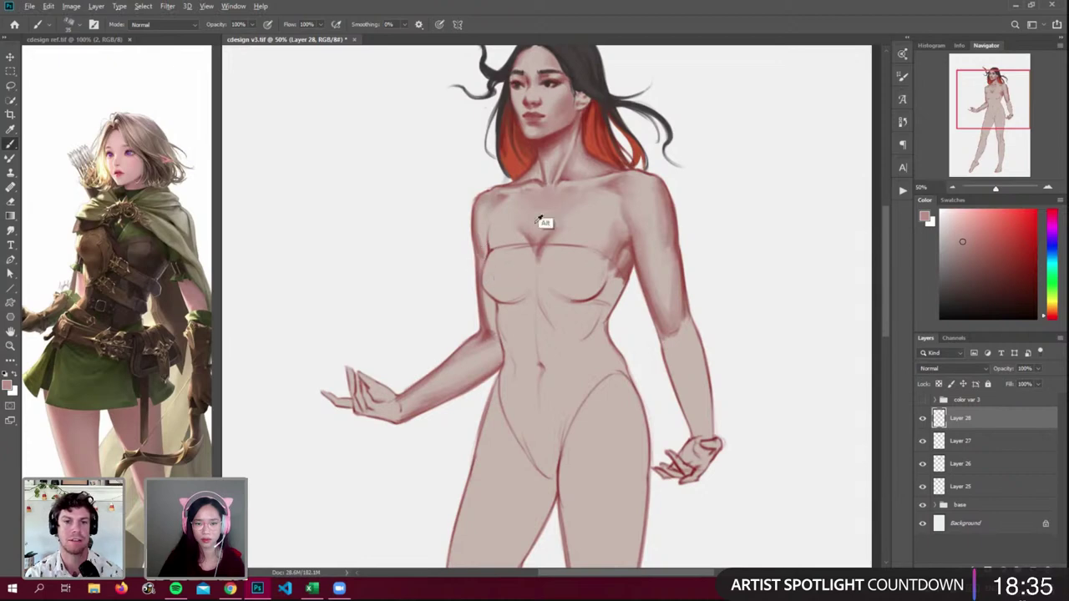
- Refine the shading along the extended arm's shoulder, armpit and upper arm with sampled skin reds, finishing with a slightly larger brush
{"action": "left_click", "coordinate": [545, 170], "text": "alt"}
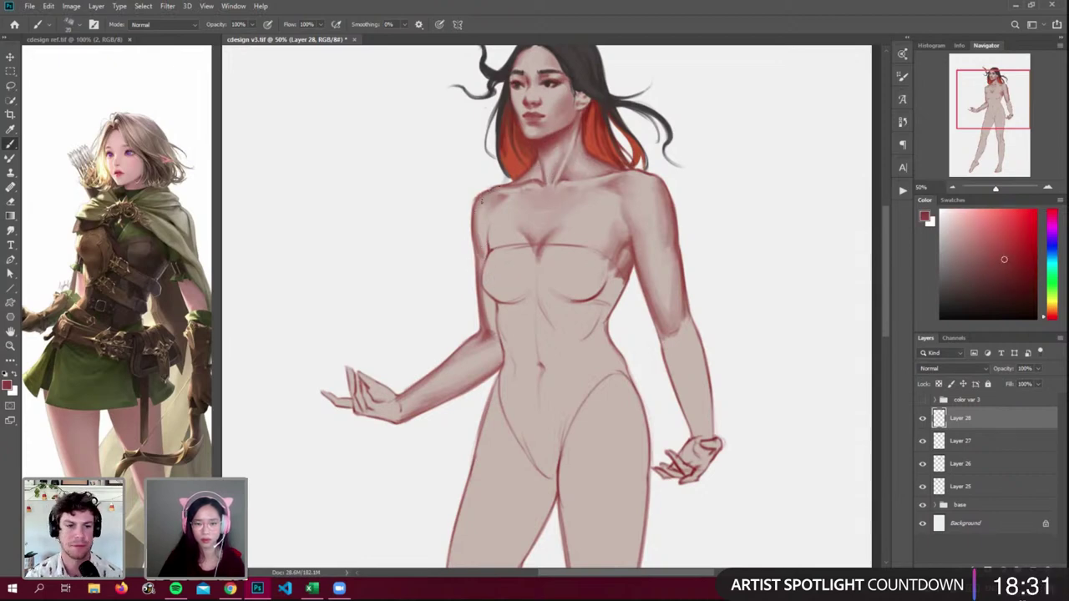
{"action": "left_click", "coordinate": [477, 227], "text": "alt"}
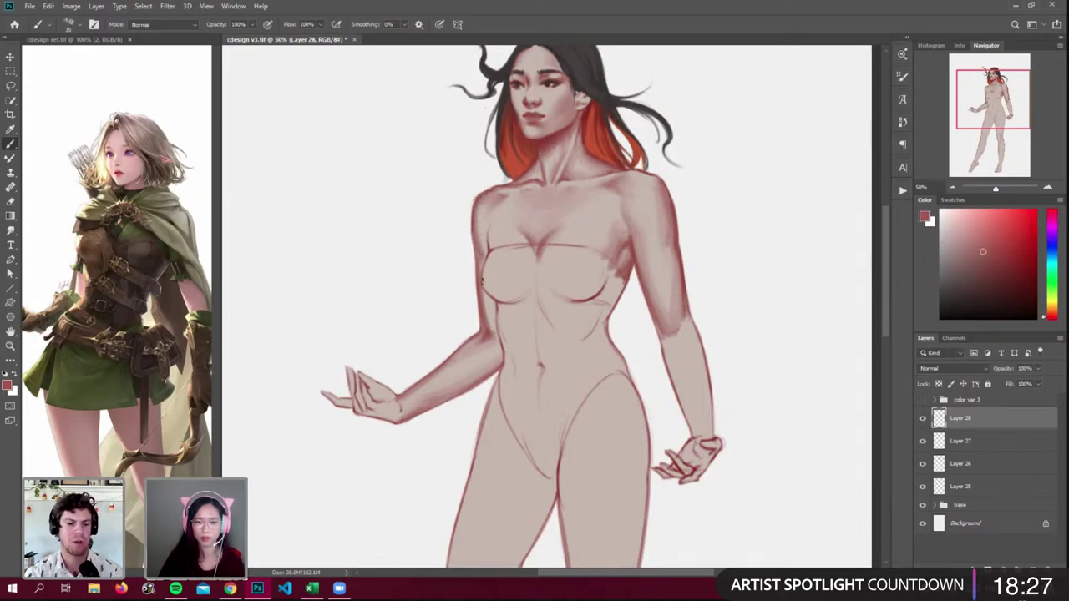
{"action": "left_click", "coordinate": [507, 180], "text": "alt"}
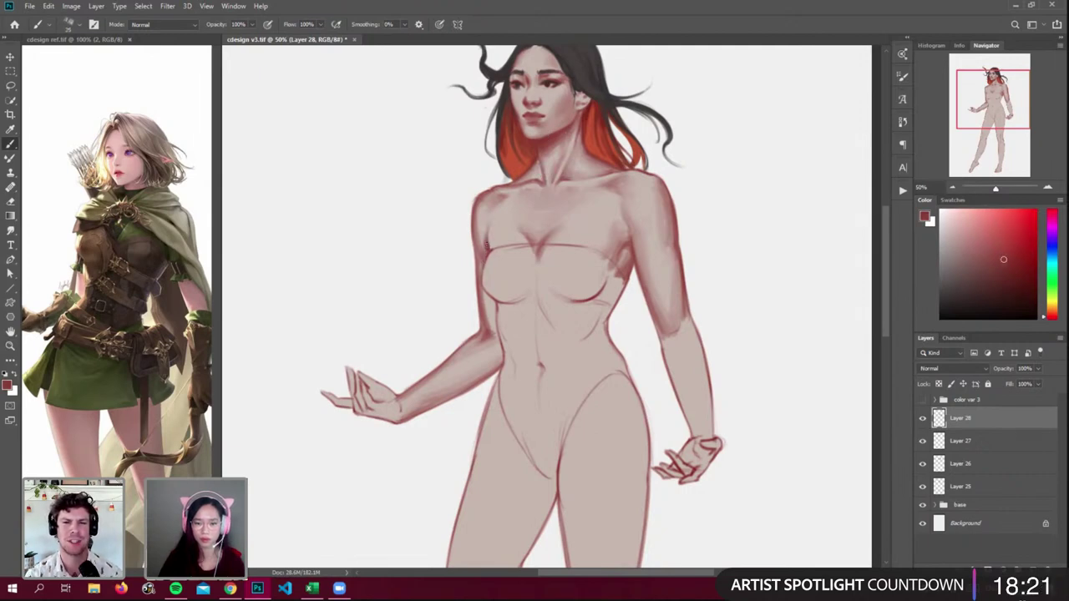
{"action": "key", "text": "bracketright"}
{"action": "key", "text": "bracketright"}
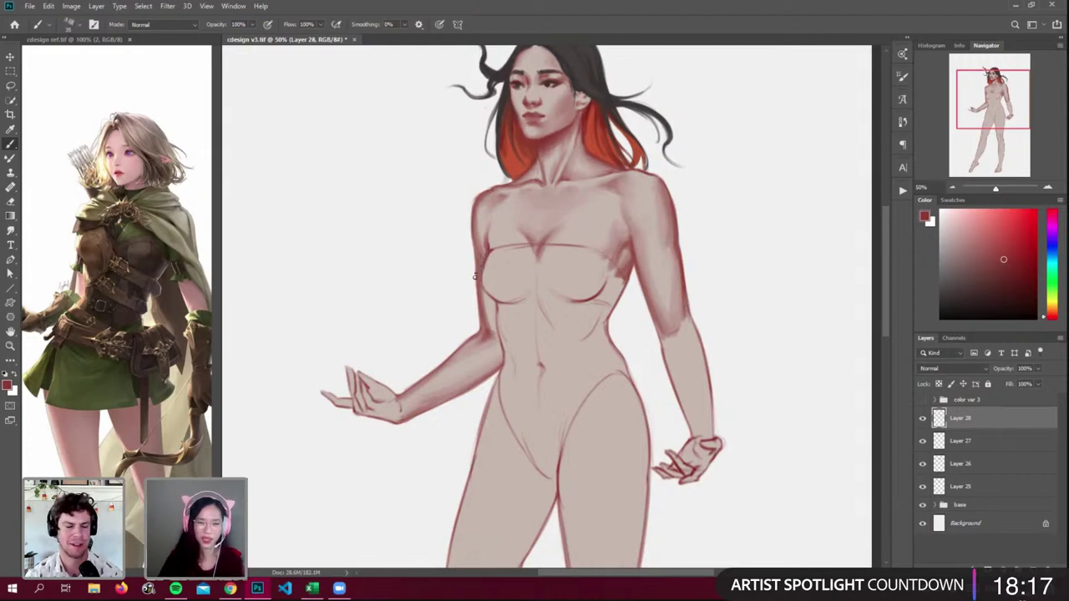
- Check the current Basic Textured brush preset, test it with a large grainy mark beside the figure, and undo the test
{"action": "left_click", "coordinate": [78, 24]}
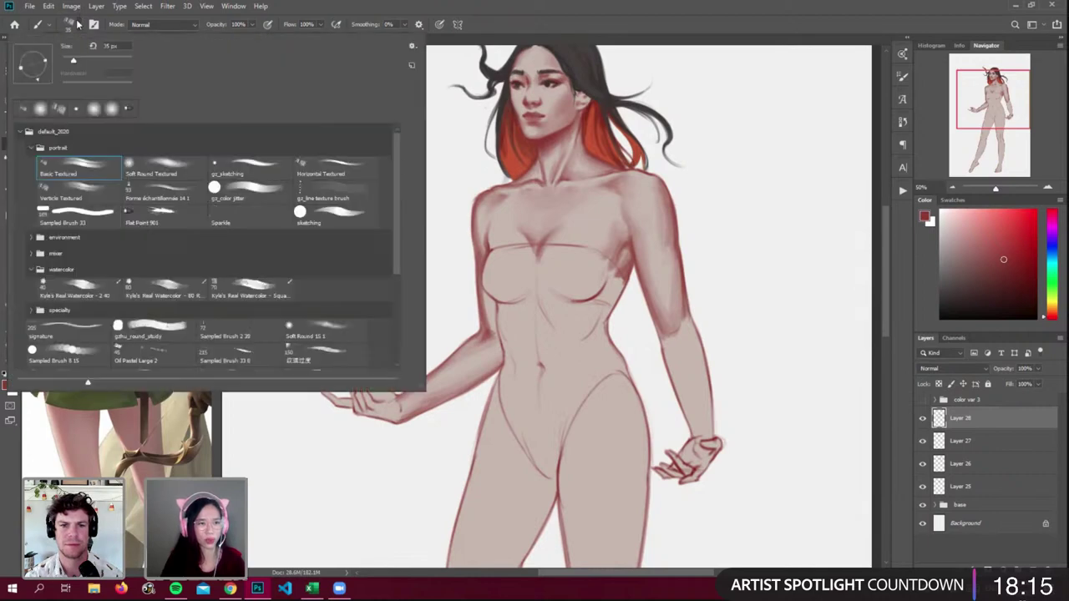
{"action": "left_click", "coordinate": [77, 24]}
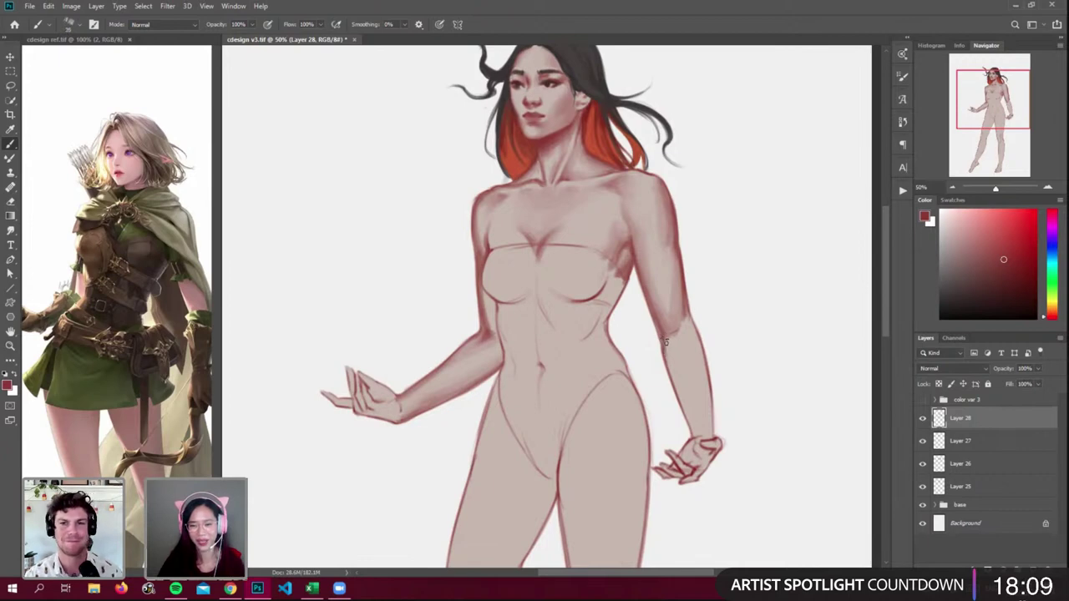
{"action": "mouse_move", "coordinate": [354, 223]}
{"action": "left_mouse_down"}
{"action": "mouse_move", "coordinate": [368, 201]}
{"action": "mouse_move", "coordinate": [324, 185]}
{"action": "left_mouse_up"}
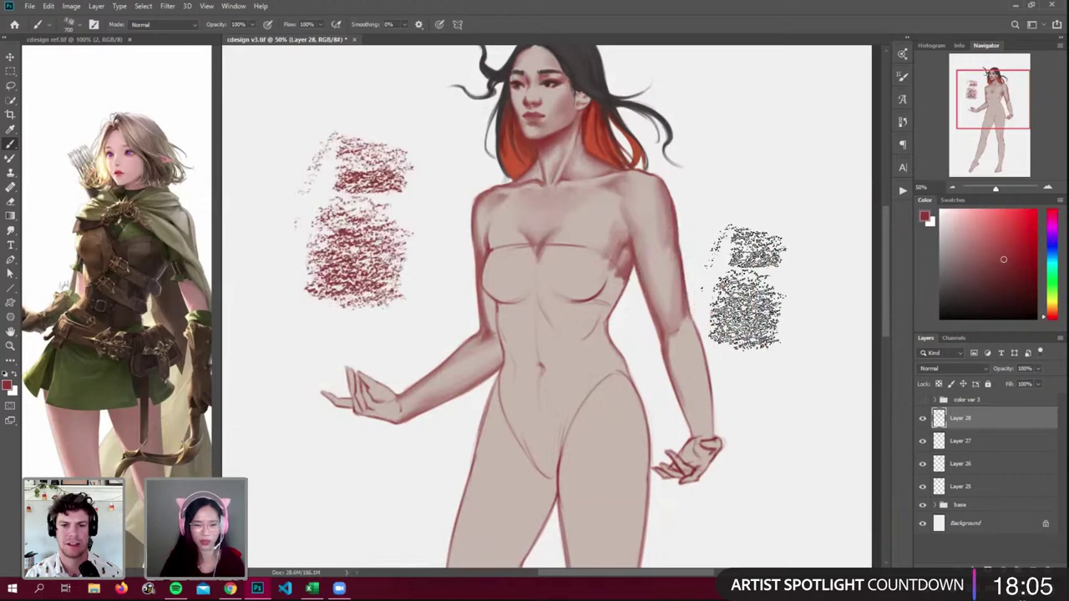
{"action": "key", "text": "ctrl+z"}
{"action": "key", "text": "ctrl+z"}
{"action": "key", "text": "ctrl+z"}
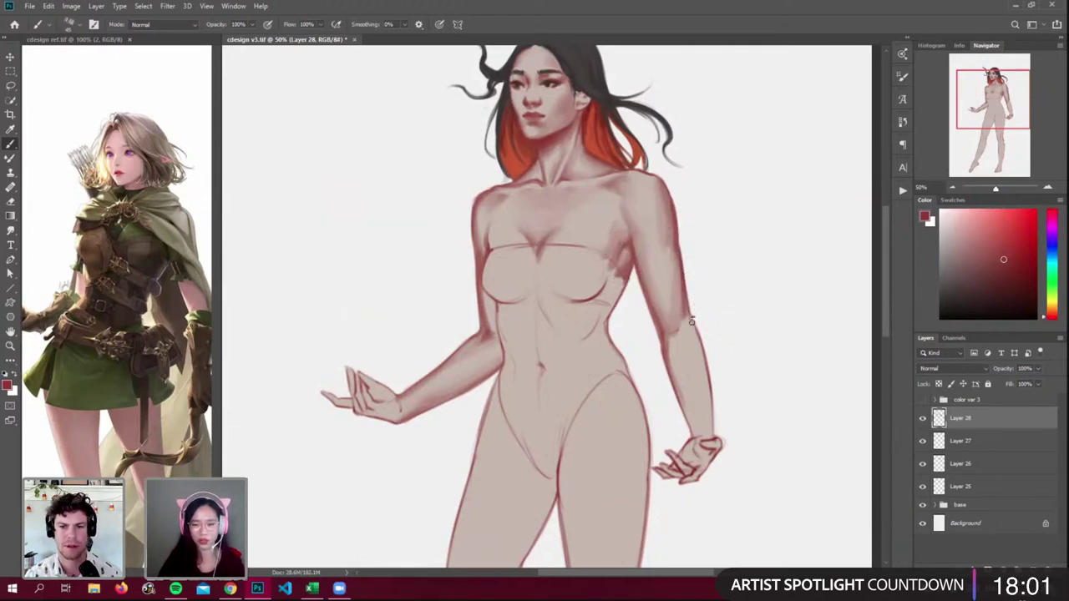
- Shade the outer edge of the lowered forearm from elbow to wrist with a dark red sampled from the chest
{"action": "key", "text": "alt"}
{"action": "left_click", "coordinate": [493, 245], "text": "alt"}
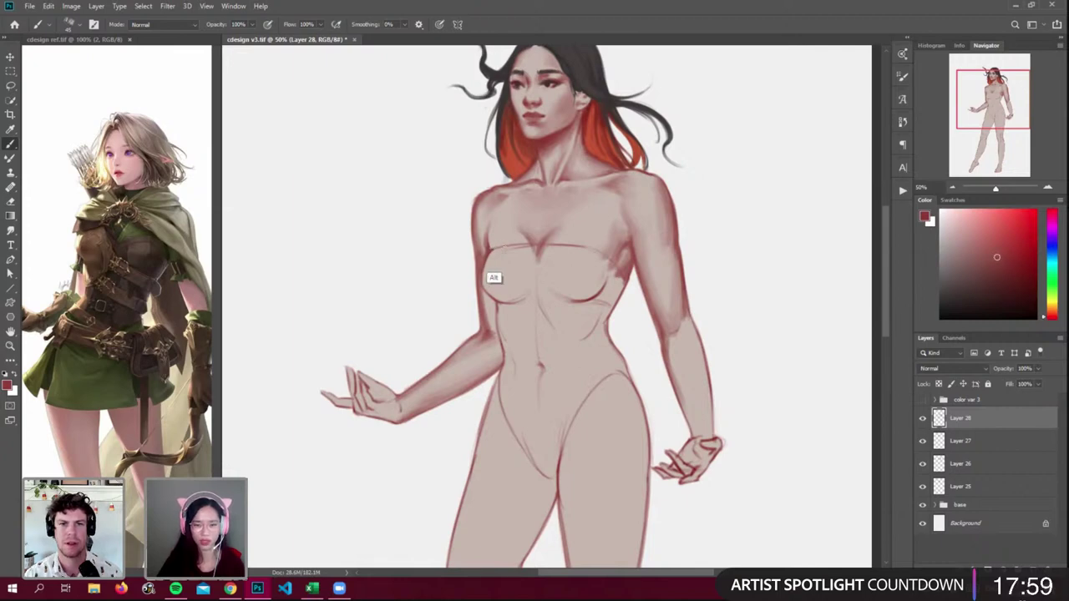
{"action": "left_click_drag", "start_coordinate": [688, 322], "coordinate": [713, 430]}
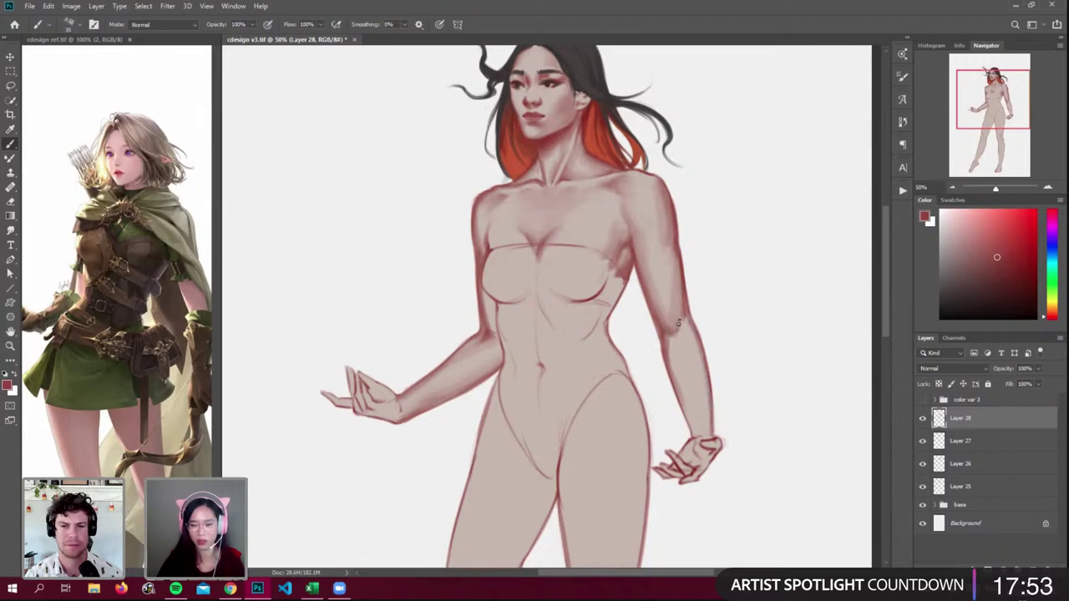
- Try faint and solid stamps of the greatly enlarged brush on the blank background beside the lowered arm, and undo both marks
{"action": "key", "text": "]"}
{"action": "key", "text": "]"}
{"action": "key", "text": "]"}
{"action": "key", "text": "]"}
{"action": "key", "text": "]"}
{"action": "key", "text": "]"}
{"action": "key", "text": "]"}
{"action": "key", "text": "]"}
{"action": "key", "text": "]"}
{"action": "key", "text": "]"}
{"action": "key", "text": "]"}
{"action": "key", "text": "]"}
{"action": "key", "text": "]"}
{"action": "key", "text": "]"}
{"action": "left_click", "coordinate": [759, 184]}
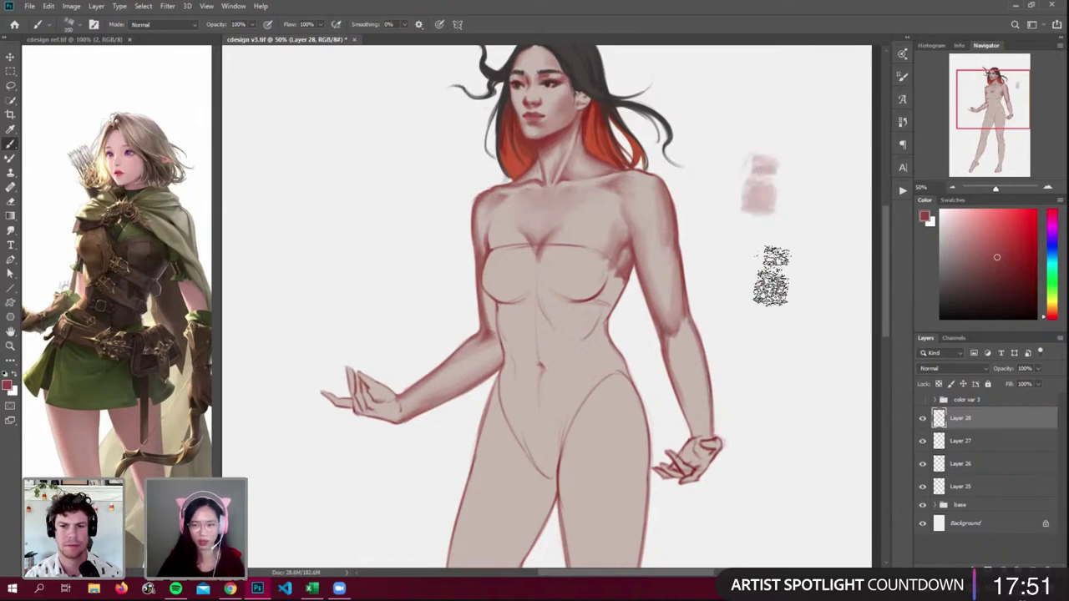
{"action": "left_click_drag", "start_coordinate": [759, 267], "coordinate": [760, 271]}
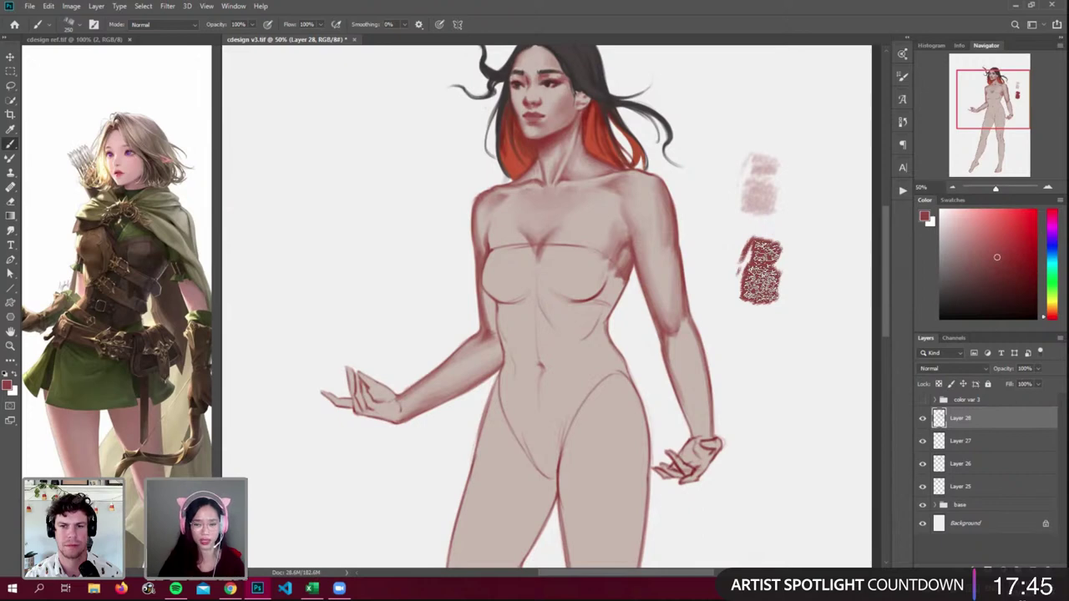
{"action": "key", "text": "ctrl+z"}
{"action": "key", "text": "ctrl+z"}
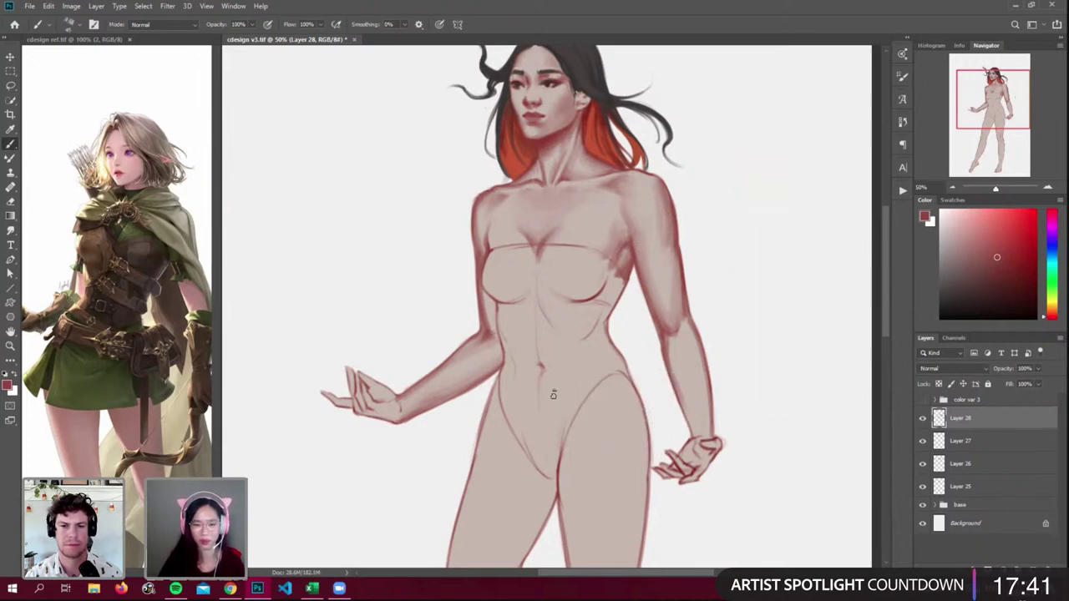
- Shade the extended arm's elbow and the lower edge of its hand with a smaller brush and the sampled red
{"action": "key", "text": "["}
{"action": "left_click_drag", "start_coordinate": [481, 336], "coordinate": [451, 358]}
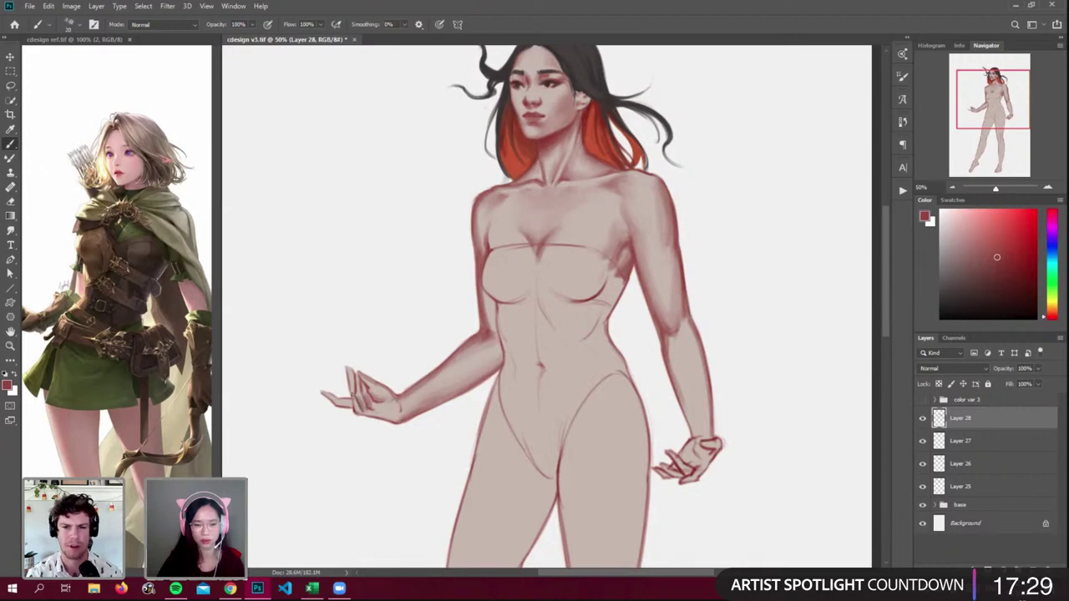
{"action": "left_click_drag", "start_coordinate": [337, 401], "coordinate": [394, 421]}
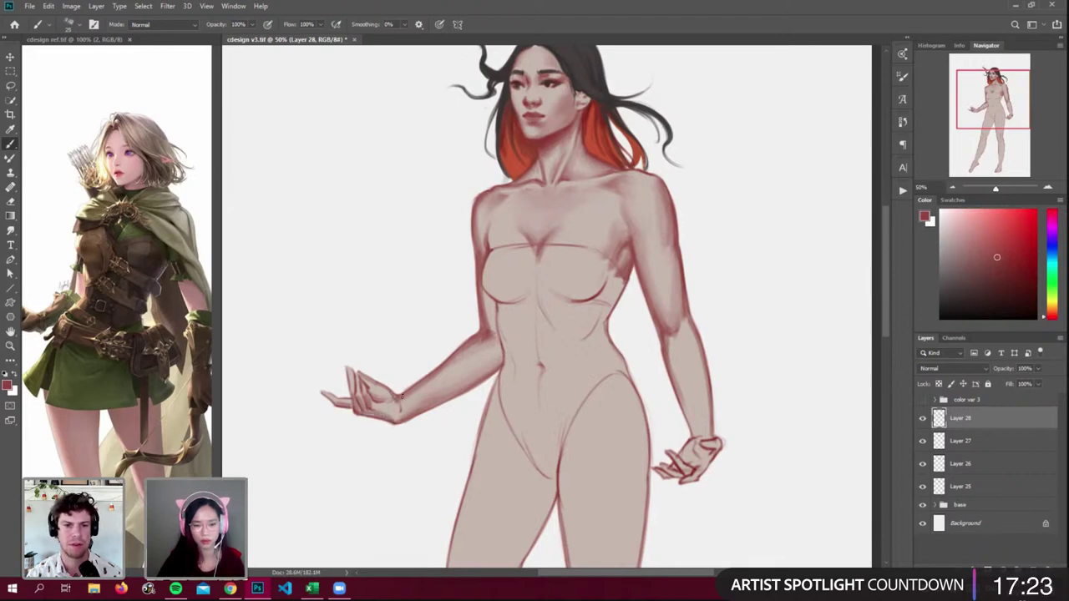
- Shade both edges of the lowered forearm down to the wrist, blending the inner elbow with sampled muted skin tones
{"action": "key", "text": "]"}
{"action": "key", "text": "]"}
{"action": "key", "text": "]"}
{"action": "key", "text": "]"}
{"action": "left_click_drag", "start_coordinate": [705, 390], "coordinate": [710, 433]}
{"action": "left_click_drag", "start_coordinate": [703, 372], "coordinate": [710, 428]}
{"action": "key", "text": "["}
{"action": "key", "text": "["}
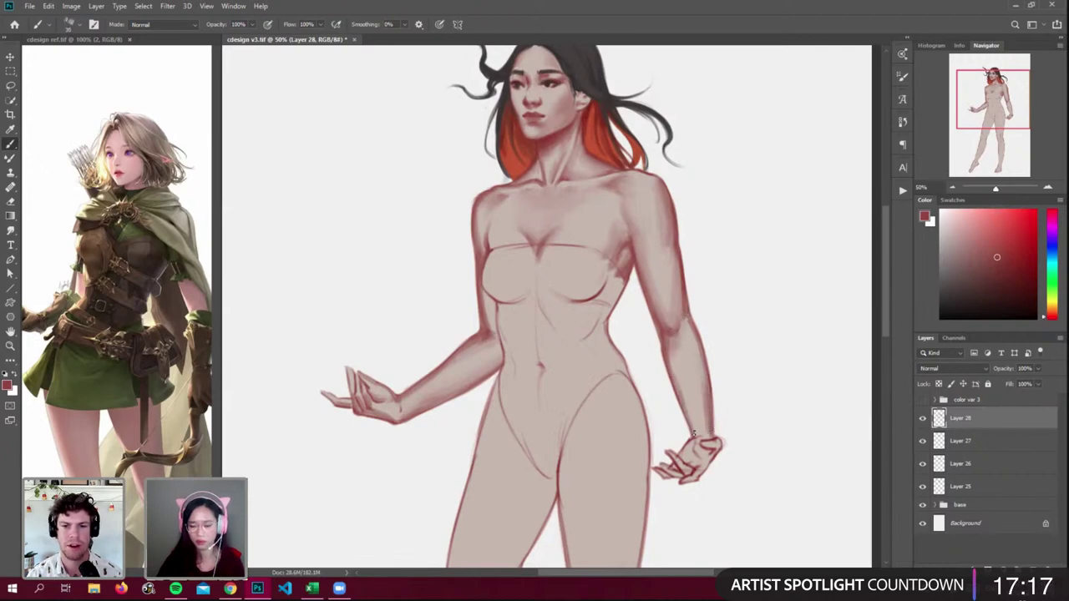
{"action": "left_click_drag", "start_coordinate": [690, 408], "coordinate": [700, 436]}
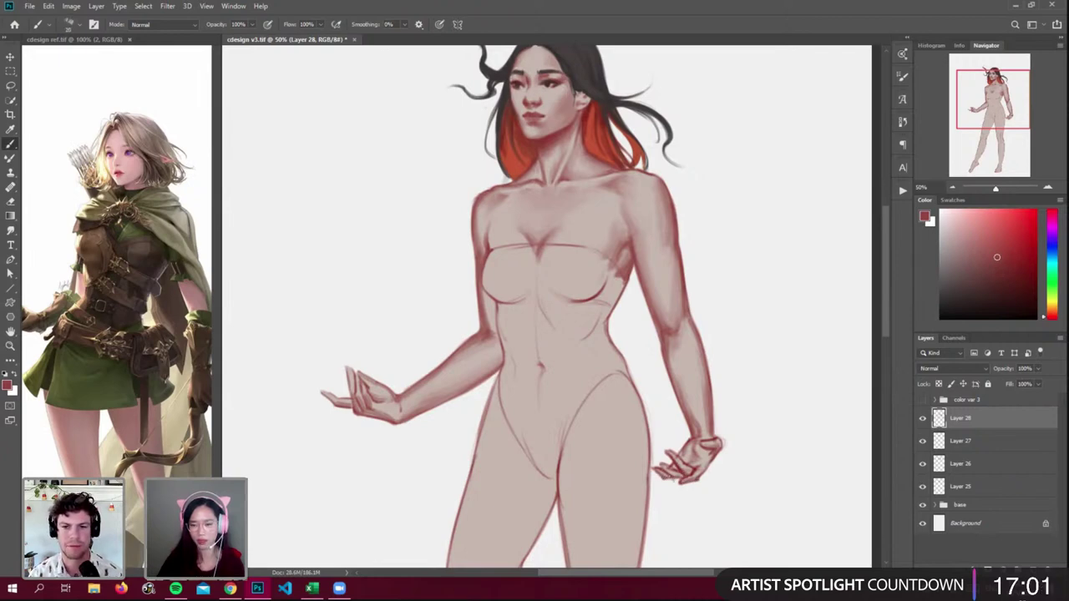
{"action": "left_click", "coordinate": [672, 327], "text": "alt"}
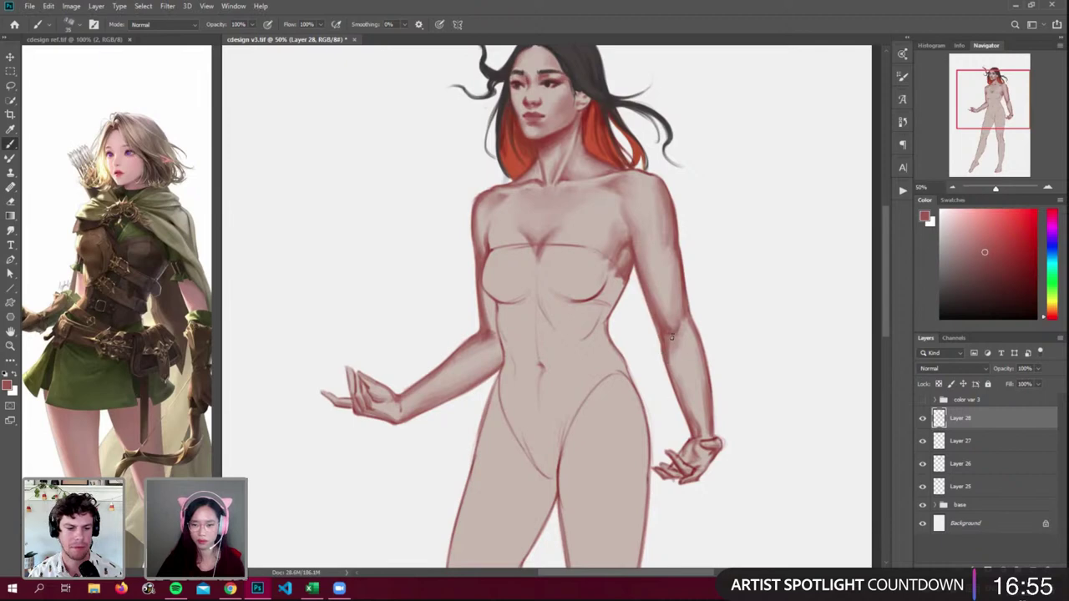
{"action": "left_click", "coordinate": [676, 369], "text": "alt"}
- Compare the bare figure with the costume by showing and hiding the color var 3 group
{"action": "left_click", "coordinate": [922, 400]}
{"action": "scroll", "coordinate": [546, 305], "scroll_direction": "down", "scroll_amount": 5}
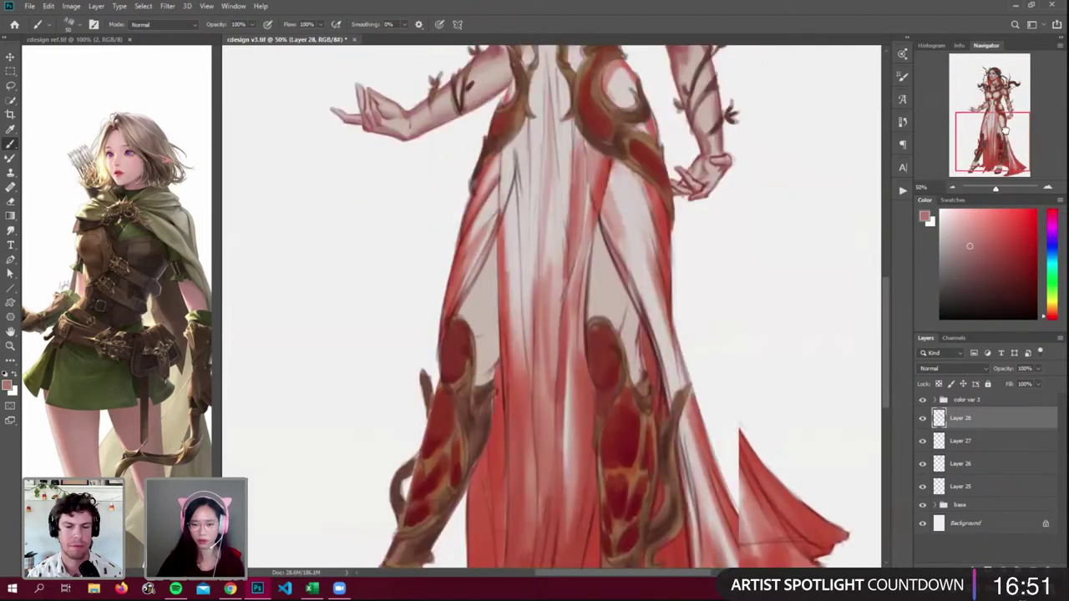
{"action": "scroll", "coordinate": [547, 305], "scroll_direction": "up", "scroll_amount": 2}
{"action": "left_click", "coordinate": [923, 400]}
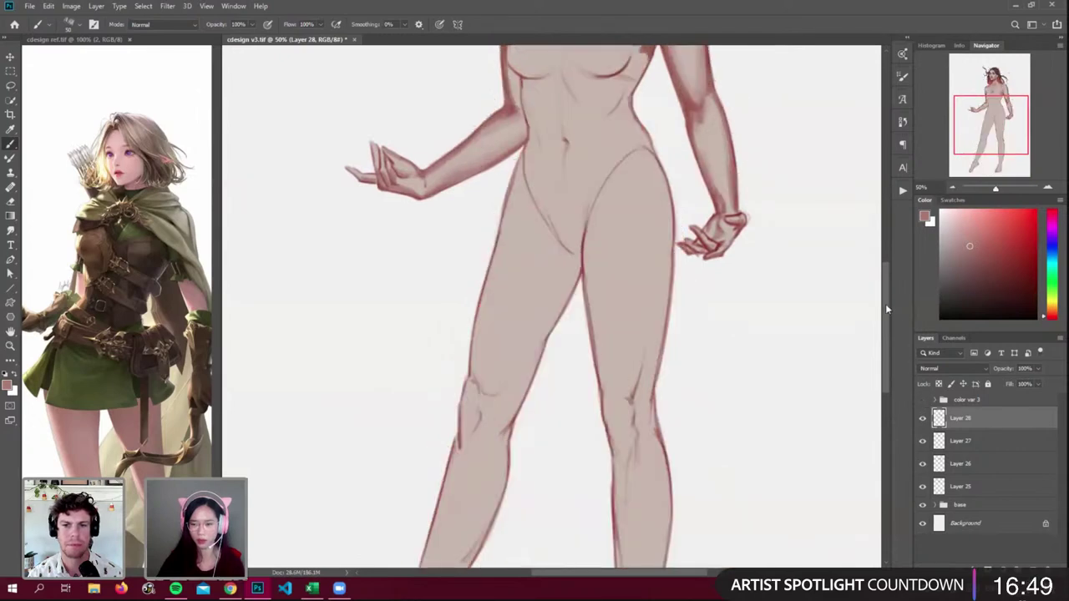
{"action": "scroll", "coordinate": [887, 309], "scroll_direction": "up", "scroll_amount": 5}
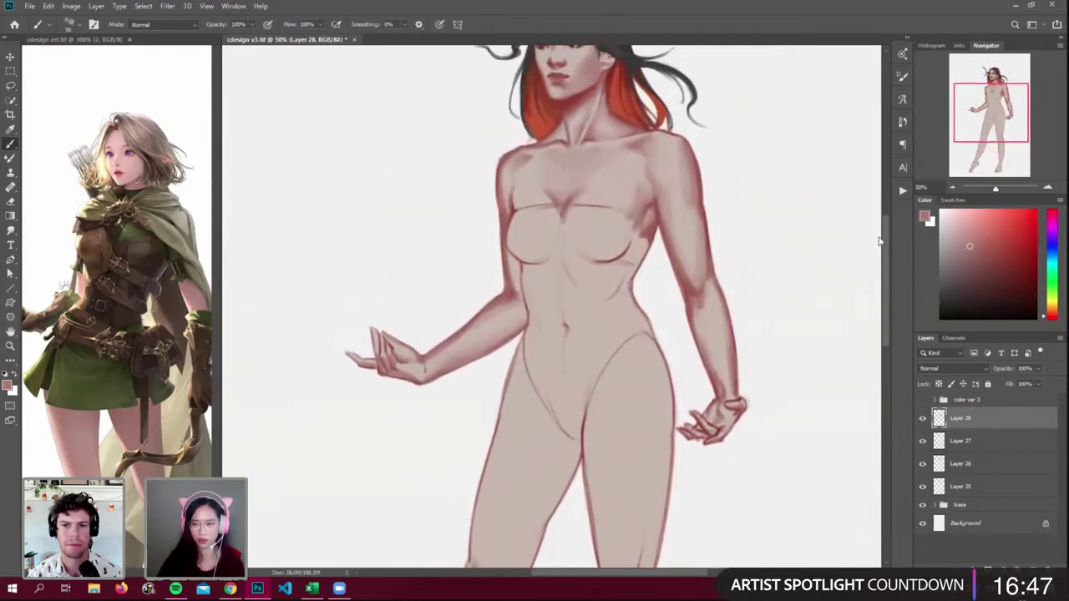
{"action": "scroll", "coordinate": [885, 232], "scroll_direction": "up", "scroll_amount": 4}
- Shade the bent leg's lower inner thigh and knee with a dark red sampled from the chest, checking against the color var 3 group
{"action": "key", "text": "alt"}
{"action": "left_click", "coordinate": [569, 279], "text": "alt"}
{"action": "scroll", "coordinate": [882, 252], "scroll_direction": "down", "scroll_amount": 5}
{"action": "left_click_drag", "start_coordinate": [882, 289], "coordinate": [884, 329]}
{"action": "left_click", "coordinate": [923, 400]}
{"action": "left_click", "coordinate": [923, 402]}
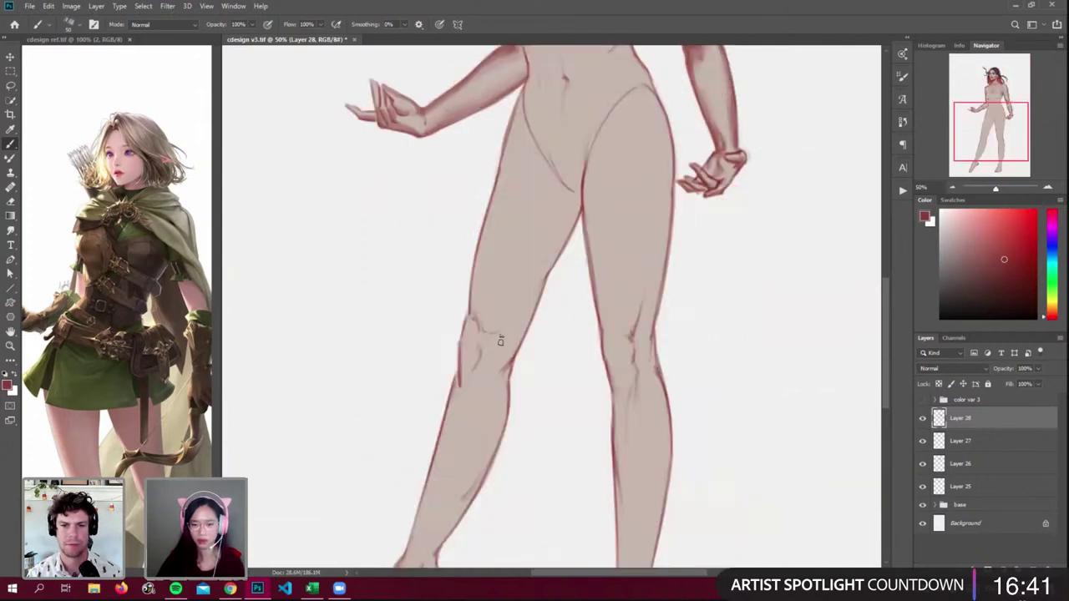
{"action": "left_click_drag", "start_coordinate": [515, 303], "coordinate": [495, 330]}
{"action": "left_click_drag", "start_coordinate": [536, 278], "coordinate": [493, 330]}
{"action": "left_click_drag", "start_coordinate": [540, 284], "coordinate": [517, 359]}
{"action": "left_click_drag", "start_coordinate": [533, 322], "coordinate": [518, 345]}
{"action": "left_click_drag", "start_coordinate": [520, 341], "coordinate": [501, 371]}
- Shade the inner calf of the bent leg below the knee, blending with sampled reds and lighter skin tone
{"action": "mouse_move", "coordinate": [534, 299]}
{"action": "left_mouse_down"}
{"action": "mouse_move", "coordinate": [496, 370]}
{"action": "mouse_move", "coordinate": [505, 354]}
{"action": "mouse_move", "coordinate": [501, 430]}
{"action": "mouse_move", "coordinate": [484, 469]}
{"action": "left_mouse_up"}
{"action": "left_click", "coordinate": [511, 366], "text": "alt"}
{"action": "mouse_move", "coordinate": [496, 385]}
{"action": "left_mouse_down"}
{"action": "mouse_move", "coordinate": [499, 415]}
{"action": "mouse_move", "coordinate": [475, 459]}
{"action": "left_mouse_up"}
{"action": "mouse_move", "coordinate": [497, 421]}
{"action": "left_mouse_down"}
{"action": "mouse_move", "coordinate": [469, 475]}
{"action": "mouse_move", "coordinate": [478, 452]}
{"action": "left_mouse_up"}
{"action": "left_click", "coordinate": [486, 437], "text": "alt"}
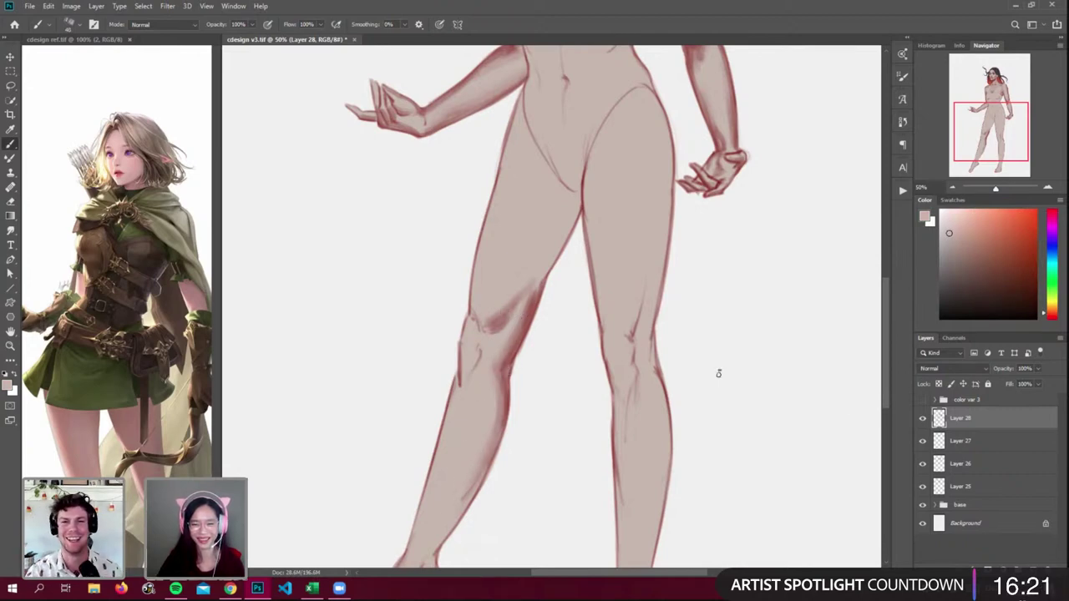
- Toggle the color var 3 group to compare the leg shading with the costume, leaving the costume shown
{"action": "left_click", "coordinate": [924, 401]}
{"action": "left_click", "coordinate": [923, 401]}
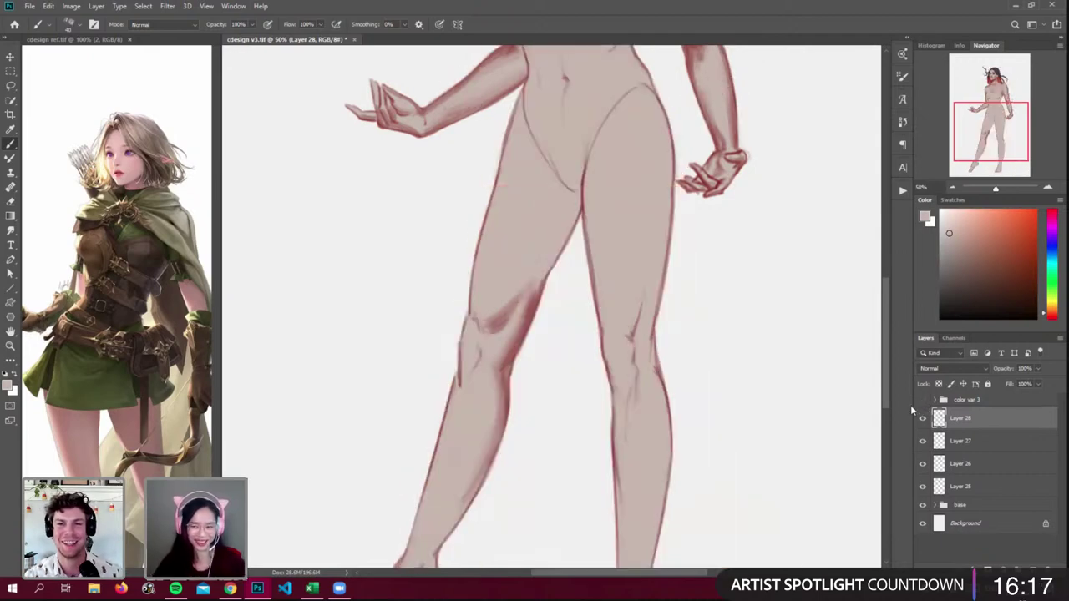
{"action": "left_click", "coordinate": [923, 401]}
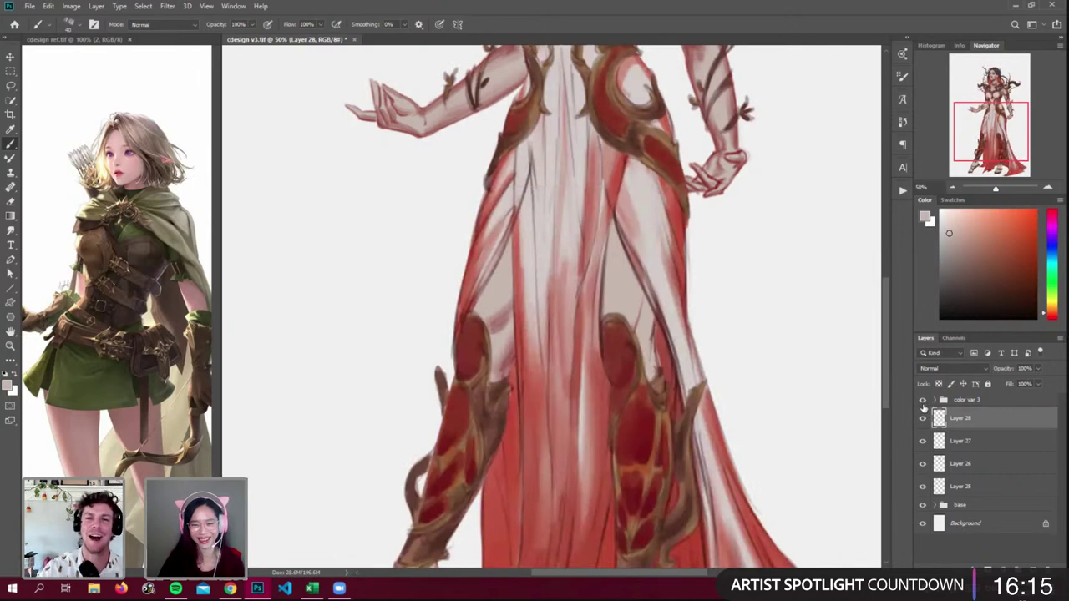
{"action": "left_click", "coordinate": [923, 401]}
{"action": "left_click", "coordinate": [922, 401]}
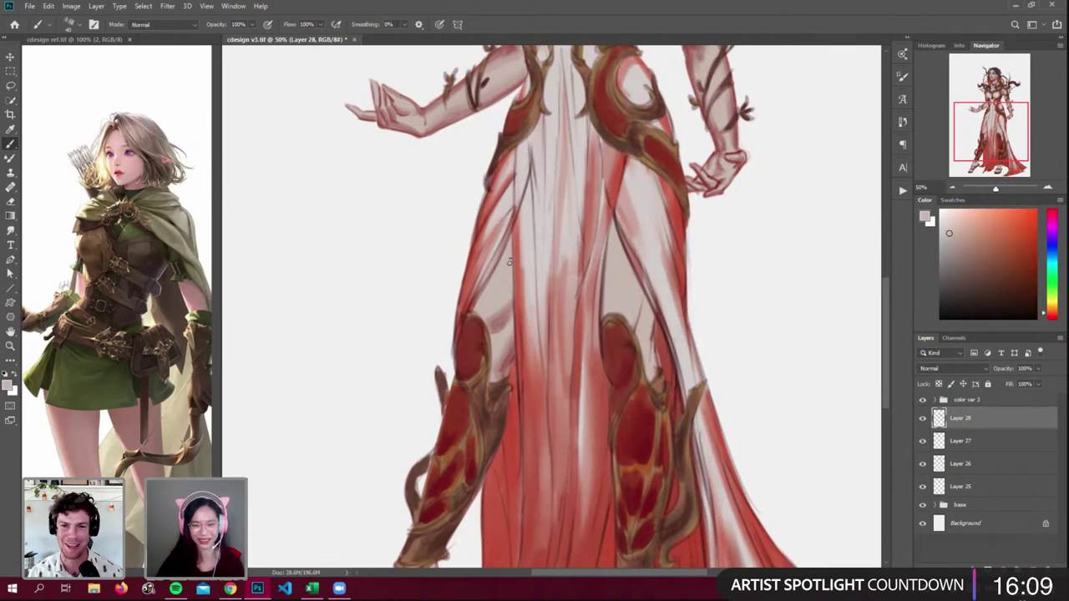
{"action": "left_click", "coordinate": [922, 401]}
{"action": "left_click", "coordinate": [923, 401]}
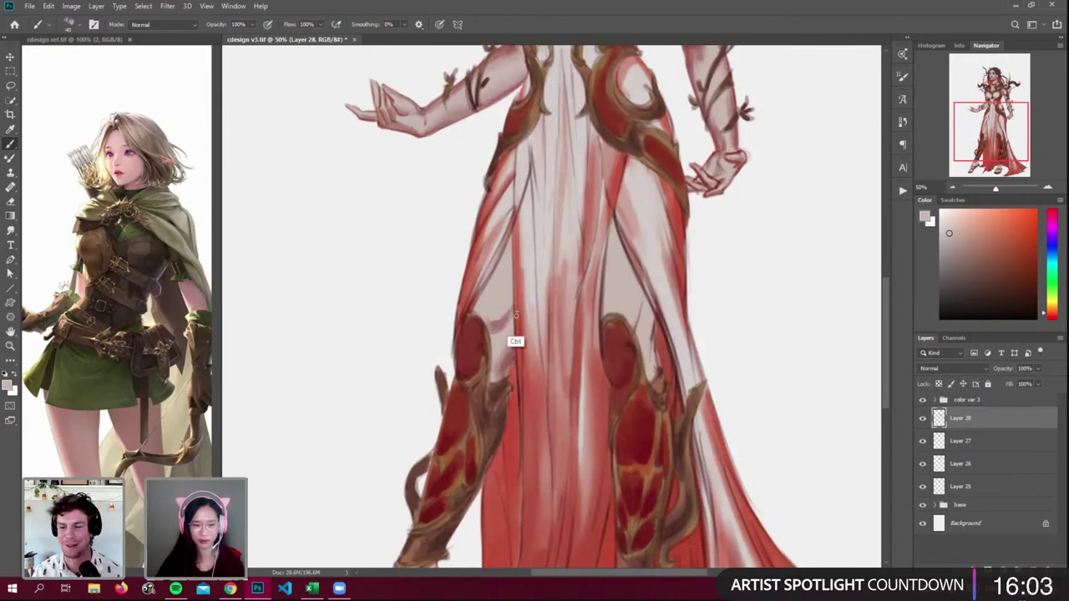
- Paint a cast shadow on the bent leg's thigh inside the skirt opening using sampled muted pink and a larger brush
{"action": "left_click", "coordinate": [509, 285], "text": "alt"}
{"action": "key", "text": "]"}
{"action": "key", "text": "]"}
{"action": "key", "text": "]"}
{"action": "left_click_drag", "start_coordinate": [509, 244], "coordinate": [490, 281]}
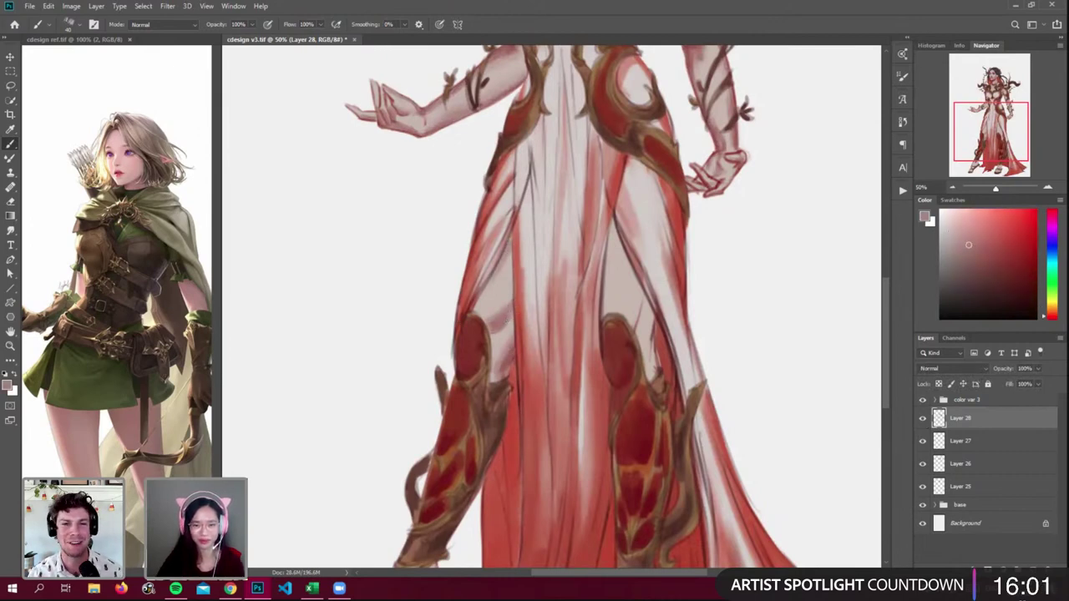
{"action": "left_click_drag", "start_coordinate": [512, 245], "coordinate": [513, 314]}
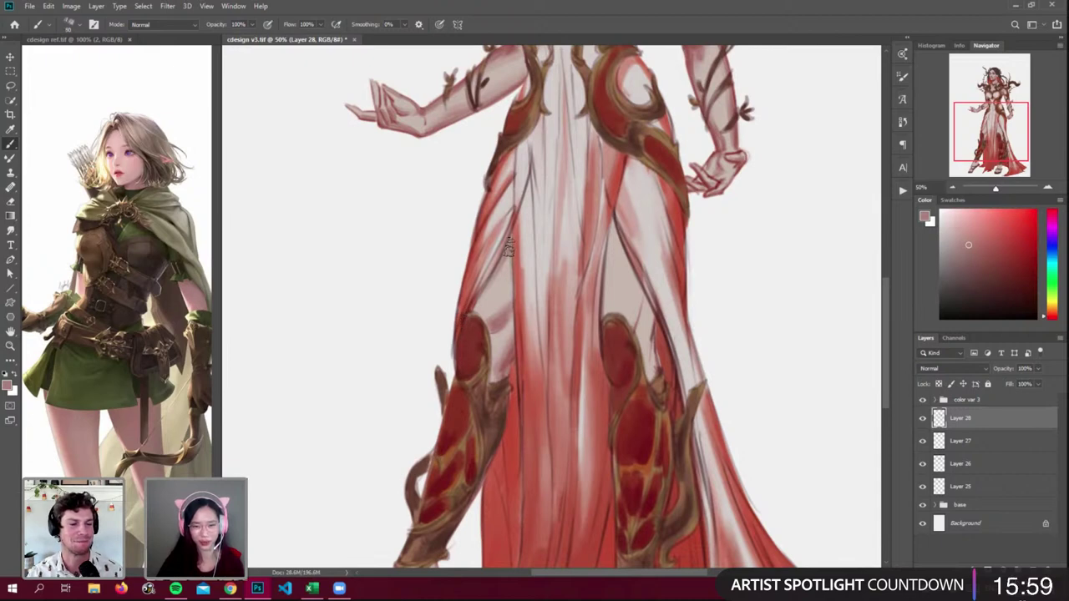
{"action": "mouse_move", "coordinate": [507, 256]}
{"action": "left_mouse_down"}
{"action": "mouse_move", "coordinate": [460, 341]}
{"action": "mouse_move", "coordinate": [472, 303]}
{"action": "mouse_move", "coordinate": [485, 329]}
{"action": "left_mouse_up"}
{"action": "left_click_drag", "start_coordinate": [505, 291], "coordinate": [494, 347]}
{"action": "left_click_drag", "start_coordinate": [510, 252], "coordinate": [515, 310]}
- Paint the skirt's cast shadow along both sides of the straight leg's exposed thigh with an enlarged brush
{"action": "key", "text": "]"}
{"action": "key", "text": "]"}
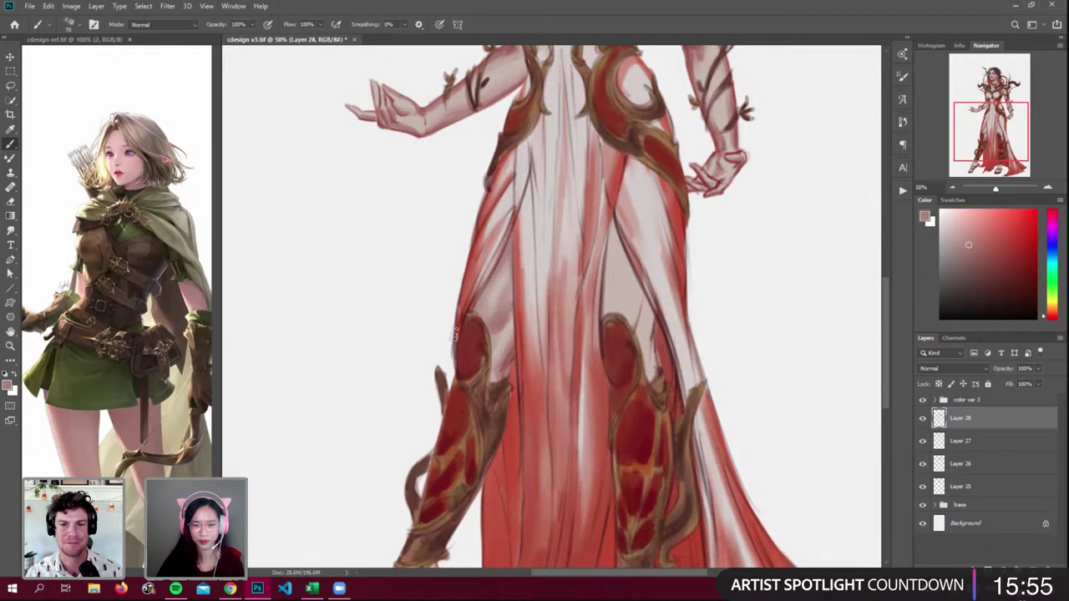
{"action": "left_click_drag", "start_coordinate": [613, 214], "coordinate": [605, 292]}
{"action": "left_click_drag", "start_coordinate": [608, 238], "coordinate": [600, 359]}
{"action": "left_click_drag", "start_coordinate": [617, 215], "coordinate": [603, 307]}
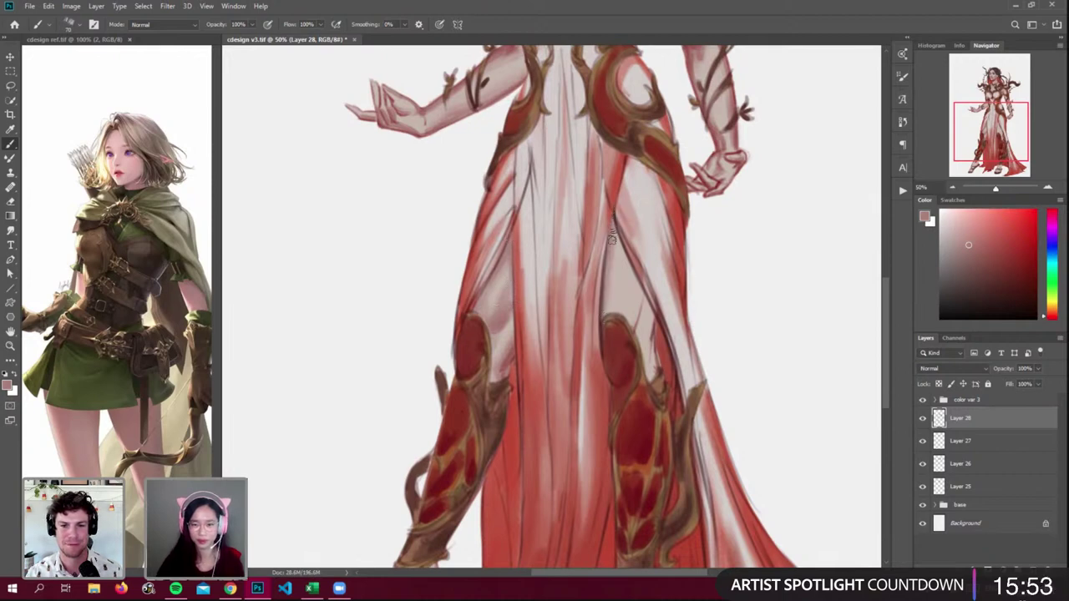
{"action": "left_click_drag", "start_coordinate": [617, 215], "coordinate": [658, 309]}
{"action": "left_click_drag", "start_coordinate": [619, 236], "coordinate": [603, 335]}
- Hide the color var 3 group and shade the straight leg's outer knee and calf with sampled red
{"action": "left_click", "coordinate": [922, 400]}
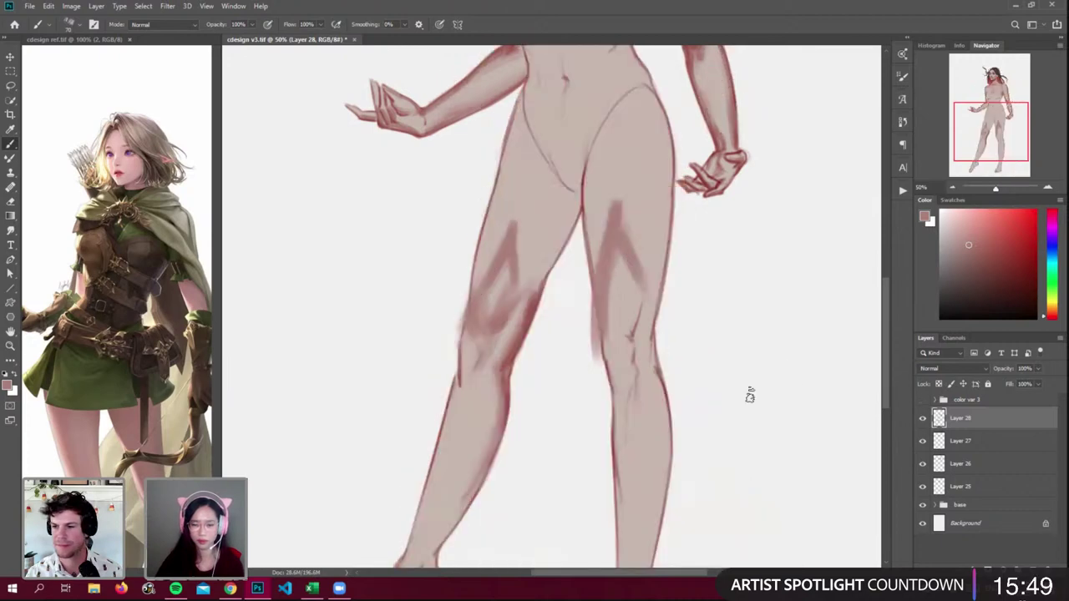
{"action": "left_click", "coordinate": [530, 322], "text": "alt"}
{"action": "key", "text": "bracketleft"}
{"action": "key", "text": "bracketleft"}
{"action": "mouse_move", "coordinate": [656, 295]}
{"action": "left_mouse_down"}
{"action": "mouse_move", "coordinate": [644, 341]}
{"action": "mouse_move", "coordinate": [650, 335]}
{"action": "mouse_move", "coordinate": [662, 383]}
{"action": "mouse_move", "coordinate": [650, 366]}
{"action": "mouse_move", "coordinate": [660, 428]}
{"action": "mouse_move", "coordinate": [652, 297]}
{"action": "mouse_move", "coordinate": [643, 350]}
{"action": "mouse_move", "coordinate": [665, 434]}
{"action": "left_mouse_up"}
{"action": "left_click_drag", "start_coordinate": [656, 382], "coordinate": [664, 451]}
- Shade the straight leg's kneecap and the area just above it with a larger brush
{"action": "key", "text": "bracketright"}
{"action": "key", "text": "bracketright"}
{"action": "key", "text": "bracketright"}
{"action": "key", "text": "bracketright"}
{"action": "key", "text": "bracketright"}
{"action": "mouse_move", "coordinate": [633, 336]}
{"action": "left_mouse_down"}
{"action": "mouse_move", "coordinate": [629, 396]}
{"action": "mouse_move", "coordinate": [634, 339]}
{"action": "left_mouse_up"}
{"action": "left_click_drag", "start_coordinate": [628, 337], "coordinate": [637, 285]}
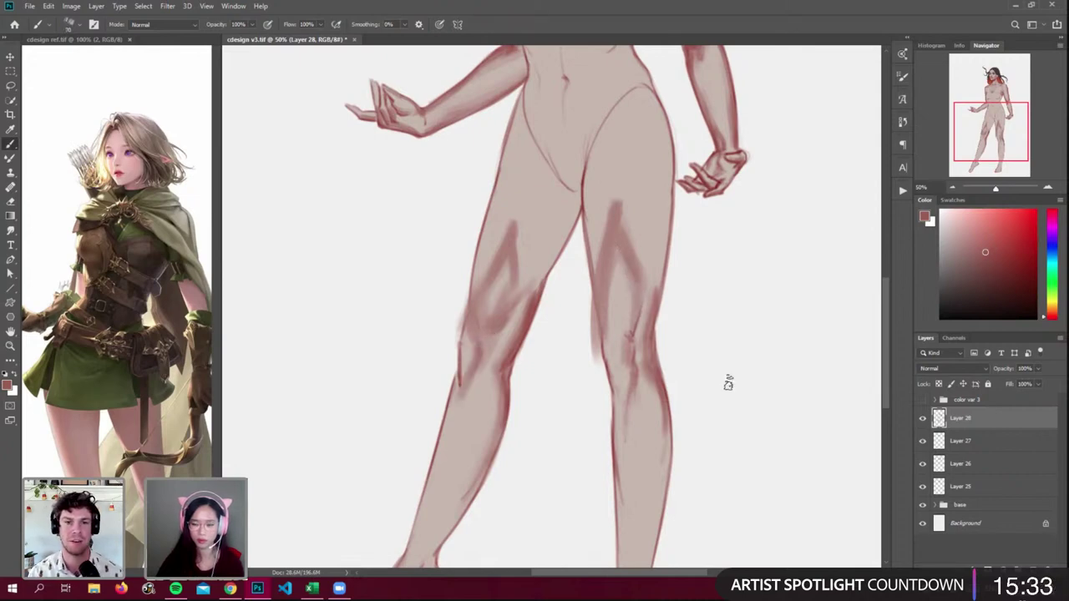
- Refine the straight leg's thigh shadow above the knee, and show the color var 3 costume over the legs
{"action": "left_click", "coordinate": [921, 401]}
{"action": "left_click", "coordinate": [921, 400]}
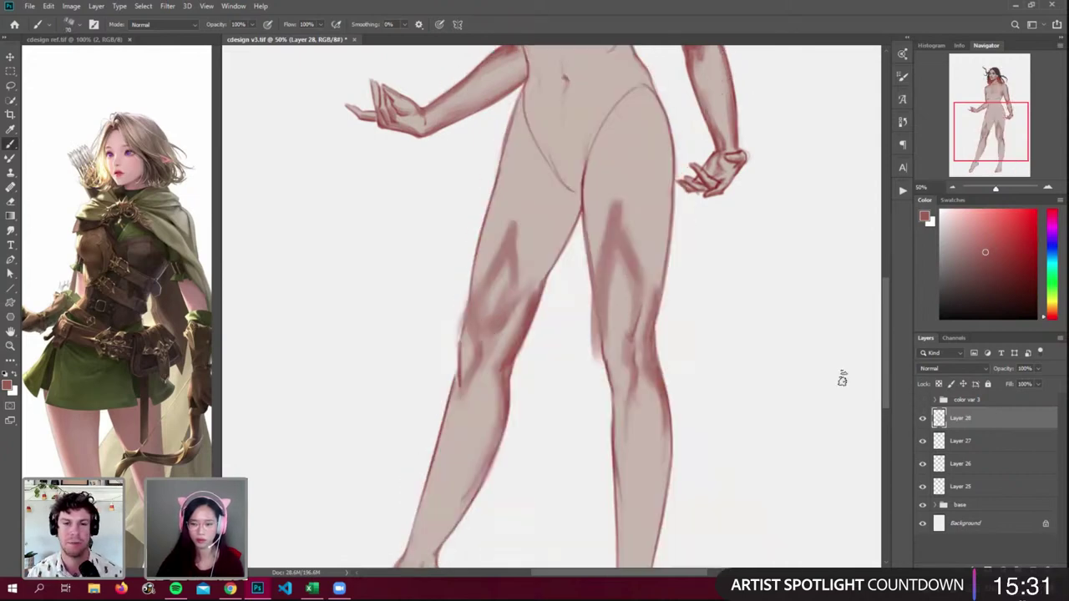
{"action": "mouse_move", "coordinate": [637, 302]}
{"action": "left_mouse_down"}
{"action": "mouse_move", "coordinate": [635, 264]}
{"action": "mouse_move", "coordinate": [607, 239]}
{"action": "mouse_move", "coordinate": [606, 284]}
{"action": "left_mouse_up"}
{"action": "left_click", "coordinate": [923, 401]}
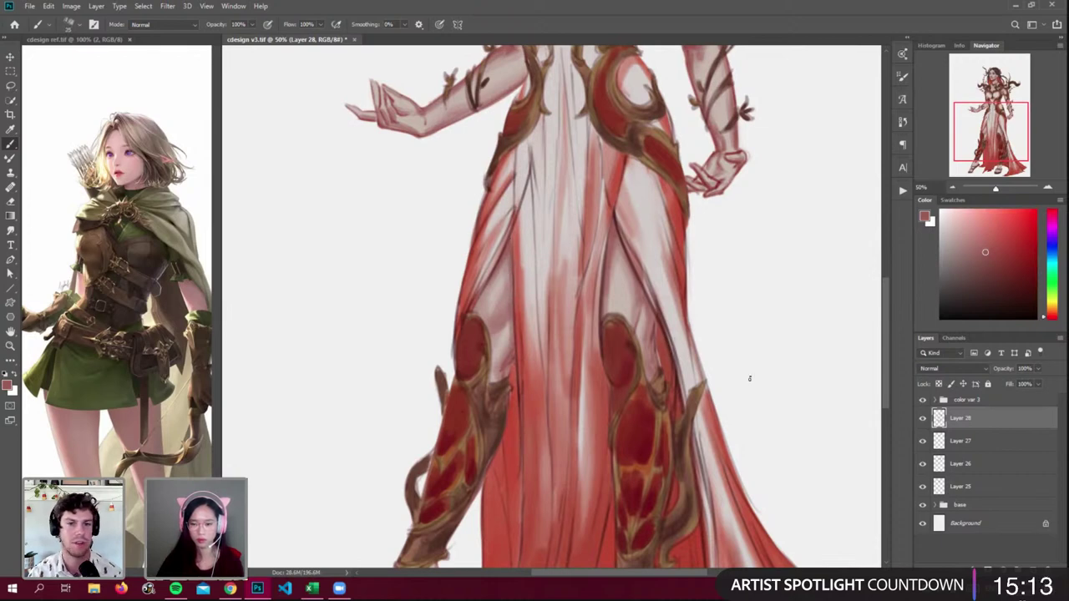
- Hide the color var 3 group and deepen the shadows along the straight leg's outer knee and the bent leg's inner knee with a smaller, darker red brush
{"action": "left_click", "coordinate": [922, 400]}
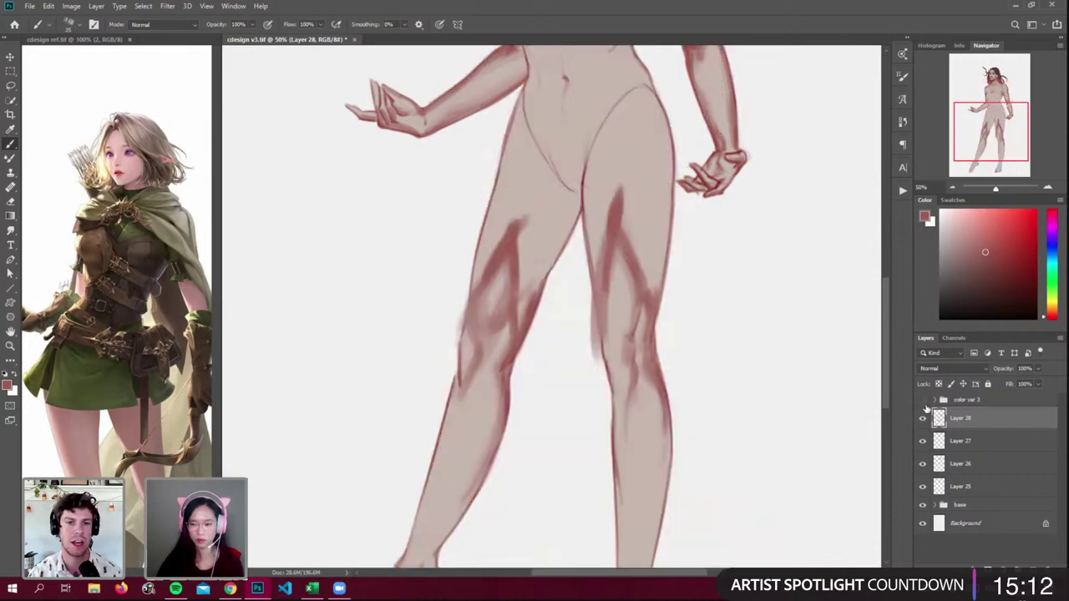
{"action": "left_click", "coordinate": [524, 337], "text": "alt"}
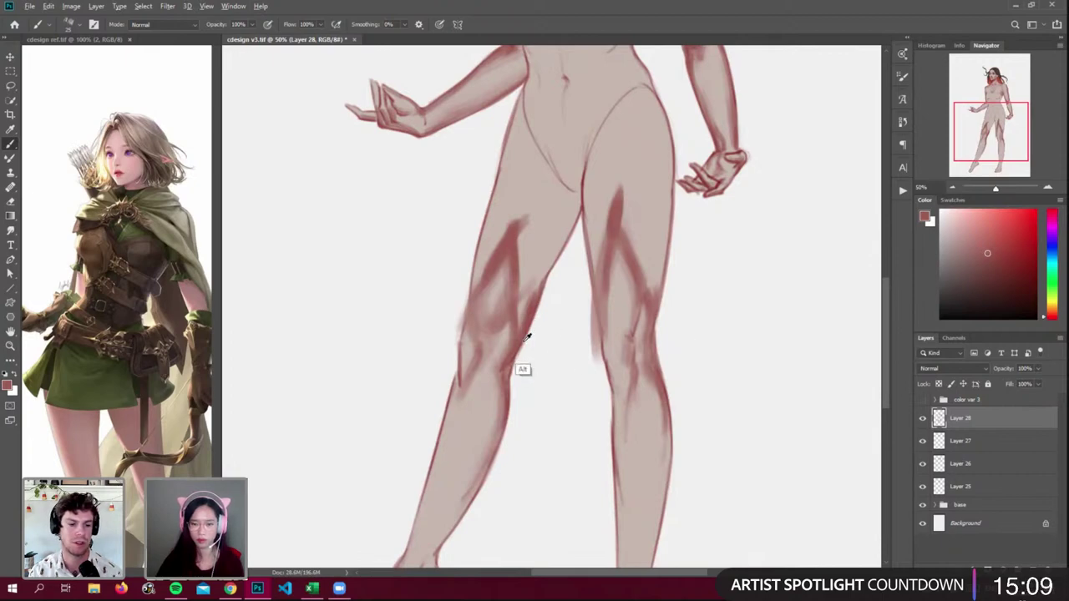
{"action": "left_click", "coordinate": [992, 261]}
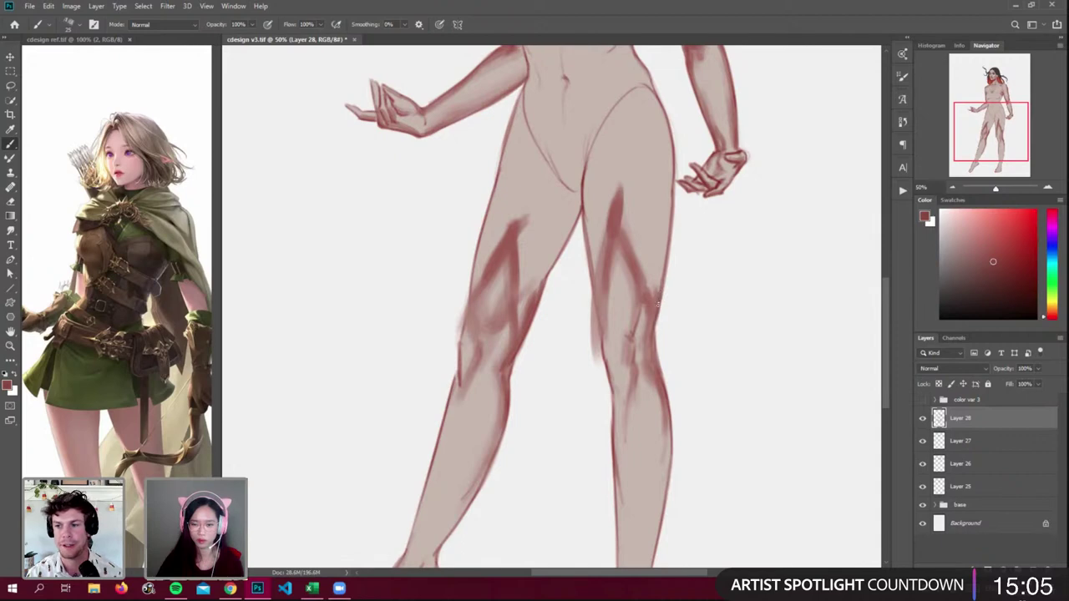
{"action": "key", "text": "bracketleft"}
{"action": "key", "text": "bracketleft"}
{"action": "key", "text": "bracketleft"}
{"action": "left_click_drag", "start_coordinate": [656, 294], "coordinate": [668, 407]}
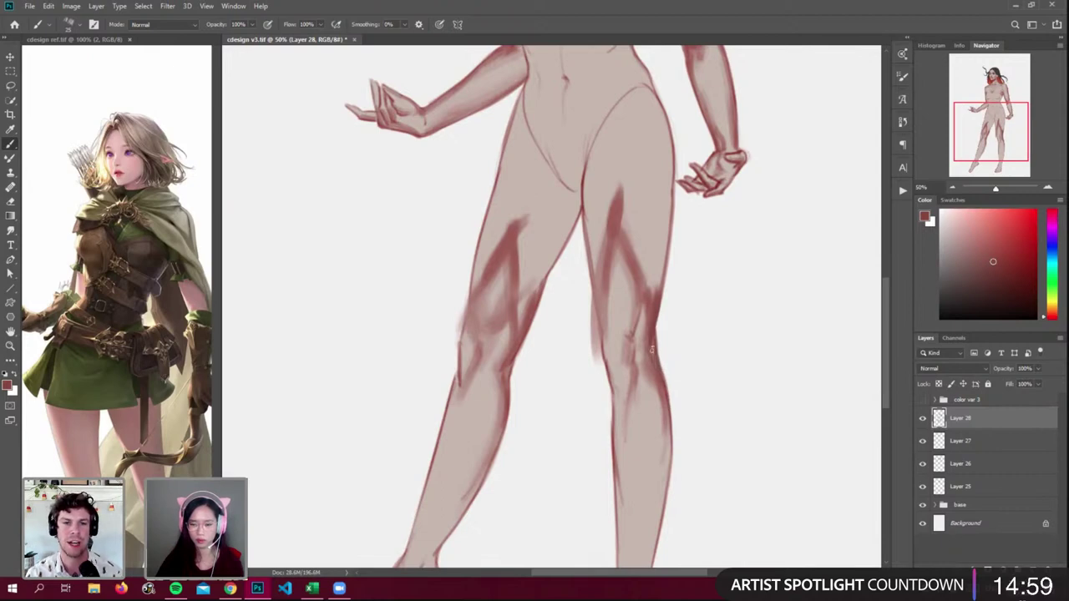
{"action": "left_click_drag", "start_coordinate": [510, 366], "coordinate": [507, 382]}
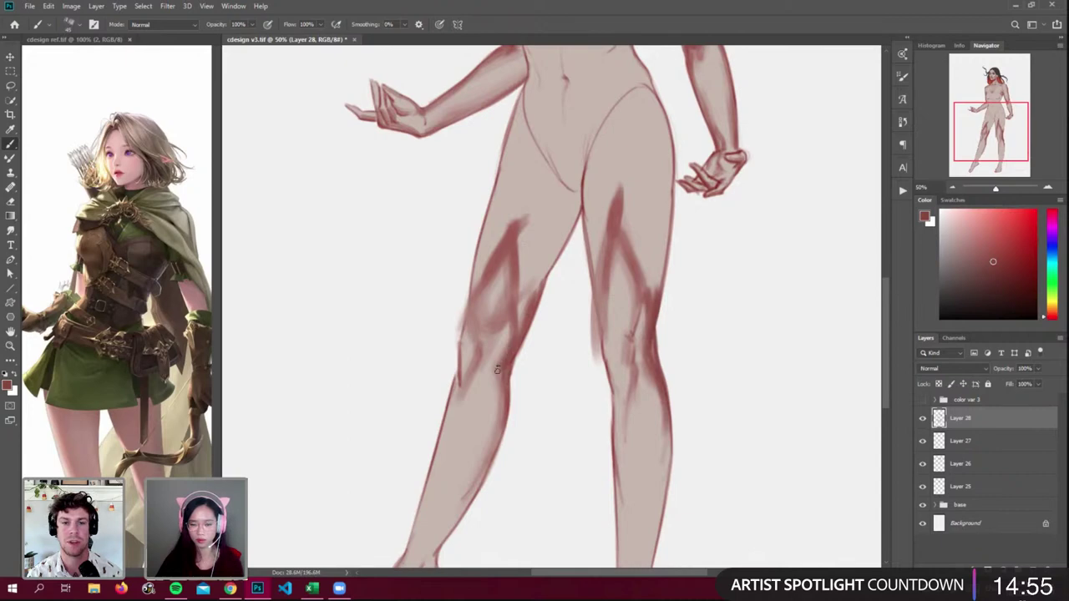
- Check the costume over the feet, hide it again, and shade the straight leg's outer ankle and the side of its foot
{"action": "left_click_drag", "start_coordinate": [886, 321], "coordinate": [887, 409]}
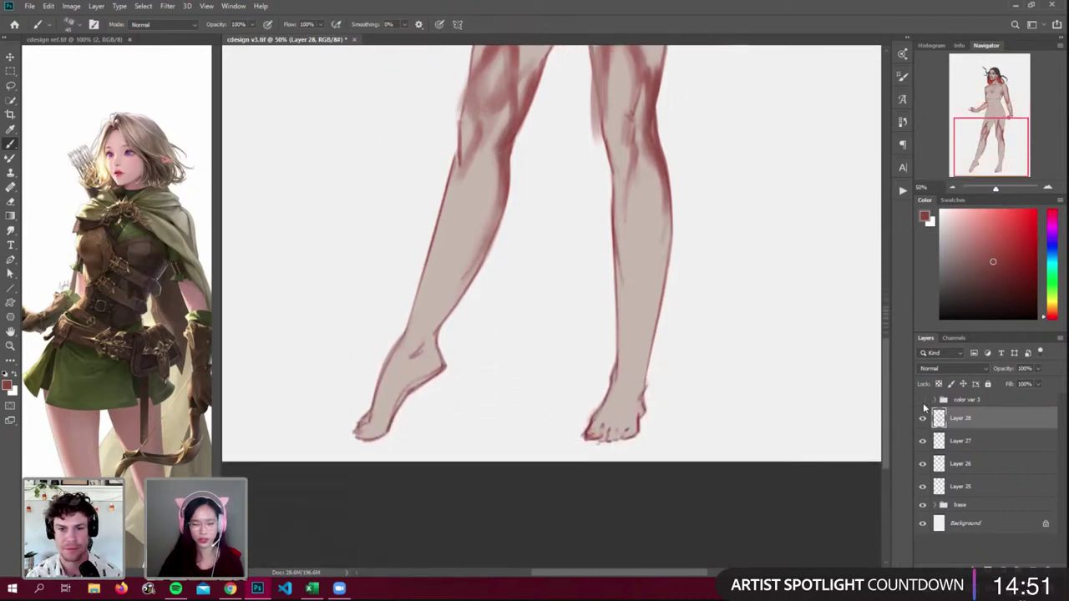
{"action": "left_click", "coordinate": [922, 402]}
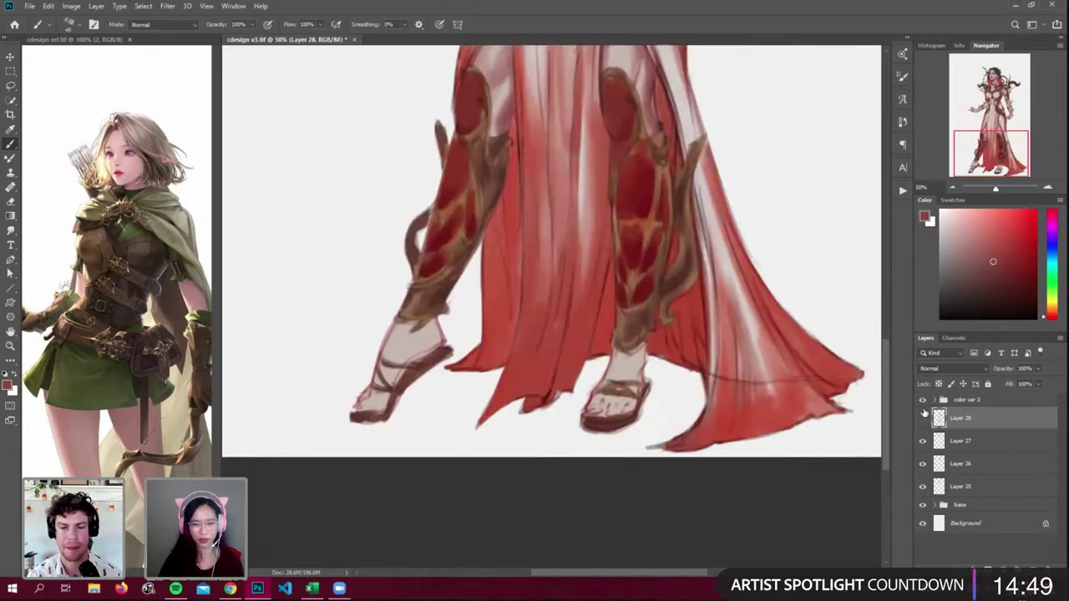
{"action": "left_click", "coordinate": [922, 402]}
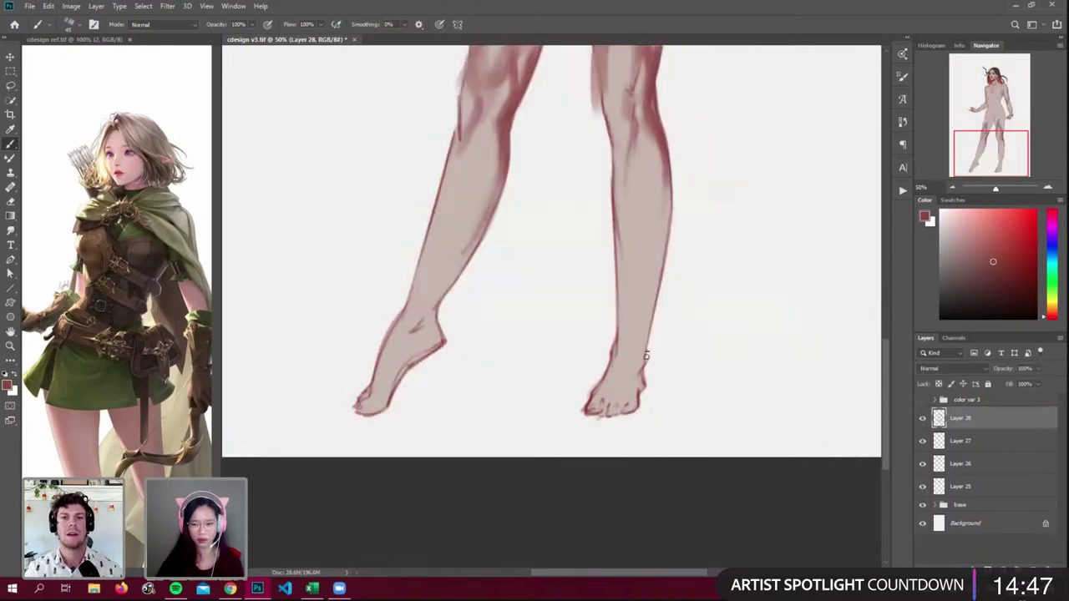
{"action": "left_click_drag", "start_coordinate": [656, 293], "coordinate": [643, 351]}
{"action": "left_click_drag", "start_coordinate": [652, 293], "coordinate": [642, 357]}
{"action": "left_click_drag", "start_coordinate": [652, 314], "coordinate": [637, 371]}
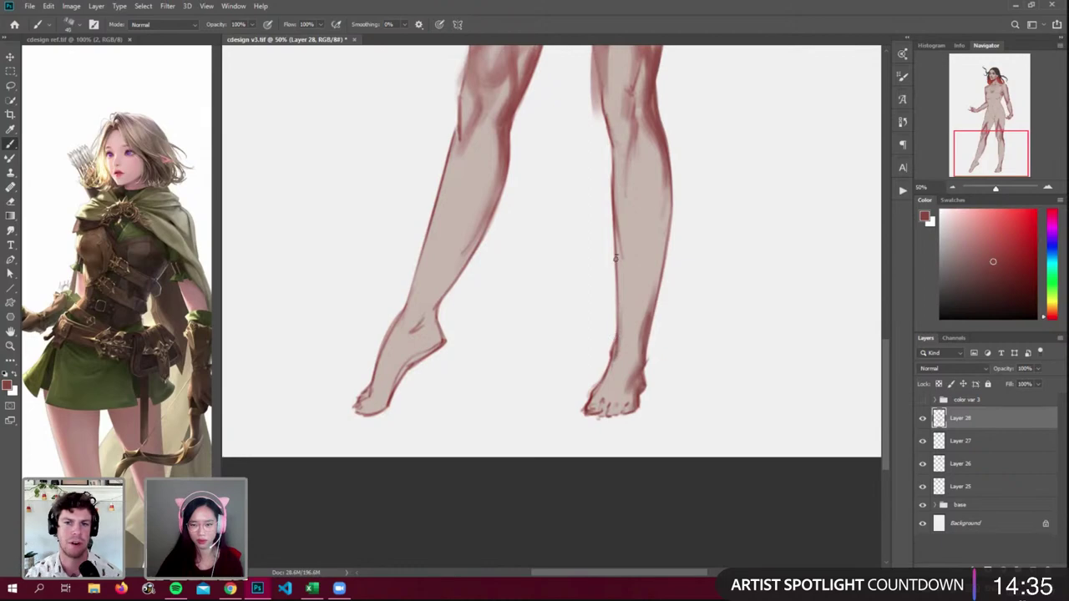
- Shade the straight leg's inner shin and the top of its foot with sampled red, and show the color var 3 costume
{"action": "left_click", "coordinate": [651, 134], "text": "alt"}
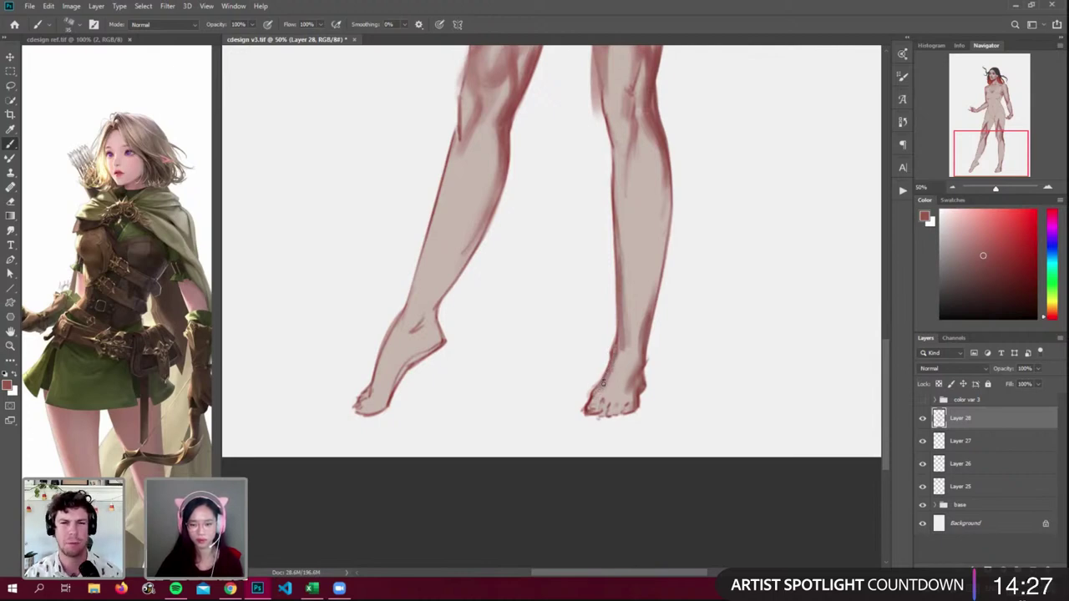
{"action": "left_click_drag", "start_coordinate": [600, 388], "coordinate": [600, 413]}
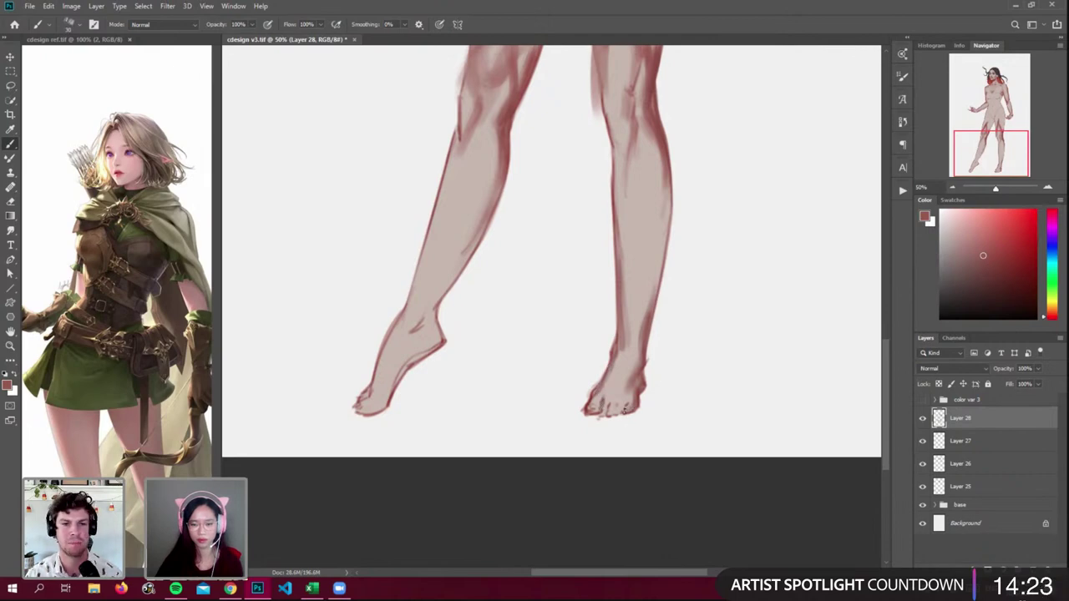
{"action": "left_click", "coordinate": [922, 400]}
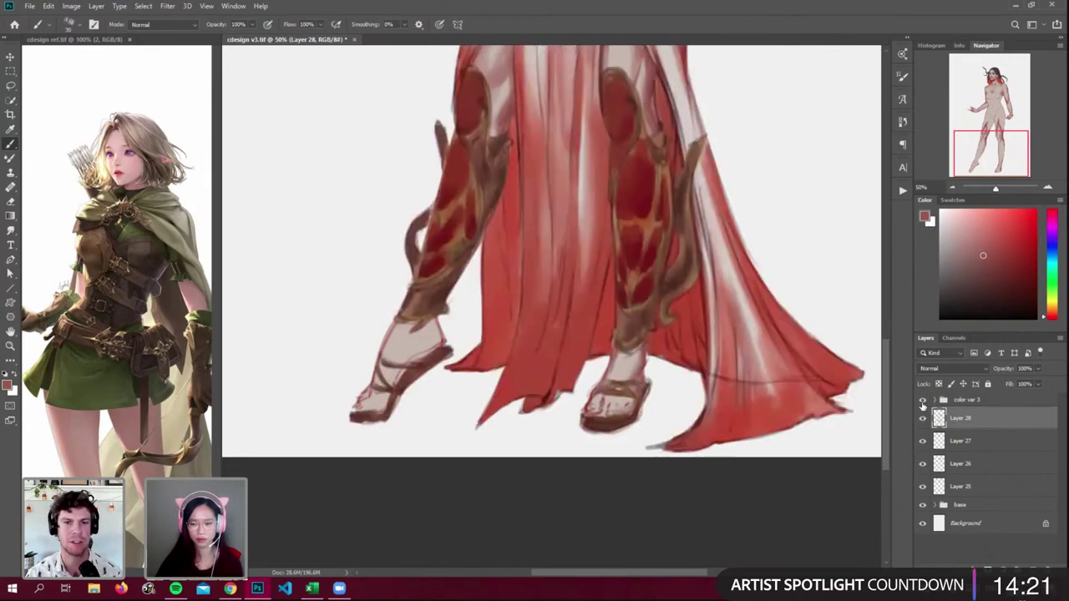
- Hide the color var 3 group and shade the pointed foot's ankle, sole edge and toes, reducing the brush size for the toes
{"action": "left_click", "coordinate": [922, 401]}
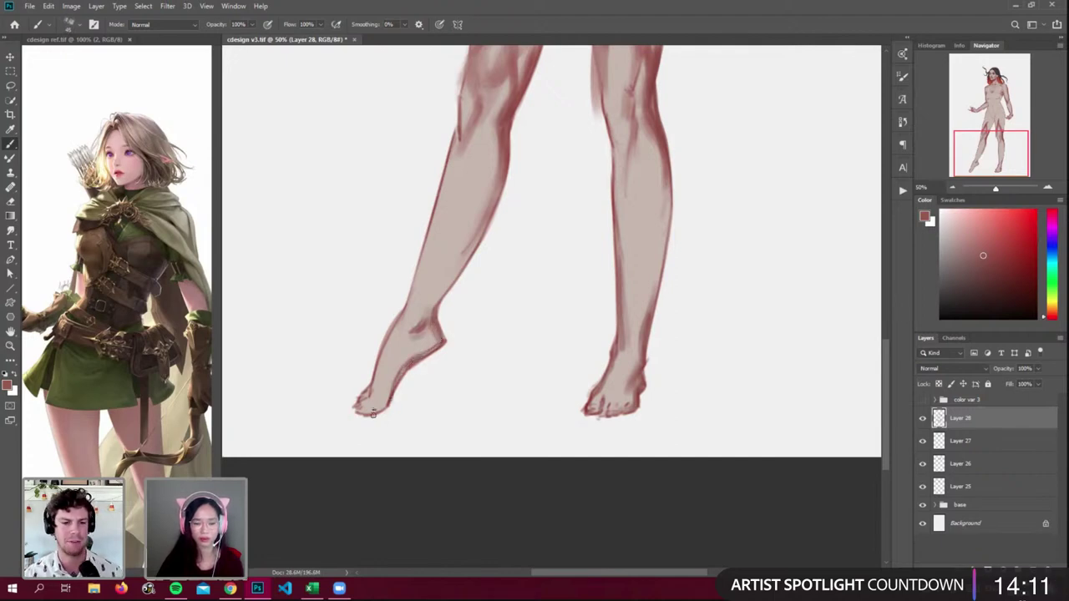
{"action": "left_click_drag", "start_coordinate": [384, 406], "coordinate": [368, 414]}
{"action": "key", "text": "bracketleft"}
{"action": "key", "text": "bracketleft"}
{"action": "key", "text": "bracketleft"}
{"action": "key", "text": "bracketleft"}
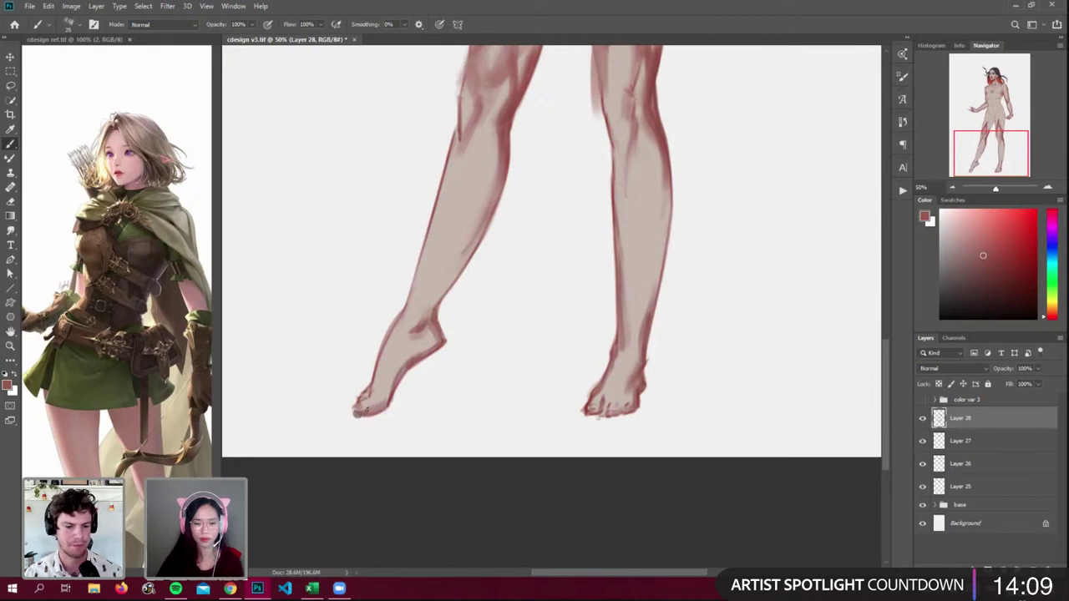
- Shade the bent leg's lower calf and heel tendon with a larger brush, and darken the front edge of its foot
{"action": "key", "text": "bracketright"}
{"action": "key", "text": "bracketright"}
{"action": "key", "text": "bracketright"}
{"action": "key", "text": "bracketright"}
{"action": "key", "text": "bracketright"}
{"action": "left_click_drag", "start_coordinate": [472, 250], "coordinate": [428, 309]}
{"action": "mouse_move", "coordinate": [467, 252]}
{"action": "left_mouse_down"}
{"action": "mouse_move", "coordinate": [419, 317]}
{"action": "mouse_move", "coordinate": [432, 345]}
{"action": "left_mouse_up"}
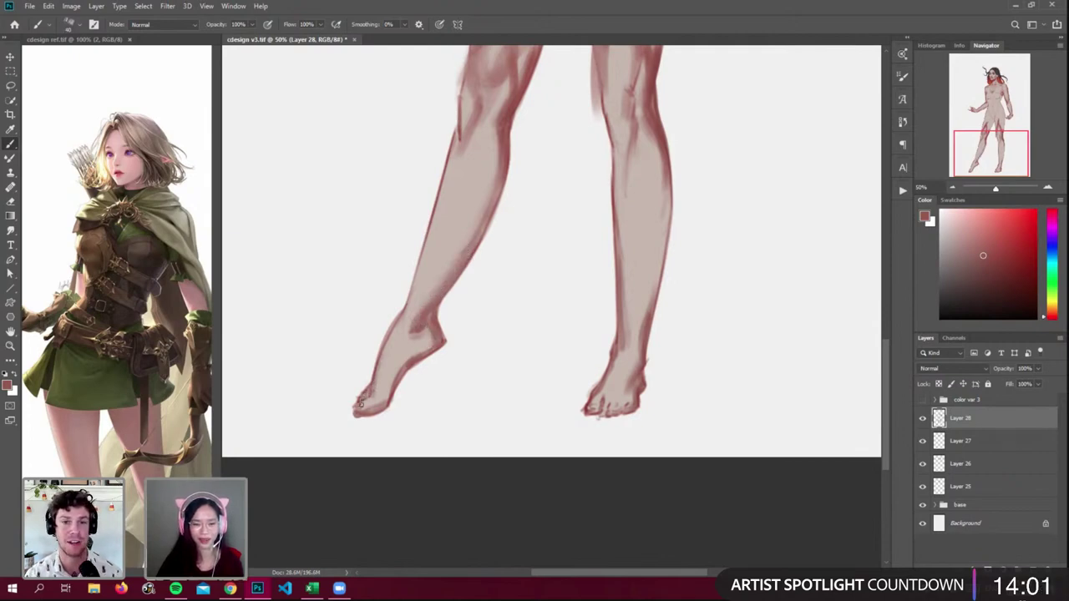
{"action": "left_click_drag", "start_coordinate": [382, 358], "coordinate": [391, 337]}
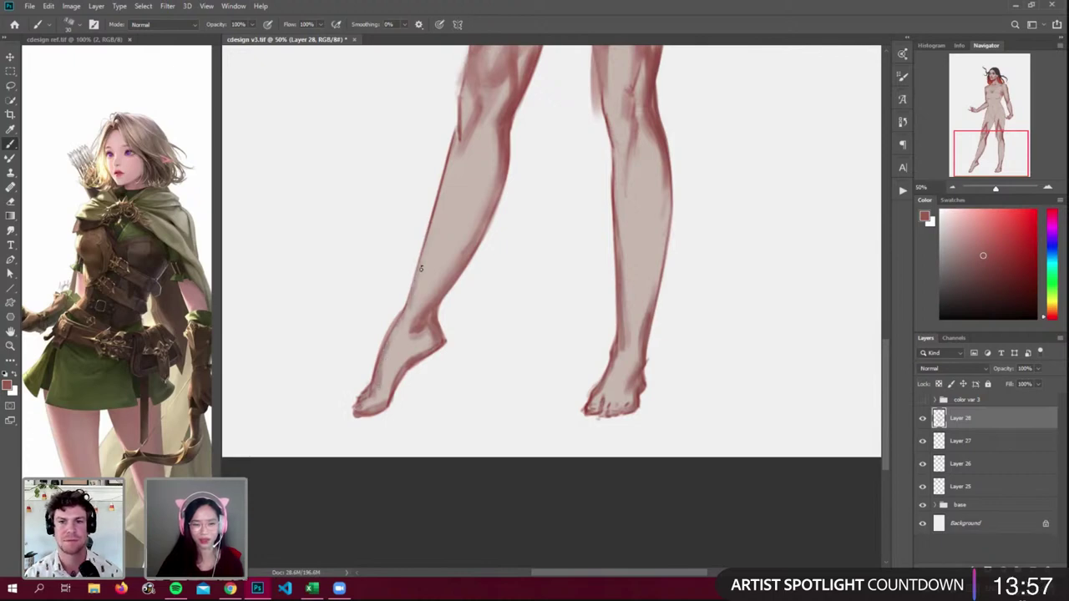
- Show the color var 3 group and touch up the straight leg's ankle above the sandal with a sampled skin tone
{"action": "left_click", "coordinate": [922, 401]}
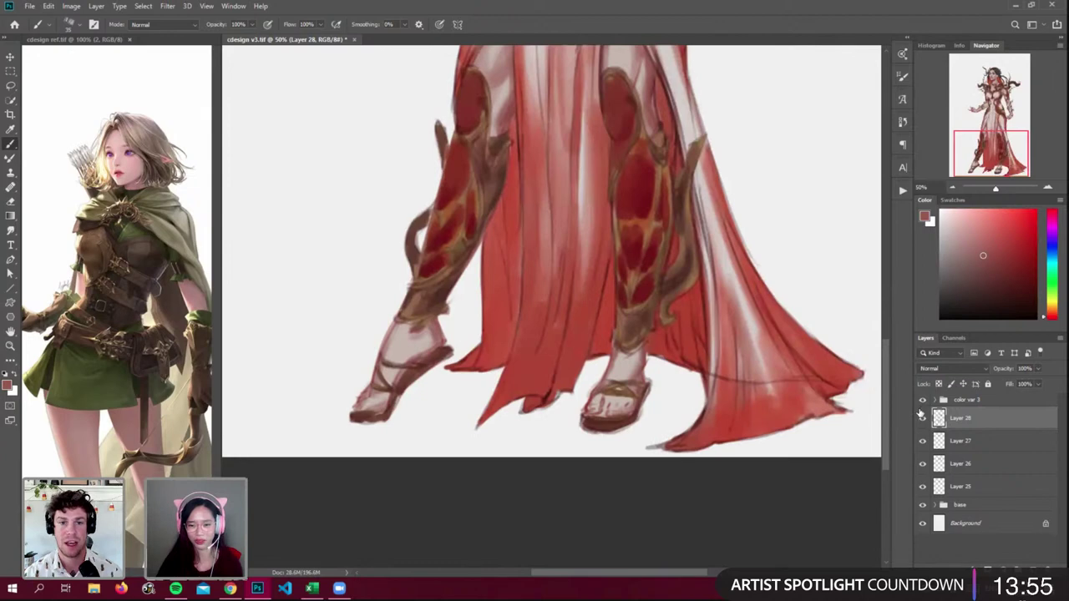
{"action": "left_click", "coordinate": [622, 391], "text": "alt"}
{"action": "left_click_drag", "start_coordinate": [617, 353], "coordinate": [615, 360]}
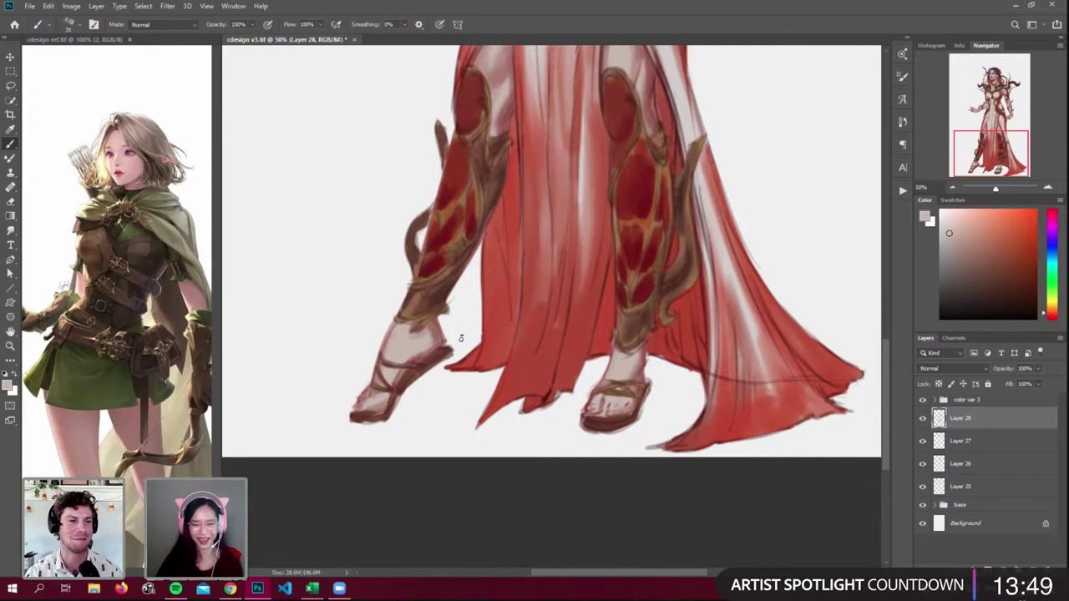
- Paint the shadow on the upper chest beneath the collar with sampled reds, comparing the figure with and without the color var 3 costume
{"action": "left_click_drag", "start_coordinate": [887, 369], "coordinate": [882, 239]}
{"action": "scroll", "coordinate": [883, 238], "scroll_direction": "up", "scroll_amount": 6}
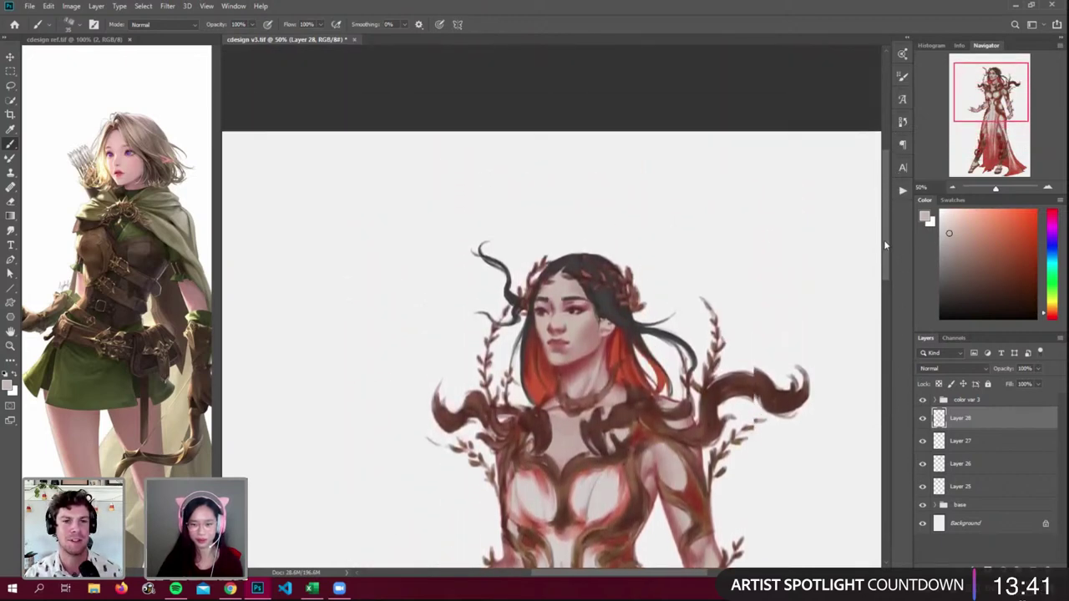
{"action": "scroll", "coordinate": [886, 248], "scroll_direction": "down", "scroll_amount": 8}
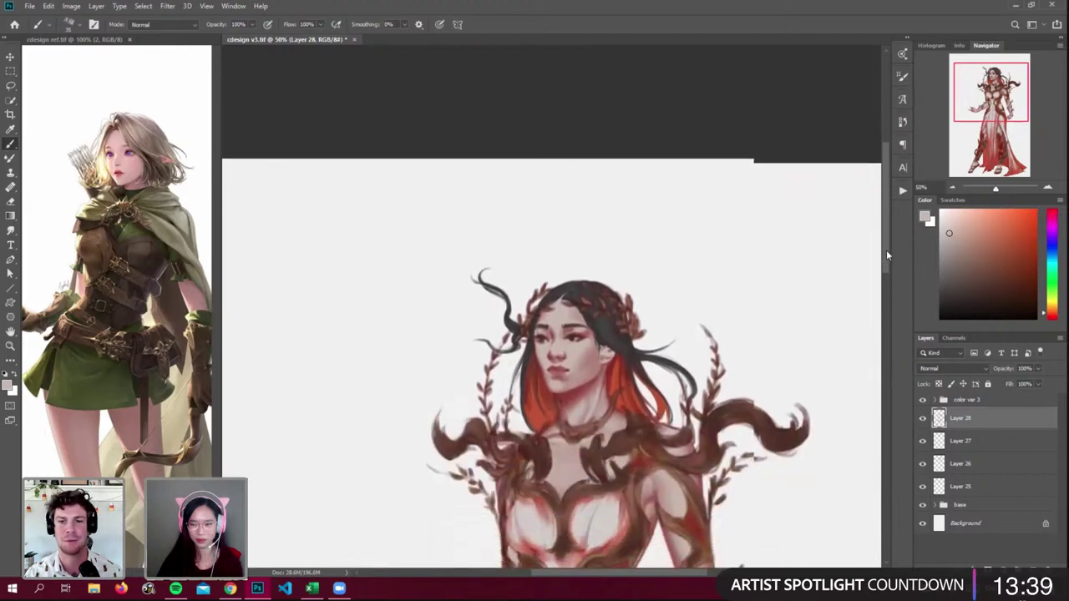
{"action": "left_click", "coordinate": [922, 401]}
{"action": "left_click", "coordinate": [922, 400]}
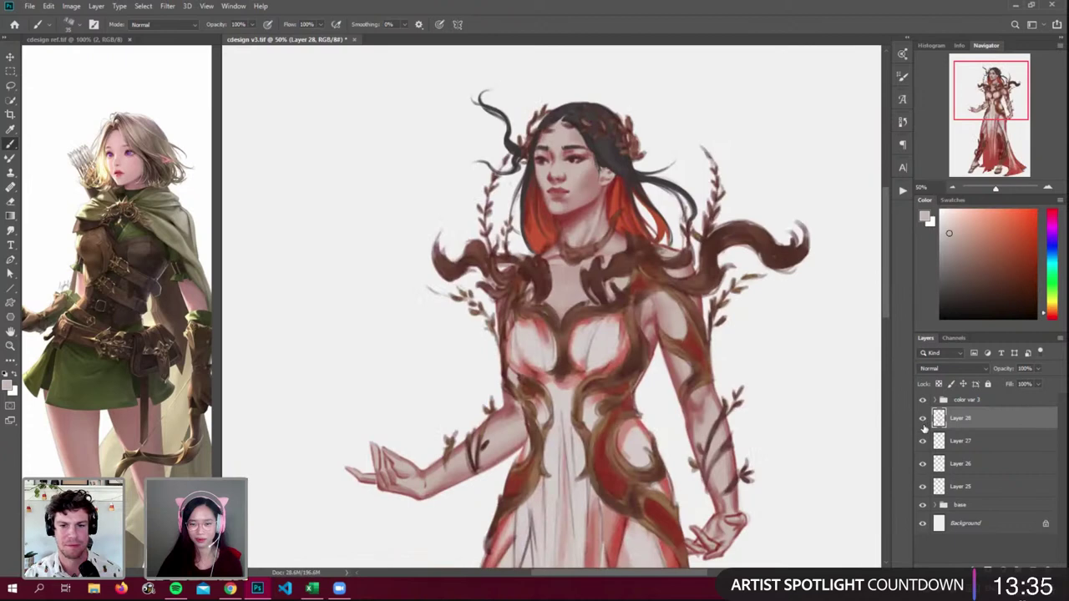
{"action": "left_click", "coordinate": [571, 243], "text": "alt"}
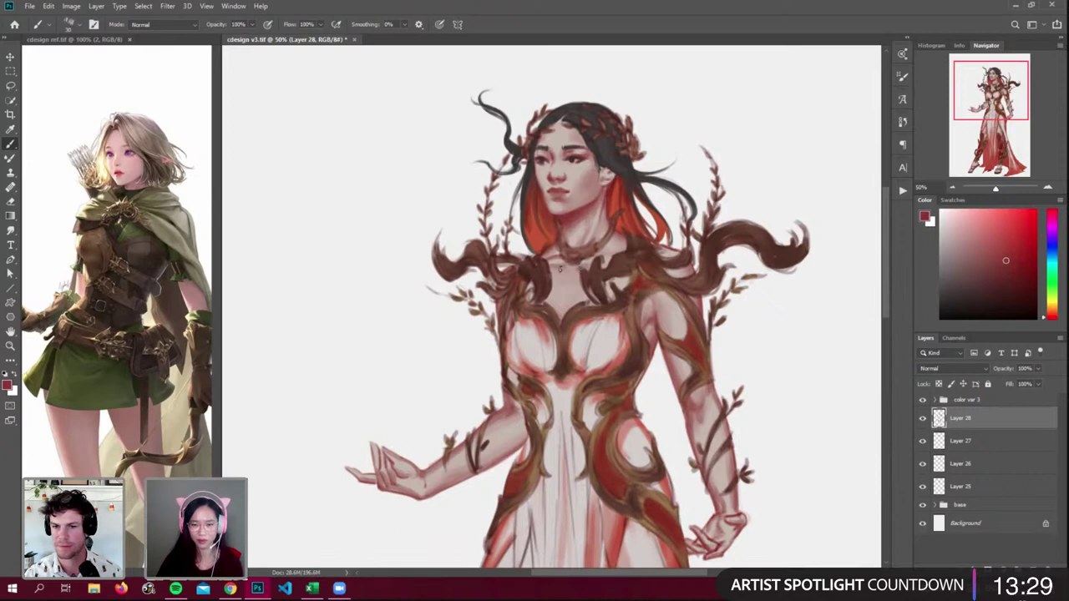
{"action": "left_click", "coordinate": [560, 271], "text": "alt"}
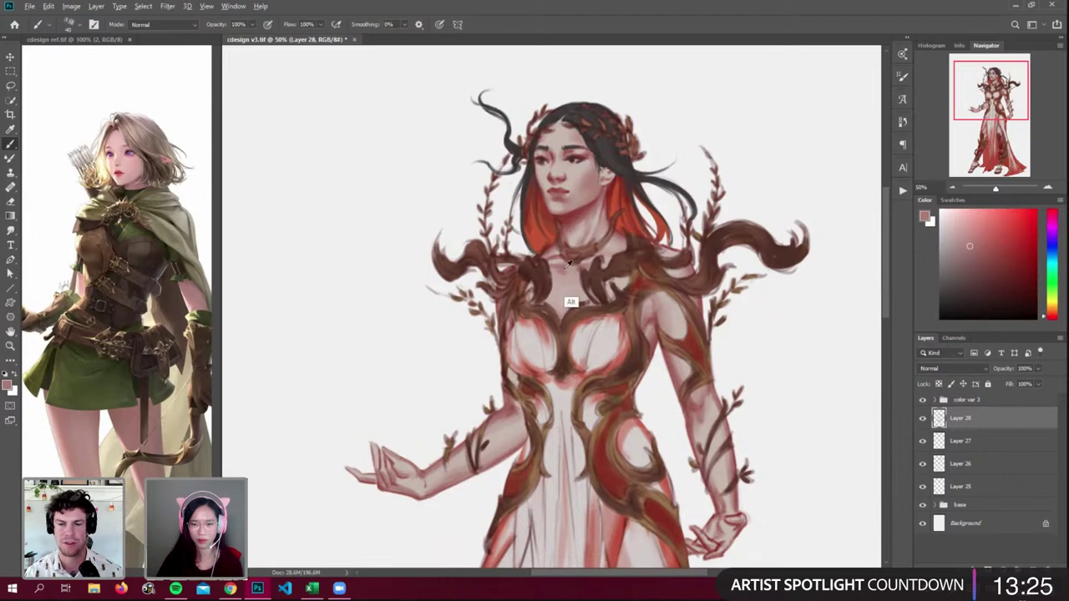
{"action": "left_click", "coordinate": [562, 306], "text": "alt"}
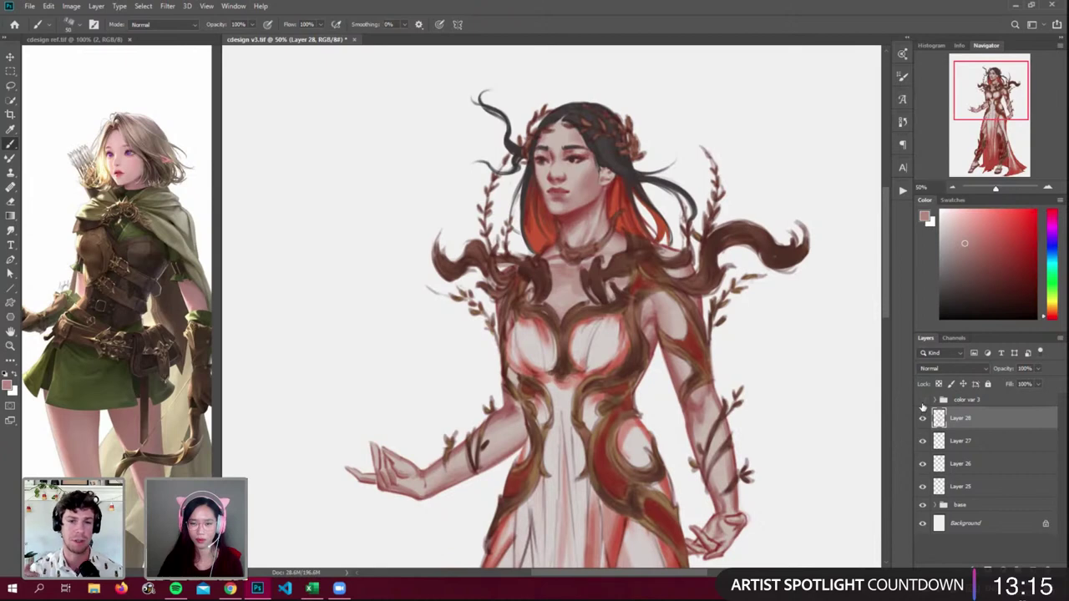
{"action": "left_click", "coordinate": [922, 400]}
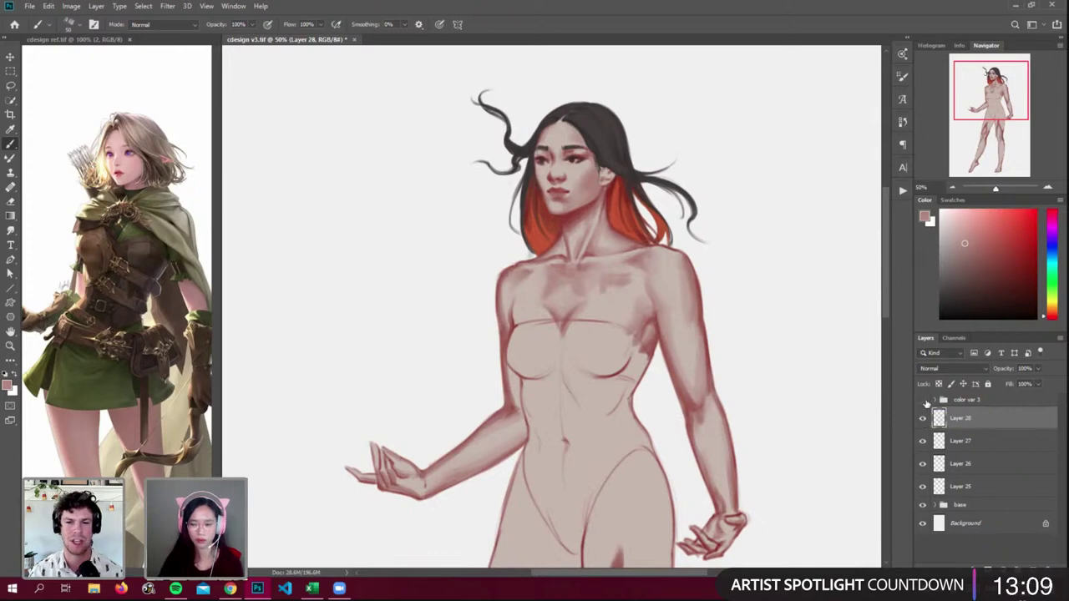
{"action": "left_click", "coordinate": [924, 400]}
- Expand the color var 3 group, select the cloth lines layer, and hide the metal lines layer and Layer 24
{"action": "left_click", "coordinate": [968, 401]}
{"action": "left_click", "coordinate": [936, 401]}
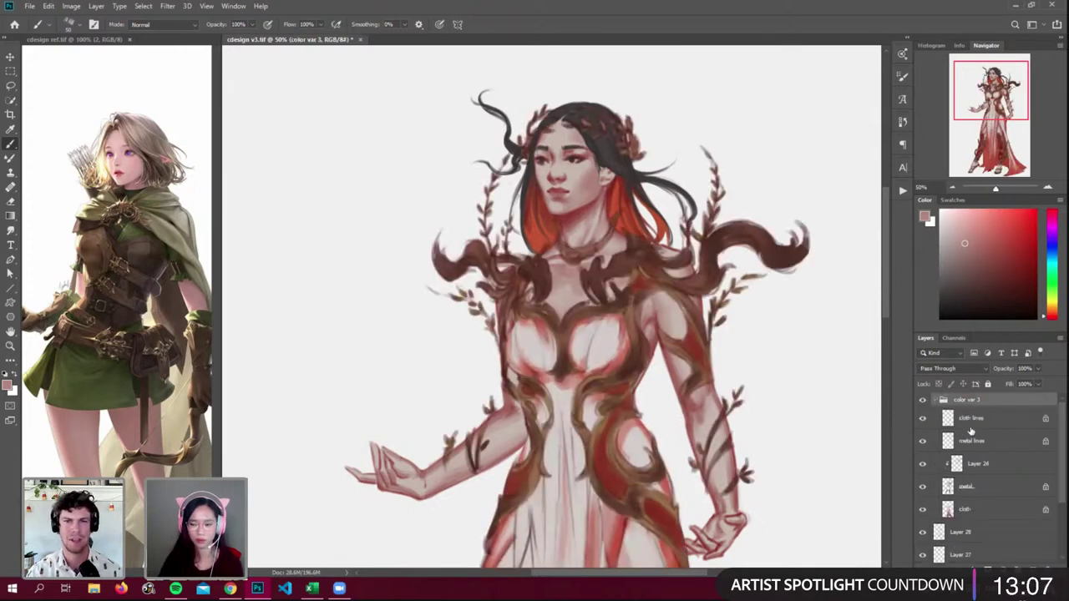
{"action": "left_click", "coordinate": [970, 418]}
{"action": "left_click", "coordinate": [923, 441]}
{"action": "left_click", "coordinate": [922, 464]}
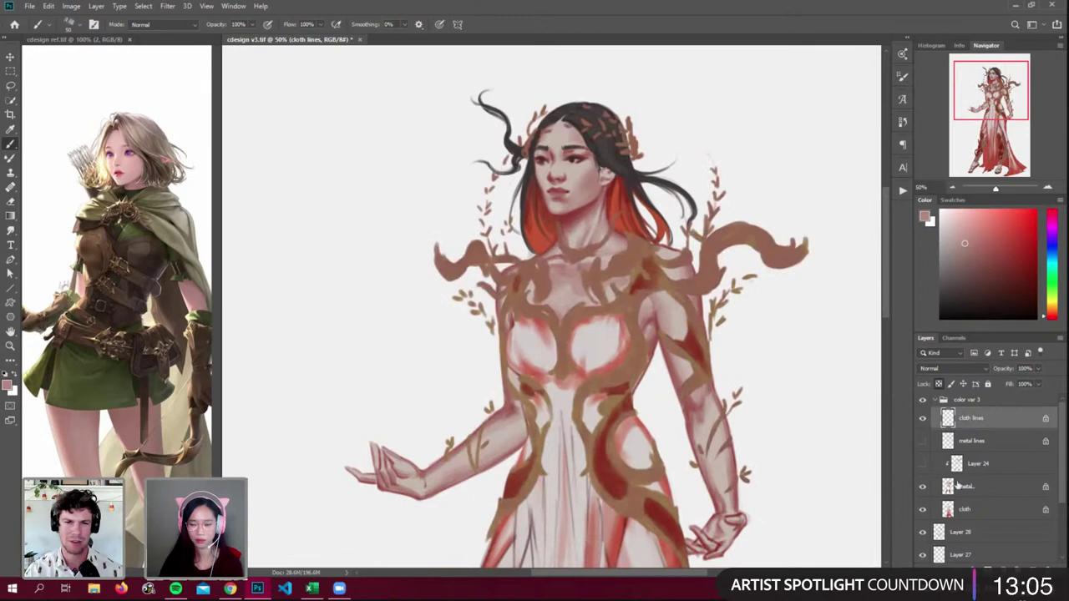
{"action": "left_click", "coordinate": [923, 464]}
{"action": "left_click", "coordinate": [922, 463]}
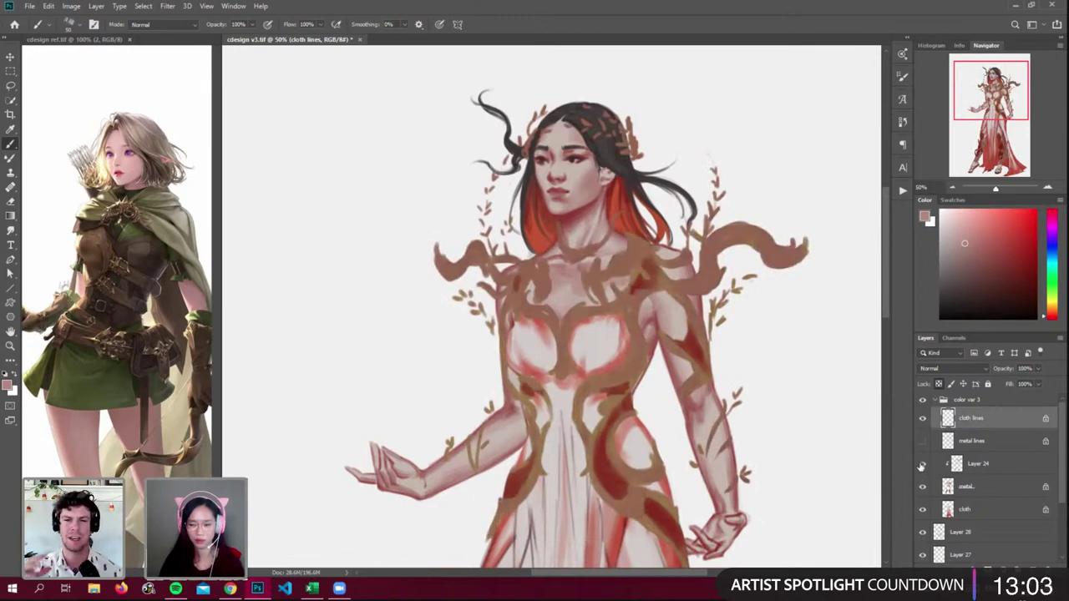
- Show the metal lines layer and Layer 24, move the metal layers above the cloth lines layer and group them
{"action": "left_click", "coordinate": [922, 464]}
{"action": "left_click", "coordinate": [923, 442]}
{"action": "left_click", "coordinate": [964, 447]}
{"action": "left_click", "coordinate": [975, 486], "text": "shift"}
{"action": "left_click_drag", "start_coordinate": [974, 484], "coordinate": [981, 409]}
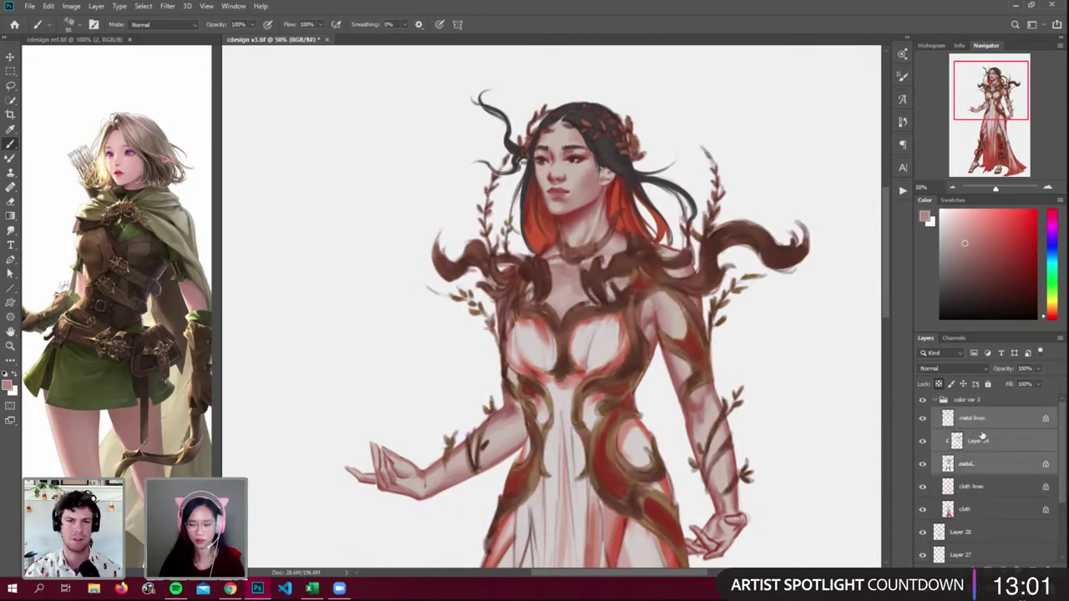
{"action": "key", "text": "ctrl+g"}
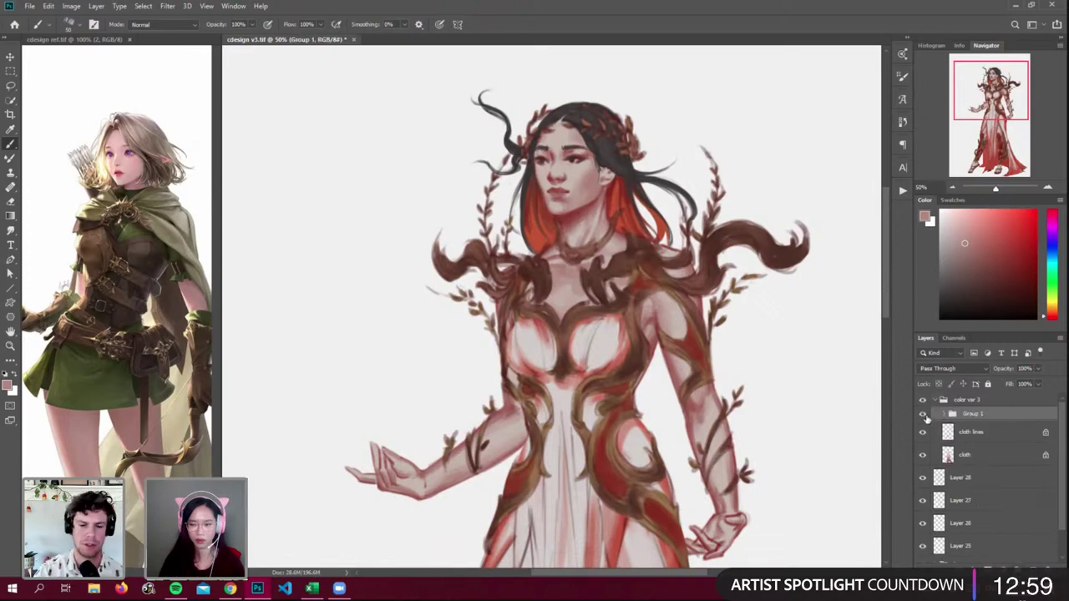
- Hide the metal layer group and merge the cloth lines layer down into the cloth layer
{"action": "left_click", "coordinate": [922, 415]}
{"action": "left_click", "coordinate": [941, 438]}
{"action": "mouse_move", "coordinate": [886, 249]}
{"action": "left_mouse_down"}
{"action": "mouse_move", "coordinate": [889, 287]}
{"action": "mouse_move", "coordinate": [888, 267]}
{"action": "left_mouse_up"}
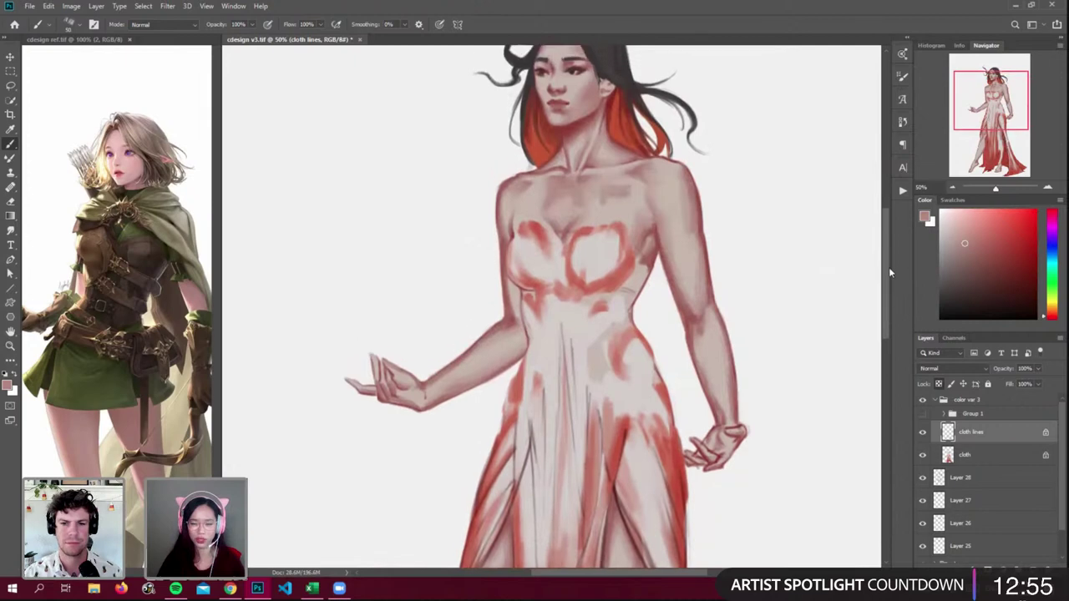
{"action": "scroll", "coordinate": [888, 267], "scroll_direction": "up", "scroll_amount": 2}
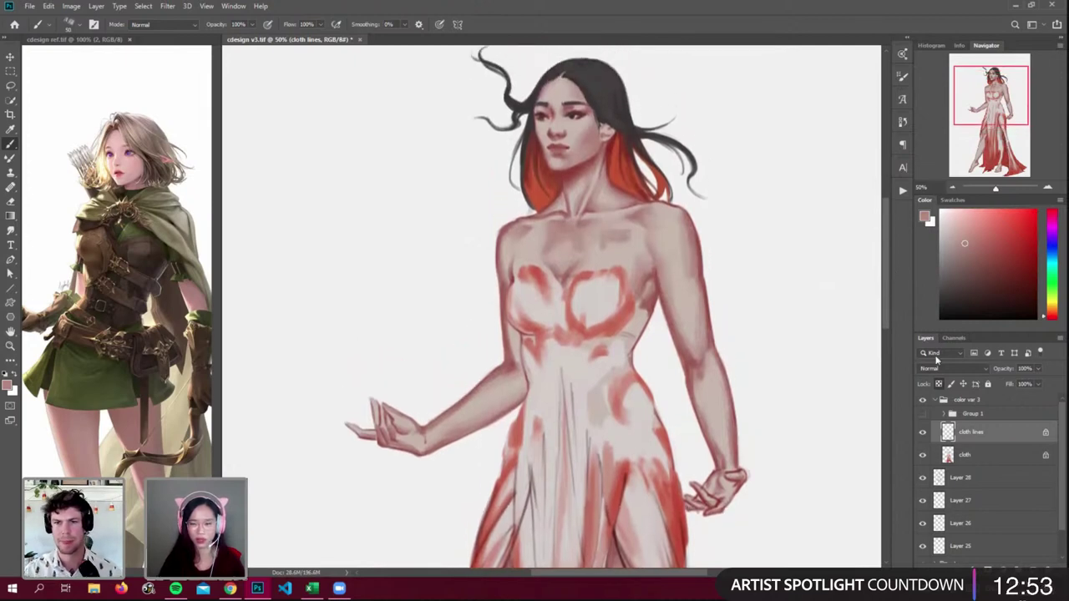
{"action": "key", "text": "ctrl+e"}
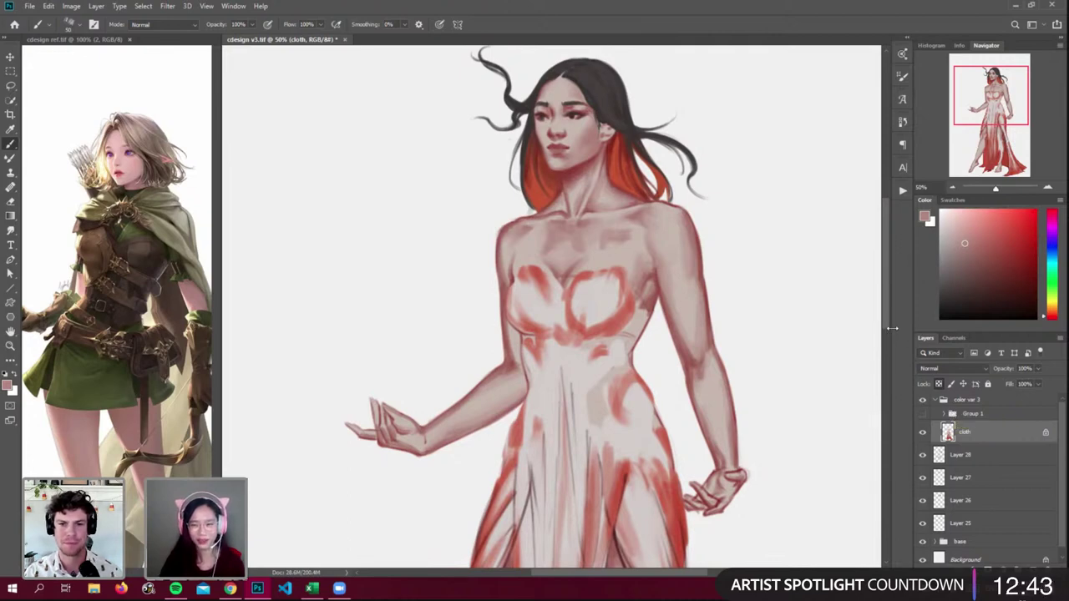
- Check the full dress with the color var 3 group switched off and on
{"action": "scroll", "coordinate": [890, 333], "scroll_direction": "down", "scroll_amount": 2}
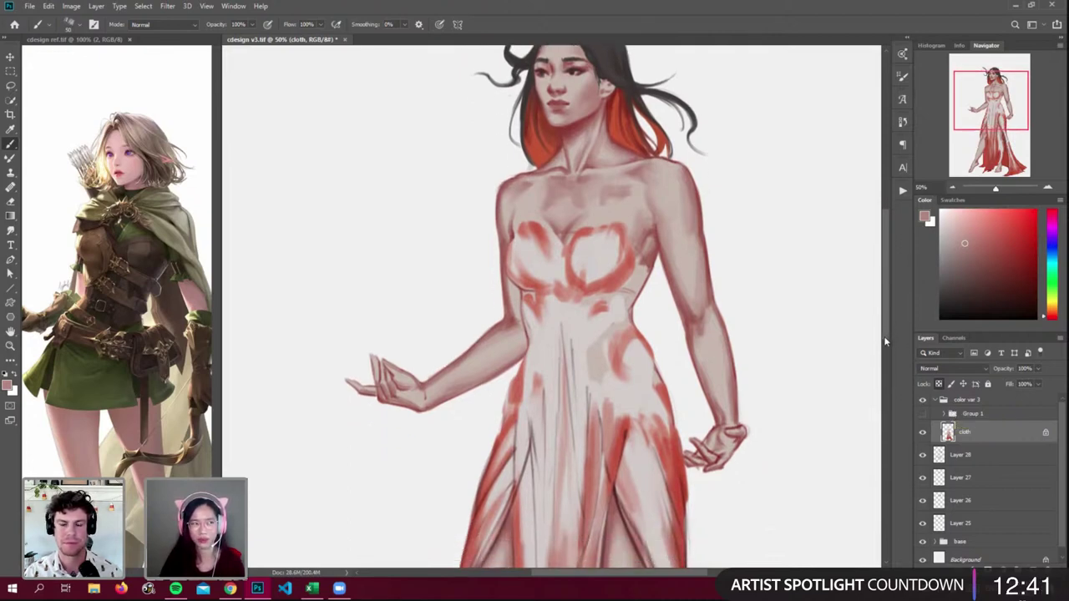
{"action": "left_click", "coordinate": [983, 416]}
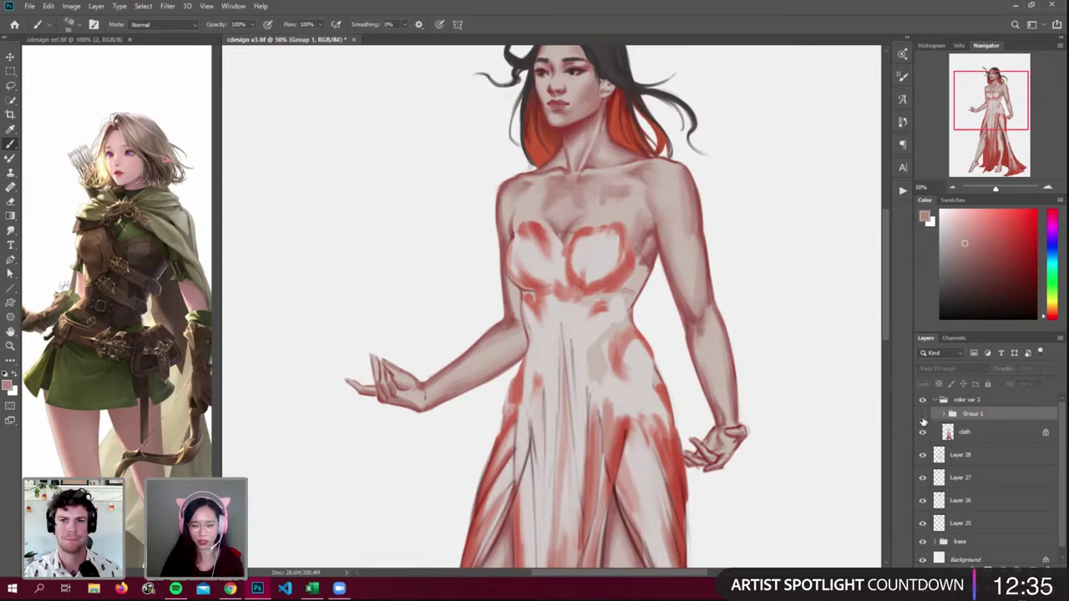
{"action": "left_click", "coordinate": [953, 188]}
{"action": "left_click_drag", "start_coordinate": [889, 339], "coordinate": [888, 386]}
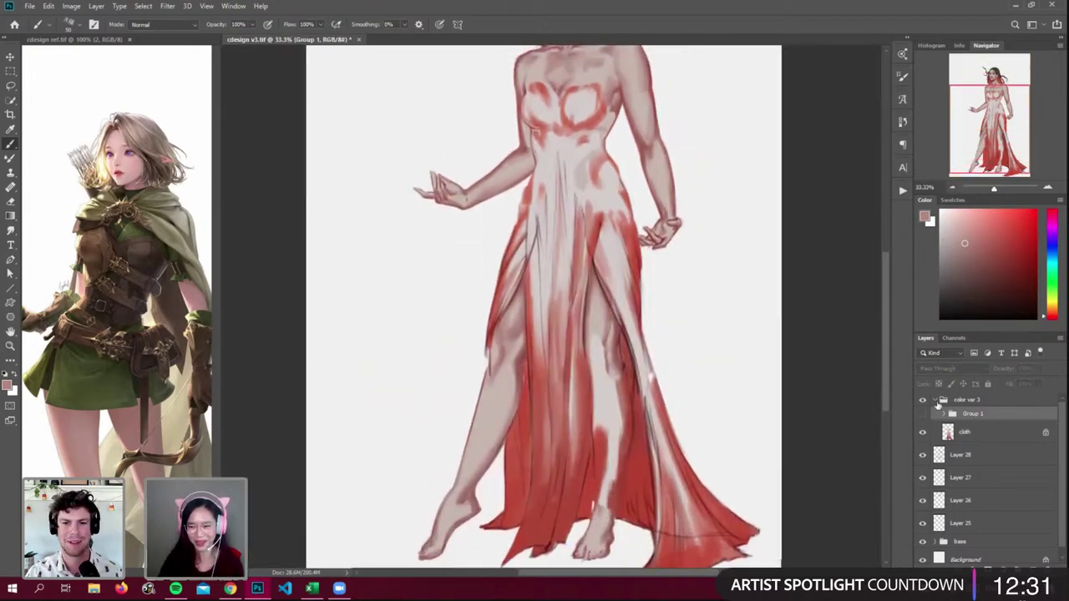
{"action": "left_click", "coordinate": [923, 401]}
{"action": "left_click", "coordinate": [922, 401]}
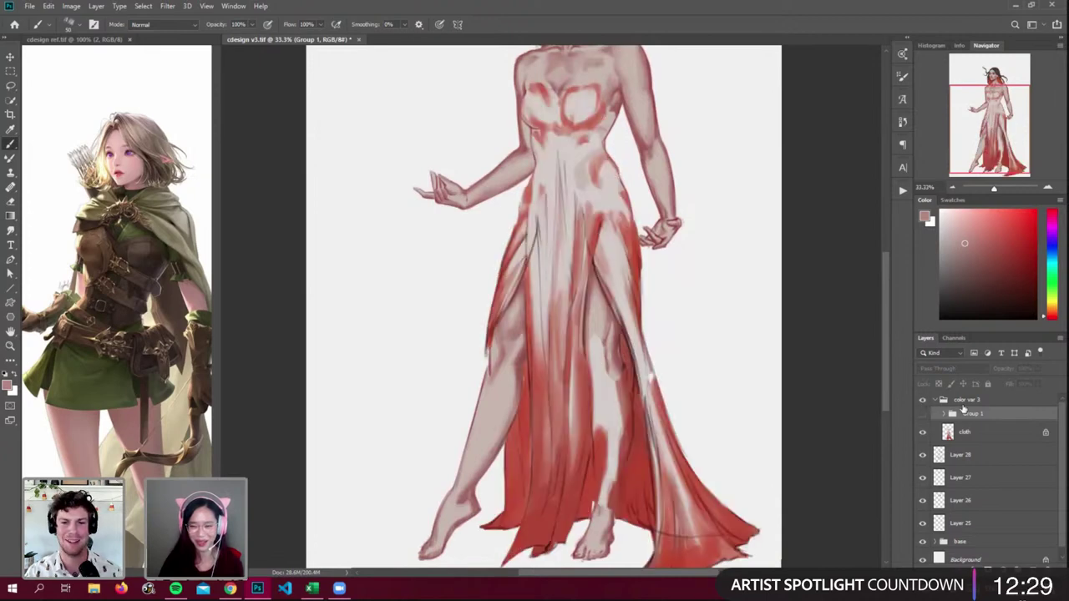
- Add a new layer above the cloth layer and show the metal layer group again
{"action": "left_click", "coordinate": [969, 401]}
{"action": "left_click", "coordinate": [968, 432]}
{"action": "key", "text": "ctrl+shift+alt+n"}
{"action": "left_click_drag", "start_coordinate": [886, 374], "coordinate": [886, 339]}
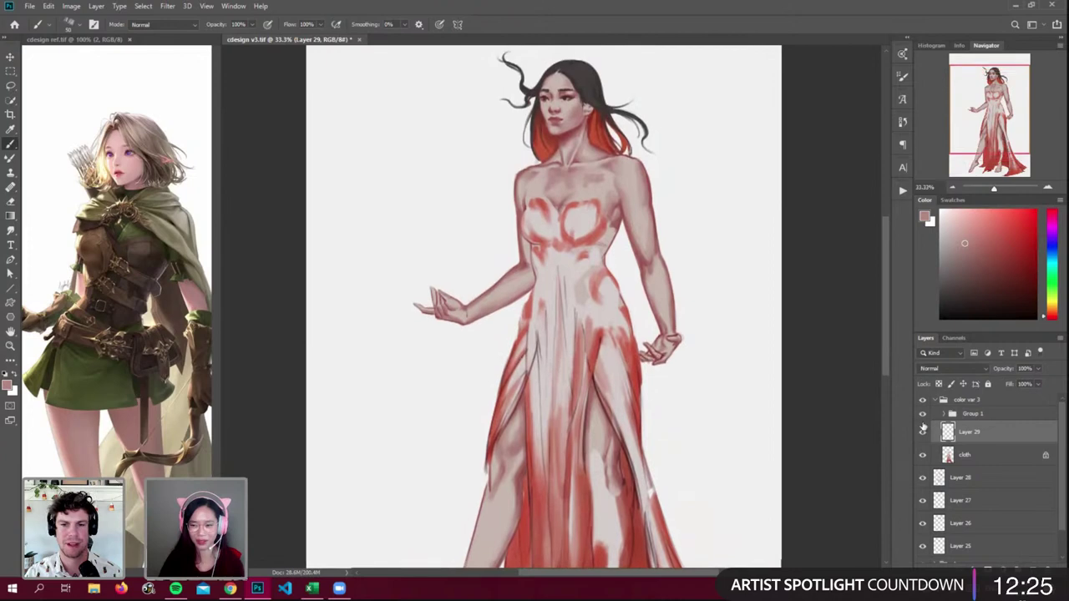
{"action": "left_click", "coordinate": [922, 413]}
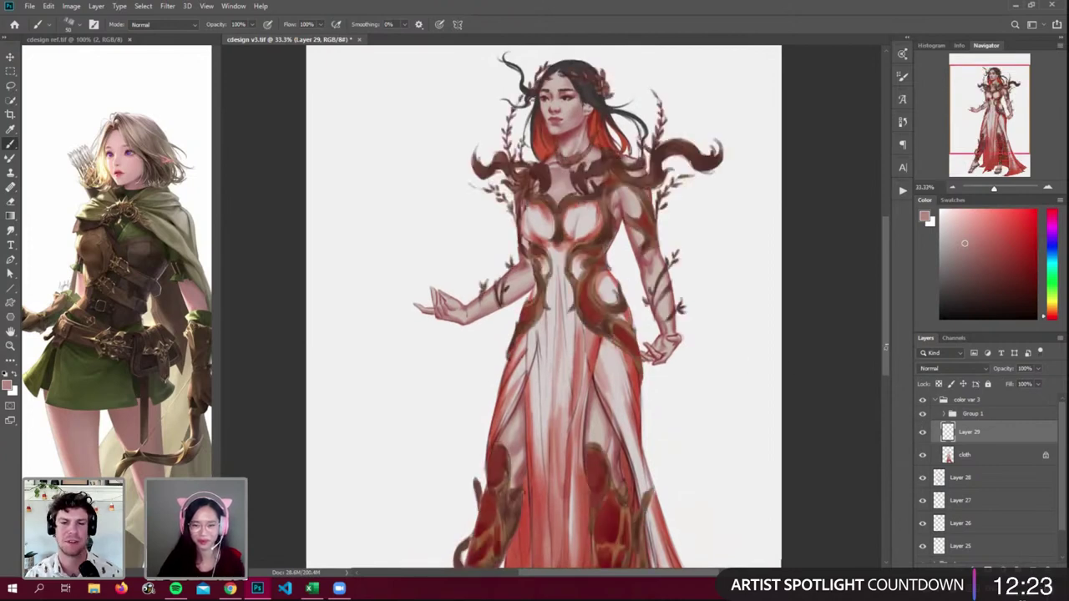
{"action": "scroll", "coordinate": [887, 358], "scroll_direction": "down", "scroll_amount": 4}
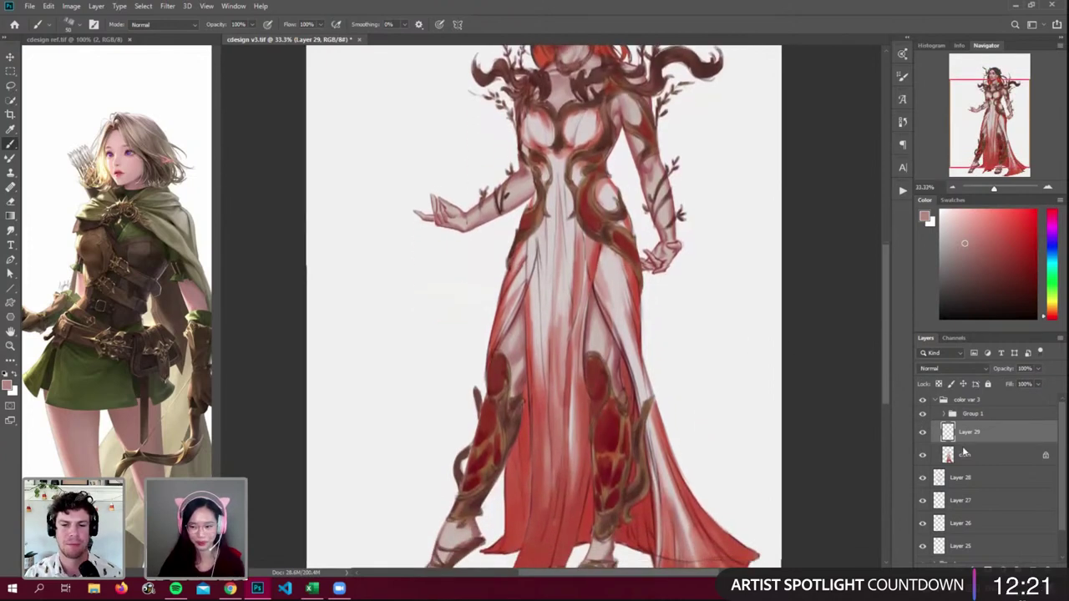
- Undo the new layer and the cloth merge, and check the separate cloth lines layer by toggling its visibility
{"action": "left_click", "coordinate": [966, 457]}
{"action": "double_click", "coordinate": [970, 432]}
{"action": "type", "text": "cloth lines"}
{"action": "key", "text": "Return"}
{"action": "key", "text": "slash"}
{"action": "left_click", "coordinate": [973, 414]}
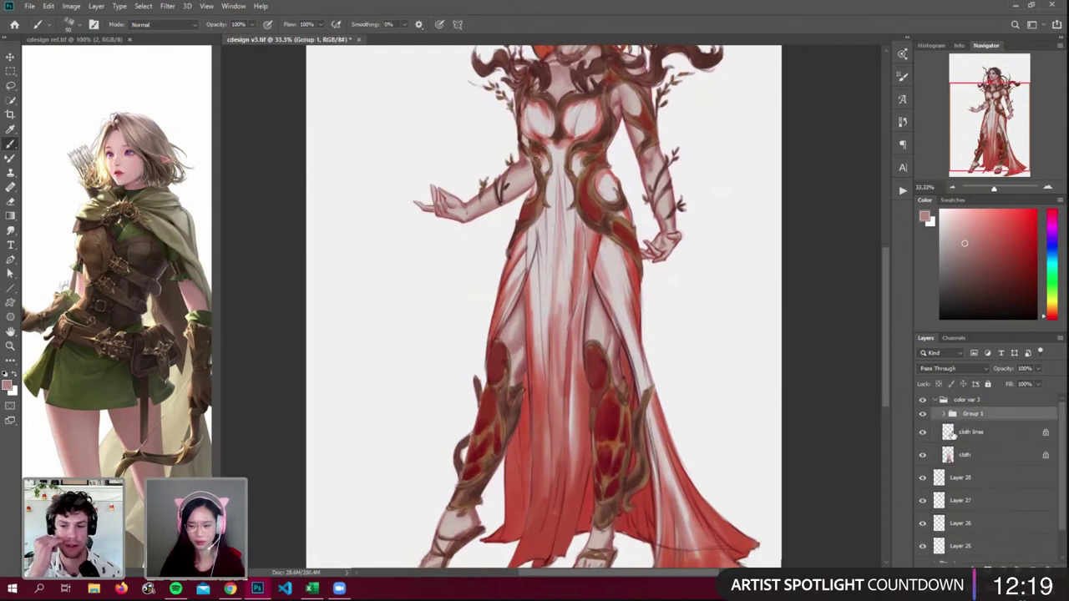
{"action": "left_click", "coordinate": [969, 431]}
{"action": "left_click", "coordinate": [922, 432]}
{"action": "left_click", "coordinate": [922, 432]}
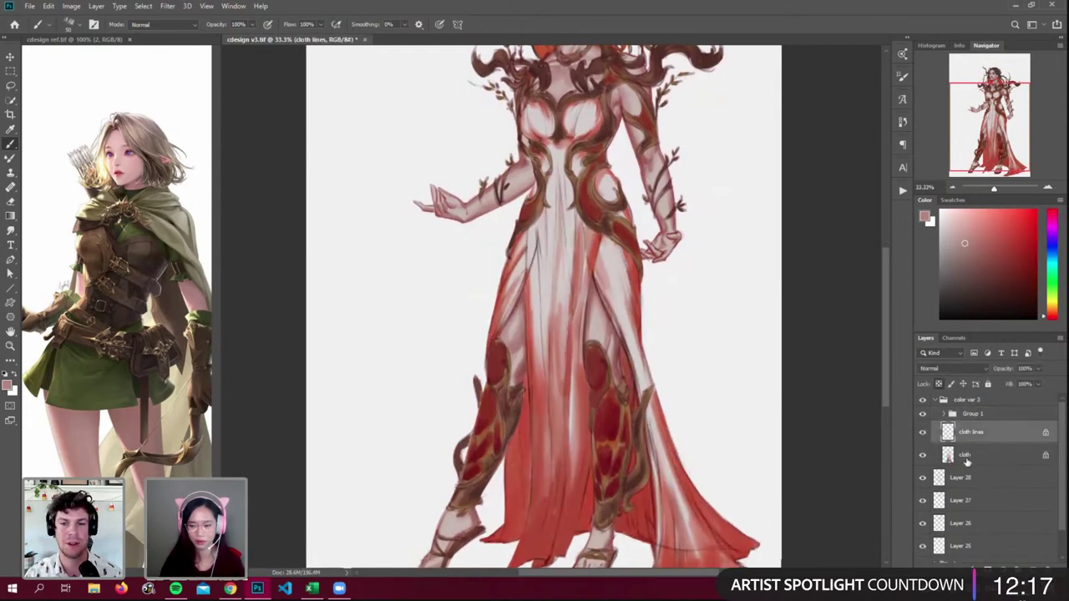
- Duplicate the cloth layer and select the original beneath the copy
{"action": "left_click", "coordinate": [967, 459]}
{"action": "key", "text": "ctrl+j"}
{"action": "key", "text": "Return"}
{"action": "left_click", "coordinate": [977, 476]}
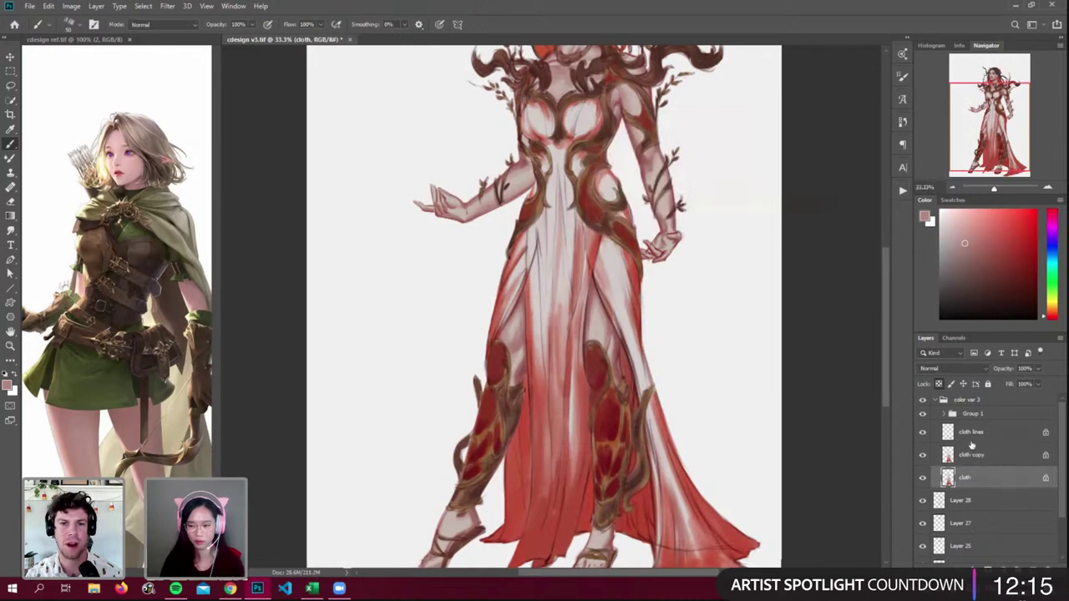
- Fill the original cloth layer with a pale grey sampled from the bodice and place the cloth lines layer directly above it
{"action": "key", "text": "shift+BackSpace"}
{"action": "left_click", "coordinate": [586, 123]}
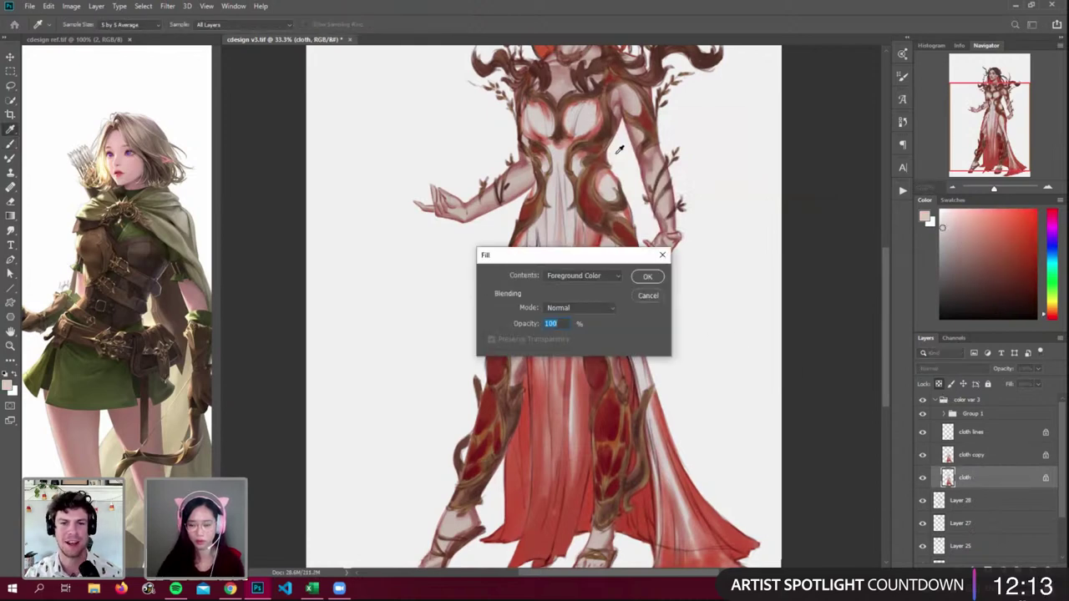
{"action": "key", "text": "Return"}
{"action": "key", "text": "b"}
{"action": "mouse_move", "coordinate": [983, 440]}
{"action": "left_mouse_down"}
{"action": "mouse_move", "coordinate": [977, 465]}
{"action": "mouse_move", "coordinate": [977, 455]}
{"action": "left_mouse_up"}
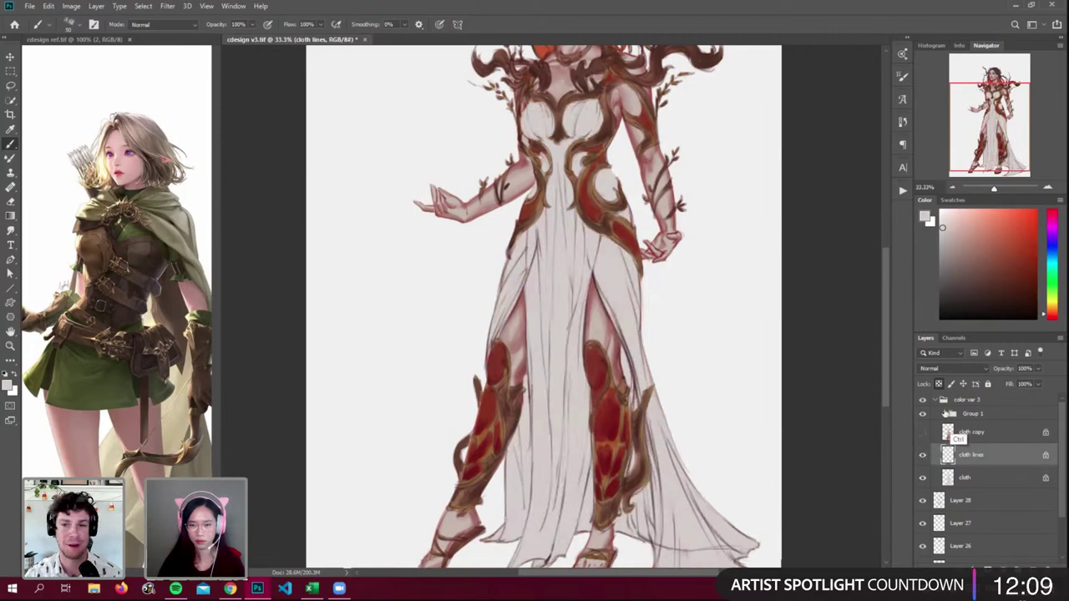
- Fill the cloth lines with a medium grey at 100% opacity and merge them into the cloth layer
{"action": "left_click", "coordinate": [937, 384]}
{"action": "key", "text": "shift+BackSpace"}
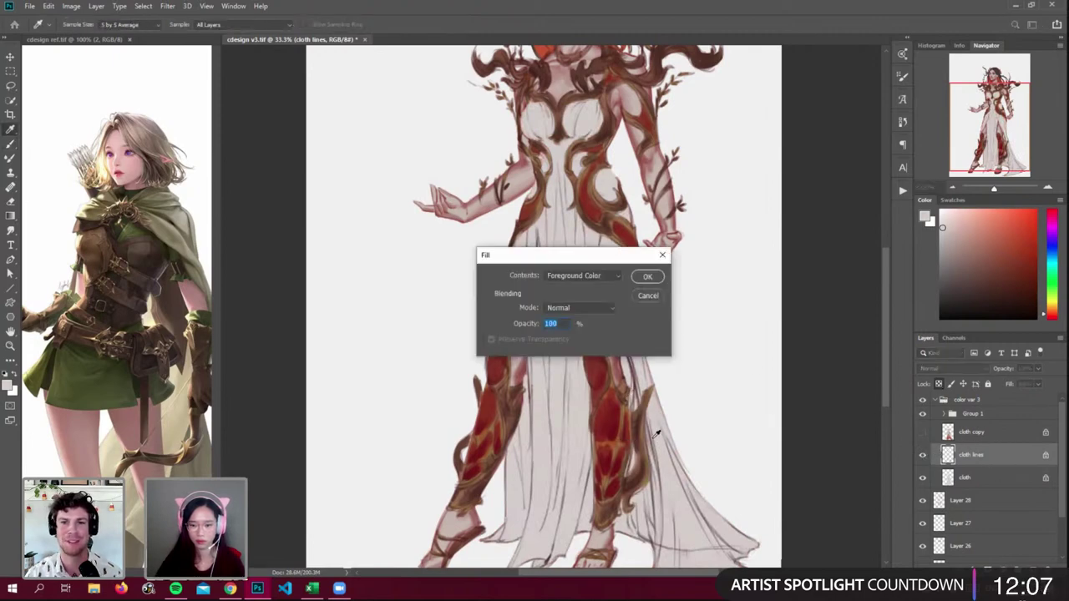
{"action": "key", "text": "Return"}
{"action": "left_click", "coordinate": [951, 257]}
{"action": "key", "text": "shift+BackSpace"}
{"action": "key", "text": "Return"}
{"action": "key", "text": "ctrl+e"}
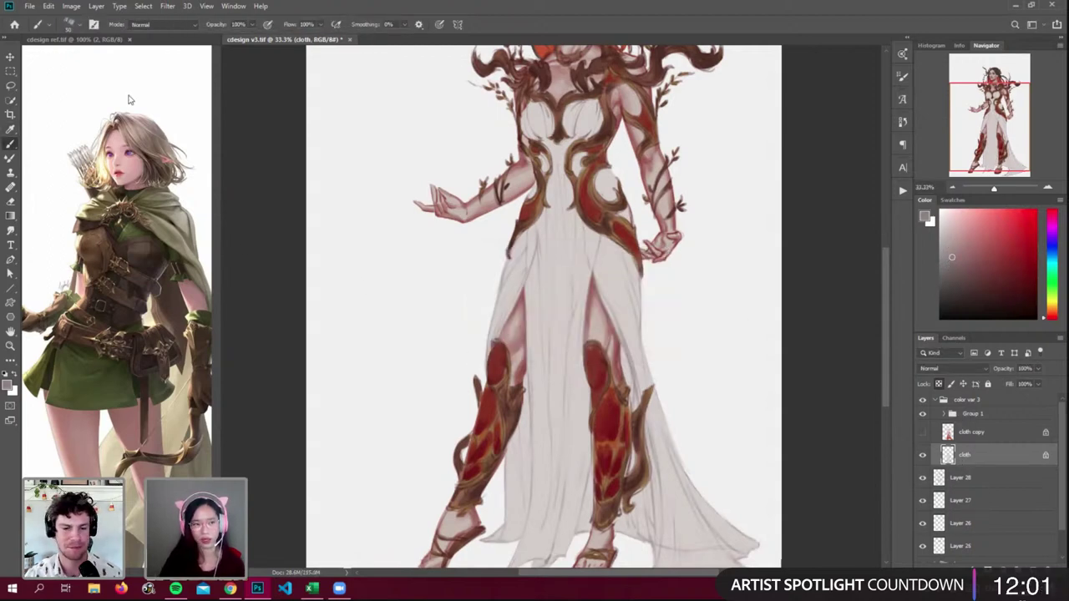
- Paint grey shadows on the cloth behind the figure's left leg, from the thigh slit down to the hem
{"action": "scroll", "coordinate": [888, 343], "scroll_direction": "down", "scroll_amount": 3}
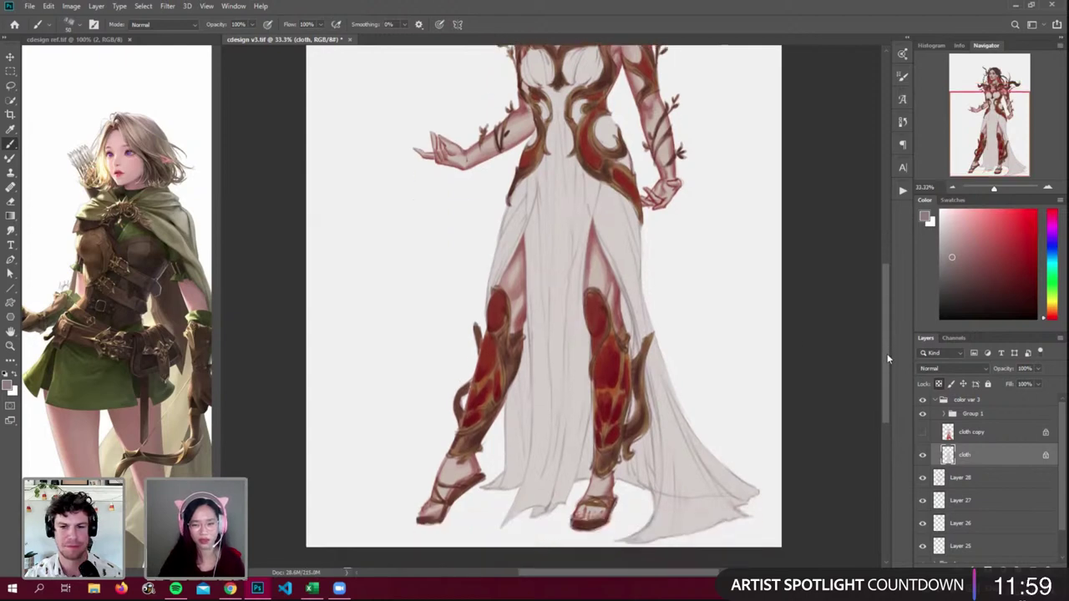
{"action": "left_click", "coordinate": [655, 486], "text": "alt"}
{"action": "left_click", "coordinate": [656, 485], "text": "alt"}
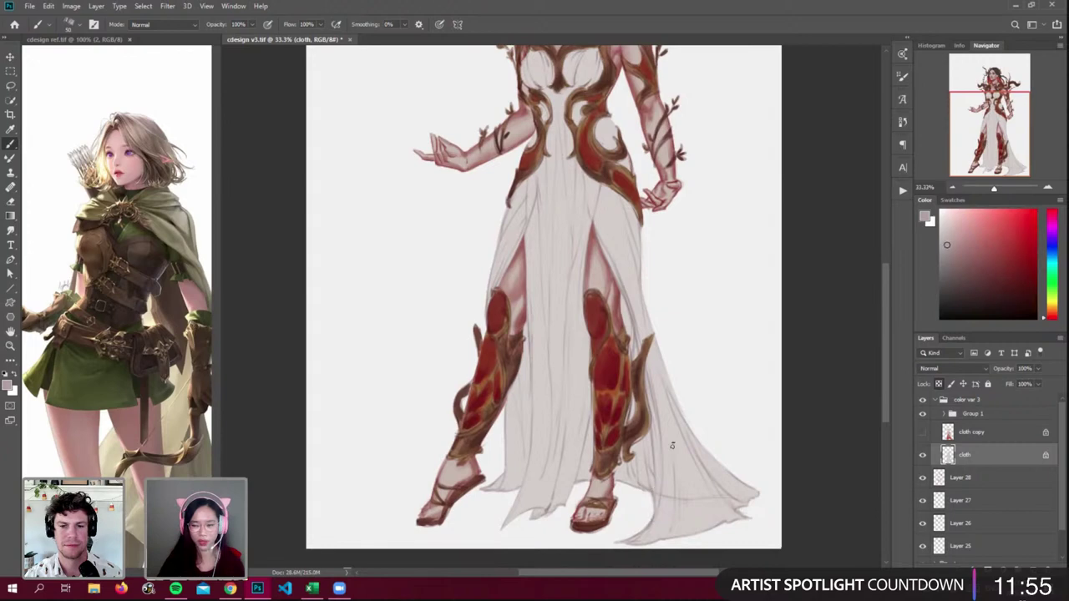
{"action": "key", "text": "ctrl+z"}
{"action": "left_click", "coordinate": [946, 257]}
{"action": "mouse_move", "coordinate": [621, 326]}
{"action": "left_mouse_down"}
{"action": "mouse_move", "coordinate": [612, 302]}
{"action": "mouse_move", "coordinate": [626, 334]}
{"action": "left_mouse_up"}
{"action": "left_click_drag", "start_coordinate": [618, 297], "coordinate": [648, 488]}
{"action": "left_click_drag", "start_coordinate": [645, 410], "coordinate": [653, 492]}
{"action": "mouse_move", "coordinate": [645, 439]}
{"action": "left_mouse_down"}
{"action": "mouse_move", "coordinate": [639, 489]}
{"action": "mouse_move", "coordinate": [614, 481]}
{"action": "left_mouse_up"}
{"action": "left_click_drag", "start_coordinate": [597, 426], "coordinate": [578, 498]}
{"action": "key", "text": "bracketleft"}
{"action": "key", "text": "bracketleft"}
{"action": "mouse_move", "coordinate": [625, 430]}
{"action": "left_mouse_down"}
{"action": "mouse_move", "coordinate": [634, 488]}
{"action": "mouse_move", "coordinate": [623, 481]}
{"action": "left_mouse_up"}
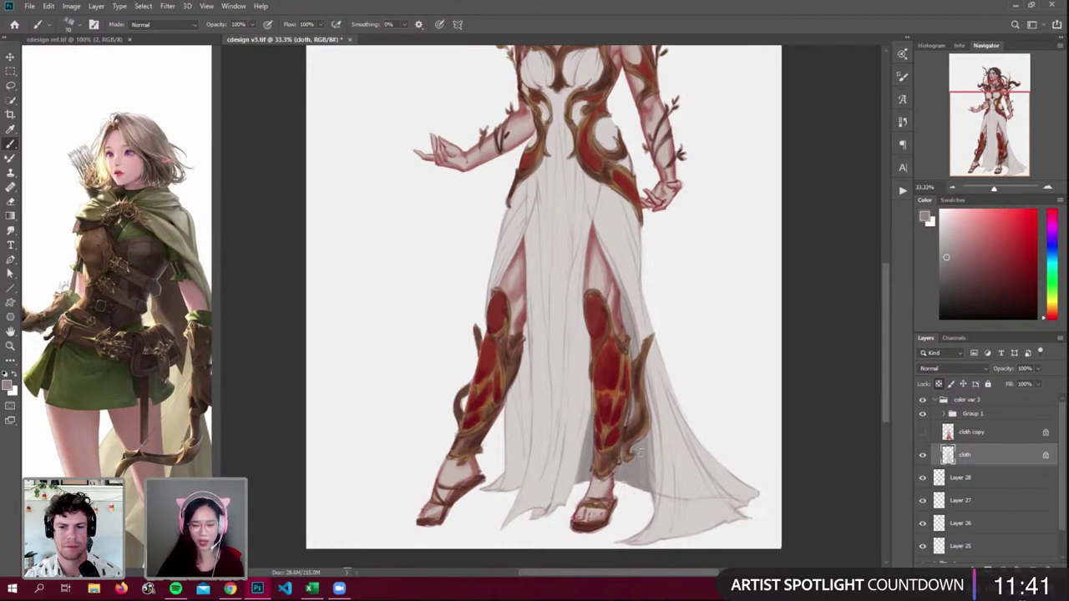
{"action": "left_click_drag", "start_coordinate": [627, 324], "coordinate": [621, 301]}
- Paint grey shading on the cloth panel beside the figure's right leg, from the knee down towards the hem
{"action": "left_click_drag", "start_coordinate": [521, 318], "coordinate": [527, 438]}
{"action": "mouse_move", "coordinate": [526, 368]}
{"action": "left_mouse_down"}
{"action": "mouse_move", "coordinate": [527, 462]}
{"action": "mouse_move", "coordinate": [522, 368]}
{"action": "mouse_move", "coordinate": [520, 426]}
{"action": "mouse_move", "coordinate": [511, 388]}
{"action": "mouse_move", "coordinate": [516, 451]}
{"action": "left_mouse_up"}
{"action": "left_click", "coordinate": [516, 468], "text": "alt"}
{"action": "key", "text": "bracketright"}
{"action": "key", "text": "bracketright"}
{"action": "key", "text": "bracketright"}
{"action": "left_click_drag", "start_coordinate": [510, 402], "coordinate": [513, 464]}
- Lighten the lower part of the panel behind the figure's right leg and darken its hem corner near the sandal
{"action": "left_click", "coordinate": [510, 498], "text": "alt"}
{"action": "key", "text": "bracketleft"}
{"action": "key", "text": "bracketleft"}
{"action": "key", "text": "bracketleft"}
{"action": "left_click_drag", "start_coordinate": [515, 444], "coordinate": [516, 473]}
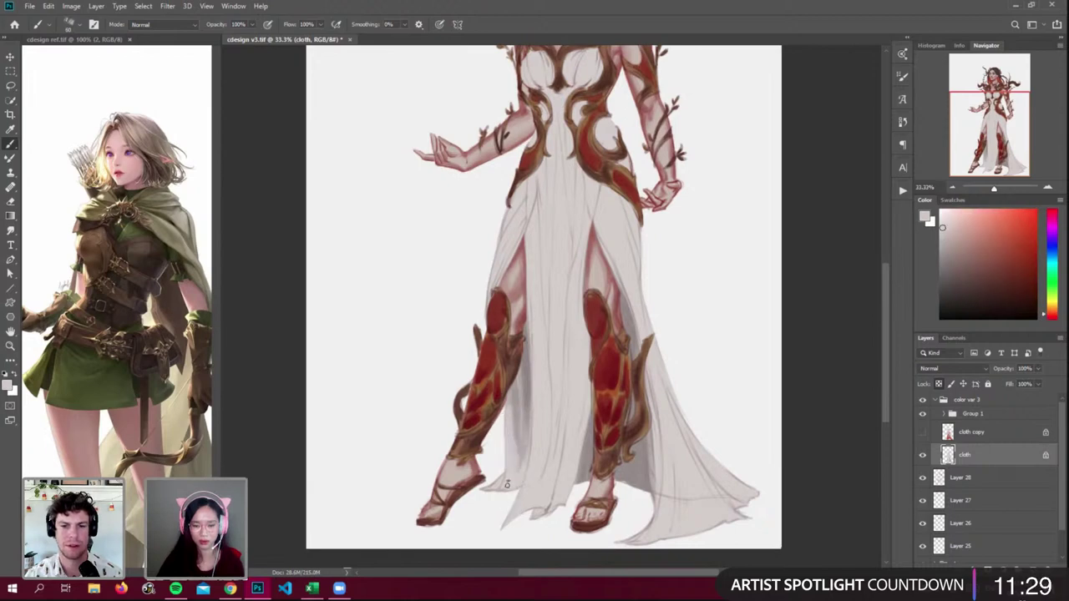
{"action": "left_click", "coordinate": [525, 398], "text": "alt"}
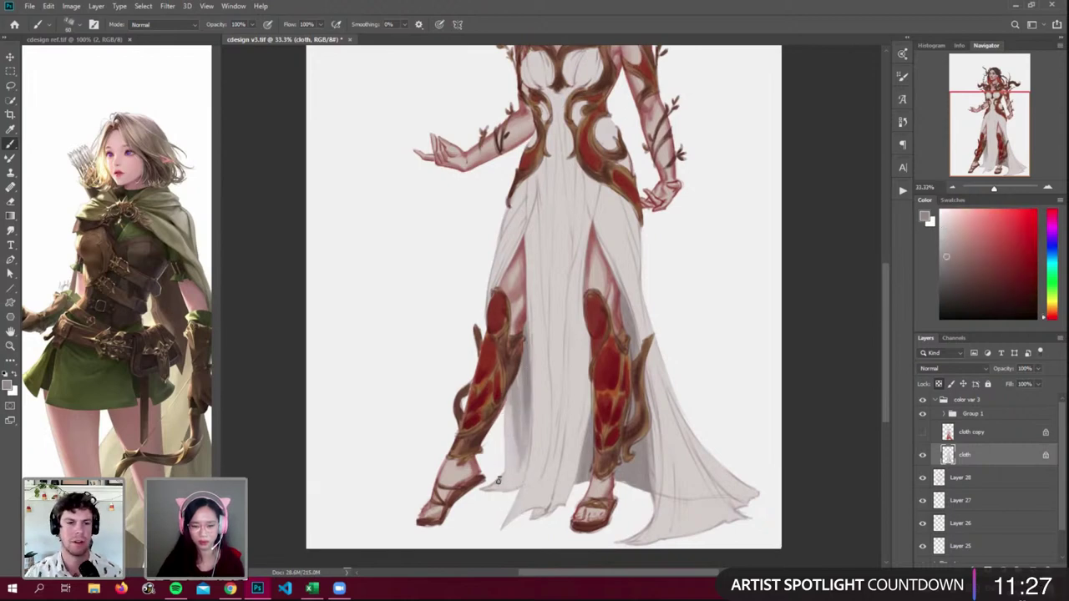
{"action": "left_click_drag", "start_coordinate": [502, 478], "coordinate": [476, 490]}
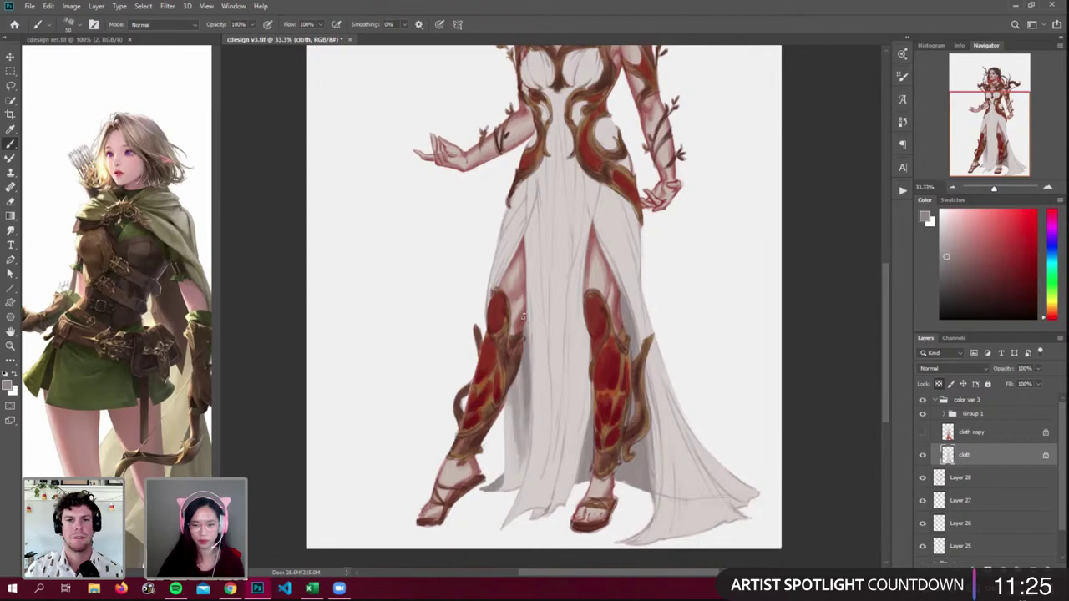
- Blend grey shading down the panel behind the figure's right leg with a much larger brush
{"action": "left_click", "coordinate": [525, 395], "text": "alt"}
{"action": "key", "text": "bracketright"}
{"action": "key", "text": "bracketright"}
{"action": "key", "text": "bracketright"}
{"action": "key", "text": "bracketright"}
{"action": "key", "text": "bracketright"}
{"action": "key", "text": "bracketright"}
{"action": "key", "text": "bracketright"}
{"action": "key", "text": "bracketright"}
{"action": "key", "text": "bracketright"}
{"action": "left_click_drag", "start_coordinate": [514, 363], "coordinate": [506, 476]}
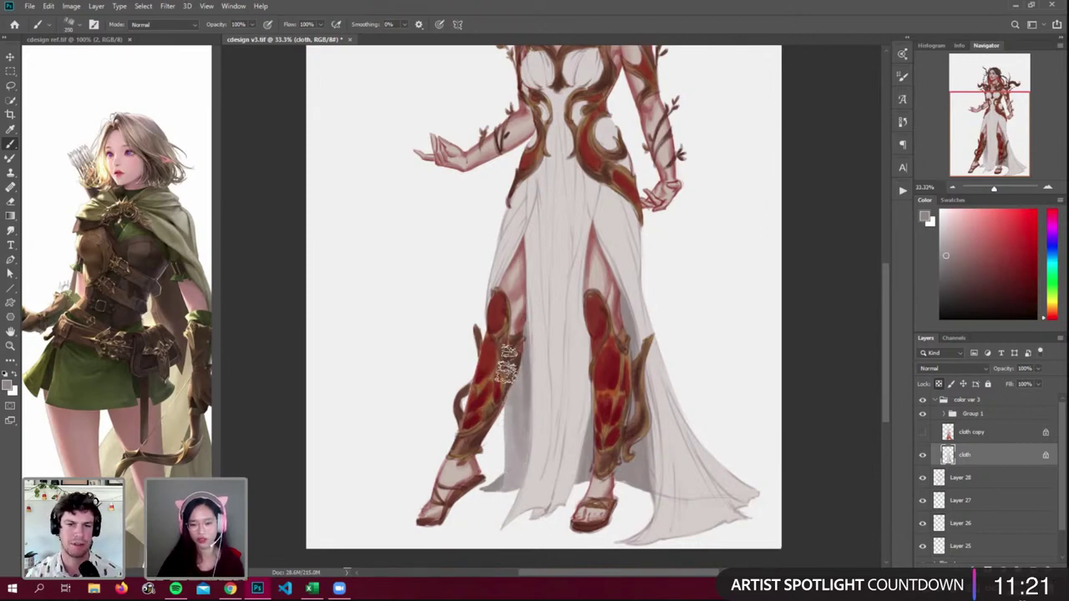
- Paint grey fold shadows on the skirt below the figure's right hip armor
{"action": "scroll", "coordinate": [883, 289], "scroll_direction": "up", "scroll_amount": 3}
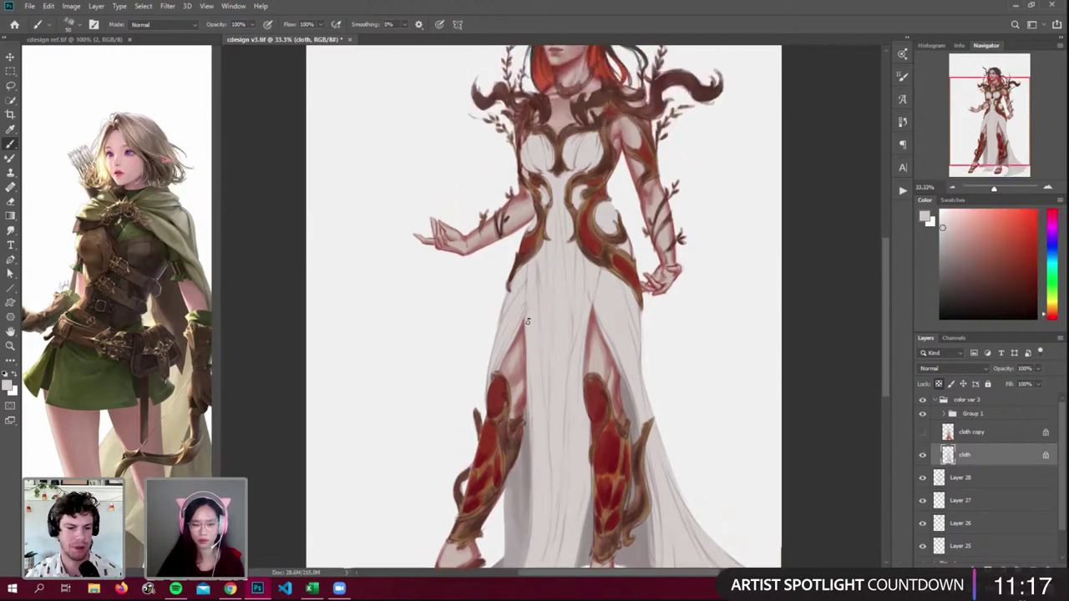
{"action": "left_click", "coordinate": [632, 397], "text": "alt"}
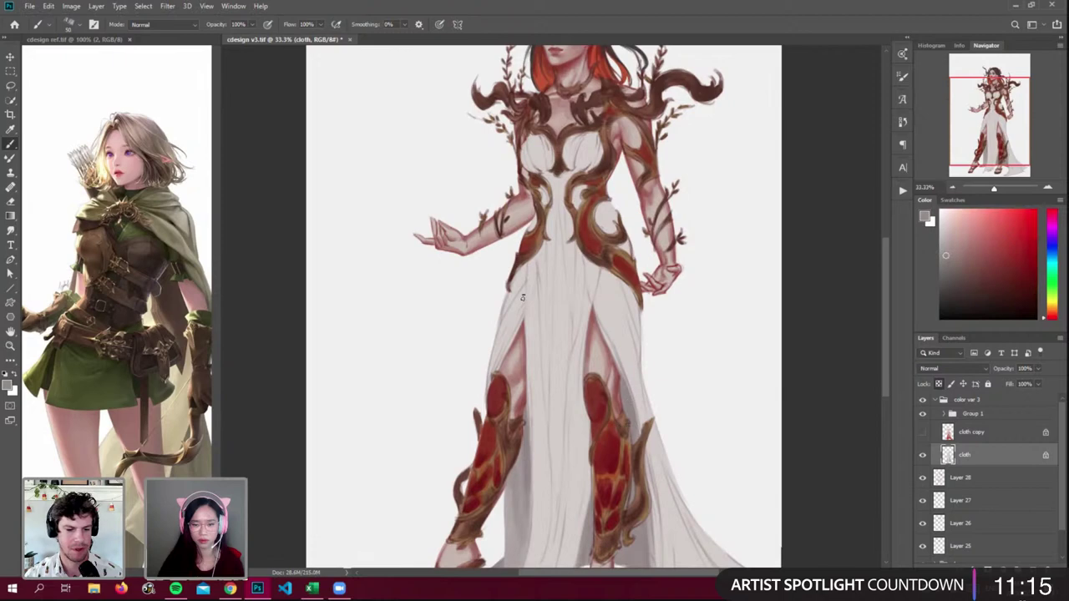
{"action": "left_click_drag", "start_coordinate": [517, 296], "coordinate": [498, 329]}
{"action": "left_click_drag", "start_coordinate": [520, 301], "coordinate": [498, 334]}
{"action": "key", "text": "bracketright"}
{"action": "key", "text": "bracketright"}
{"action": "key", "text": "bracketright"}
{"action": "key", "text": "bracketright"}
{"action": "left_click_drag", "start_coordinate": [524, 269], "coordinate": [509, 301]}
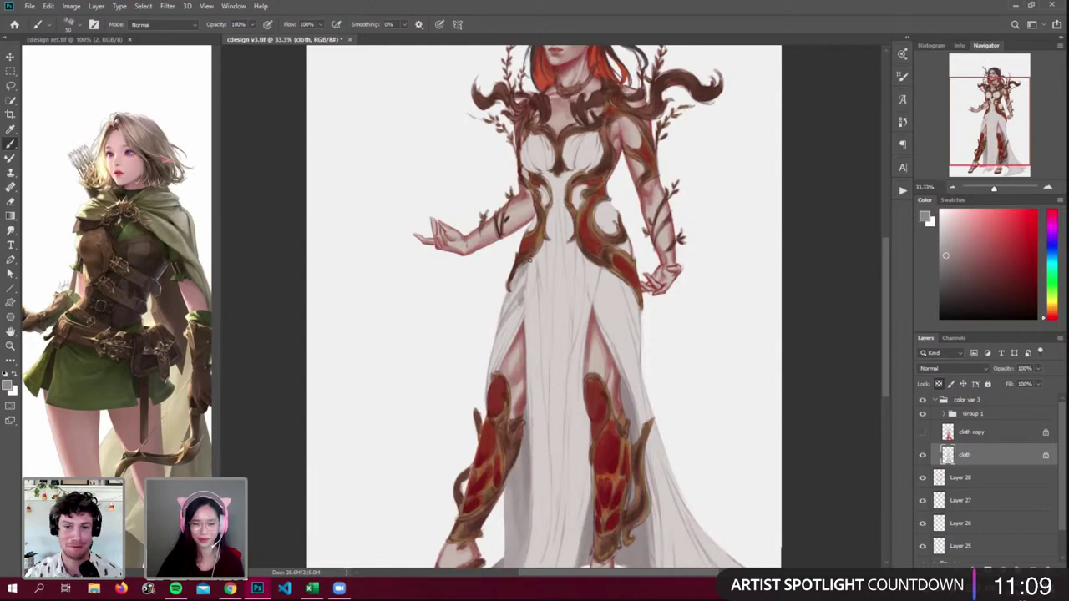
- Paint grey fold shadows on the skirt below the figure's left hip armor with a smaller brush
{"action": "key", "text": "bracketleft"}
{"action": "key", "text": "bracketleft"}
{"action": "key", "text": "bracketleft"}
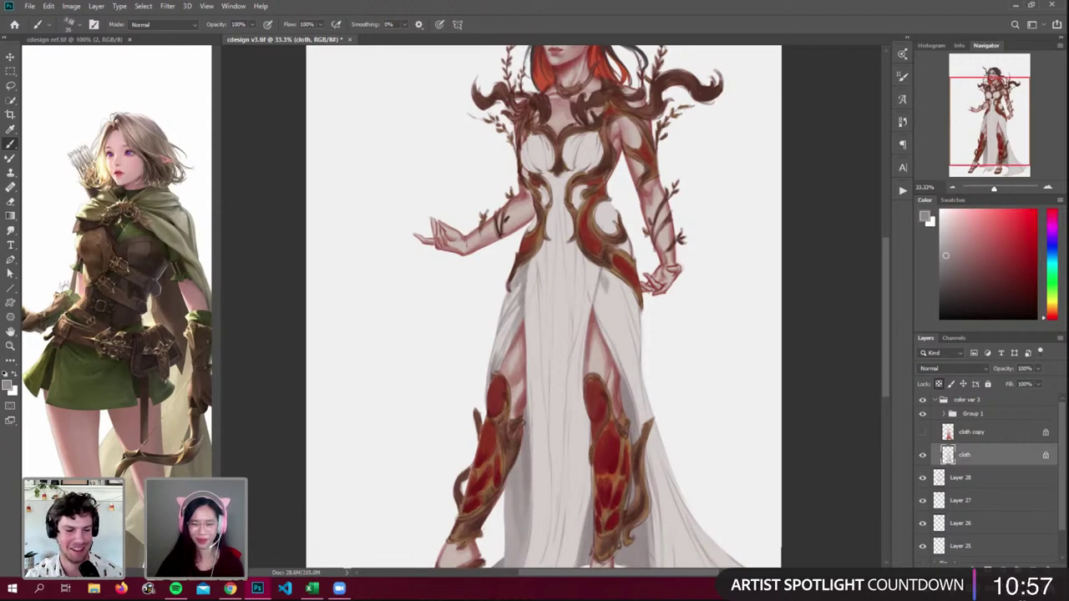
{"action": "mouse_move", "coordinate": [604, 270]}
{"action": "left_mouse_down"}
{"action": "mouse_move", "coordinate": [631, 339]}
{"action": "mouse_move", "coordinate": [621, 291]}
{"action": "left_mouse_up"}
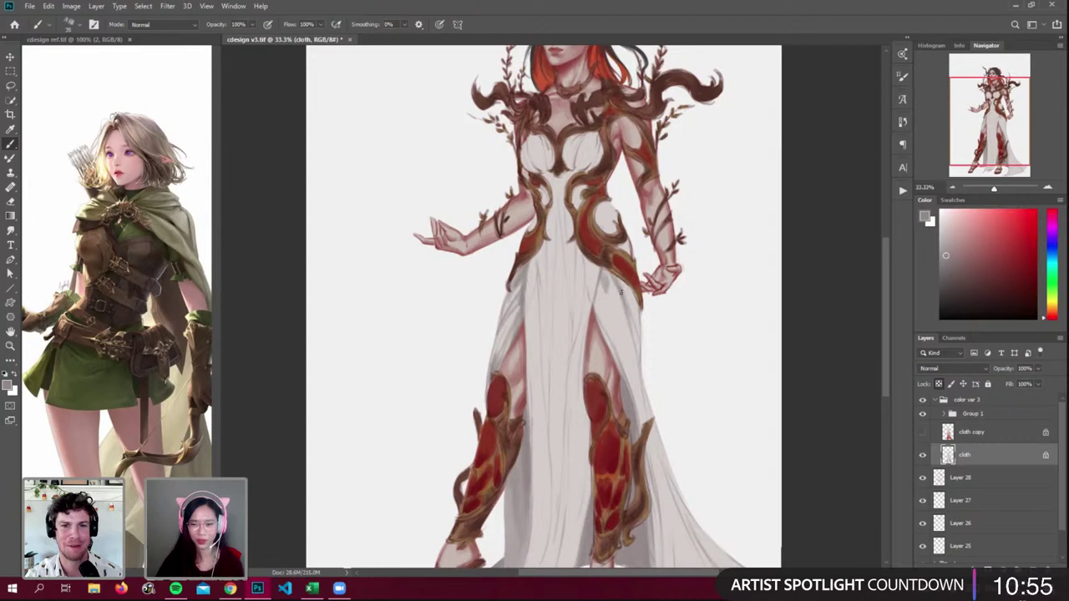
- Check the dress against the red cloth copy layer and refine the grey folds on the skirt over the figure's left thigh
{"action": "left_click", "coordinate": [923, 432]}
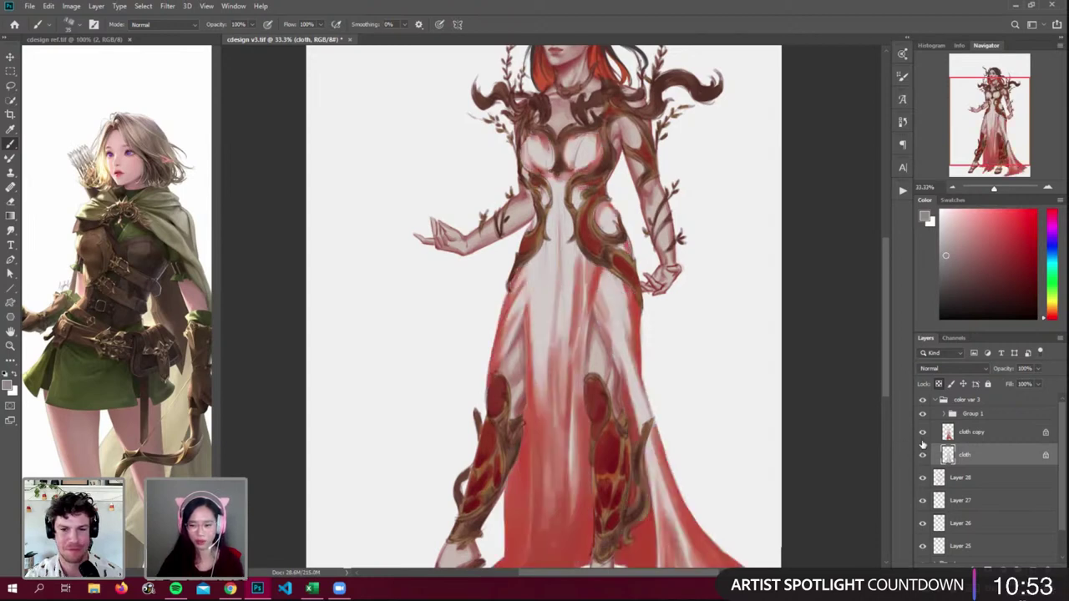
{"action": "left_click", "coordinate": [923, 431]}
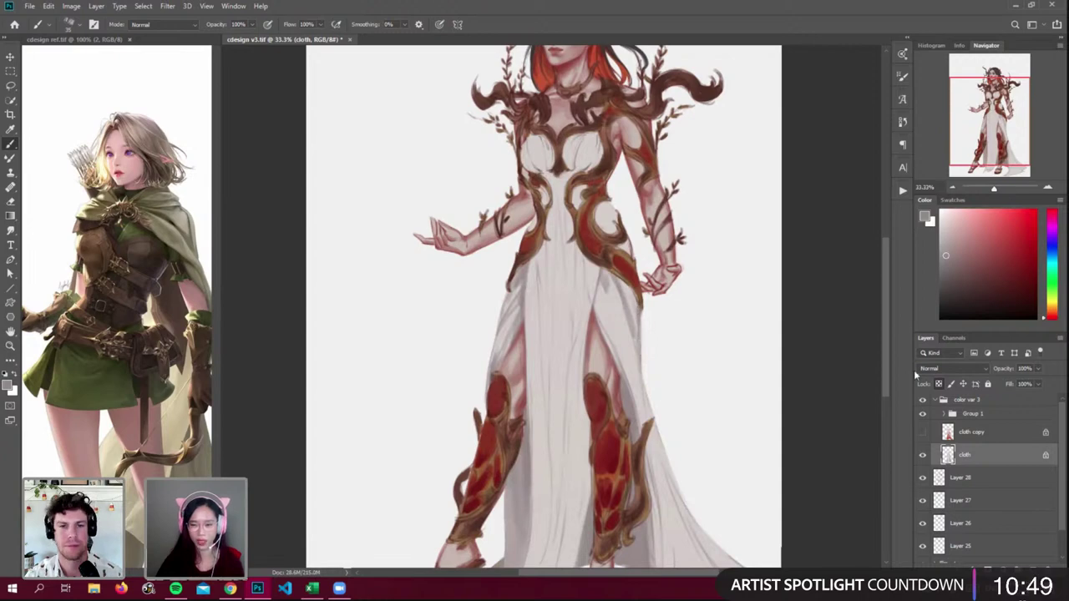
{"action": "left_click", "coordinate": [947, 266]}
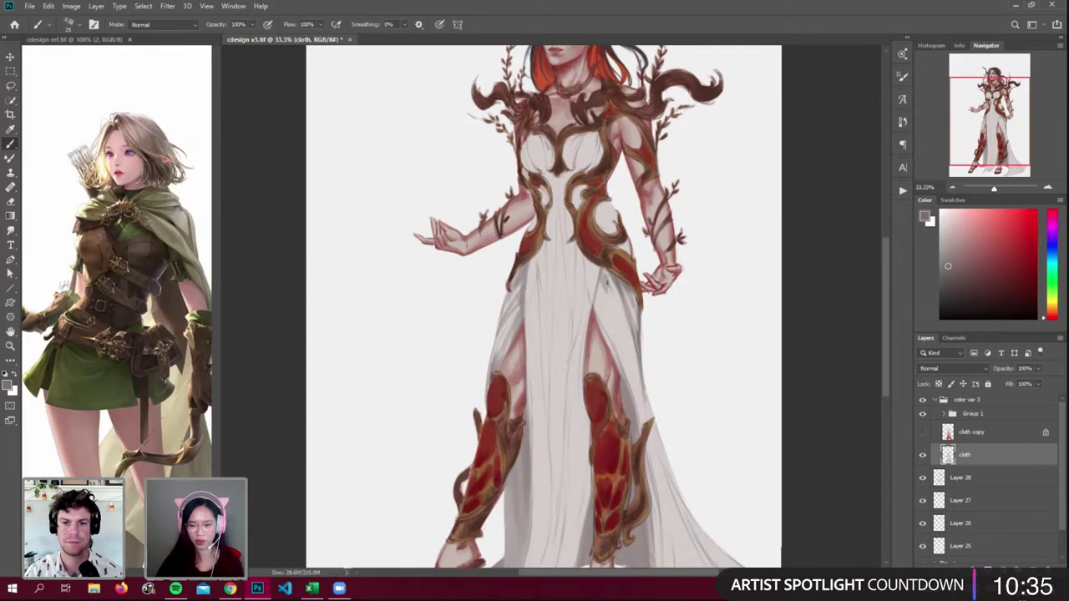
{"action": "left_click", "coordinate": [613, 325], "text": "alt"}
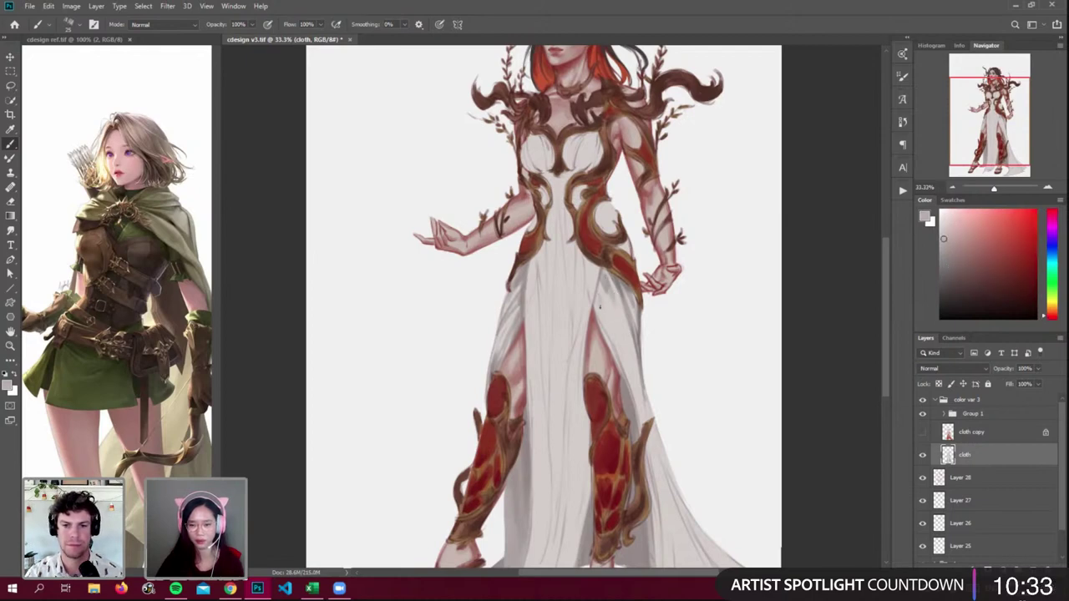
{"action": "left_click", "coordinate": [613, 360], "text": "alt"}
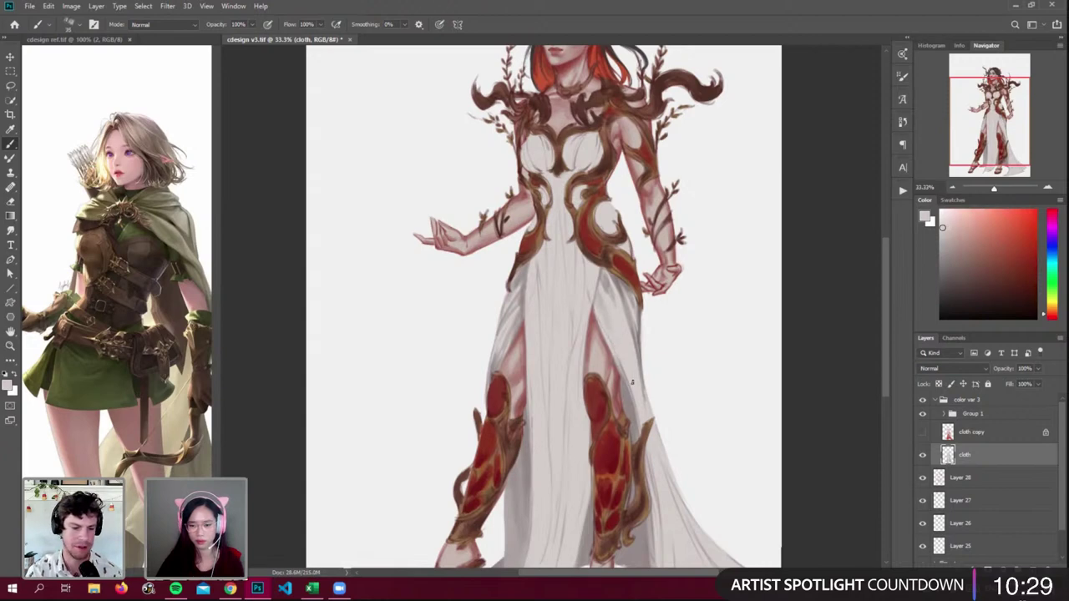
{"action": "left_click", "coordinate": [628, 428], "text": "alt"}
- Deepen the grey shadow along the skirt's drape from the figure's left thigh to the knee with a larger brush
{"action": "left_click", "coordinate": [947, 269]}
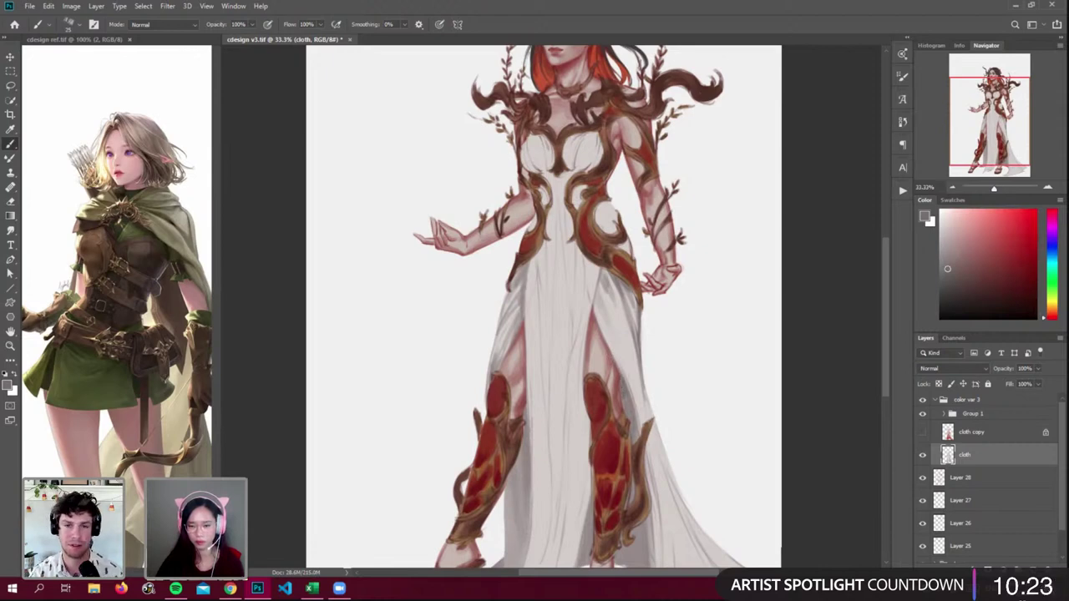
{"action": "key", "text": "]"}
{"action": "key", "text": "]"}
{"action": "key", "text": "]"}
{"action": "left_click_drag", "start_coordinate": [624, 332], "coordinate": [644, 409]}
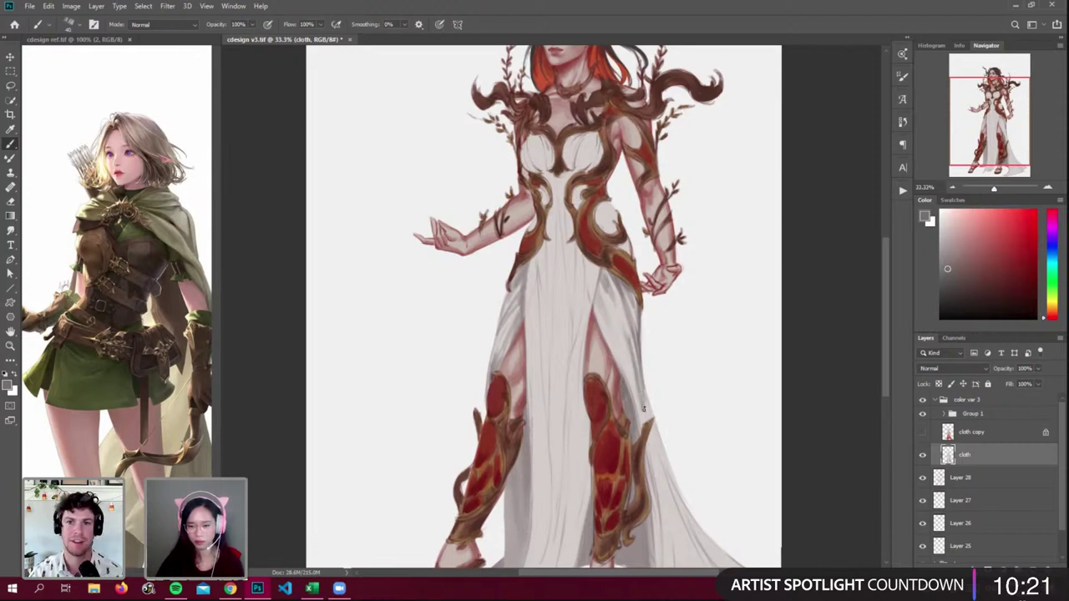
{"action": "left_click", "coordinate": [625, 362], "text": "alt"}
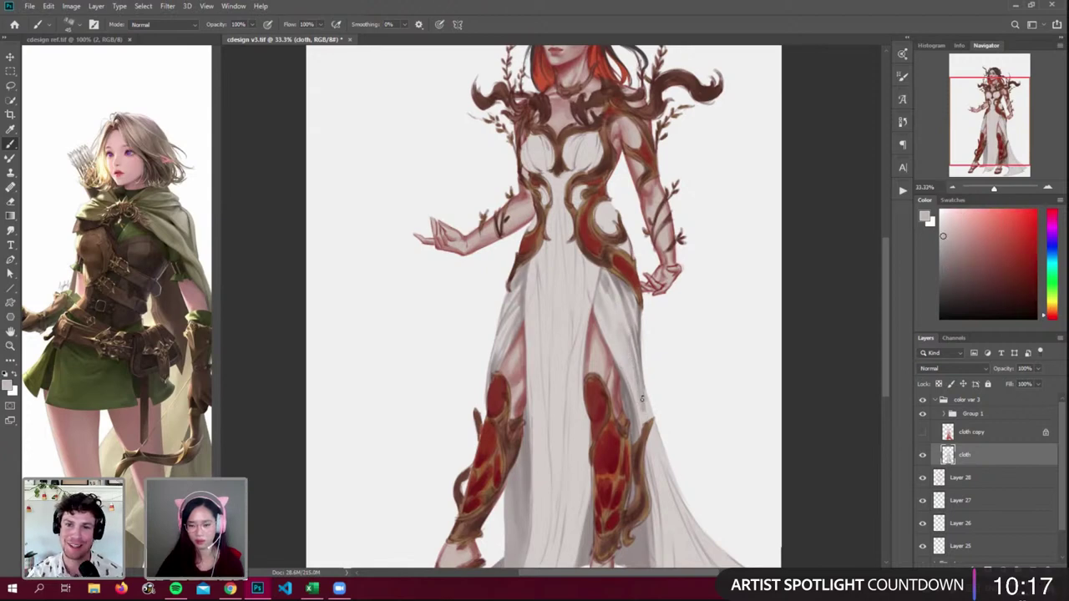
- Paint long grey fold shadows down the front panel beside the figure's left leg towards the hem, varying the brush size
{"action": "left_click", "coordinate": [616, 304], "text": "alt"}
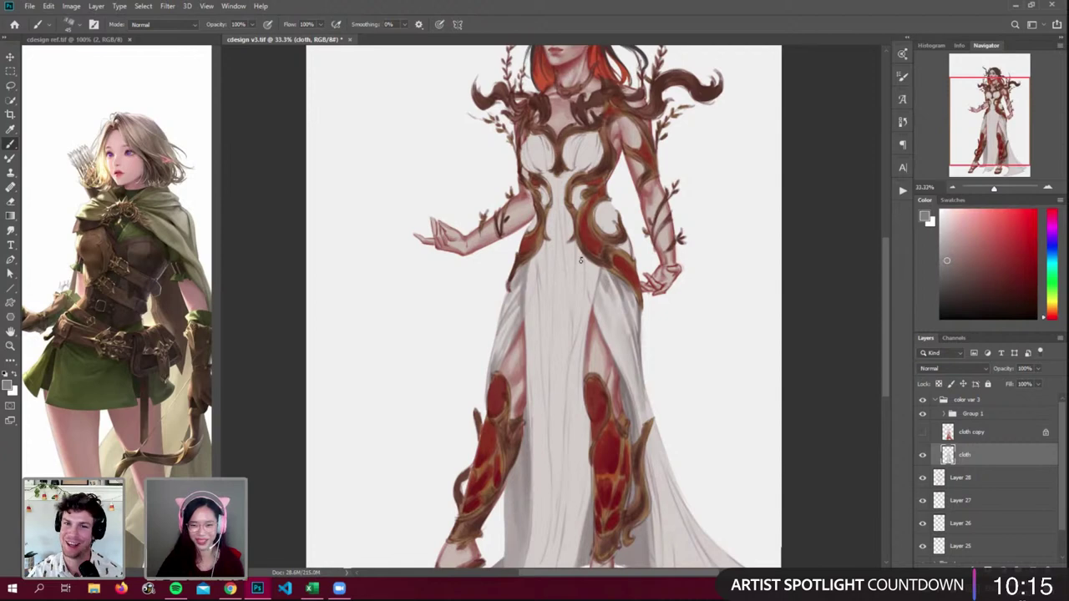
{"action": "left_click_drag", "start_coordinate": [578, 278], "coordinate": [569, 396]}
{"action": "key", "text": "bracketleft"}
{"action": "key", "text": "bracketleft"}
{"action": "key", "text": "bracketleft"}
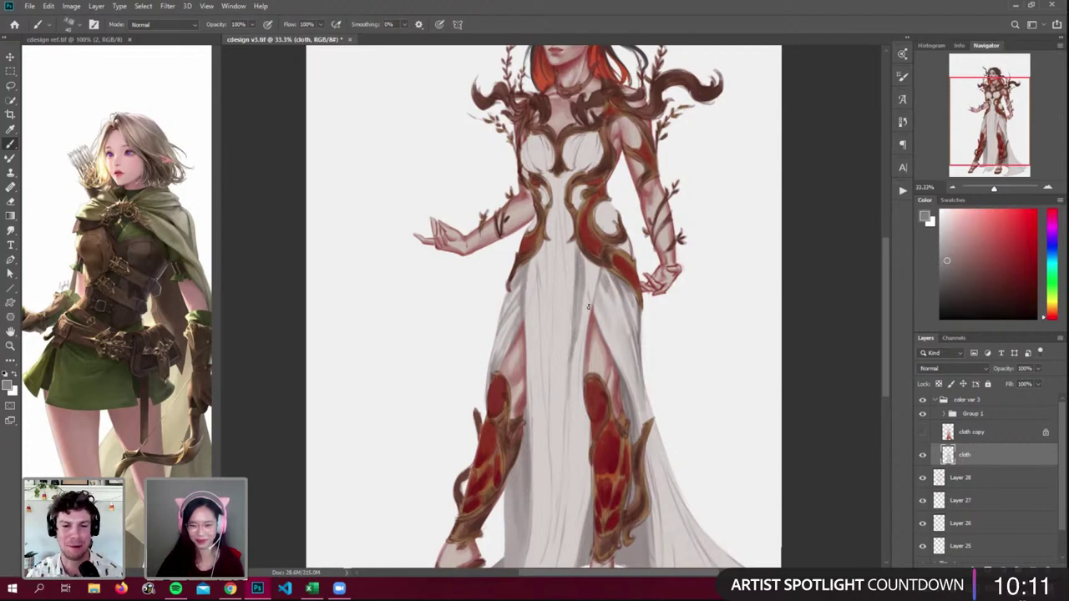
{"action": "left_click_drag", "start_coordinate": [578, 337], "coordinate": [579, 452]}
{"action": "key", "text": "bracketright"}
{"action": "key", "text": "bracketright"}
{"action": "key", "text": "bracketright"}
{"action": "key", "text": "bracketright"}
{"action": "mouse_move", "coordinate": [578, 399]}
{"action": "left_mouse_down"}
{"action": "mouse_move", "coordinate": [572, 509]}
{"action": "mouse_move", "coordinate": [549, 547]}
{"action": "left_mouse_up"}
- Shade and soften the small folds just below the inner end of the figure's left hip armor with a smaller brush
{"action": "key", "text": "bracketleft"}
{"action": "key", "text": "bracketleft"}
{"action": "key", "text": "bracketleft"}
{"action": "left_click_drag", "start_coordinate": [584, 254], "coordinate": [595, 270]}
{"action": "left_click", "coordinate": [587, 263], "text": "alt"}
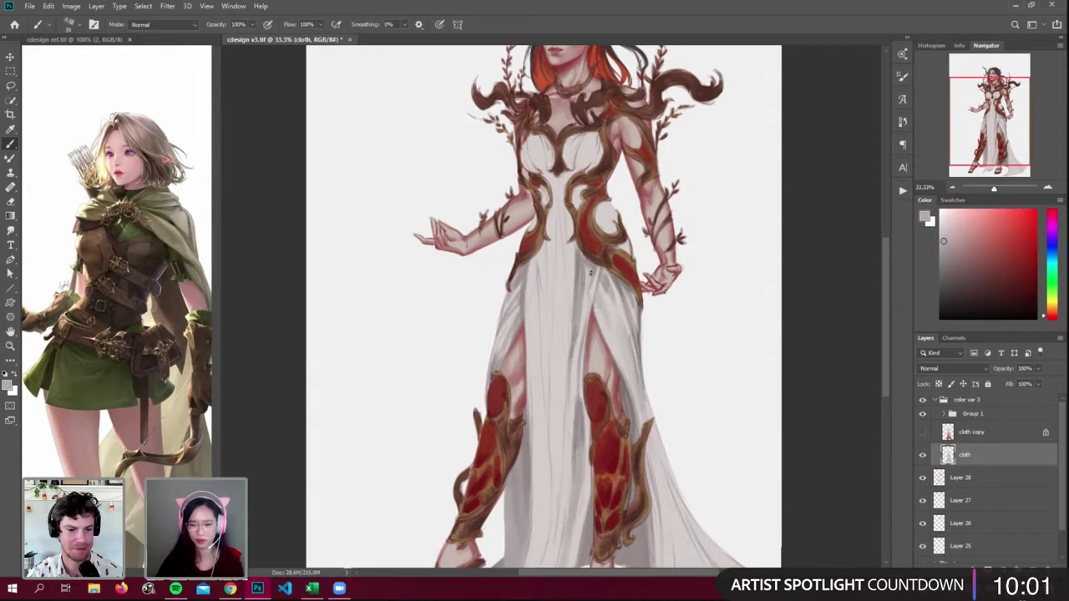
- Paint and soften a grey fold shadow down the front panel from the figure's right hip armor past the thigh
{"action": "left_click", "coordinate": [578, 289], "text": "alt"}
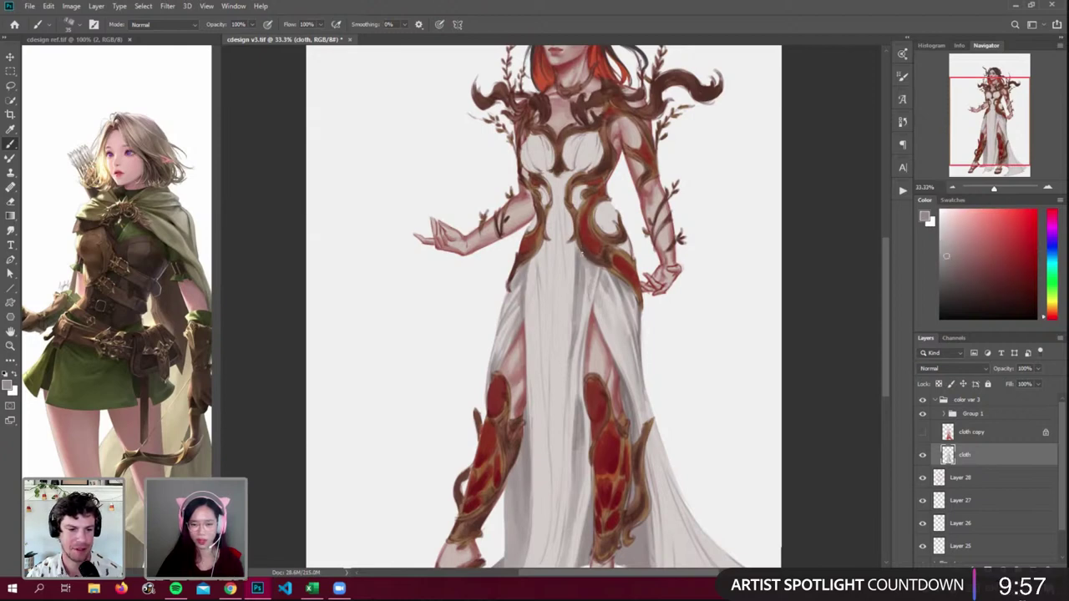
{"action": "left_click_drag", "start_coordinate": [543, 242], "coordinate": [531, 393]}
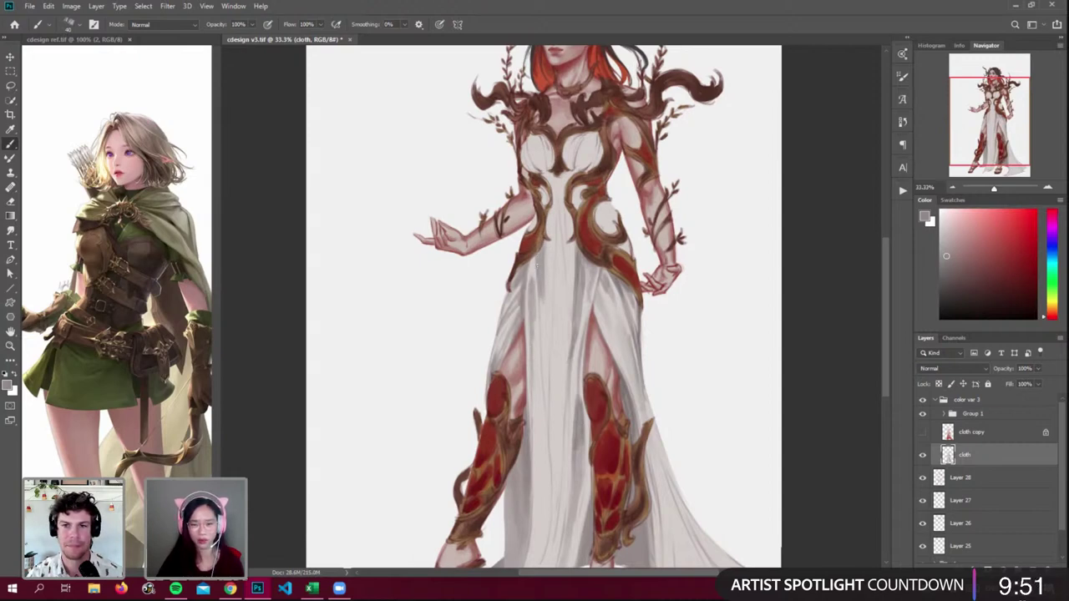
{"action": "left_click", "coordinate": [529, 269], "text": "alt"}
{"action": "left_click", "coordinate": [529, 271], "text": "alt"}
{"action": "left_click_drag", "start_coordinate": [529, 267], "coordinate": [529, 359]}
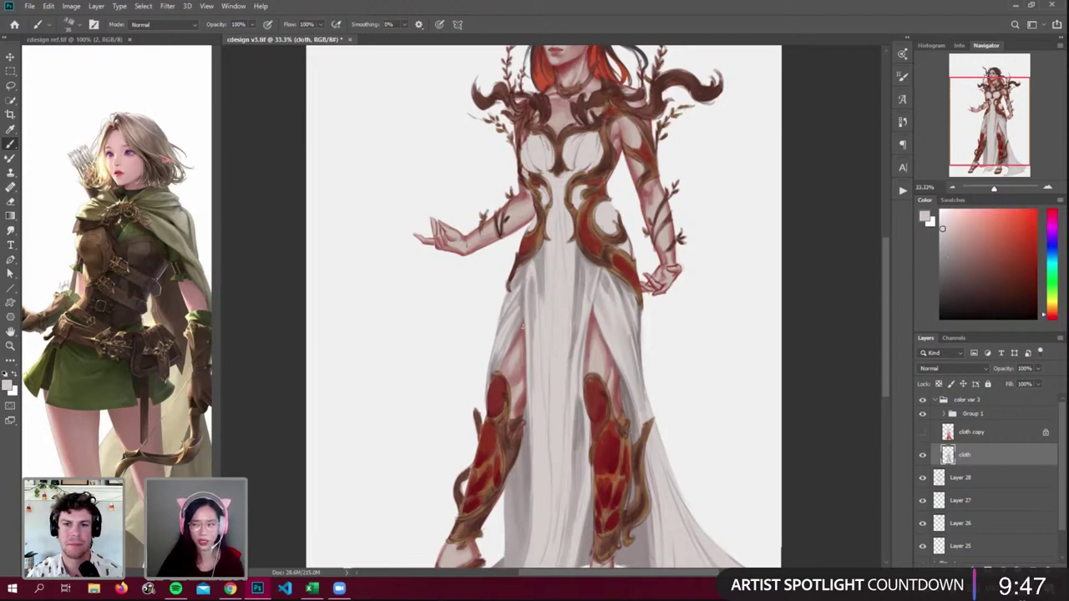
{"action": "left_click", "coordinate": [532, 311], "text": "alt"}
- Paint grey fold shadows down the middle of the front panel from the waist to knee level
{"action": "left_click", "coordinate": [526, 268], "text": "alt"}
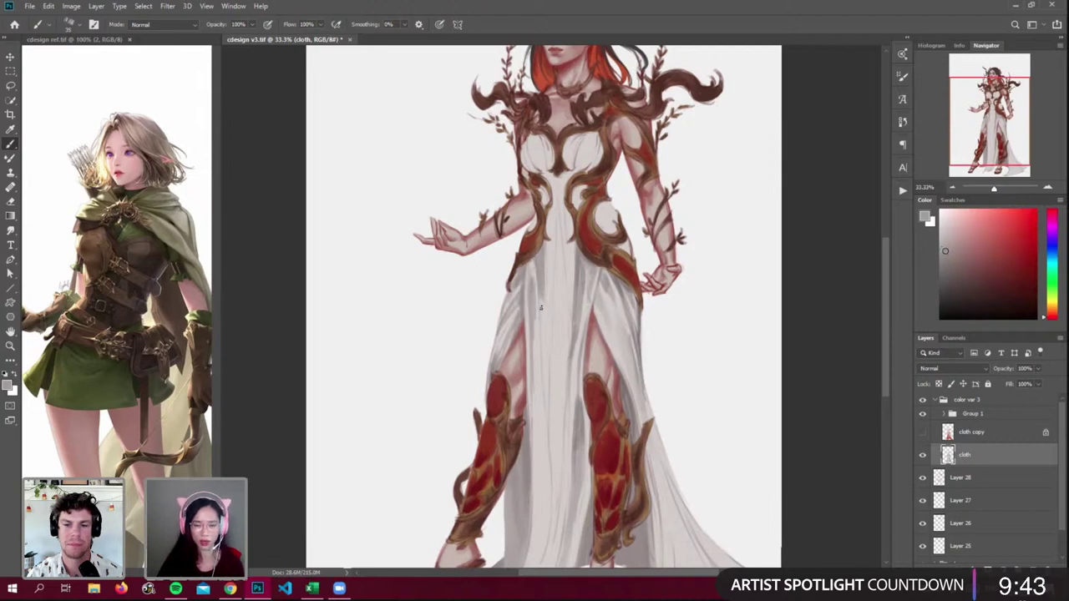
{"action": "left_click_drag", "start_coordinate": [557, 191], "coordinate": [555, 325]}
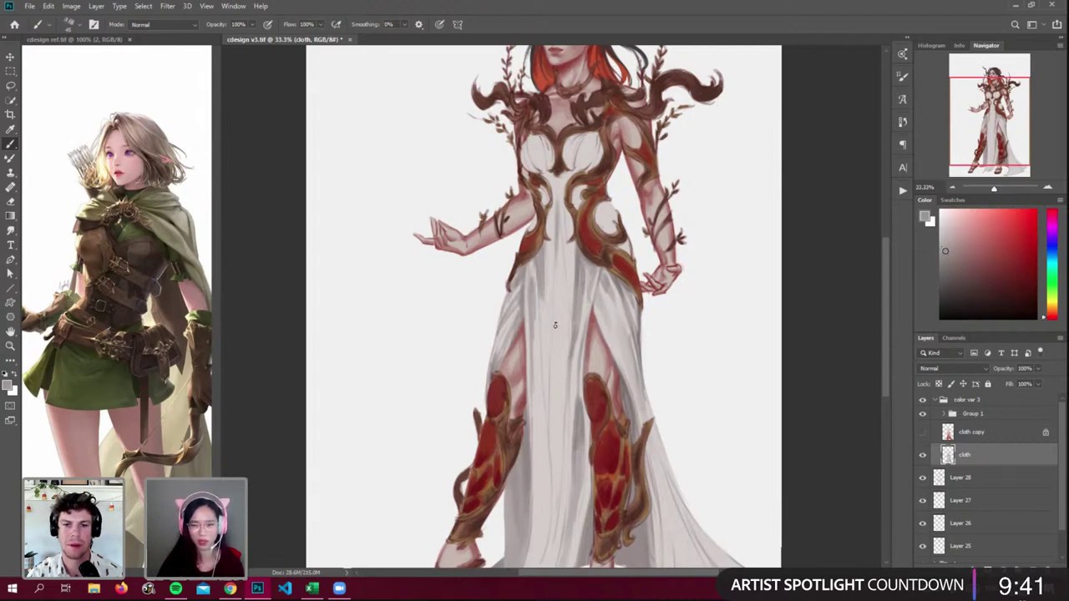
{"action": "left_click_drag", "start_coordinate": [559, 229], "coordinate": [565, 310]}
{"action": "left_click_drag", "start_coordinate": [559, 252], "coordinate": [558, 319]}
{"action": "mouse_move", "coordinate": [557, 269]}
{"action": "left_mouse_down"}
{"action": "mouse_move", "coordinate": [555, 346]}
{"action": "mouse_move", "coordinate": [568, 330]}
{"action": "mouse_move", "coordinate": [553, 390]}
{"action": "left_mouse_up"}
{"action": "left_click", "coordinate": [558, 323], "text": "alt"}
{"action": "key", "text": "bracketleft"}
{"action": "mouse_move", "coordinate": [554, 350]}
{"action": "left_mouse_down"}
{"action": "mouse_move", "coordinate": [555, 410]}
{"action": "mouse_move", "coordinate": [554, 396]}
{"action": "left_mouse_up"}
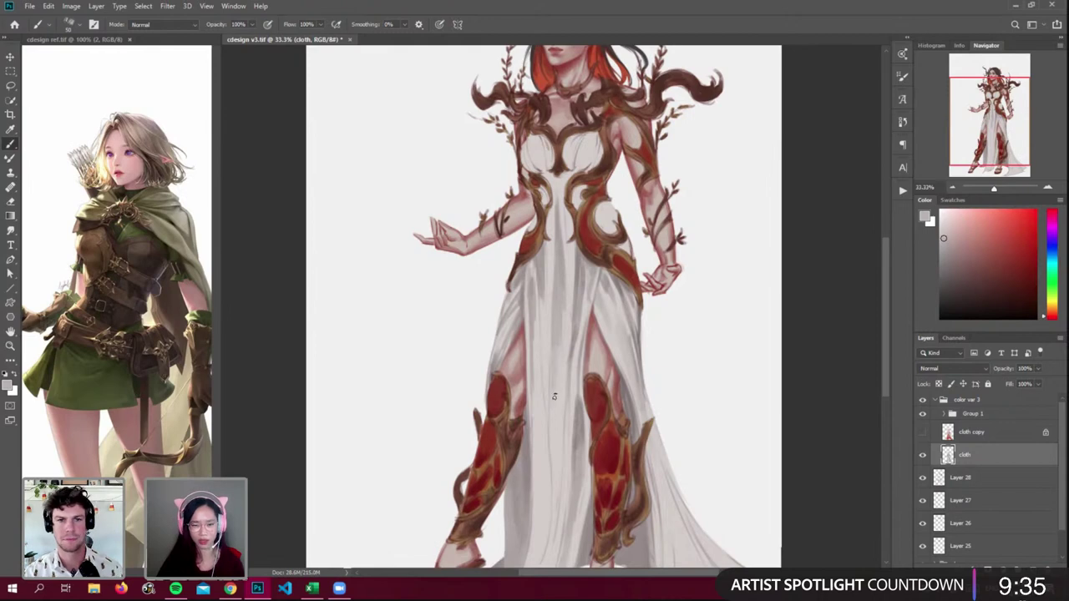
- Lighten the cloth between the central folds from the waist down the upper front panel with pale grey
{"action": "left_click", "coordinate": [564, 280], "text": "alt"}
{"action": "left_click_drag", "start_coordinate": [554, 198], "coordinate": [565, 299]}
{"action": "left_click_drag", "start_coordinate": [566, 263], "coordinate": [563, 312]}
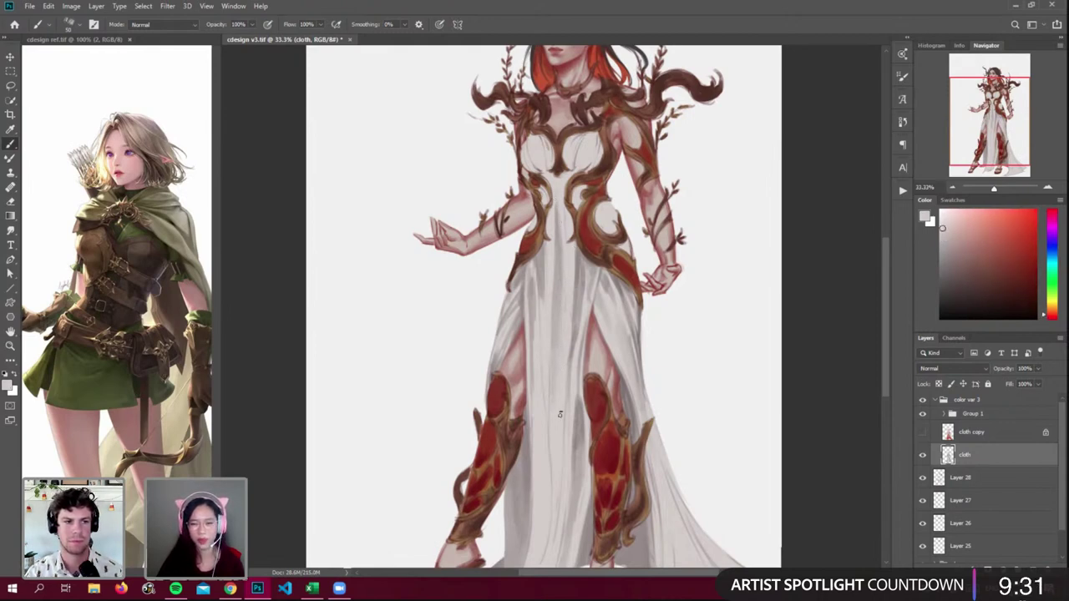
- Darken the narrow folds between the waist ornaments and blend them into the upper front panel with sampled greys
{"action": "left_click", "coordinate": [577, 288], "text": "alt"}
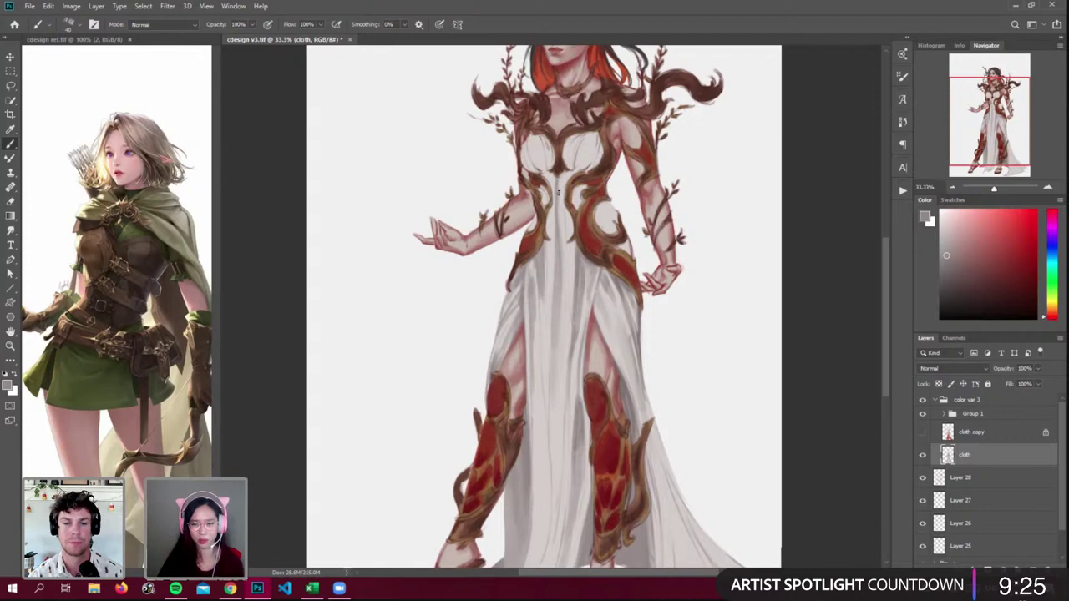
{"action": "left_click_drag", "start_coordinate": [558, 205], "coordinate": [565, 238]}
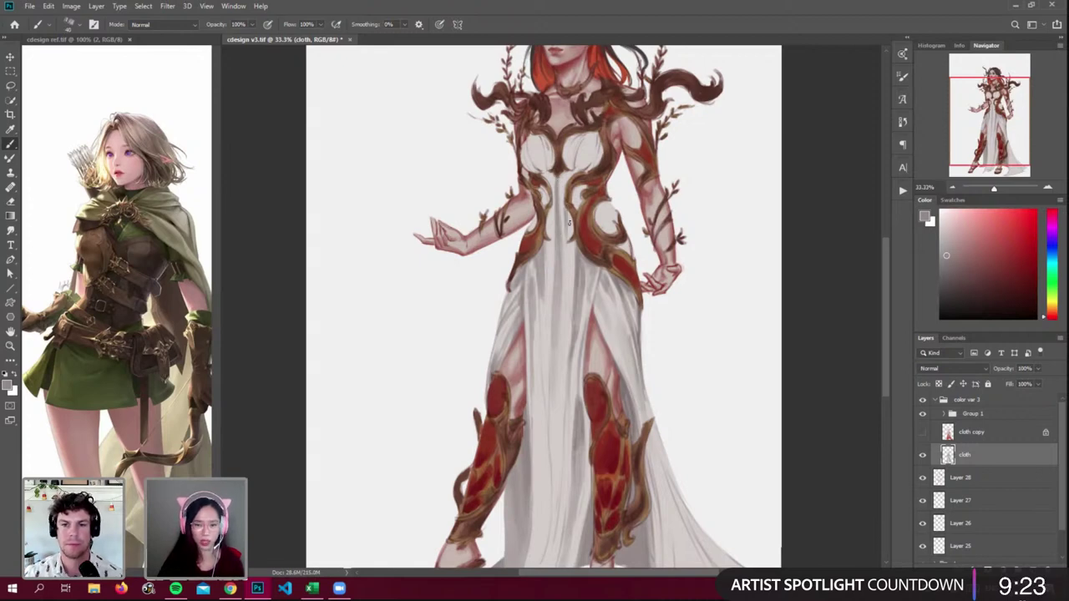
{"action": "left_click", "coordinate": [570, 265], "text": "alt"}
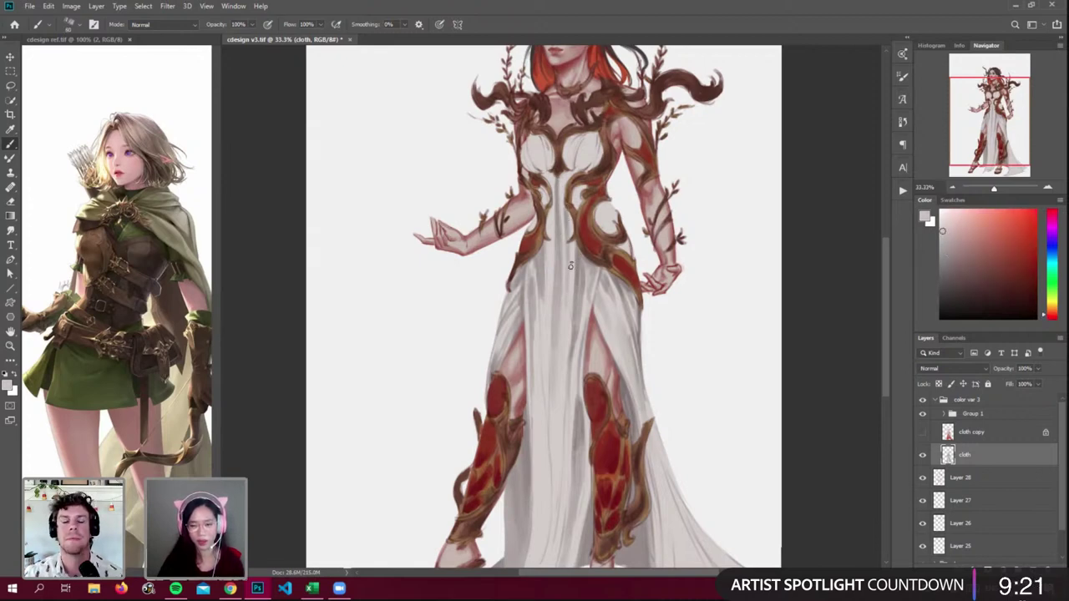
{"action": "left_click", "coordinate": [566, 265], "text": "alt"}
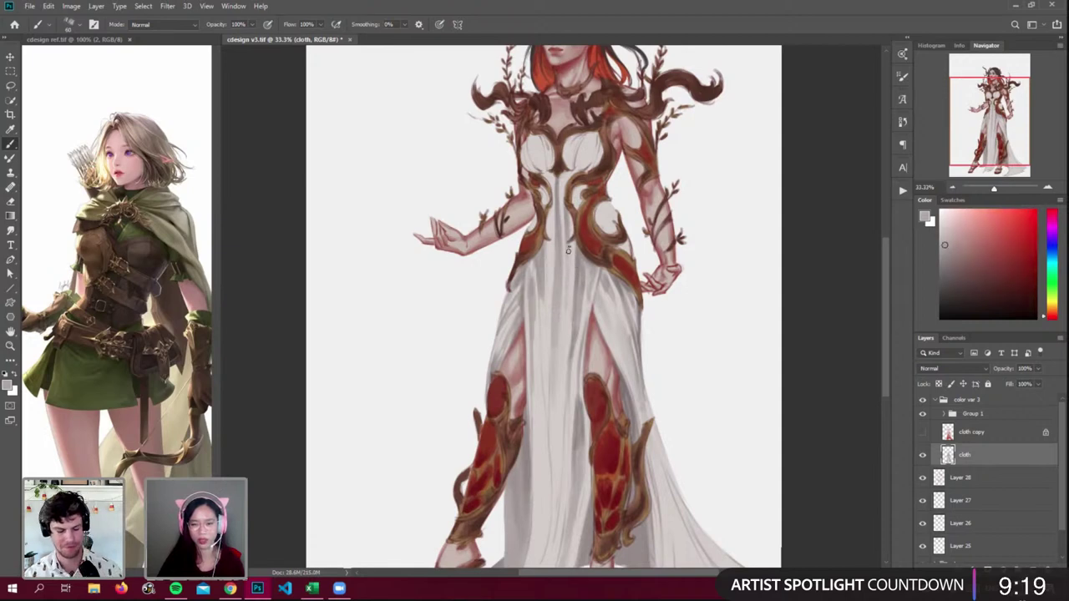
{"action": "left_click", "coordinate": [566, 335], "text": "alt"}
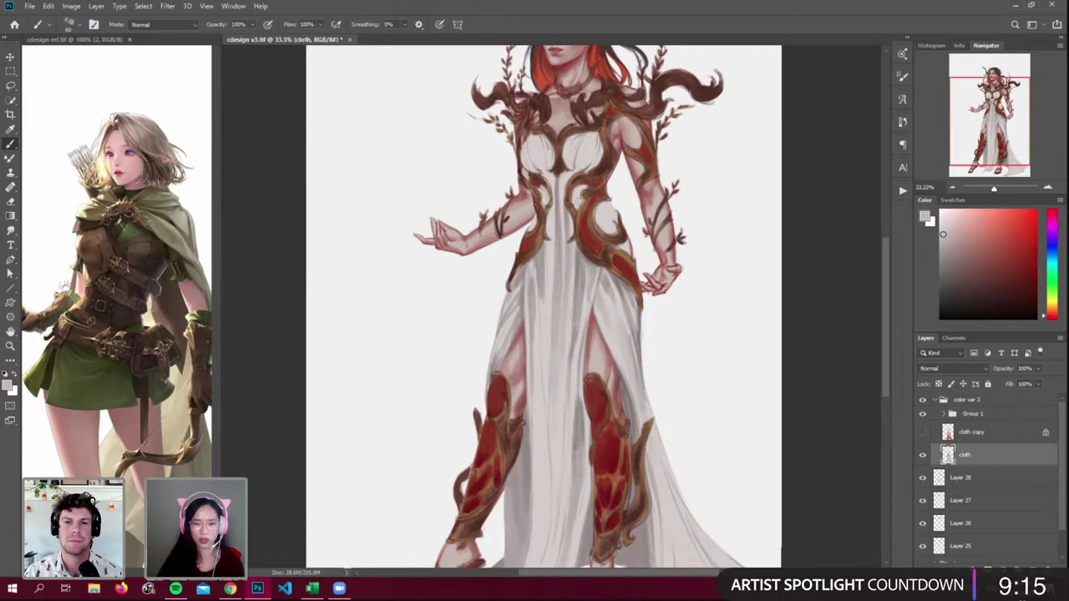
{"action": "left_click", "coordinate": [563, 216], "text": "alt"}
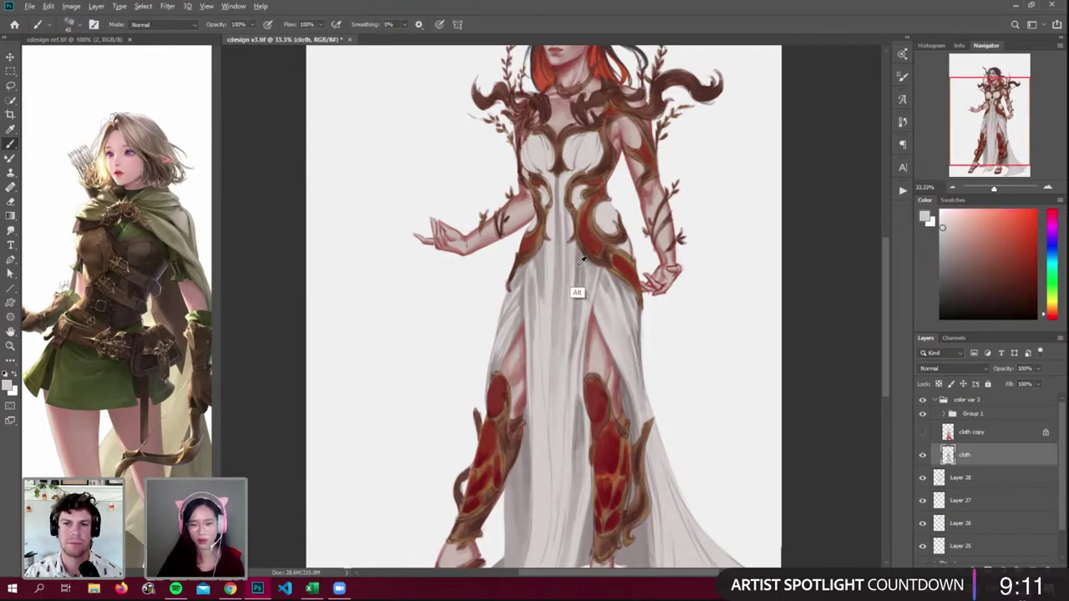
- Paint and blend grey fold shadows on the cloth of the bodice cups and just beneath them
{"action": "left_click", "coordinate": [578, 293], "text": "alt"}
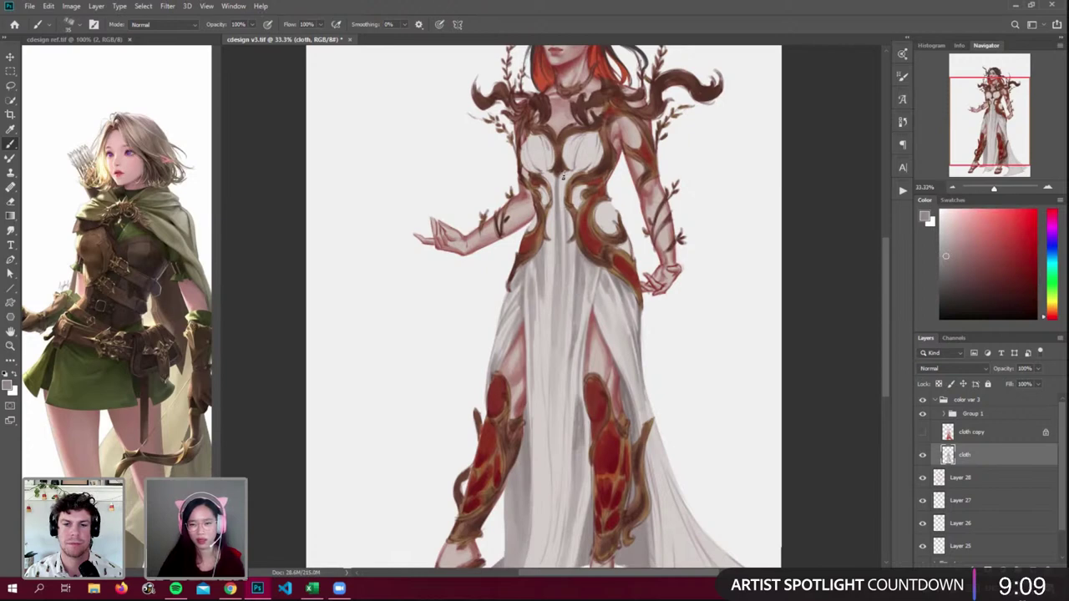
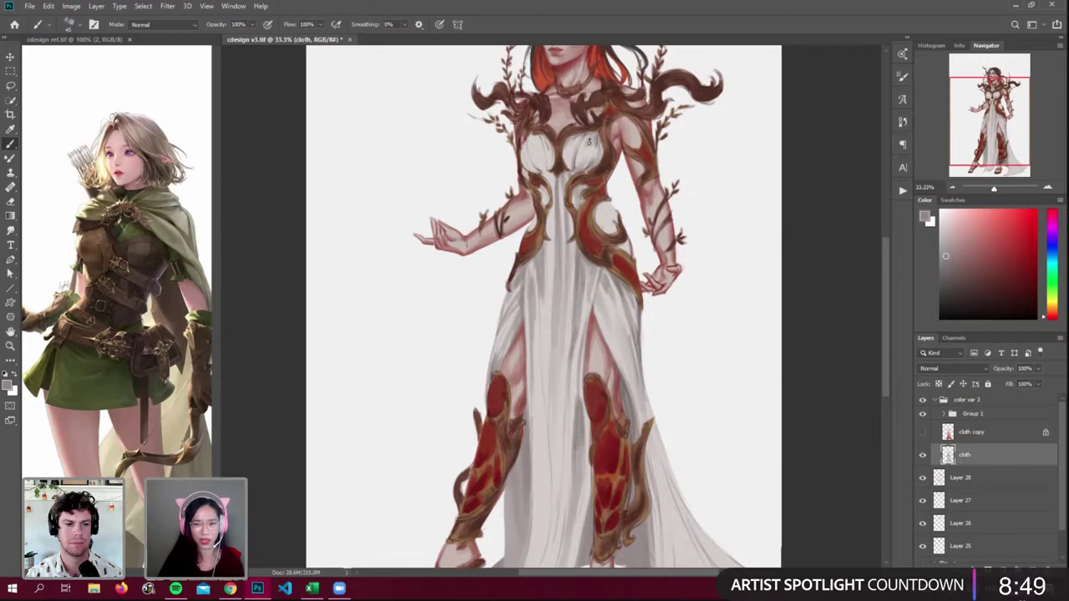
{"action": "left_click", "coordinate": [589, 172], "text": "alt"}
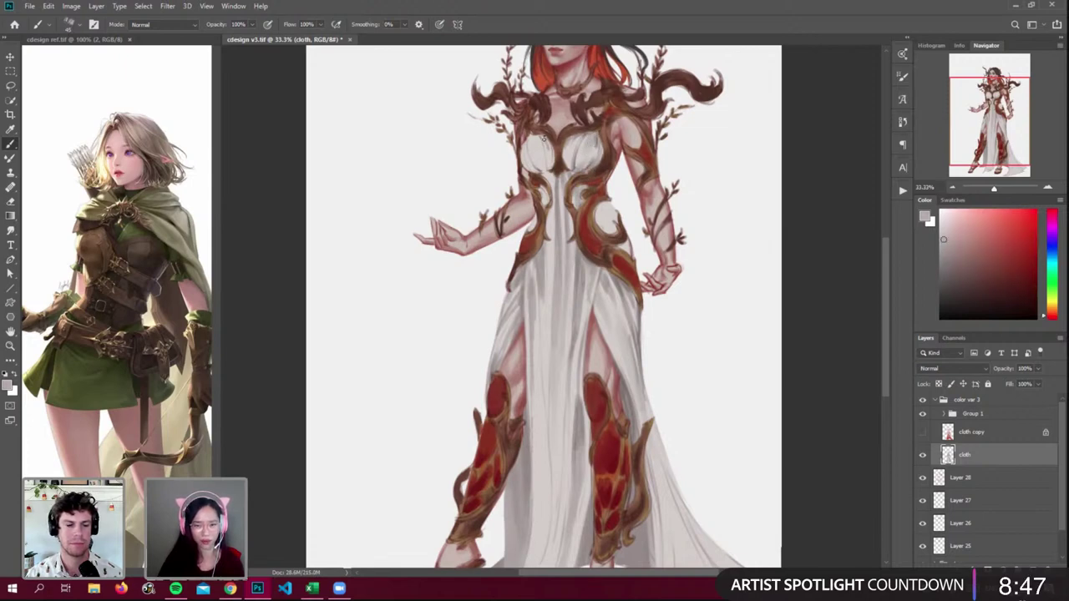
{"action": "left_click", "coordinate": [577, 198], "text": "alt"}
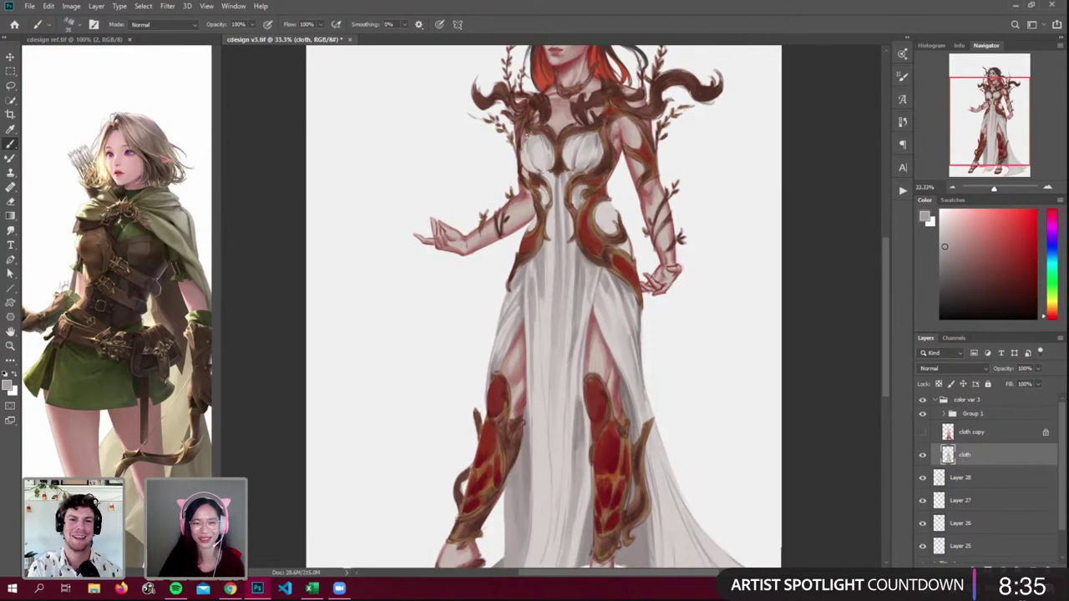
{"action": "left_click", "coordinate": [557, 192], "text": "alt"}
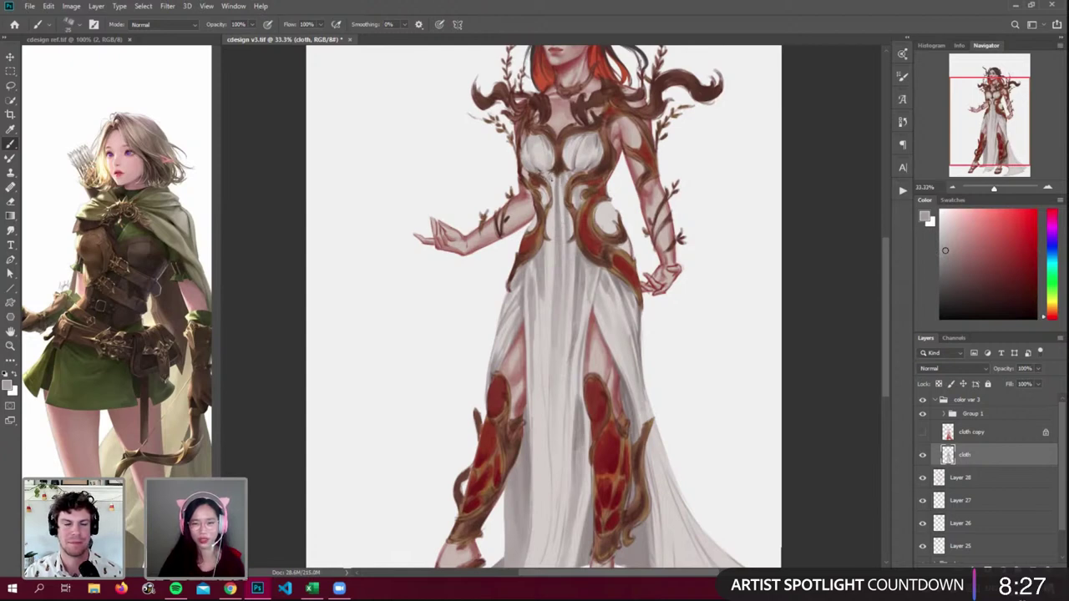
- Compare the painting with the cloth layer and then the color var 3 group hidden, restoring both
{"action": "left_click", "coordinate": [922, 454]}
{"action": "left_click", "coordinate": [921, 454]}
{"action": "left_click", "coordinate": [921, 400]}
{"action": "left_click", "coordinate": [922, 401]}
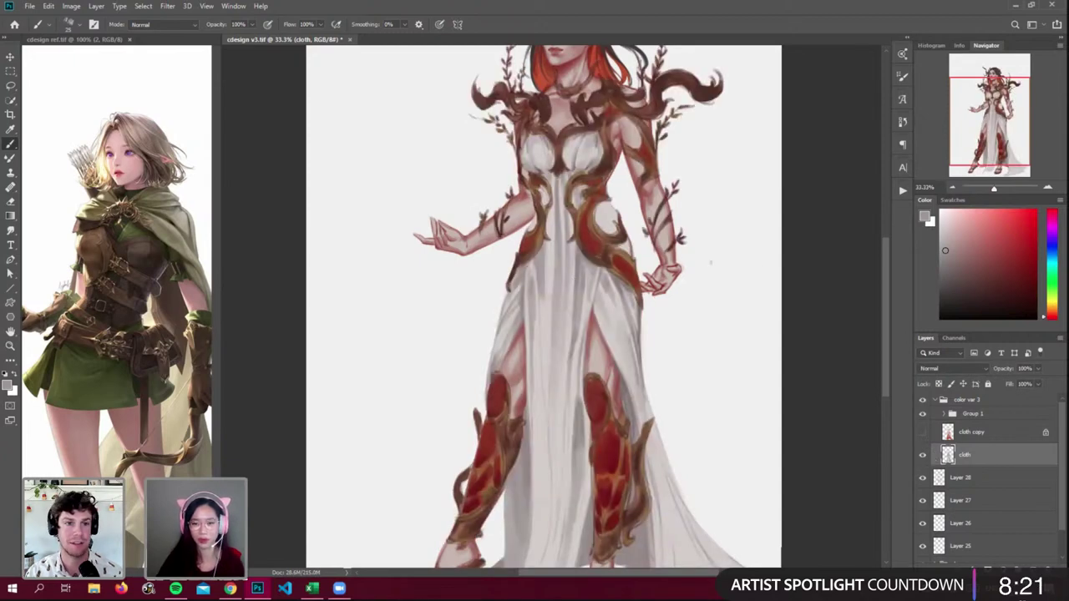
- Shade the cloth inside the curved opening of the figure's left hip armor with sampled greys
{"action": "left_click", "coordinate": [554, 242], "text": "alt"}
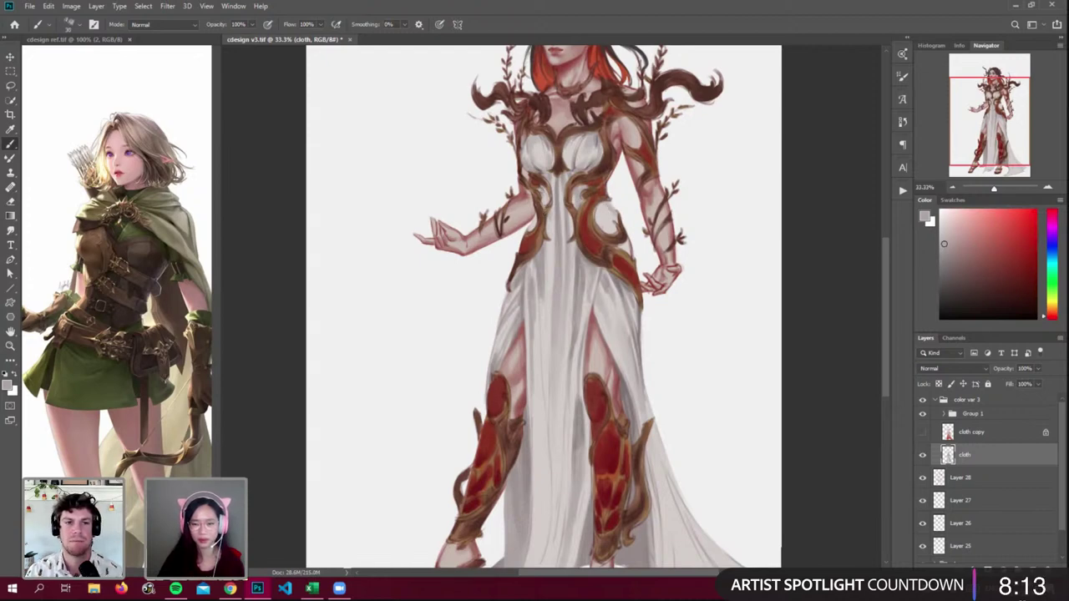
{"action": "left_click", "coordinate": [608, 216], "text": "alt"}
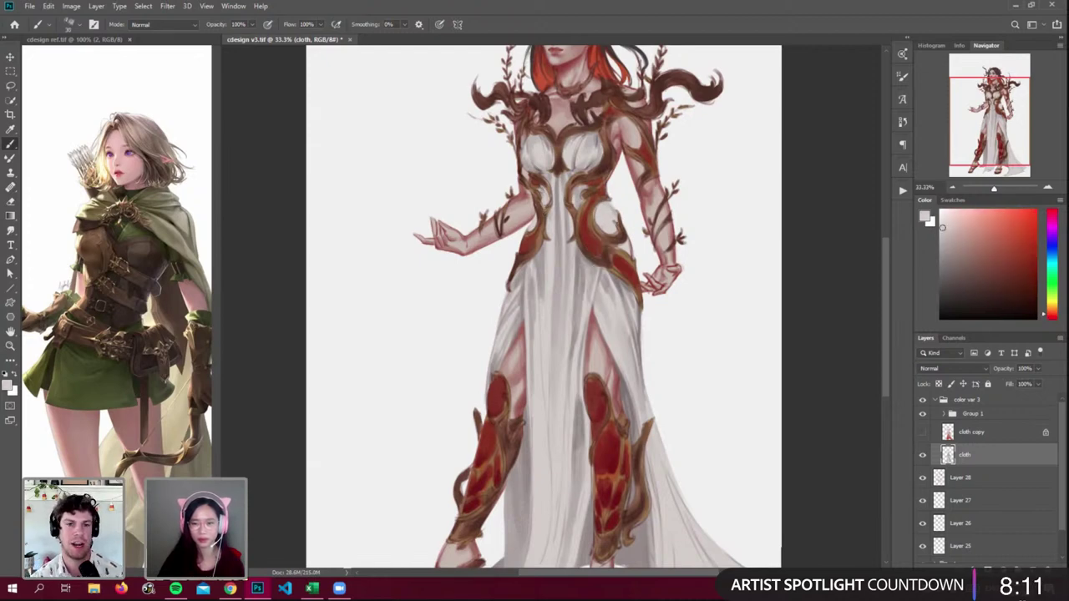
{"action": "left_click", "coordinate": [589, 253], "text": "alt"}
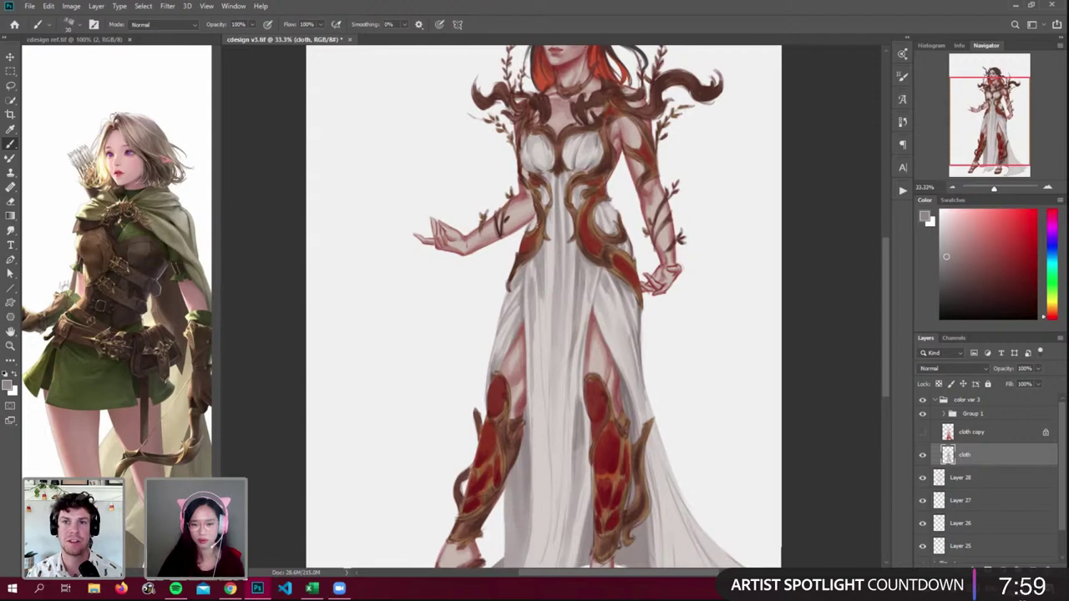
- Paint soft grey folds down the middle of the skirt's front panel towards the hem with sampled greys
{"action": "left_click_drag", "start_coordinate": [887, 293], "coordinate": [884, 325]}
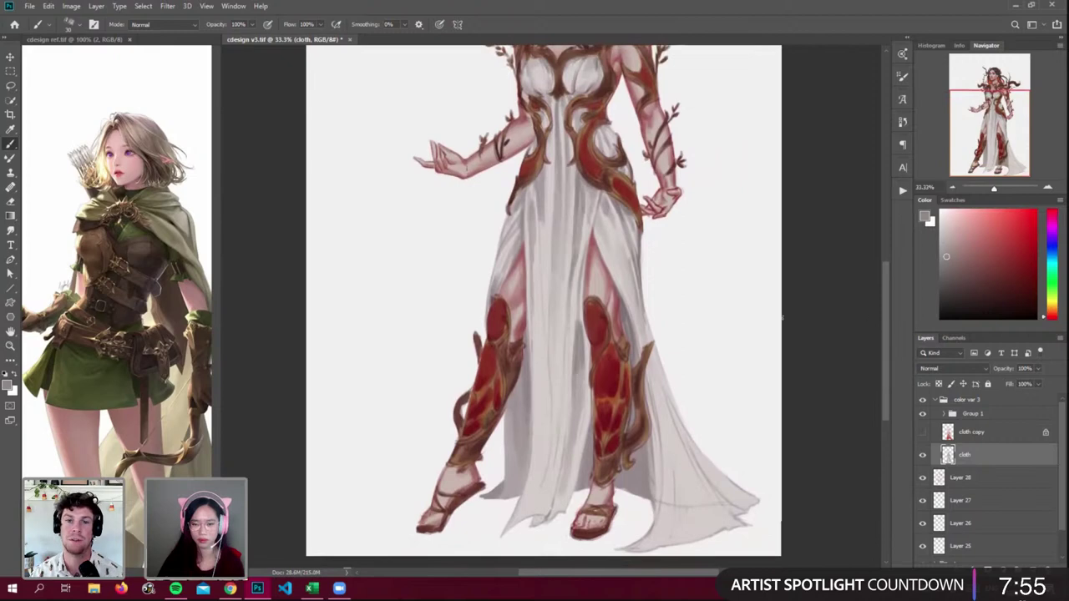
{"action": "left_click", "coordinate": [538, 289], "text": "alt"}
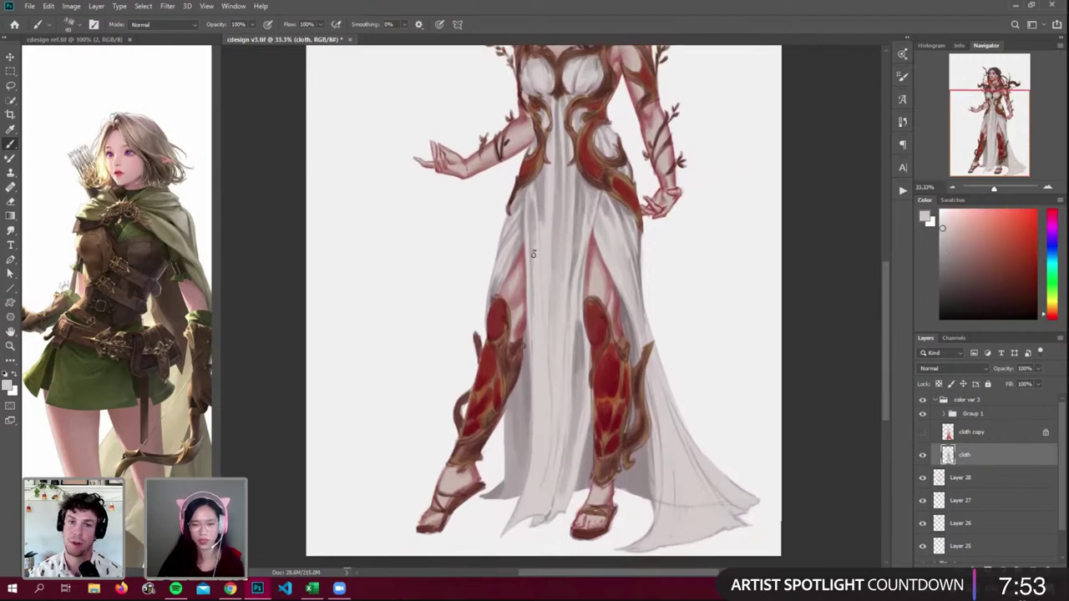
{"action": "left_click", "coordinate": [534, 242], "text": "alt"}
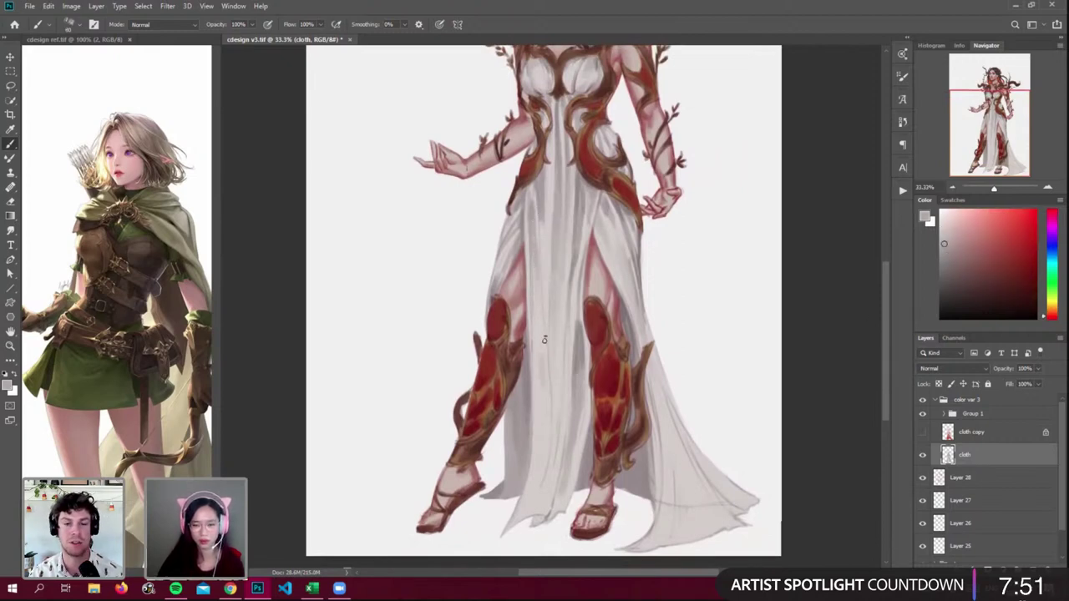
{"action": "left_click_drag", "start_coordinate": [557, 361], "coordinate": [544, 488]}
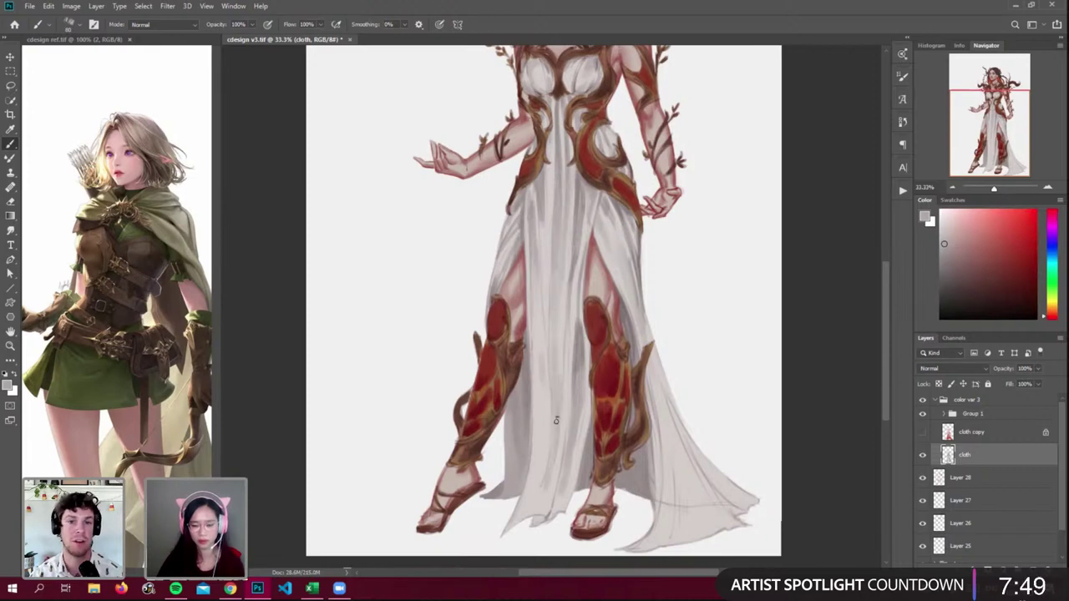
{"action": "left_click", "coordinate": [542, 524], "text": "alt"}
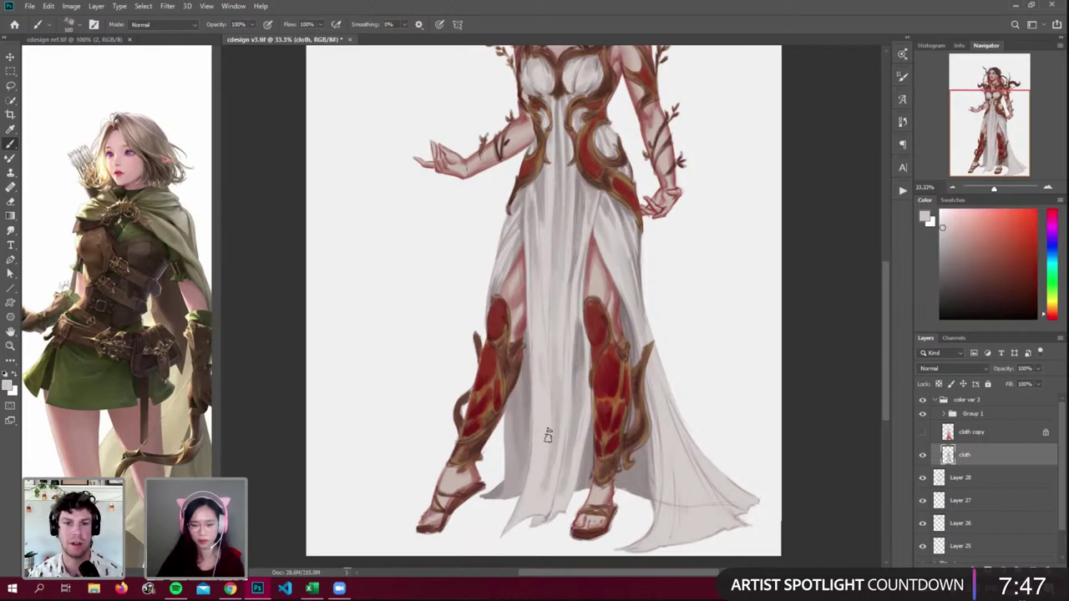
{"action": "key", "text": "bracketleft"}
{"action": "key", "text": "bracketleft"}
{"action": "left_click_drag", "start_coordinate": [567, 388], "coordinate": [543, 481]}
- Deepen the long fold shadow on the lower front panel with a darker sampled grey and blend it with a larger brush
{"action": "left_click", "coordinate": [584, 497], "text": "alt"}
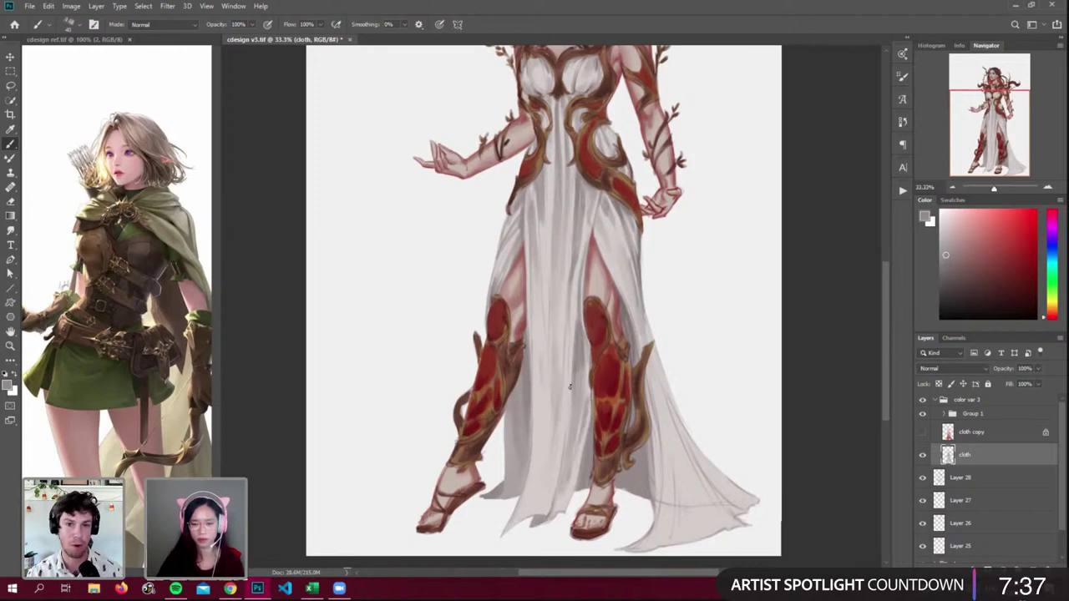
{"action": "left_click_drag", "start_coordinate": [565, 361], "coordinate": [558, 426]}
{"action": "left_click", "coordinate": [556, 444], "text": "alt"}
{"action": "key", "text": "bracketright"}
{"action": "key", "text": "bracketright"}
{"action": "key", "text": "bracketright"}
{"action": "left_click_drag", "start_coordinate": [564, 374], "coordinate": [543, 502]}
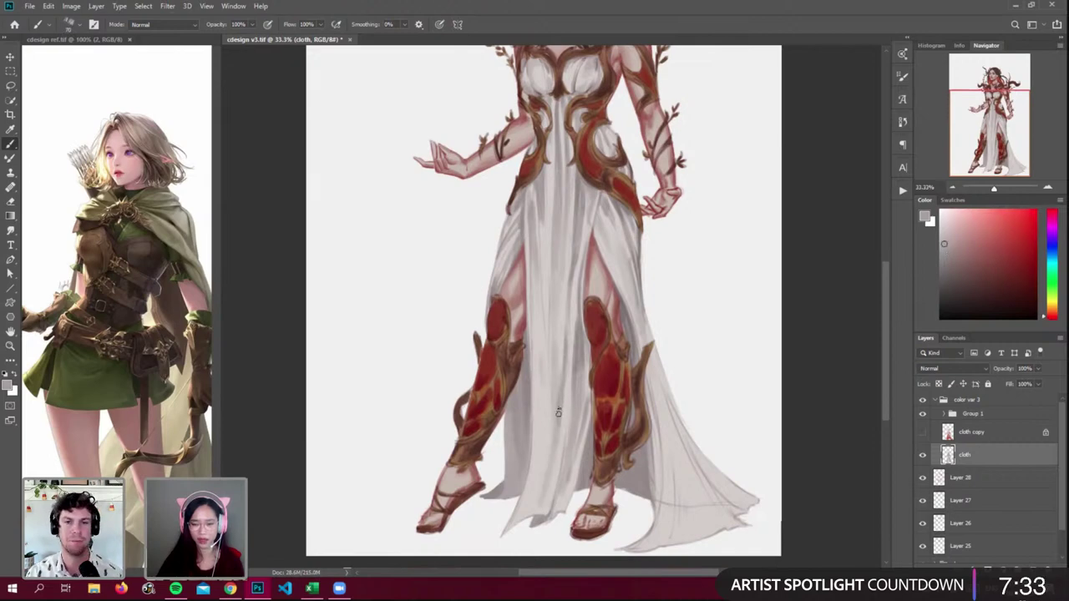
- Blend the front panel's folds between the thighs and the hem with lighter sampled greys
{"action": "left_click", "coordinate": [545, 498], "text": "alt"}
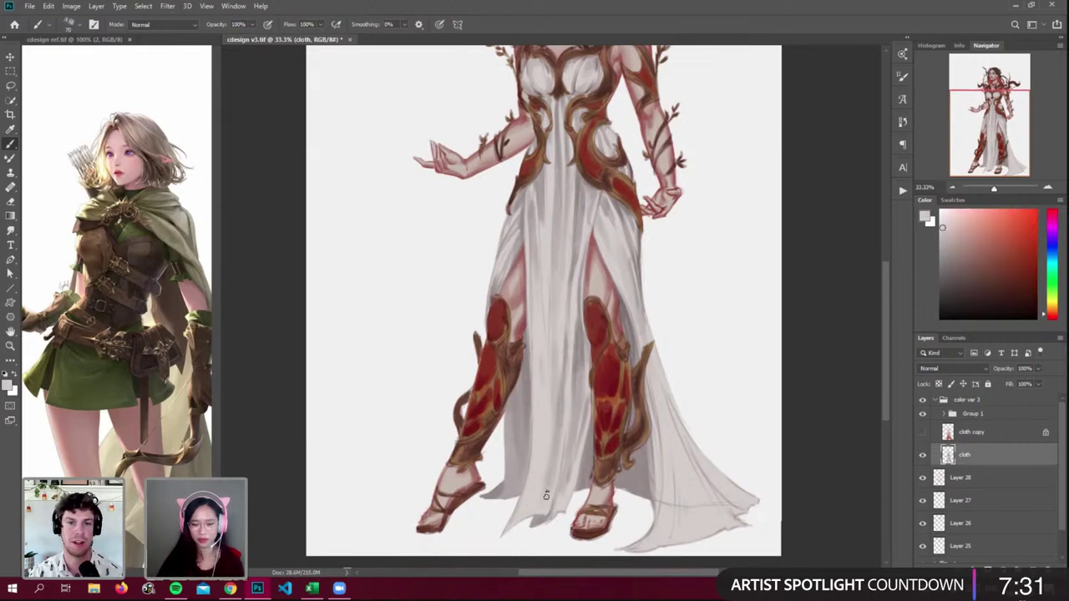
{"action": "left_click", "coordinate": [549, 486], "text": "alt"}
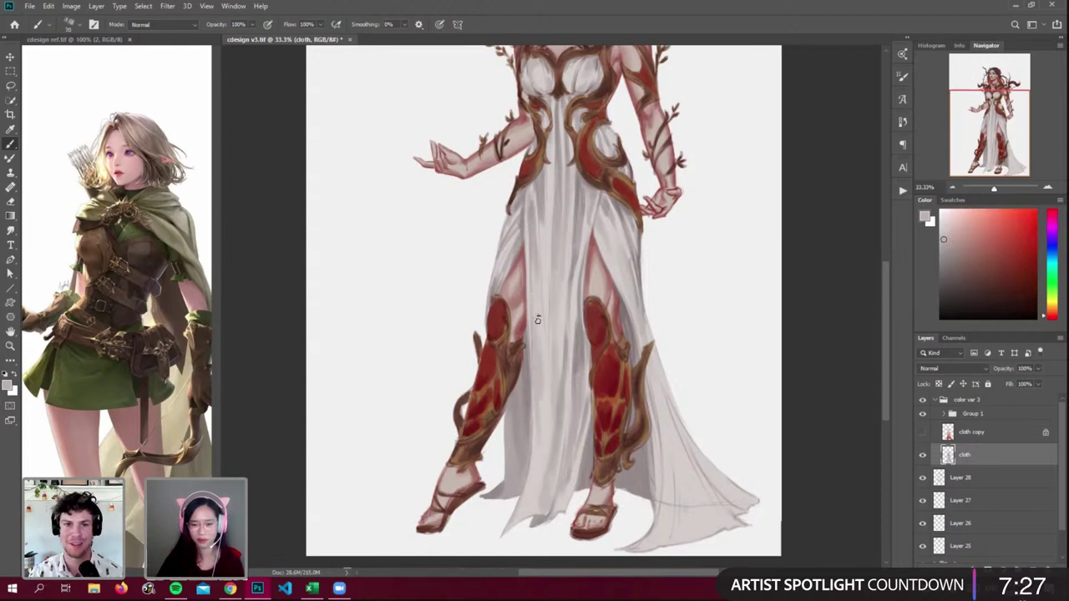
{"action": "left_click", "coordinate": [540, 458], "text": "alt"}
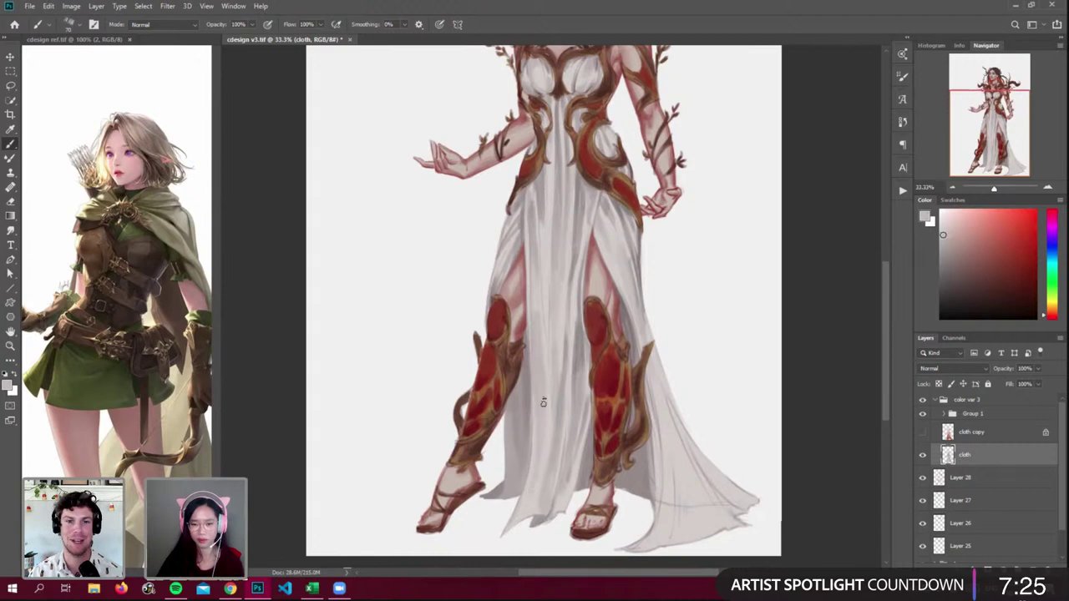
{"action": "left_click", "coordinate": [539, 274], "text": "alt"}
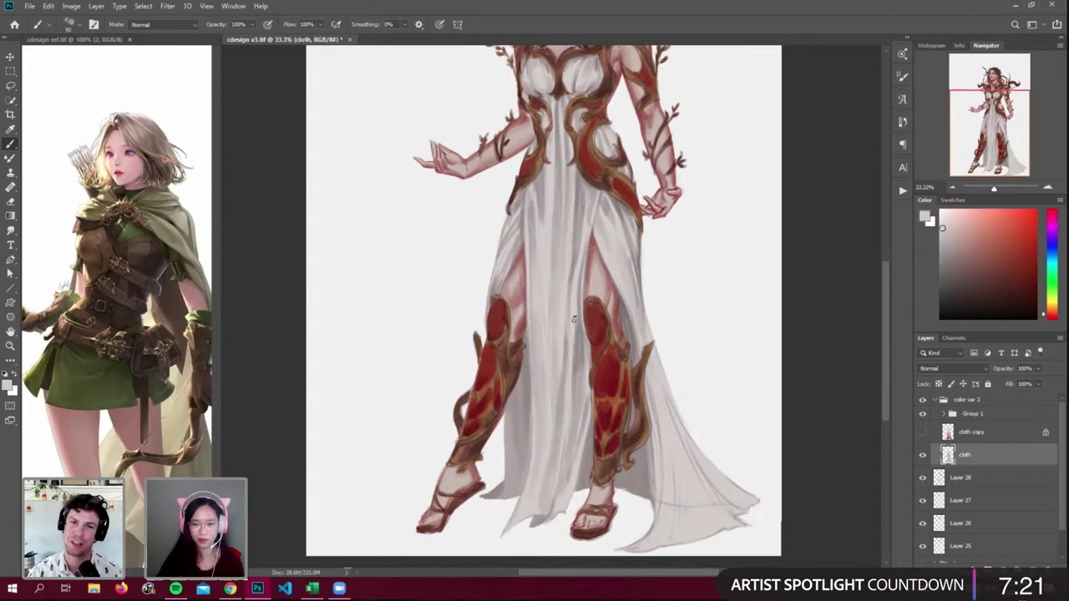
- Refine the narrow folds along the front panel's edge beside the figure's left leg with sampled dark and mid greys
{"action": "left_click", "coordinate": [579, 384], "text": "alt"}
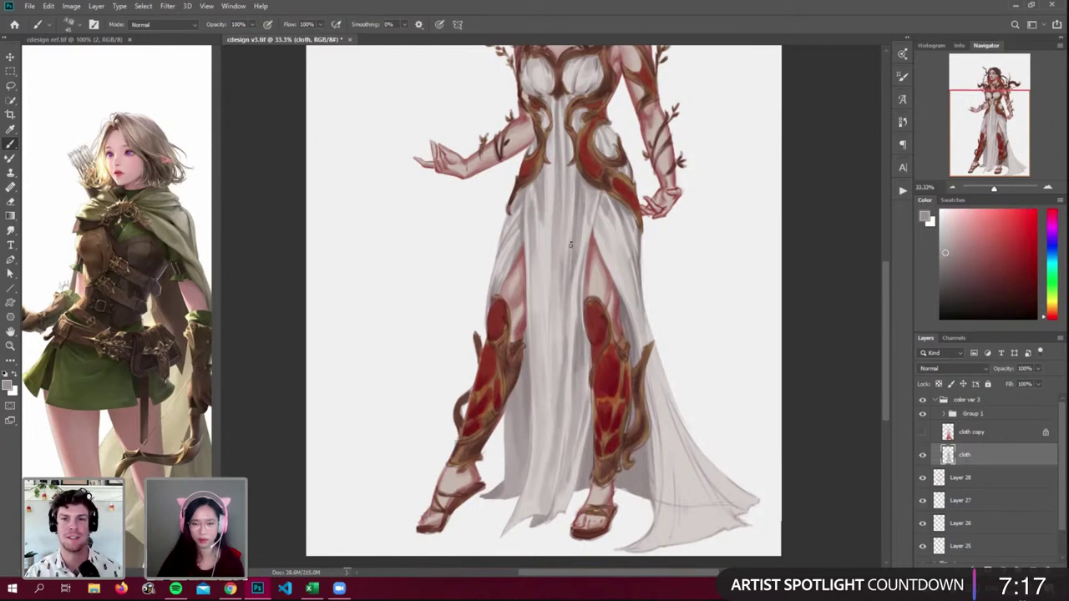
{"action": "left_click", "coordinate": [566, 275], "text": "alt"}
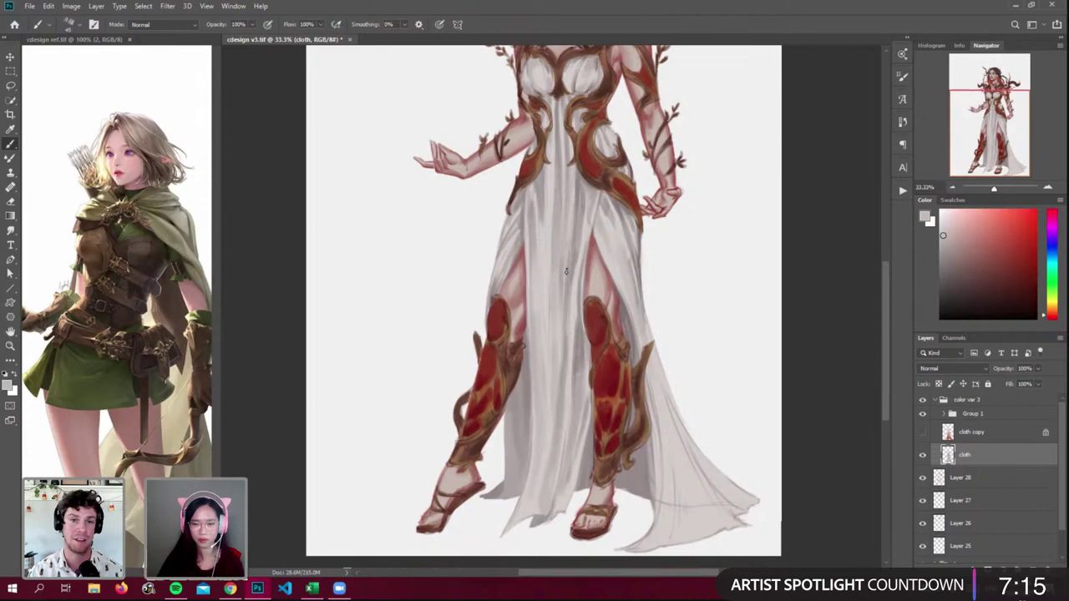
{"action": "left_click", "coordinate": [565, 305], "text": "alt"}
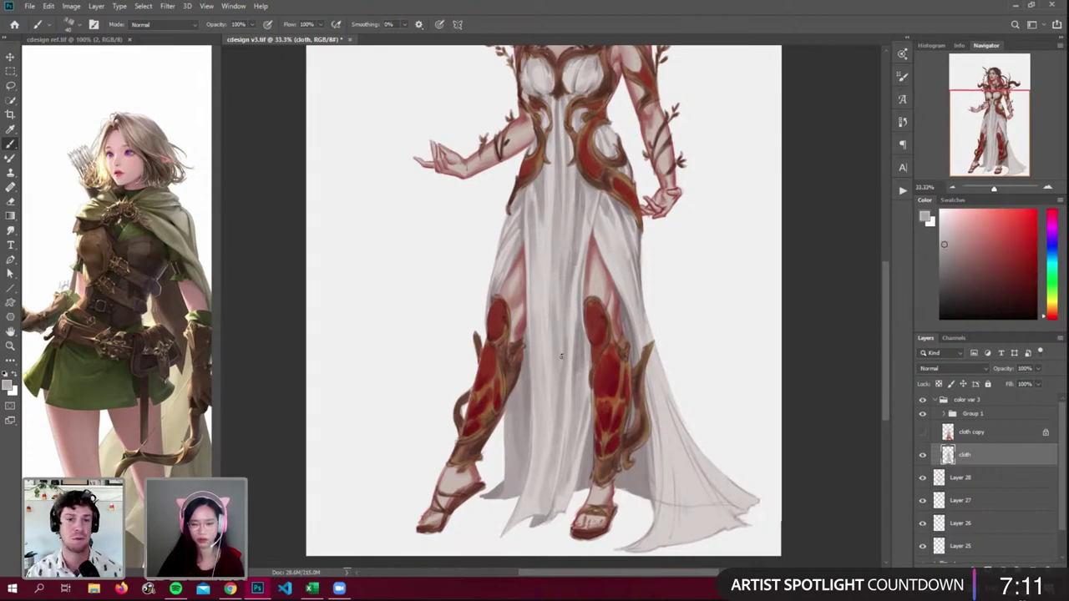
{"action": "left_click", "coordinate": [577, 370], "text": "alt"}
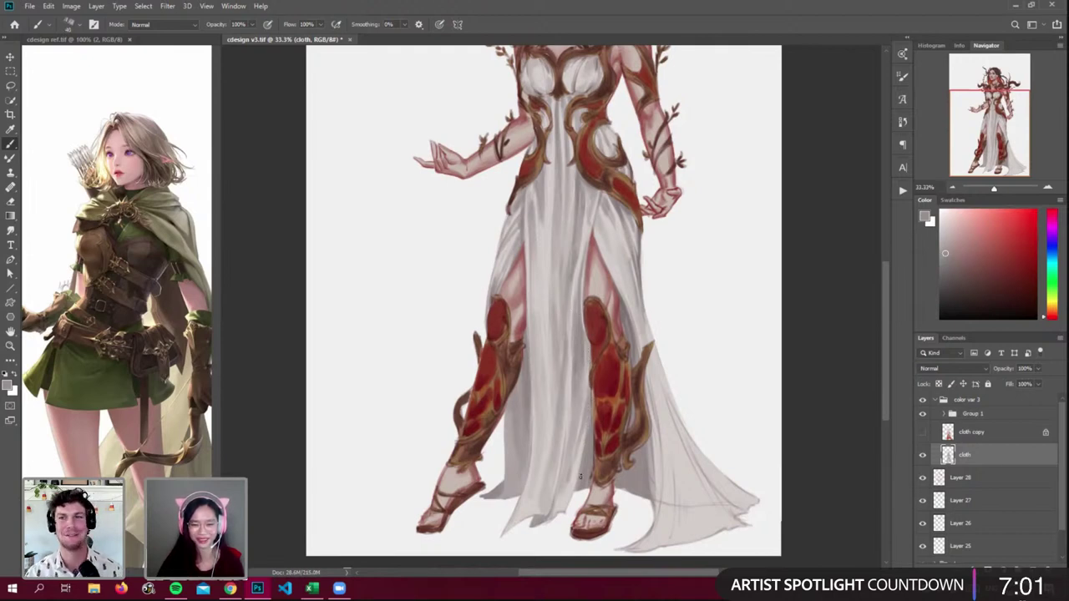
{"action": "left_click", "coordinate": [534, 505], "text": "alt"}
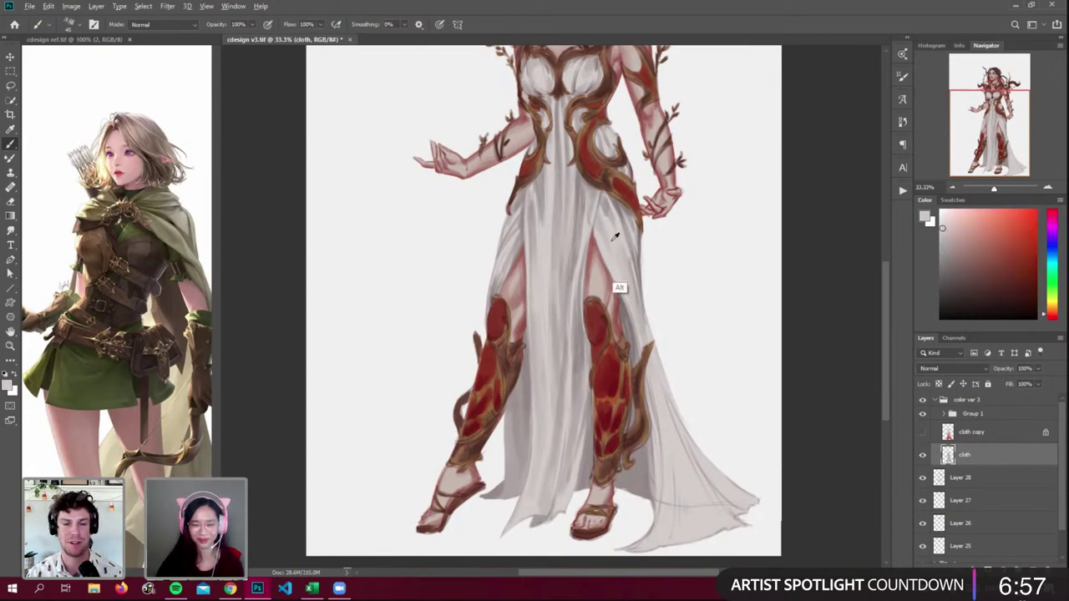
- Paint long grey folds down the trailing cloth on the figure's left side and extend their shading towards its hem
{"action": "left_click", "coordinate": [622, 199], "text": "alt"}
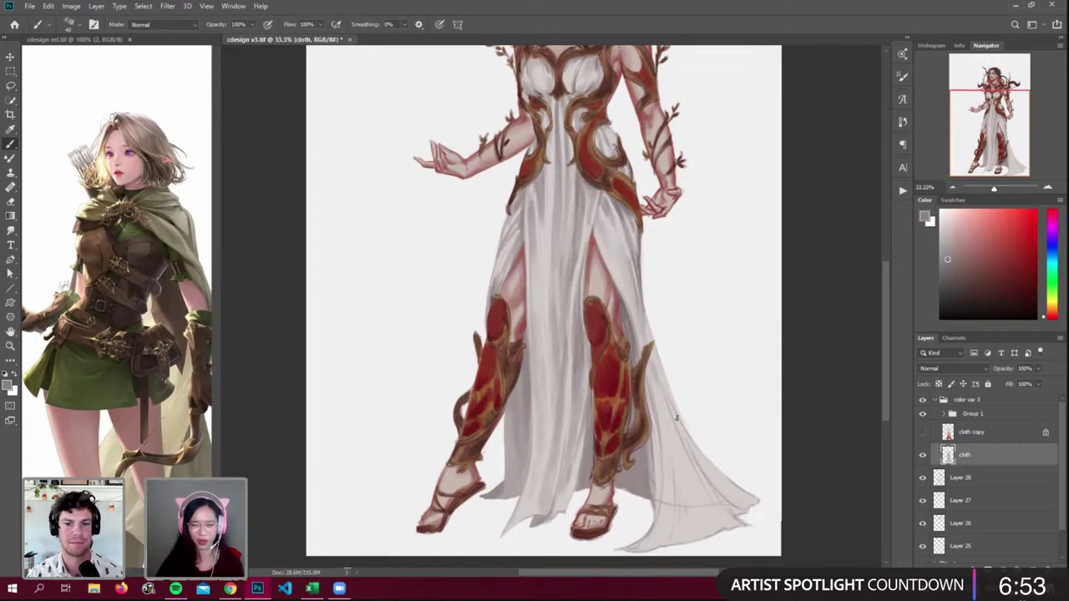
{"action": "mouse_move", "coordinate": [665, 394]}
{"action": "left_mouse_down"}
{"action": "mouse_move", "coordinate": [733, 502]}
{"action": "mouse_move", "coordinate": [696, 460]}
{"action": "mouse_move", "coordinate": [743, 506]}
{"action": "left_mouse_up"}
{"action": "left_click_drag", "start_coordinate": [668, 435], "coordinate": [673, 511]}
{"action": "left_click_drag", "start_coordinate": [668, 418], "coordinate": [679, 522]}
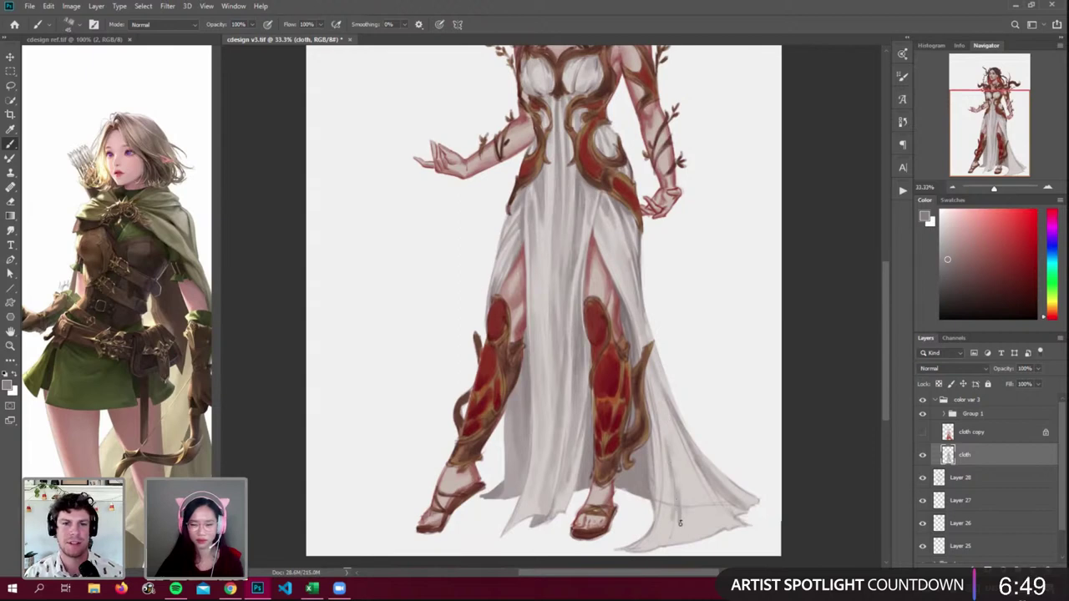
{"action": "left_click", "coordinate": [686, 499], "text": "alt"}
{"action": "left_click_drag", "start_coordinate": [664, 423], "coordinate": [676, 528]}
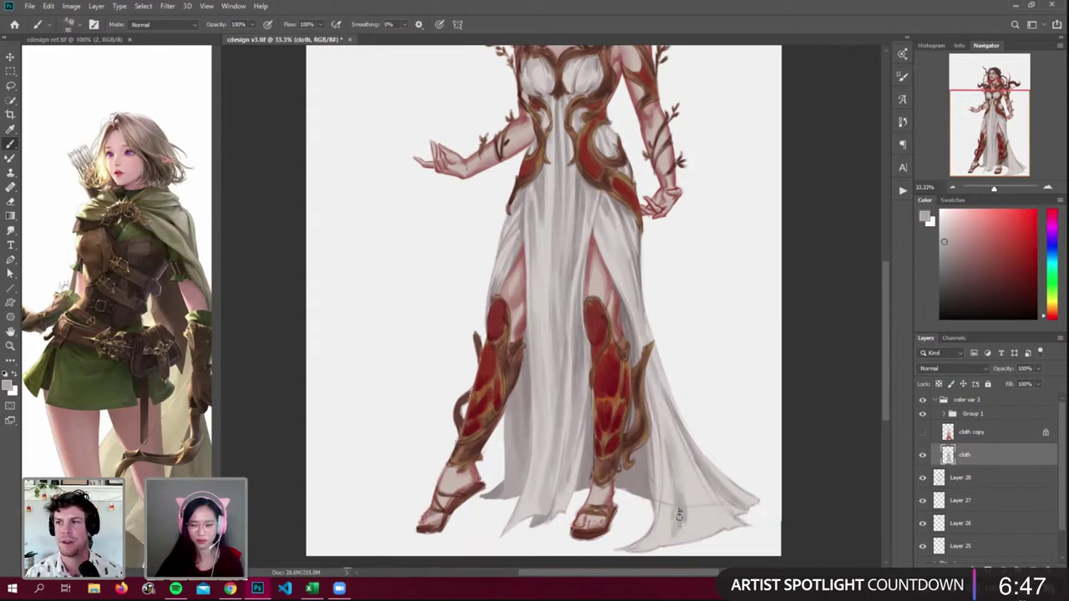
- Shade and soften the lower folds of the trailing cloth near its hem with a smaller brush
{"action": "key", "text": "bracketleft"}
{"action": "key", "text": "bracketleft"}
{"action": "left_click_drag", "start_coordinate": [687, 463], "coordinate": [709, 504]}
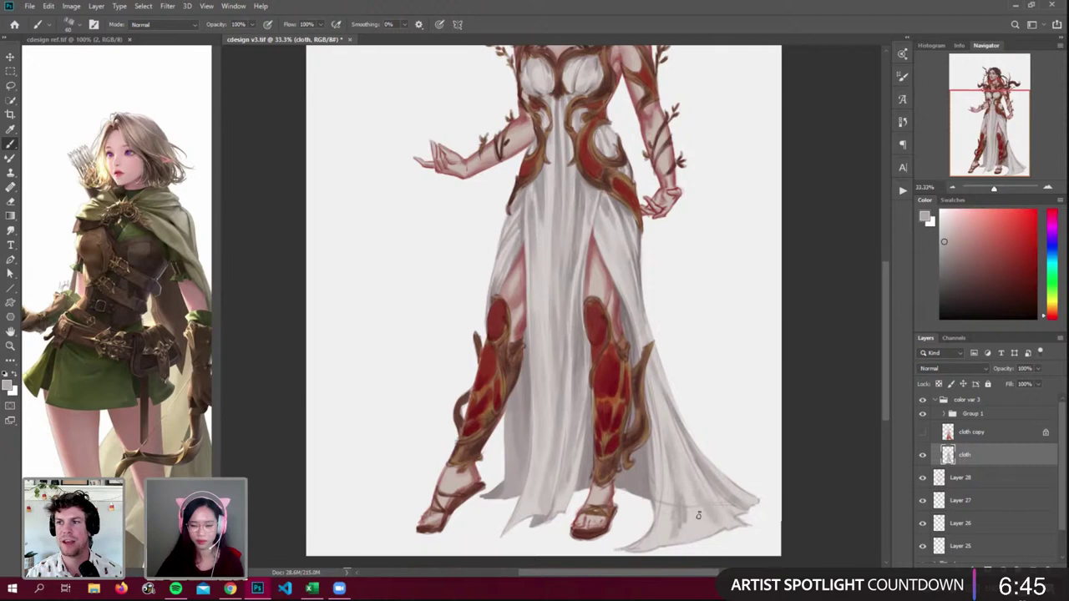
{"action": "left_click", "coordinate": [701, 527], "text": "alt"}
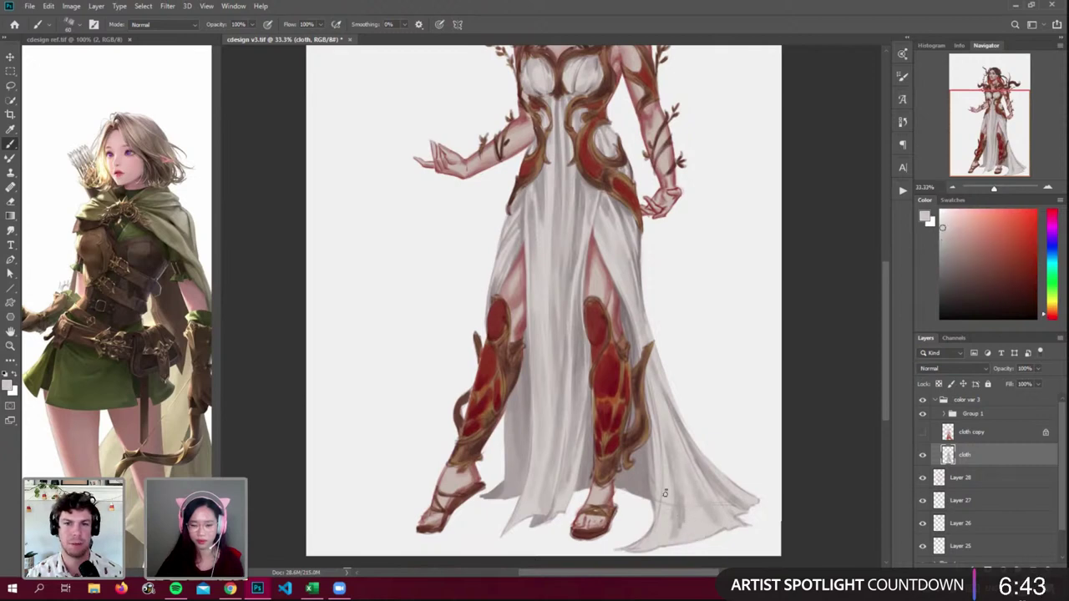
- Darken the inner edge of the trailing cloth beside the figure's left shin armor and blend it outward with a mid grey
{"action": "left_click", "coordinate": [640, 495], "text": "alt"}
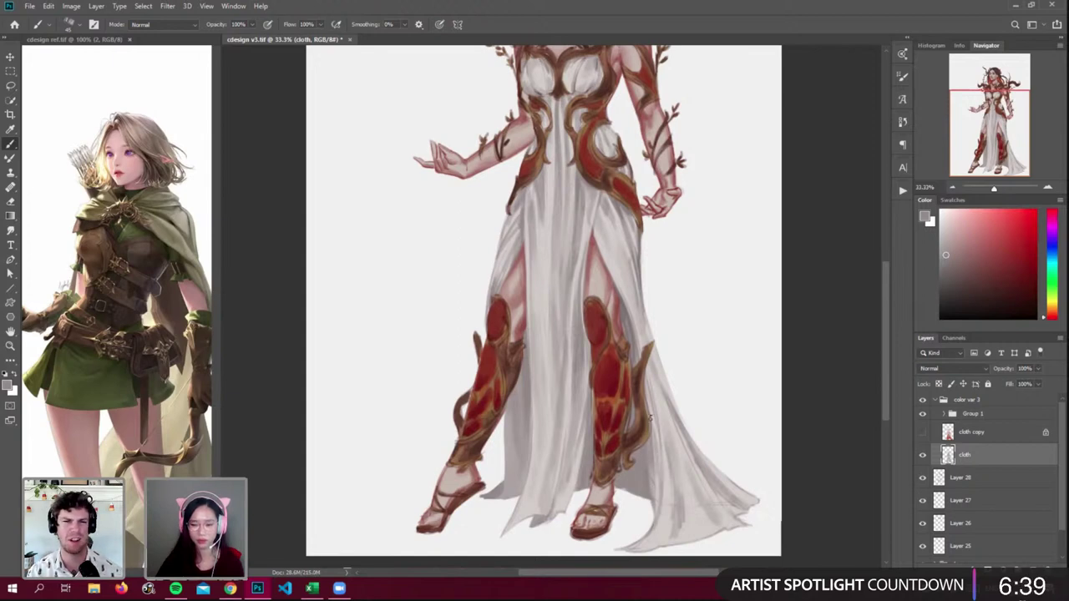
{"action": "left_click_drag", "start_coordinate": [648, 393], "coordinate": [658, 514]}
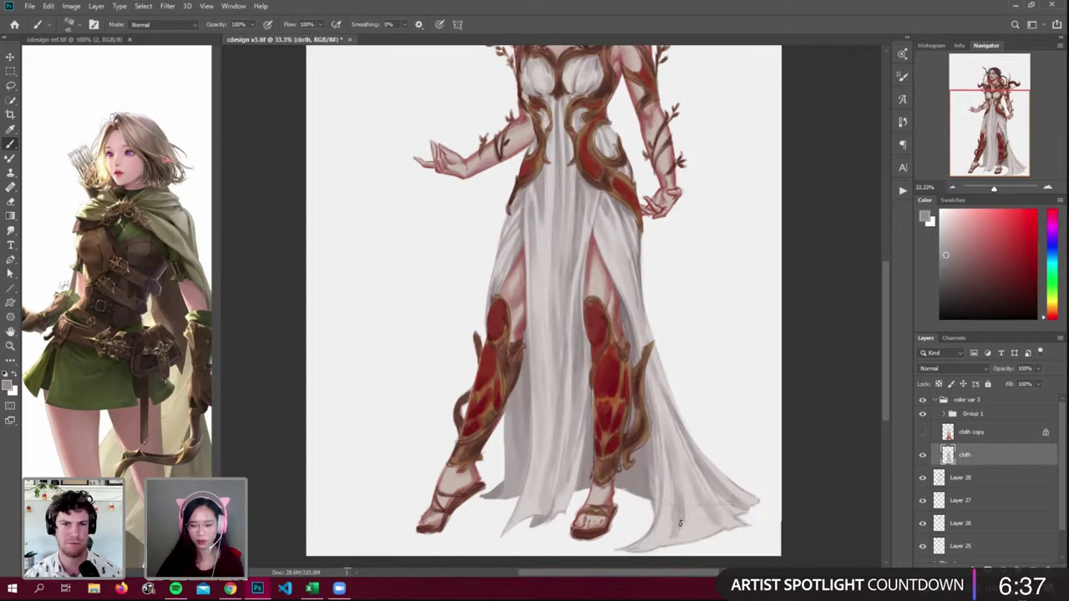
{"action": "left_click", "coordinate": [678, 488], "text": "alt"}
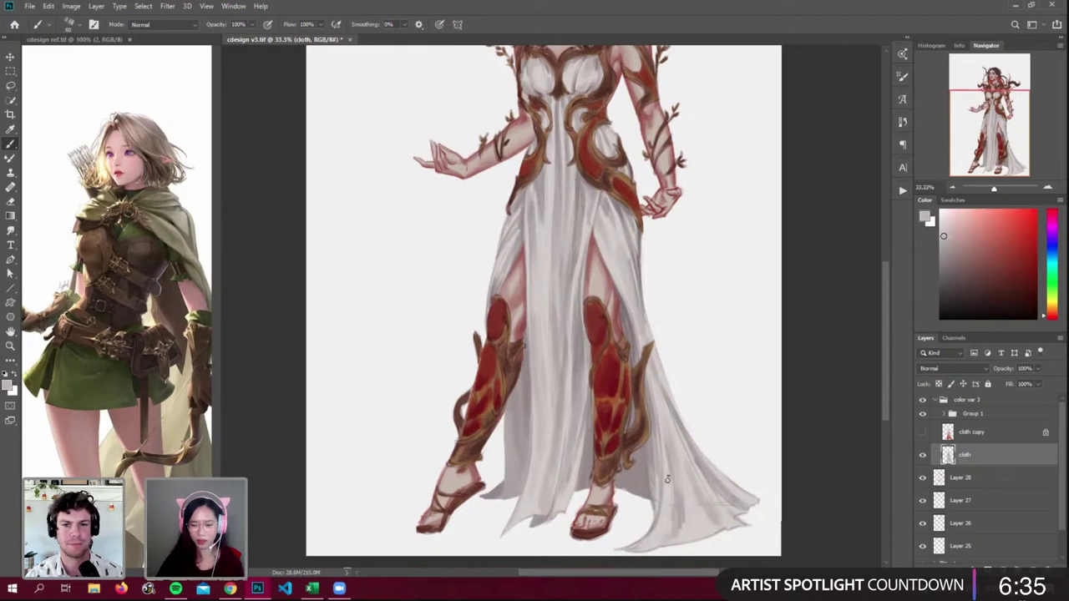
- Paint over the remaining sketch lines near the trailing cloth's hem and blend the folds with sampled light and mid greys
{"action": "left_click", "coordinate": [651, 551], "text": "alt"}
{"action": "key", "text": "]"}
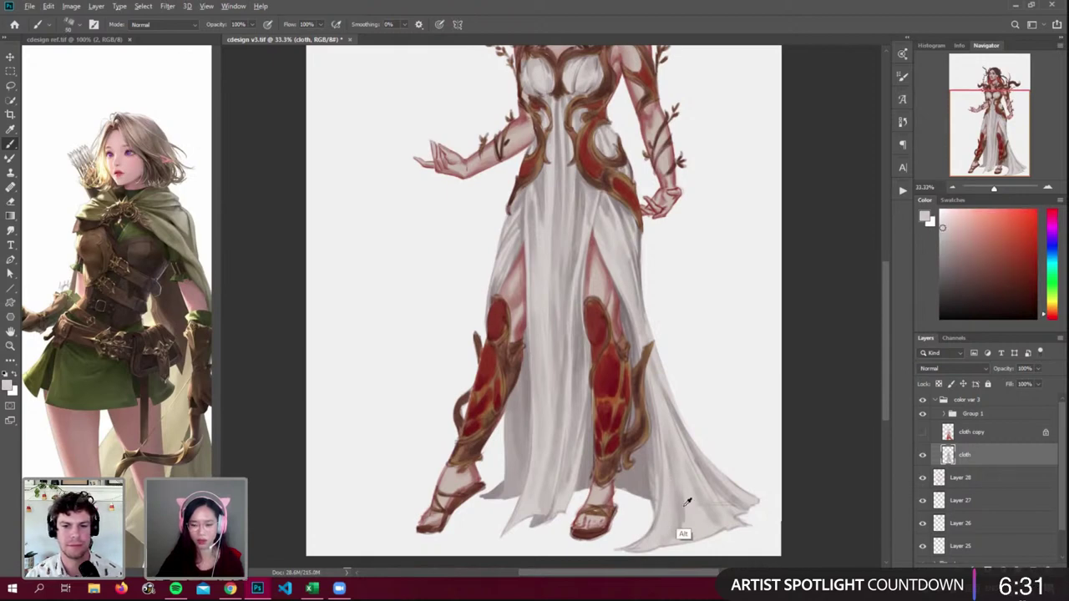
{"action": "left_click", "coordinate": [687, 501], "text": "alt"}
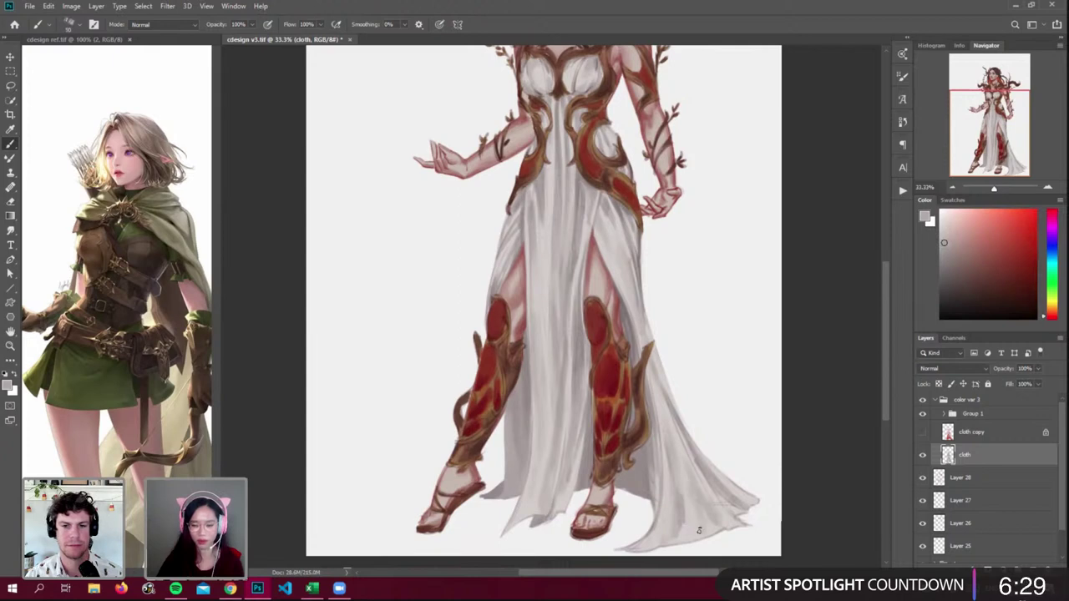
{"action": "left_click", "coordinate": [693, 519], "text": "alt"}
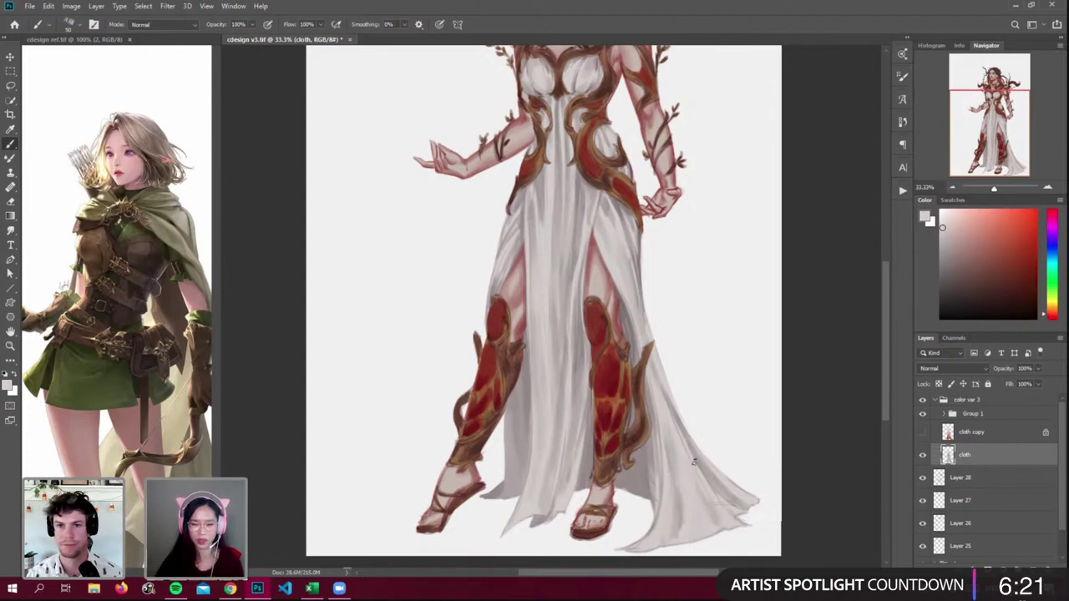
- Deepen the trailing cloth's outer folds and the skirt shadows below the figure's left hip armor with progressively darker greys
{"action": "left_click", "coordinate": [664, 397], "text": "alt"}
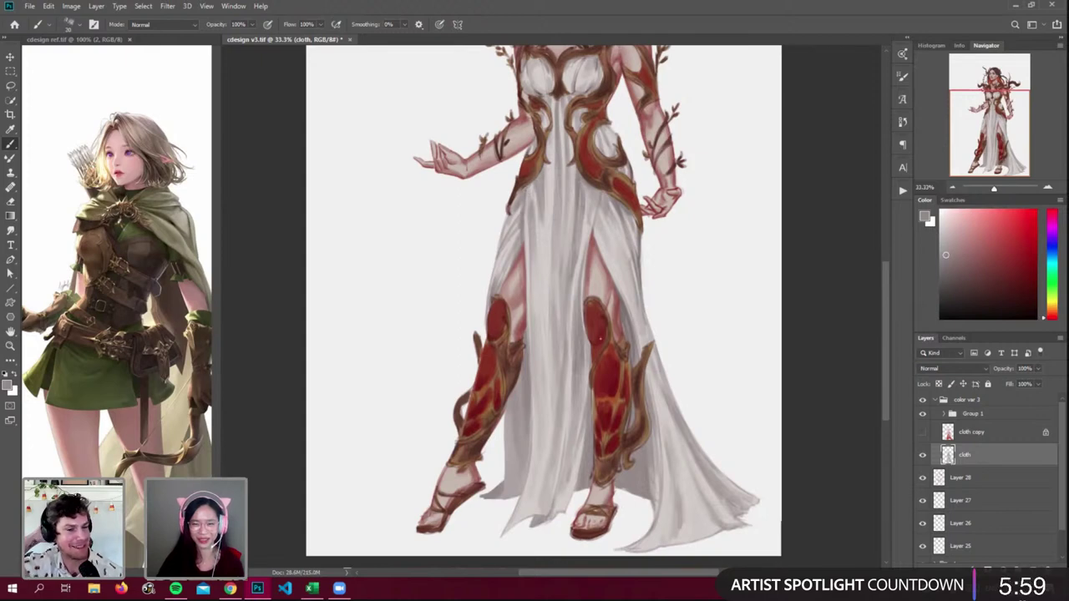
{"action": "left_click", "coordinate": [947, 263]}
{"action": "left_click_drag", "start_coordinate": [947, 263], "coordinate": [949, 266]}
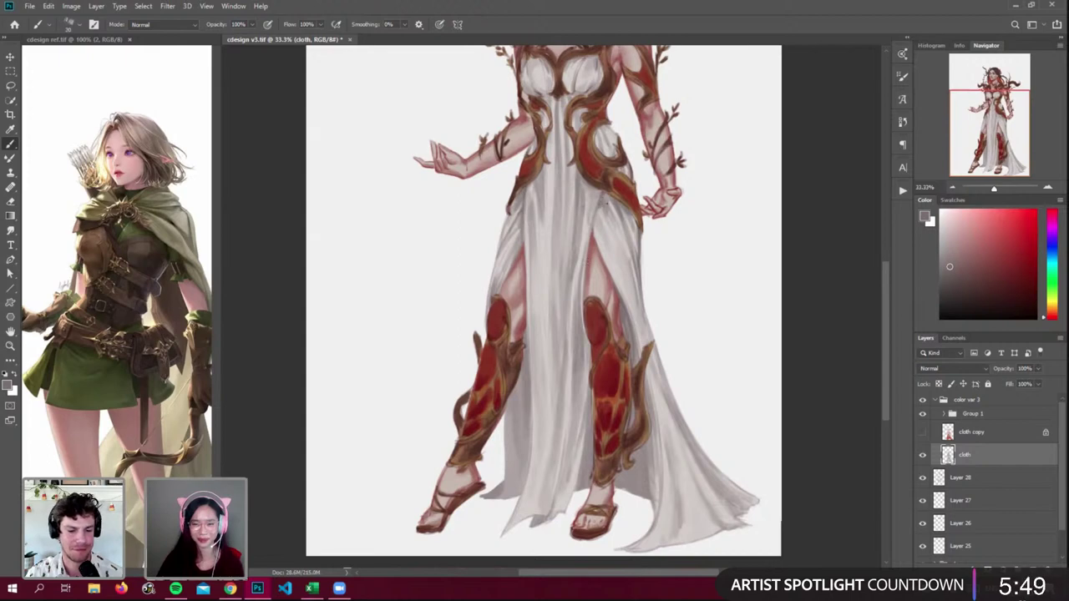
- Shade the back cloth between the figure's right shin armor and the front panel with a sampled darker grey
{"action": "left_click", "coordinate": [538, 482], "text": "alt"}
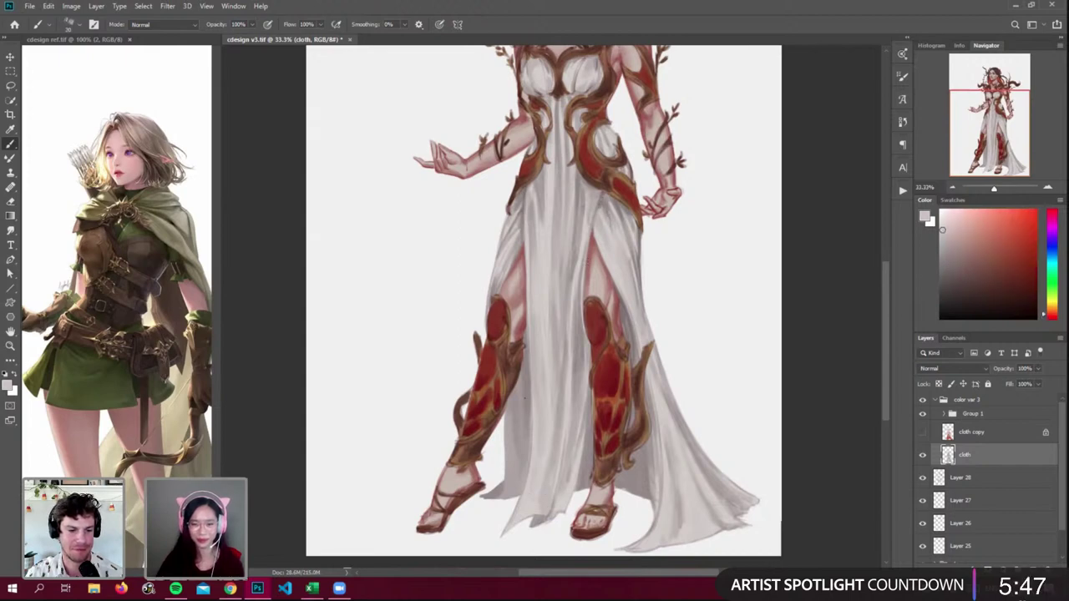
{"action": "left_click", "coordinate": [525, 413], "text": "alt"}
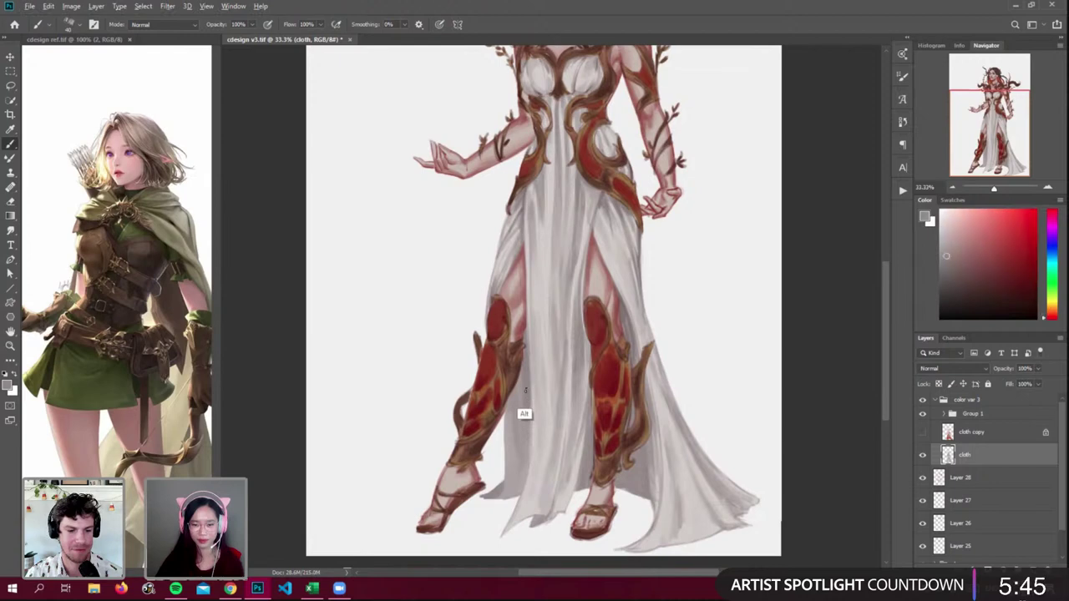
{"action": "left_click_drag", "start_coordinate": [530, 361], "coordinate": [522, 489]}
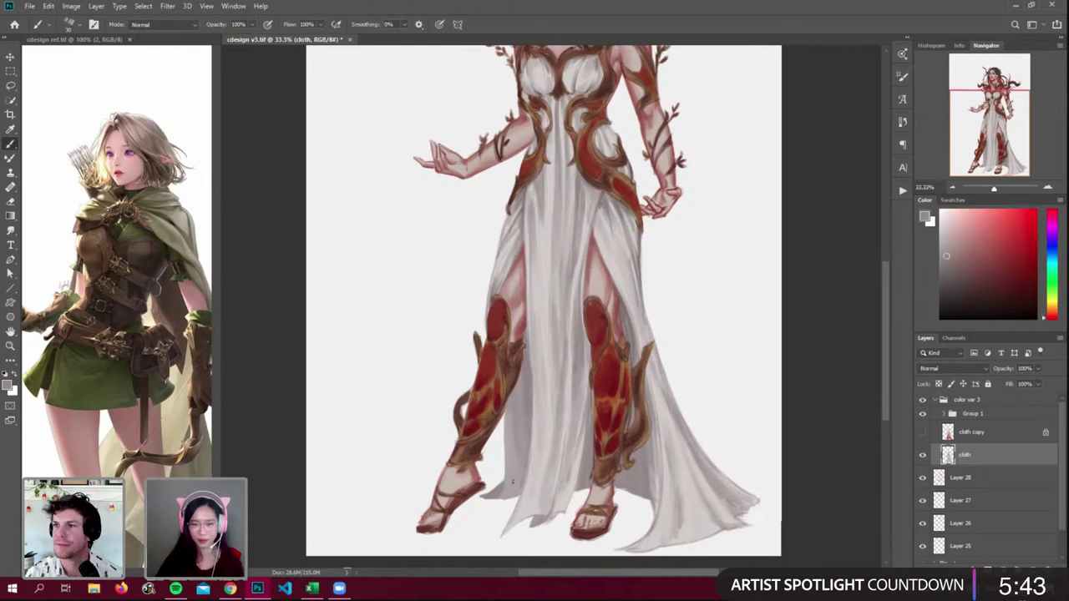
{"action": "left_click_drag", "start_coordinate": [889, 291], "coordinate": [891, 285]}
{"action": "scroll", "coordinate": [890, 283], "scroll_direction": "up", "scroll_amount": 3}
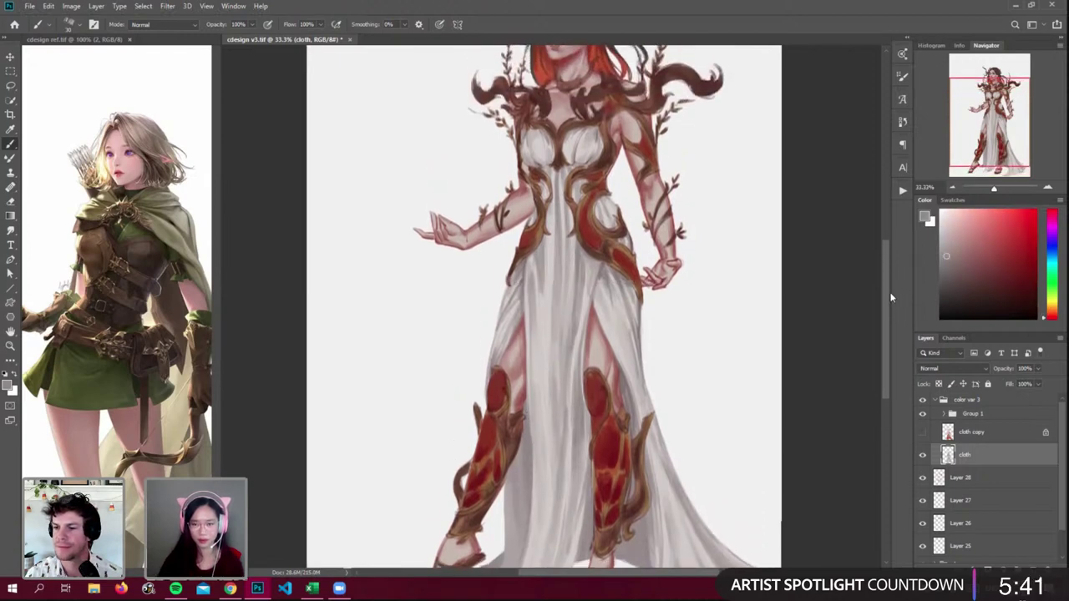
{"action": "scroll", "coordinate": [890, 283], "scroll_direction": "down", "scroll_amount": 2}
{"action": "scroll", "coordinate": [890, 284], "scroll_direction": "up", "scroll_amount": 2}
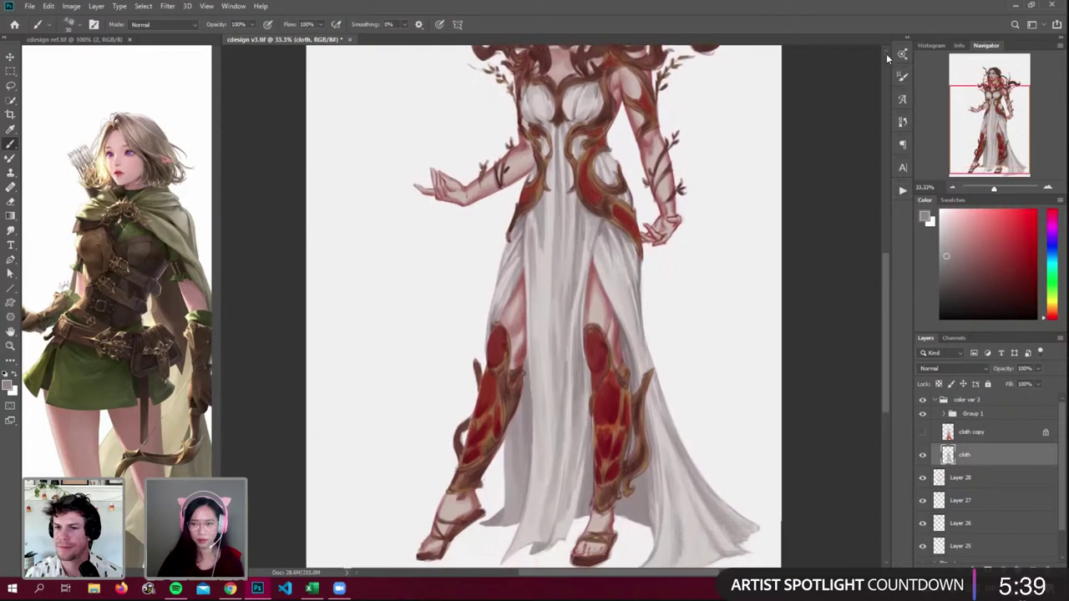
{"action": "scroll", "coordinate": [885, 255], "scroll_direction": "up", "scroll_amount": 4}
{"action": "scroll", "coordinate": [886, 249], "scroll_direction": "up", "scroll_amount": 2}
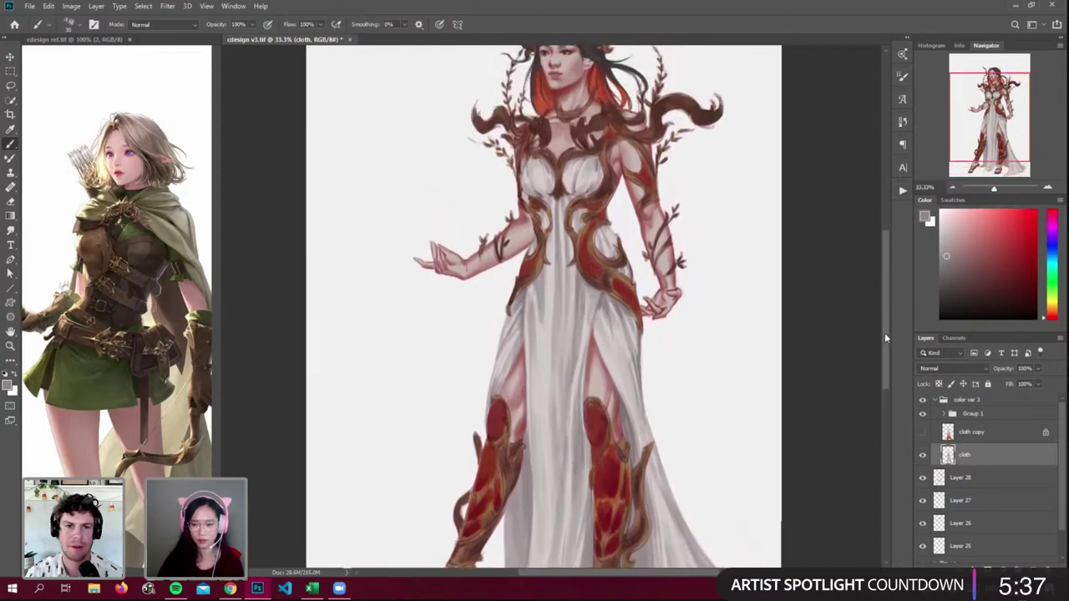
- Select the cloth copy layer in the color var 3 group and make it visible
{"action": "scroll", "coordinate": [885, 329], "scroll_direction": "up", "scroll_amount": 5}
{"action": "left_click", "coordinate": [972, 432]}
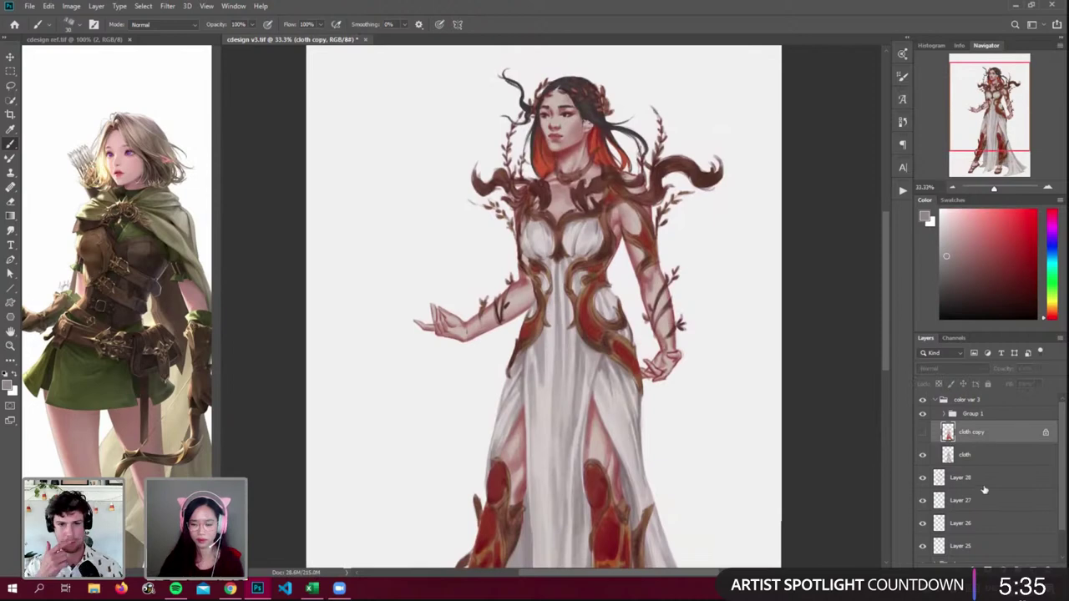
{"action": "left_click", "coordinate": [921, 431]}
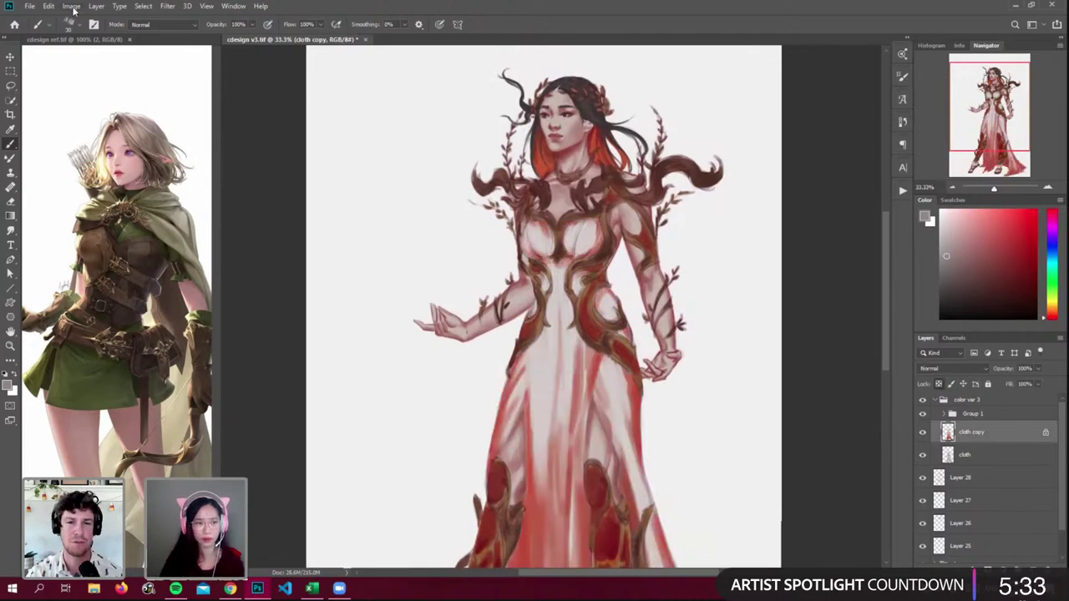
- Brighten the cloth copy layer with Levels by lowering the white input level to 219
{"action": "left_click", "coordinate": [72, 7]}
{"action": "mouse_move", "coordinate": [88, 32]}
{"action": "left_click", "coordinate": [219, 49]}
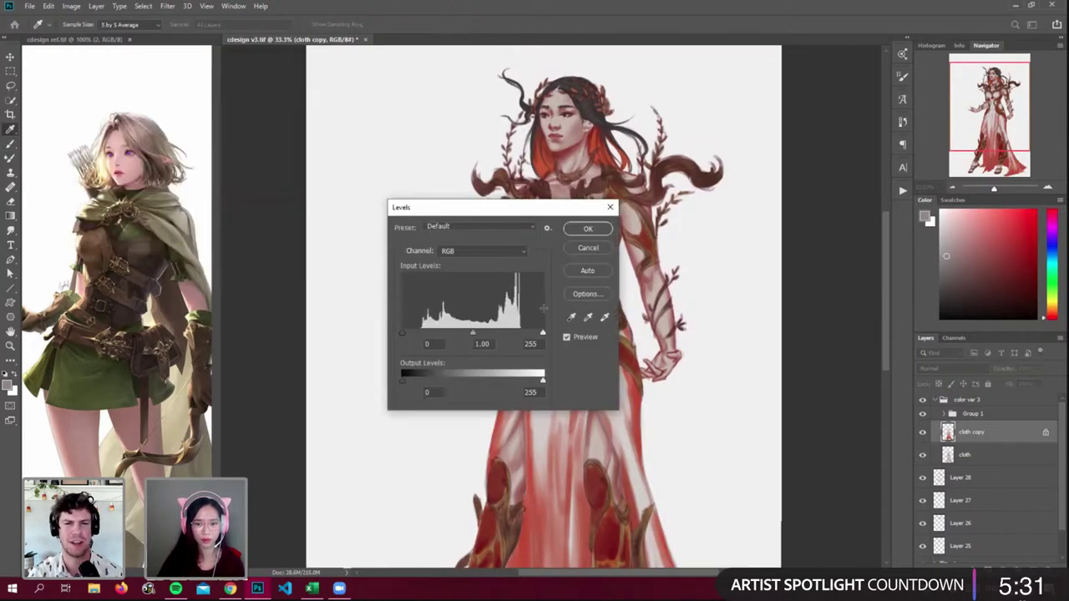
{"action": "left_click_drag", "start_coordinate": [543, 333], "coordinate": [523, 333]}
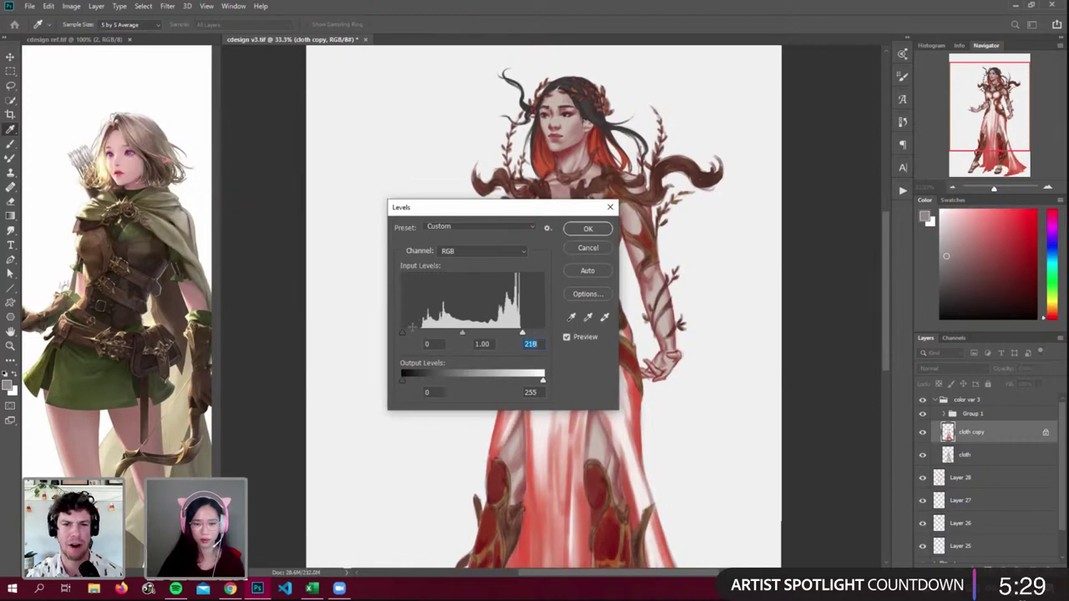
{"action": "left_click", "coordinate": [588, 229]}
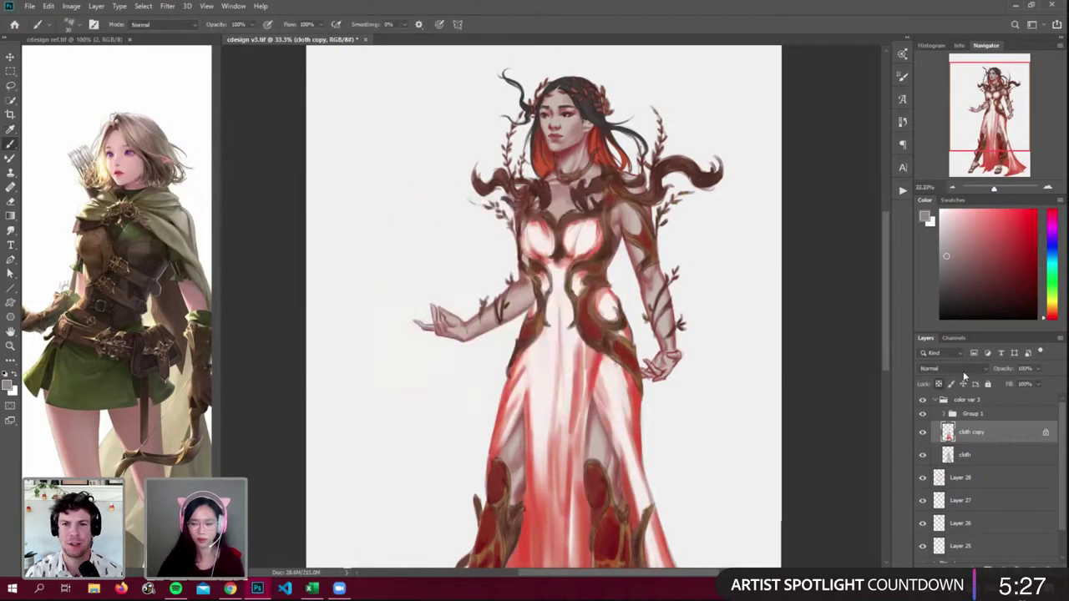
- Try the Multiply blend mode on the cloth copy layer and return it to Normal
{"action": "left_click", "coordinate": [956, 369]}
{"action": "left_click", "coordinate": [933, 343]}
{"action": "scroll", "coordinate": [883, 313], "scroll_direction": "down", "scroll_amount": 5}
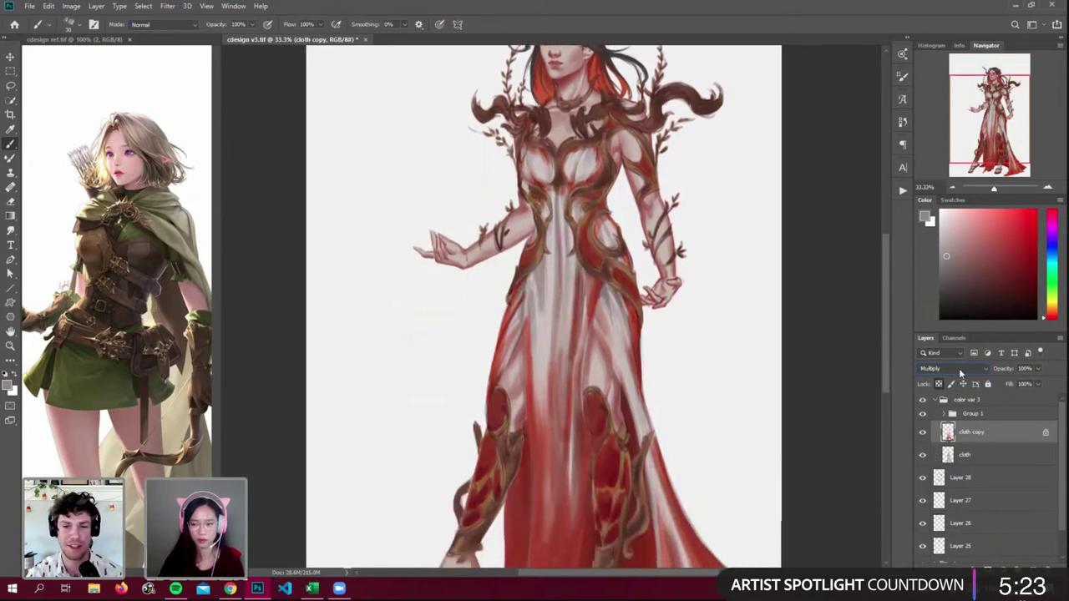
{"action": "left_click", "coordinate": [960, 369]}
{"action": "left_click", "coordinate": [934, 309]}
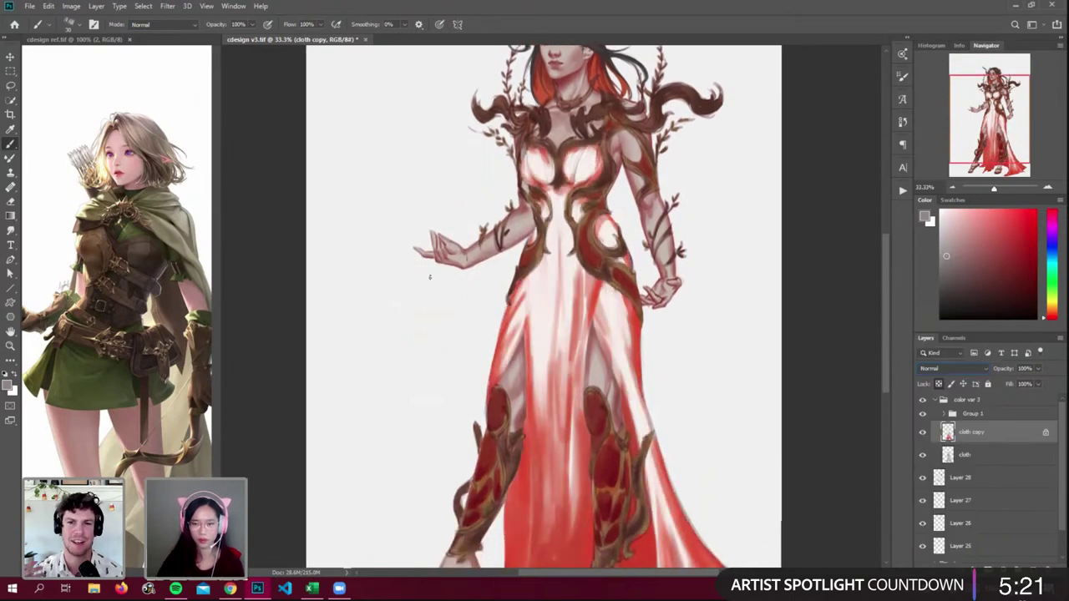
- Soften the red-to-white transition on the skirt's upper front panel with the Soft Round Textured brush and near-white sampled from the dress
{"action": "left_click", "coordinate": [80, 26]}
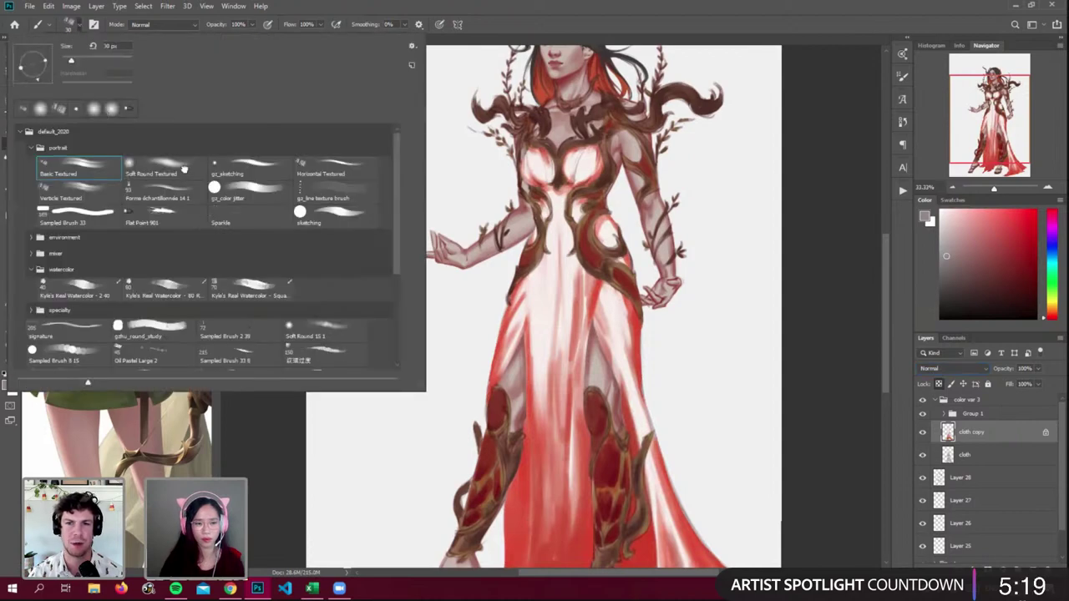
{"action": "left_click", "coordinate": [185, 169]}
{"action": "left_click", "coordinate": [573, 270]}
{"action": "left_click", "coordinate": [570, 295], "text": "alt"}
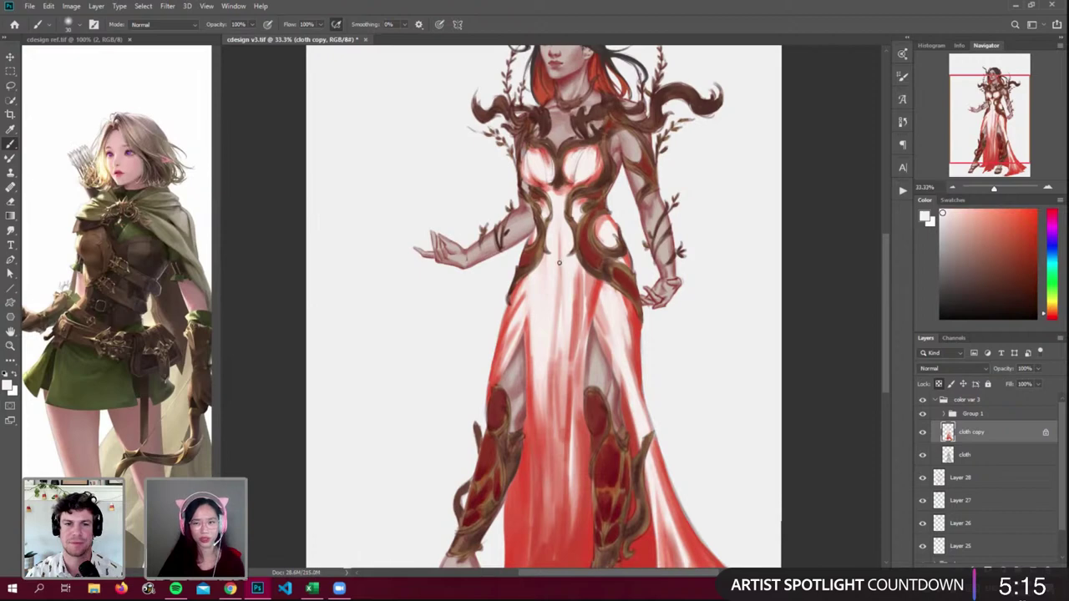
{"action": "left_click_drag", "start_coordinate": [888, 268], "coordinate": [886, 285]}
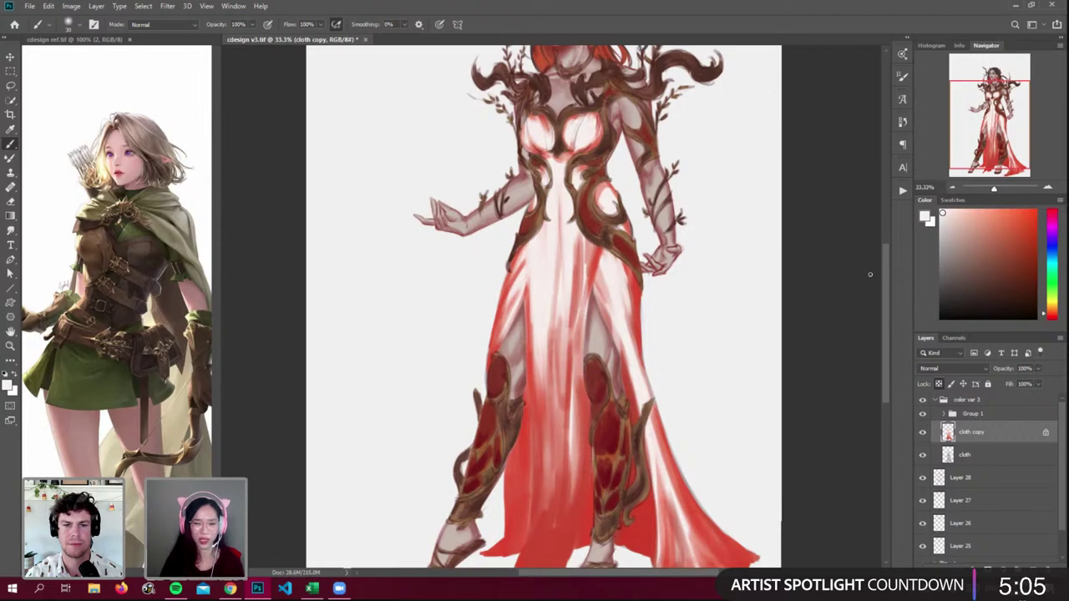
{"action": "left_click", "coordinate": [539, 259], "text": "alt"}
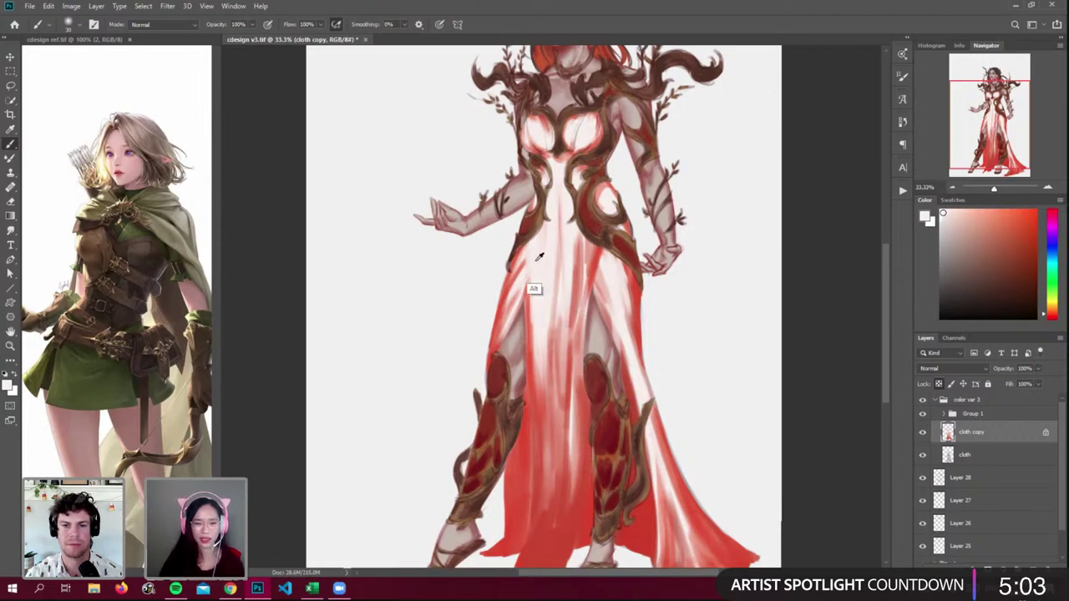
{"action": "left_click", "coordinate": [540, 258], "text": "alt"}
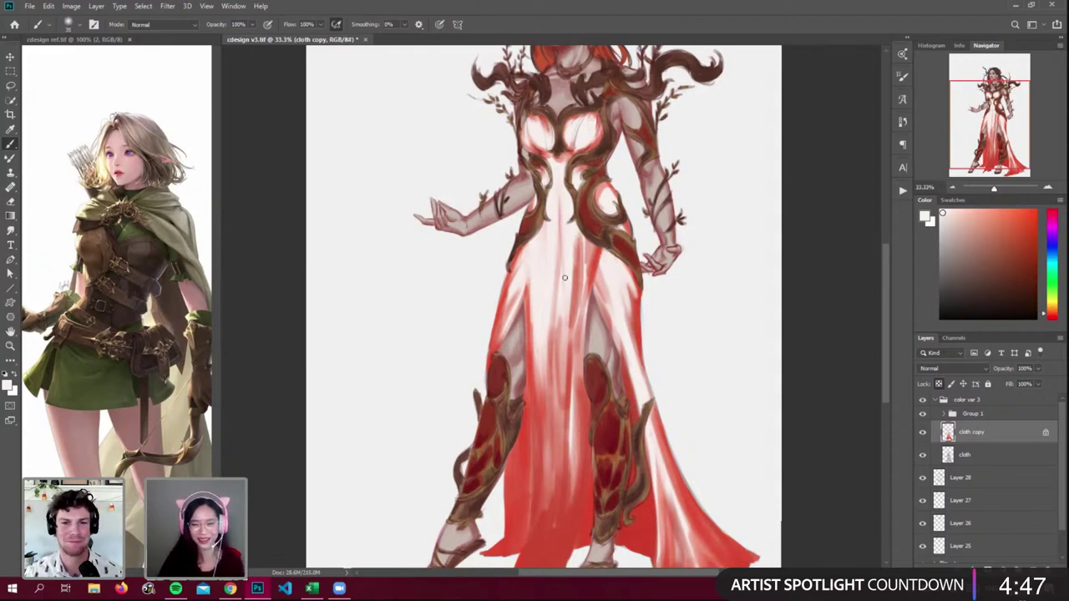
{"action": "mouse_move", "coordinate": [578, 233]}
{"action": "left_mouse_down"}
{"action": "mouse_move", "coordinate": [581, 295]}
{"action": "mouse_move", "coordinate": [582, 284]}
{"action": "left_mouse_up"}
{"action": "mouse_move", "coordinate": [587, 243]}
{"action": "left_mouse_down"}
{"action": "mouse_move", "coordinate": [577, 320]}
{"action": "mouse_move", "coordinate": [592, 276]}
{"action": "left_mouse_up"}
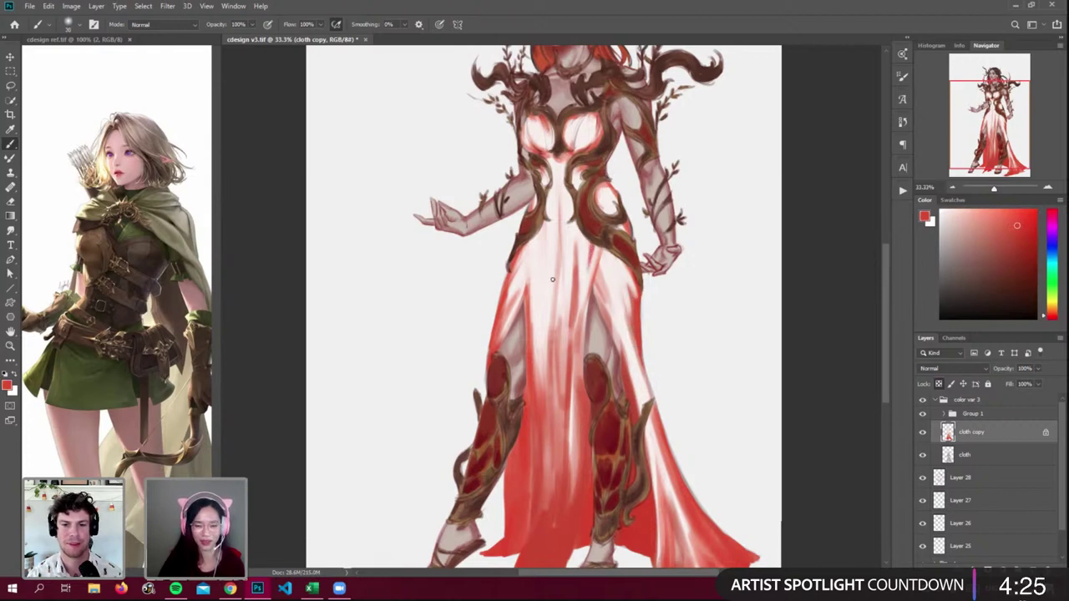
- Set the cloth copy layer's blend mode to Multiply and hide the layer
{"action": "left_click", "coordinate": [952, 369]}
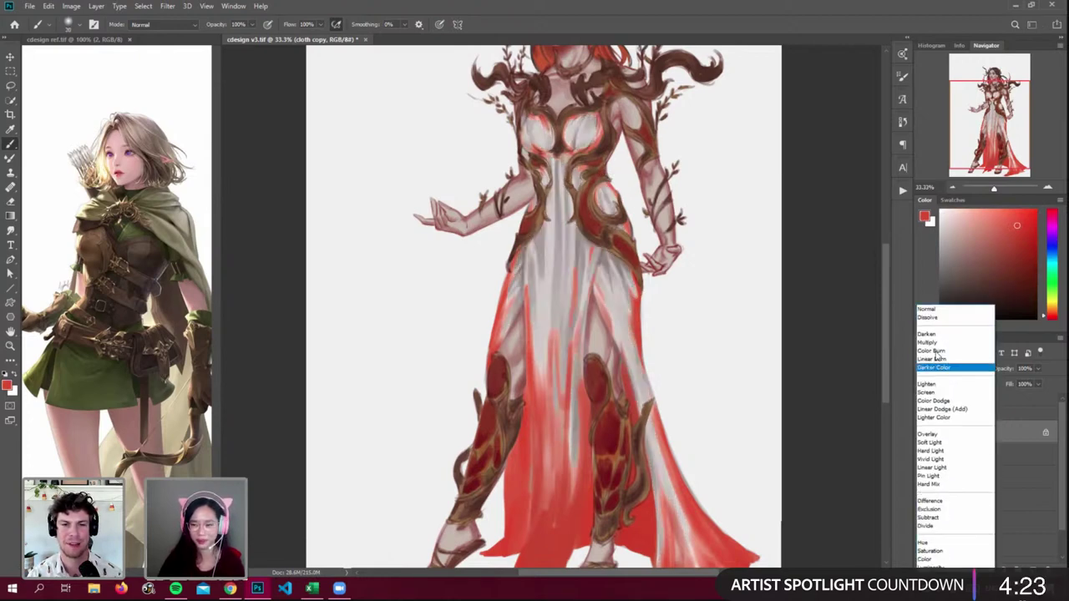
{"action": "left_click", "coordinate": [943, 340]}
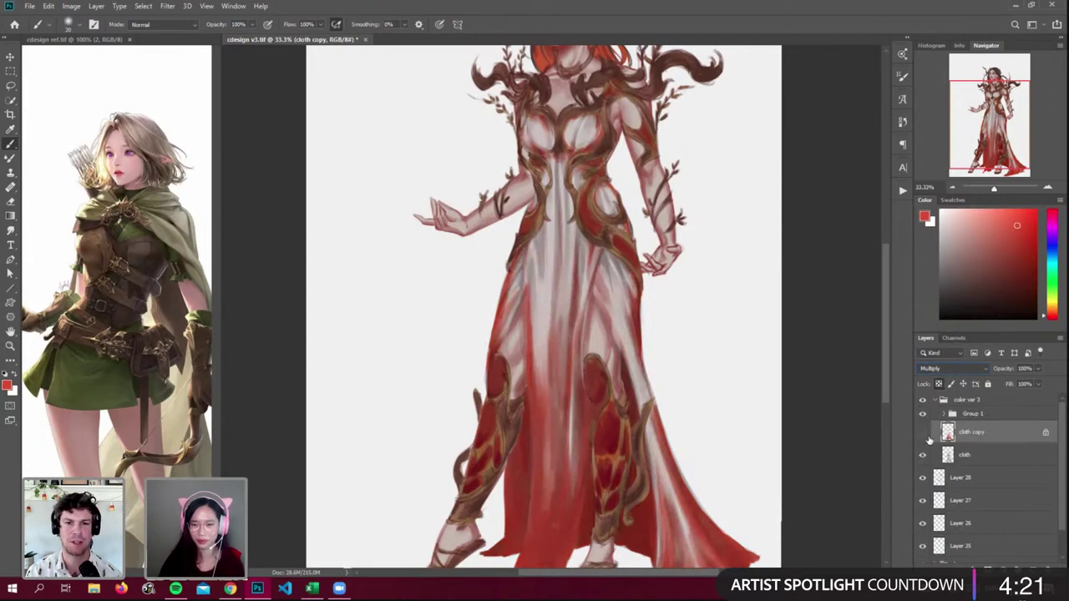
{"action": "left_click", "coordinate": [922, 432]}
- Slightly raise the brightness of the grey cloth layer with a Brightness/Contrast adjustment
{"action": "left_click", "coordinate": [969, 458]}
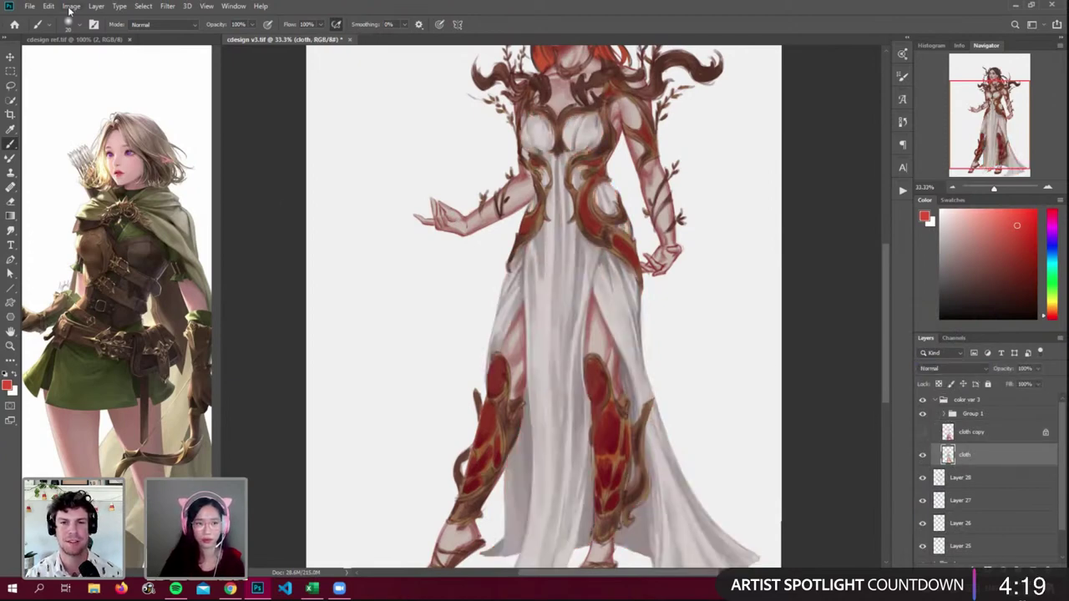
{"action": "left_click", "coordinate": [71, 6]}
{"action": "mouse_move", "coordinate": [171, 35]}
{"action": "left_click", "coordinate": [213, 35]}
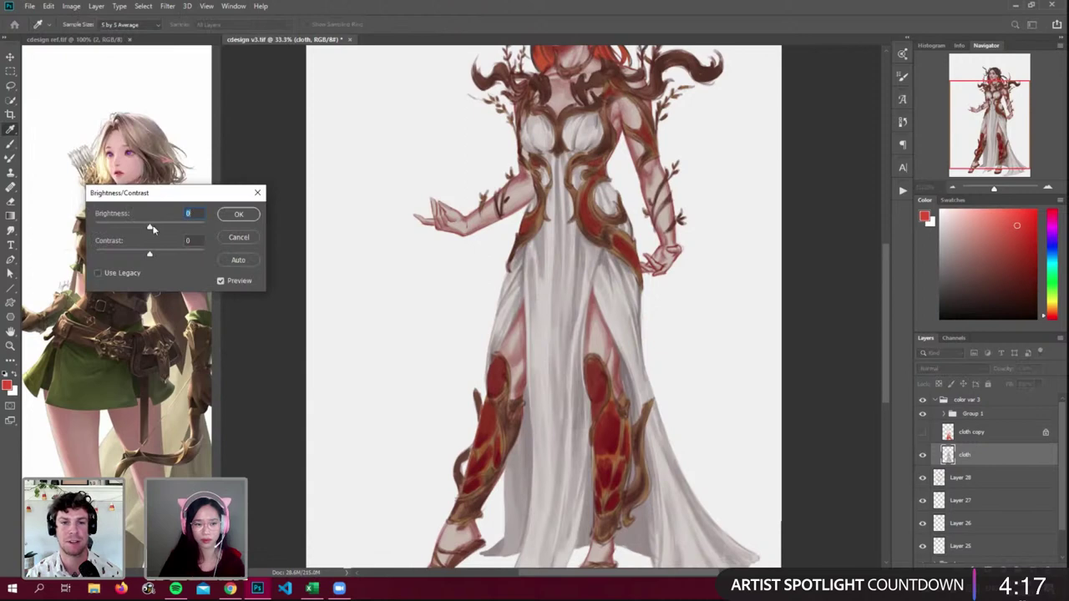
{"action": "left_click_drag", "start_coordinate": [150, 225], "coordinate": [154, 225]}
{"action": "left_click", "coordinate": [239, 214]}
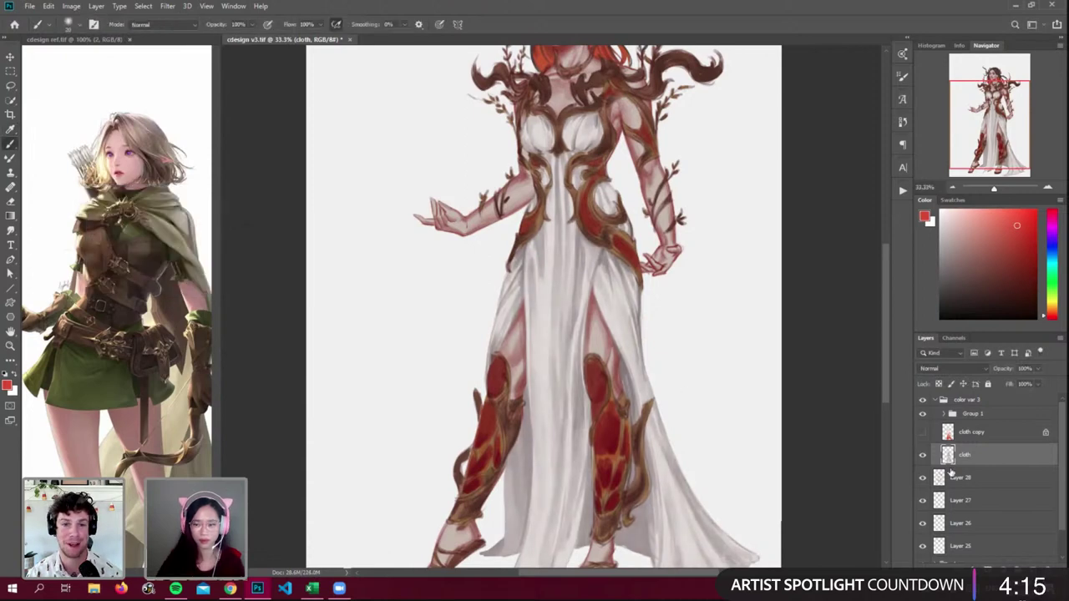
- Show the cloth copy layer again and limit Eyedropper sampling to the current layer
{"action": "left_click", "coordinate": [977, 433]}
{"action": "left_click", "coordinate": [922, 432]}
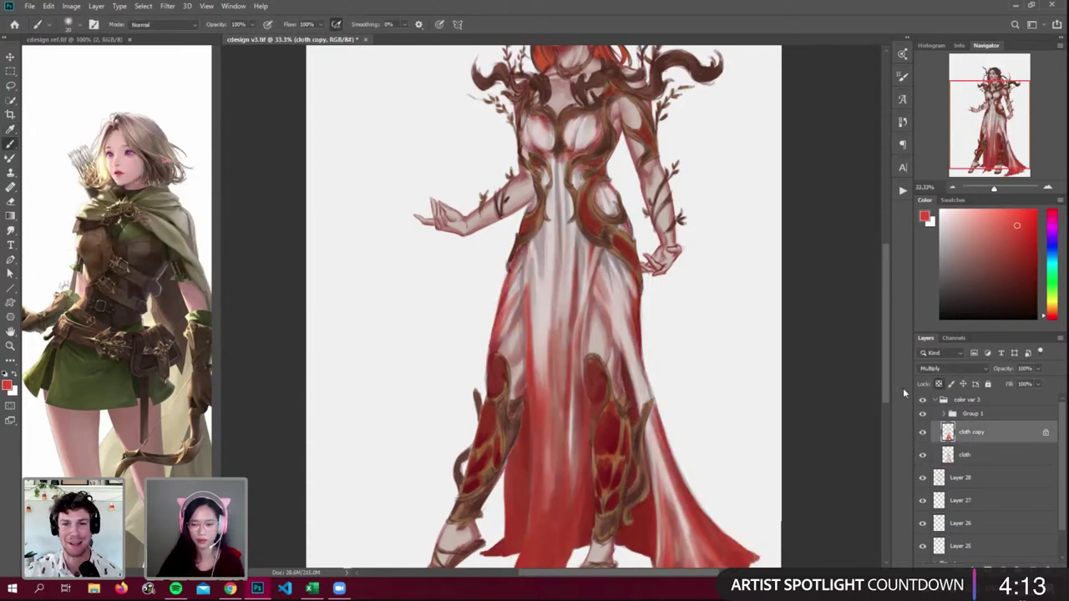
{"action": "left_click_drag", "start_coordinate": [885, 370], "coordinate": [884, 382]}
{"action": "key", "text": "i"}
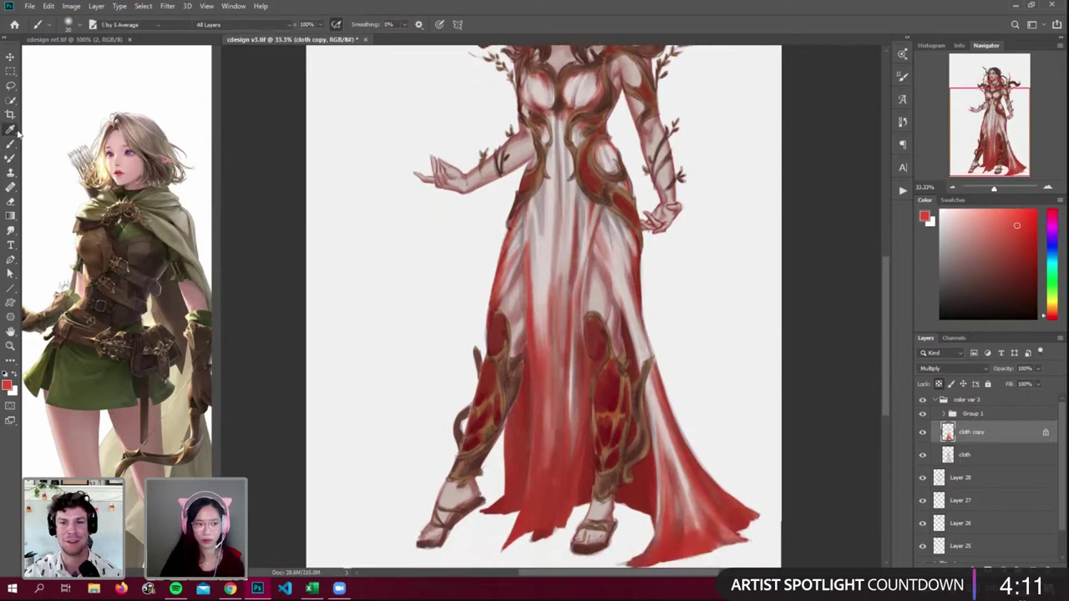
{"action": "left_click", "coordinate": [227, 25]}
{"action": "left_click", "coordinate": [224, 34]}
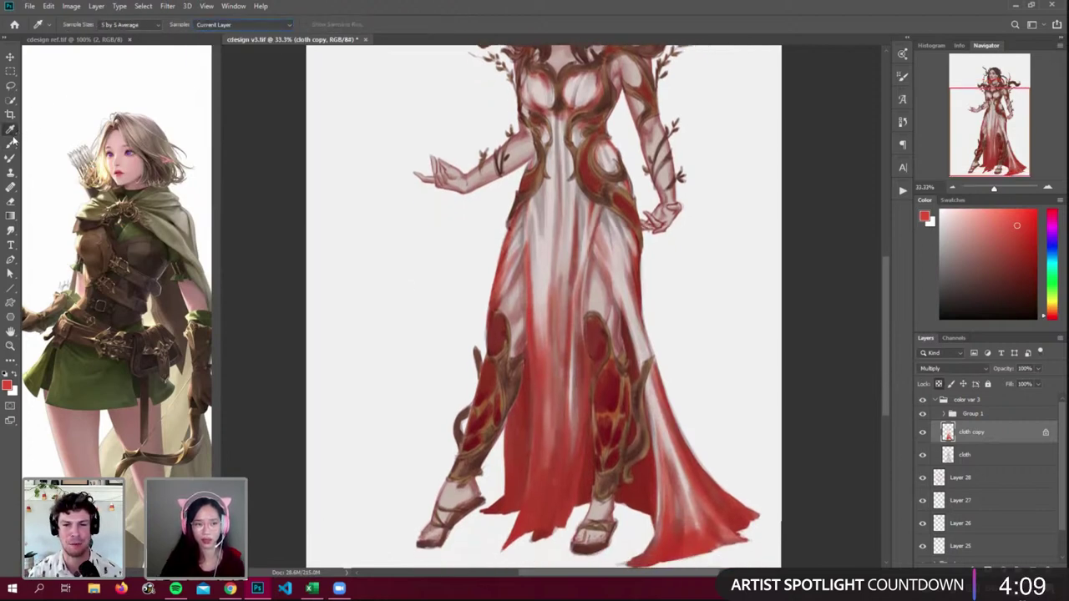
- Brush sampled reds into the folds of the lower front panel and the trailing cloth on the cloth copy layer
{"action": "left_click", "coordinate": [11, 143]}
{"action": "left_click", "coordinate": [531, 404], "text": "alt"}
{"action": "left_click", "coordinate": [529, 397], "text": "alt"}
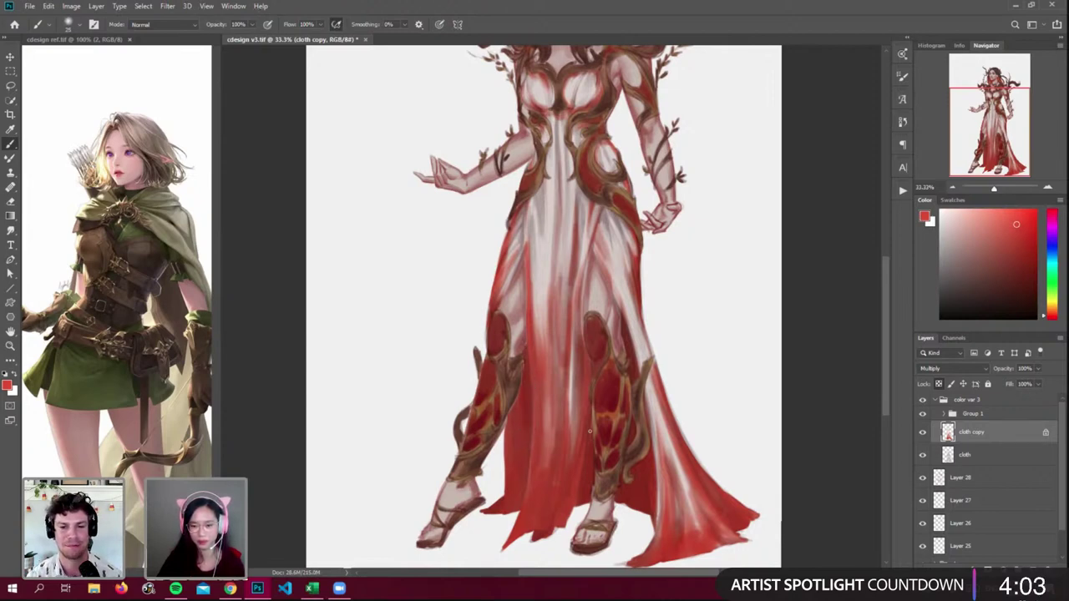
{"action": "left_click", "coordinate": [633, 523], "text": "alt"}
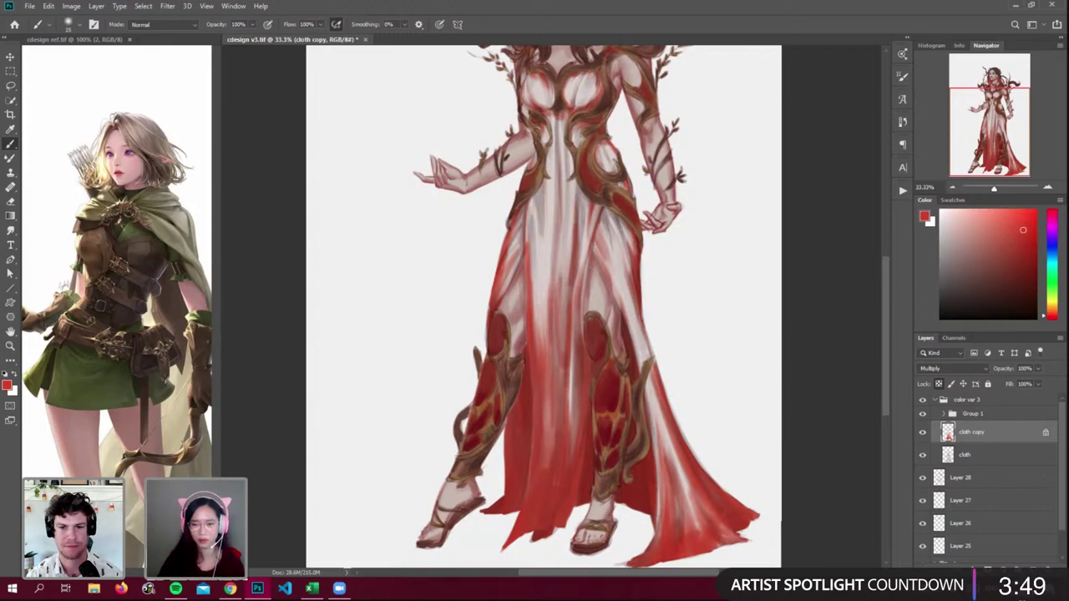
- Sample near-white from the upper skirt and lighten the fabric below the waist with a 50 px brush
{"action": "left_click_drag", "start_coordinate": [885, 260], "coordinate": [886, 241]}
{"action": "left_click", "coordinate": [547, 251], "text": "alt"}
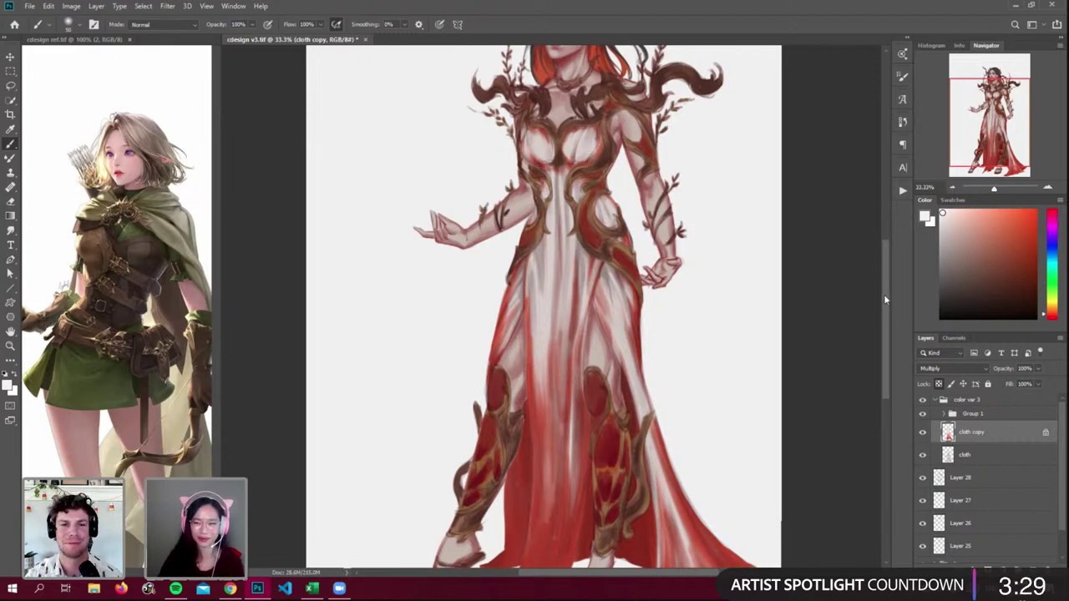
{"action": "scroll", "coordinate": [884, 294], "scroll_direction": "down", "scroll_amount": 3}
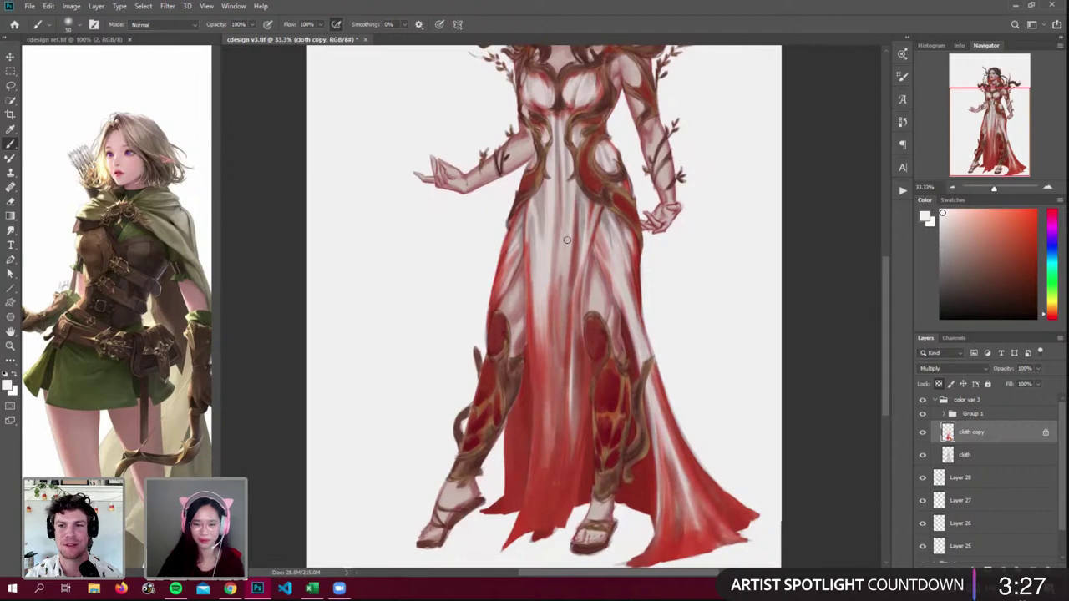
- Paint small red leafy sprigs over the skirt panels and trailing cloth with the gz_sketching brush and a sampled red
{"action": "left_click", "coordinate": [75, 25]}
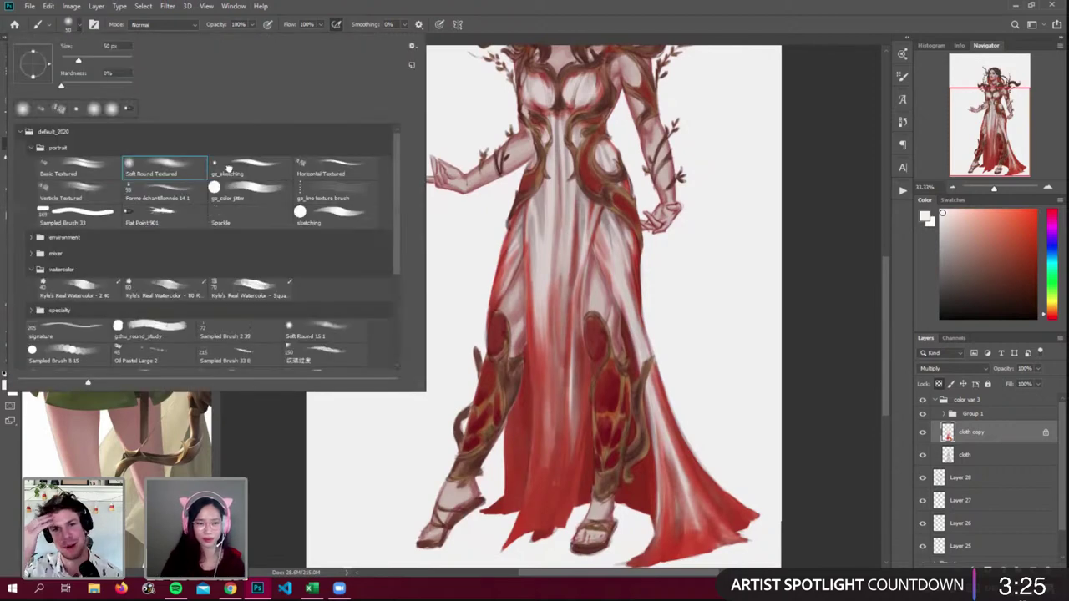
{"action": "left_click", "coordinate": [228, 168]}
{"action": "left_click", "coordinate": [526, 466], "text": "alt"}
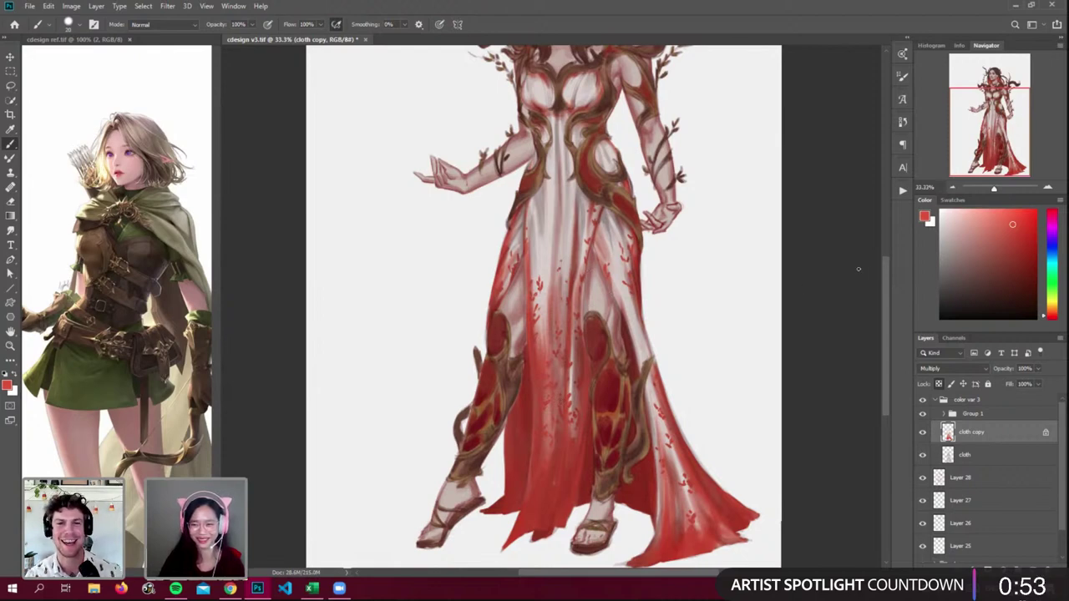
{"action": "scroll", "coordinate": [886, 267], "scroll_direction": "up", "scroll_amount": 2}
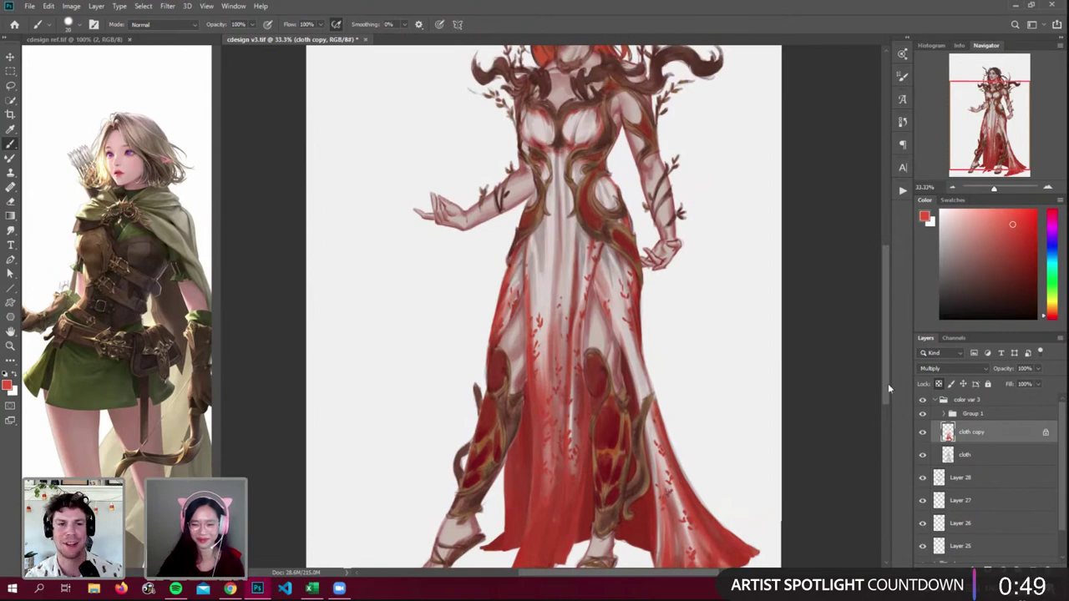
{"action": "scroll", "coordinate": [887, 381], "scroll_direction": "down", "scroll_amount": 3}
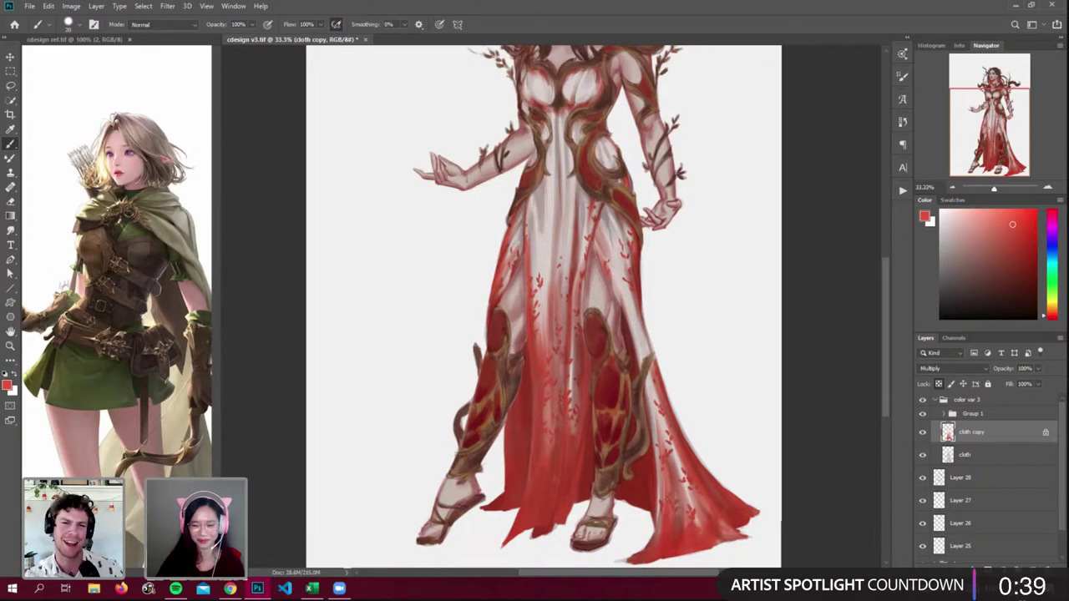
{"action": "scroll", "coordinate": [816, 316], "scroll_direction": "up", "scroll_amount": 3}
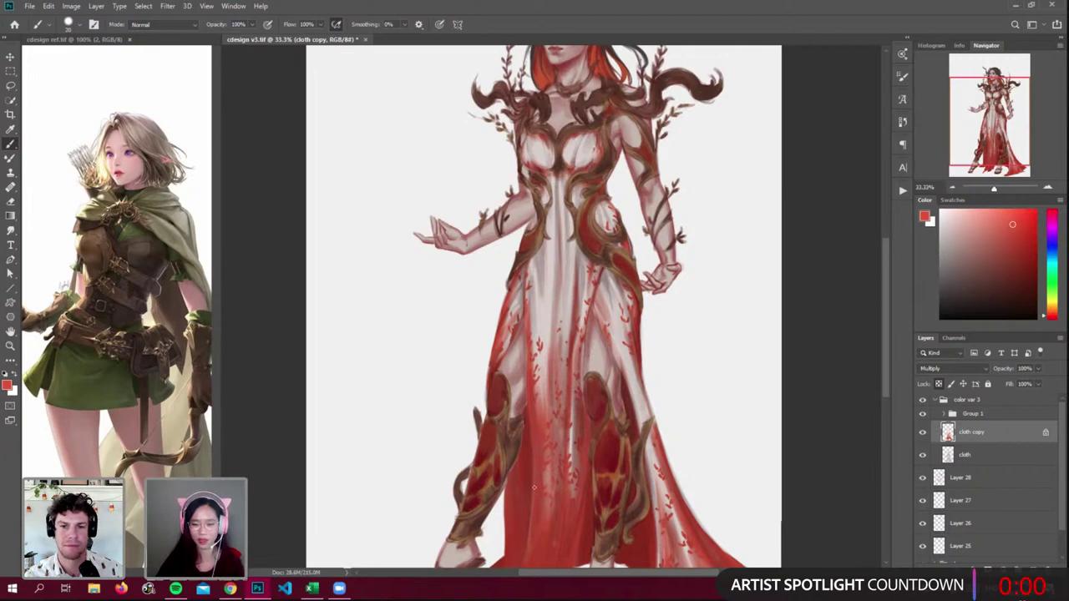
- Shade the cloth beside the figure's right shin armor and the lower skirt folds with a deeper red and an enlarged brush
{"action": "scroll", "coordinate": [886, 334], "scroll_direction": "down", "scroll_amount": 5}
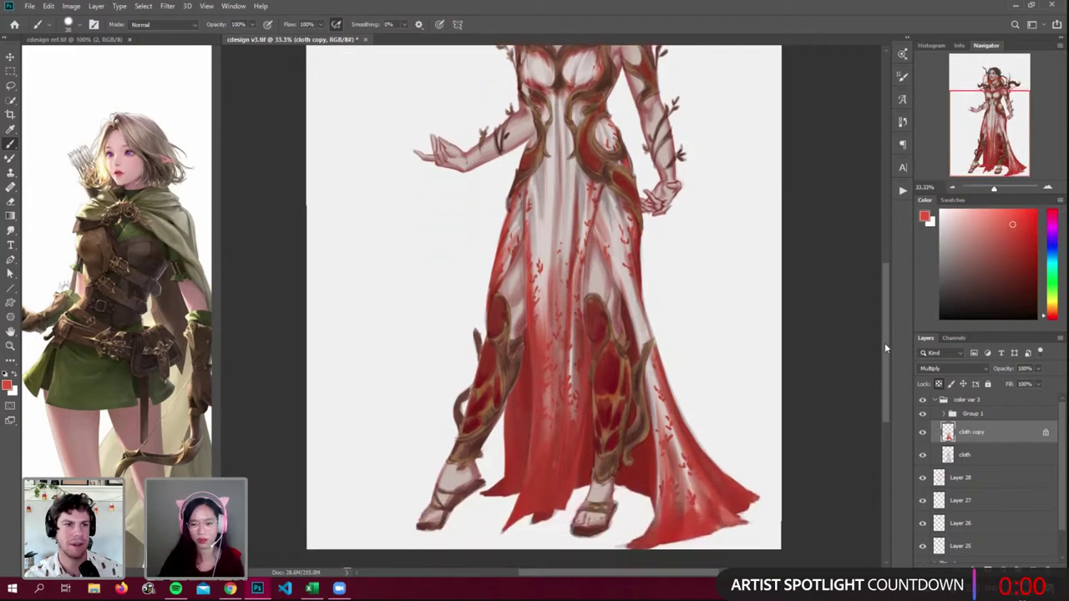
{"action": "key", "text": "alt"}
{"action": "left_click", "coordinate": [527, 345], "text": "alt"}
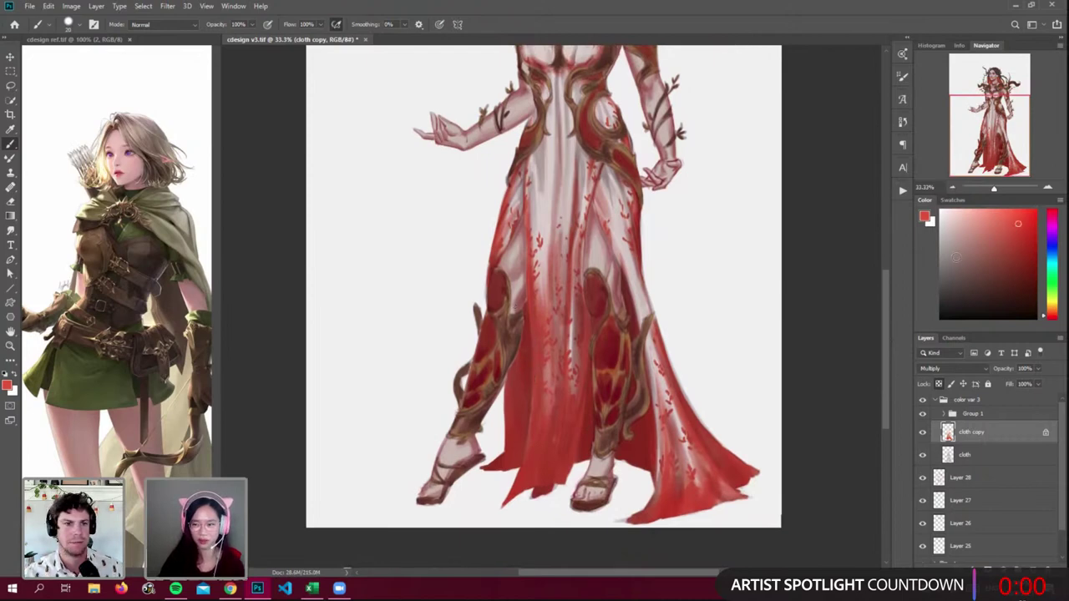
{"action": "left_click", "coordinate": [1029, 234]}
{"action": "key", "text": "bracketright"}
{"action": "key", "text": "bracketright"}
{"action": "key", "text": "bracketright"}
{"action": "key", "text": "bracketright"}
{"action": "left_click_drag", "start_coordinate": [522, 310], "coordinate": [529, 383]}
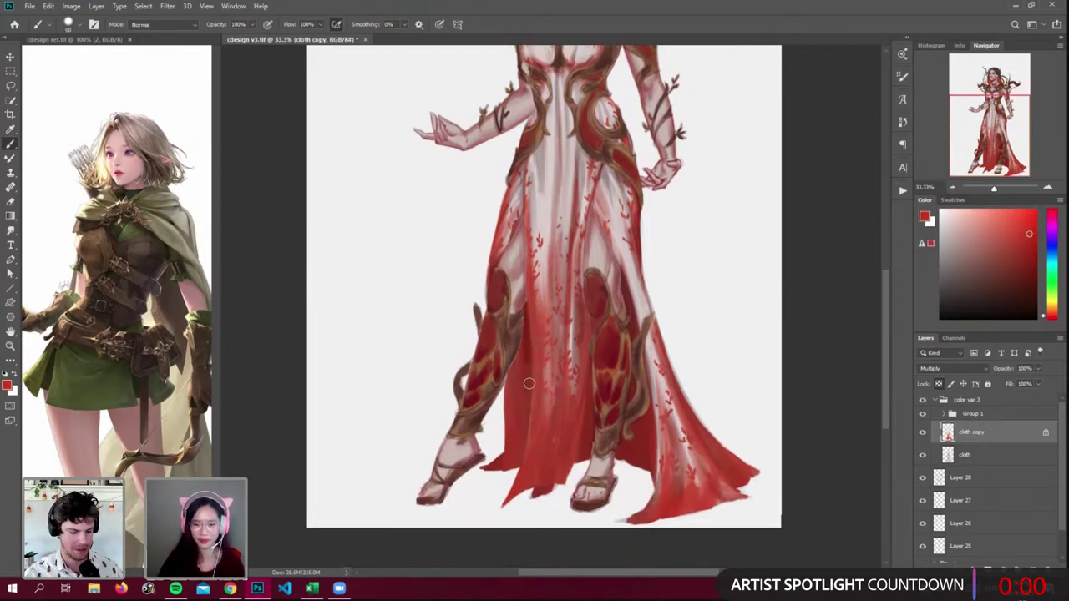
{"action": "key", "text": "bracketright"}
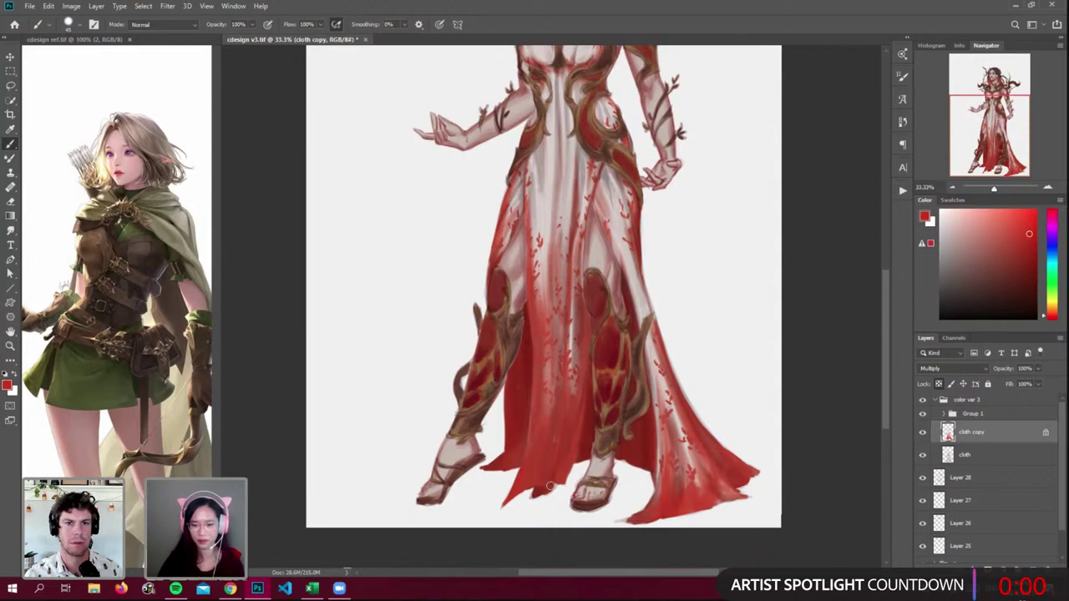
{"action": "scroll", "coordinate": [889, 287], "scroll_direction": "up", "scroll_amount": 4}
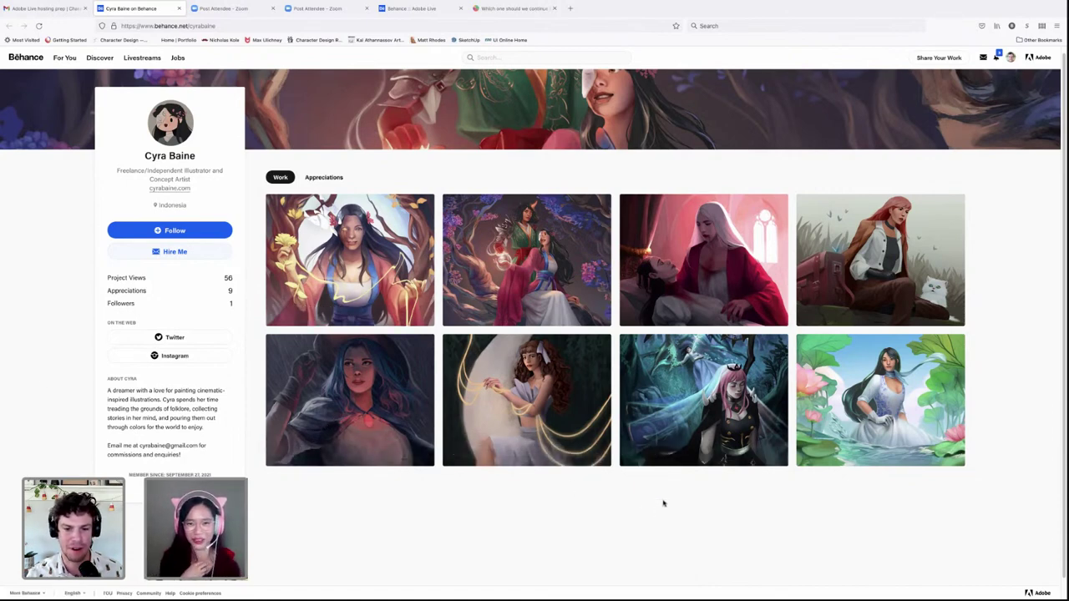
- Look over the artwork thumbnails on the illustrator's Behance profile in the browser
{"action": "scroll", "coordinate": [667, 501], "scroll_direction": "down", "scroll_amount": 1}
{"action": "scroll", "coordinate": [667, 501], "scroll_direction": "up", "scroll_amount": 1}
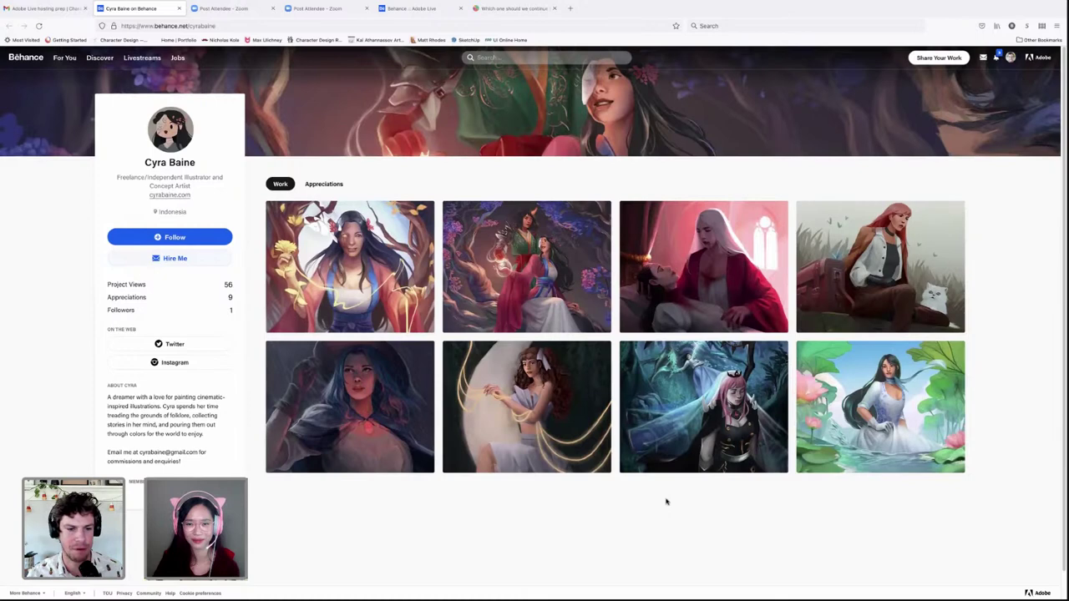
{"action": "scroll", "coordinate": [666, 501], "scroll_direction": "down", "scroll_amount": 1}
{"action": "scroll", "coordinate": [666, 501], "scroll_direction": "up", "scroll_amount": 1}
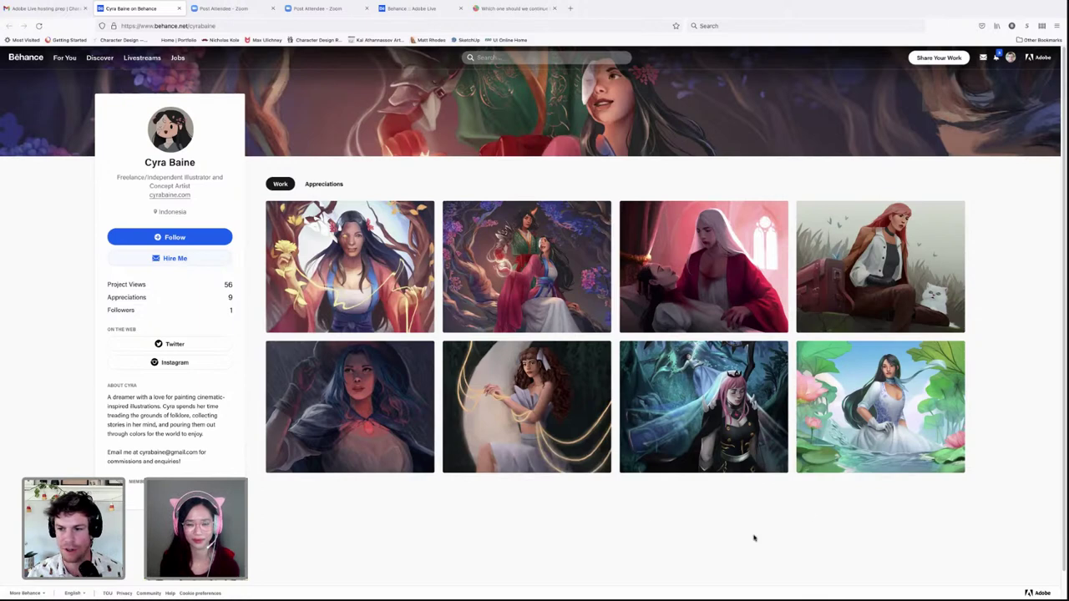
{"action": "scroll", "coordinate": [1014, 458], "scroll_direction": "down", "scroll_amount": 1}
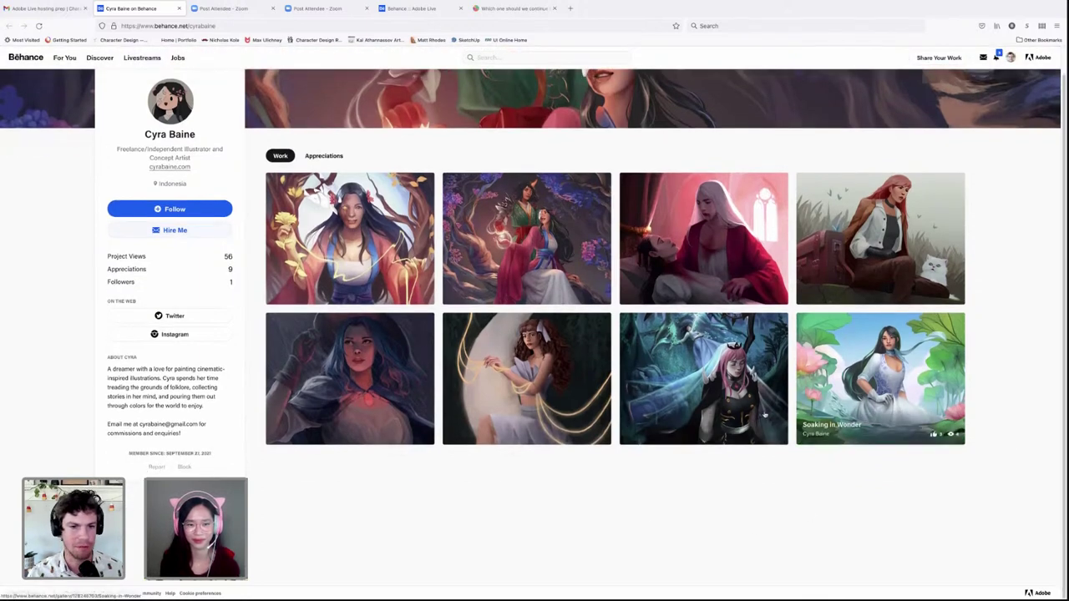
{"action": "scroll", "coordinate": [724, 463], "scroll_direction": "up", "scroll_amount": 1}
{"action": "scroll", "coordinate": [714, 484], "scroll_direction": "up", "scroll_amount": 1}
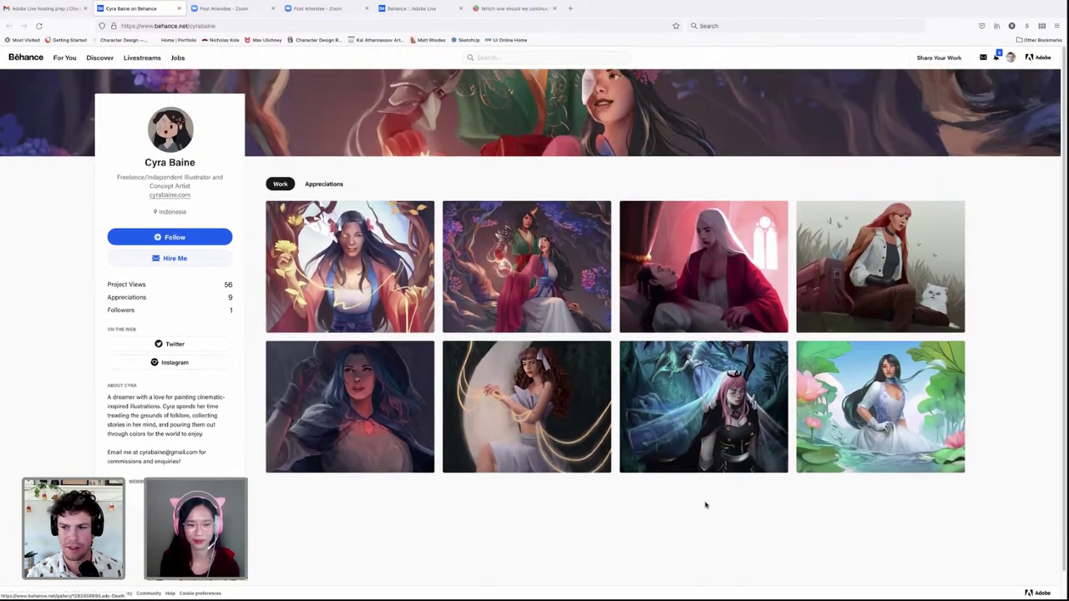
- Open the project The Nature in Her Veins, examine the full illustration down to its title, and return to the profile
{"action": "left_click", "coordinate": [358, 265]}
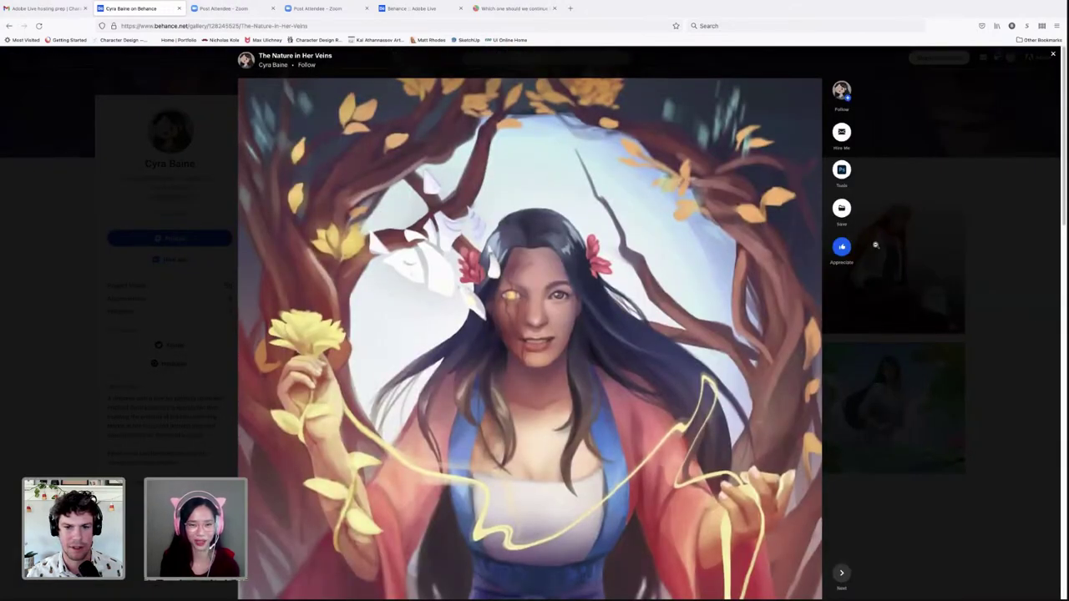
{"action": "scroll", "coordinate": [873, 245], "scroll_direction": "down", "scroll_amount": 2}
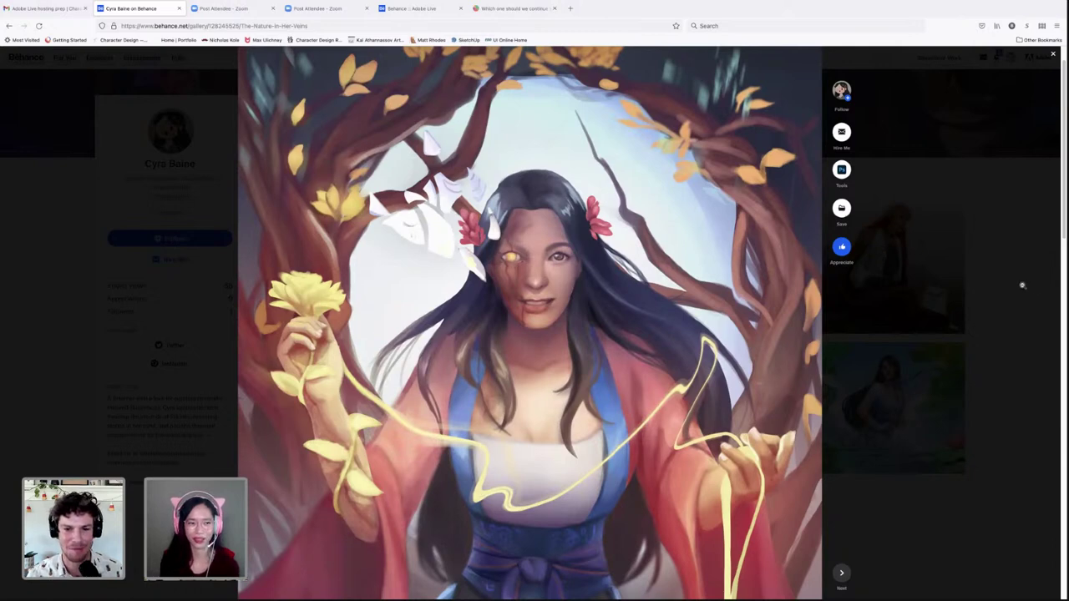
{"action": "scroll", "coordinate": [994, 265], "scroll_direction": "down", "scroll_amount": 5}
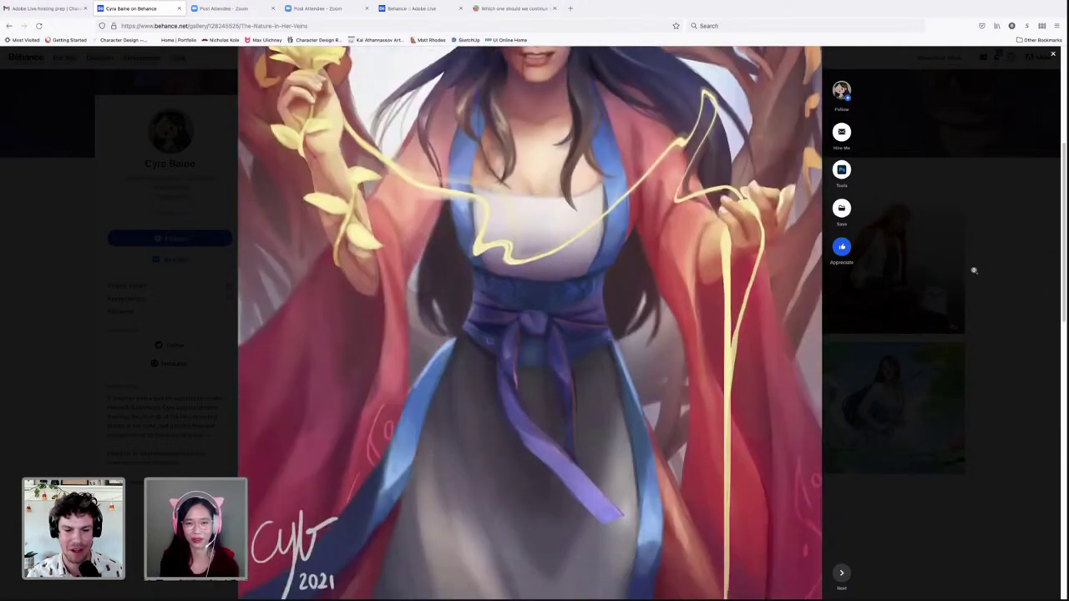
{"action": "scroll", "coordinate": [974, 270], "scroll_direction": "down", "scroll_amount": 3}
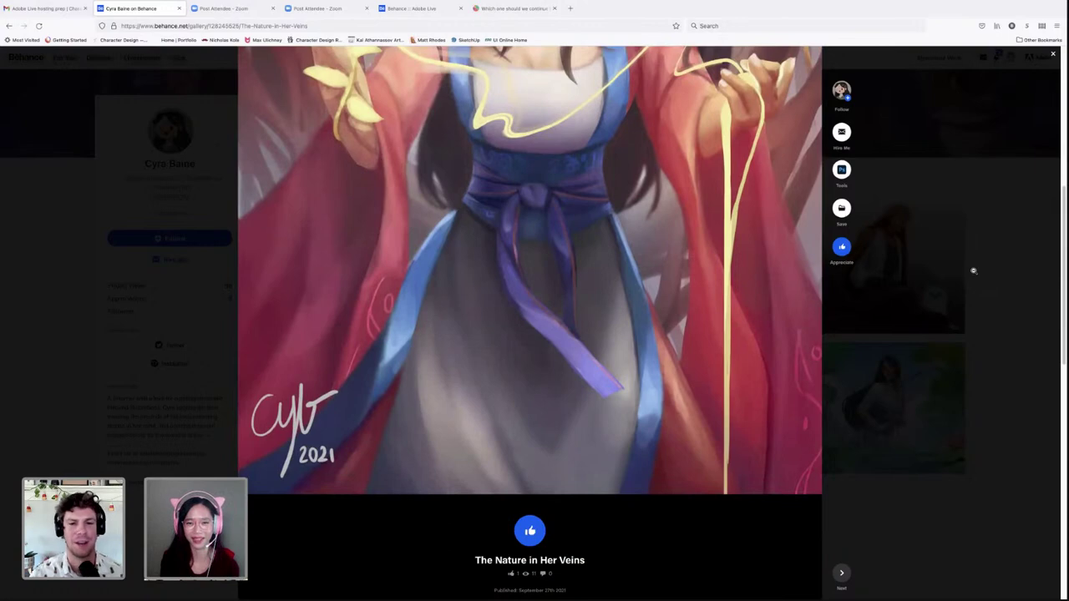
{"action": "scroll", "coordinate": [973, 271], "scroll_direction": "up", "scroll_amount": 1}
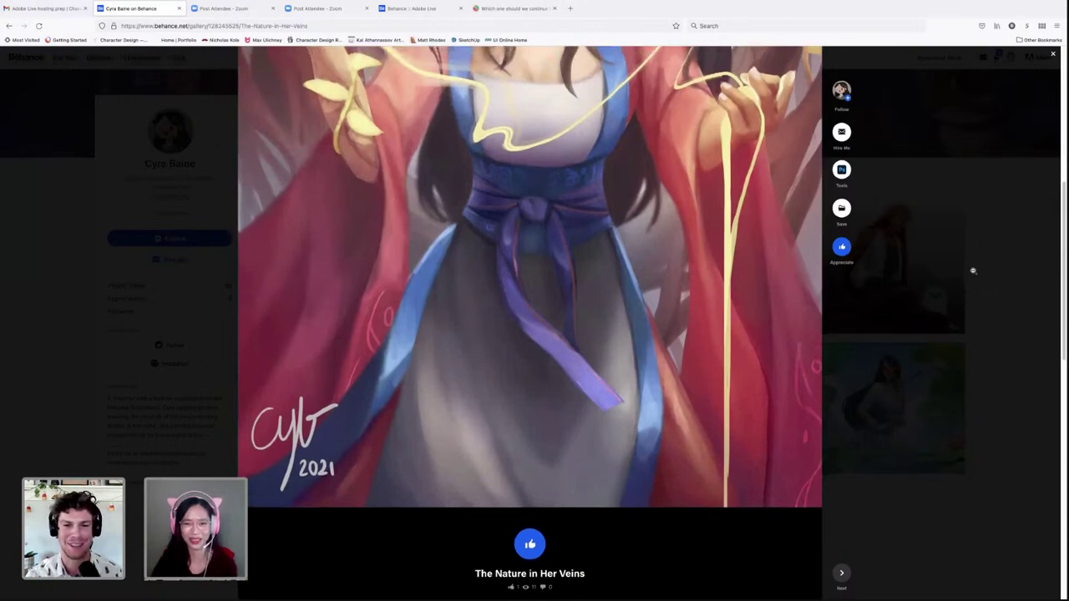
{"action": "scroll", "coordinate": [973, 270], "scroll_direction": "up", "scroll_amount": 5}
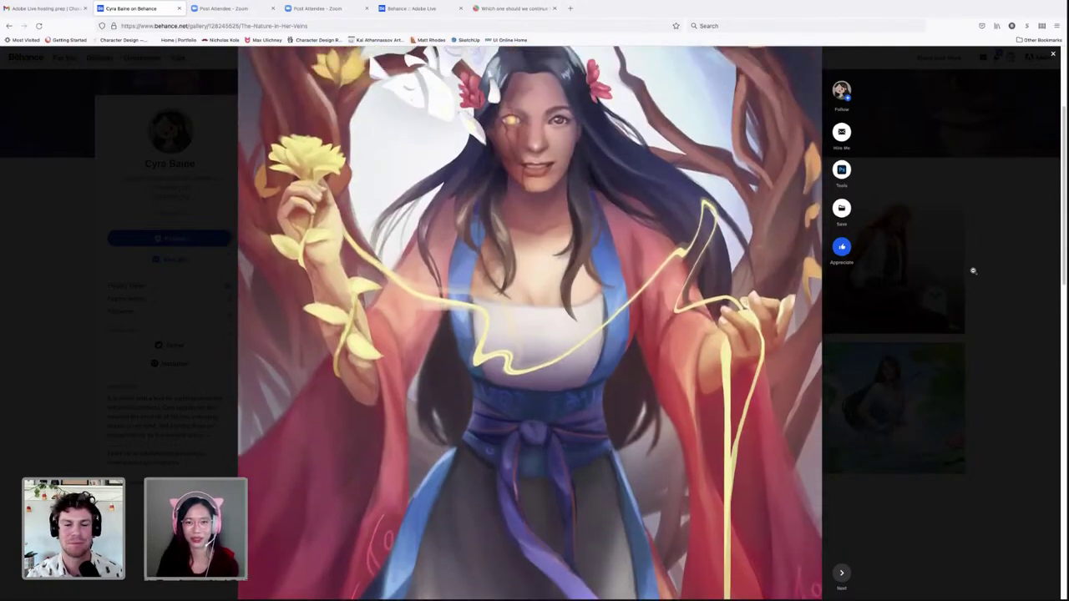
{"action": "scroll", "coordinate": [973, 271], "scroll_direction": "up", "scroll_amount": 1}
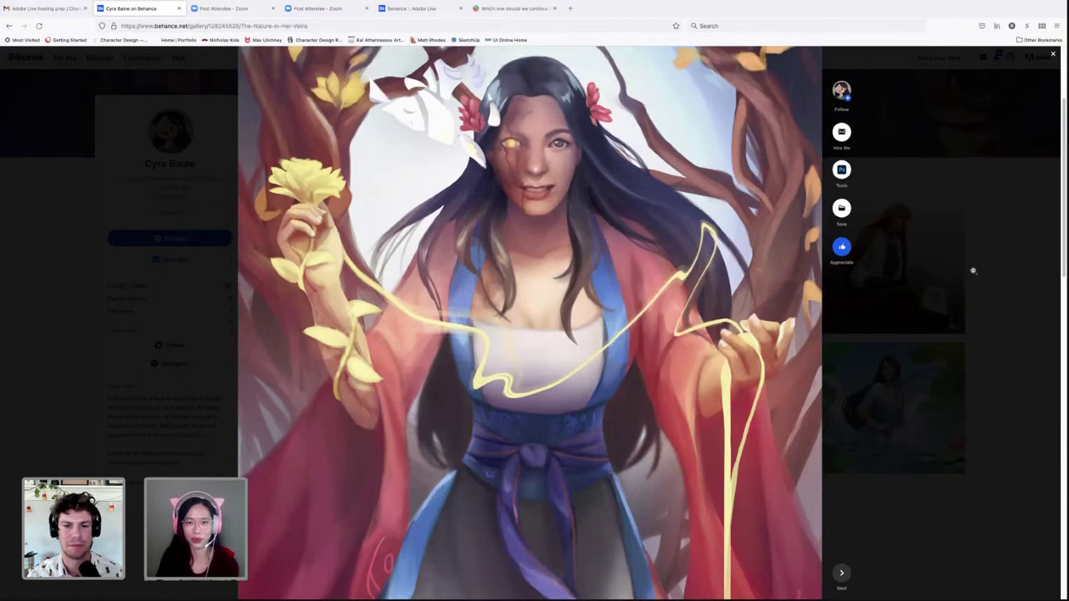
{"action": "scroll", "coordinate": [973, 270], "scroll_direction": "up", "scroll_amount": 1}
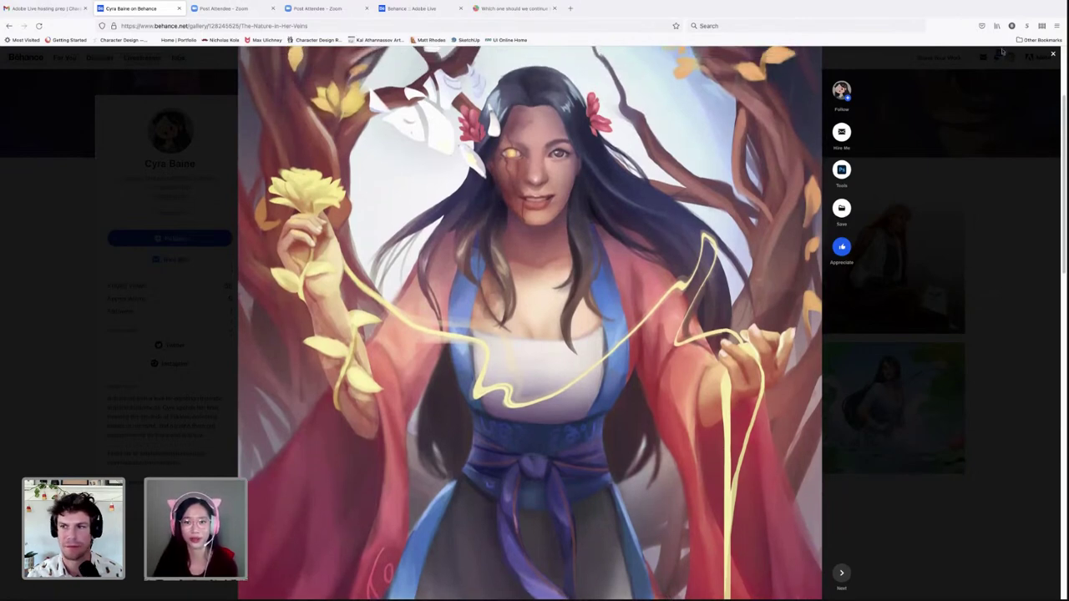
{"action": "mouse_move", "coordinate": [1018, 26]}
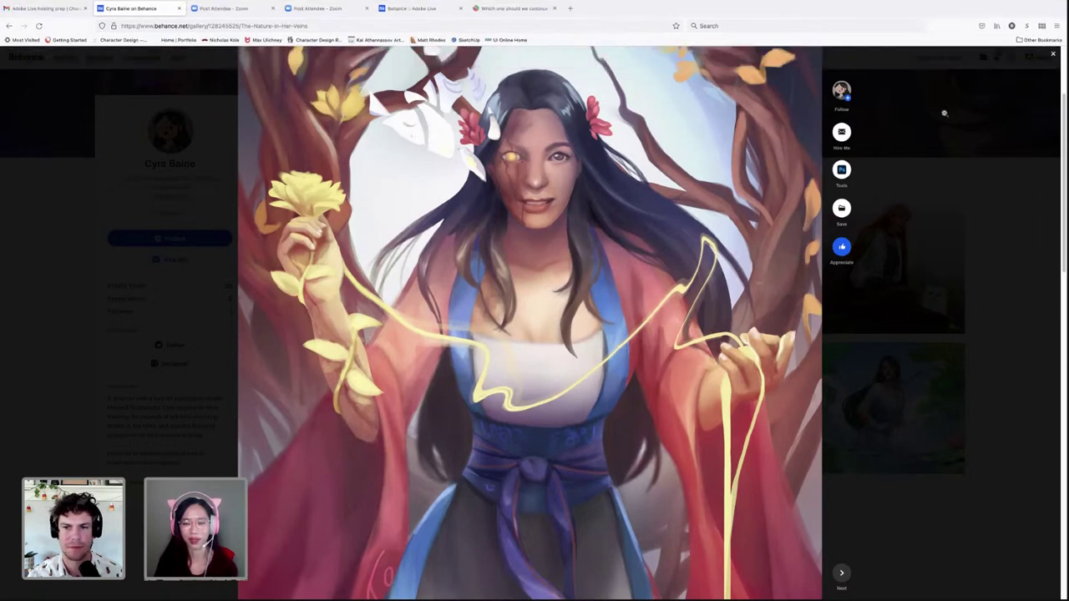
{"action": "scroll", "coordinate": [943, 113], "scroll_direction": "up", "scroll_amount": 3}
{"action": "scroll", "coordinate": [943, 113], "scroll_direction": "up", "scroll_amount": 1}
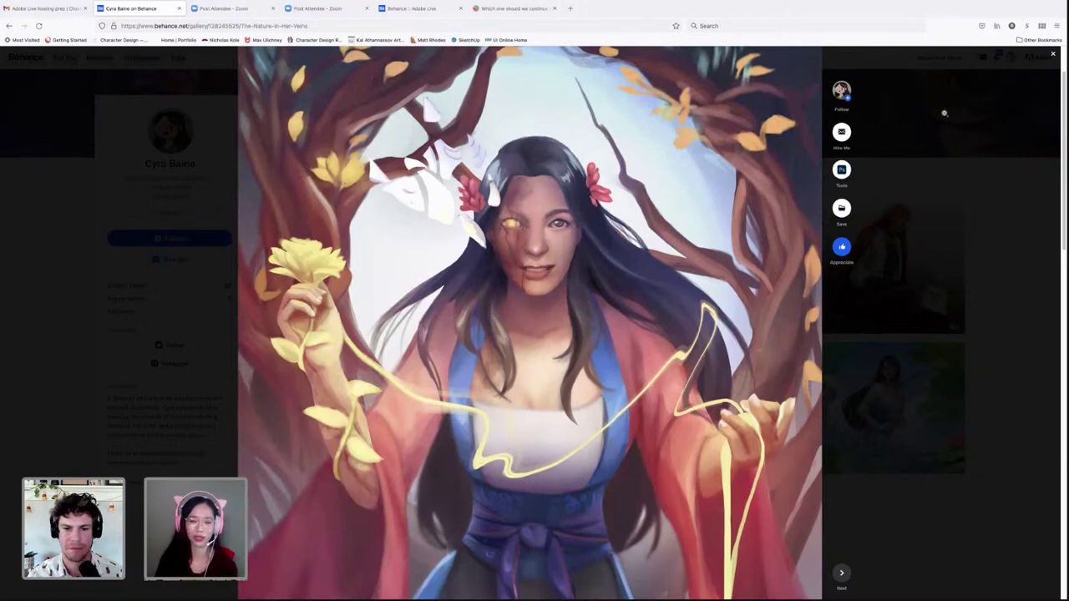
{"action": "left_click", "coordinate": [1053, 55]}
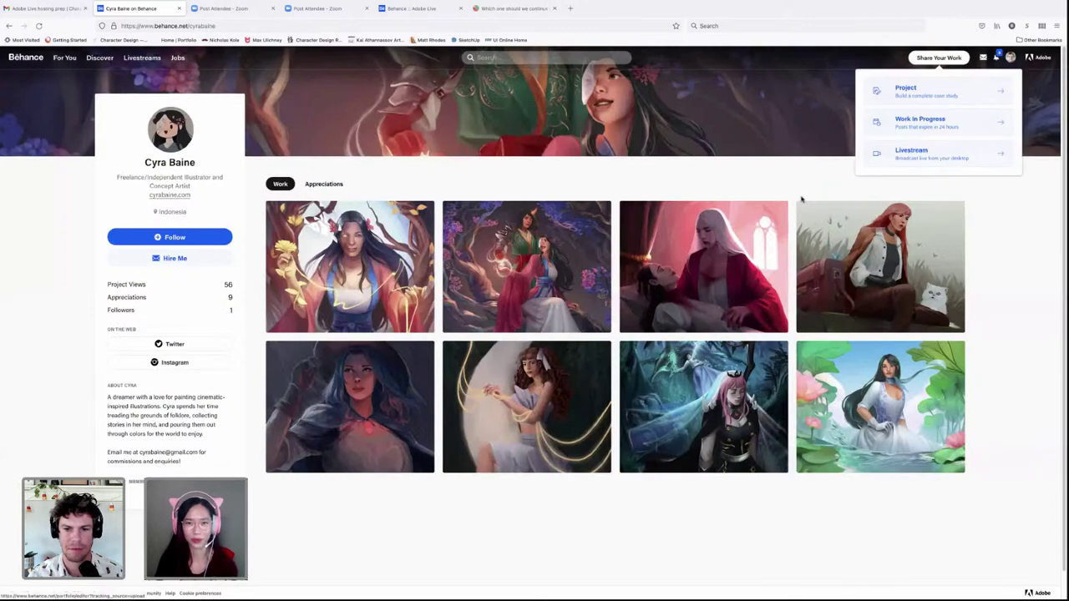
- Open the project Blossoming Interlace, examine its illustration enlarged, and return to the profile
{"action": "left_click", "coordinate": [582, 268]}
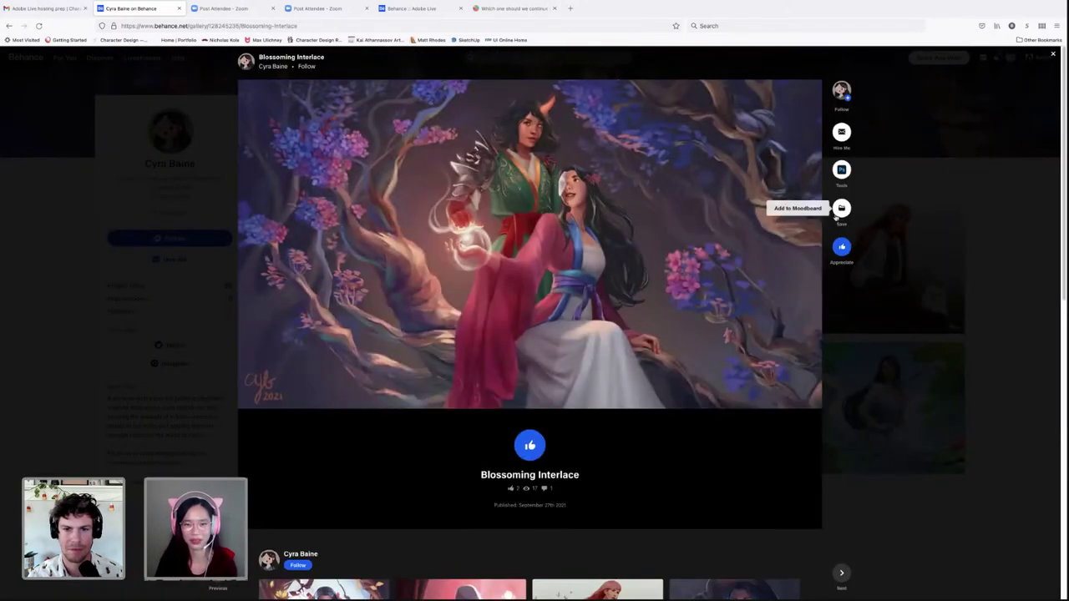
{"action": "mouse_move", "coordinate": [645, 203]}
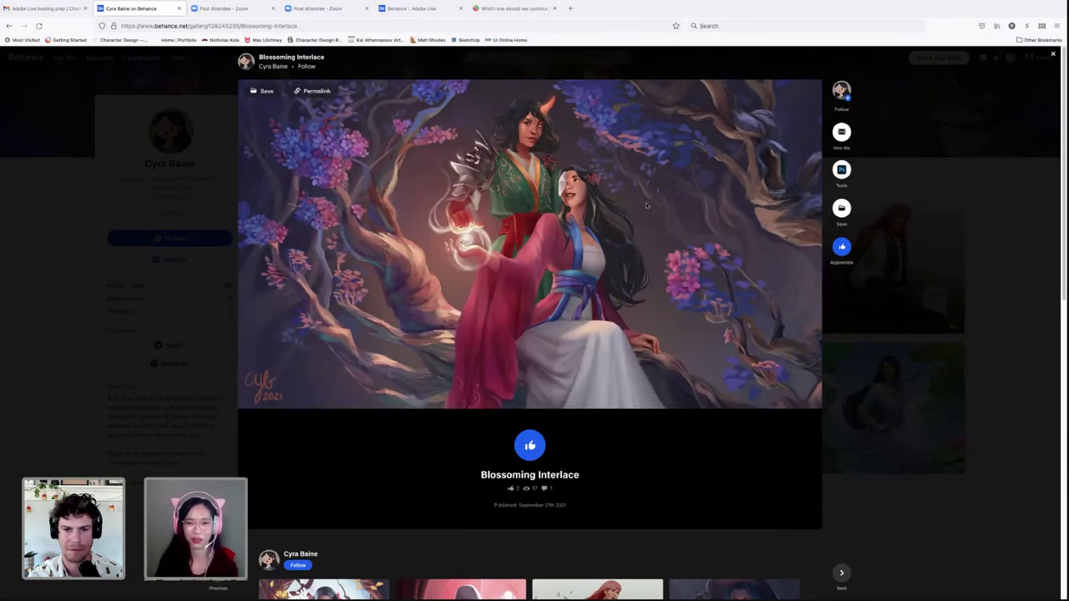
{"action": "left_click", "coordinate": [646, 203]}
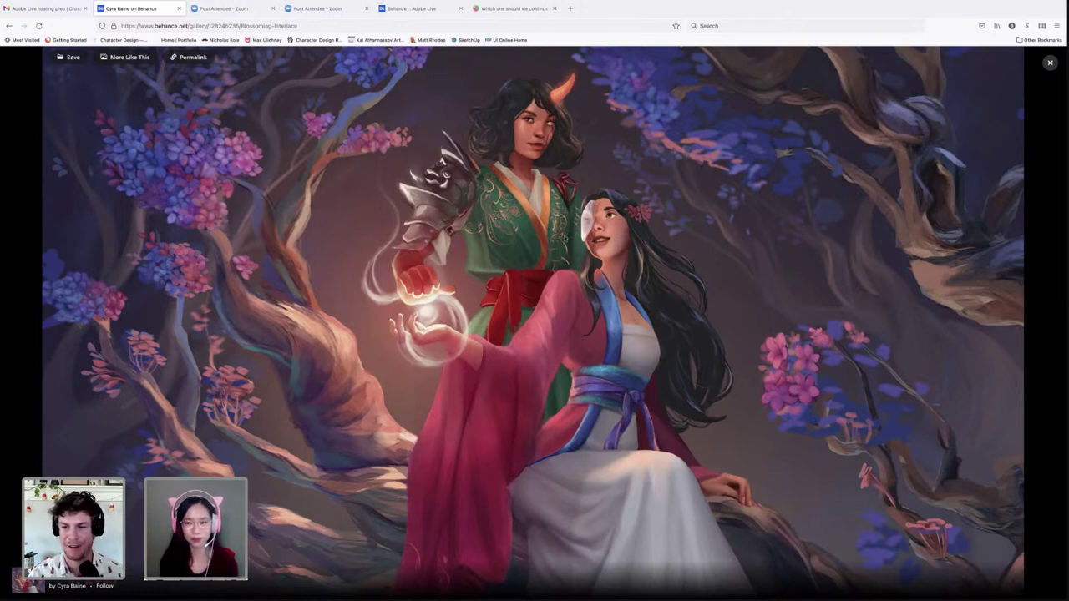
{"action": "left_click", "coordinate": [1049, 65]}
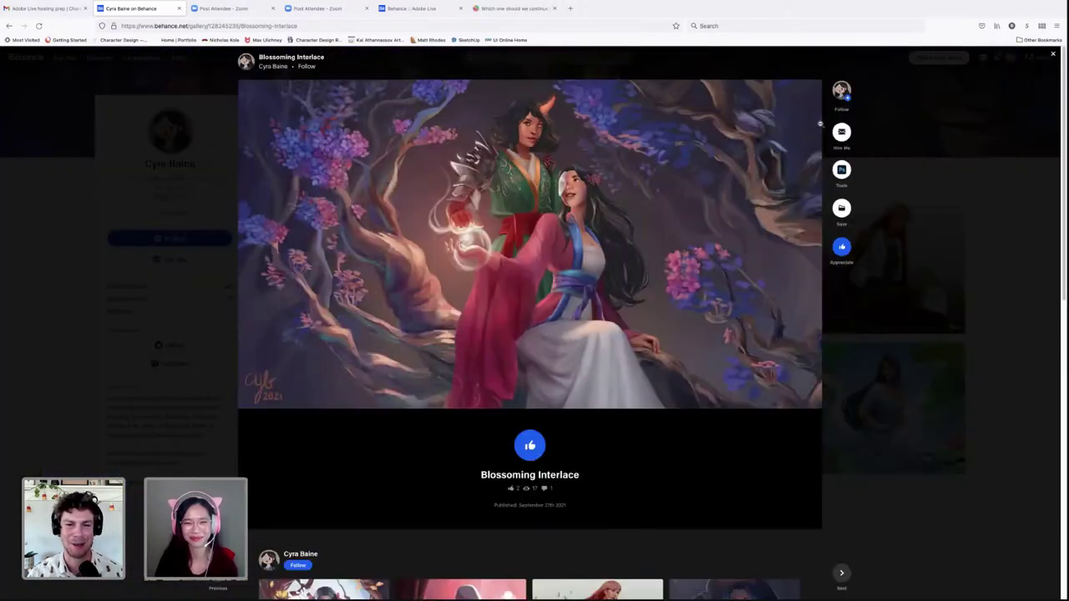
{"action": "scroll", "coordinate": [693, 168], "scroll_direction": "down", "scroll_amount": 3}
{"action": "scroll", "coordinate": [694, 168], "scroll_direction": "up", "scroll_amount": 3}
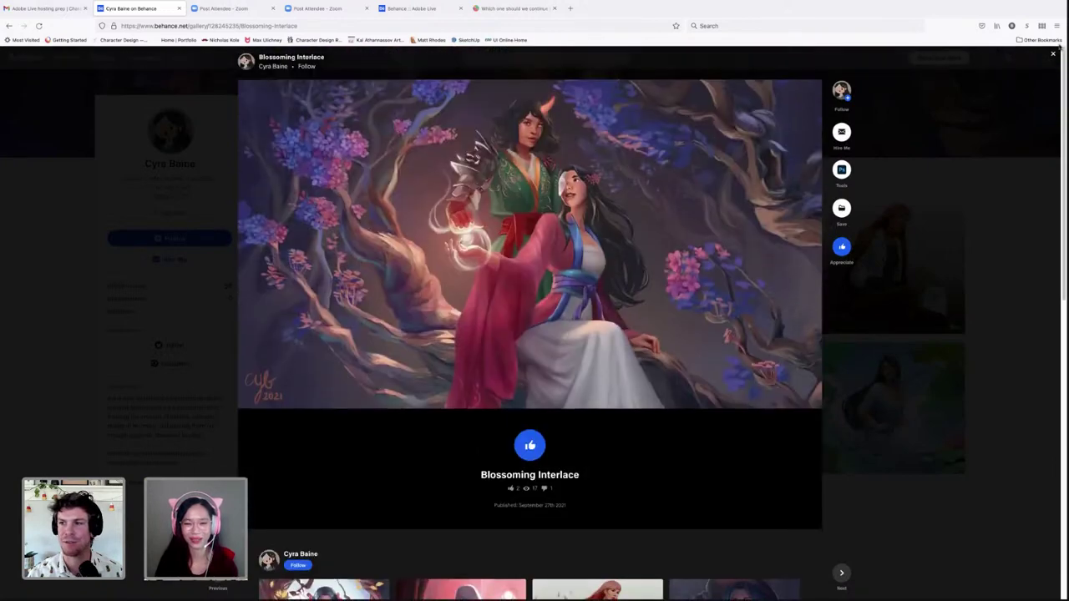
{"action": "left_click", "coordinate": [1054, 54]}
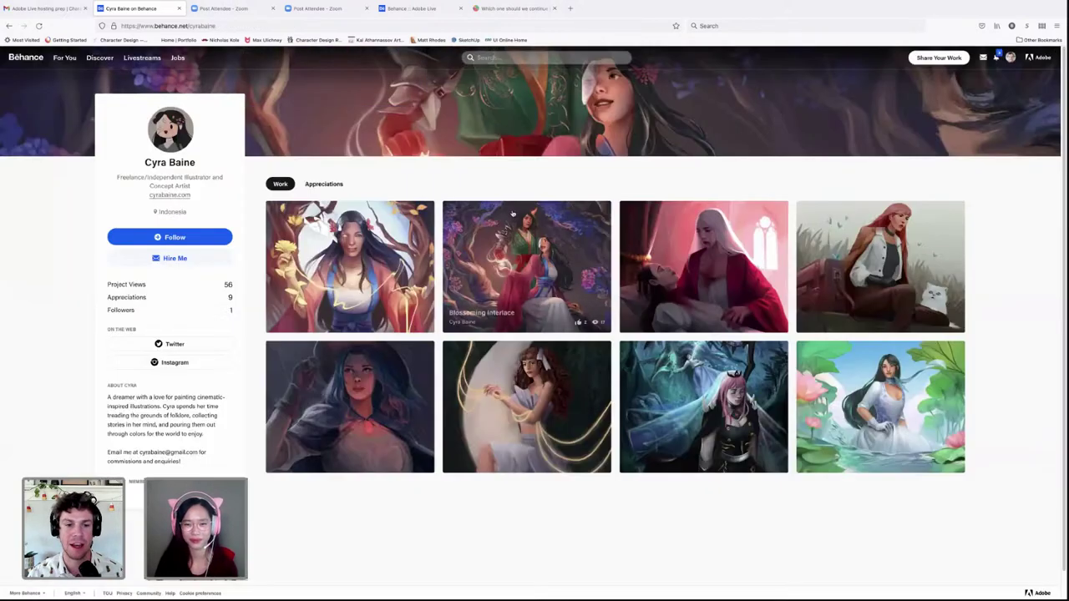
- Open the project A Bite of One's Heart, view its illustration enlarged, and return to the profile
{"action": "scroll", "coordinate": [692, 190], "scroll_direction": "down", "scroll_amount": 1}
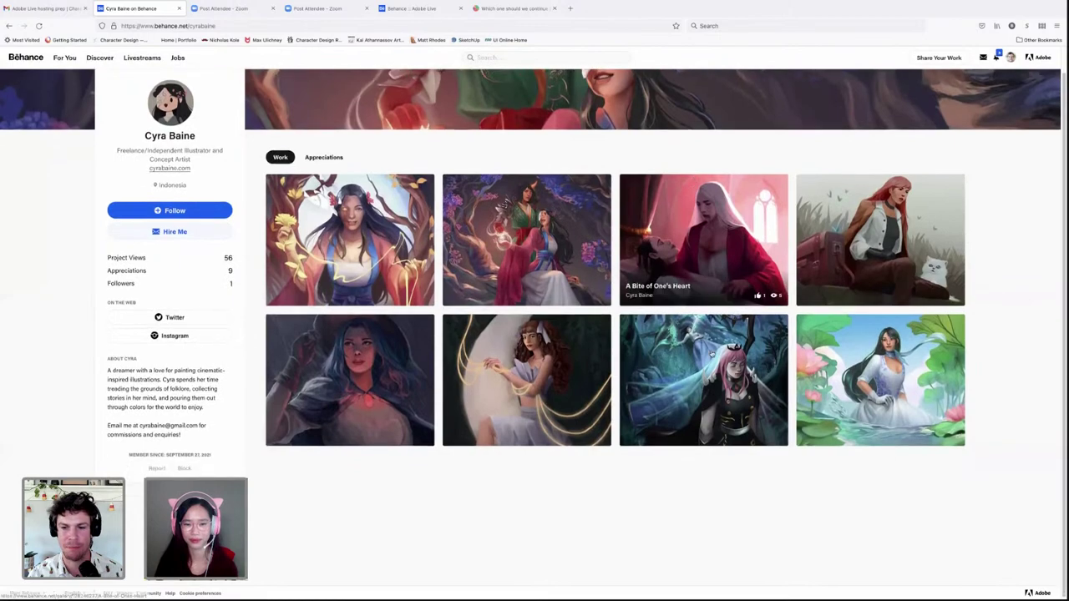
{"action": "left_click", "coordinate": [728, 254]}
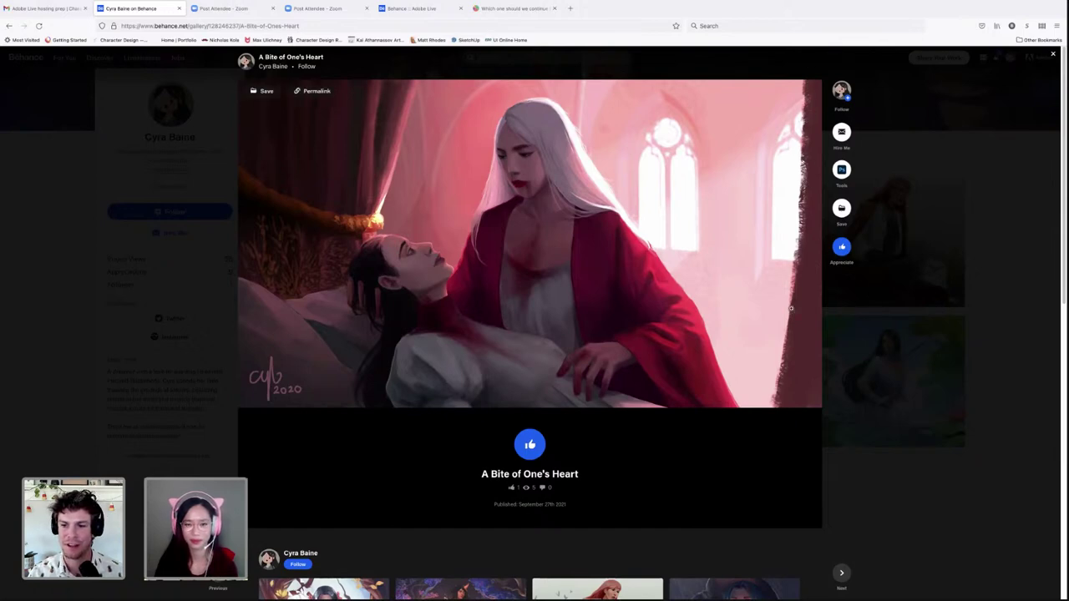
{"action": "left_click", "coordinate": [790, 218]}
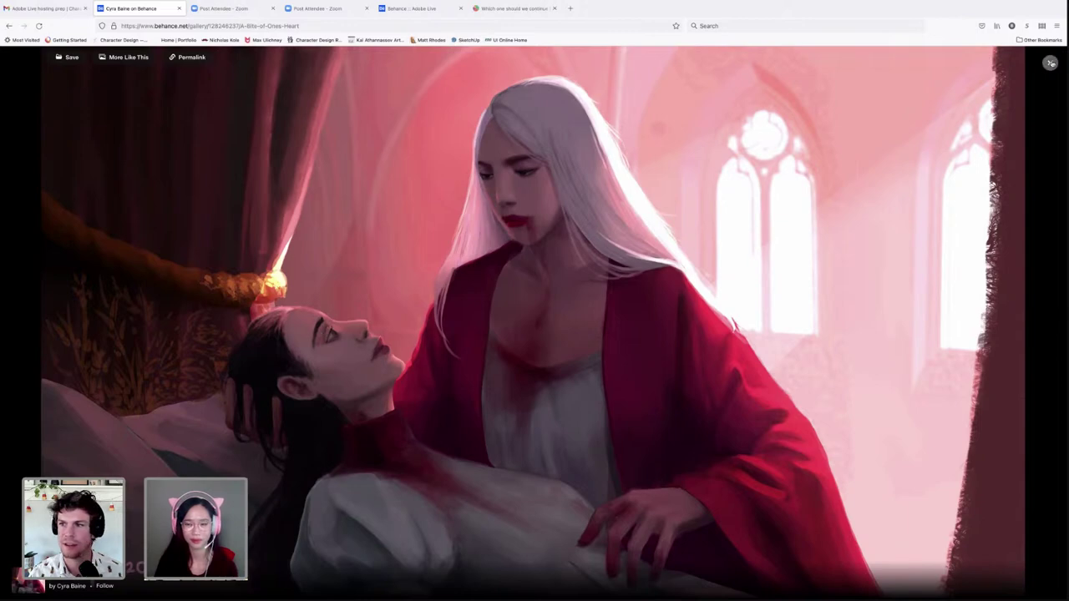
{"action": "left_click", "coordinate": [1050, 62]}
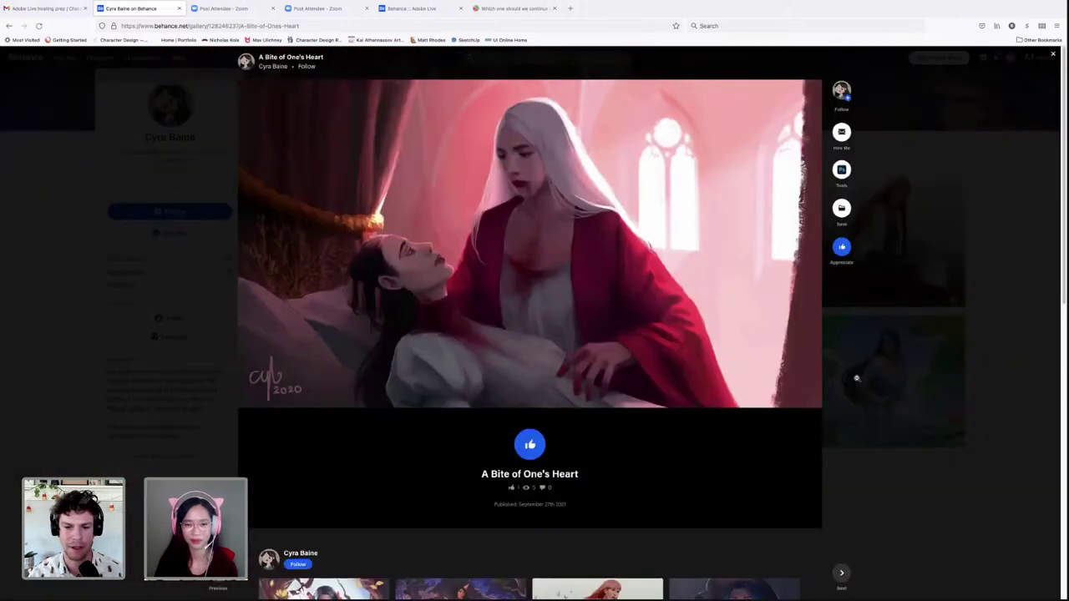
{"action": "left_click", "coordinate": [1052, 56]}
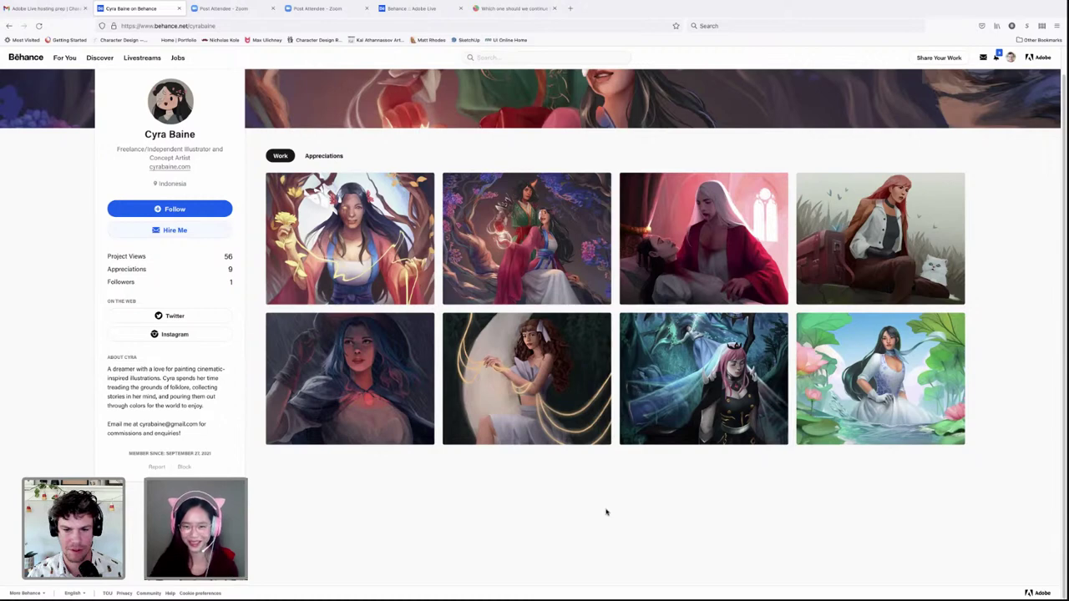
- Open the project Lady Death and examine its illustration from the scythe down to the figure's dress and back up
{"action": "left_click", "coordinate": [684, 393]}
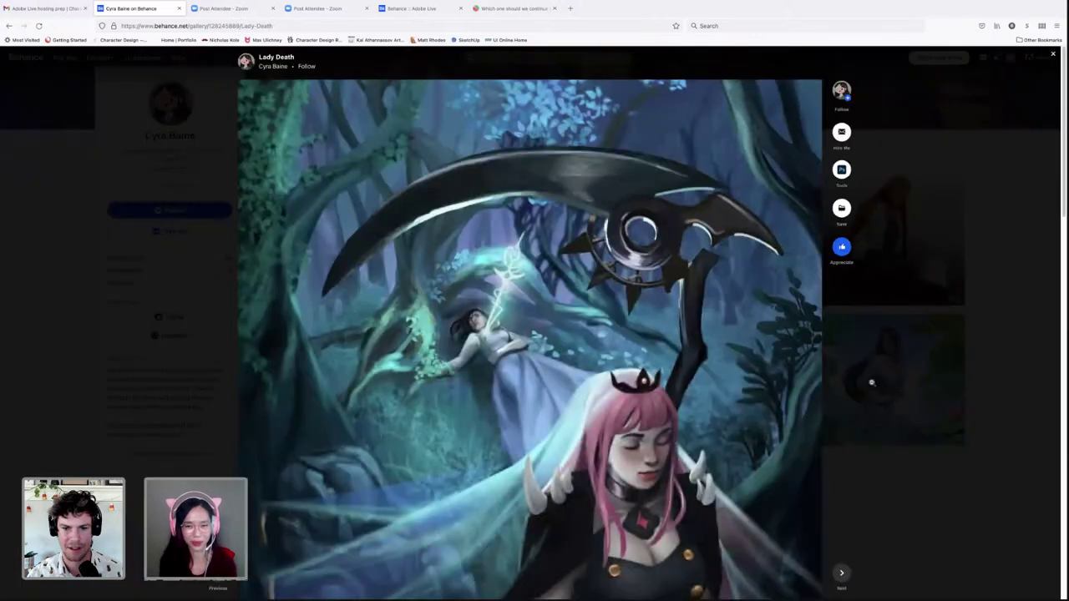
{"action": "scroll", "coordinate": [804, 362], "scroll_direction": "down", "scroll_amount": 2}
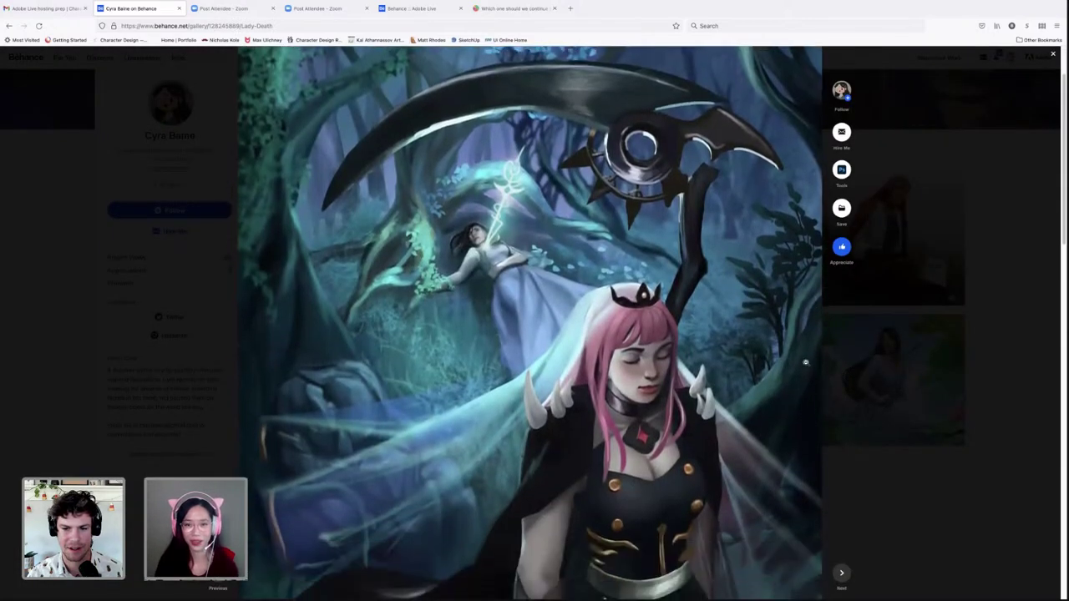
{"action": "scroll", "coordinate": [852, 340], "scroll_direction": "down", "scroll_amount": 3}
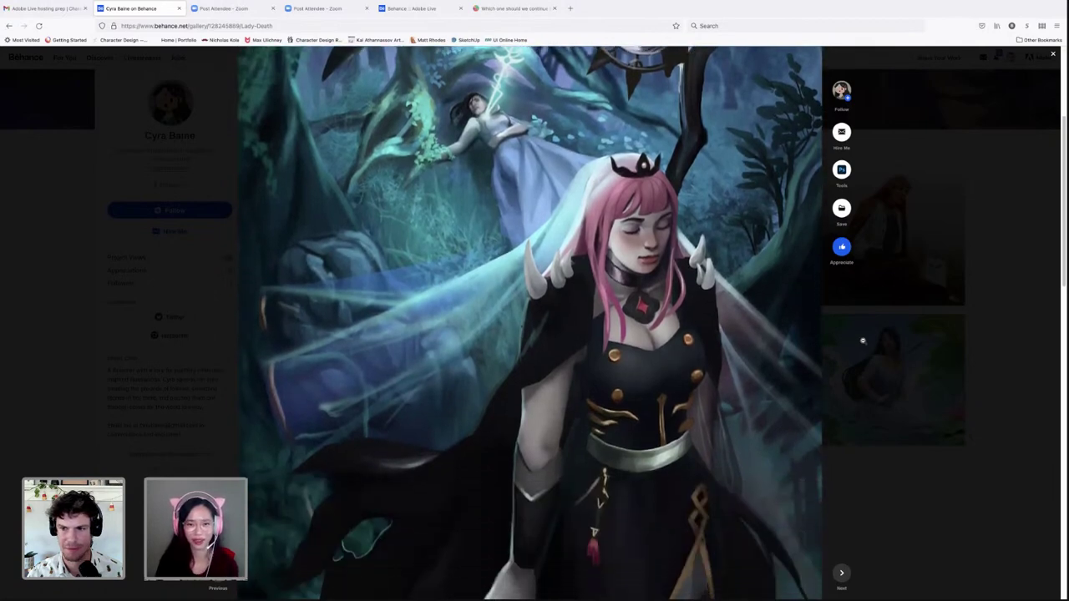
{"action": "scroll", "coordinate": [862, 340], "scroll_direction": "down", "scroll_amount": 2}
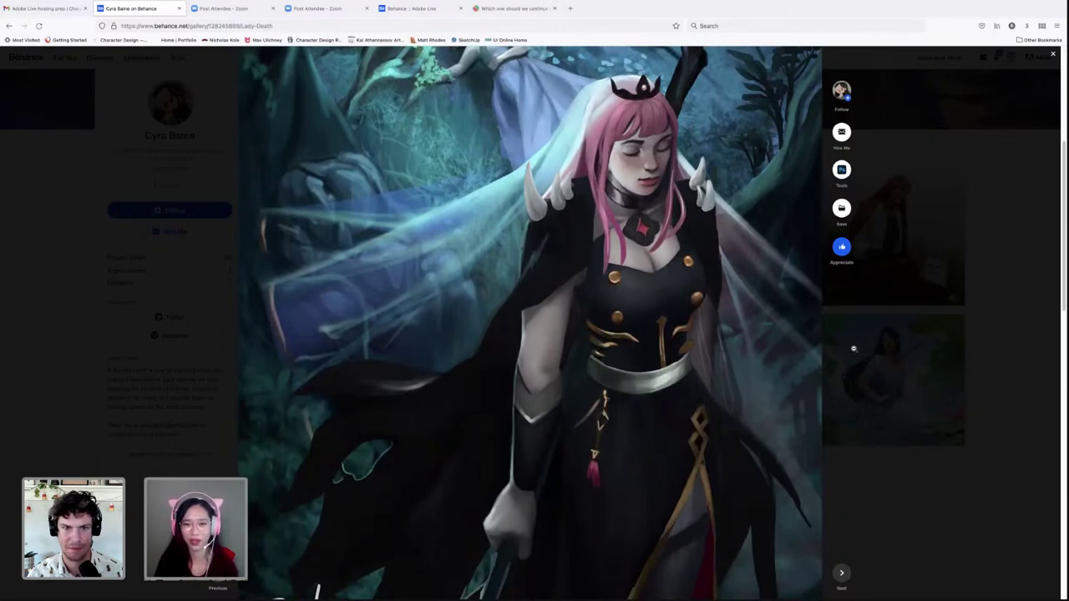
{"action": "scroll", "coordinate": [853, 349], "scroll_direction": "down", "scroll_amount": 1}
{"action": "scroll", "coordinate": [852, 349], "scroll_direction": "up", "scroll_amount": 4}
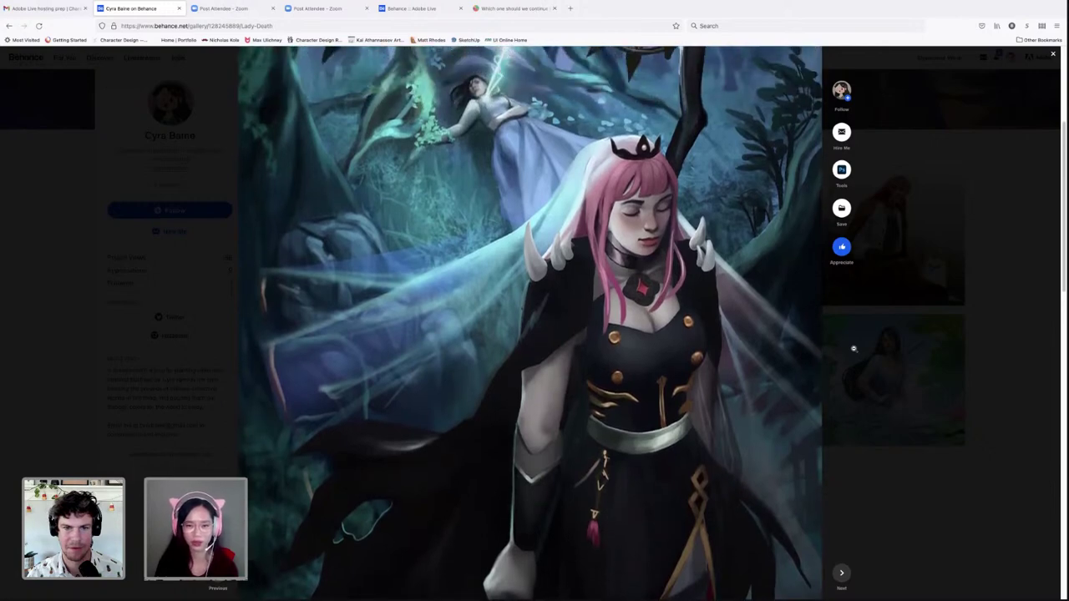
{"action": "scroll", "coordinate": [852, 349], "scroll_direction": "up", "scroll_amount": 4}
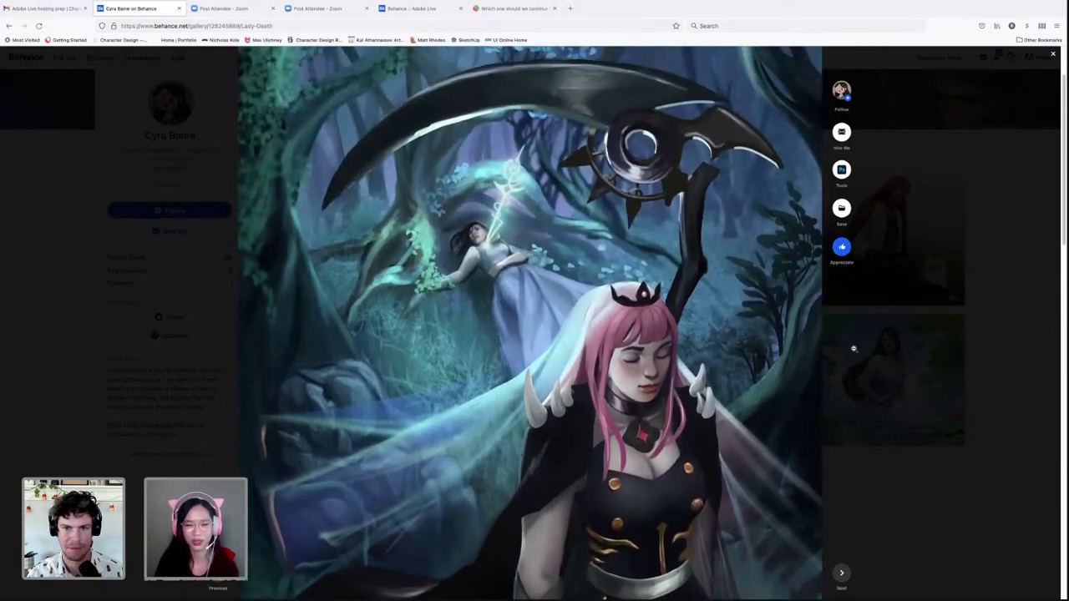
{"action": "scroll", "coordinate": [853, 349], "scroll_direction": "up", "scroll_amount": 1}
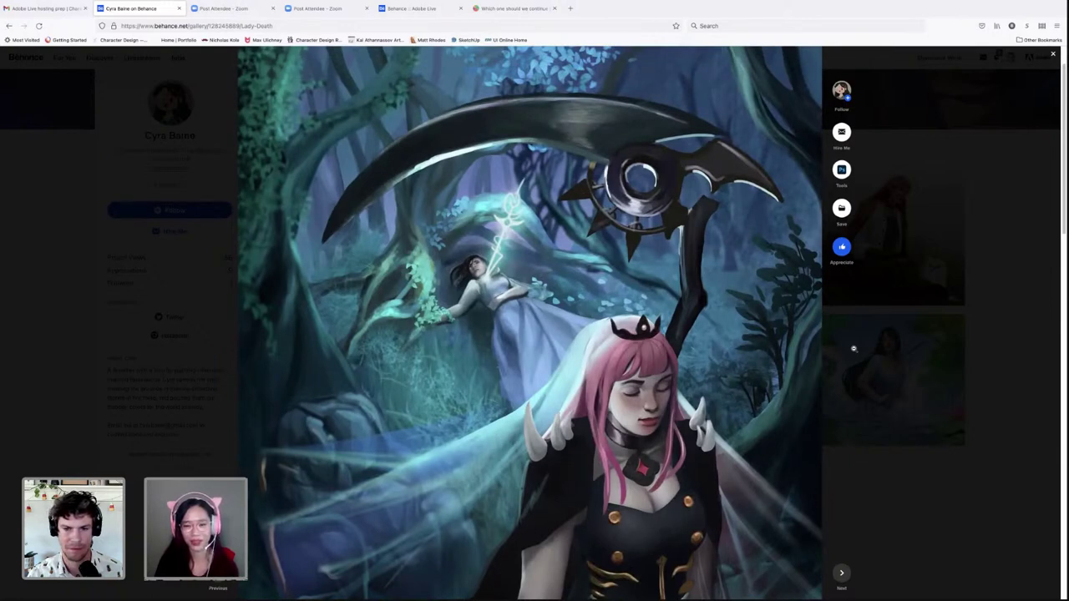
{"action": "scroll", "coordinate": [852, 349], "scroll_direction": "up", "scroll_amount": 2}
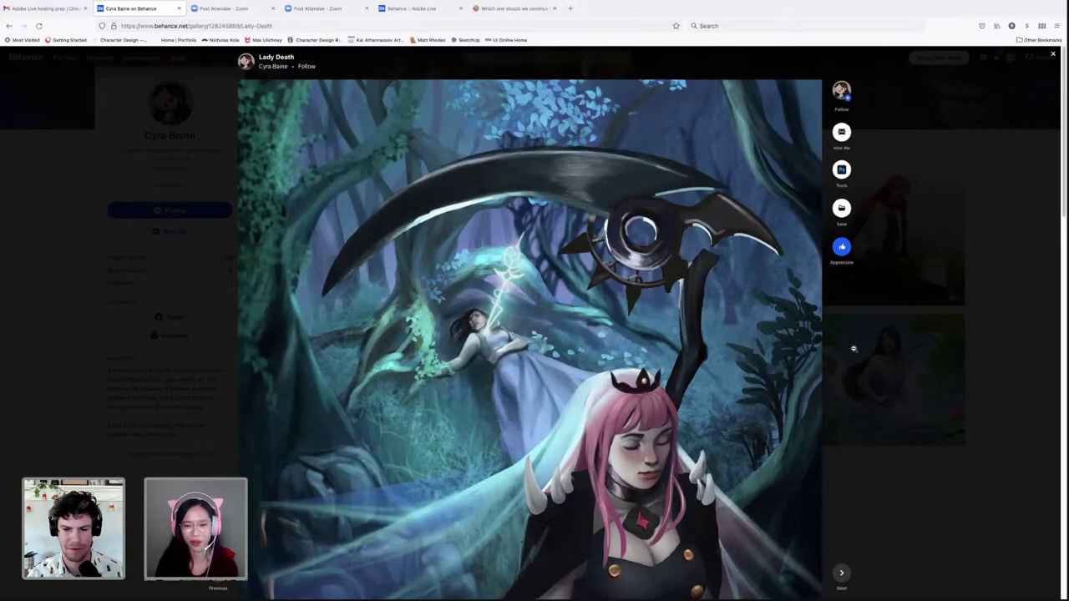
- Examine the Lady Death illustration once more down to the signature, and return to the illustrator's profile
{"action": "scroll", "coordinate": [852, 349], "scroll_direction": "down", "scroll_amount": 4}
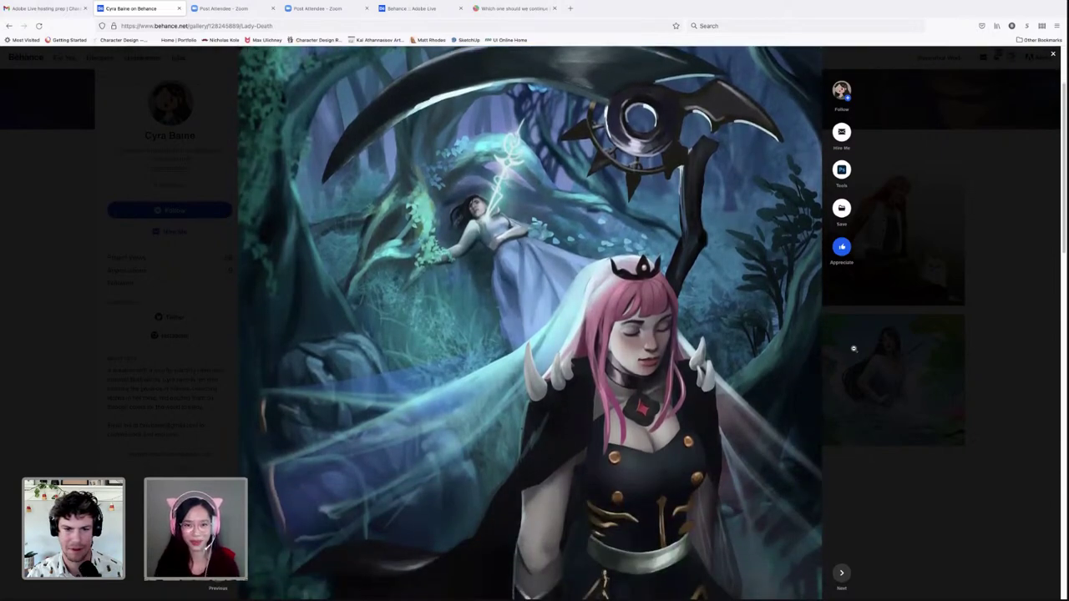
{"action": "scroll", "coordinate": [852, 349], "scroll_direction": "down", "scroll_amount": 3}
{"action": "scroll", "coordinate": [853, 349], "scroll_direction": "up", "scroll_amount": 2}
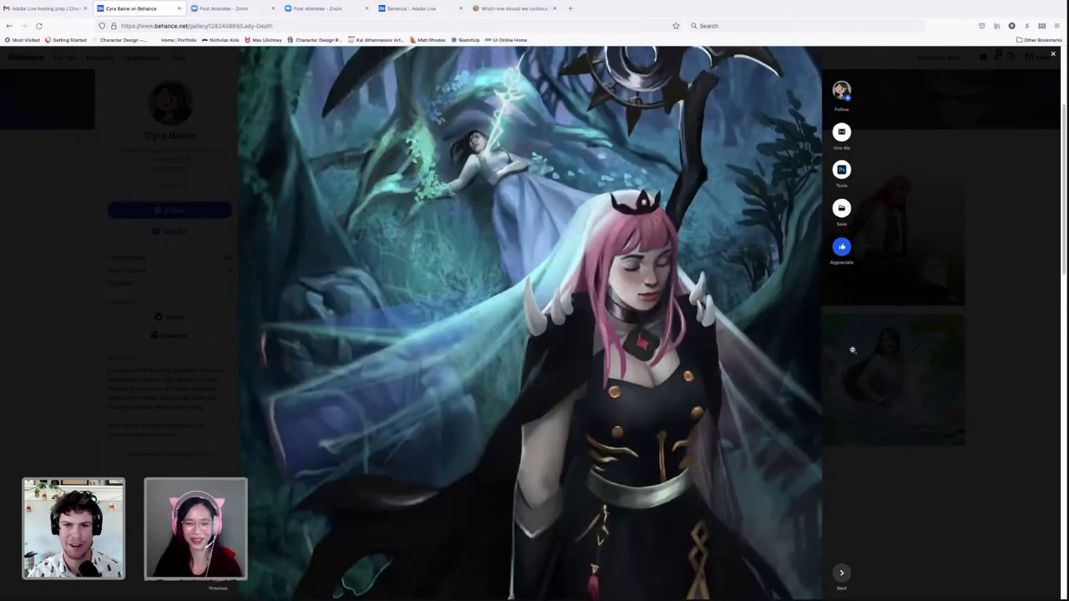
{"action": "scroll", "coordinate": [853, 349], "scroll_direction": "down", "scroll_amount": 1}
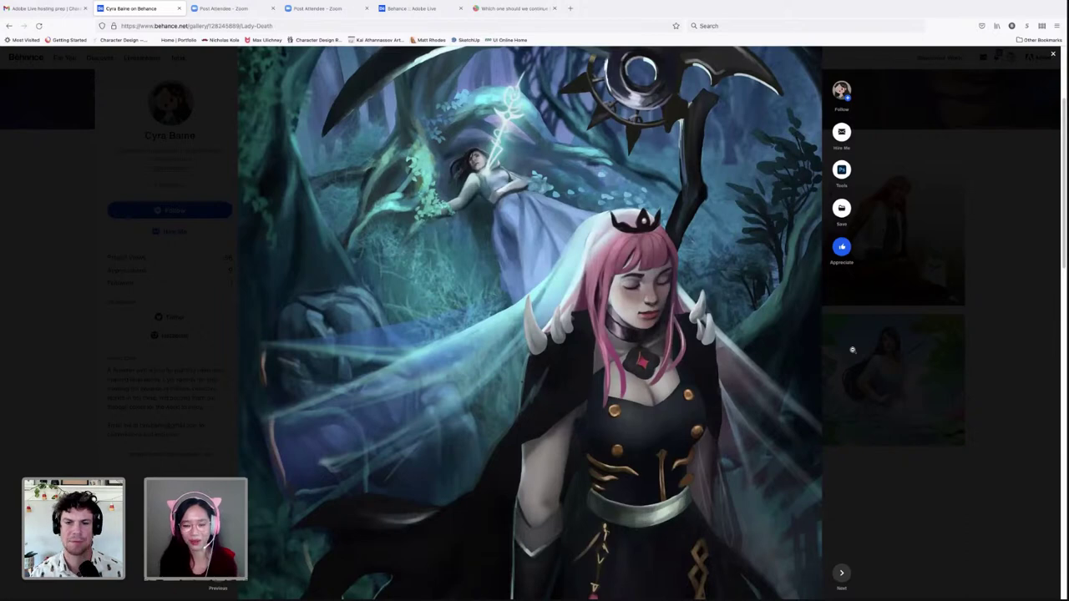
{"action": "scroll", "coordinate": [848, 352], "scroll_direction": "up", "scroll_amount": 1}
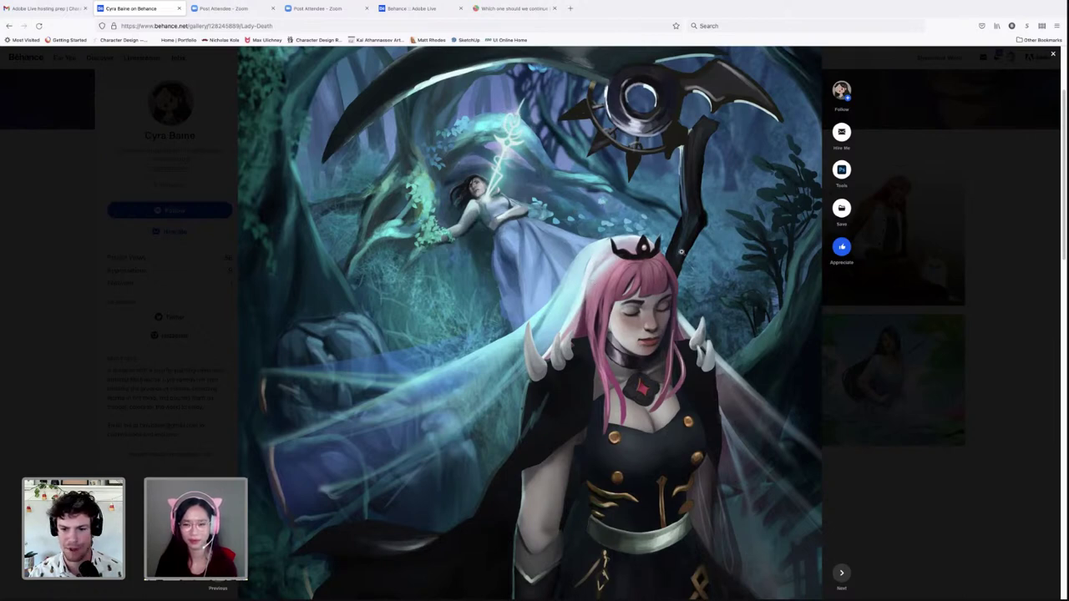
{"action": "scroll", "coordinate": [781, 275], "scroll_direction": "down", "scroll_amount": 5}
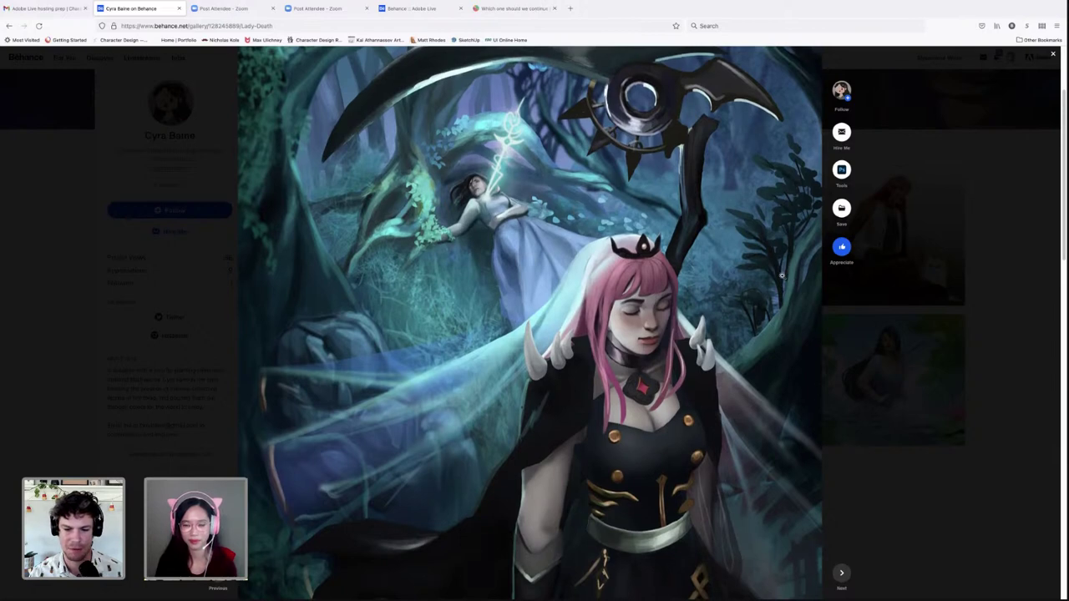
{"action": "scroll", "coordinate": [782, 276], "scroll_direction": "down", "scroll_amount": 2}
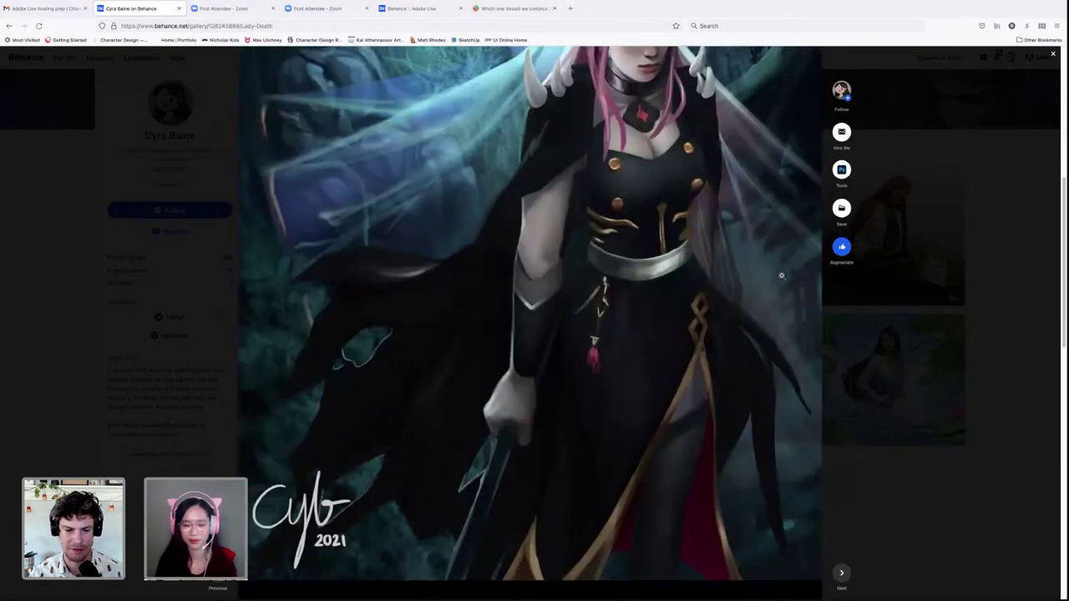
{"action": "scroll", "coordinate": [781, 275], "scroll_direction": "up", "scroll_amount": 5}
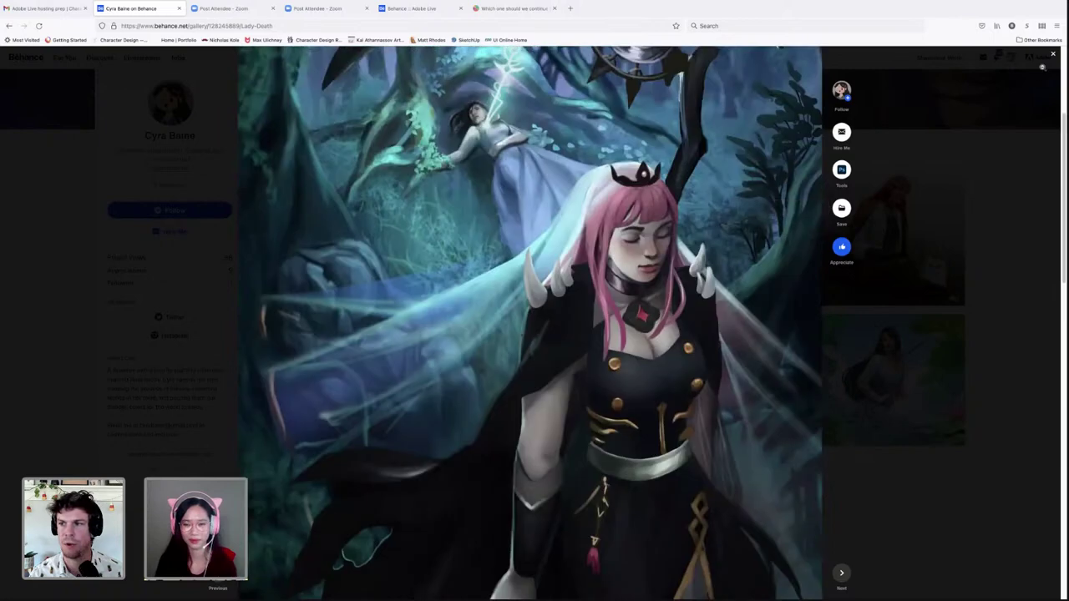
{"action": "left_click", "coordinate": [1054, 54]}
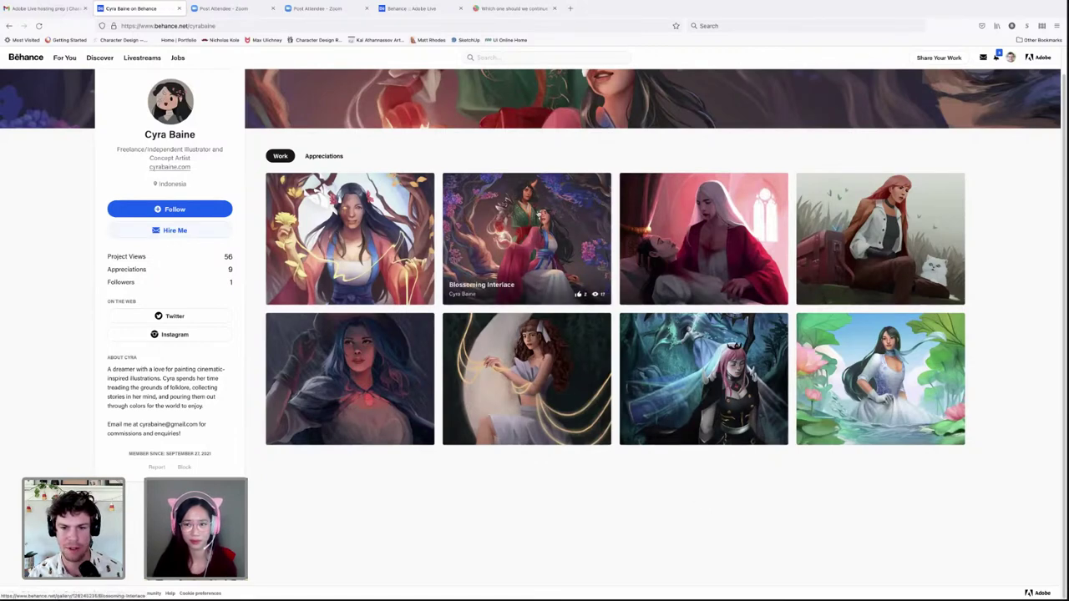
- Reopen the project Blossoming Interlace to view its illustration, return to the profile, and look over the artwork thumbnails
{"action": "left_click", "coordinate": [537, 235]}
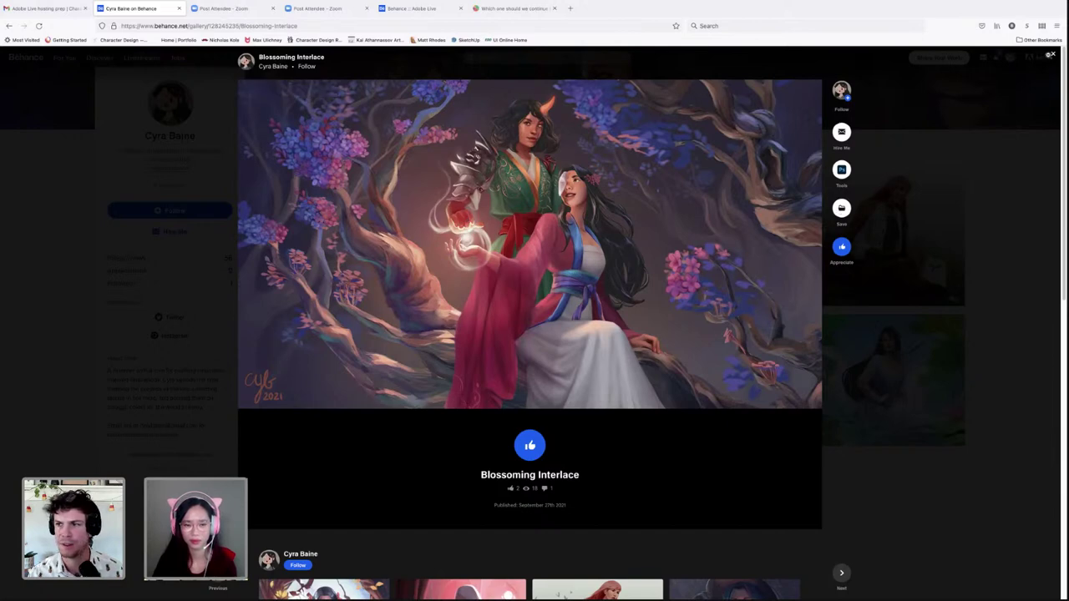
{"action": "left_click", "coordinate": [1051, 55]}
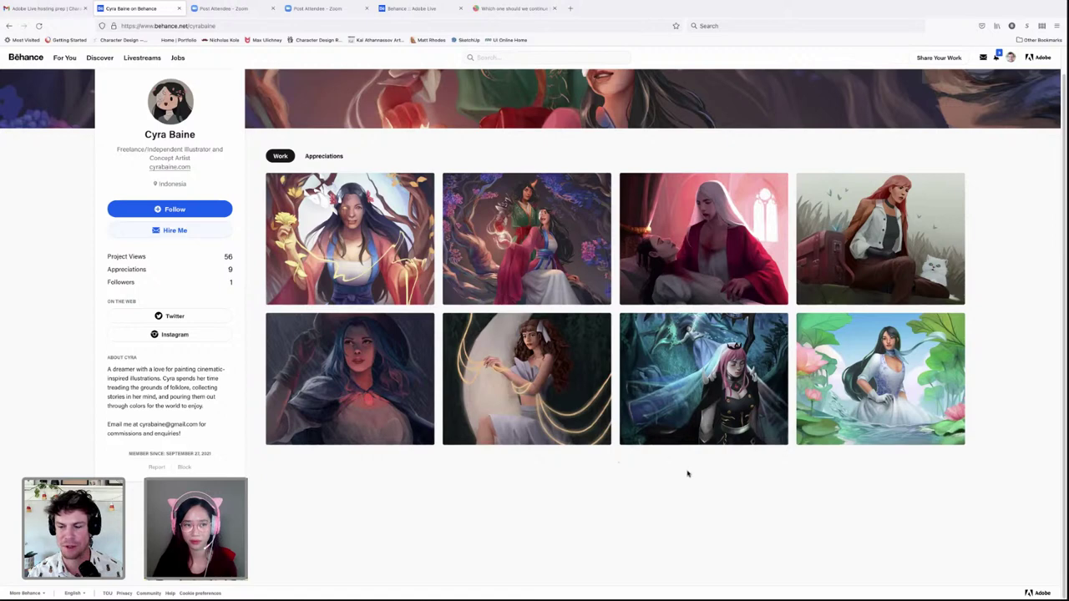
{"action": "scroll", "coordinate": [686, 476], "scroll_direction": "up", "scroll_amount": 1}
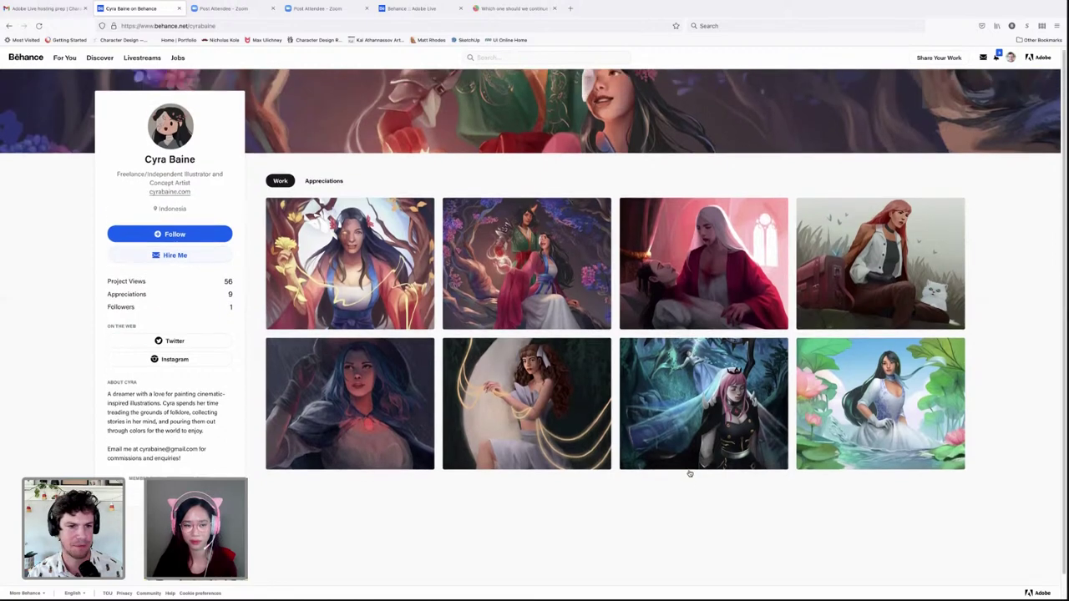
{"action": "scroll", "coordinate": [670, 506], "scroll_direction": "down", "scroll_amount": 1}
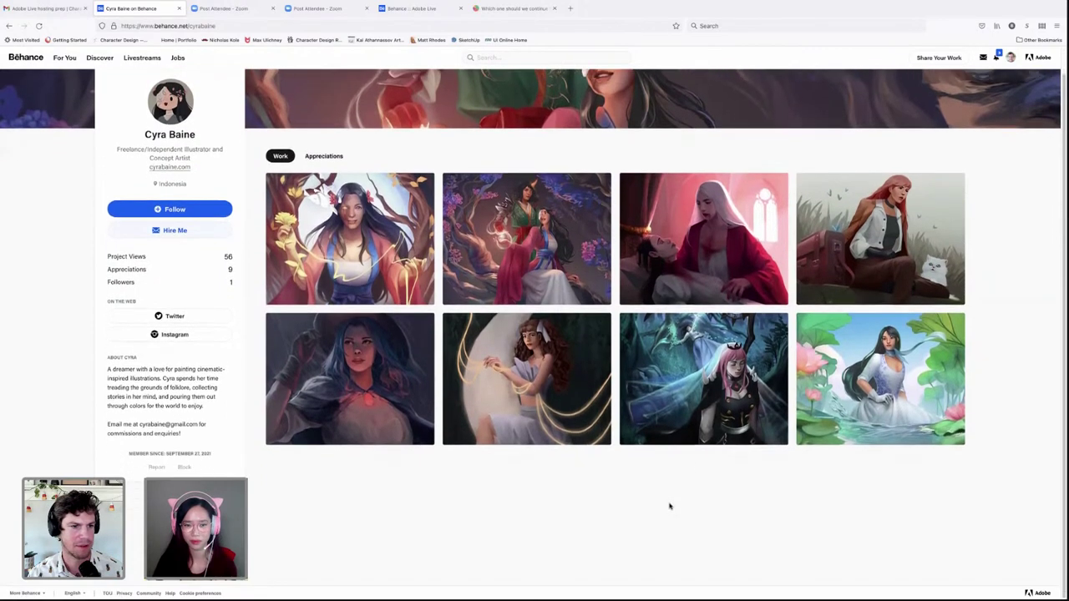
{"action": "scroll", "coordinate": [593, 524], "scroll_direction": "up", "scroll_amount": 1}
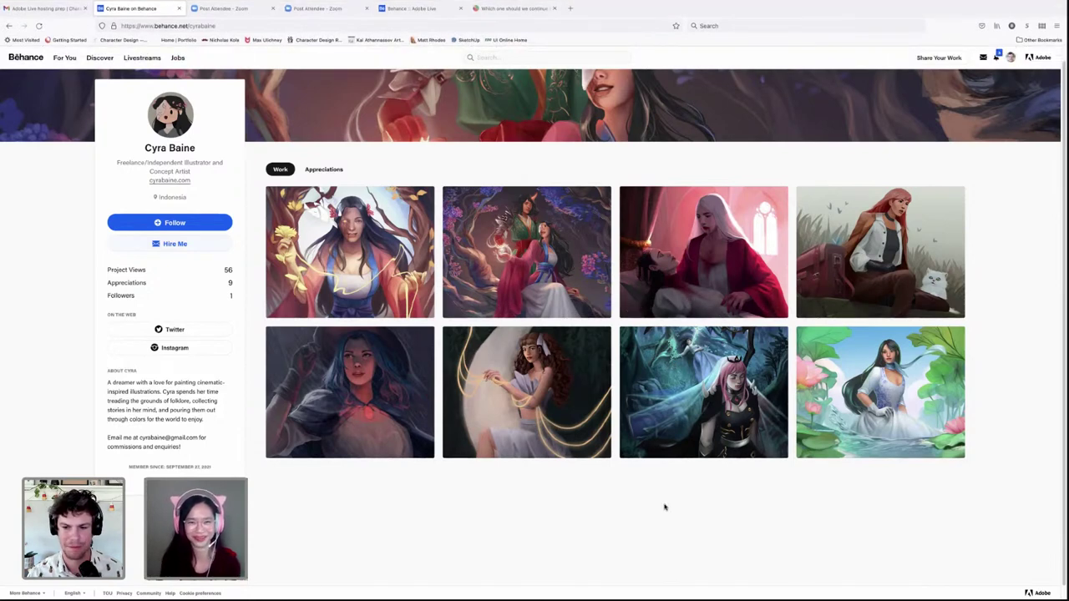
{"action": "scroll", "coordinate": [680, 504], "scroll_direction": "down", "scroll_amount": 1}
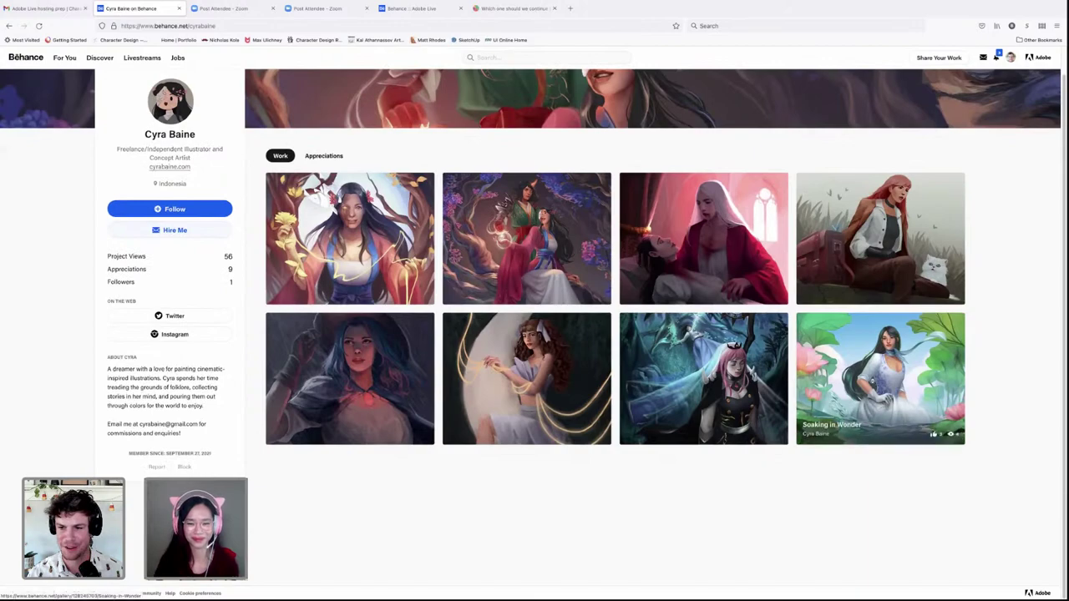
- Open the project Soaking in Wonder, examine its illustration and the project page down to the comment area, and close the project
{"action": "left_click", "coordinate": [836, 339]}
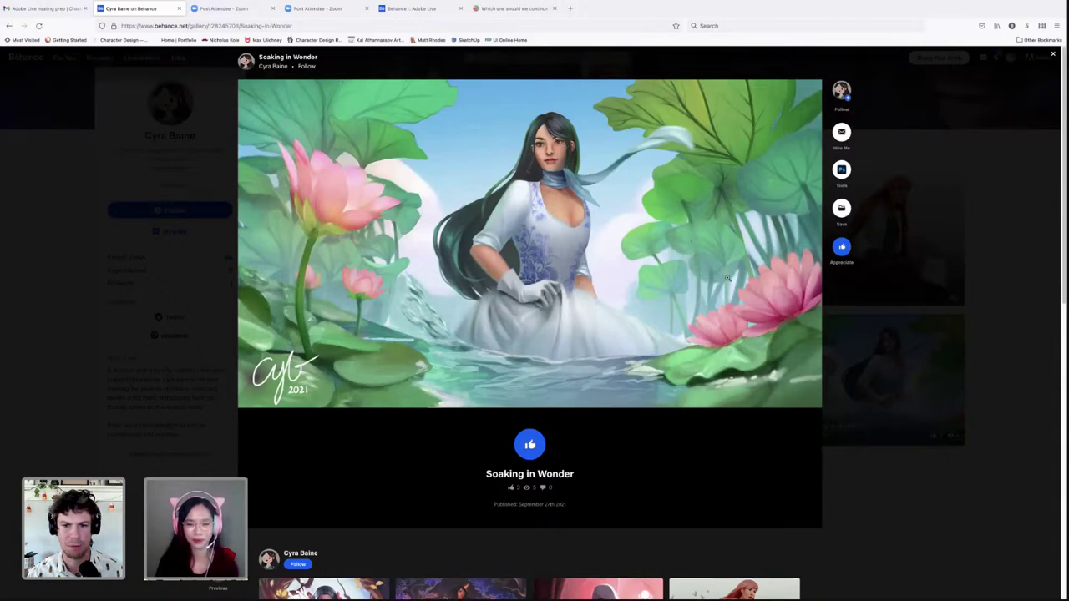
{"action": "scroll", "coordinate": [859, 416], "scroll_direction": "down", "scroll_amount": 1}
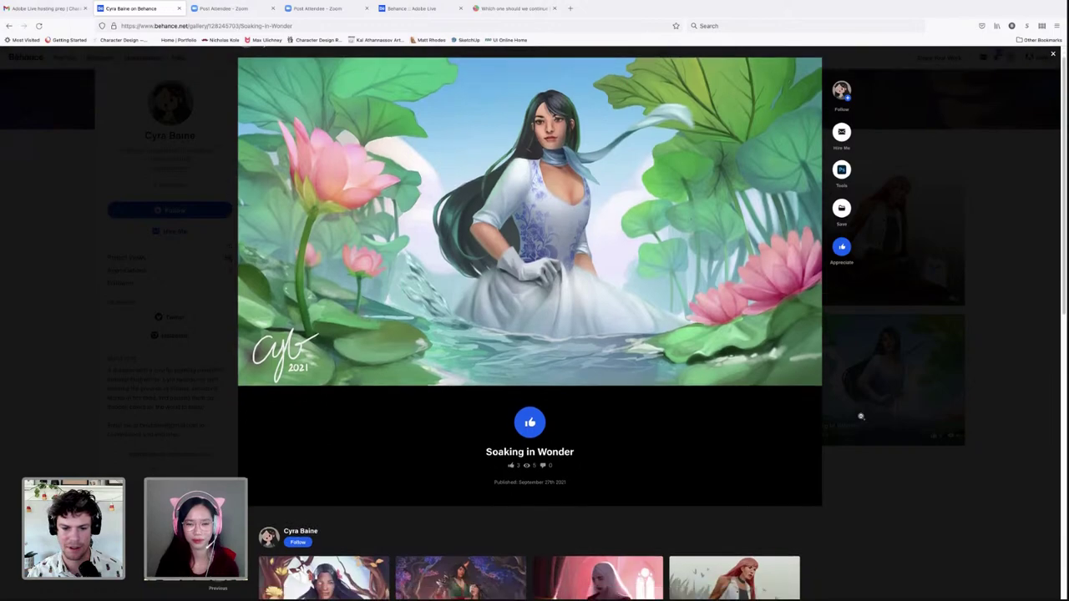
{"action": "scroll", "coordinate": [860, 416], "scroll_direction": "down", "scroll_amount": 5}
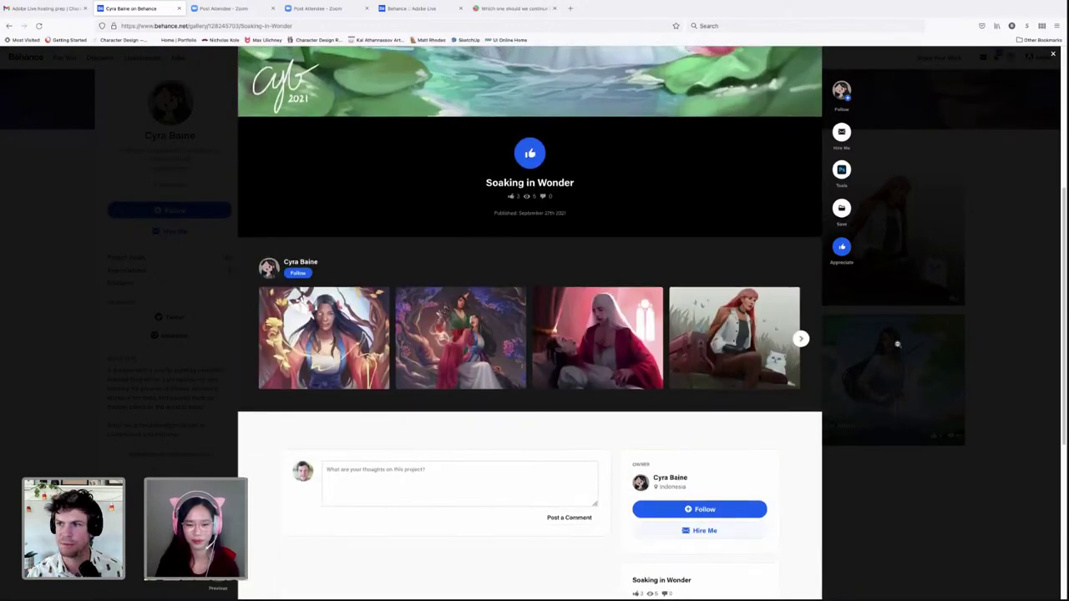
{"action": "scroll", "coordinate": [860, 415], "scroll_direction": "up", "scroll_amount": 6}
{"action": "left_click", "coordinate": [1054, 52]}
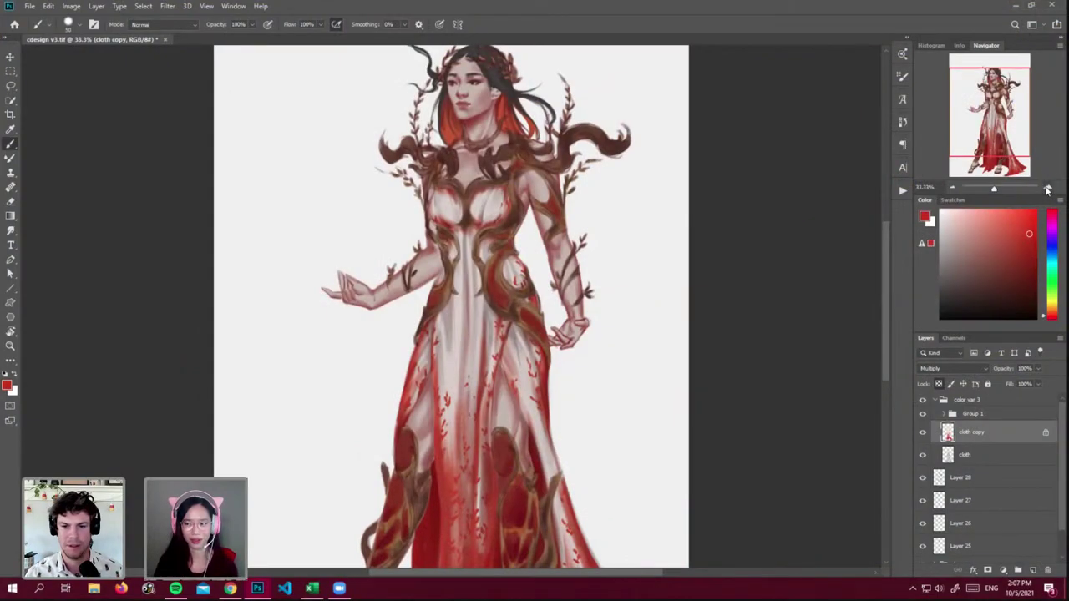
- Switch to the character design in Photoshop and merge Group 1 with its metal layers into a single layer
{"action": "left_click", "coordinate": [1047, 186]}
{"action": "scroll", "coordinate": [784, 242], "scroll_direction": "up", "scroll_amount": 2}
{"action": "scroll", "coordinate": [795, 250], "scroll_direction": "up", "scroll_amount": 3}
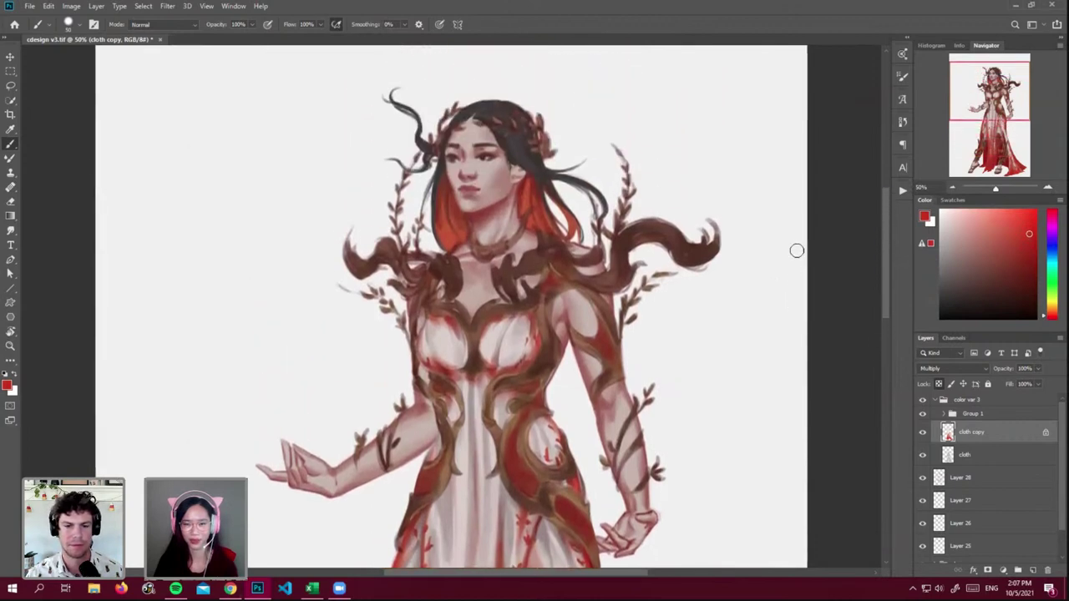
{"action": "left_click", "coordinate": [957, 418]}
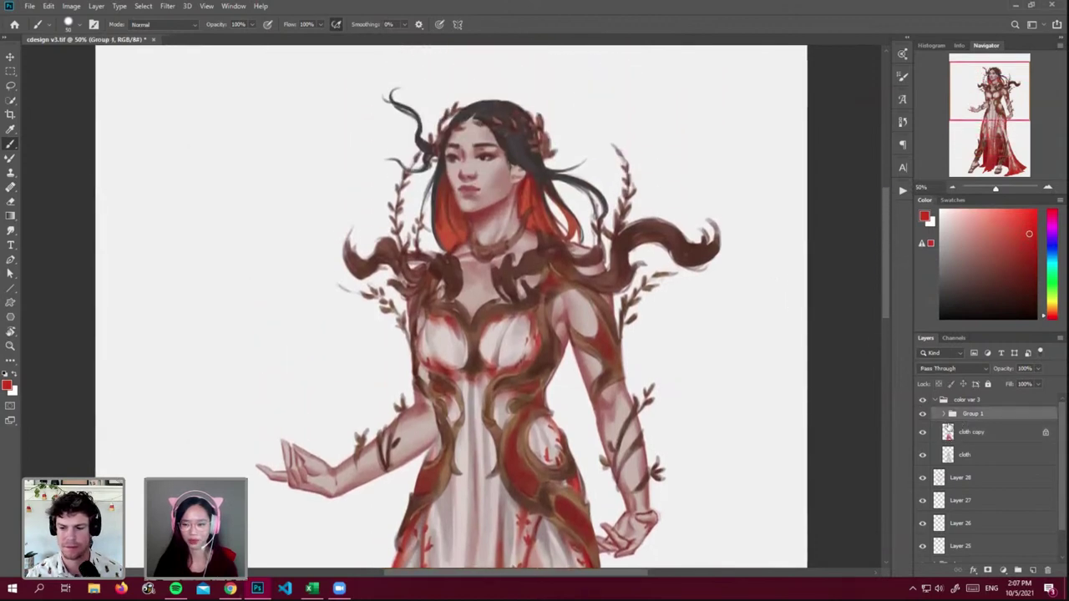
{"action": "left_click", "coordinate": [944, 414]}
{"action": "left_click", "coordinate": [982, 438]}
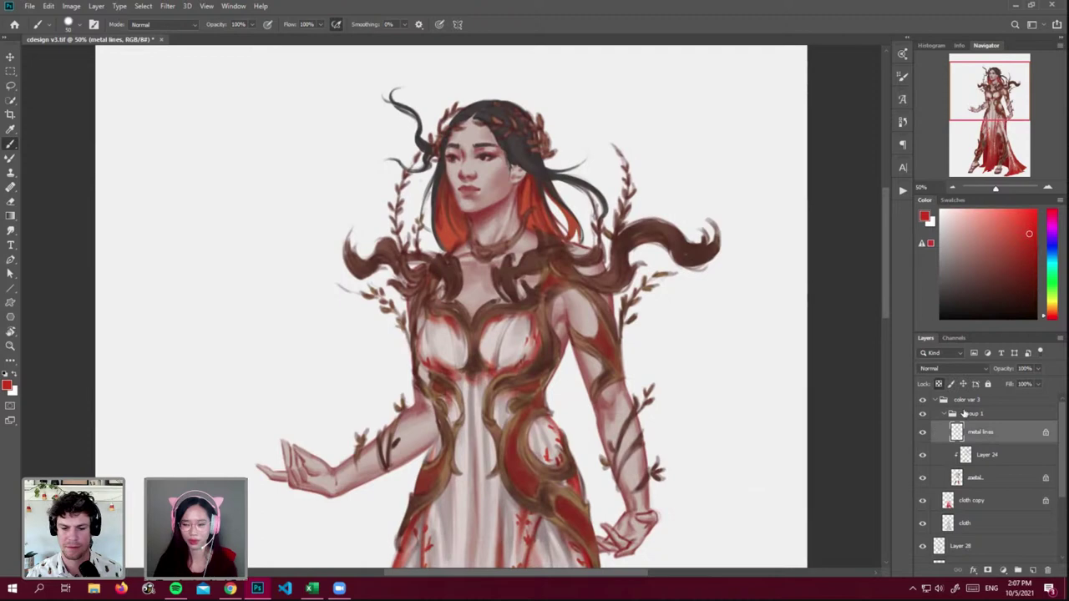
{"action": "left_click", "coordinate": [966, 415]}
{"action": "left_click", "coordinate": [981, 486], "text": "shift"}
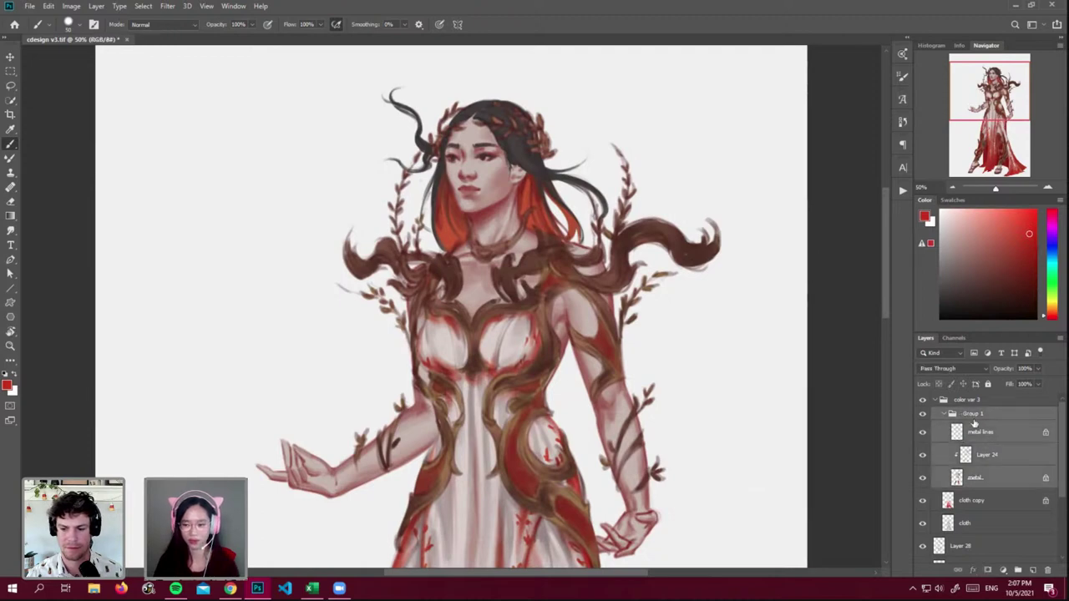
{"action": "key", "text": "ctrl+e"}
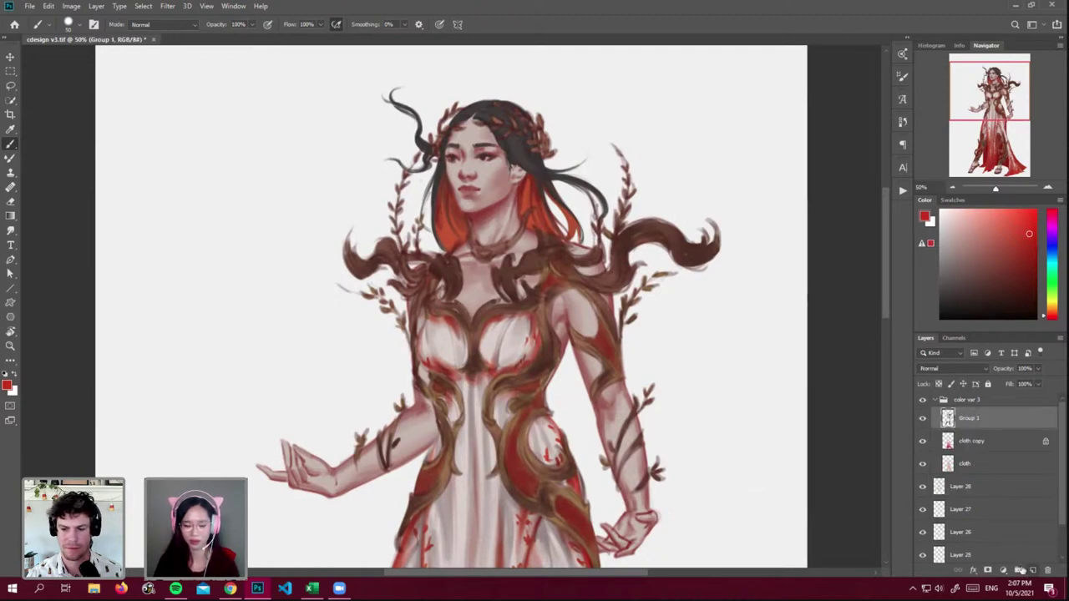
- Add a new layer above Group 1 and paint gold highlights and dark brown accents along the upper shoulder armour
{"action": "left_click", "coordinate": [1033, 571]}
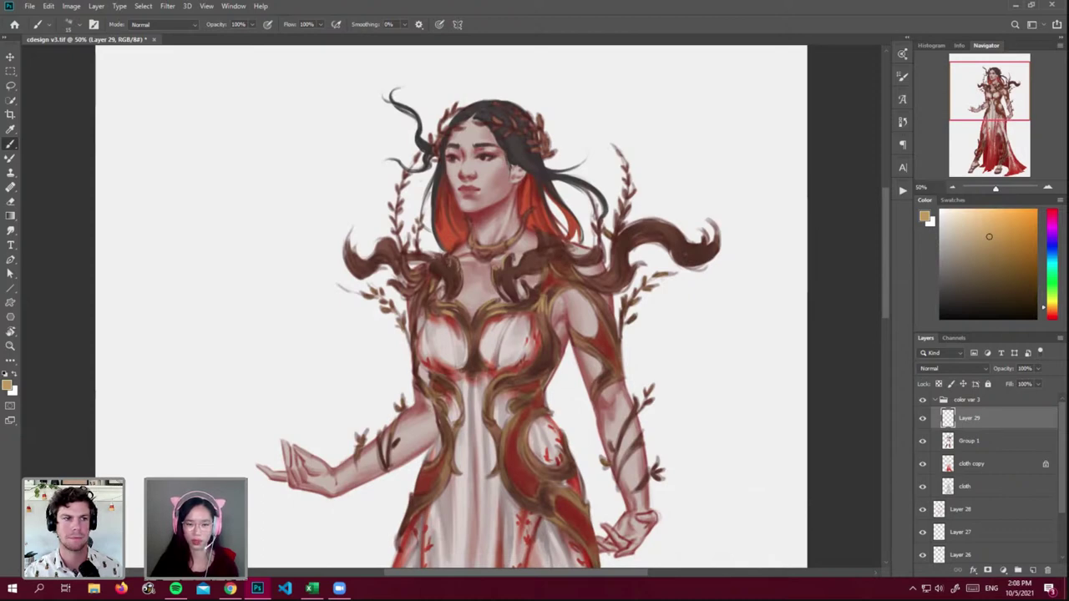
{"action": "left_click_drag", "start_coordinate": [409, 253], "coordinate": [429, 257]}
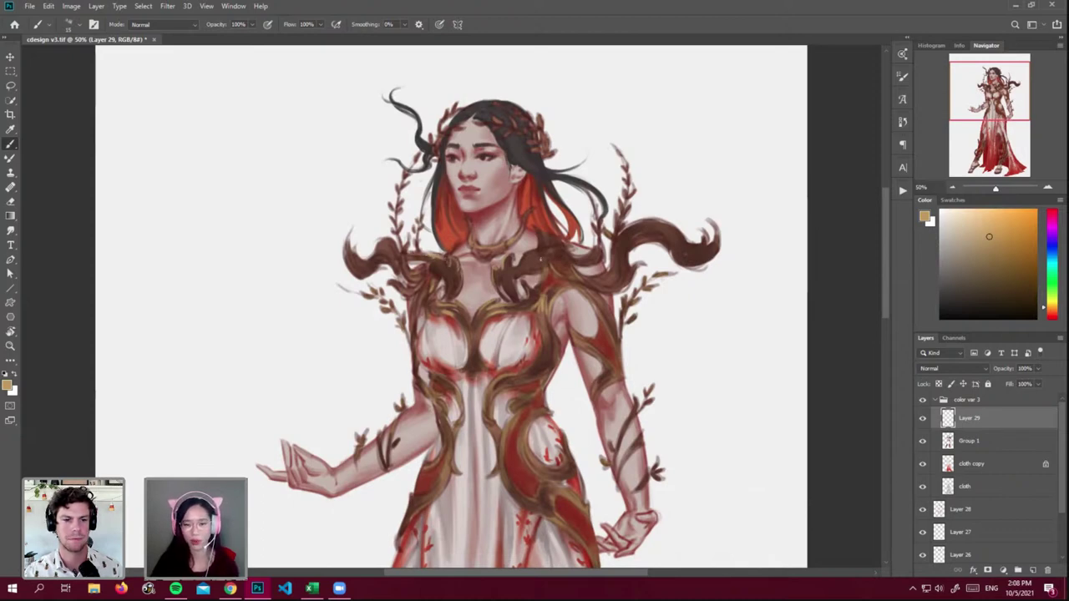
{"action": "left_click_drag", "start_coordinate": [519, 265], "coordinate": [571, 243]}
{"action": "key", "text": "ctrl+z"}
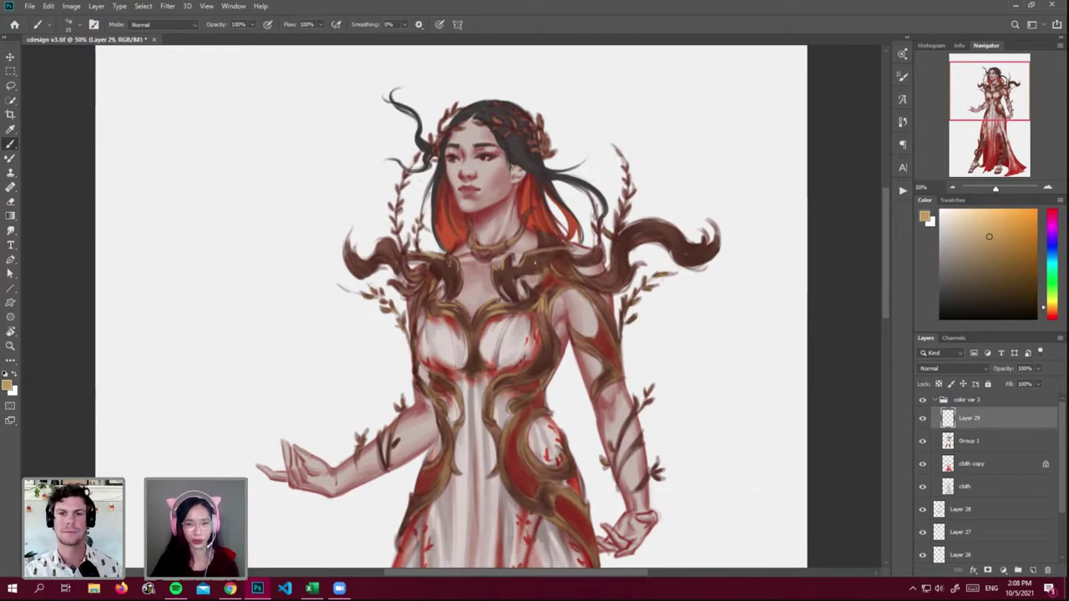
{"action": "left_click", "coordinate": [501, 270], "text": "alt"}
{"action": "left_click_drag", "start_coordinate": [442, 272], "coordinate": [450, 270]}
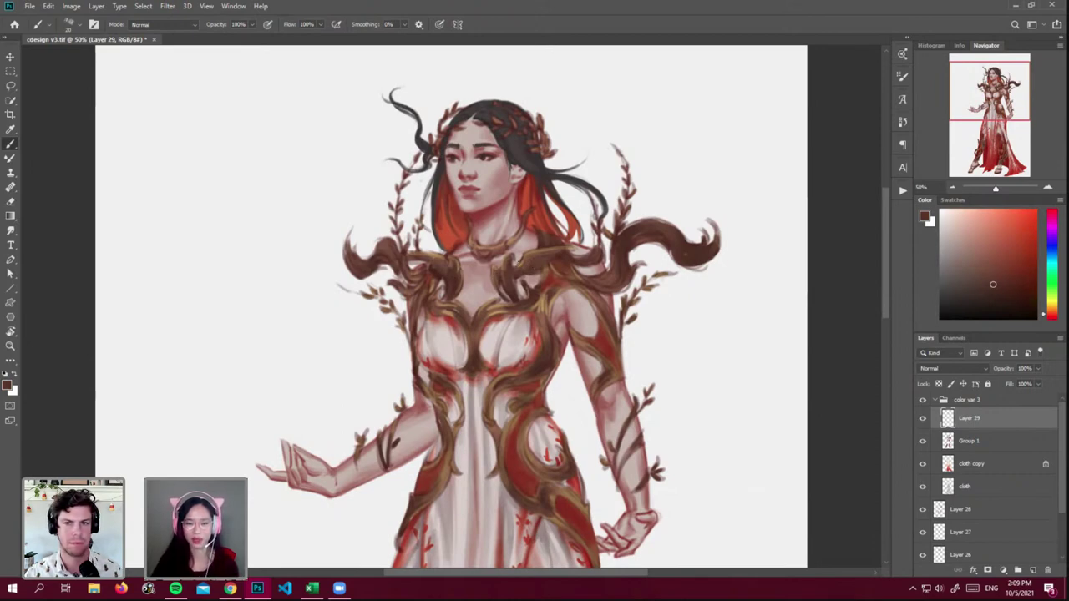
- Define the metal trim along the bodice neckline with a finer brush, alternating sampled gold and dark brown tones
{"action": "left_click", "coordinate": [447, 341], "text": "alt"}
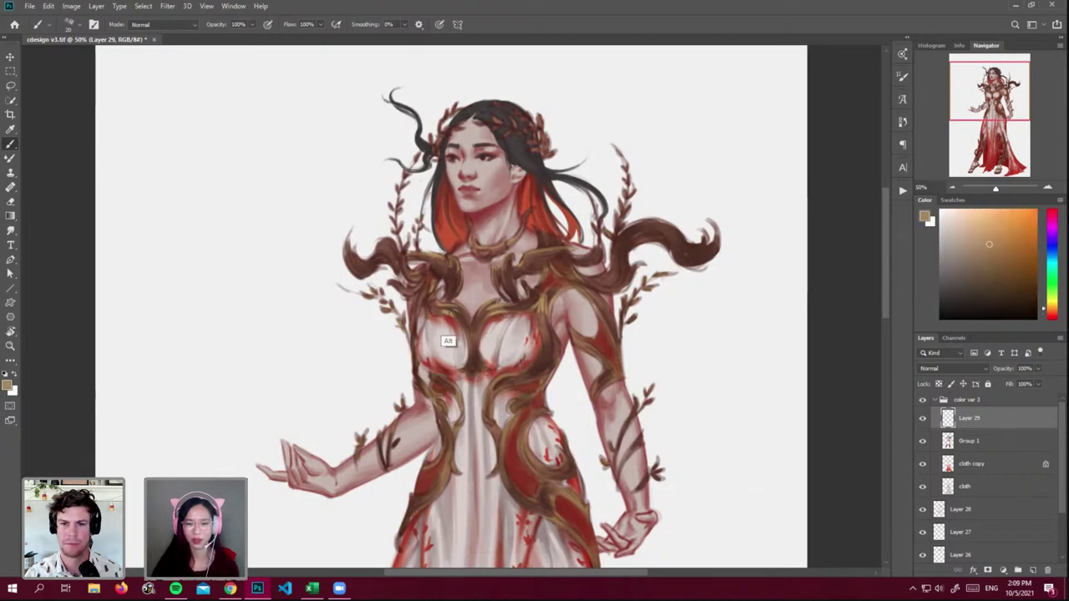
{"action": "key", "text": "["}
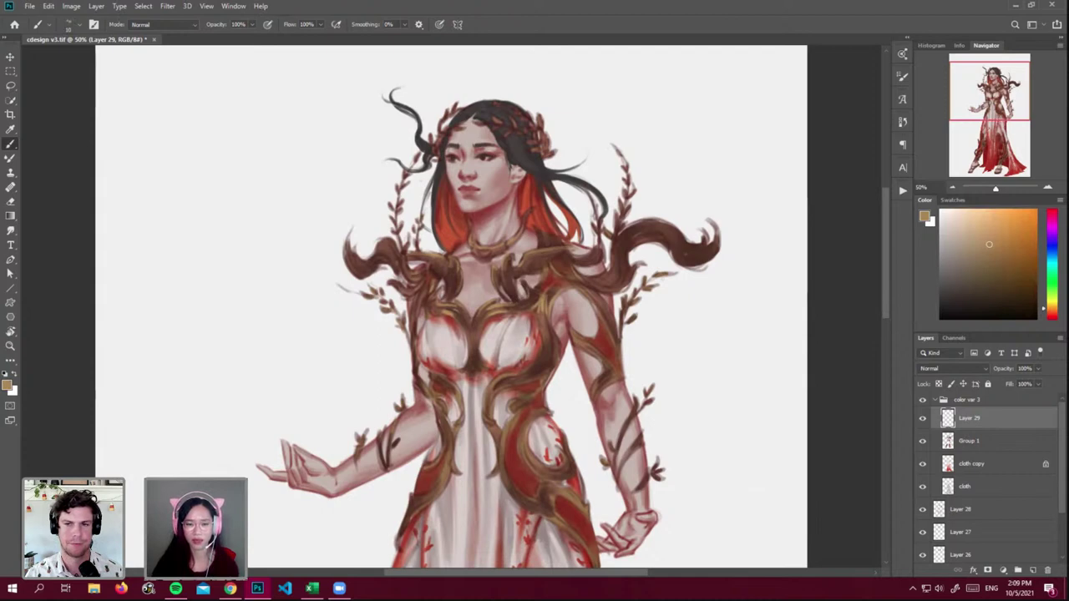
{"action": "left_click", "coordinate": [520, 336], "text": "alt"}
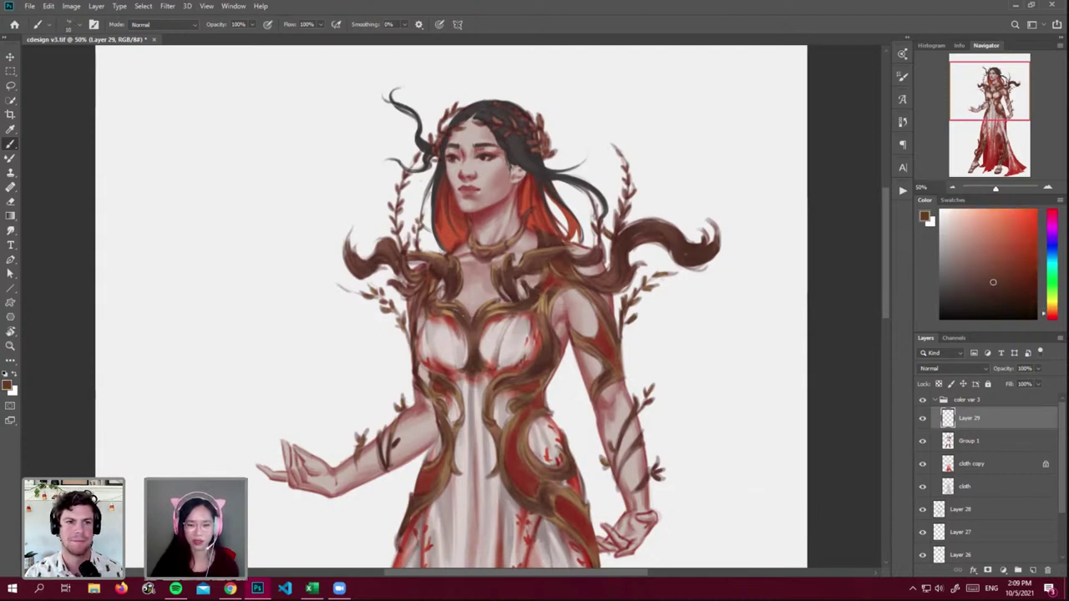
{"action": "left_click", "coordinate": [542, 332], "text": "alt"}
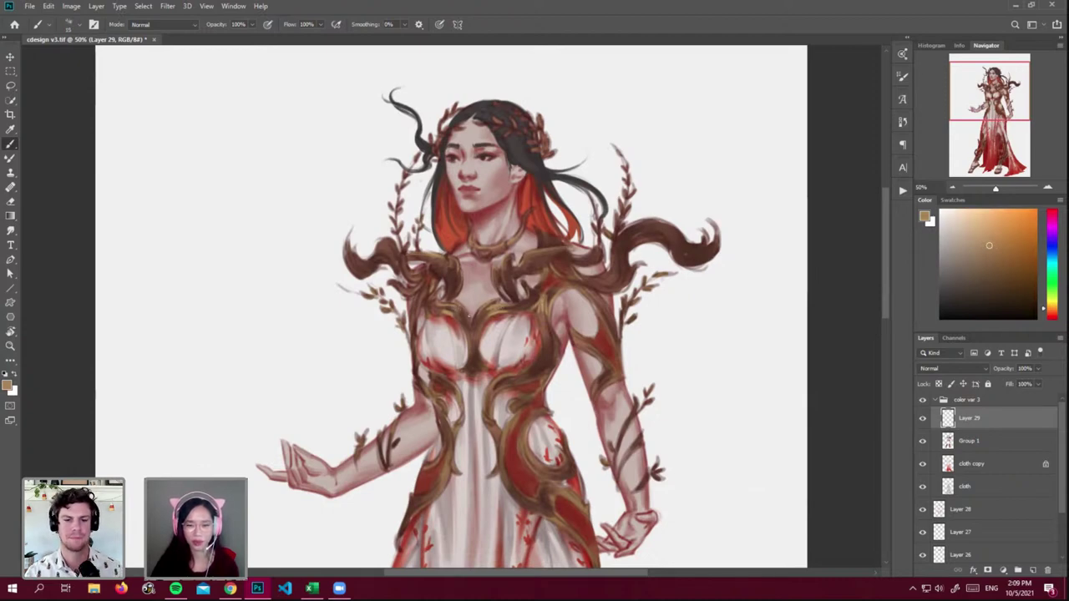
{"action": "left_click", "coordinate": [457, 309], "text": "alt"}
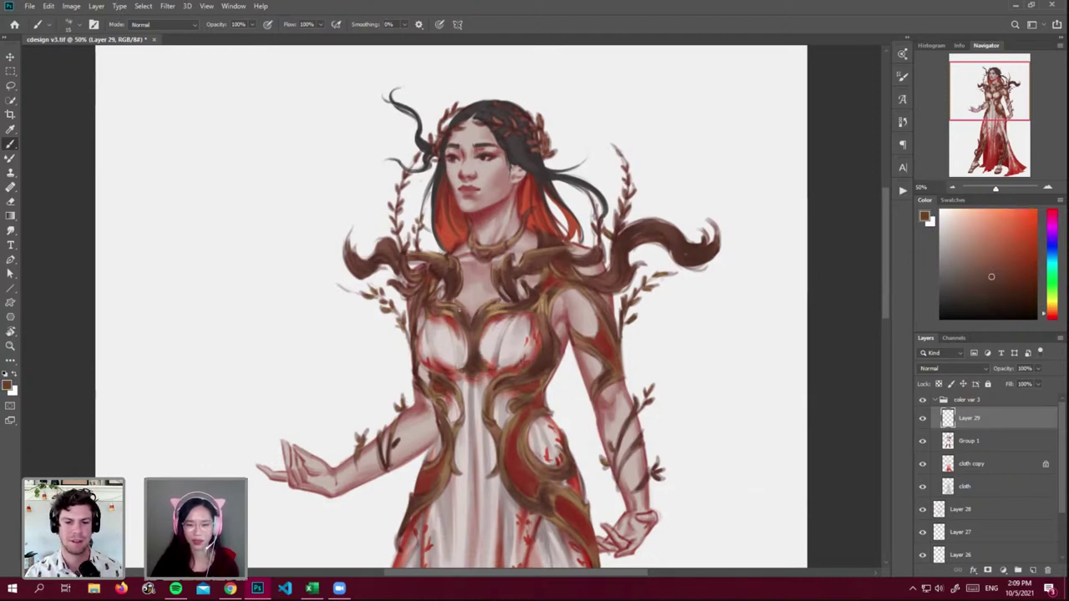
{"action": "left_click", "coordinate": [505, 298], "text": "alt"}
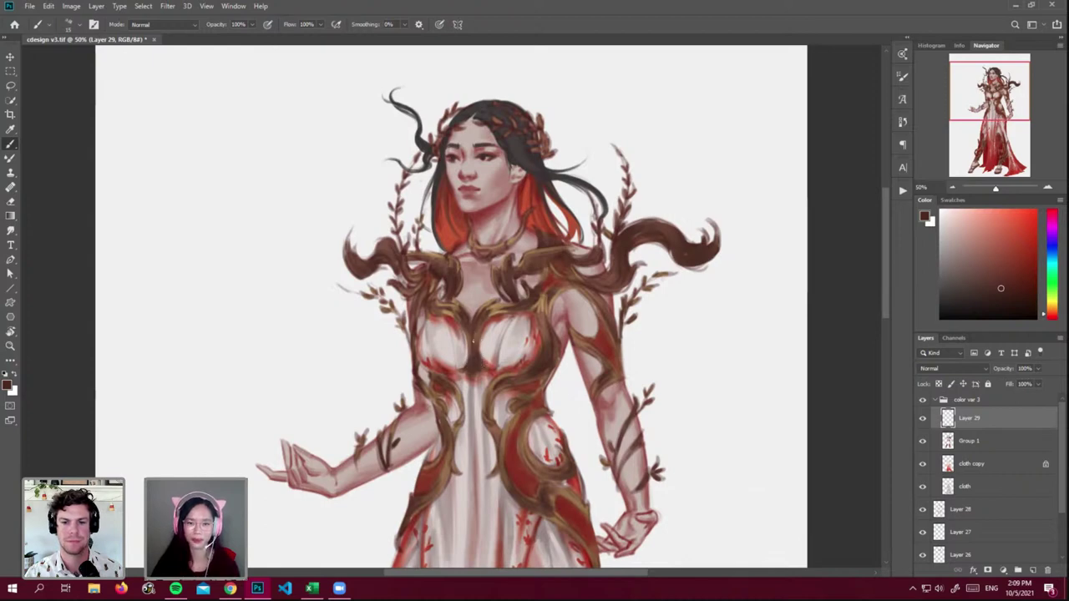
- Refine the trim where the neckline meets the figure's left shoulder strap, using sampled gold and brown tones
{"action": "left_click", "coordinate": [496, 336], "text": "alt"}
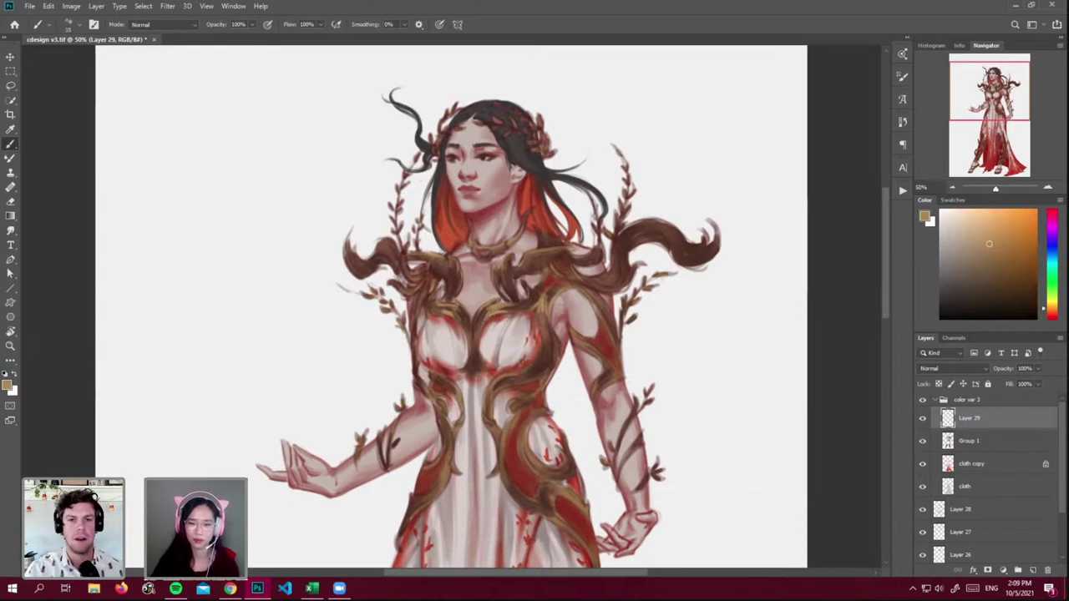
{"action": "left_click", "coordinate": [549, 316], "text": "alt"}
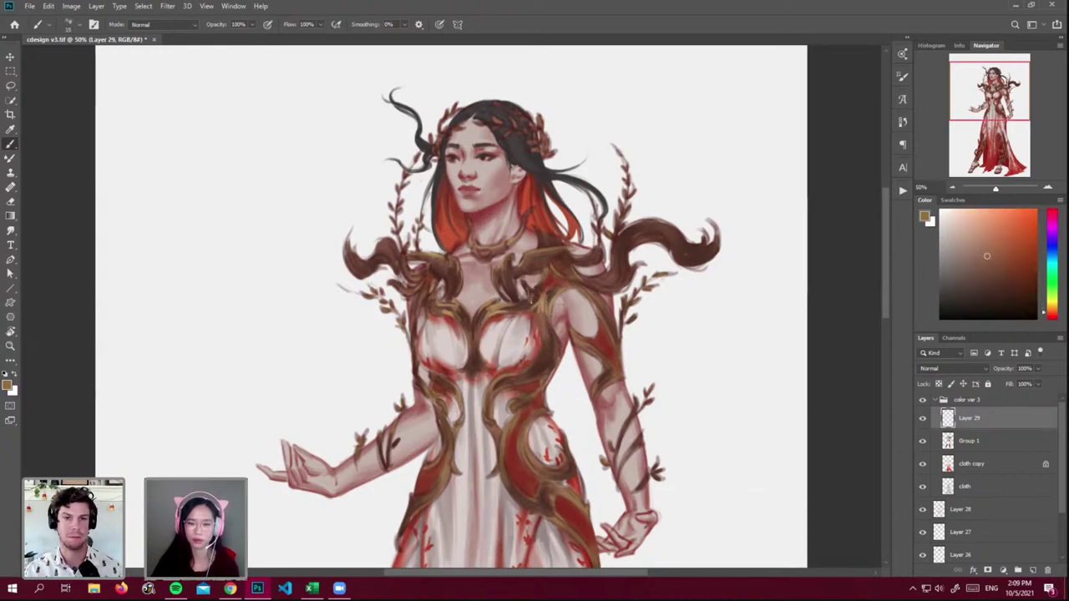
{"action": "left_click", "coordinate": [524, 332], "text": "alt"}
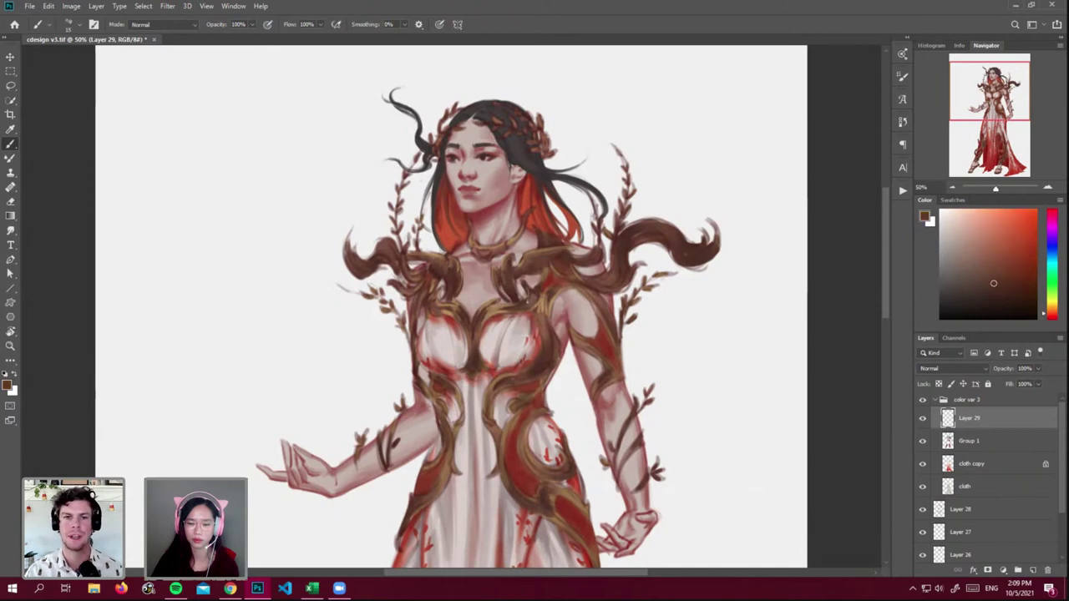
{"action": "left_click", "coordinate": [541, 328], "text": "alt"}
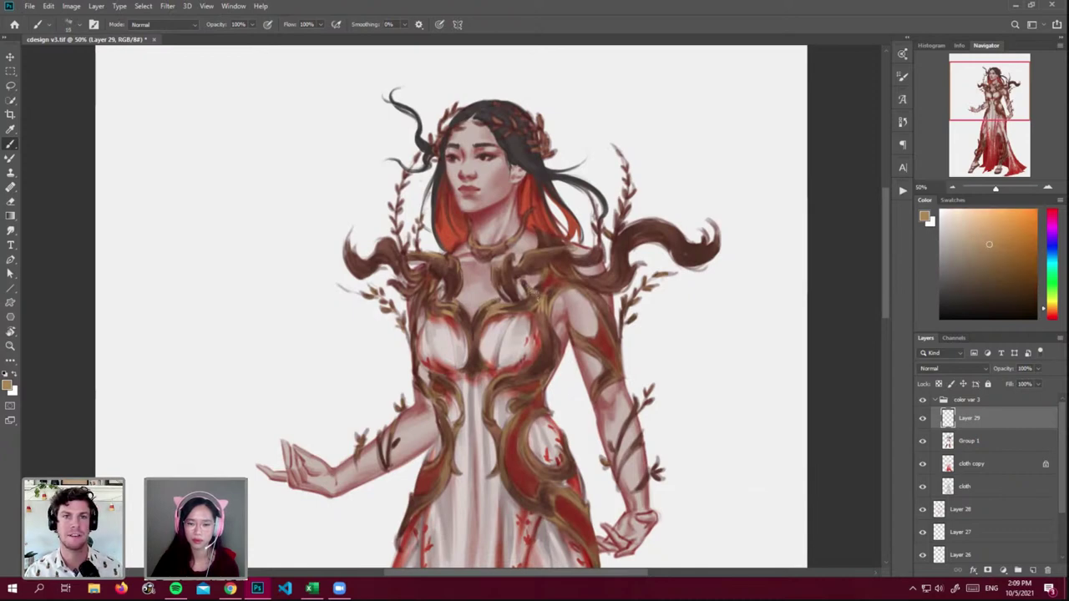
- Deepen the red area beneath the figure's left shoulder armour with a darker red and blend its edges with sampled armour tones
{"action": "left_click", "coordinate": [535, 415], "text": "alt"}
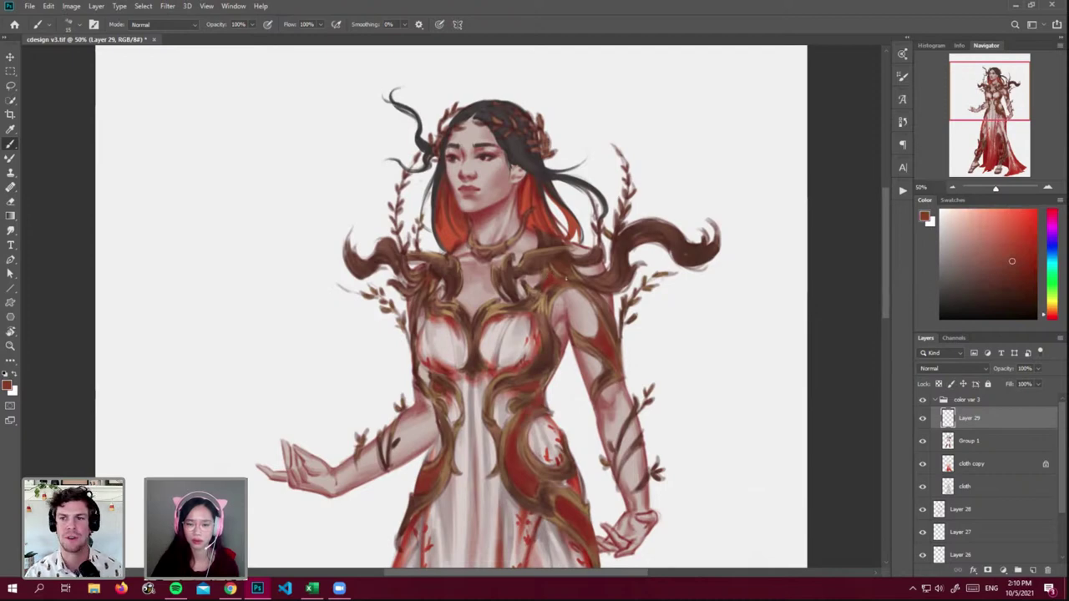
{"action": "left_click", "coordinate": [1025, 274]}
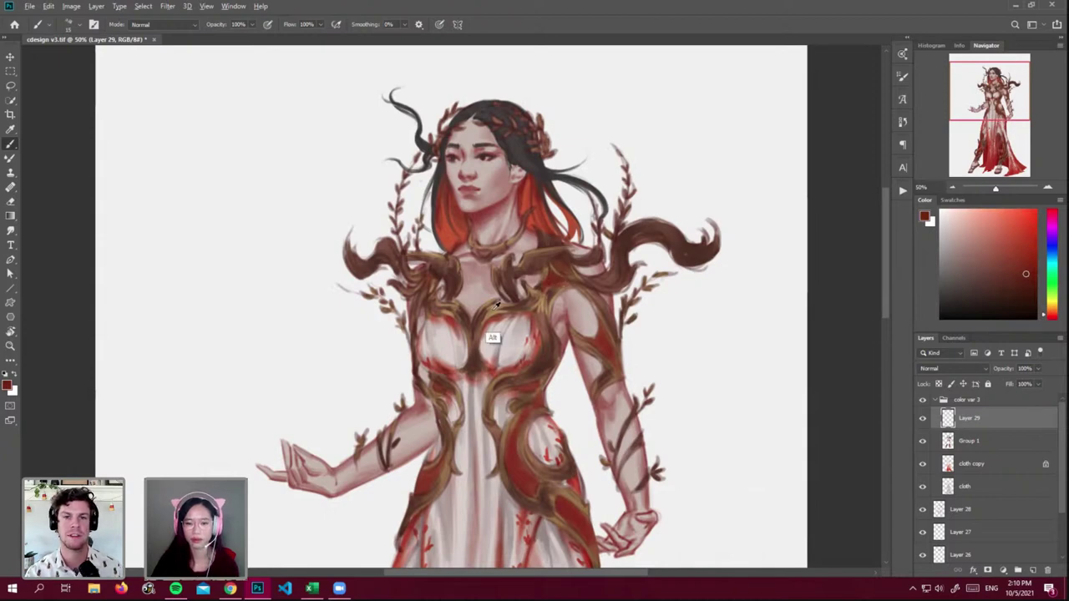
{"action": "left_click", "coordinate": [539, 318], "text": "alt"}
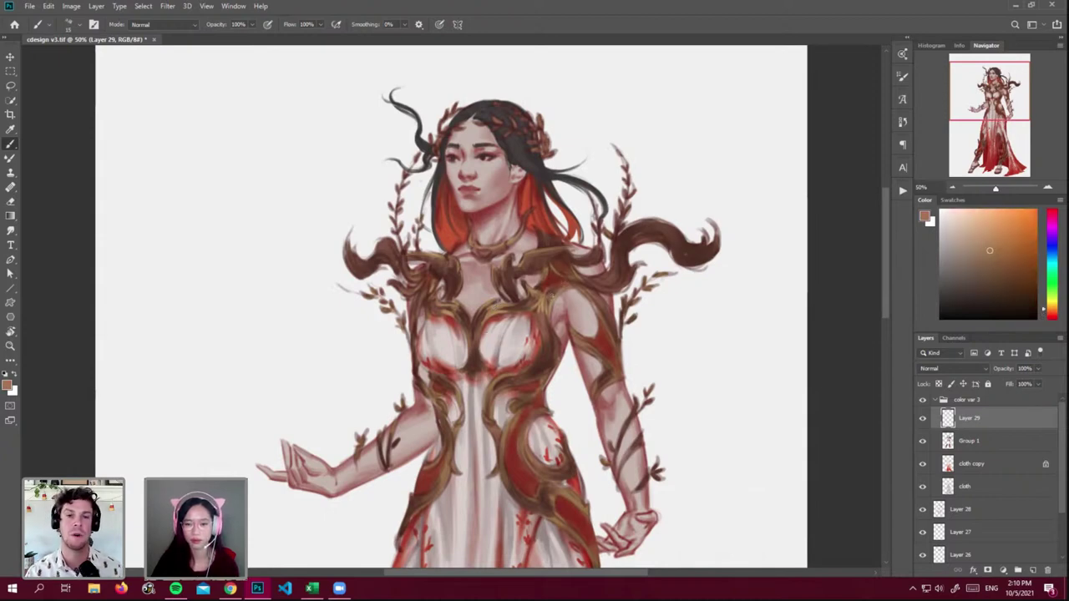
{"action": "left_click", "coordinate": [507, 276], "text": "alt"}
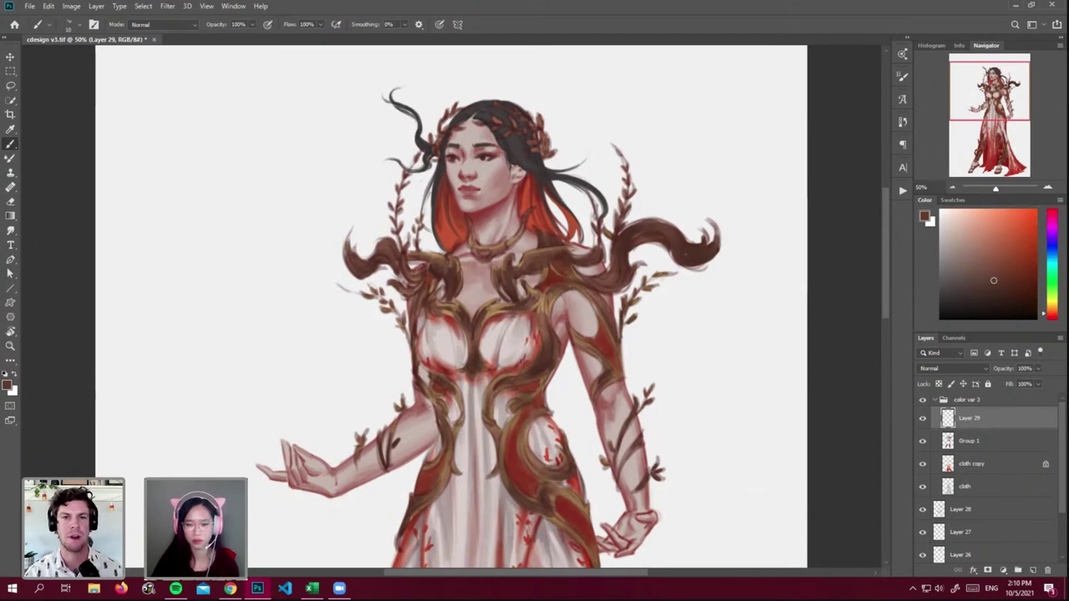
- Shape the armour band beside the figure's left breast with sampled browns for shadow and lighter gold tones for the edges
{"action": "left_click", "coordinate": [548, 353], "text": "alt"}
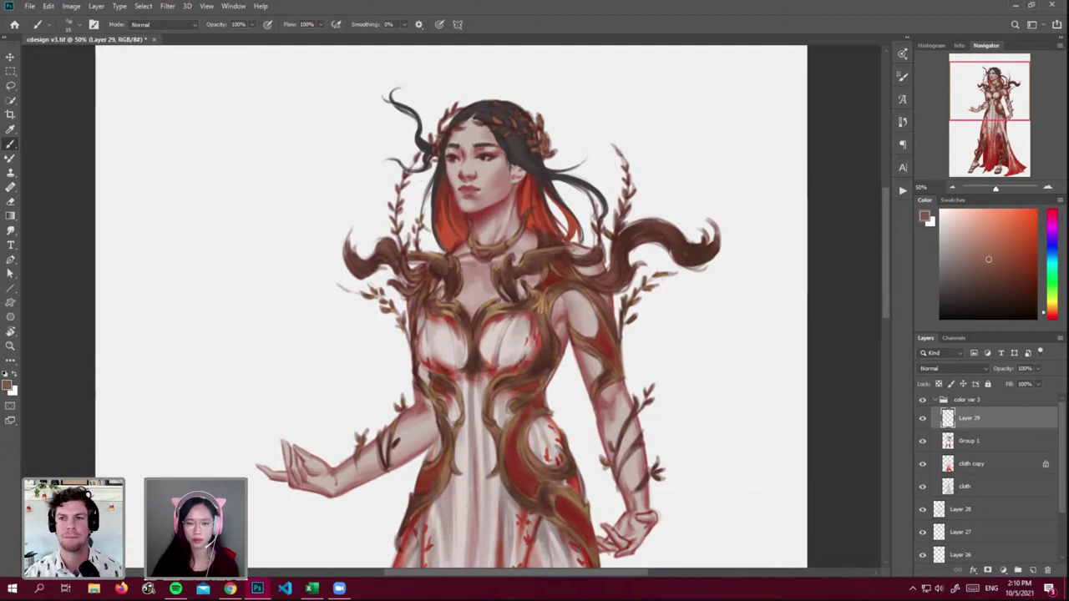
{"action": "left_click", "coordinate": [545, 382], "text": "alt"}
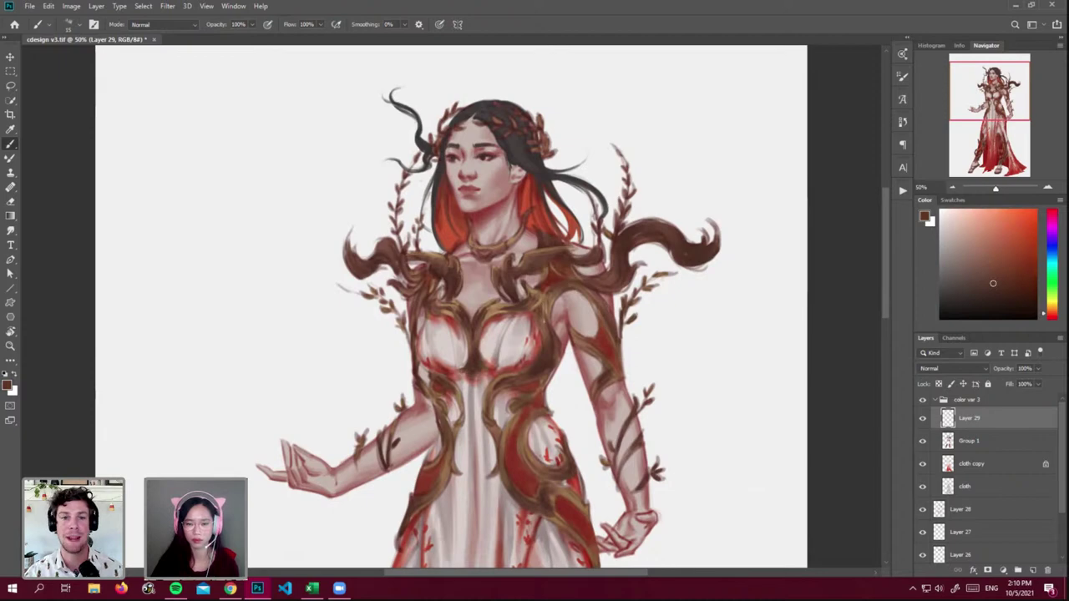
{"action": "left_click", "coordinate": [493, 309], "text": "alt"}
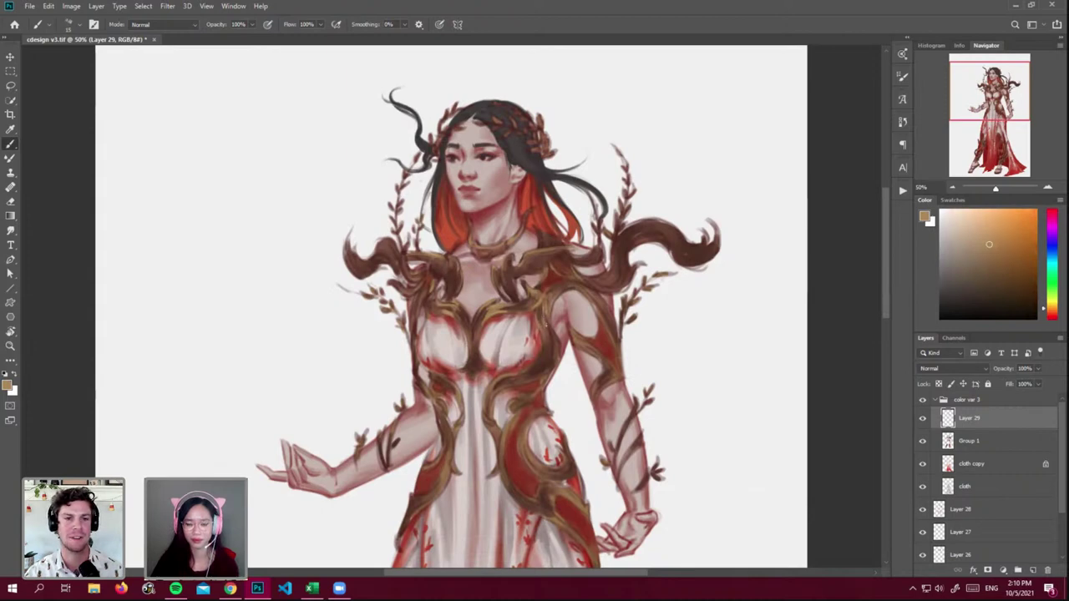
{"action": "left_click", "coordinate": [541, 342], "text": "alt"}
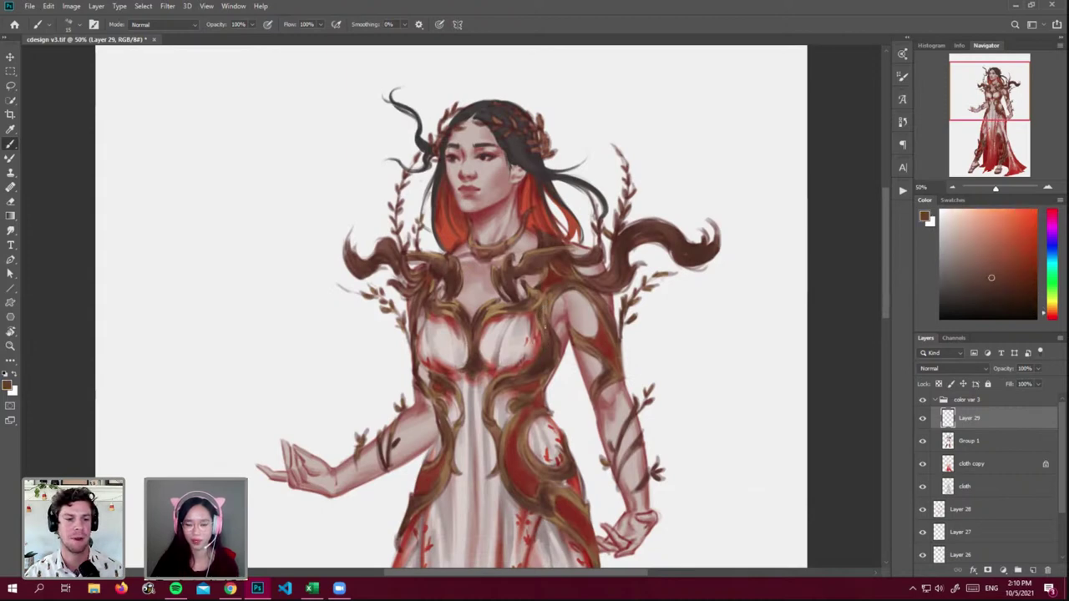
{"action": "left_click", "coordinate": [546, 365], "text": "alt"}
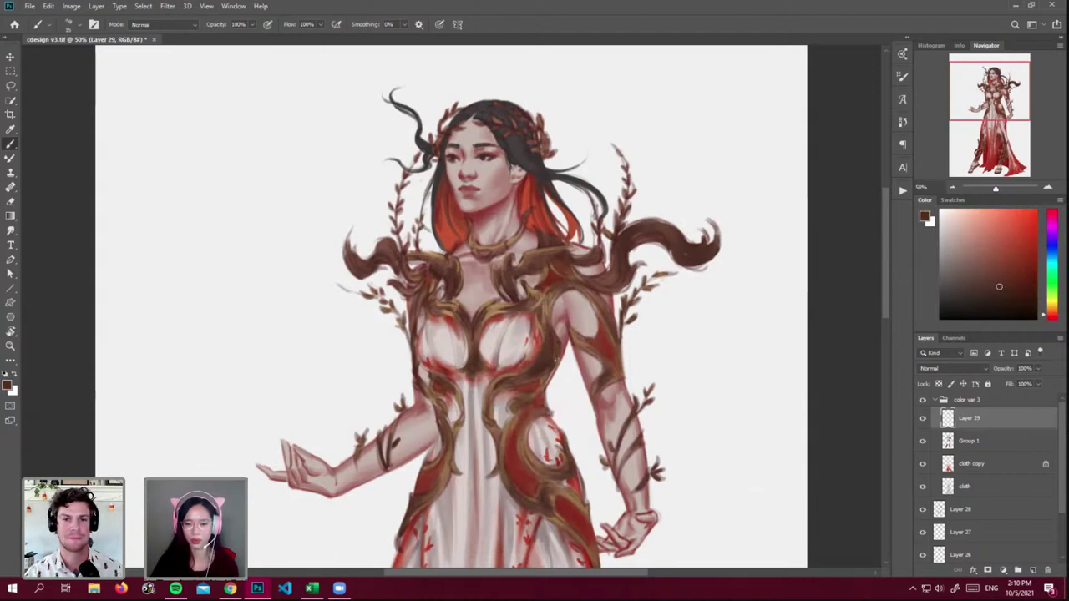
{"action": "left_click", "coordinate": [547, 334], "text": "alt"}
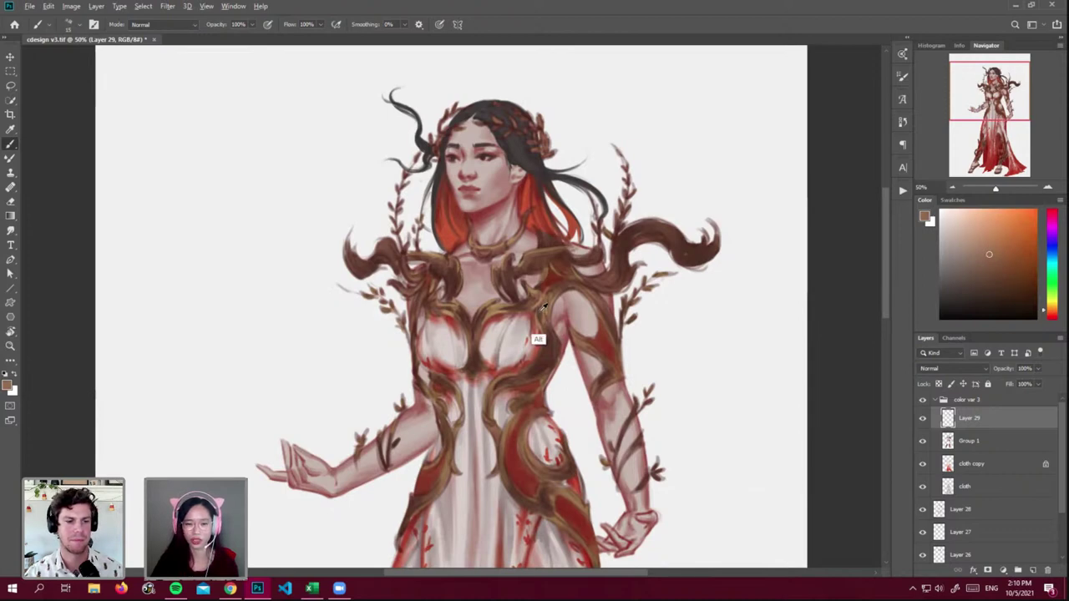
- Touch up the neckline trim above the figure's left breast with more sampled tan highlights and brown shadows
{"action": "left_click", "coordinate": [548, 366], "text": "alt"}
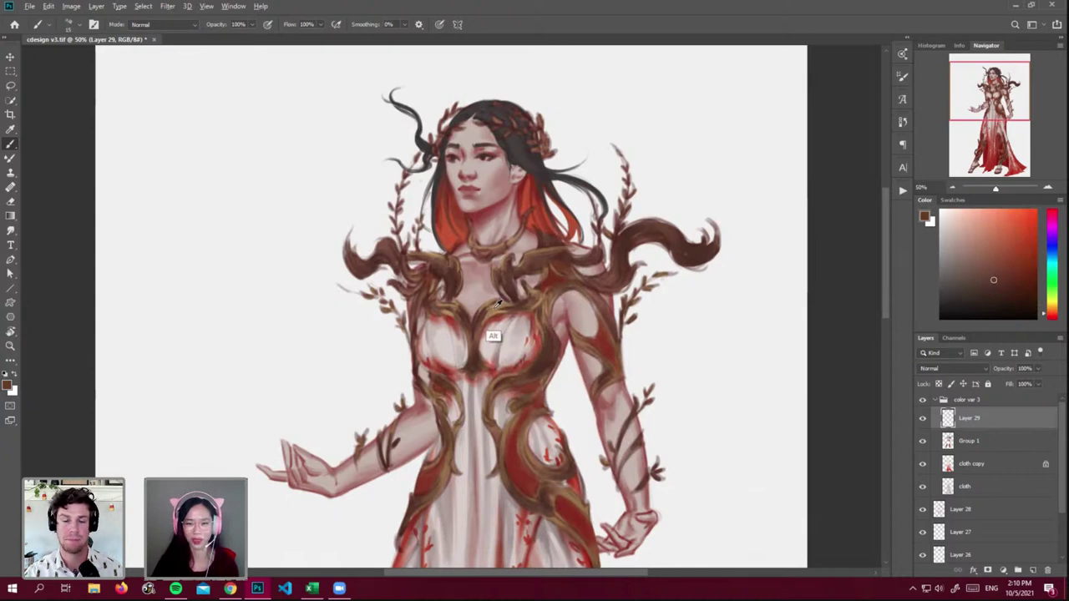
{"action": "left_click", "coordinate": [495, 337], "text": "alt"}
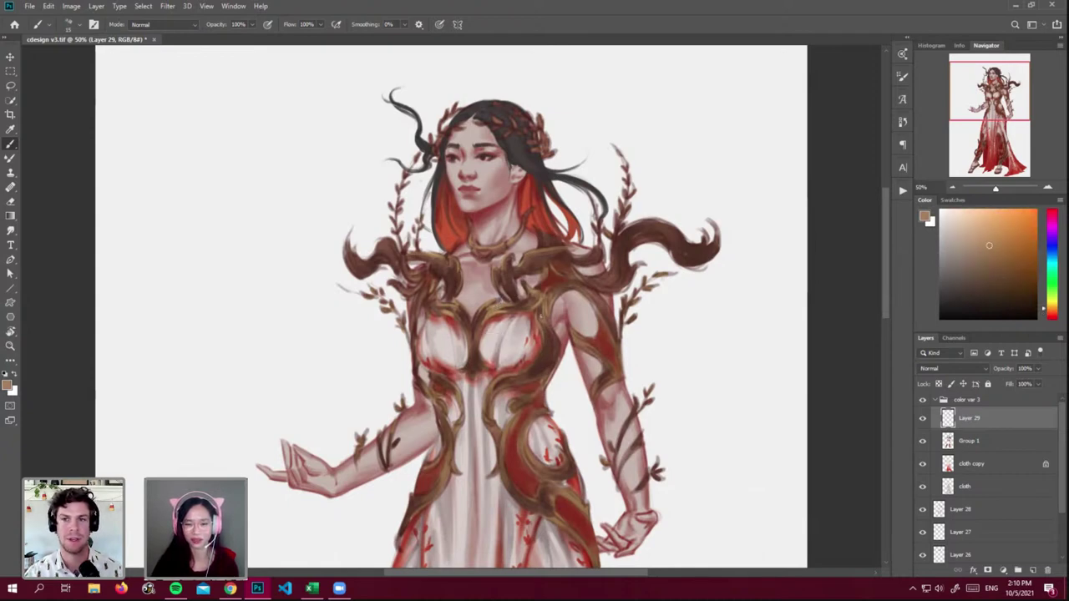
{"action": "left_click", "coordinate": [545, 331], "text": "alt"}
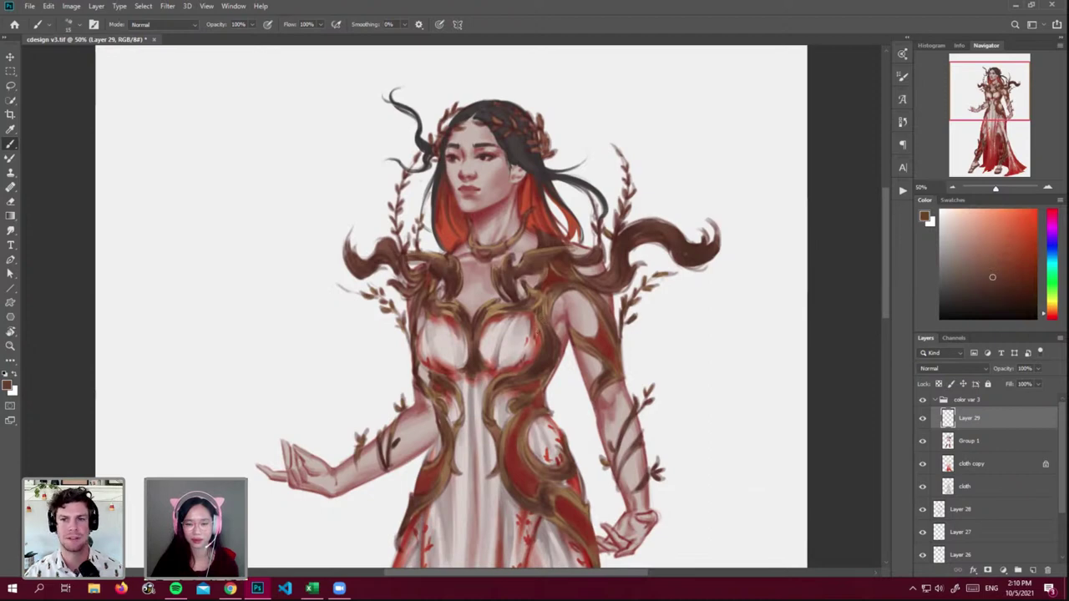
{"action": "left_click", "coordinate": [515, 335], "text": "alt"}
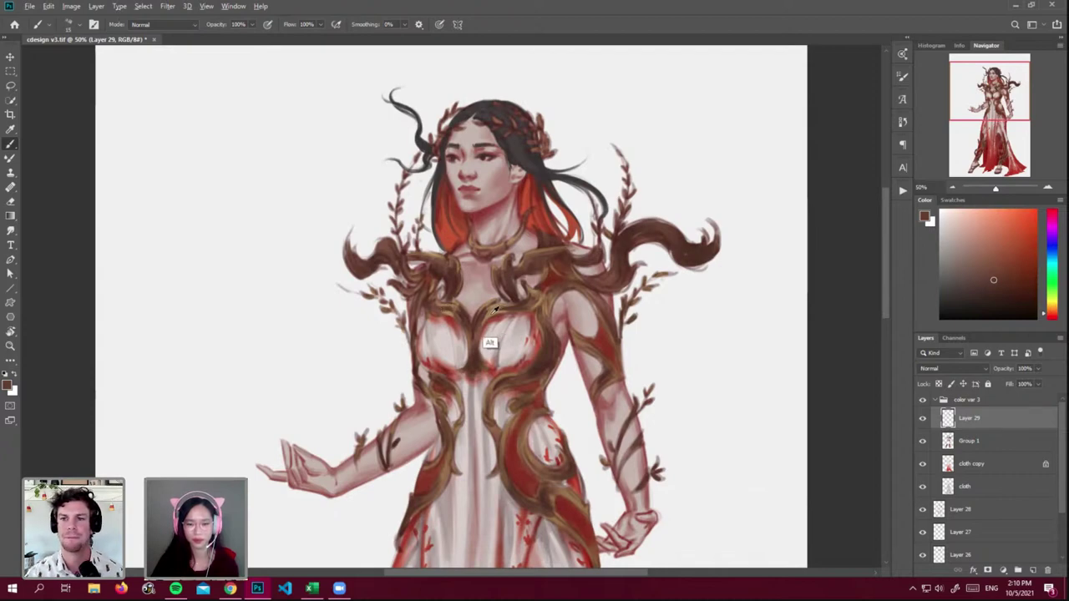
{"action": "left_click", "coordinate": [491, 327], "text": "alt"}
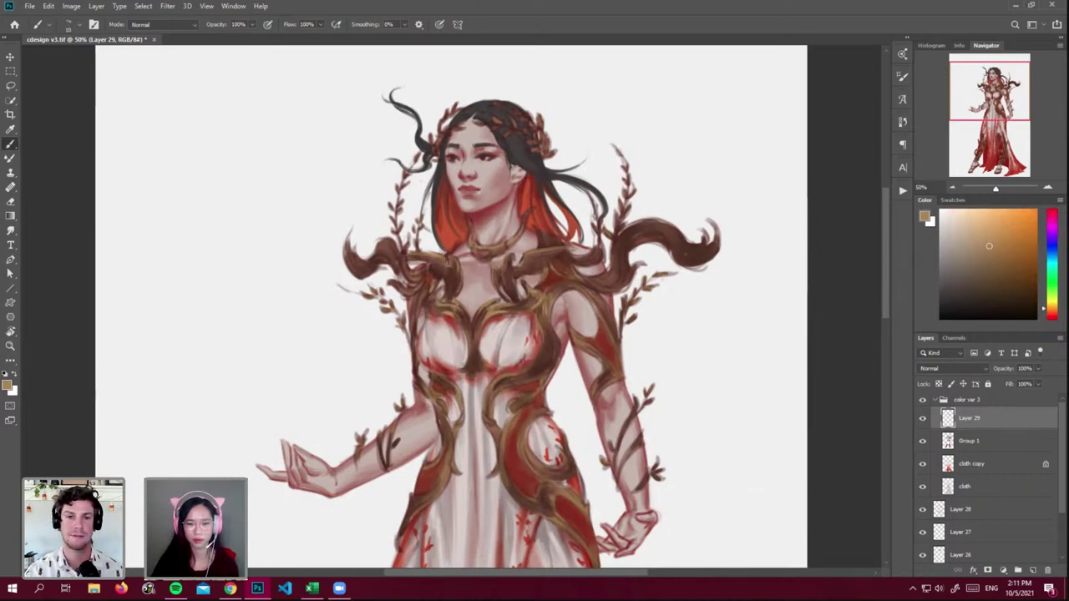
- Refine the curled metal pieces at the inner ends of the shoulder armour with sampled gold and dark brown tones
{"action": "left_click", "coordinate": [506, 288], "text": "alt"}
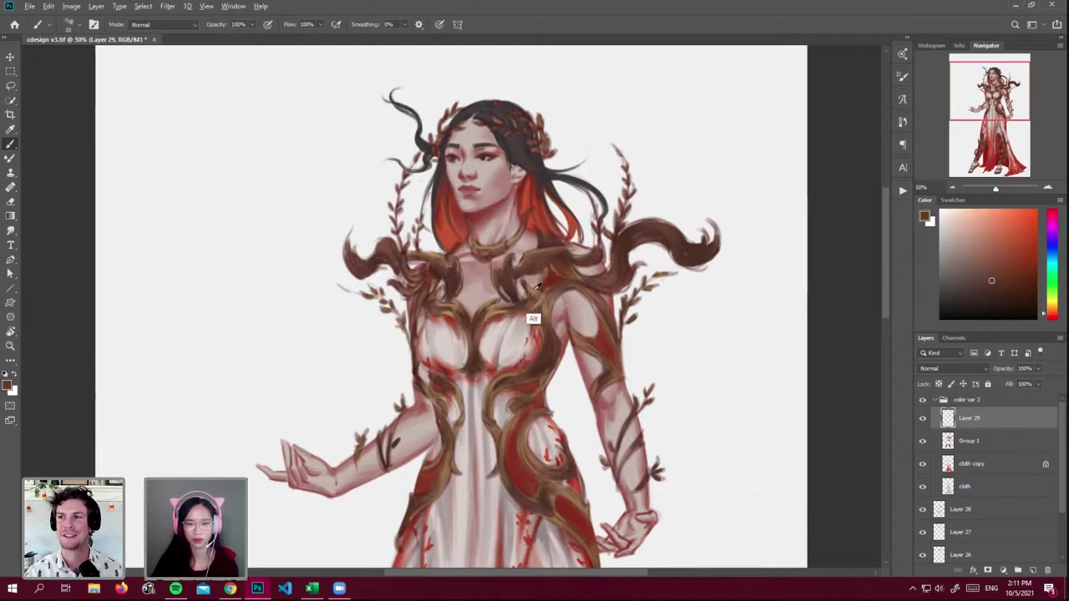
{"action": "left_click", "coordinate": [533, 319], "text": "alt"}
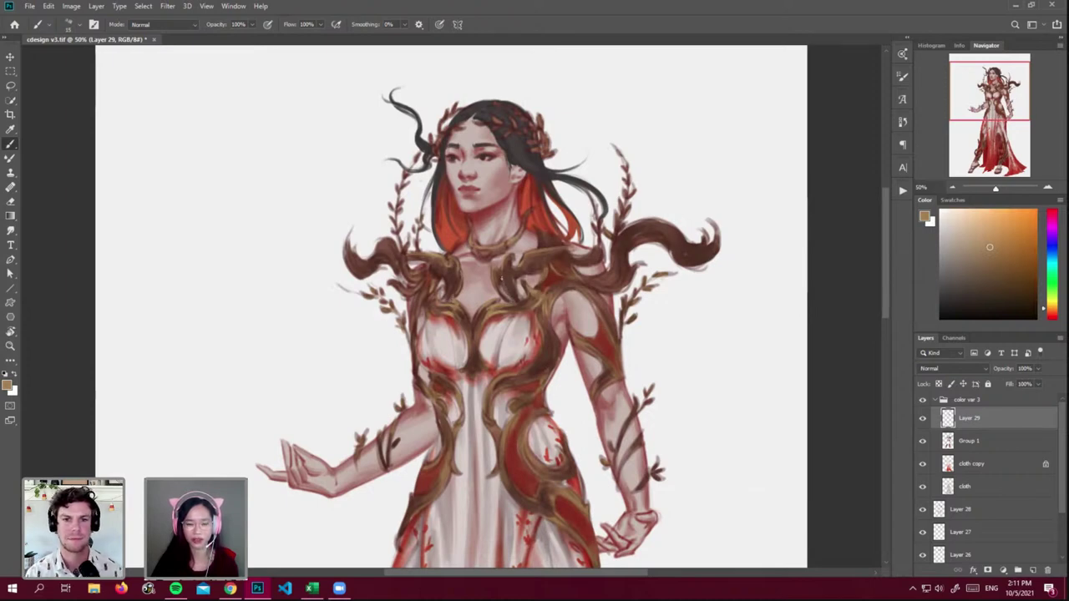
{"action": "left_click", "coordinate": [510, 302], "text": "alt"}
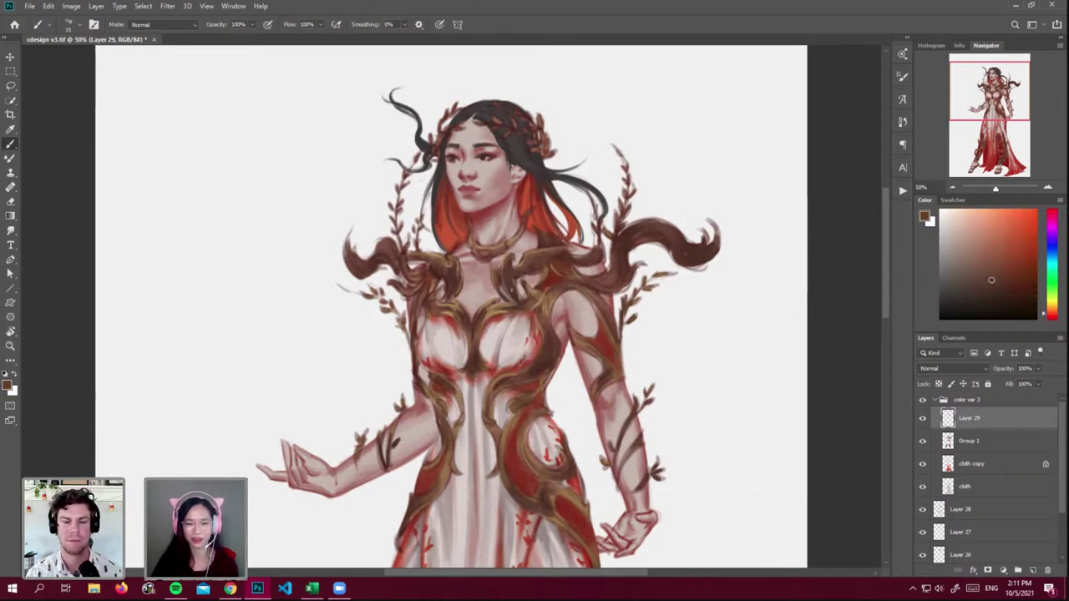
{"action": "left_click", "coordinate": [450, 274], "text": "alt"}
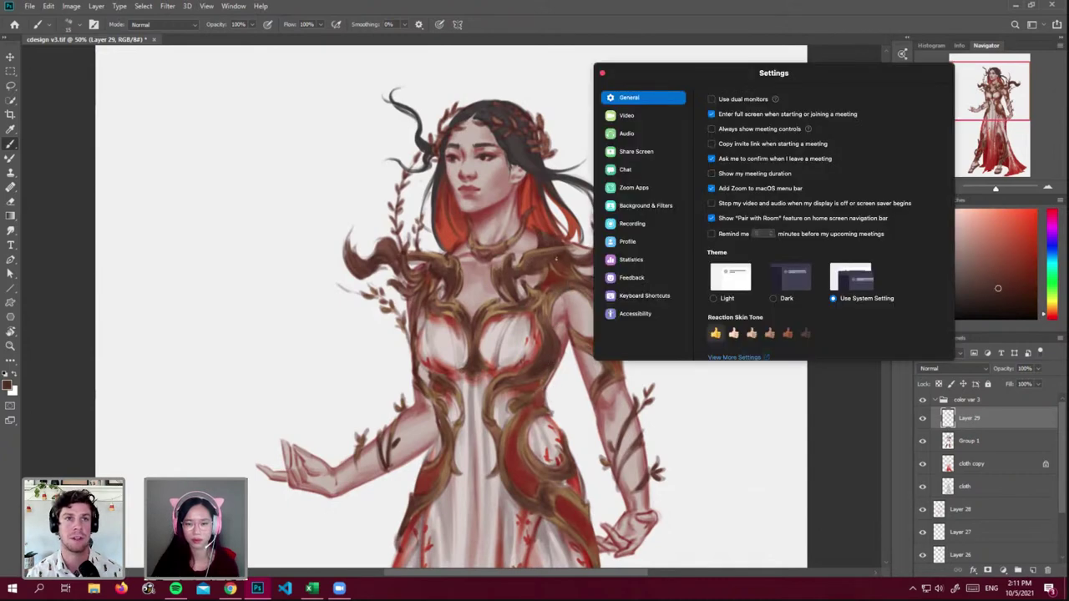
{"action": "left_click_drag", "start_coordinate": [735, 77], "coordinate": [0, 90]}
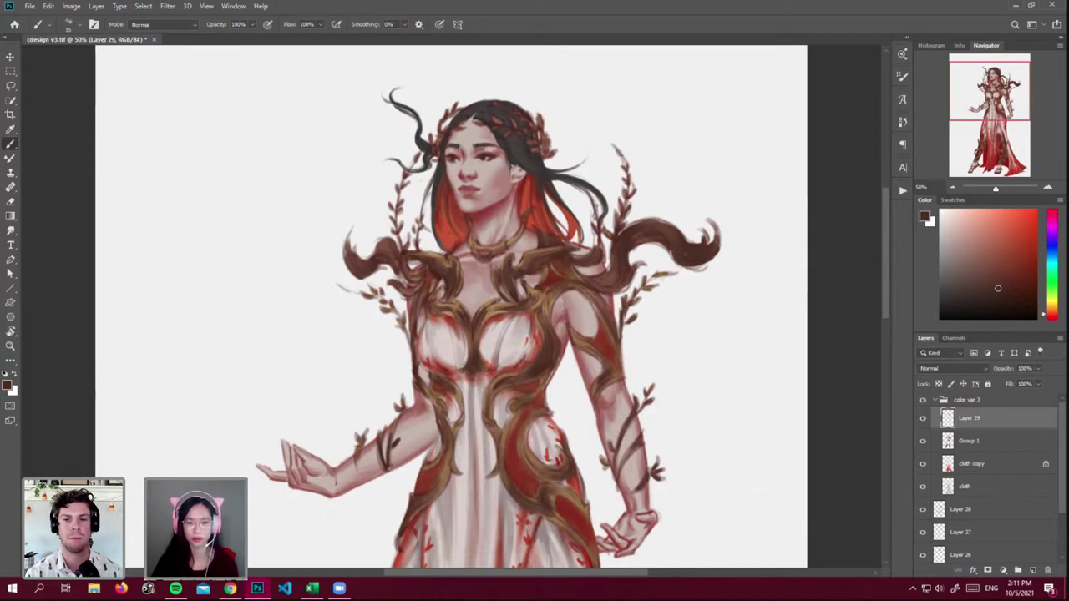
{"action": "left_click", "coordinate": [539, 269], "text": "alt"}
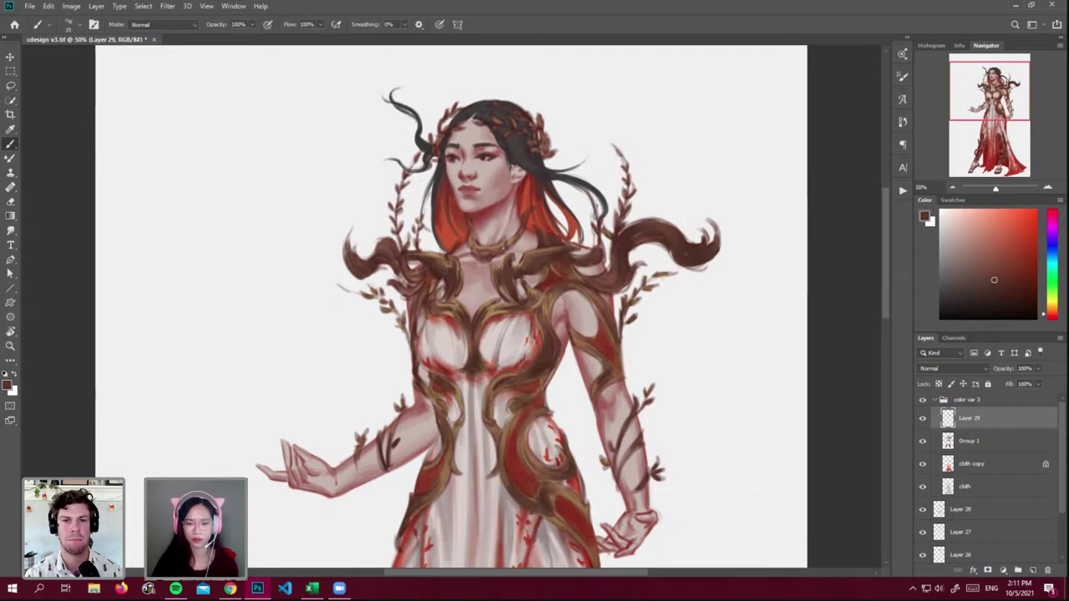
- Paint the choker's centre gem in a darker red and touch up its metal trim with sampled tan and brown
{"action": "left_click", "coordinate": [514, 216], "text": "alt"}
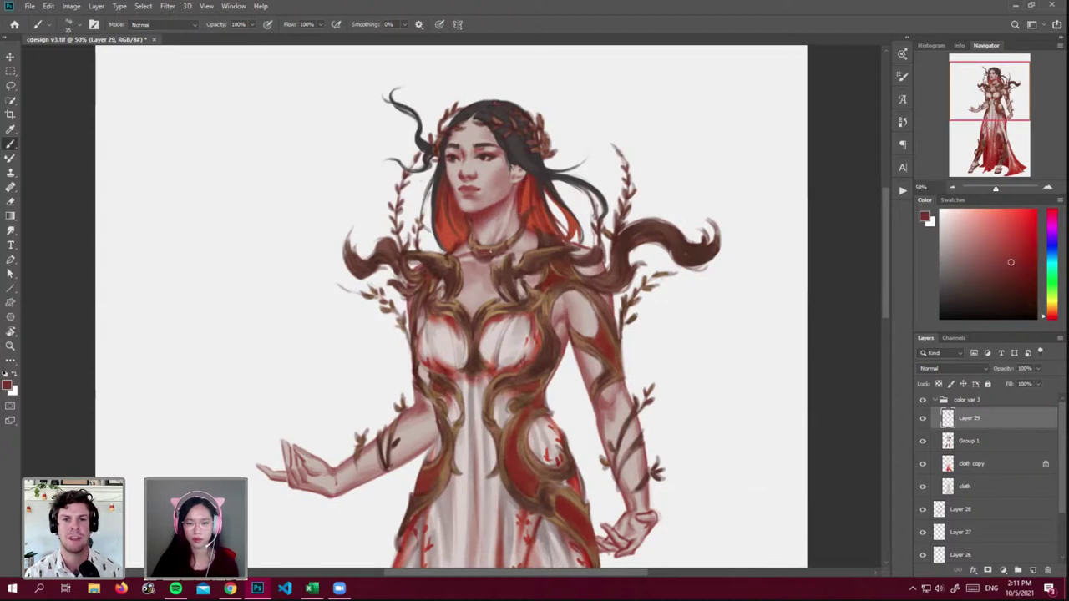
{"action": "left_click", "coordinate": [1019, 275]}
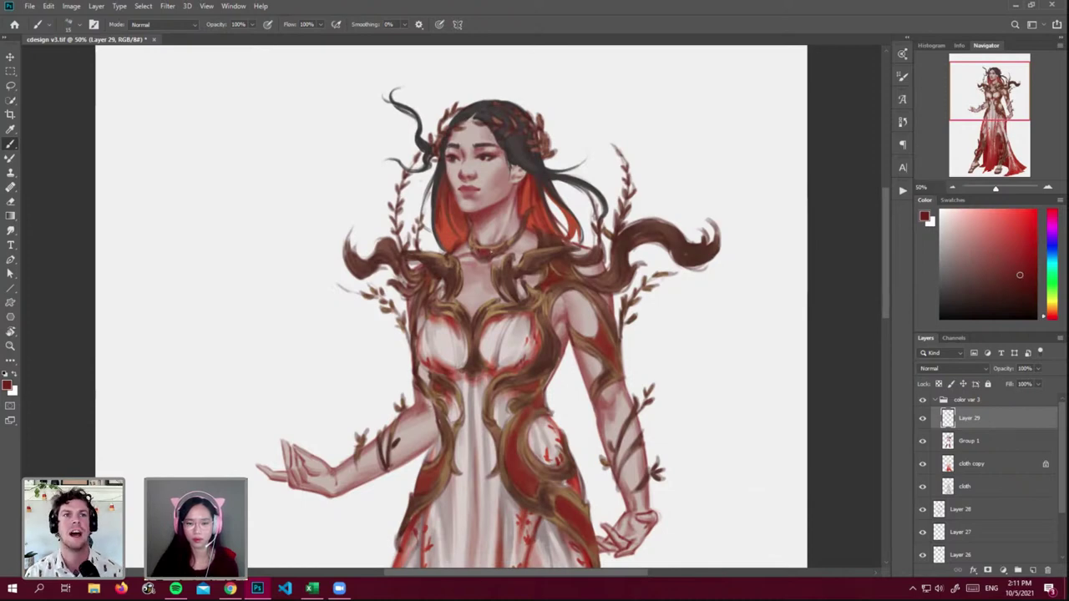
{"action": "left_click", "coordinate": [535, 291], "text": "alt"}
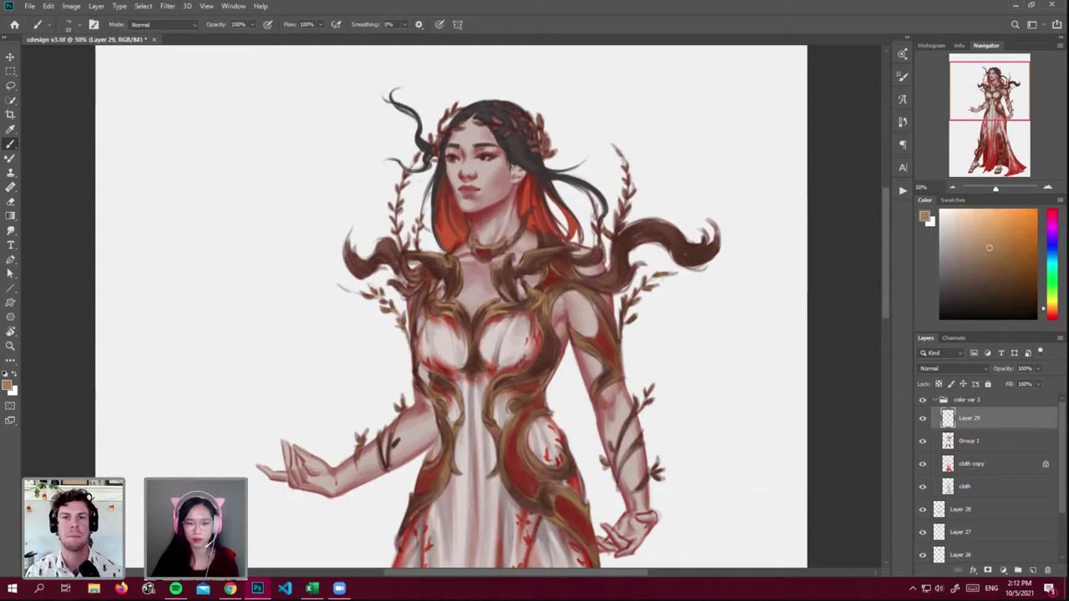
{"action": "left_click", "coordinate": [554, 234], "text": "alt"}
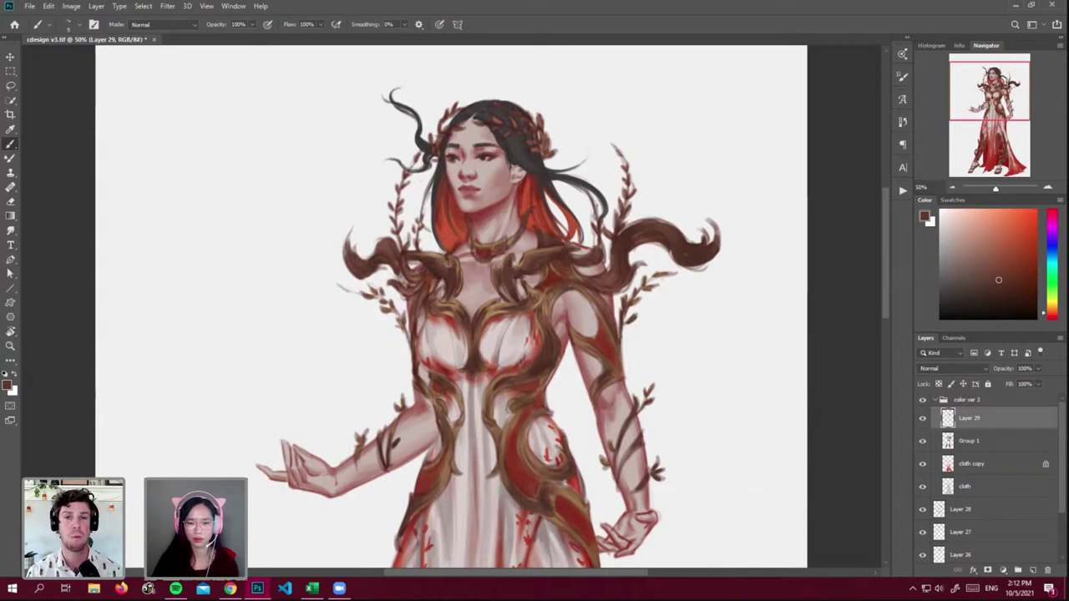
- Add light gold highlights to the choker, neckline trim and inner shoulder pieces, balancing them with sampled dark brown
{"action": "left_click", "coordinate": [493, 342], "text": "alt"}
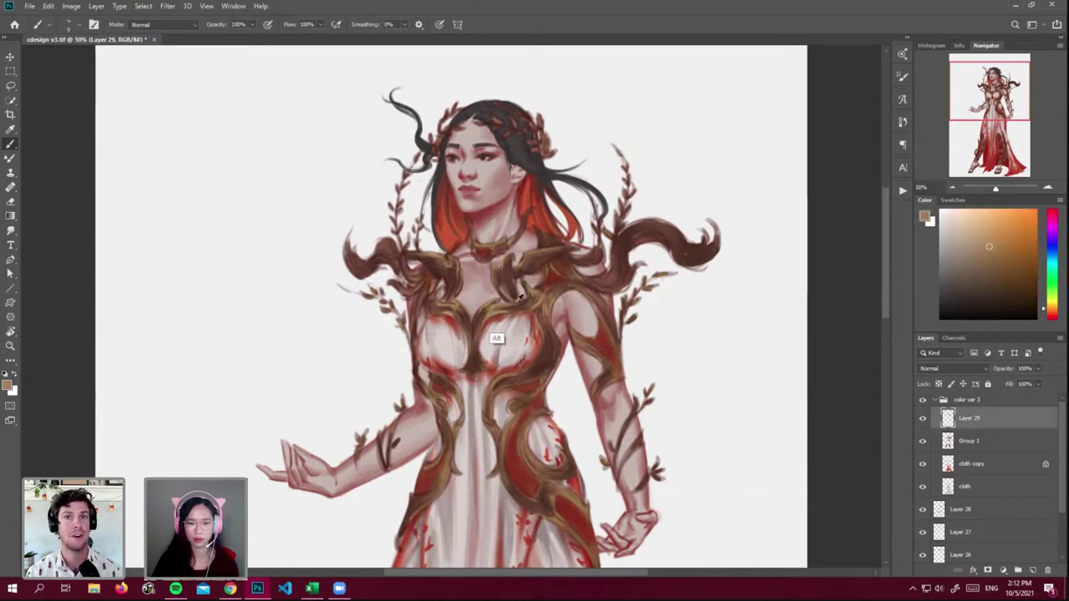
{"action": "left_click", "coordinate": [981, 220]}
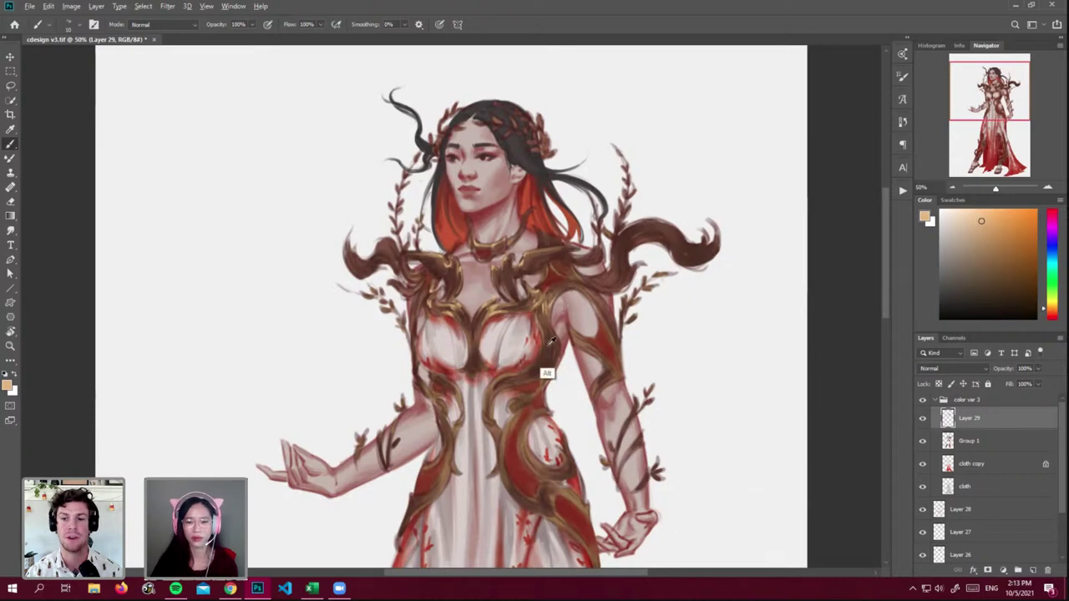
{"action": "left_click", "coordinate": [549, 374], "text": "alt"}
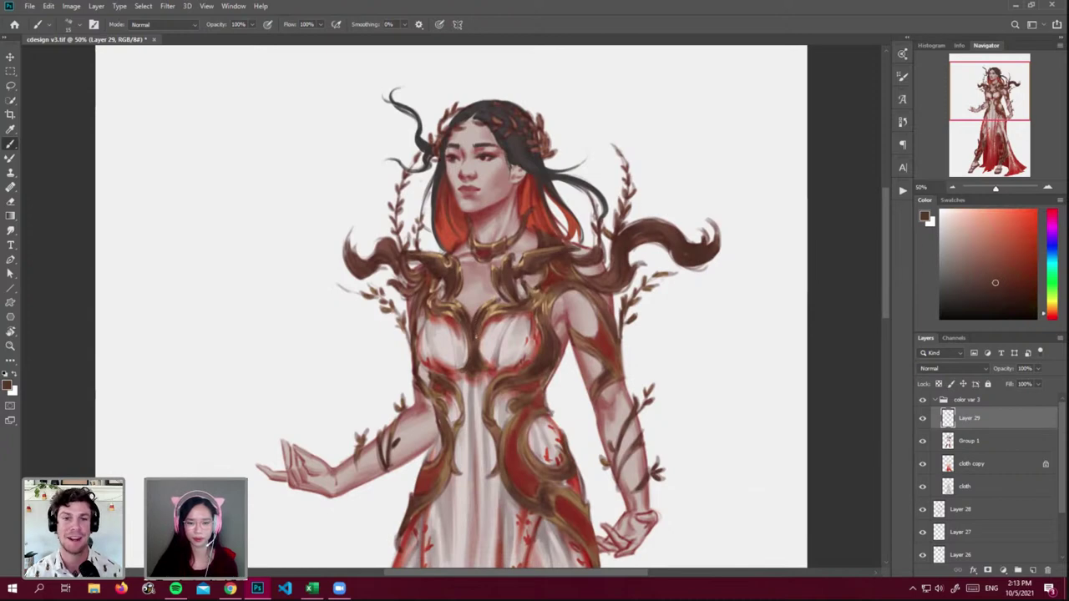
- Highlight the curled horn on the figure's right shoulder with sampled gold and refine it with sampled golden browns
{"action": "key", "text": "alt"}
{"action": "left_click", "coordinate": [497, 303], "text": "alt"}
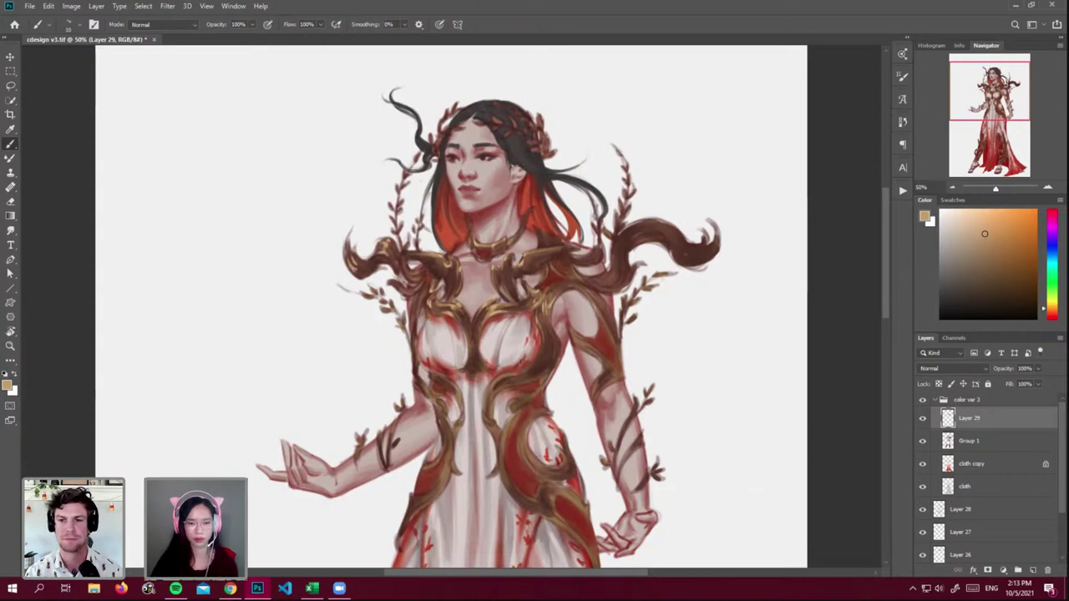
{"action": "left_click", "coordinate": [489, 341], "text": "alt"}
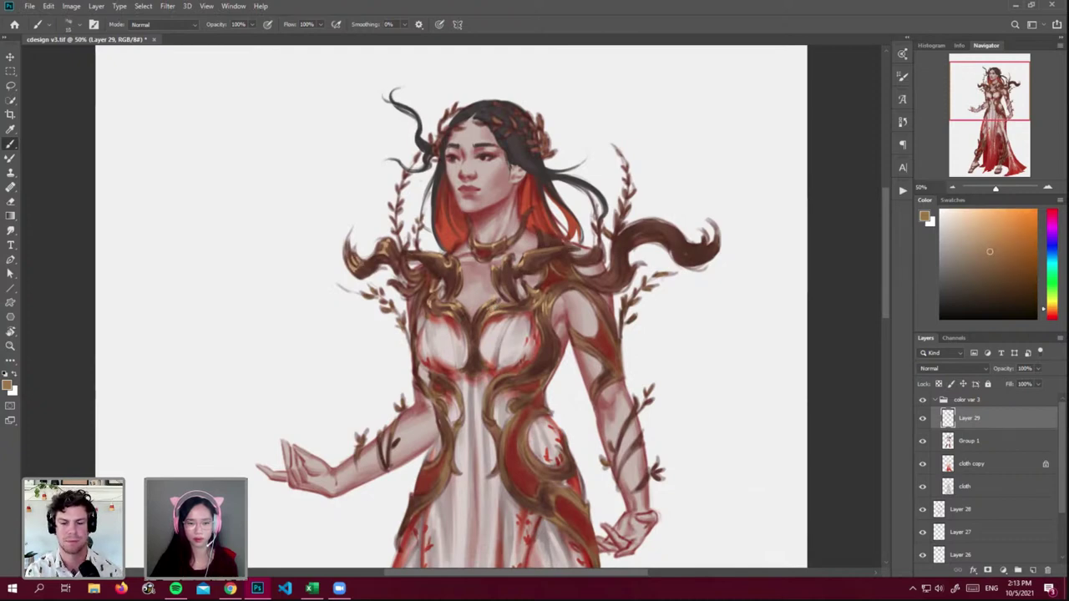
{"action": "left_click", "coordinate": [495, 335], "text": "alt"}
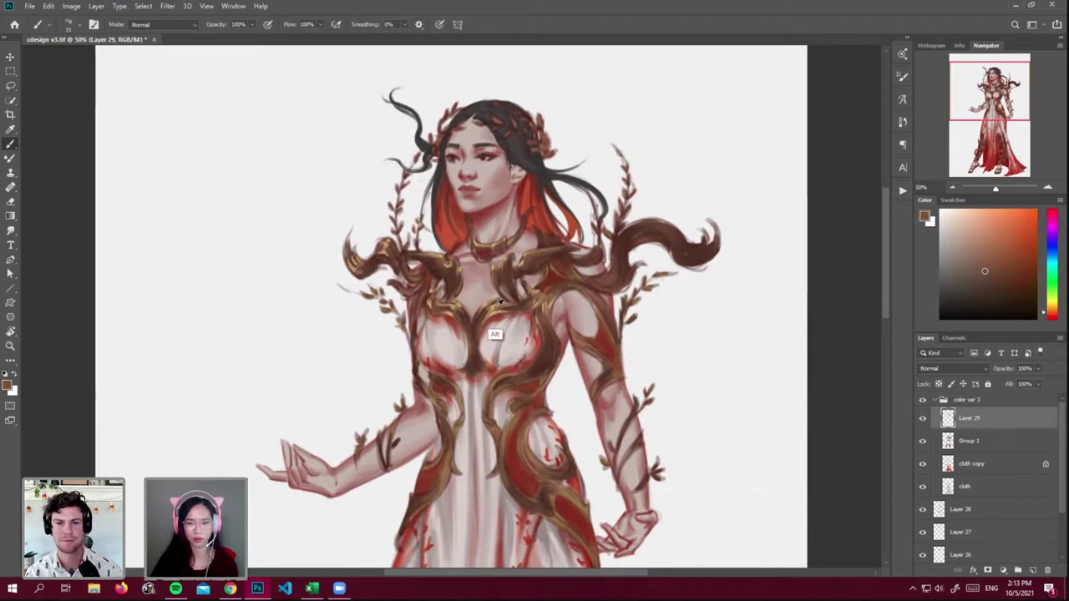
- Paint gold highlights along the large curled horn on the figure's left shoulder, blending them with sampled mid-brown and a larger brush
{"action": "left_click", "coordinate": [494, 336], "text": "alt"}
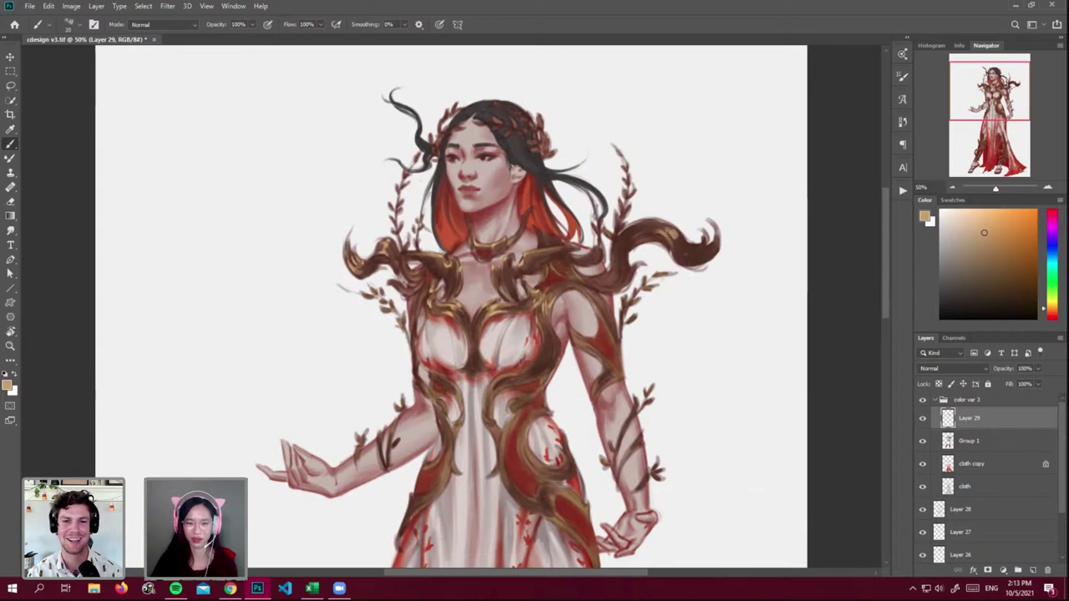
{"action": "key", "text": "alt"}
{"action": "left_click", "coordinate": [442, 307], "text": "alt"}
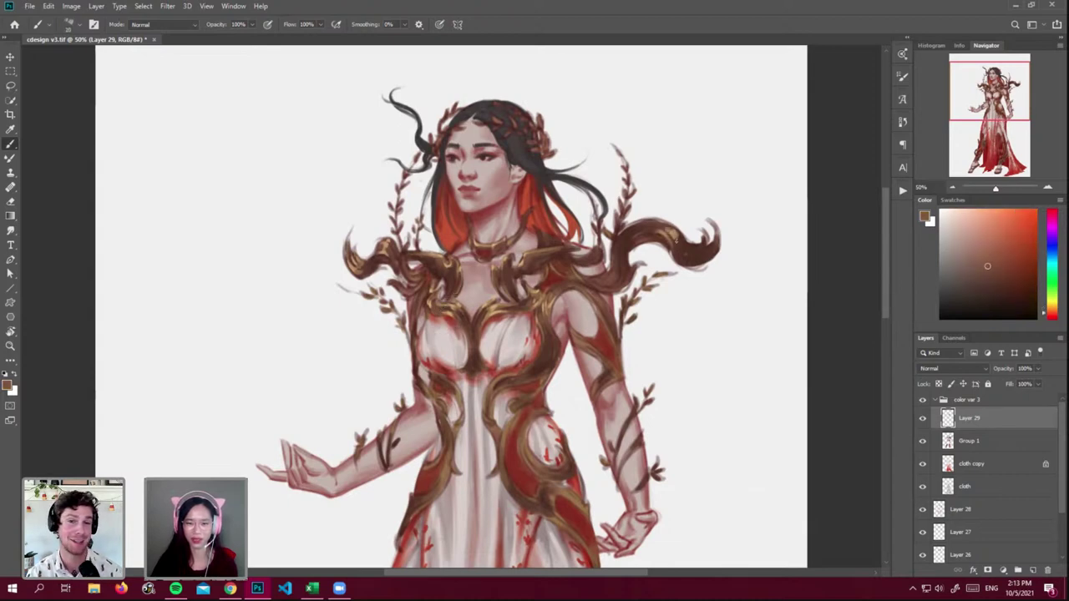
{"action": "key", "text": "bracketright"}
{"action": "key", "text": "bracketright"}
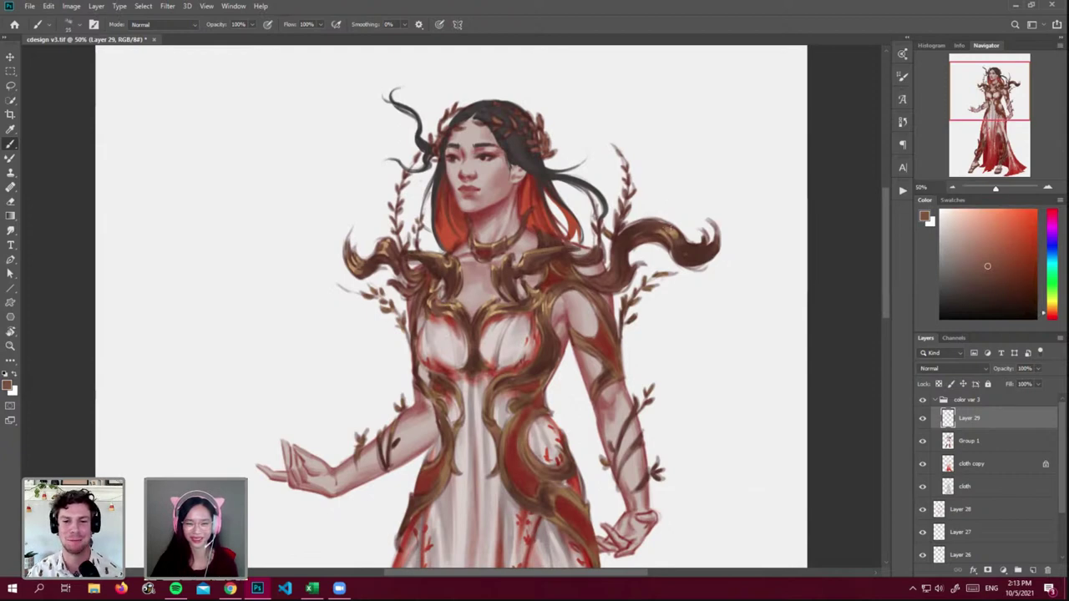
{"action": "left_click", "coordinate": [672, 231], "text": "alt"}
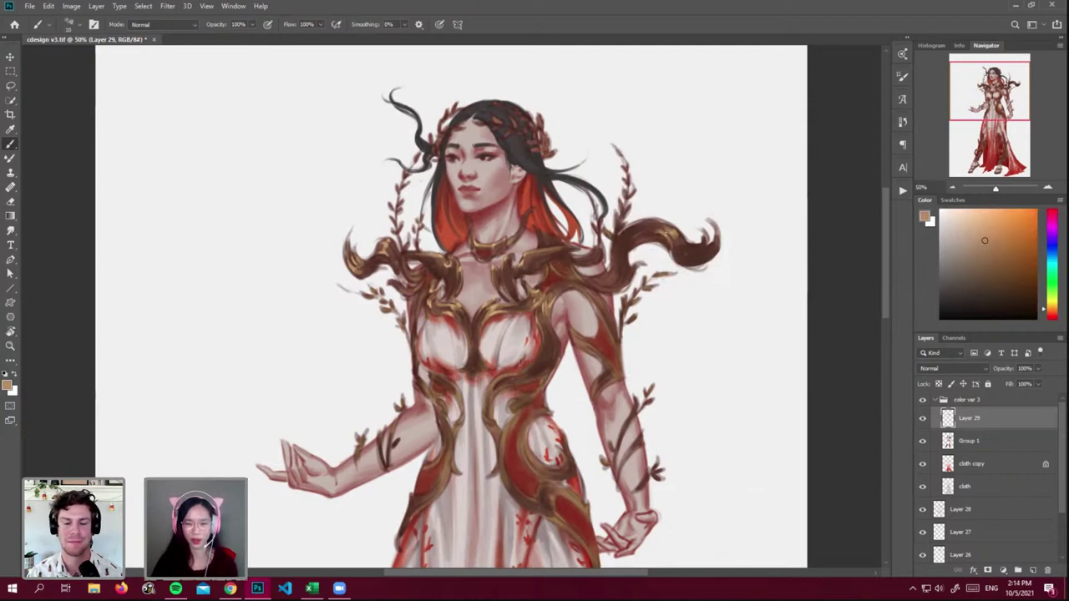
- Refine the base of the left shoulder horn where it meets the shoulder armour, using sampled tan highlights and dark brown shadows
{"action": "left_click", "coordinate": [643, 275], "text": "alt"}
{"action": "key", "text": "bracketright"}
{"action": "key", "text": "bracketright"}
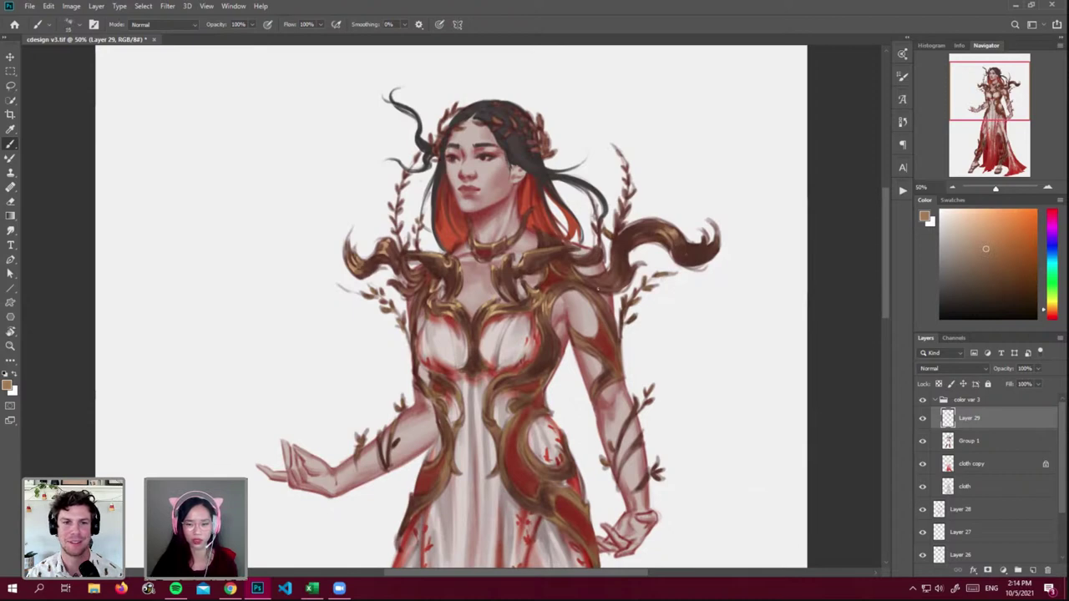
{"action": "left_click", "coordinate": [625, 292], "text": "alt"}
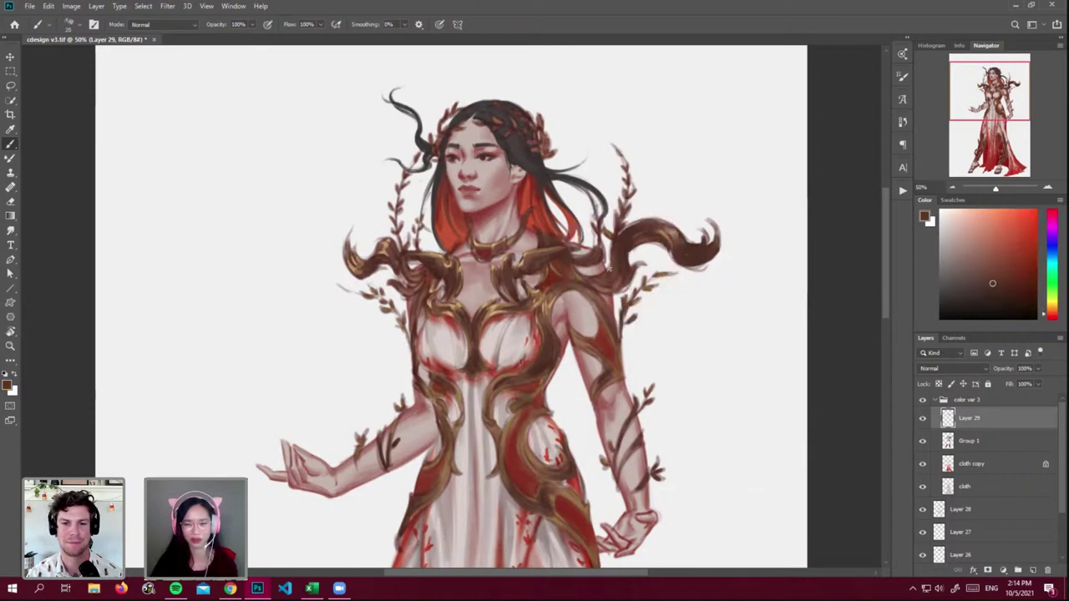
{"action": "left_click", "coordinate": [614, 280], "text": "alt"}
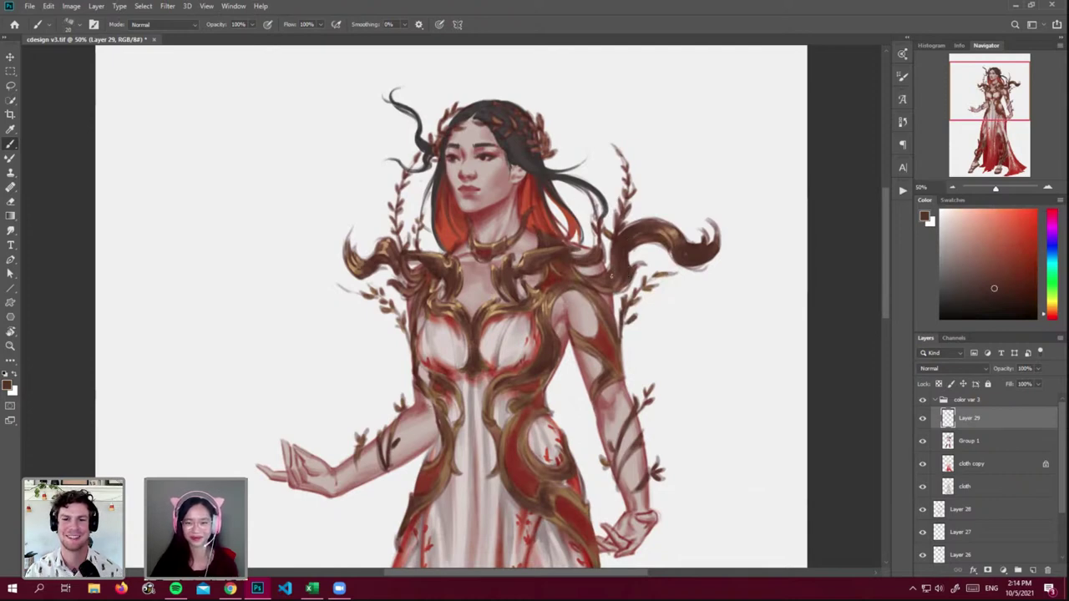
{"action": "left_click", "coordinate": [600, 286], "text": "alt"}
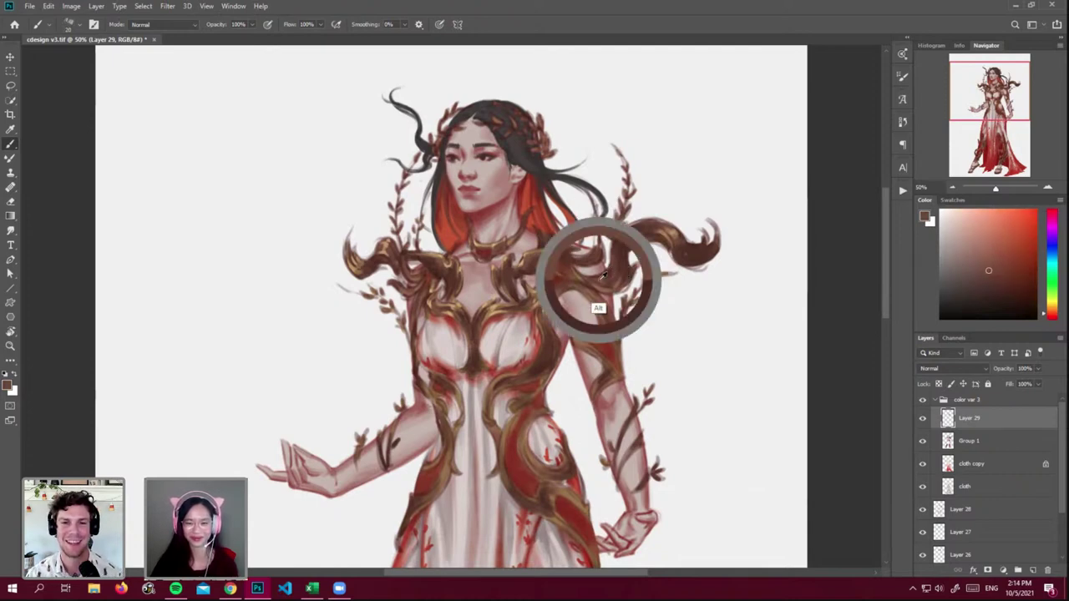
{"action": "left_click", "coordinate": [610, 278], "text": "alt"}
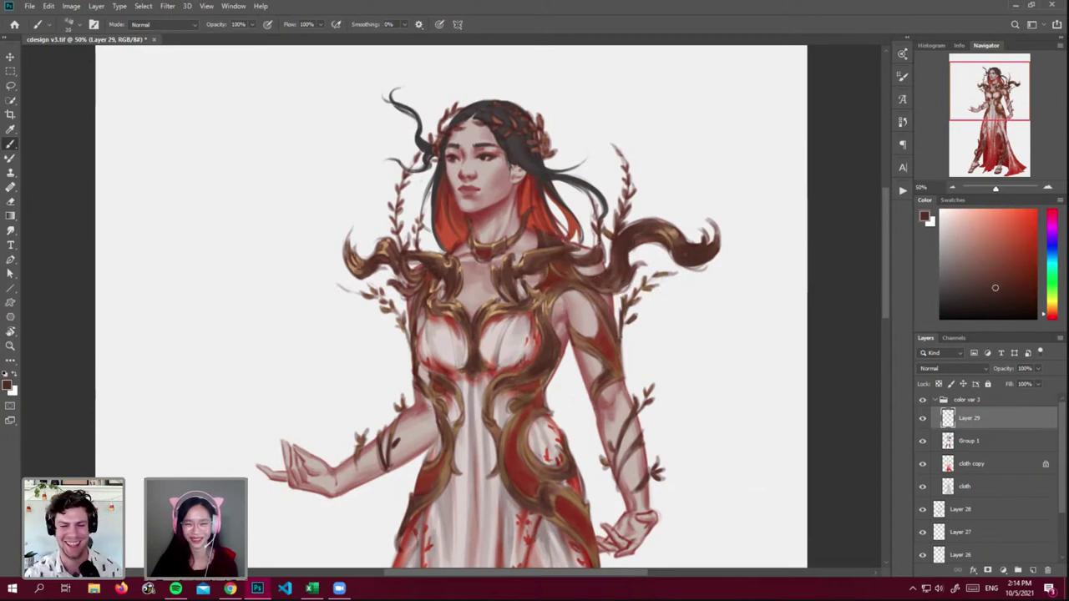
{"action": "mouse_move", "coordinate": [598, 248]}
{"action": "left_mouse_down"}
{"action": "mouse_move", "coordinate": [597, 235]}
{"action": "mouse_move", "coordinate": [598, 247]}
{"action": "left_mouse_up"}
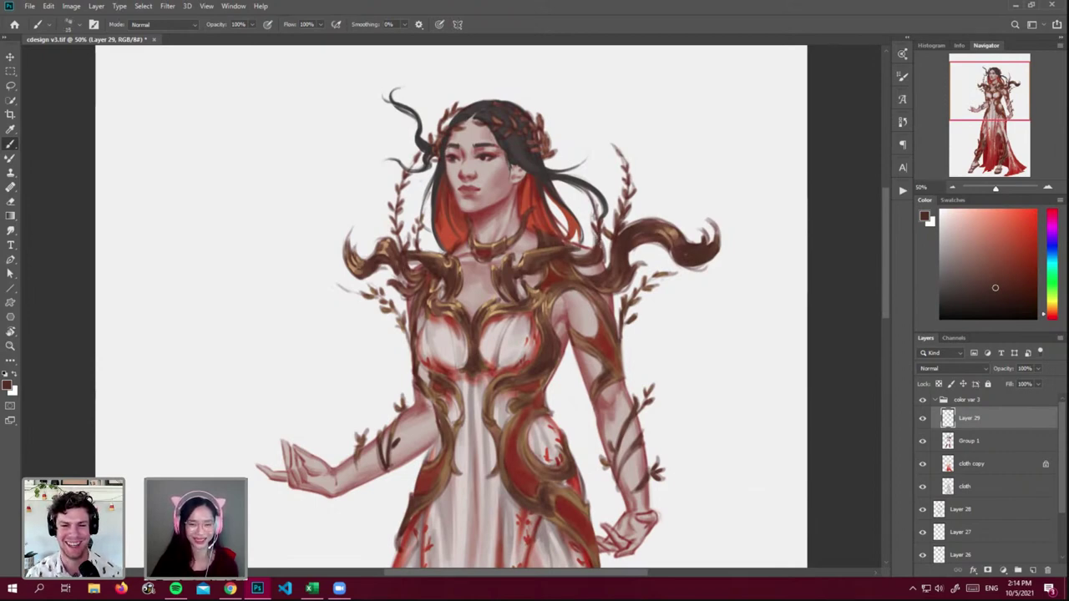
- Shape the armour bands along the figure's left side from shoulder to waist with sampled tan and dark brown
{"action": "left_click", "coordinate": [553, 276], "text": "alt"}
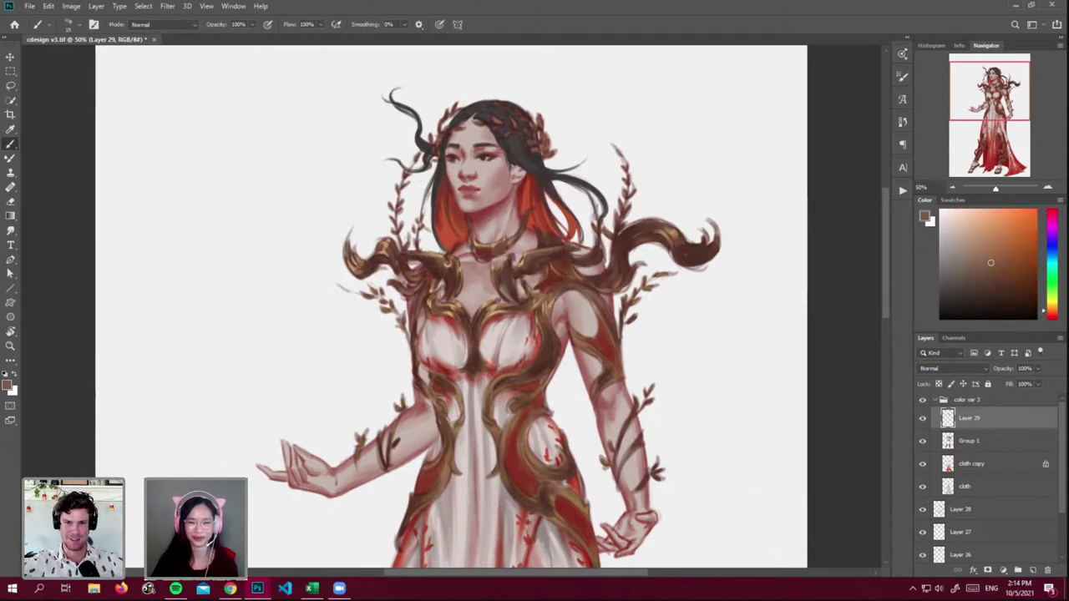
{"action": "left_click", "coordinate": [551, 332], "text": "alt"}
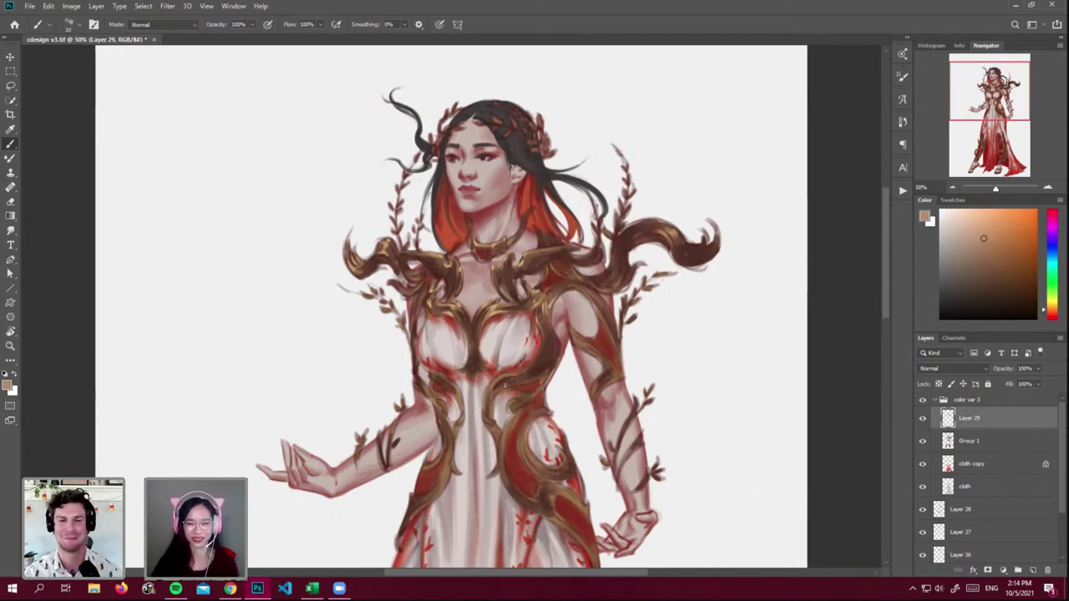
{"action": "left_click", "coordinate": [547, 387], "text": "alt"}
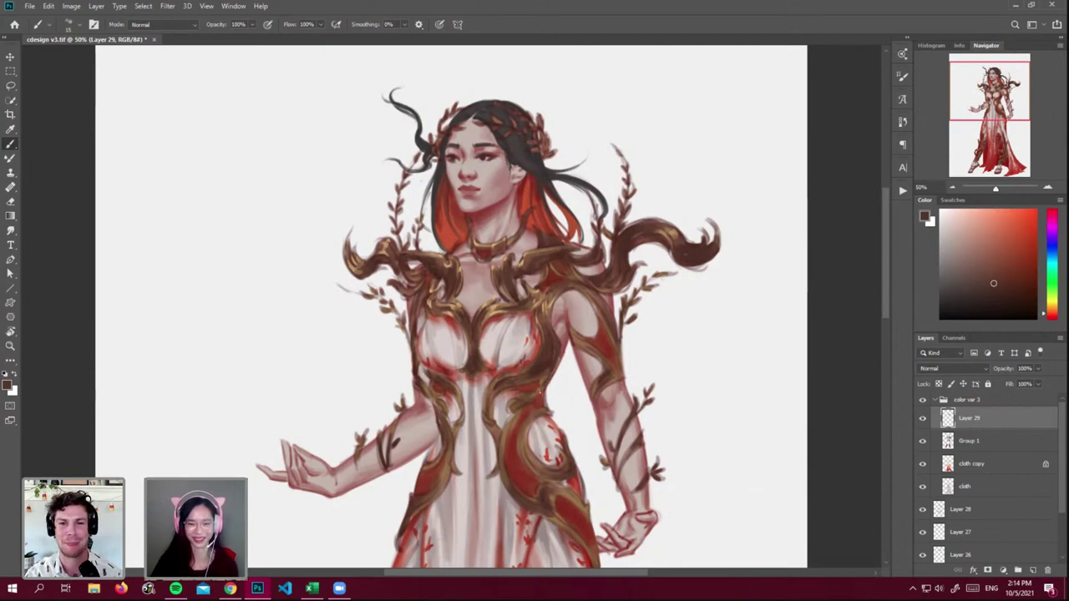
- Deepen the red panel inside the figure's left hip armour with a darker red, working from sampled reds
{"action": "left_click", "coordinate": [525, 442], "text": "alt"}
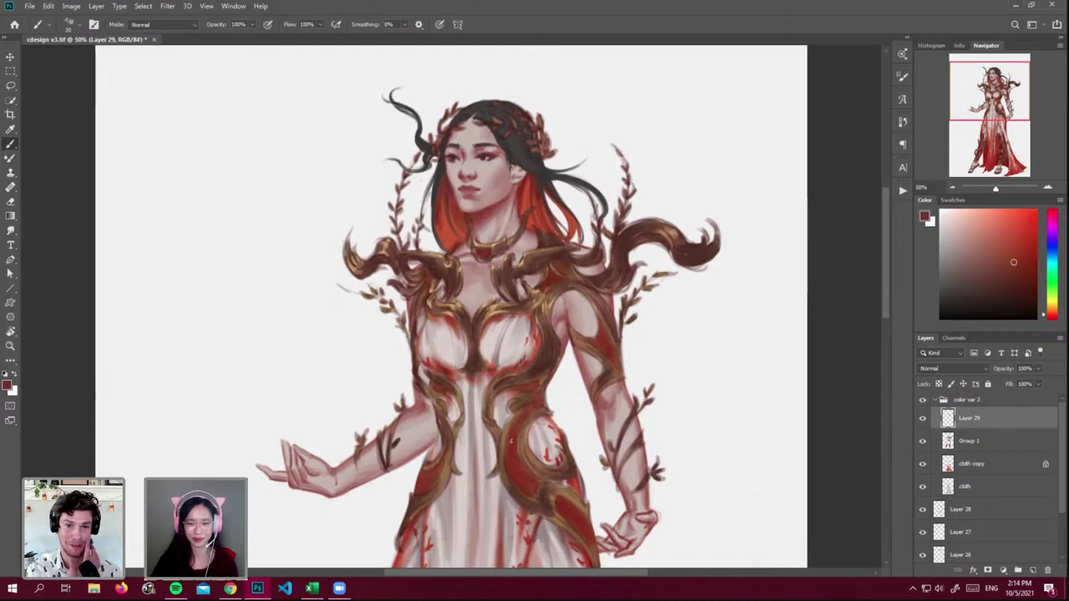
{"action": "left_click", "coordinate": [511, 481], "text": "alt"}
{"action": "left_click", "coordinate": [1024, 286]}
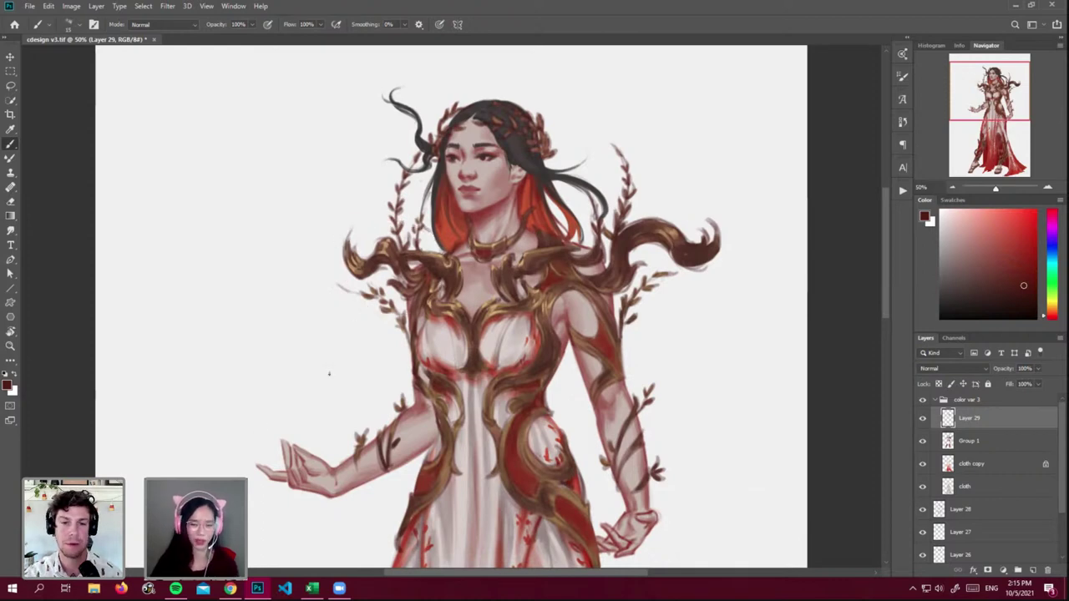
{"action": "left_click", "coordinate": [631, 231], "text": "alt"}
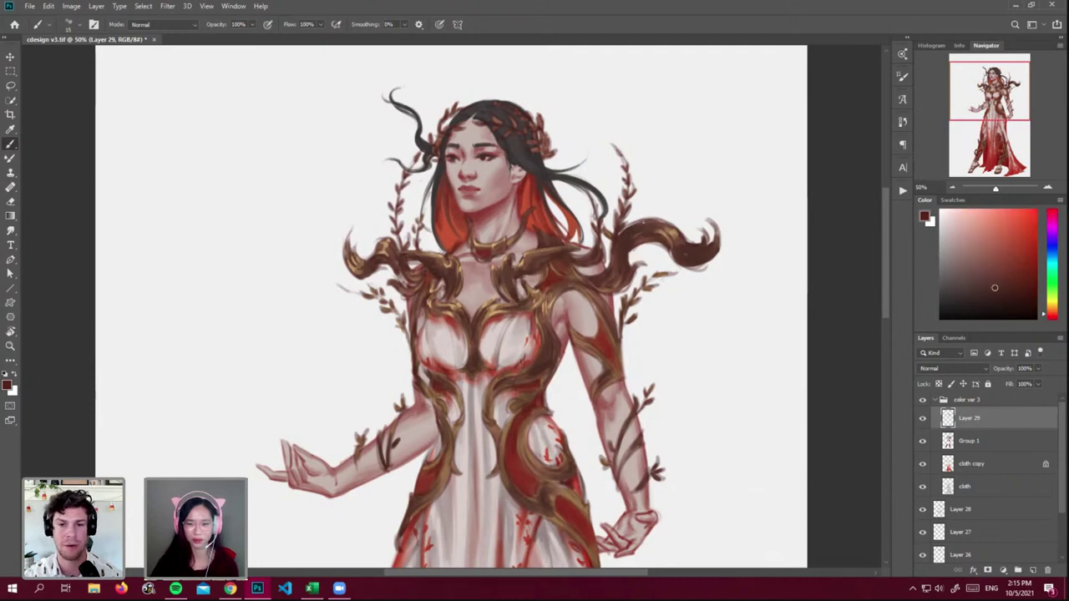
- Paint a column of sampled metal swatches, from dark brown through mid-brown to gold, on the blank background beside the figure's head
{"action": "left_click", "coordinate": [952, 190]}
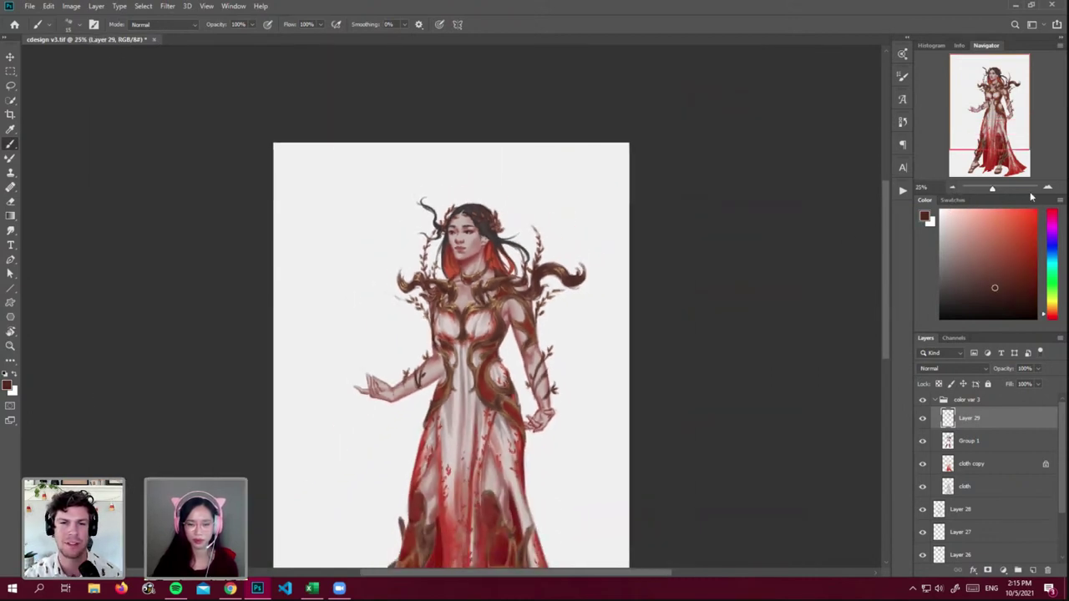
{"action": "left_click", "coordinate": [1048, 189]}
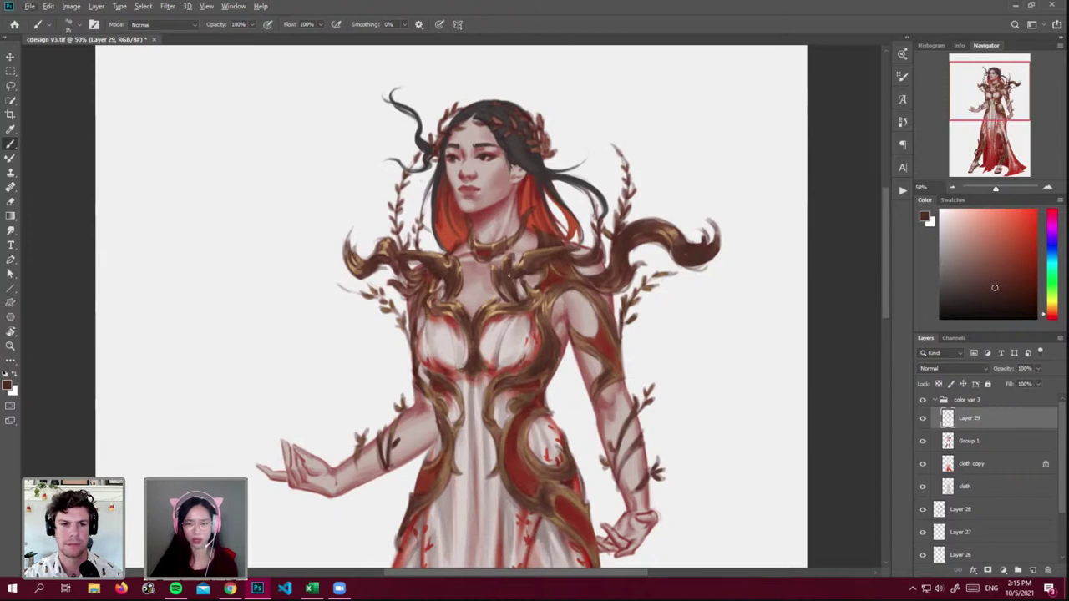
{"action": "left_click", "coordinate": [513, 288], "text": "alt"}
{"action": "left_click_drag", "start_coordinate": [304, 193], "coordinate": [311, 190]}
{"action": "left_click", "coordinate": [531, 284], "text": "alt"}
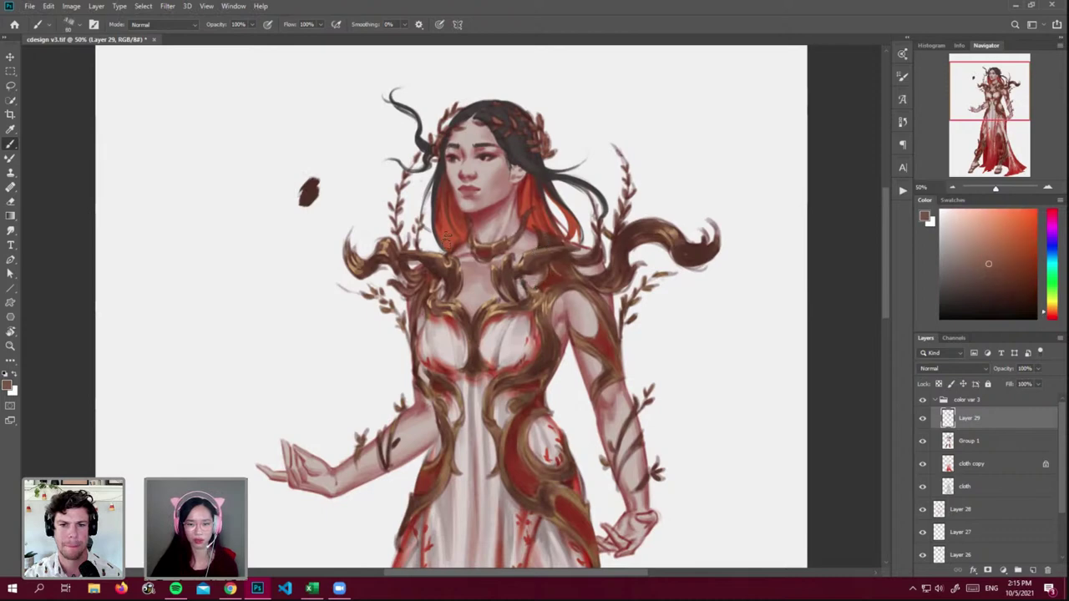
{"action": "left_click", "coordinate": [382, 268], "text": "alt"}
{"action": "left_click_drag", "start_coordinate": [307, 199], "coordinate": [308, 255]}
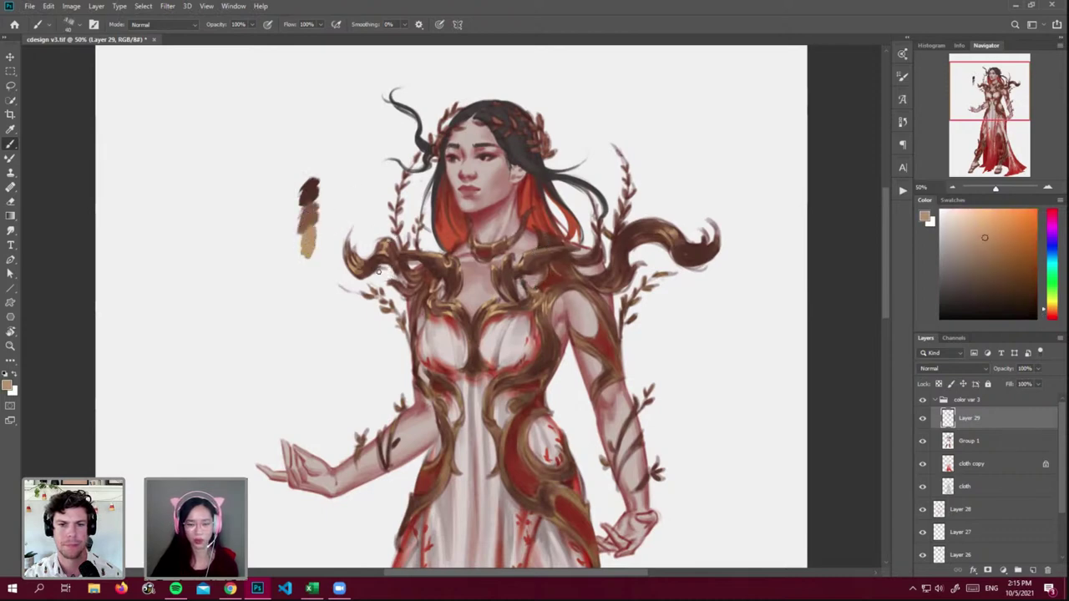
- Add sampled pale and grey dress-cloth swatches and a red swatch beside the metal colour swatches
{"action": "left_click", "coordinate": [478, 455], "text": "alt"}
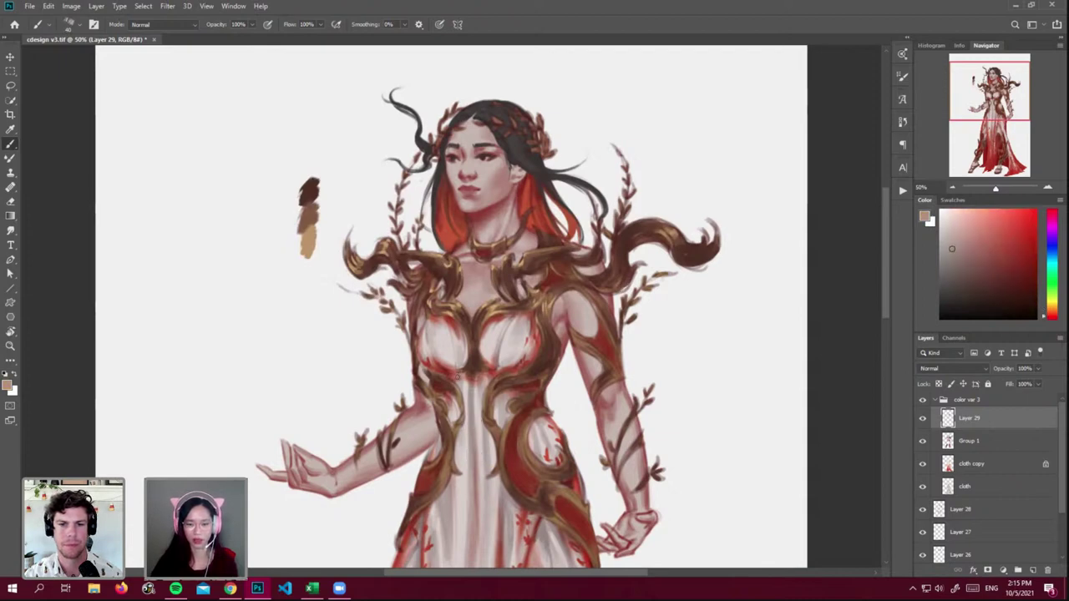
{"action": "left_click", "coordinate": [465, 417], "text": "alt"}
{"action": "left_click_drag", "start_coordinate": [266, 238], "coordinate": [243, 207]}
{"action": "left_click", "coordinate": [461, 200], "text": "alt"}
{"action": "left_click", "coordinate": [489, 239], "text": "alt"}
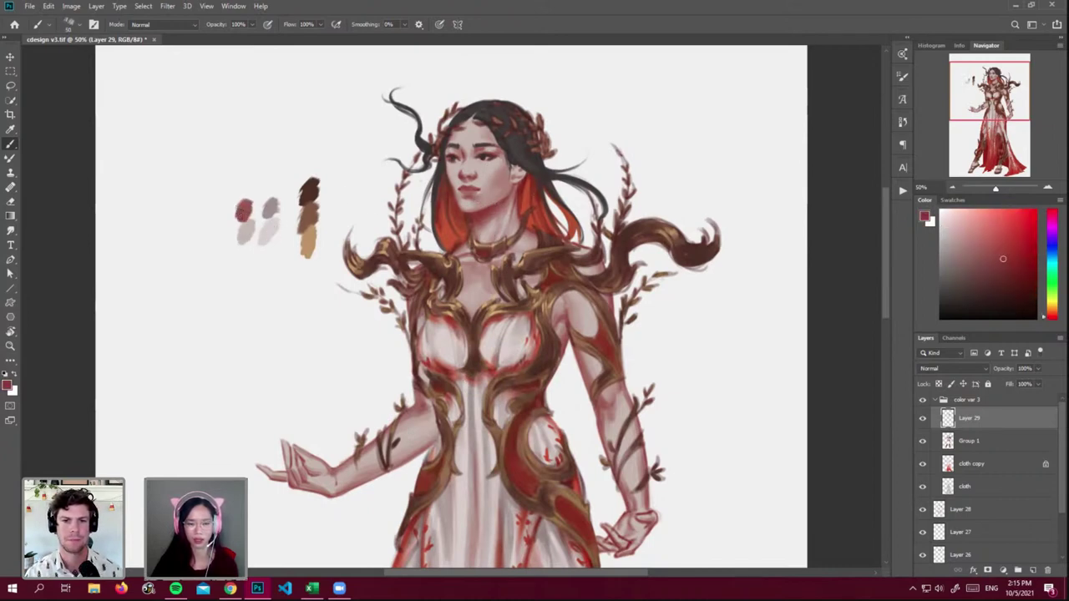
- Paint near-black accent shadows into the large left shoulder horn and the darkest recesses of the metal armour
{"action": "left_click", "coordinate": [311, 217], "text": "alt"}
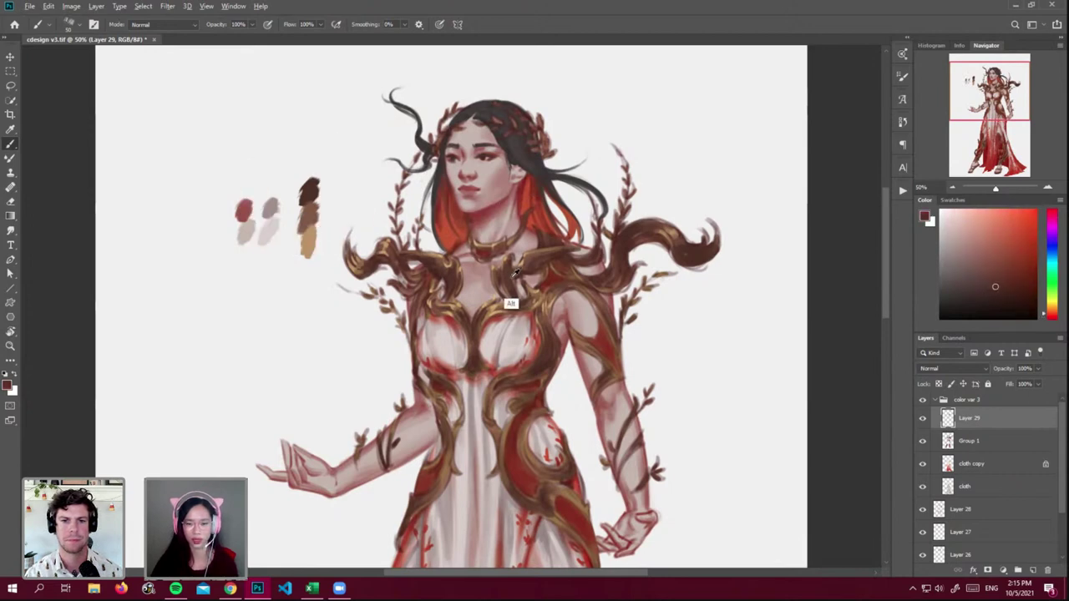
{"action": "left_click", "coordinate": [991, 304]}
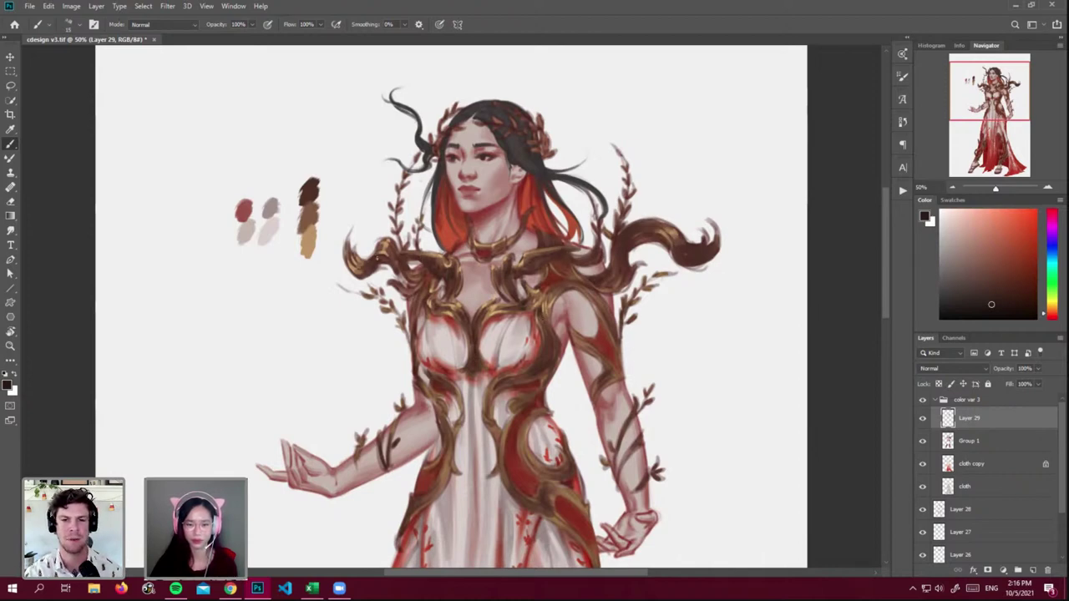
{"action": "left_click_drag", "start_coordinate": [643, 236], "coordinate": [660, 239]}
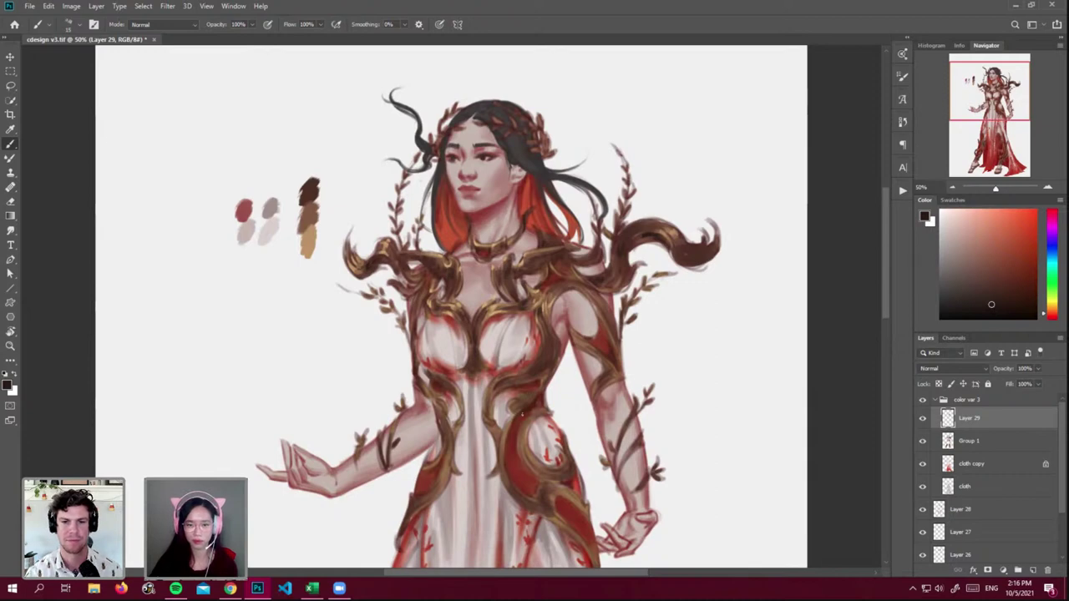
- Delete the colour swatches beside the figure's head from Layer 29
{"action": "left_click", "coordinate": [11, 71]}
{"action": "mouse_move", "coordinate": [179, 118]}
{"action": "left_mouse_down"}
{"action": "mouse_move", "coordinate": [305, 327]}
{"action": "mouse_move", "coordinate": [324, 322]}
{"action": "left_mouse_up"}
{"action": "key", "text": "Delete"}
{"action": "key", "text": "ctrl+d"}
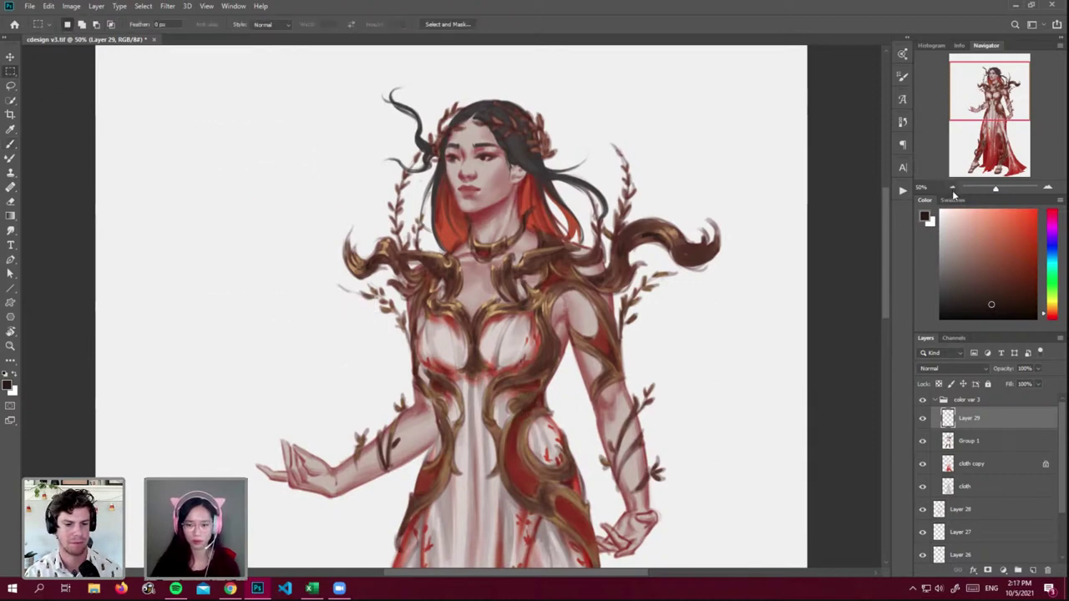
- Collapse the color var 3 group and group it with the loose paint layers and the base group, leaving out the Background
{"action": "left_click", "coordinate": [952, 188]}
{"action": "left_click", "coordinate": [952, 188]}
{"action": "left_click", "coordinate": [993, 400]}
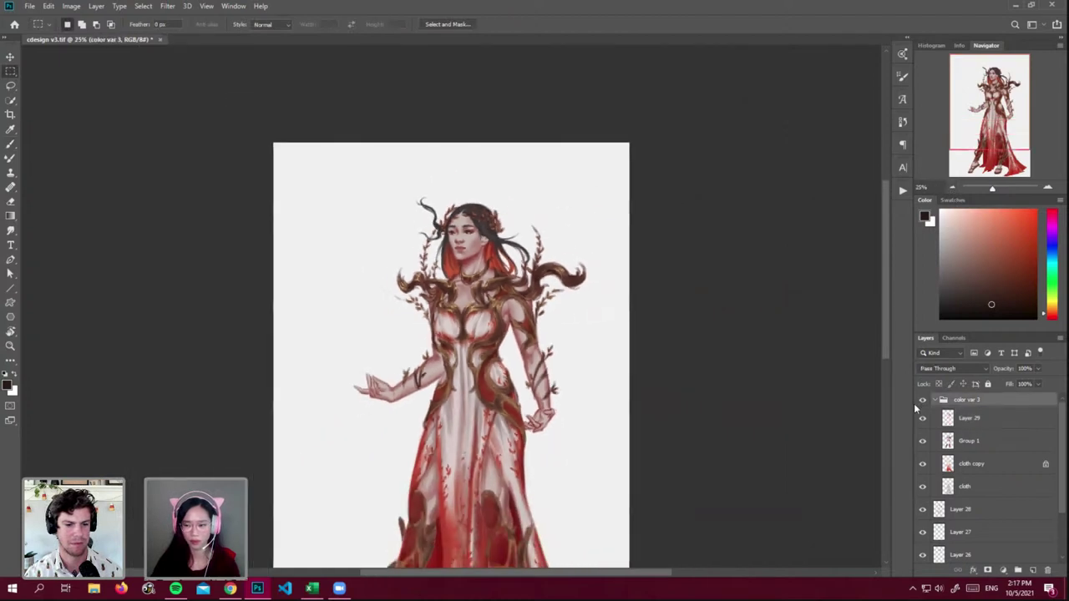
{"action": "left_click", "coordinate": [933, 400]}
{"action": "left_click", "coordinate": [993, 506], "text": "shift"}
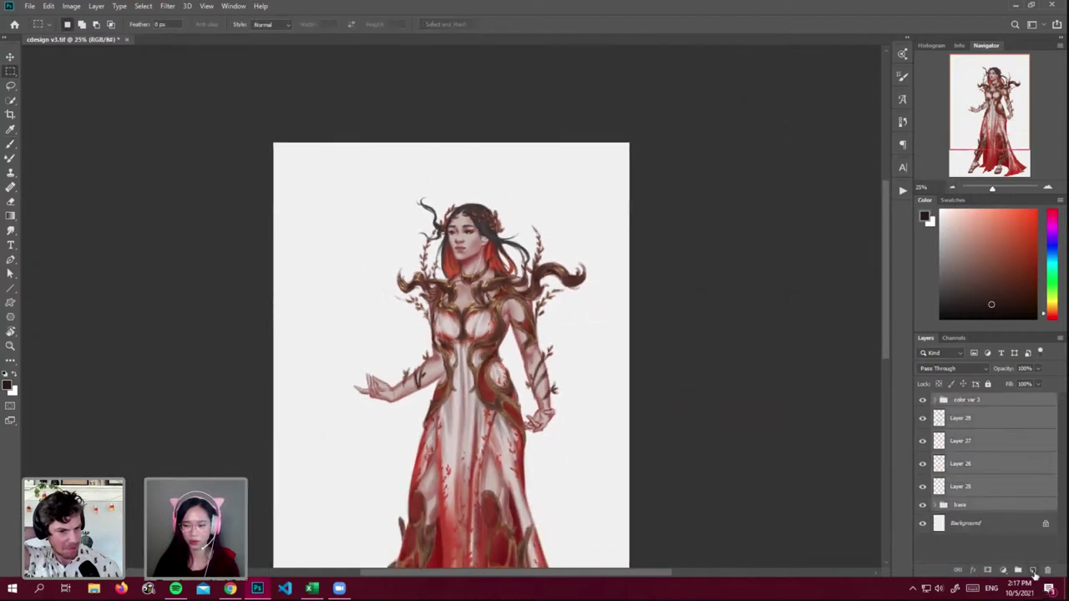
{"action": "left_click", "coordinate": [1017, 569]}
- Add a layer clipped to the character group, fill it with greyish mauve and set it to Multiply
{"action": "left_click", "coordinate": [1032, 570]}
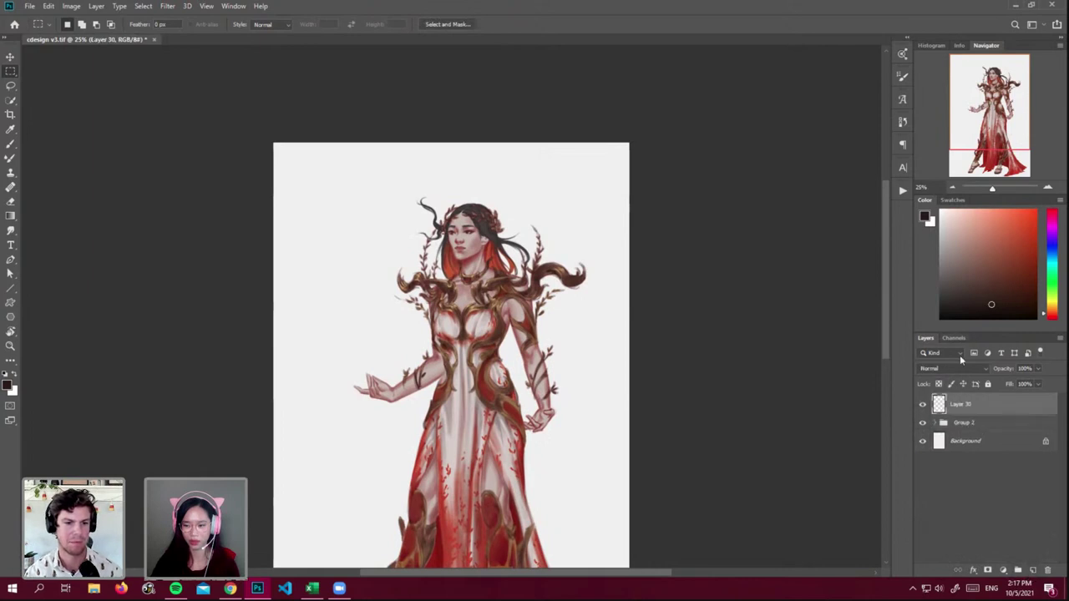
{"action": "right_click", "coordinate": [1000, 401]}
{"action": "left_click", "coordinate": [911, 321]}
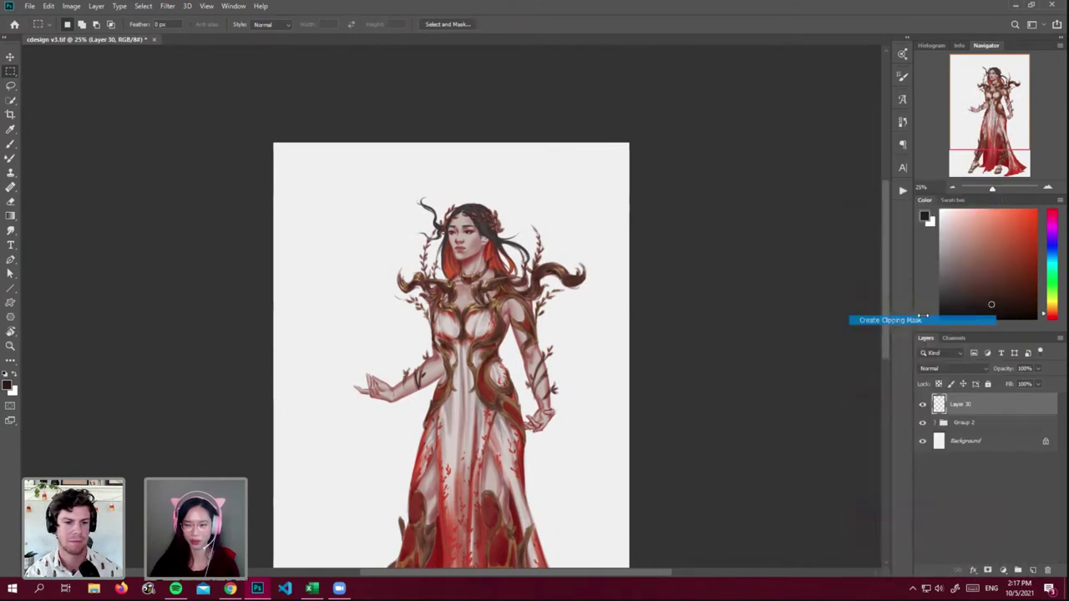
{"action": "left_click", "coordinate": [953, 261]}
{"action": "key", "text": "shift+F5"}
{"action": "key", "text": "Return"}
{"action": "left_click", "coordinate": [962, 369]}
{"action": "left_click", "coordinate": [929, 341]}
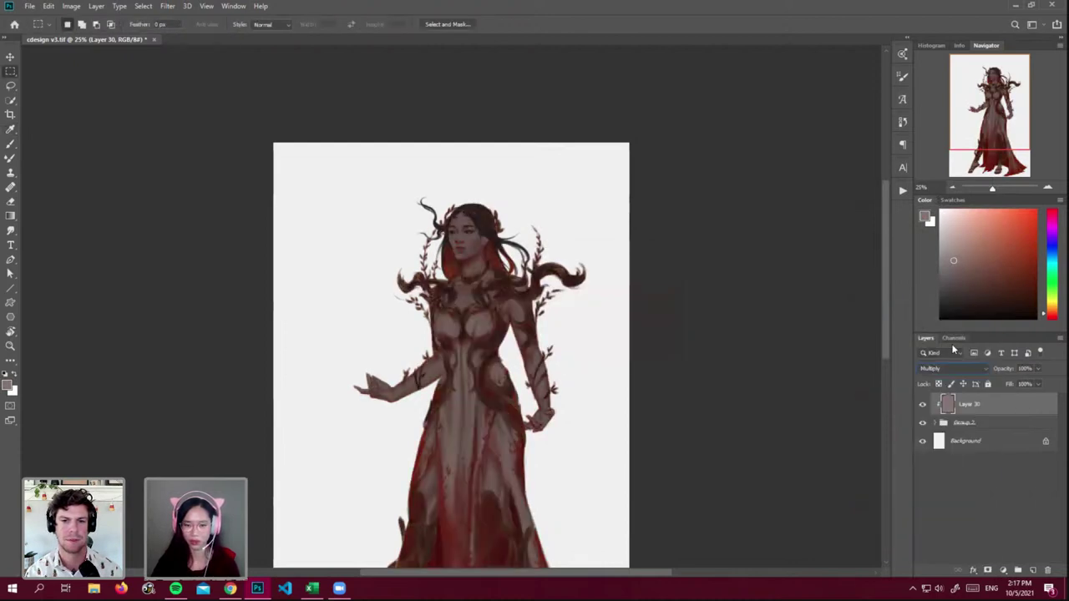
- Try several fill tones on the Multiply shadow layer and settle on a lighter pinkish mauve
{"action": "left_click", "coordinate": [971, 512]}
{"action": "left_click", "coordinate": [984, 412]}
{"action": "key", "text": "shift+F5"}
{"action": "key", "text": "Return"}
{"action": "left_click", "coordinate": [1052, 318]}
{"action": "key", "text": "shift+F5"}
{"action": "key", "text": "Return"}
{"action": "left_click", "coordinate": [1052, 216]}
{"action": "left_click", "coordinate": [954, 239]}
{"action": "key", "text": "shift+F5"}
{"action": "key", "text": "Return"}
{"action": "left_click", "coordinate": [949, 247]}
{"action": "key", "text": "shift+F5"}
{"action": "key", "text": "Return"}
- Add a Color Dodge layer above the shadow layer, fill it with black and clip it to the character group
{"action": "left_click", "coordinate": [1035, 571]}
{"action": "left_click", "coordinate": [952, 368]}
{"action": "left_click", "coordinate": [947, 406]}
{"action": "key", "text": "d"}
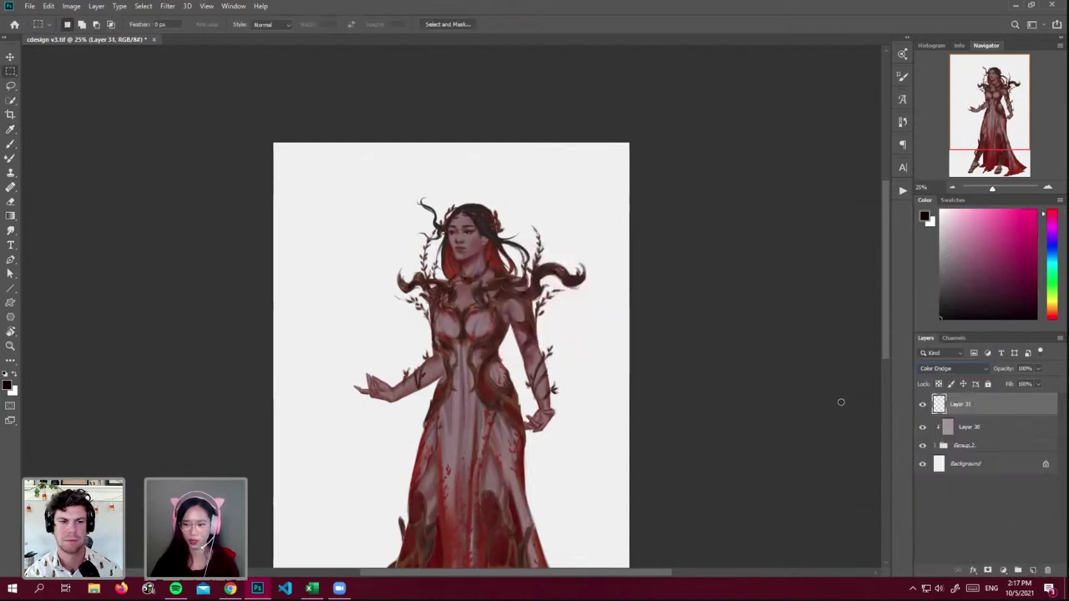
{"action": "key", "text": "shift+F5"}
{"action": "left_click", "coordinate": [645, 277]}
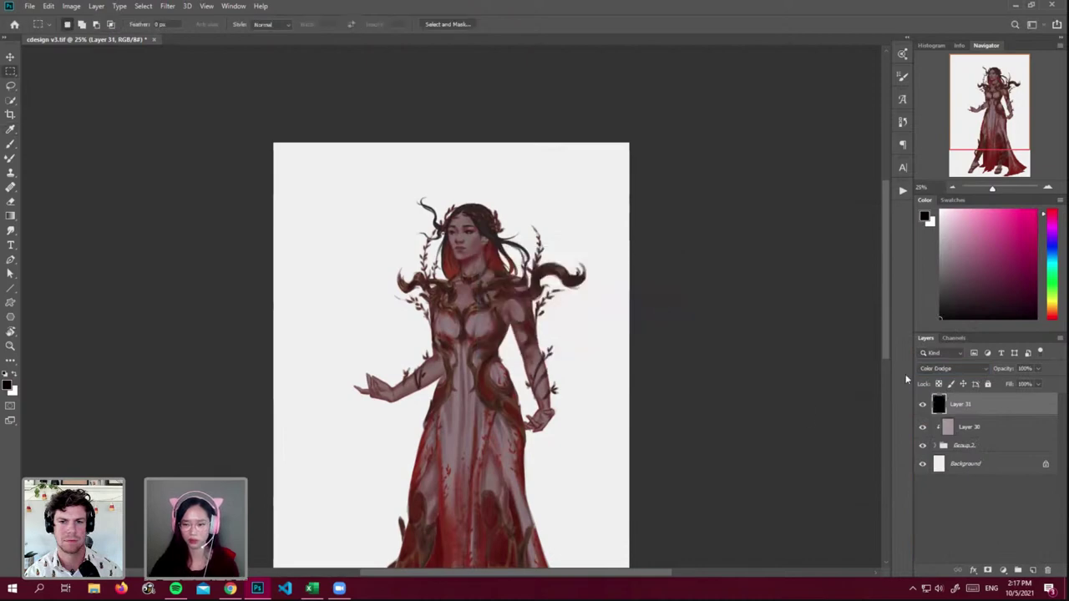
{"action": "right_click", "coordinate": [1010, 400]}
{"action": "left_click", "coordinate": [922, 320]}
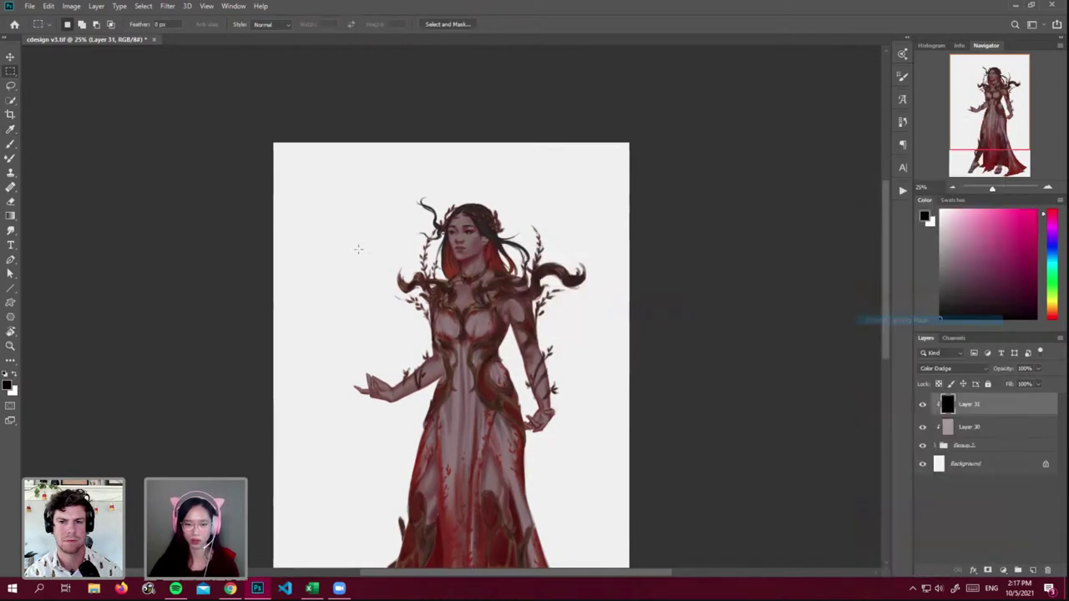
- Paint muted orange-brown light over the front of the face and hair on the Color Dodge layer with an enlarged brush
{"action": "left_click", "coordinate": [11, 144]}
{"action": "left_click", "coordinate": [79, 25]}
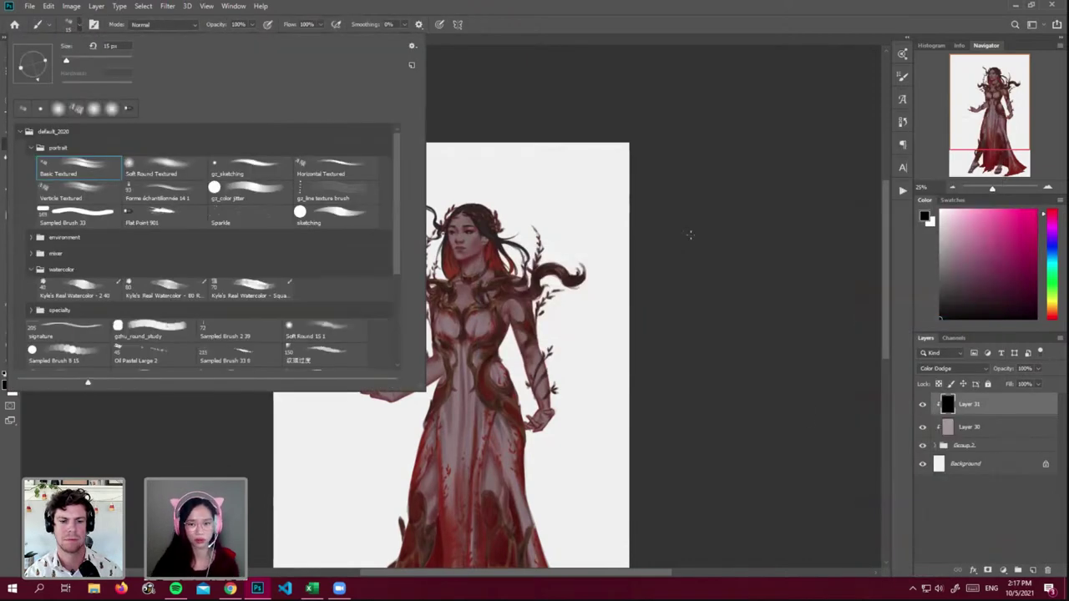
{"action": "left_click", "coordinate": [690, 235]}
{"action": "left_click_drag", "start_coordinate": [1051, 314], "coordinate": [1051, 310]}
{"action": "left_click", "coordinate": [983, 253]}
{"action": "key", "text": "bracketright"}
{"action": "key", "text": "bracketright"}
{"action": "key", "text": "bracketright"}
{"action": "key", "text": "bracketright"}
{"action": "key", "text": "bracketright"}
{"action": "key", "text": "bracketright"}
{"action": "key", "text": "bracketright"}
{"action": "key", "text": "bracketright"}
{"action": "key", "text": "bracketright"}
{"action": "key", "text": "bracketright"}
{"action": "key", "text": "bracketright"}
{"action": "key", "text": "bracketright"}
{"action": "left_click_drag", "start_coordinate": [448, 215], "coordinate": [448, 258]}
{"action": "key", "text": "ctrl+z"}
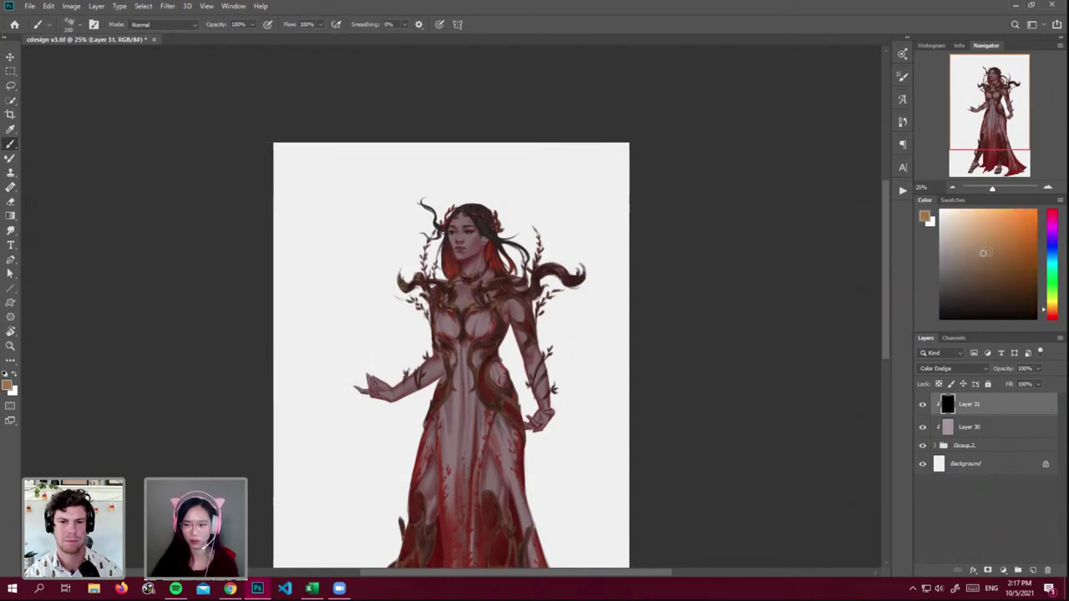
{"action": "key", "text": "bracketleft"}
{"action": "key", "text": "bracketleft"}
{"action": "left_click_drag", "start_coordinate": [453, 209], "coordinate": [454, 218]}
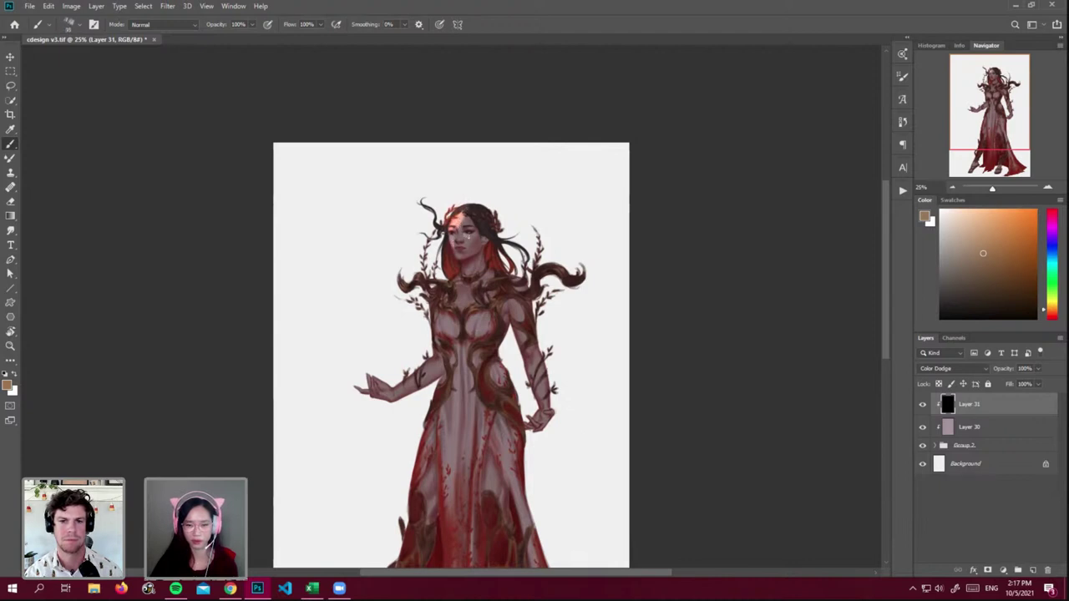
{"action": "left_click_drag", "start_coordinate": [465, 218], "coordinate": [454, 242]}
{"action": "key", "text": "["}
{"action": "key", "text": "["}
{"action": "key", "text": "]"}
{"action": "key", "text": "]"}
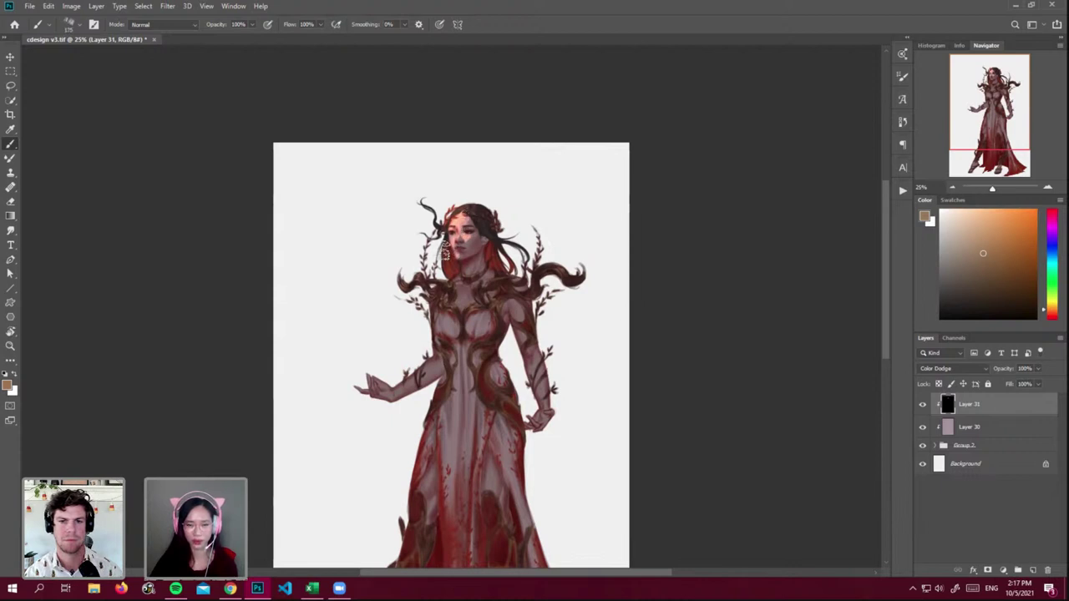
- Paint glowing light across the neck, upper chest and the figure's right shoulder armour with a larger brush
{"action": "key", "text": "]"}
{"action": "key", "text": "]"}
{"action": "key", "text": "]"}
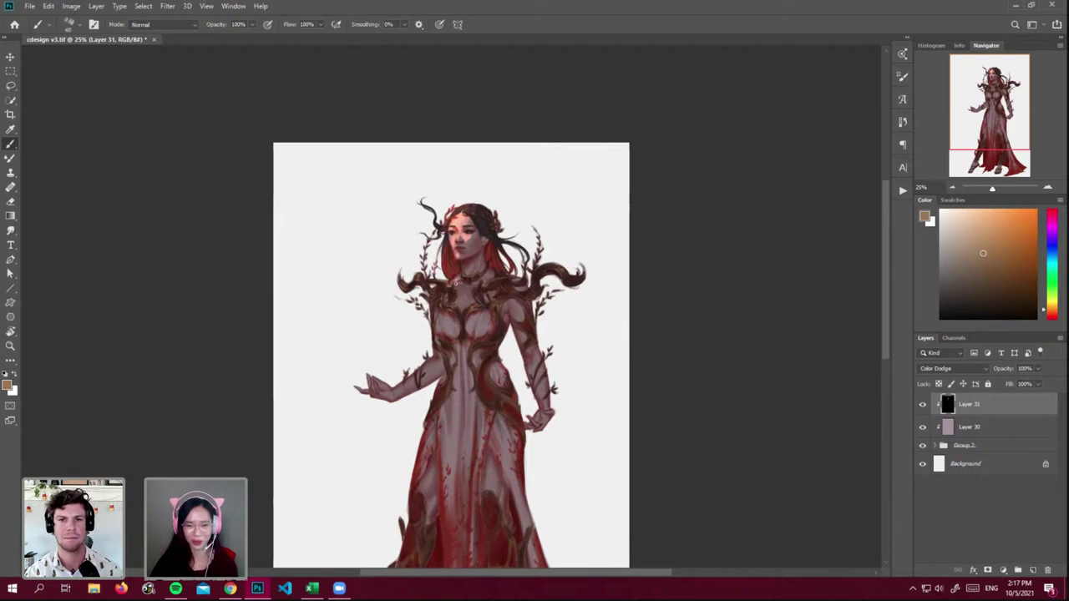
{"action": "key", "text": "]"}
{"action": "mouse_move", "coordinate": [455, 280]}
{"action": "left_mouse_down"}
{"action": "mouse_move", "coordinate": [486, 282]}
{"action": "mouse_move", "coordinate": [425, 323]}
{"action": "mouse_move", "coordinate": [461, 302]}
{"action": "mouse_move", "coordinate": [465, 284]}
{"action": "mouse_move", "coordinate": [440, 315]}
{"action": "mouse_move", "coordinate": [467, 298]}
{"action": "mouse_move", "coordinate": [418, 333]}
{"action": "mouse_move", "coordinate": [432, 289]}
{"action": "mouse_move", "coordinate": [404, 290]}
{"action": "left_mouse_up"}
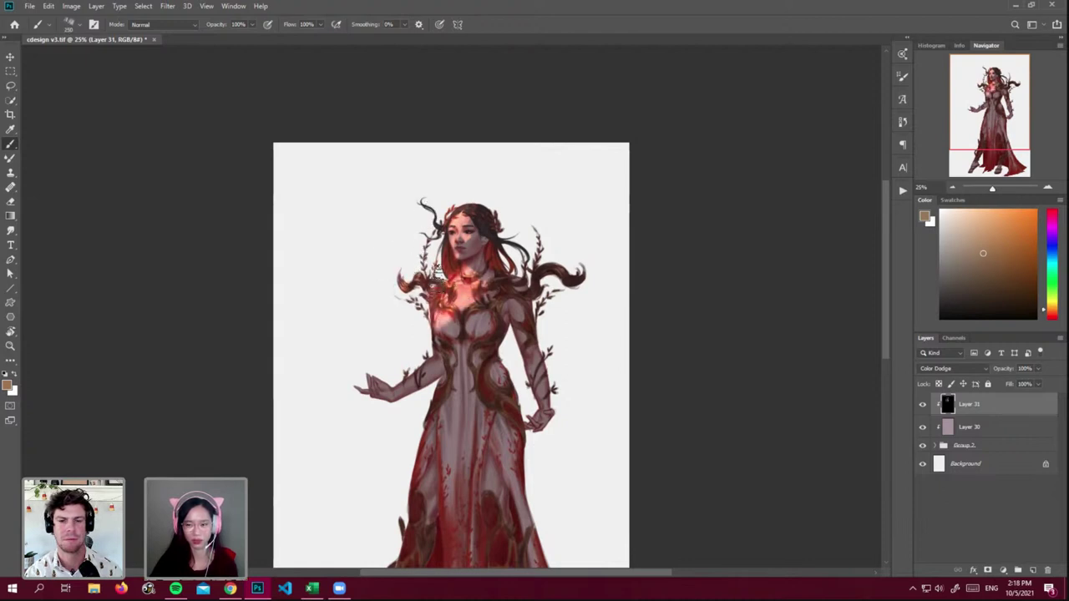
- Slightly adjust the colour of the painted light and extend a less saturated brown light along the outstretched forearm and hand
{"action": "left_click", "coordinate": [71, 6]}
{"action": "left_click", "coordinate": [213, 94]}
{"action": "left_click_drag", "start_coordinate": [180, 231], "coordinate": [175, 231]}
{"action": "left_click", "coordinate": [325, 146]}
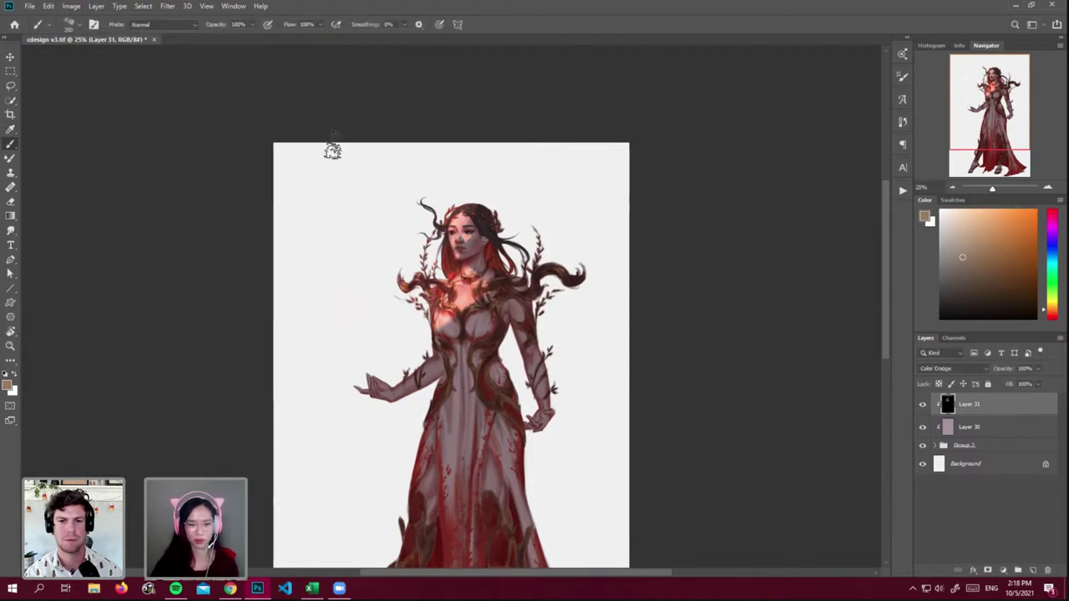
{"action": "mouse_move", "coordinate": [427, 349]}
{"action": "left_mouse_down"}
{"action": "mouse_move", "coordinate": [430, 366]}
{"action": "mouse_move", "coordinate": [394, 385]}
{"action": "mouse_move", "coordinate": [427, 364]}
{"action": "mouse_move", "coordinate": [433, 371]}
{"action": "mouse_move", "coordinate": [341, 378]}
{"action": "left_mouse_up"}
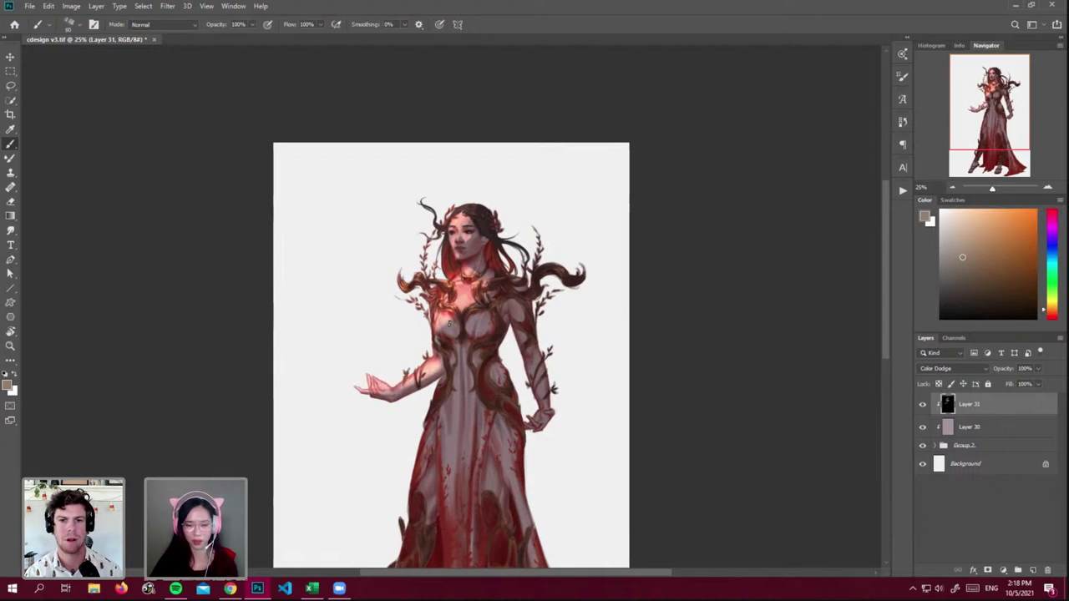
- Paint light over the bodice and down the waist of the dress
{"action": "mouse_move", "coordinate": [457, 317]}
{"action": "left_mouse_down"}
{"action": "mouse_move", "coordinate": [449, 334]}
{"action": "mouse_move", "coordinate": [482, 307]}
{"action": "mouse_move", "coordinate": [473, 317]}
{"action": "mouse_move", "coordinate": [482, 318]}
{"action": "left_mouse_up"}
{"action": "key", "text": "bracketright"}
{"action": "key", "text": "bracketright"}
{"action": "mouse_move", "coordinate": [451, 364]}
{"action": "left_mouse_down"}
{"action": "mouse_move", "coordinate": [442, 407]}
{"action": "mouse_move", "coordinate": [401, 482]}
{"action": "mouse_move", "coordinate": [451, 401]}
{"action": "mouse_move", "coordinate": [443, 417]}
{"action": "mouse_move", "coordinate": [448, 409]}
{"action": "left_mouse_up"}
- Paint broad light down the front of the skirt and the figure's right leg to the sandal with a much larger brush
{"action": "key", "text": "bracketright"}
{"action": "key", "text": "bracketright"}
{"action": "key", "text": "bracketright"}
{"action": "key", "text": "bracketright"}
{"action": "key", "text": "bracketright"}
{"action": "key", "text": "bracketright"}
{"action": "key", "text": "bracketright"}
{"action": "mouse_move", "coordinate": [887, 268]}
{"action": "left_mouse_down"}
{"action": "mouse_move", "coordinate": [883, 308]}
{"action": "mouse_move", "coordinate": [884, 295]}
{"action": "left_mouse_up"}
{"action": "mouse_move", "coordinate": [414, 443]}
{"action": "left_mouse_down"}
{"action": "mouse_move", "coordinate": [407, 481]}
{"action": "mouse_move", "coordinate": [419, 446]}
{"action": "mouse_move", "coordinate": [364, 554]}
{"action": "left_mouse_up"}
{"action": "key", "text": "]"}
{"action": "left_click_drag", "start_coordinate": [477, 309], "coordinate": [447, 422]}
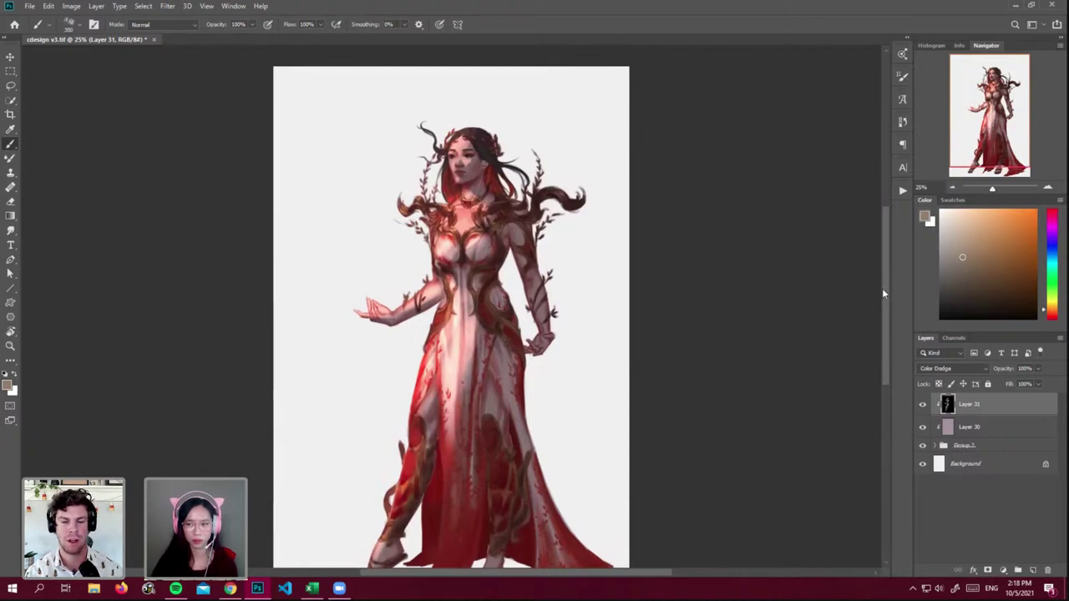
{"action": "left_click_drag", "start_coordinate": [882, 288], "coordinate": [881, 310]}
{"action": "mouse_move", "coordinate": [464, 278]}
{"action": "left_mouse_down"}
{"action": "mouse_move", "coordinate": [450, 467]}
{"action": "mouse_move", "coordinate": [367, 525]}
{"action": "mouse_move", "coordinate": [361, 551]}
{"action": "left_mouse_up"}
- Paint narrower light on the figure's left thigh, knee and shin armour with a smaller brush
{"action": "key", "text": "["}
{"action": "key", "text": "["}
{"action": "key", "text": "["}
{"action": "key", "text": "["}
{"action": "key", "text": "["}
{"action": "key", "text": "["}
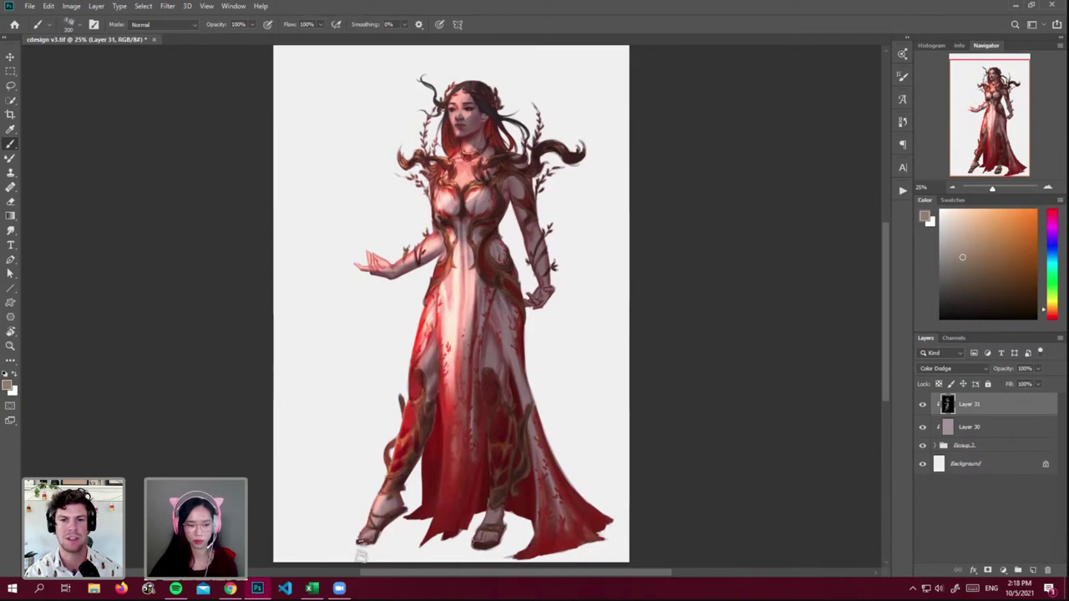
{"action": "mouse_move", "coordinate": [488, 343]}
{"action": "left_mouse_down"}
{"action": "mouse_move", "coordinate": [490, 389]}
{"action": "mouse_move", "coordinate": [491, 338]}
{"action": "mouse_move", "coordinate": [492, 430]}
{"action": "left_mouse_up"}
{"action": "key", "text": "["}
{"action": "mouse_move", "coordinate": [498, 386]}
{"action": "left_mouse_down"}
{"action": "mouse_move", "coordinate": [491, 436]}
{"action": "mouse_move", "coordinate": [491, 379]}
{"action": "mouse_move", "coordinate": [494, 506]}
{"action": "mouse_move", "coordinate": [492, 374]}
{"action": "mouse_move", "coordinate": [497, 438]}
{"action": "left_mouse_up"}
{"action": "left_click_drag", "start_coordinate": [502, 367], "coordinate": [482, 440]}
{"action": "left_click_drag", "start_coordinate": [490, 347], "coordinate": [495, 478]}
- Refine the dodge light around the face, hair and crown, alternating black for shadow with muted pink for light
{"action": "left_click_drag", "start_coordinate": [887, 273], "coordinate": [881, 254]}
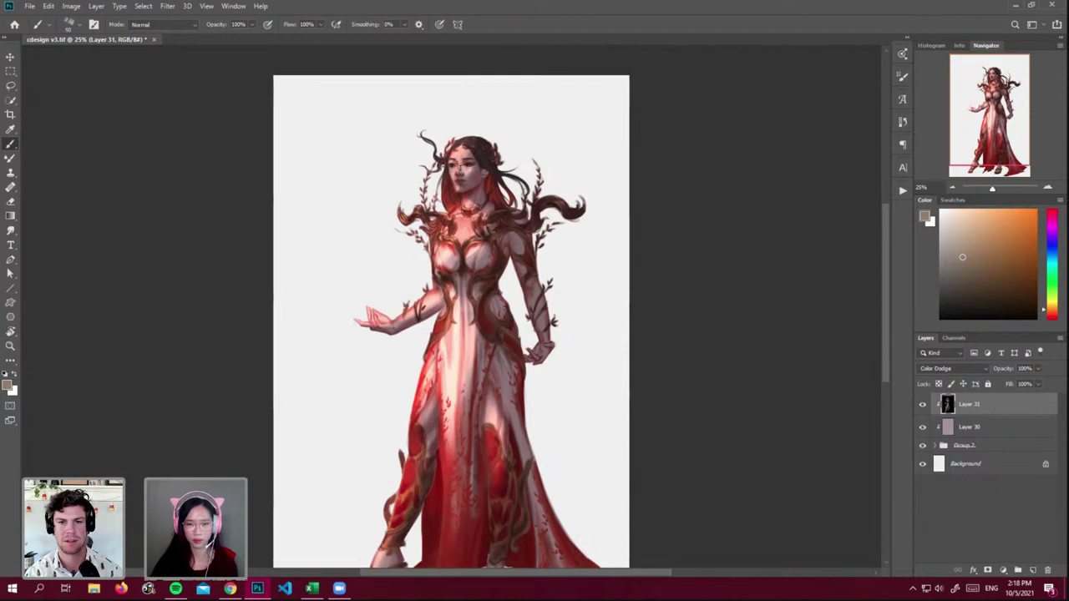
{"action": "left_click", "coordinate": [464, 199], "text": "alt"}
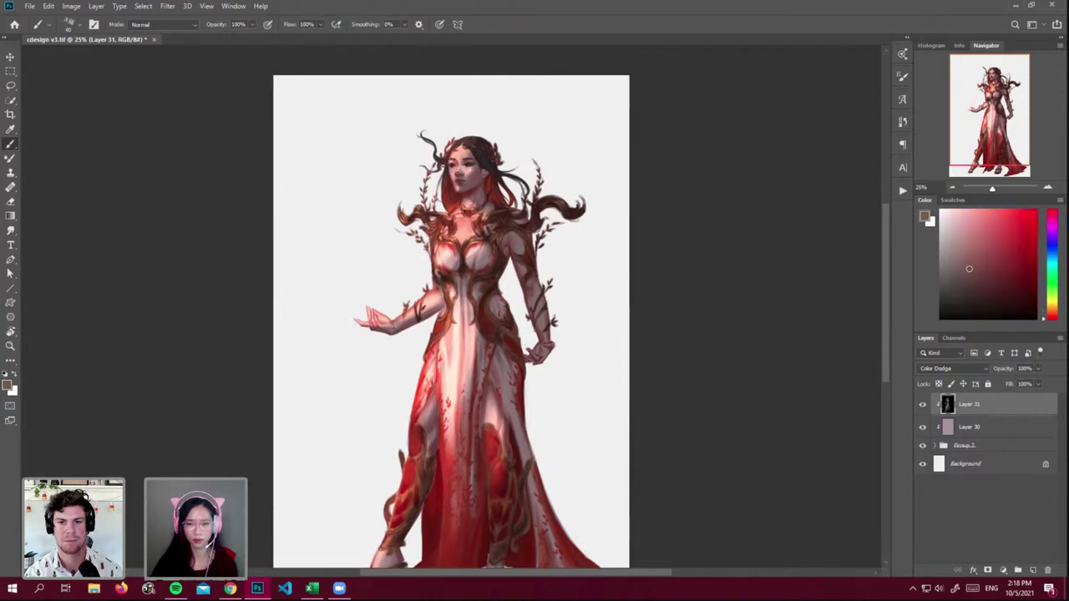
{"action": "key", "text": "d"}
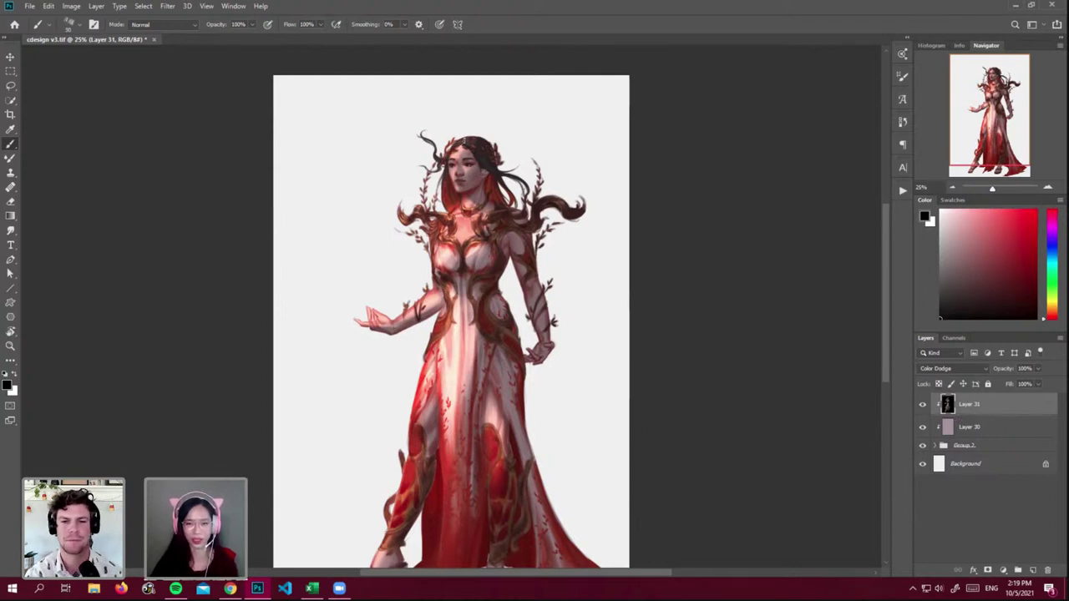
{"action": "left_click", "coordinate": [966, 261]}
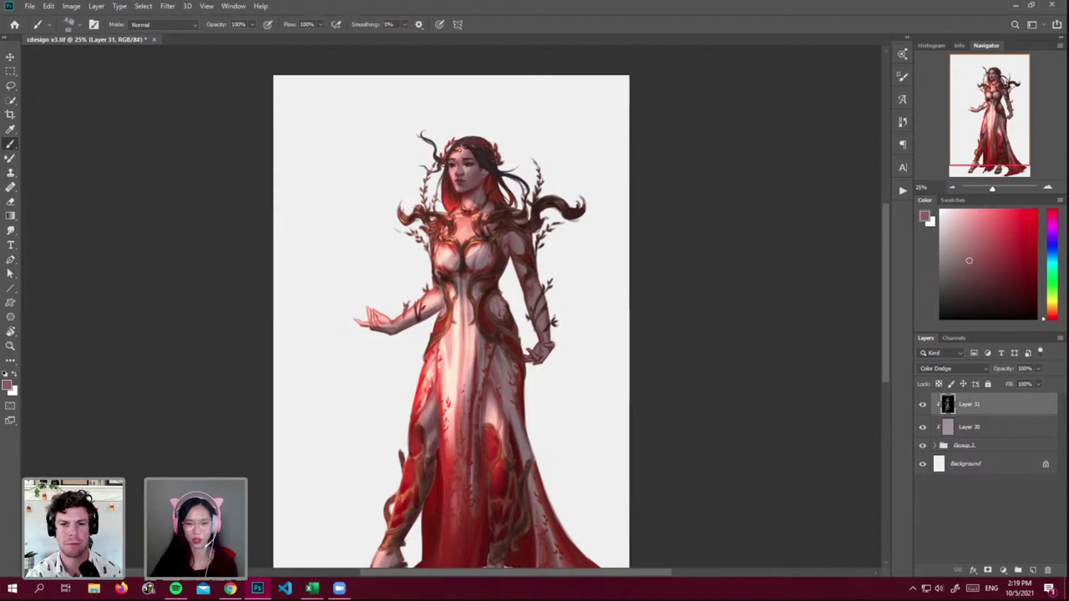
- Switch the light layer to Normal blending, sample its black and carve shadow into the light on the neck and chest
{"action": "left_click", "coordinate": [967, 377]}
{"action": "left_click", "coordinate": [935, 314]}
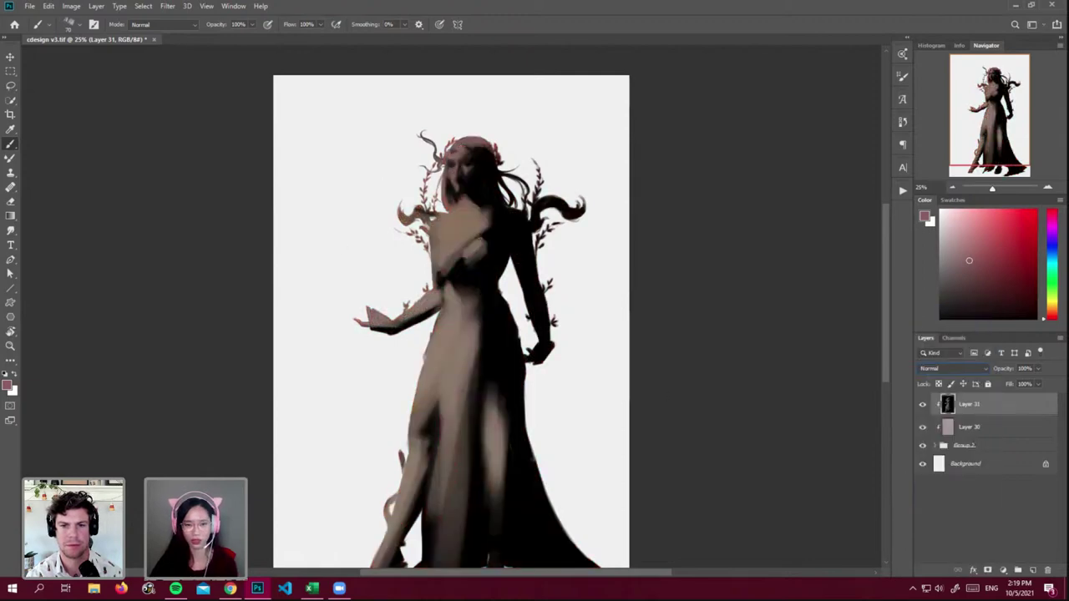
{"action": "left_click", "coordinate": [477, 193], "text": "alt"}
{"action": "mouse_move", "coordinate": [479, 211]}
{"action": "left_mouse_down"}
{"action": "mouse_move", "coordinate": [490, 225]}
{"action": "mouse_move", "coordinate": [478, 247]}
{"action": "left_mouse_up"}
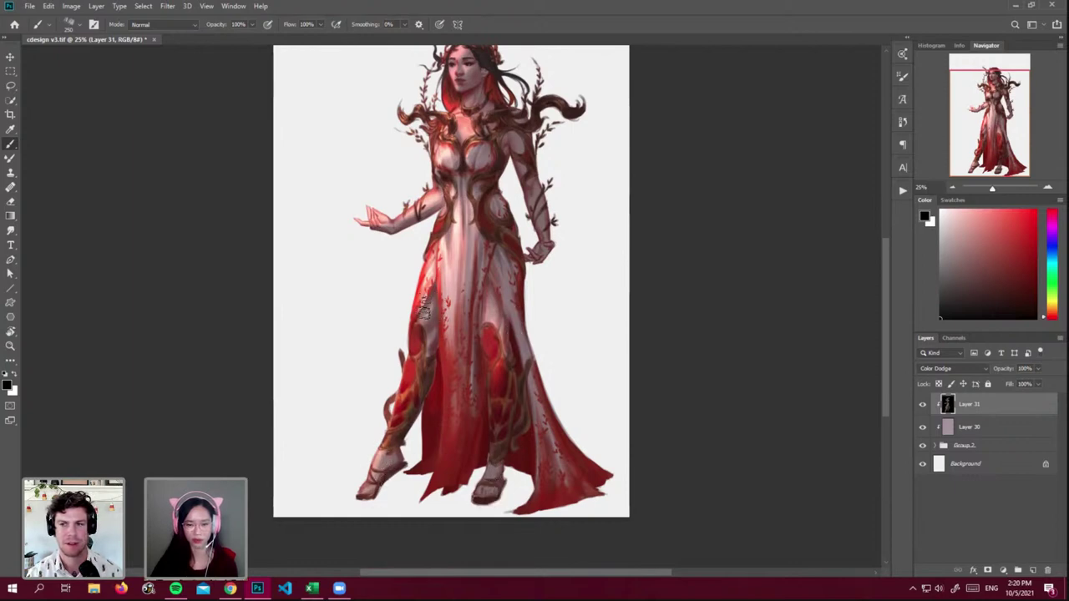
{"action": "scroll", "coordinate": [886, 248], "scroll_direction": "up", "scroll_amount": 3}
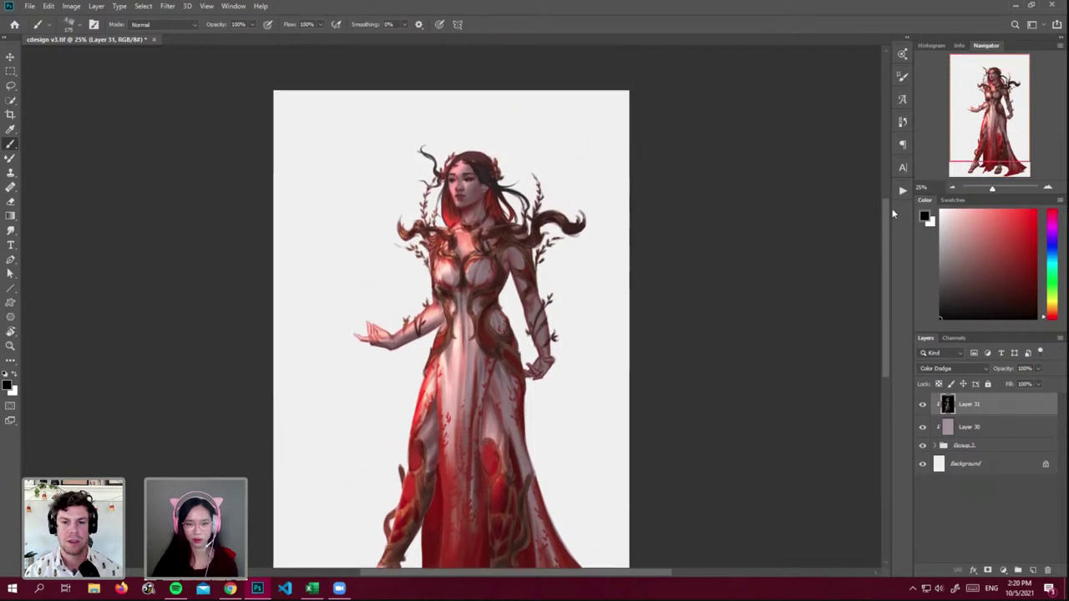
- Add another layer clipped to the character group and set its blending to Linear Dodge (Add)
{"action": "left_click", "coordinate": [1032, 570]}
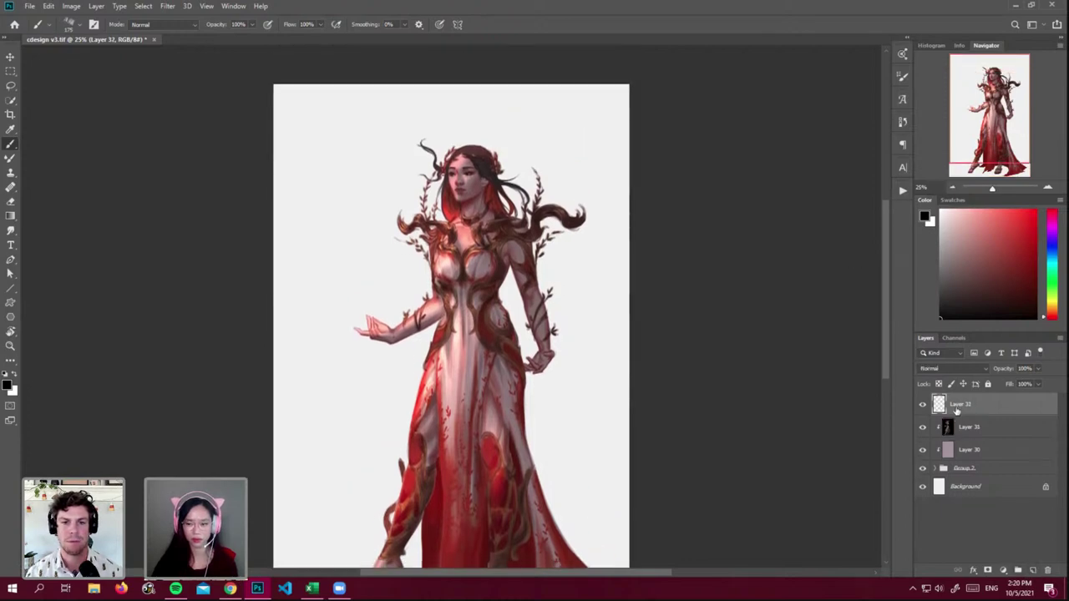
{"action": "right_click", "coordinate": [958, 407]}
{"action": "left_click", "coordinate": [885, 320]}
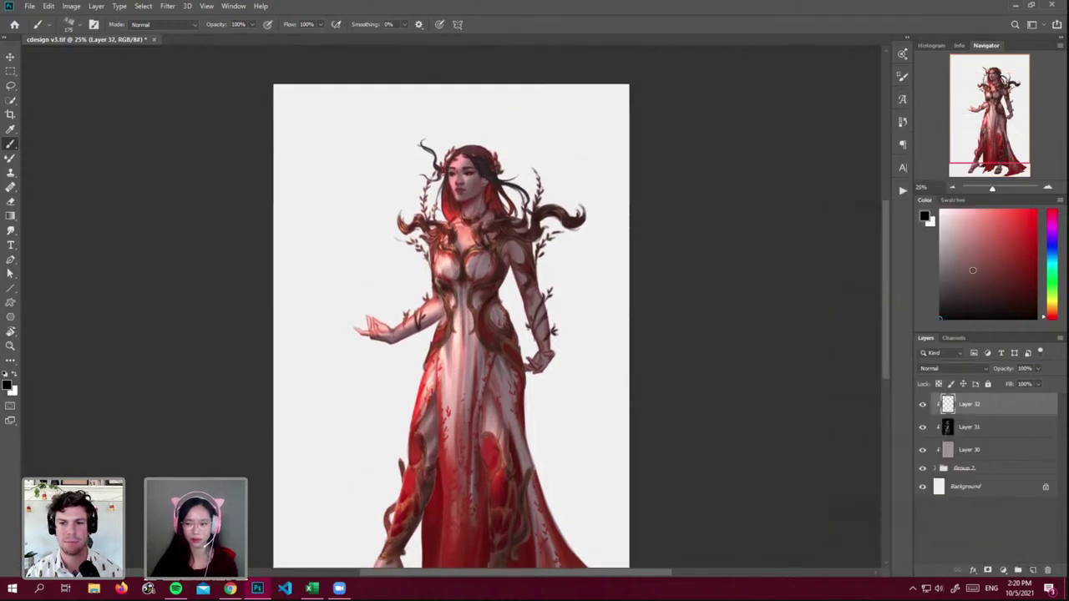
{"action": "left_click", "coordinate": [951, 368]}
{"action": "left_click", "coordinate": [948, 411]}
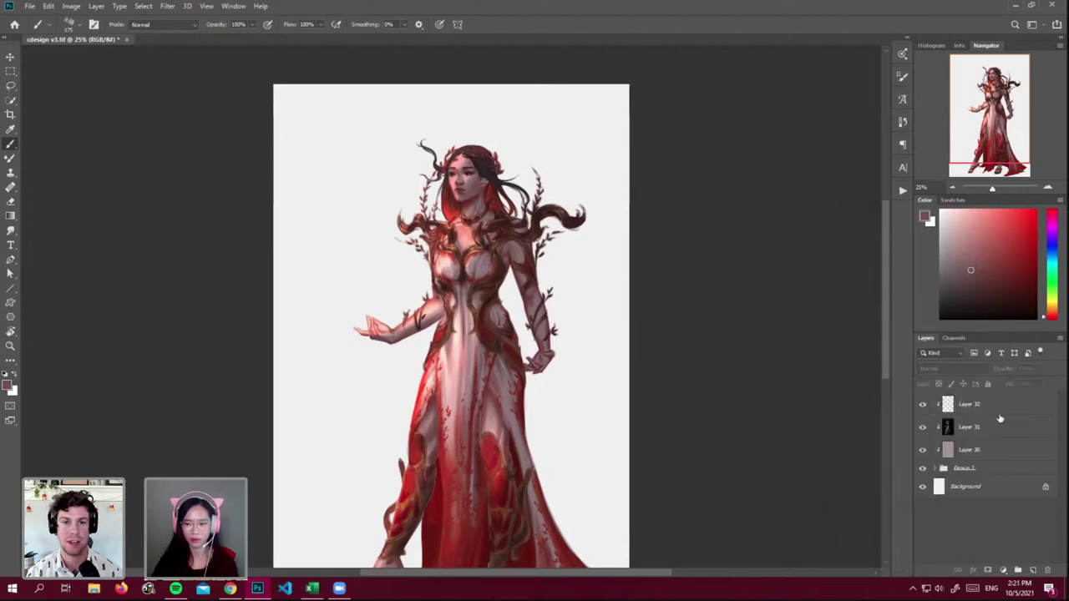
- Try a muted mauve fill on the Linear Dodge (Add) layer and refill it with black
{"action": "key", "text": "shift+BackSpace"}
{"action": "key", "text": "Return"}
{"action": "left_click", "coordinate": [1007, 288]}
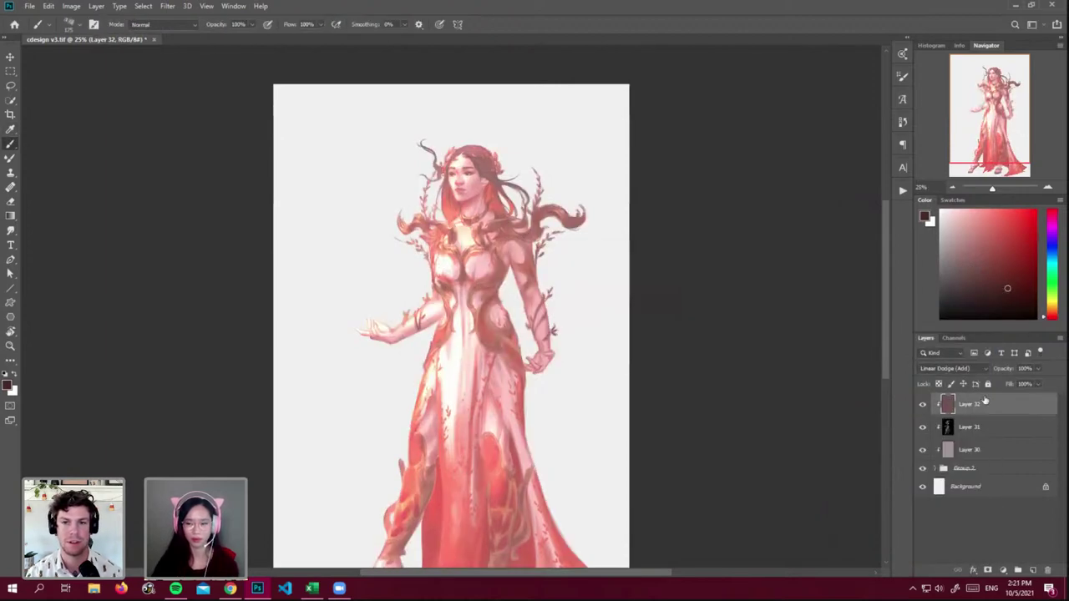
{"action": "left_click", "coordinate": [1007, 288]}
{"action": "key", "text": "shift+F5"}
{"action": "key", "text": "Return"}
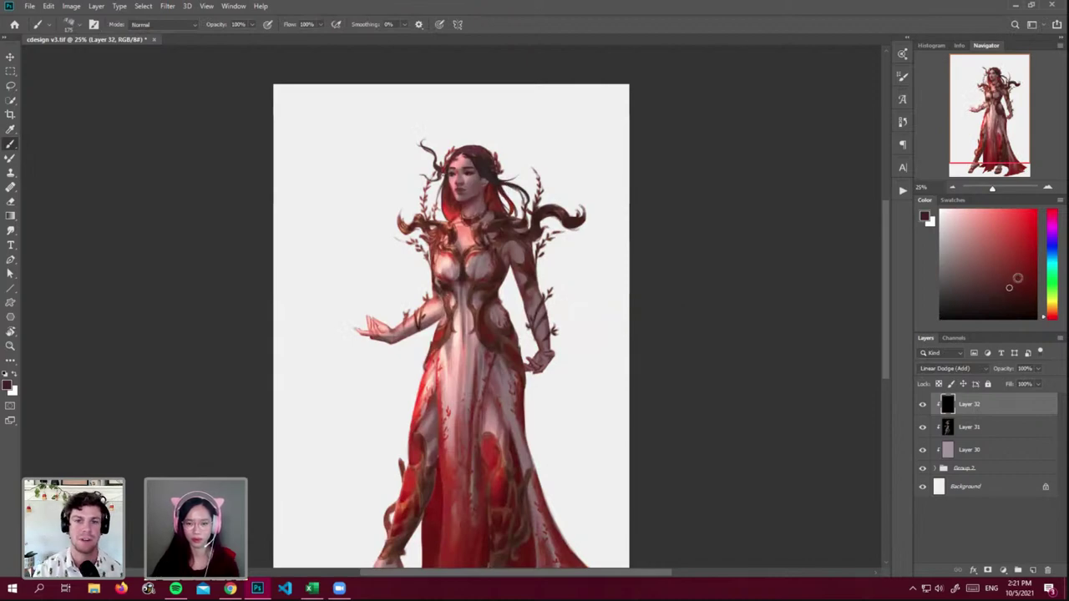
- Choose a warm orange-brown and paint rim light along the back edge of the hair and leaf crown
{"action": "left_click", "coordinate": [1049, 309]}
{"action": "left_click", "coordinate": [1011, 262]}
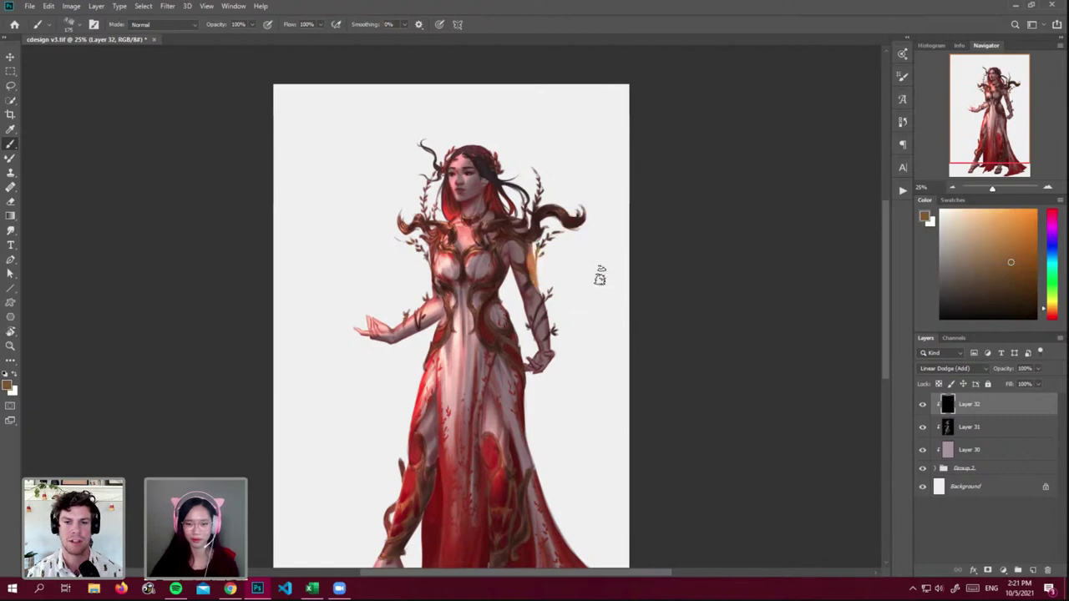
{"action": "left_click", "coordinate": [1002, 241]}
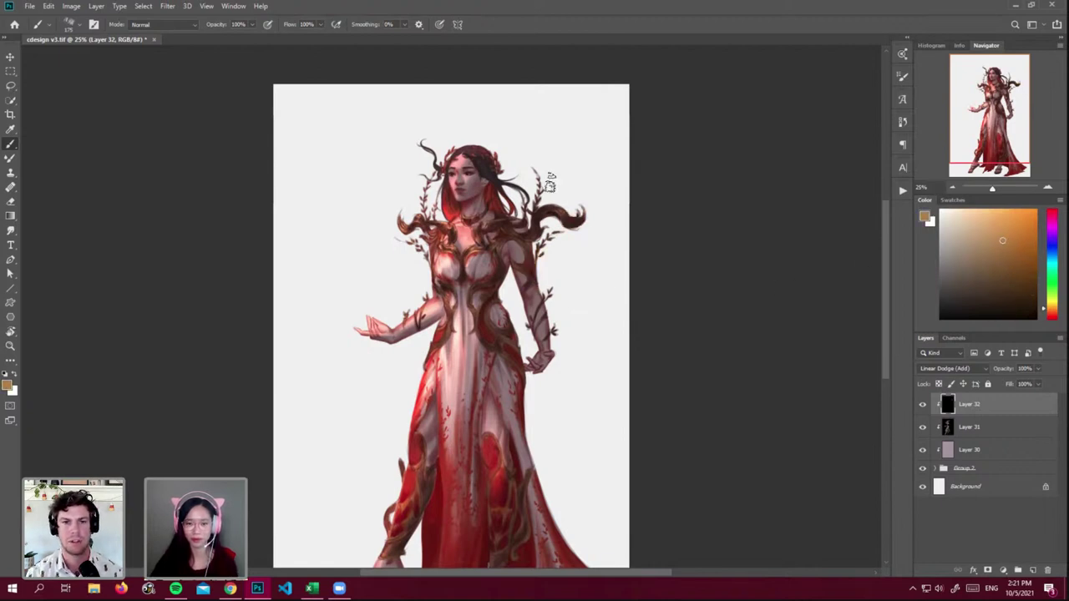
{"action": "left_click_drag", "start_coordinate": [497, 152], "coordinate": [528, 200]}
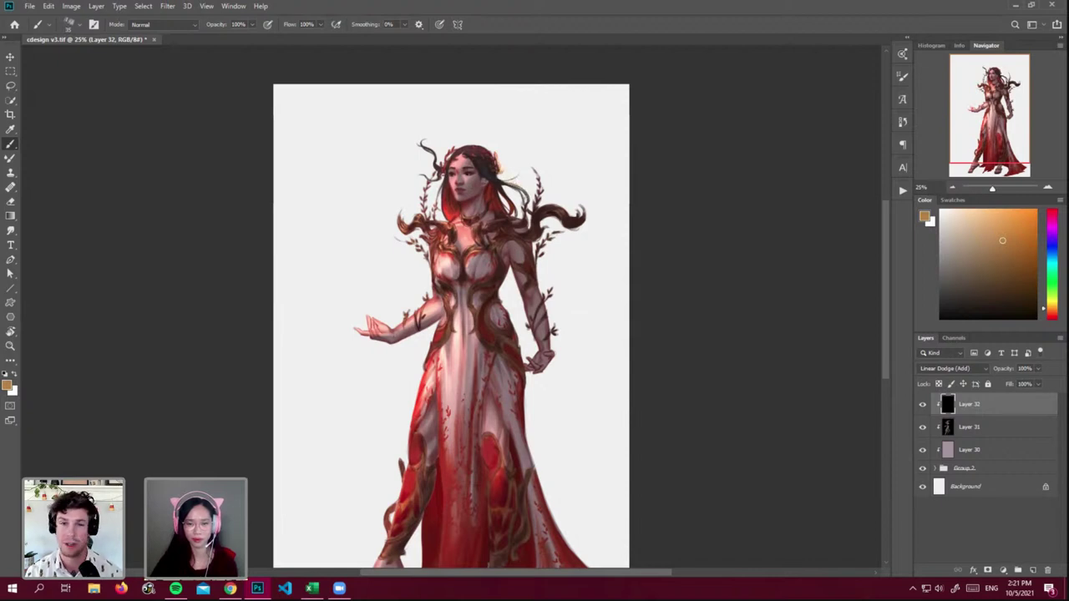
{"action": "left_click_drag", "start_coordinate": [481, 149], "coordinate": [496, 162]}
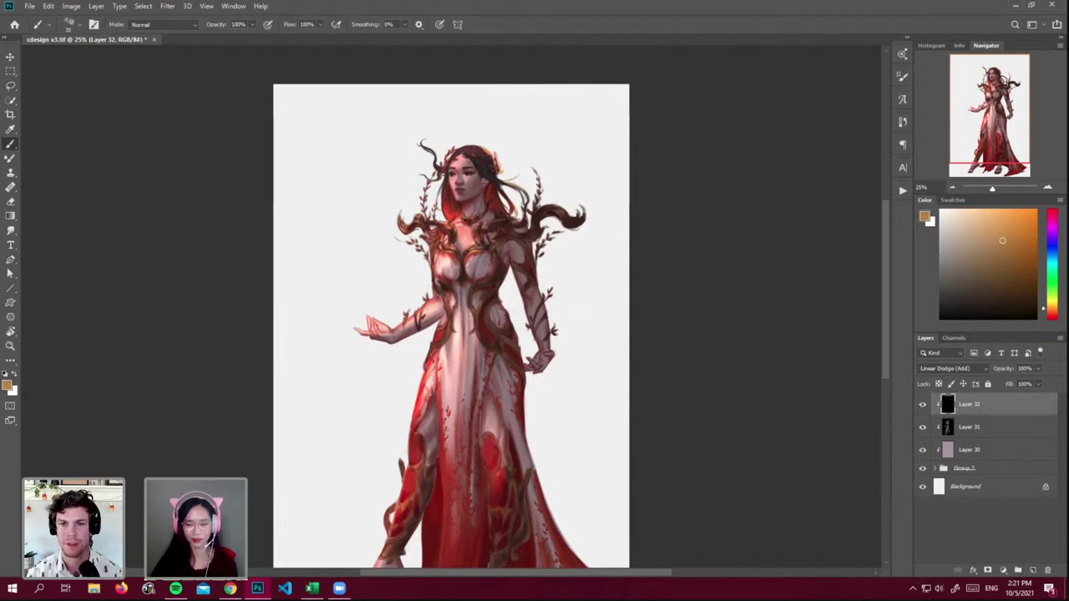
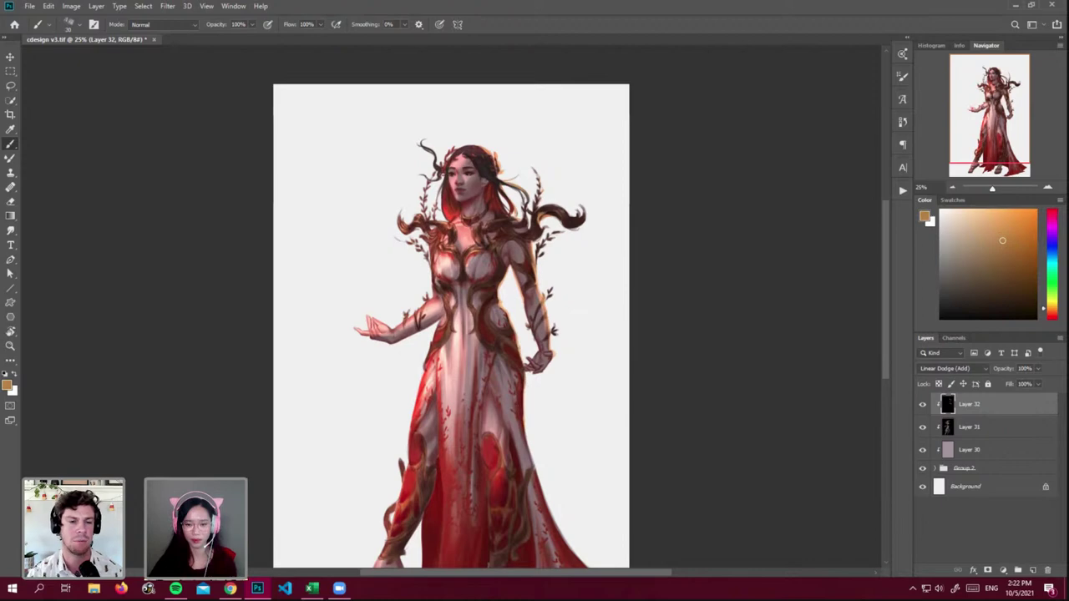
- Paint orange-brown rim light down the back edge of the skirt and along the folds of the trailing train
{"action": "key", "text": "]"}
{"action": "left_click_drag", "start_coordinate": [523, 430], "coordinate": [525, 403]}
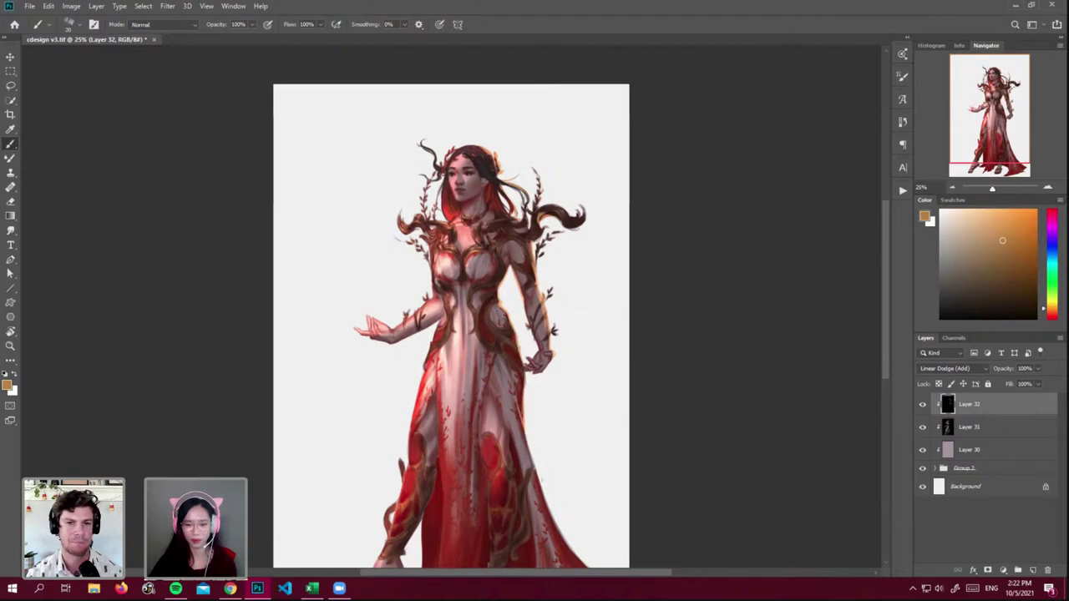
{"action": "mouse_move", "coordinate": [532, 468]}
{"action": "left_mouse_down"}
{"action": "mouse_move", "coordinate": [523, 417]}
{"action": "mouse_move", "coordinate": [525, 430]}
{"action": "left_mouse_up"}
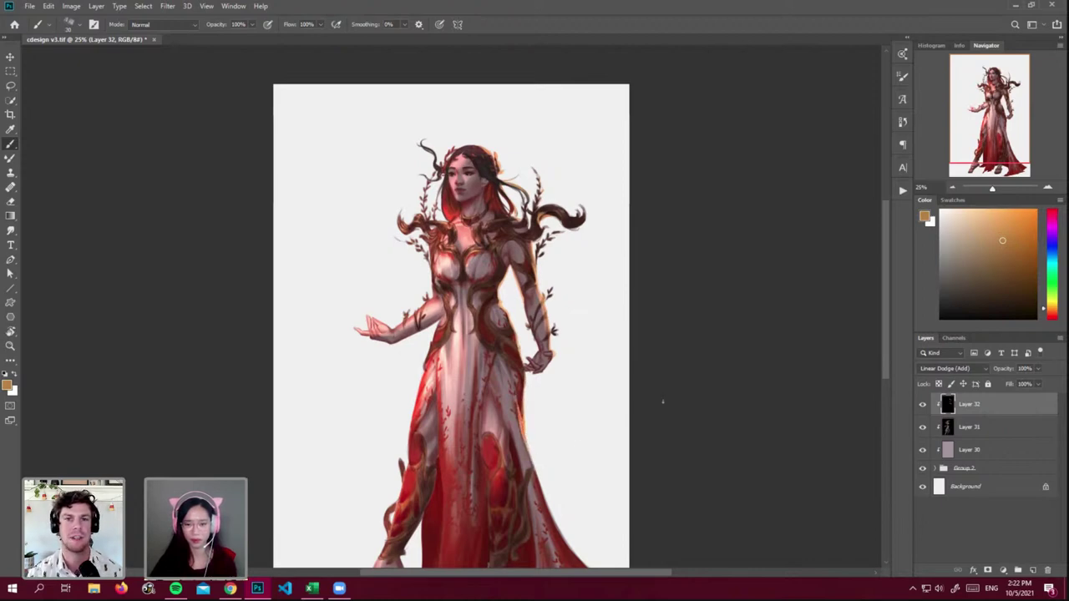
{"action": "scroll", "coordinate": [662, 402], "scroll_direction": "down", "scroll_amount": 2}
{"action": "mouse_move", "coordinate": [535, 378]}
{"action": "left_mouse_down"}
{"action": "mouse_move", "coordinate": [558, 445]}
{"action": "mouse_move", "coordinate": [611, 498]}
{"action": "left_mouse_up"}
{"action": "mouse_move", "coordinate": [541, 407]}
{"action": "left_mouse_down"}
{"action": "mouse_move", "coordinate": [576, 498]}
{"action": "mouse_move", "coordinate": [555, 454]}
{"action": "left_mouse_up"}
{"action": "key", "text": "bracketleft"}
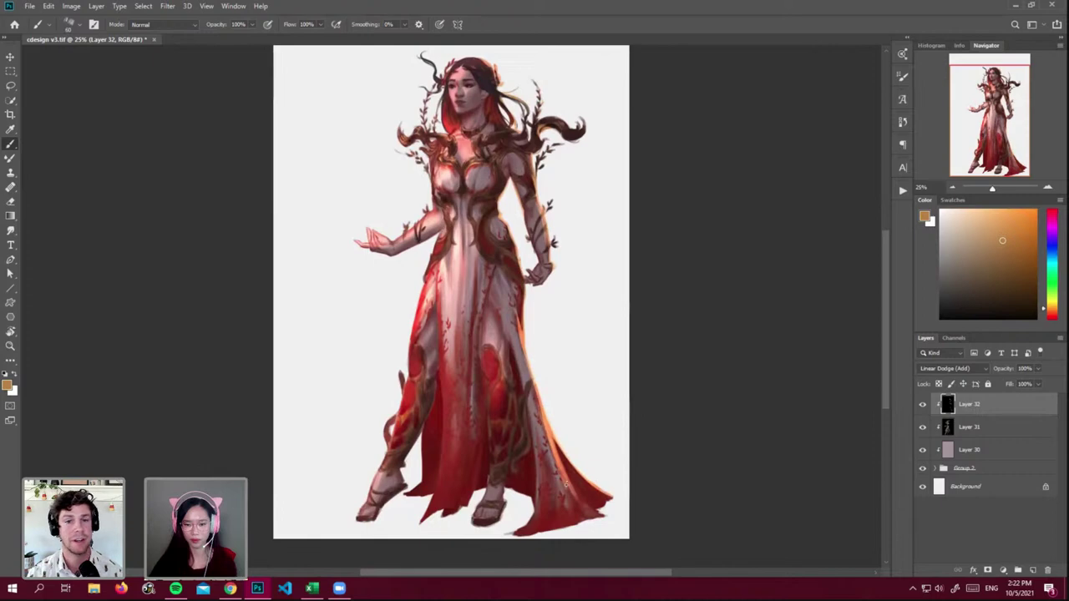
{"action": "left_click_drag", "start_coordinate": [528, 369], "coordinate": [545, 428]}
{"action": "left_click_drag", "start_coordinate": [522, 349], "coordinate": [549, 449]}
{"action": "left_click_drag", "start_coordinate": [538, 409], "coordinate": [551, 452]}
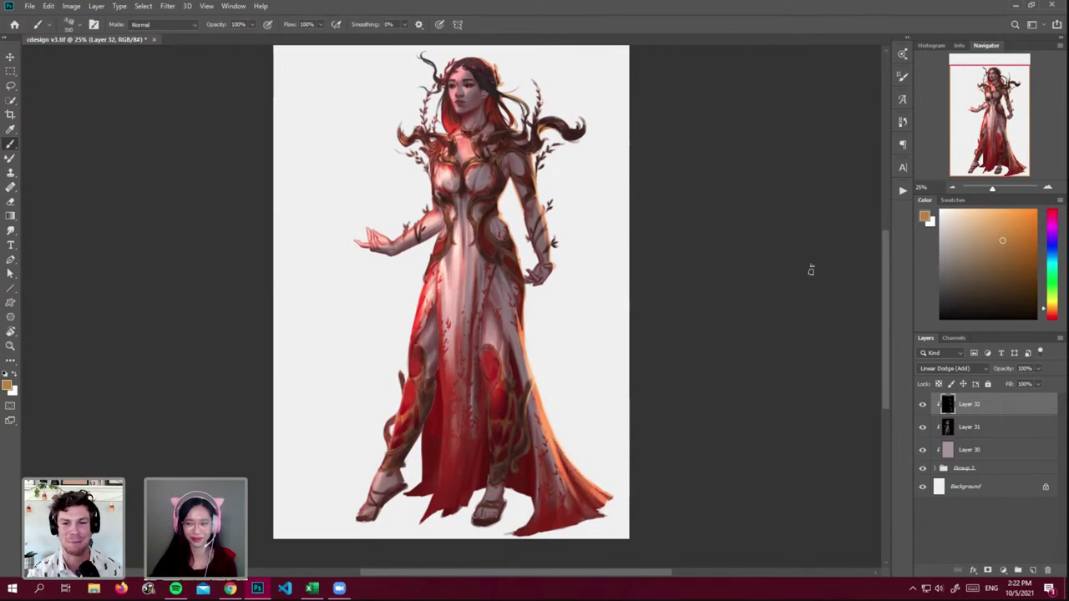
- Brighten the Linear Dodge (Add) rim light layer with a Brightness/Contrast adjustment, setting Brightness to 51
{"action": "scroll", "coordinate": [885, 271], "scroll_direction": "up", "scroll_amount": 2}
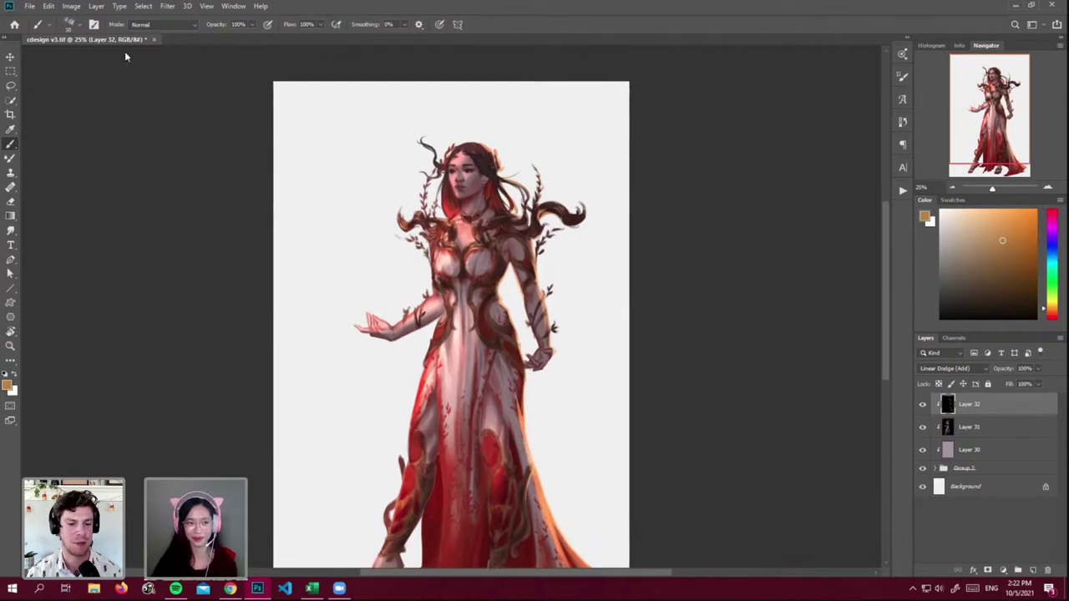
{"action": "left_click", "coordinate": [71, 6]}
{"action": "mouse_move", "coordinate": [146, 37]}
{"action": "left_click", "coordinate": [205, 45]}
{"action": "left_click_drag", "start_coordinate": [149, 226], "coordinate": [167, 225]}
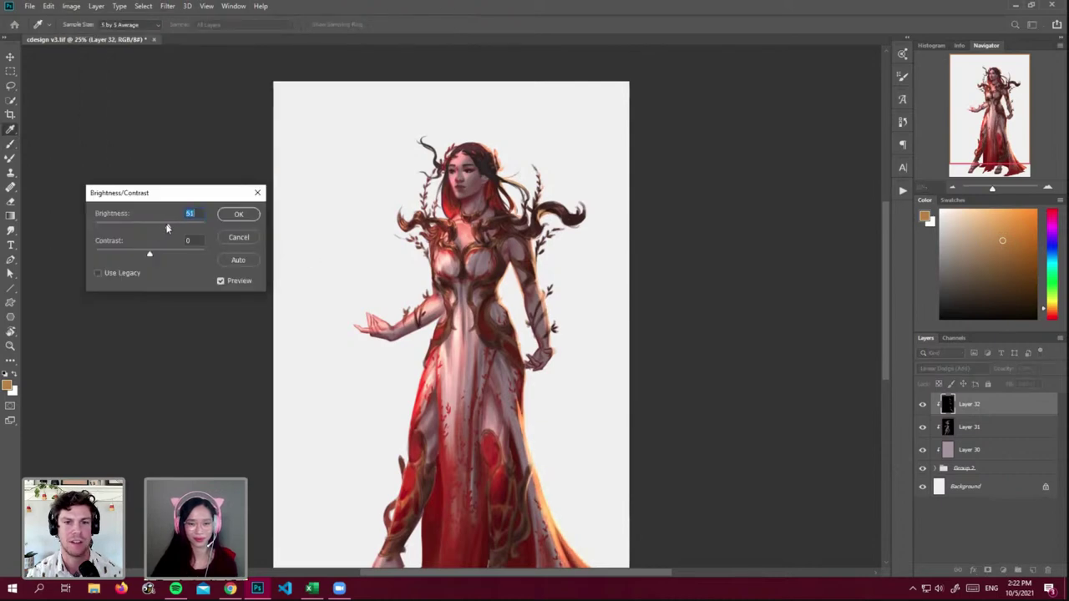
{"action": "left_click", "coordinate": [238, 214]}
- Add an empty layer directly above the Background and activate the Gradient tool
{"action": "key", "text": "b"}
{"action": "left_click", "coordinate": [990, 486]}
{"action": "left_click", "coordinate": [1032, 570]}
{"action": "left_click", "coordinate": [10, 215]}
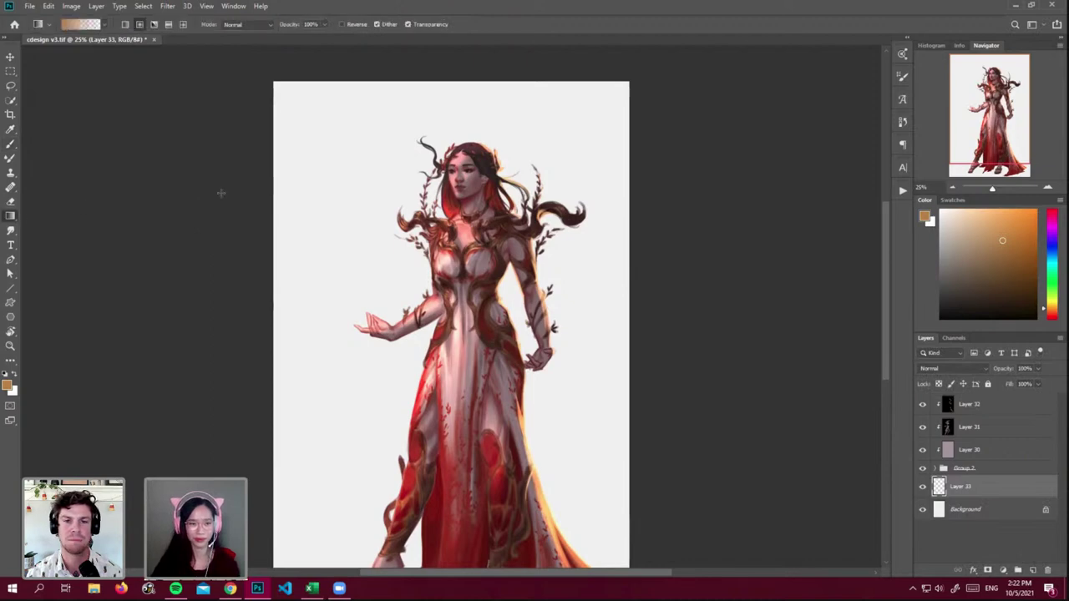
- Try a vertical purple-to-peach gradient behind the character and undo it
{"action": "left_click", "coordinate": [103, 24]}
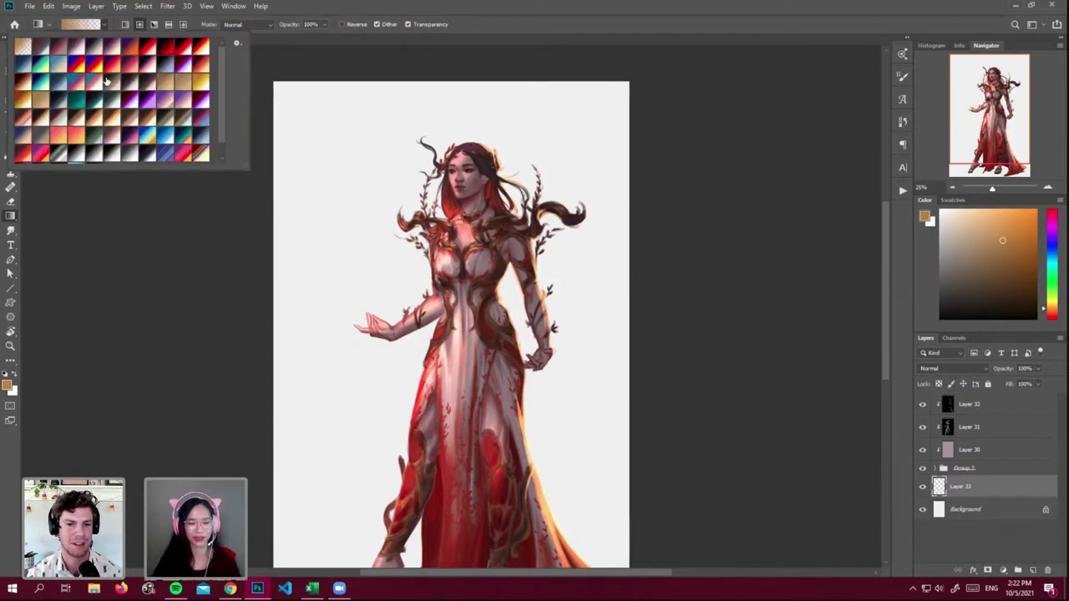
{"action": "left_click", "coordinate": [23, 84]}
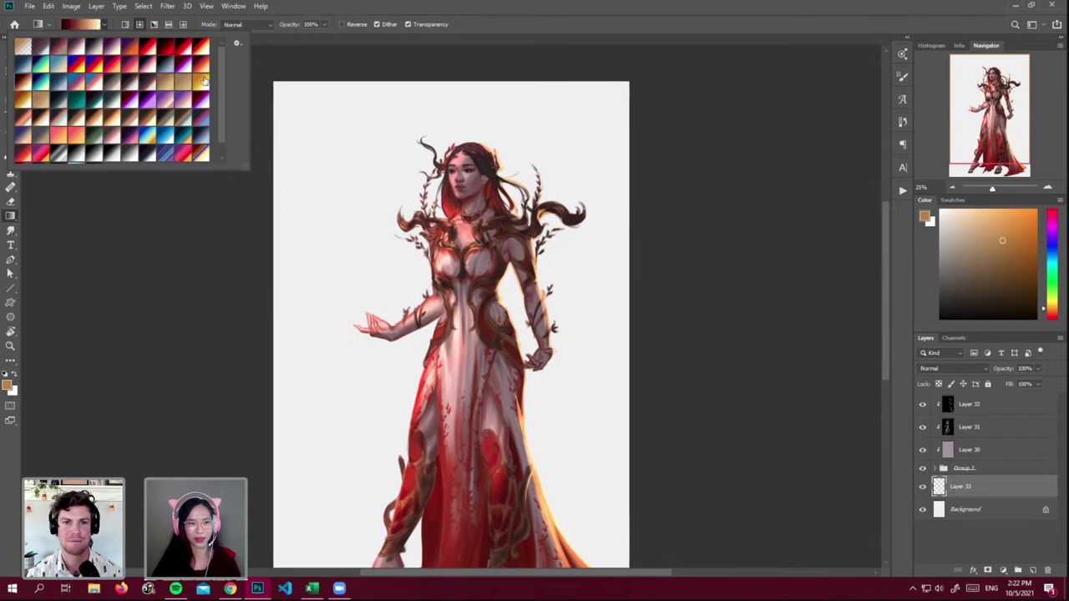
{"action": "left_click", "coordinate": [185, 104]}
{"action": "left_click_drag", "start_coordinate": [281, 76], "coordinate": [287, 589]}
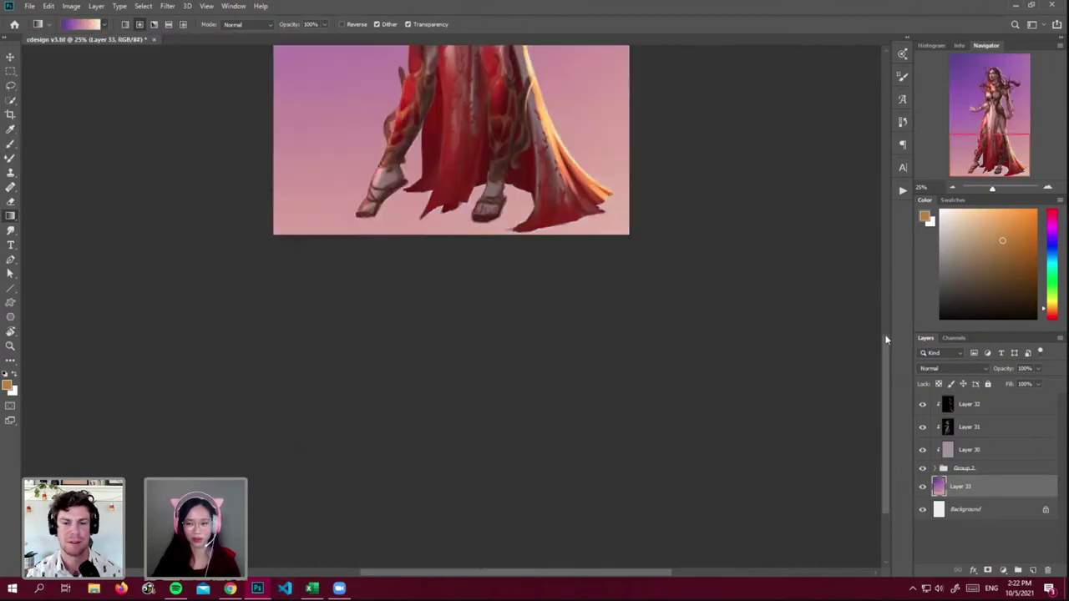
{"action": "left_click", "coordinate": [887, 282]}
{"action": "key", "text": "ctrl+z"}
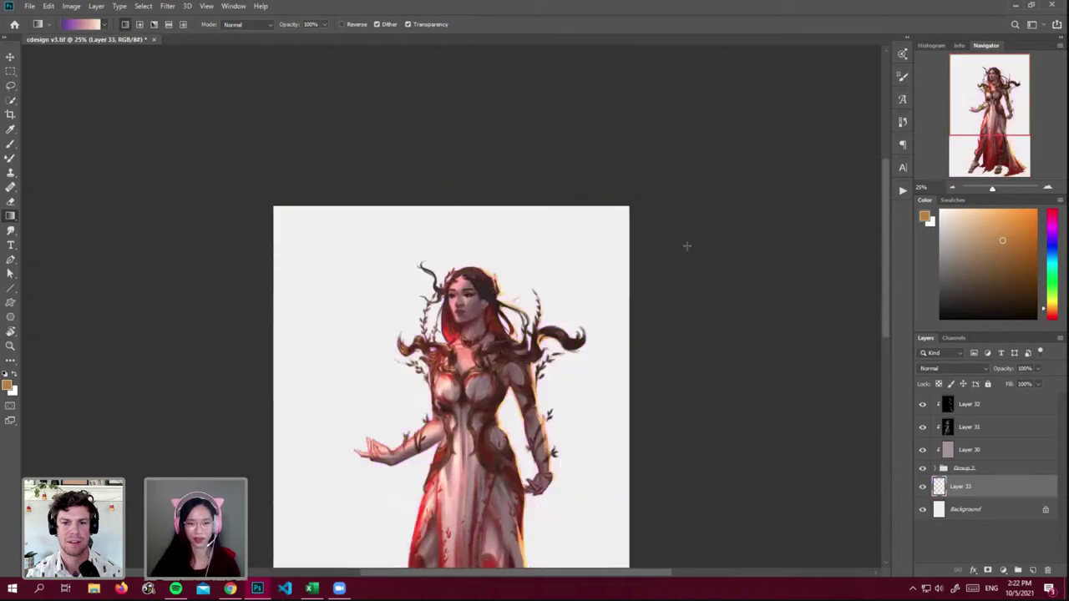
- Choose a muted reddish grey-brown and fill the new background layer with it
{"action": "left_click_drag", "start_coordinate": [885, 285], "coordinate": [885, 328]}
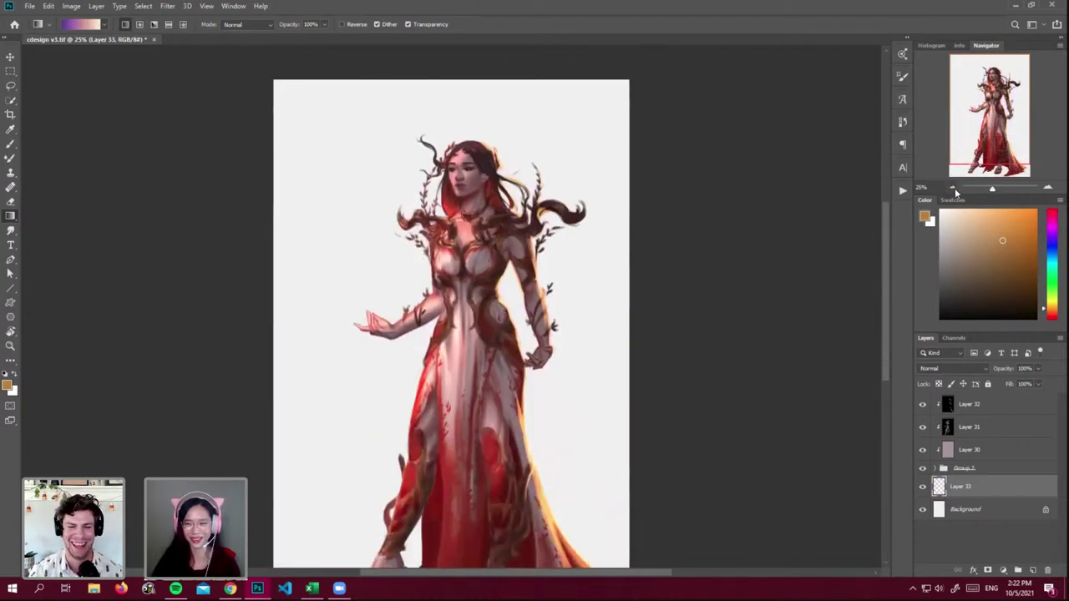
{"action": "left_click", "coordinate": [952, 188]}
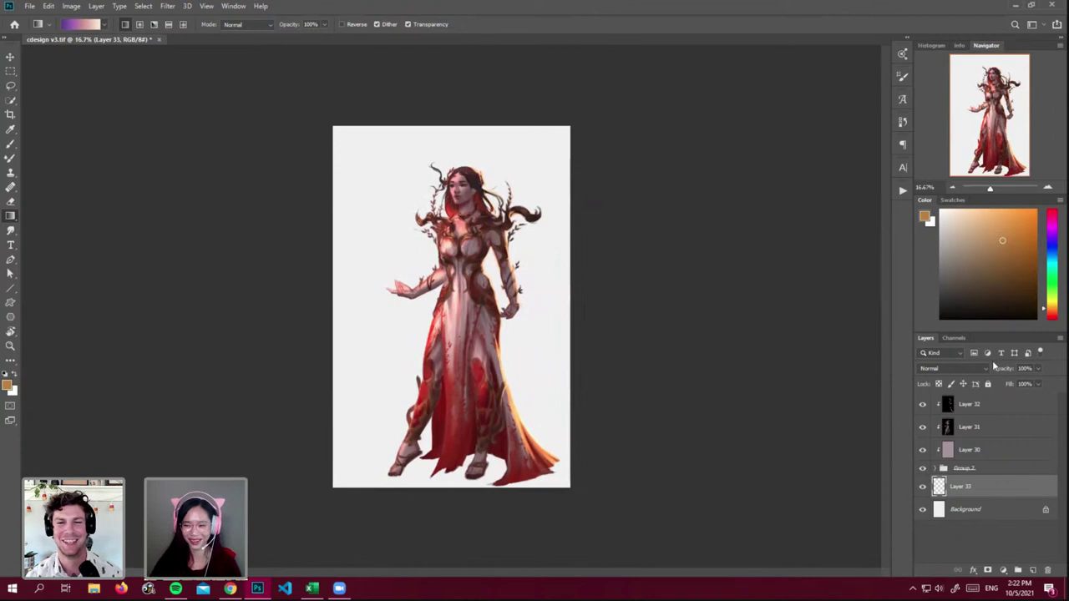
{"action": "left_click", "coordinate": [1053, 317]}
{"action": "left_click_drag", "start_coordinate": [994, 265], "coordinate": [955, 255]}
{"action": "key", "text": "shift+F5"}
{"action": "key", "text": "Return"}
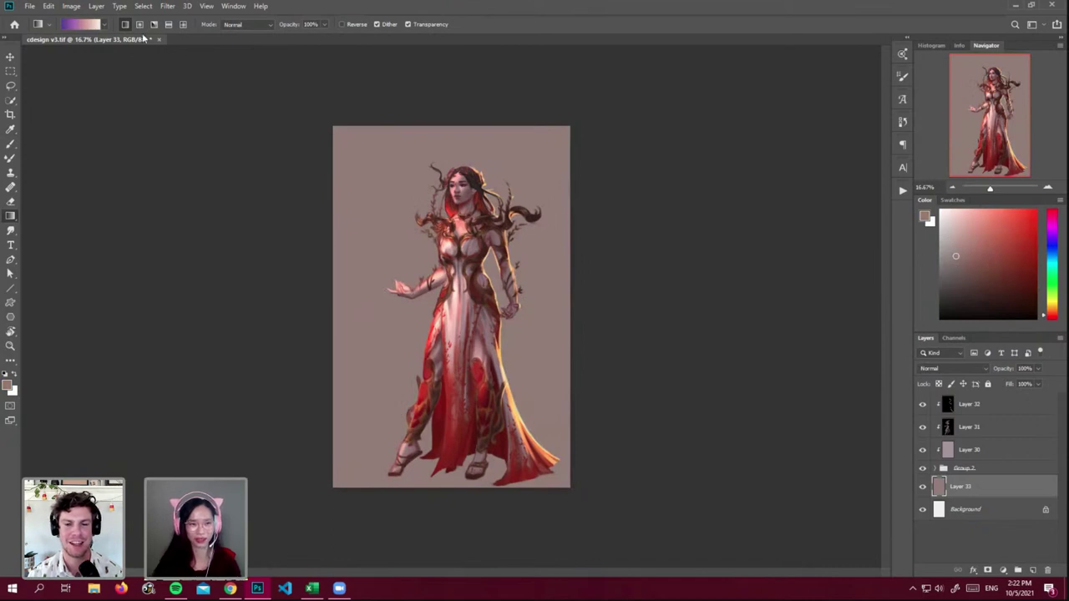
- On another new layer, darken the backdrop's upper part and floor edge with foreground-to-transparent gradients in a deeper reddish brown
{"action": "left_click", "coordinate": [104, 24]}
{"action": "left_click", "coordinate": [28, 48]}
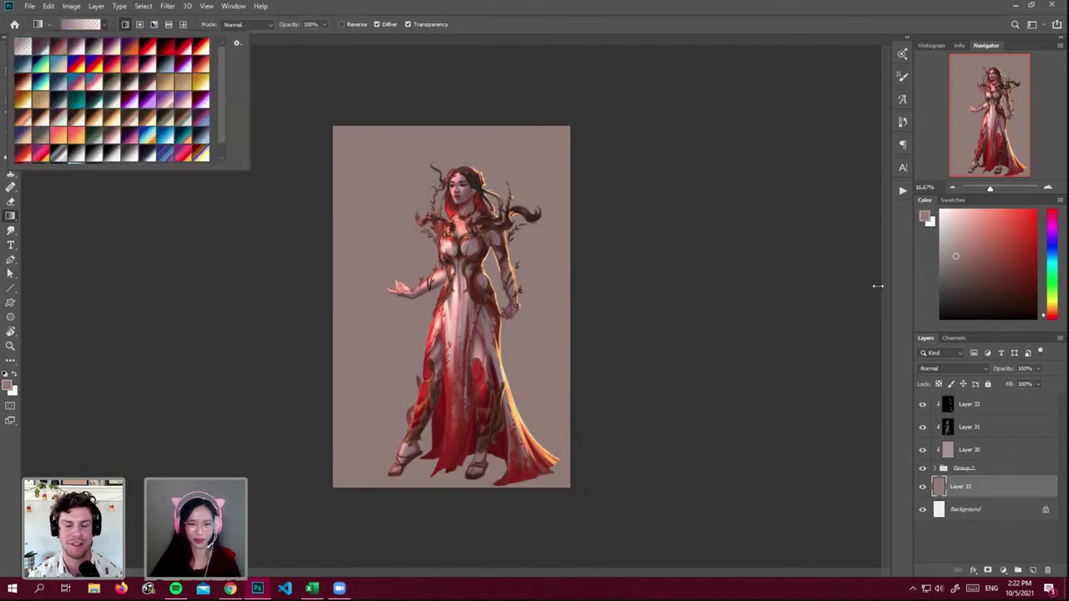
{"action": "left_click", "coordinate": [956, 268]}
{"action": "left_click", "coordinate": [1032, 569]}
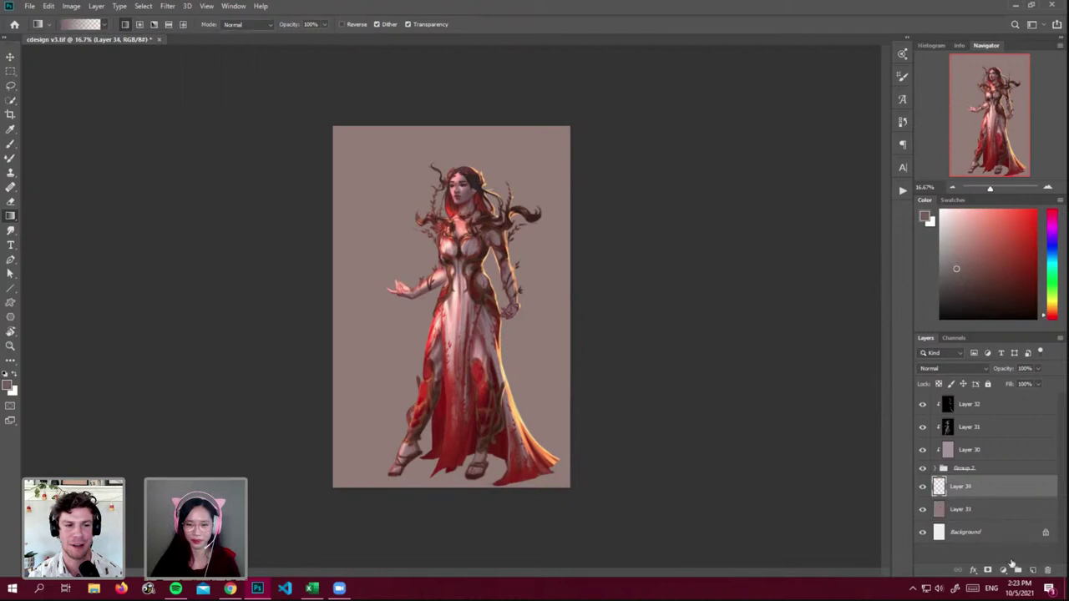
{"action": "left_click_drag", "start_coordinate": [371, 110], "coordinate": [375, 495]}
{"action": "key", "text": "ctrl+z"}
{"action": "left_click", "coordinate": [970, 281]}
{"action": "left_click_drag", "start_coordinate": [395, 121], "coordinate": [369, 492]}
{"action": "key", "text": "ctrl+z"}
{"action": "key", "text": "ctrl+z"}
- Add a layer above the gradients and brush a darker reddish brown onto the floor near the front foot
{"action": "left_click", "coordinate": [13, 144]}
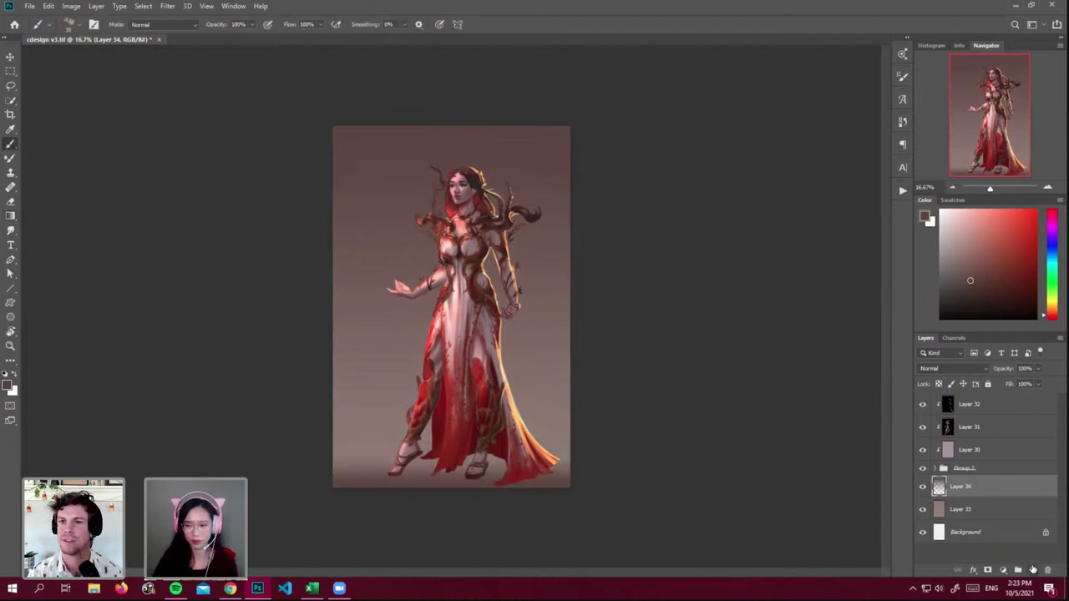
{"action": "left_click", "coordinate": [1032, 570]}
{"action": "left_click", "coordinate": [970, 287]}
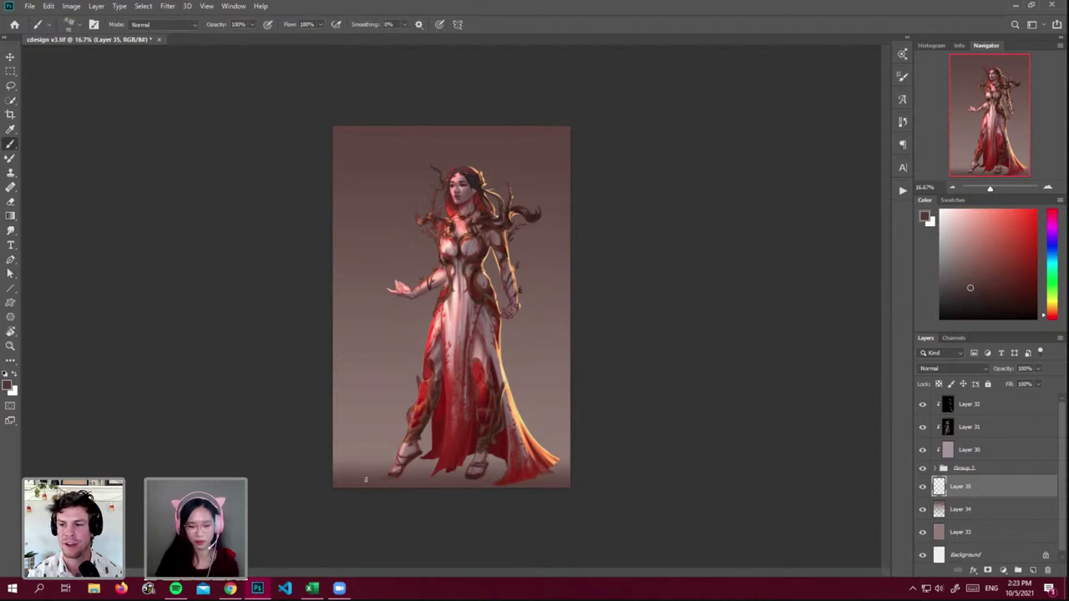
{"action": "key", "text": "bracketright"}
{"action": "key", "text": "bracketright"}
{"action": "key", "text": "bracketright"}
{"action": "key", "text": "bracketright"}
{"action": "key", "text": "bracketright"}
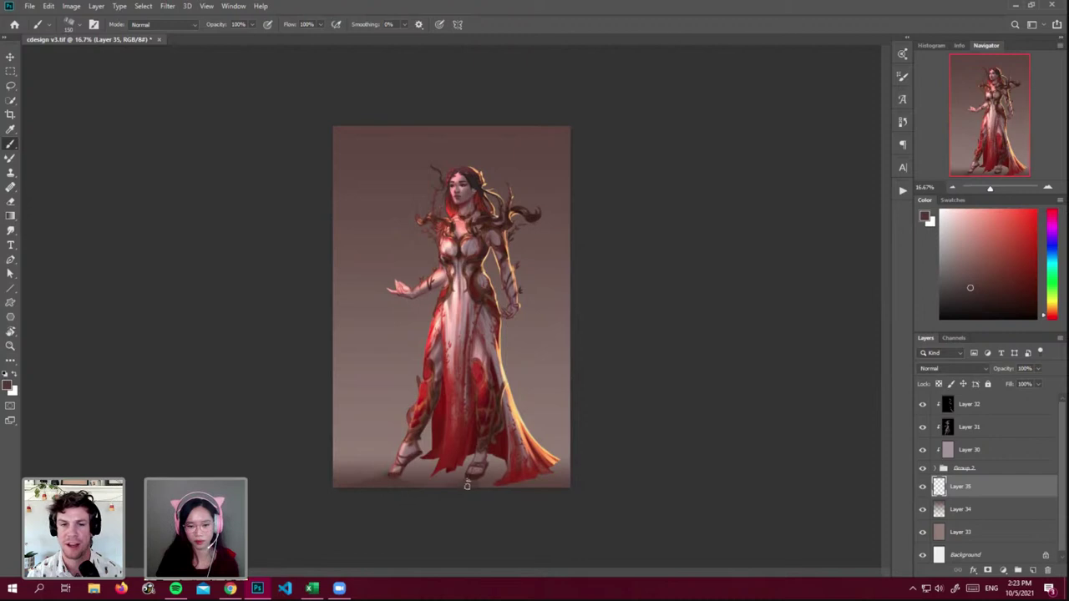
- Sample light and dark backdrop tones and blend the painted floor shadow around the feet and dress hem
{"action": "left_click", "coordinate": [417, 474], "text": "alt"}
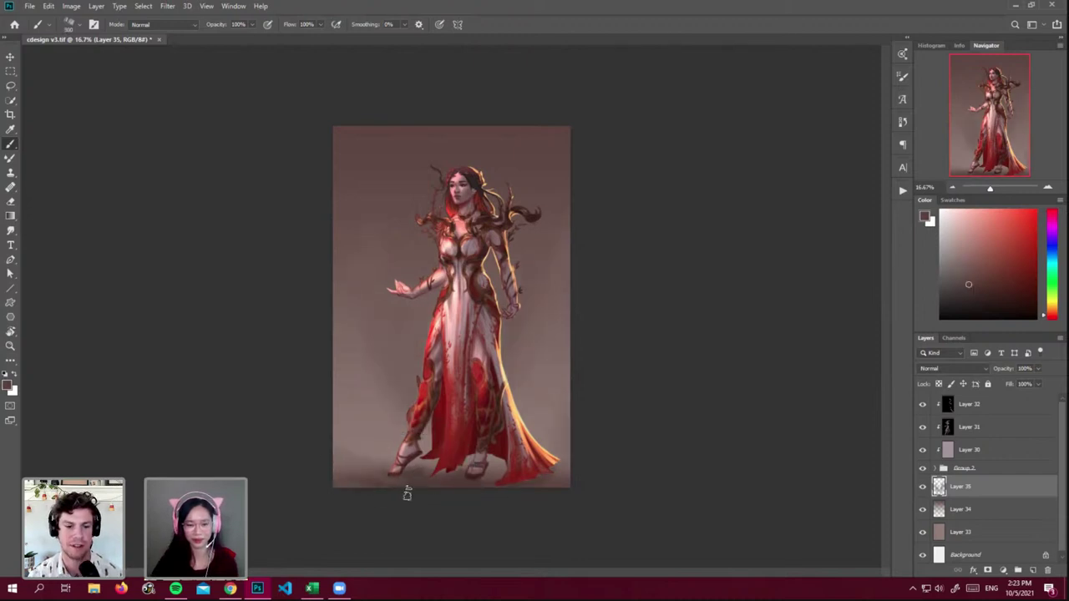
{"action": "key", "text": "alt"}
{"action": "left_click", "coordinate": [410, 472], "text": "alt"}
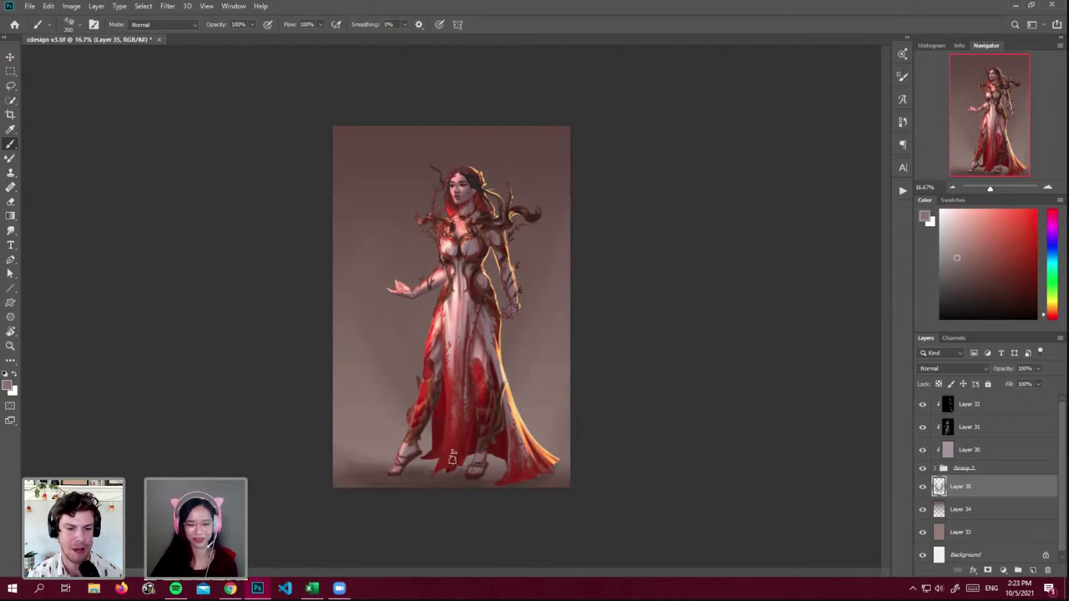
{"action": "left_click", "coordinate": [440, 480], "text": "alt"}
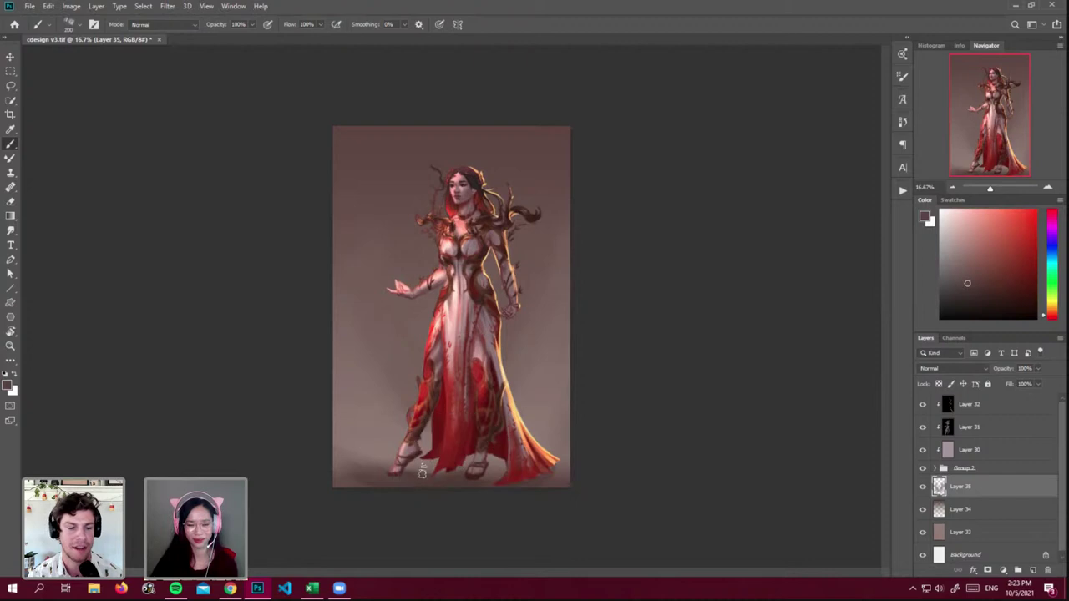
{"action": "left_click", "coordinate": [427, 473], "text": "alt"}
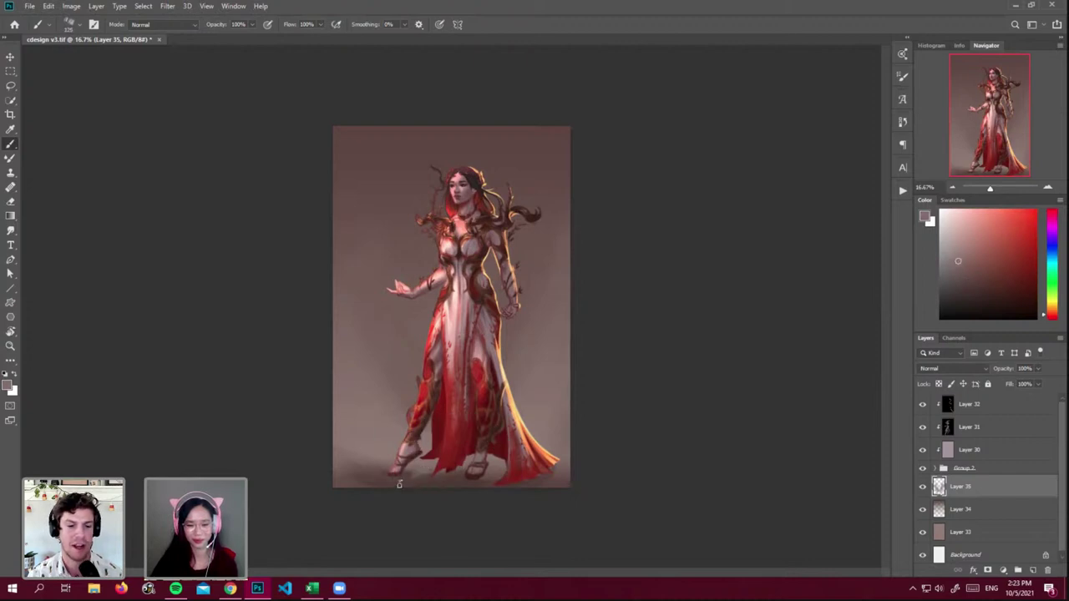
{"action": "left_click", "coordinate": [435, 476], "text": "alt"}
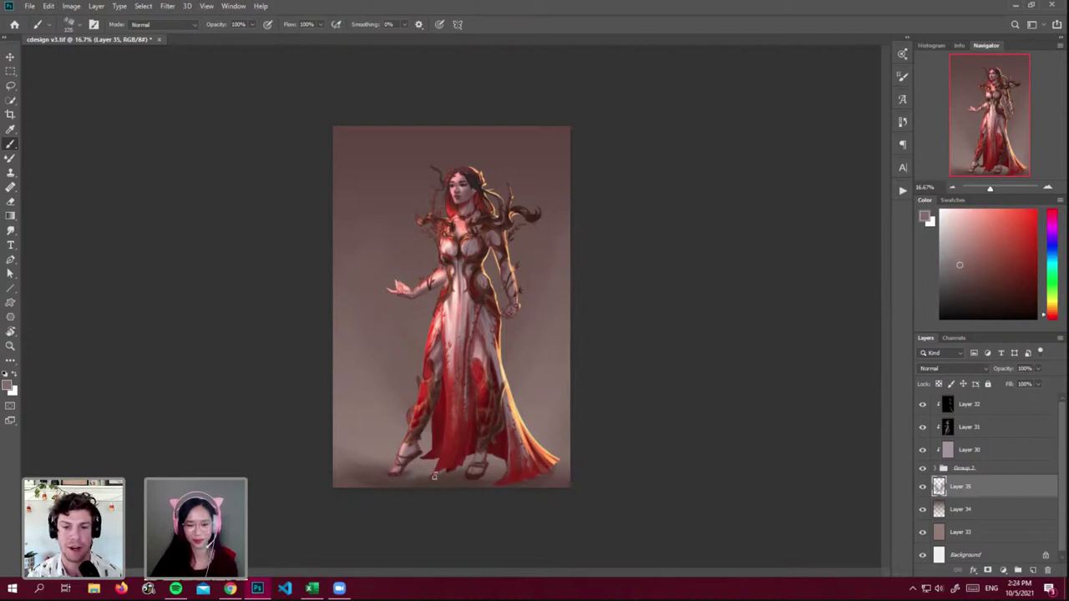
{"action": "left_click", "coordinate": [384, 472], "text": "alt"}
{"action": "left_click", "coordinate": [428, 486], "text": "alt"}
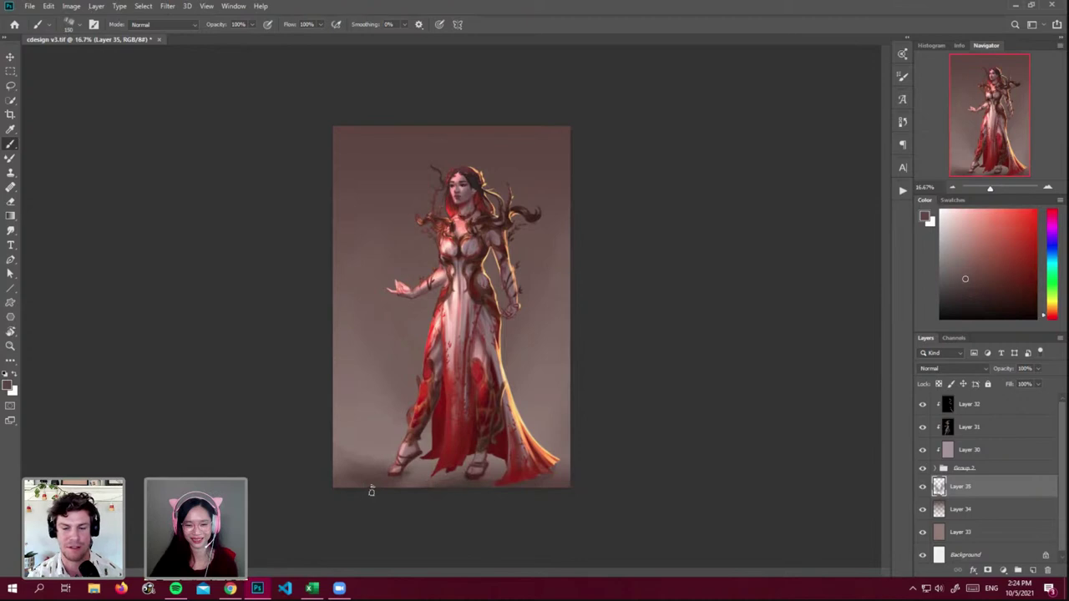
{"action": "left_click", "coordinate": [403, 486], "text": "alt"}
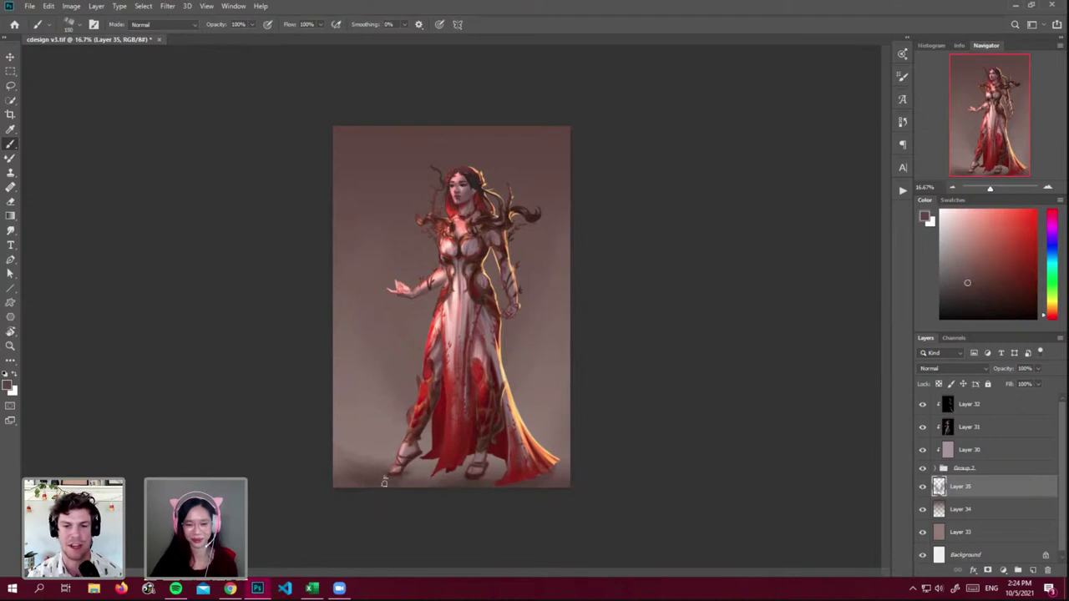
{"action": "left_click", "coordinate": [471, 483], "text": "alt"}
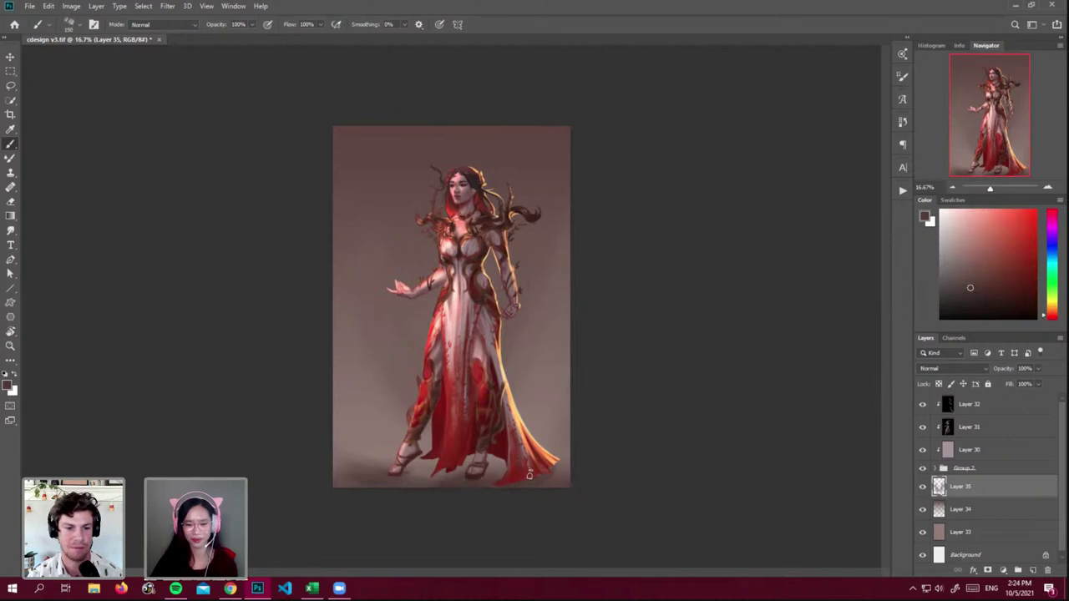
- Deepen the ground shadow beneath the feet with a darker brown and a sampled floor tone
{"action": "left_click", "coordinate": [970, 296]}
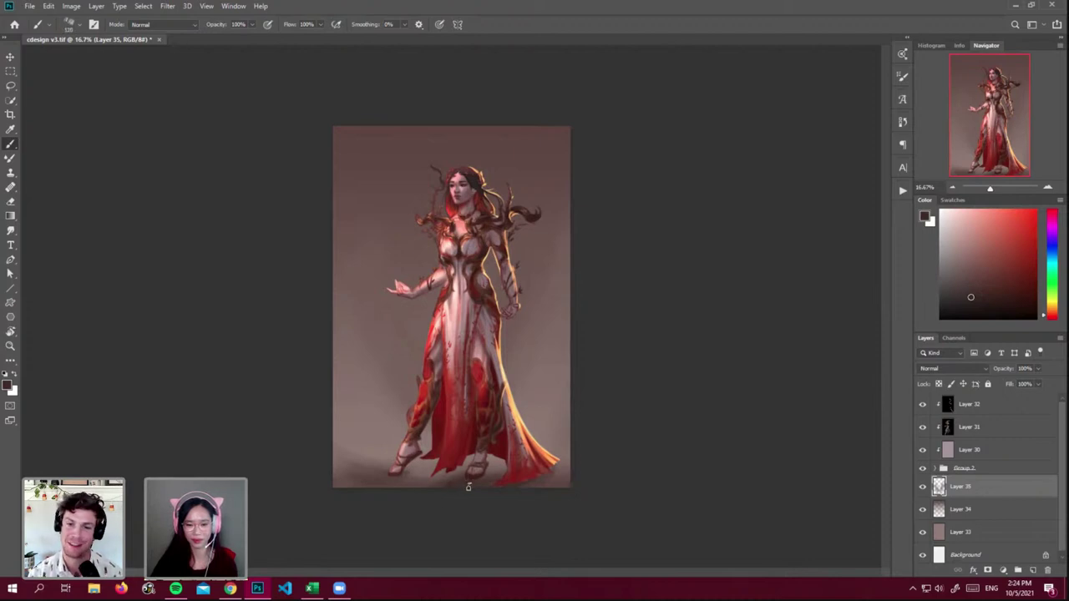
{"action": "left_click", "coordinate": [382, 474], "text": "alt"}
{"action": "key", "text": "]"}
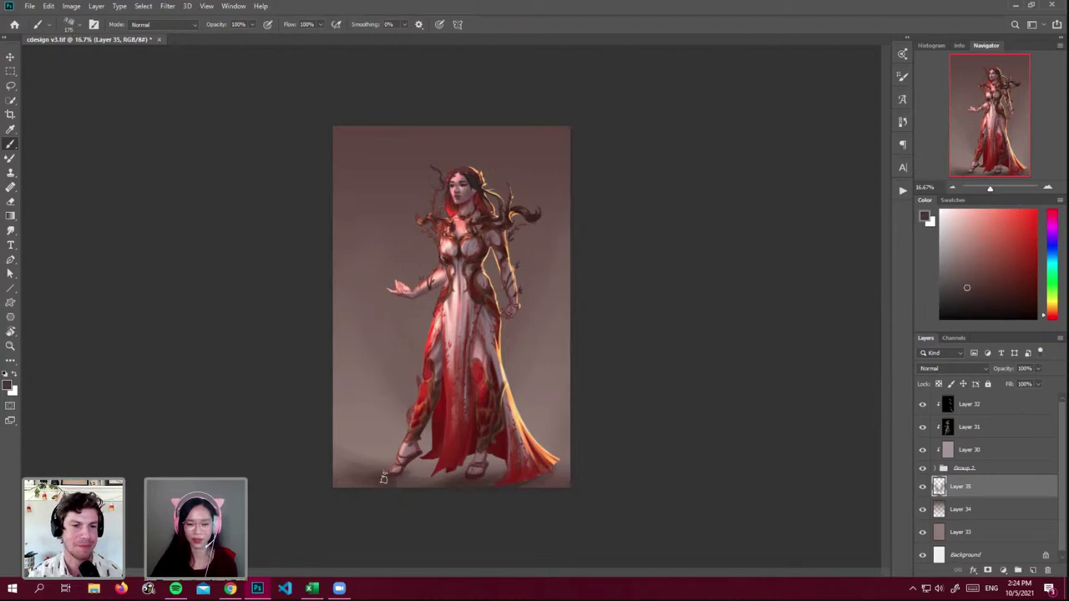
{"action": "key", "text": "["}
- Lower the opacity of the clipped Multiply shadow layer to about 66%
{"action": "left_click", "coordinate": [977, 426]}
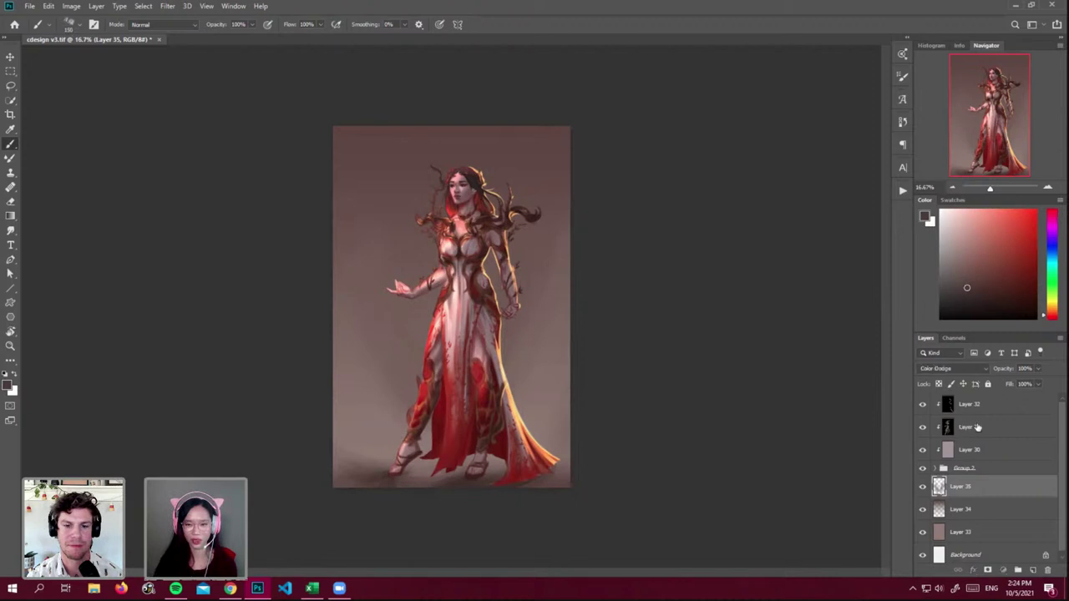
{"action": "left_click", "coordinate": [977, 427]}
{"action": "left_click", "coordinate": [965, 448]}
{"action": "left_click_drag", "start_coordinate": [1028, 369], "coordinate": [947, 380]}
{"action": "type", "text": "65"}
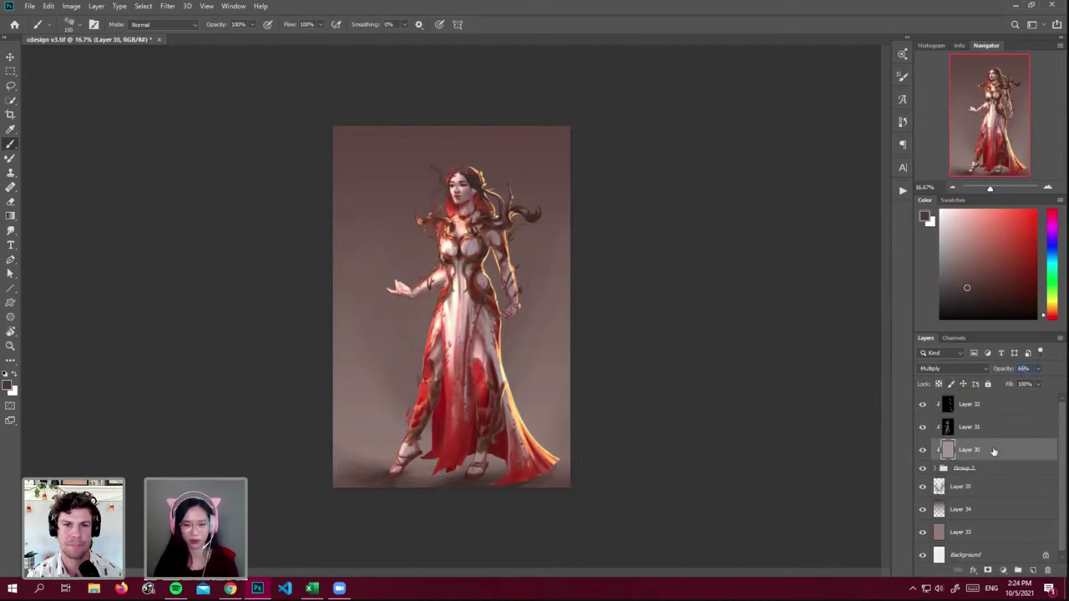
- Reduce the Color Dodge light layer's opacity to about 66% and the Linear Dodge (Add) rim light layer's to 97%
{"action": "left_click", "coordinate": [1006, 426]}
{"action": "left_click", "coordinate": [1037, 368]}
{"action": "left_click_drag", "start_coordinate": [1021, 383], "coordinate": [1022, 383]}
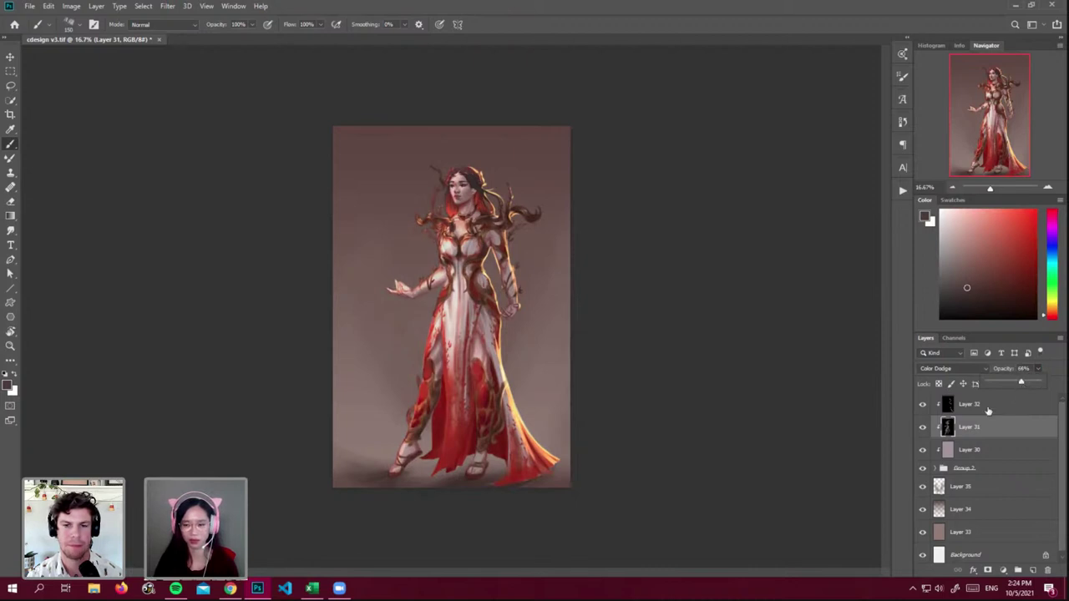
{"action": "key", "text": "alt+bracketright"}
{"action": "left_click_drag", "start_coordinate": [1025, 385], "coordinate": [1053, 385]}
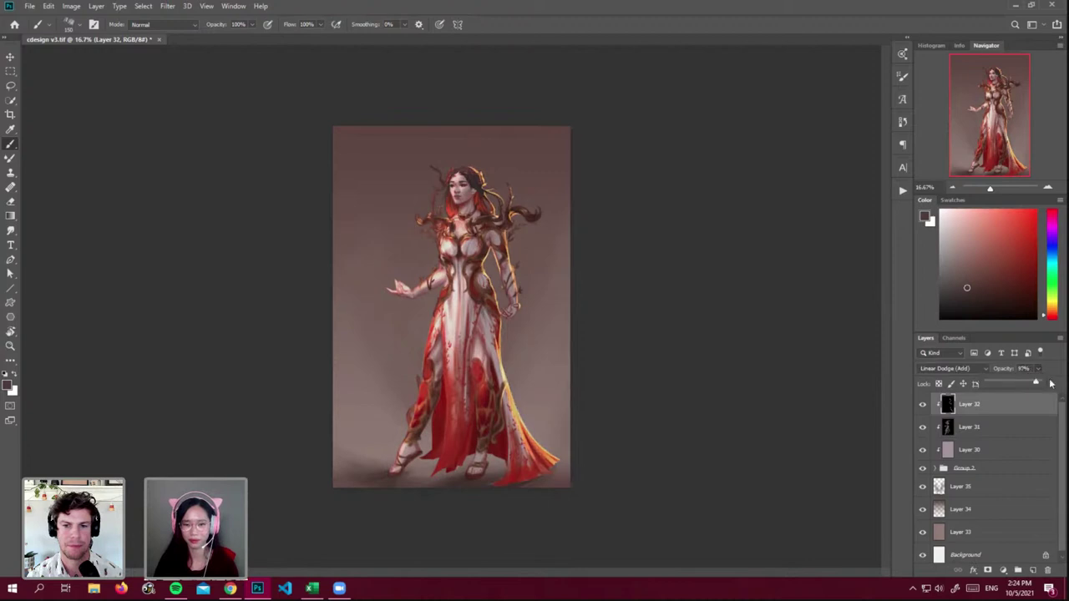
- Apply a Brightness/Contrast adjustment to the clipped Linear Dodge (Add) rim light layer
{"action": "left_click", "coordinate": [71, 6]}
{"action": "mouse_move", "coordinate": [91, 35]}
{"action": "left_click", "coordinate": [218, 35]}
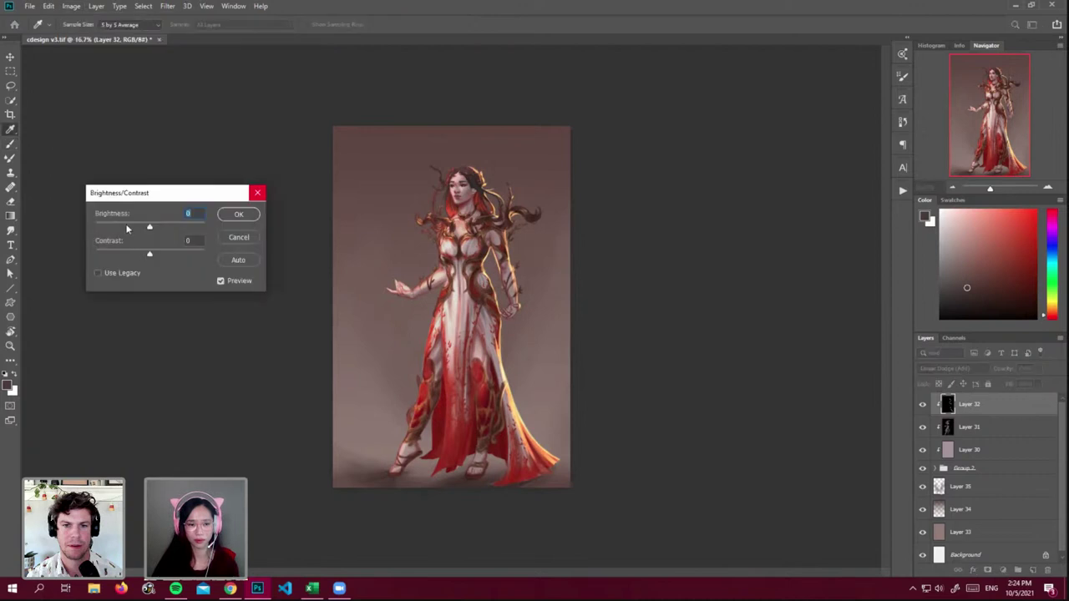
{"action": "left_click", "coordinate": [238, 214]}
{"action": "key", "text": "b"}
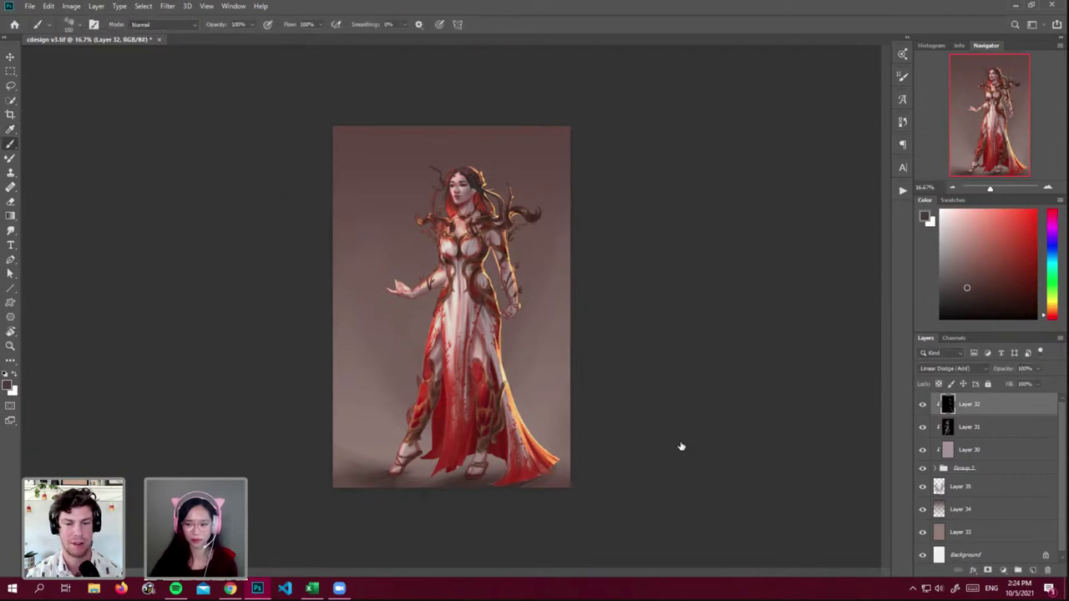
- Add a new top layer in Screen mode and set up a saturated red with the Soft Round Textured brush
{"action": "left_click", "coordinate": [1032, 569]}
{"action": "left_click", "coordinate": [952, 368]}
{"action": "left_click", "coordinate": [952, 394]}
{"action": "left_click", "coordinate": [1032, 231]}
{"action": "left_click", "coordinate": [79, 24]}
{"action": "left_click", "coordinate": [179, 167]}
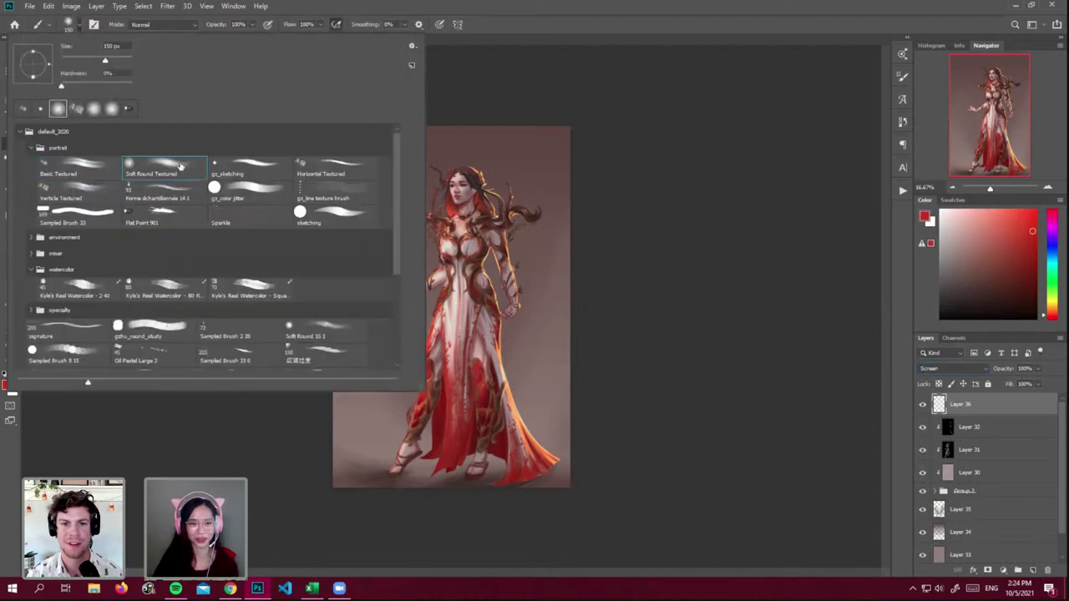
{"action": "left_click", "coordinate": [623, 205]}
- Paint a soft red glow along the rim-lit edges of the hair, shoulder ornament and trailing side of the dress
{"action": "mouse_move", "coordinate": [472, 170]}
{"action": "left_mouse_down"}
{"action": "mouse_move", "coordinate": [484, 182]}
{"action": "mouse_move", "coordinate": [464, 159]}
{"action": "mouse_move", "coordinate": [485, 187]}
{"action": "left_mouse_up"}
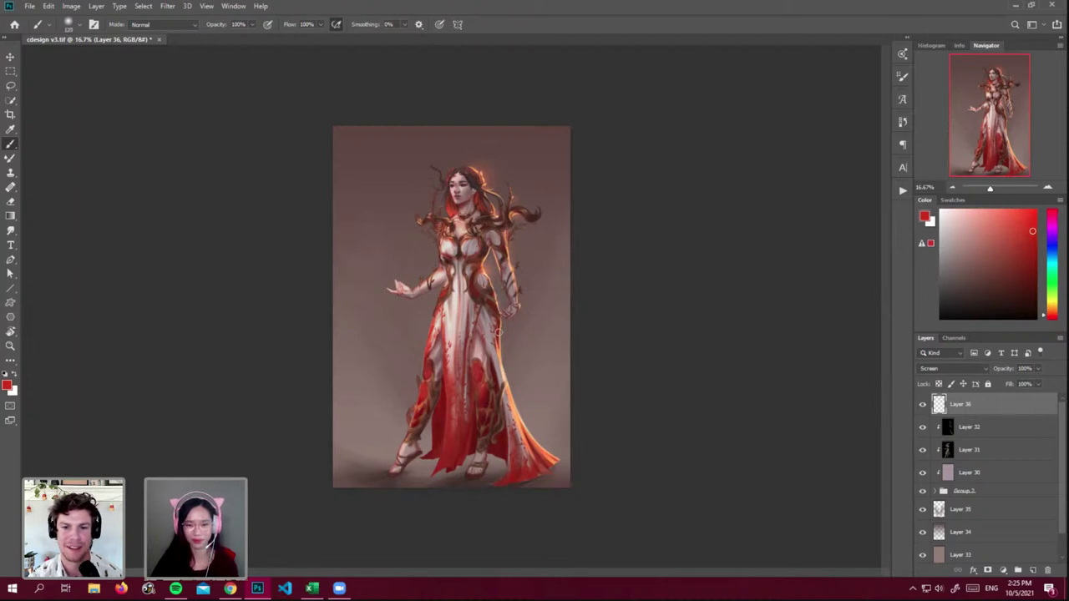
{"action": "left_click_drag", "start_coordinate": [499, 325], "coordinate": [506, 367]}
{"action": "key", "text": "bracketleft"}
{"action": "key", "text": "bracketleft"}
{"action": "key", "text": "bracketleft"}
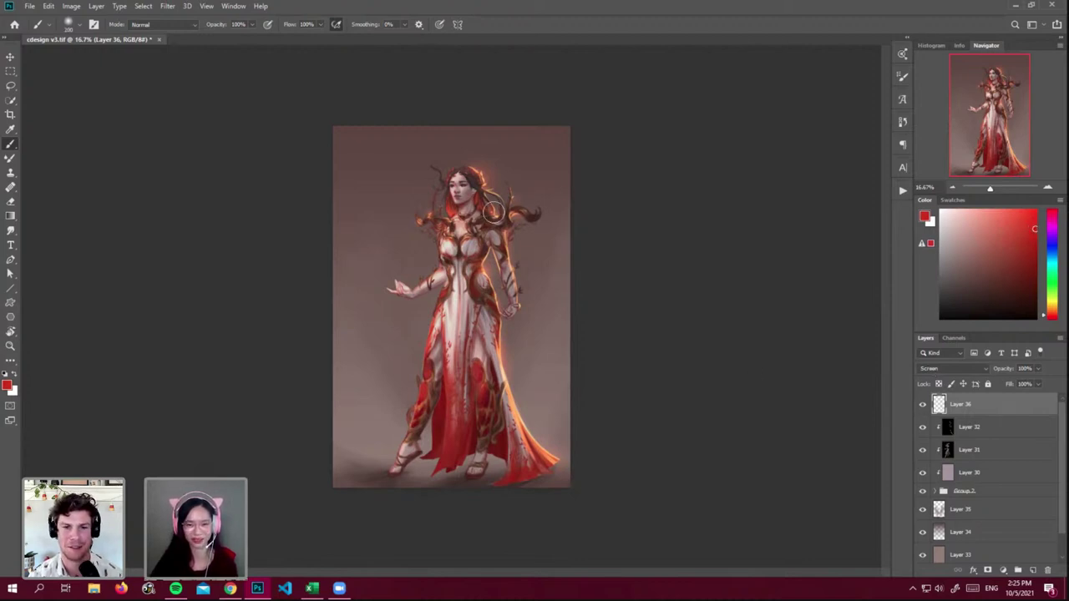
- Shrink the glow brush to a small size for fine red touches at the back of the hair
{"action": "key", "text": "bracketleft"}
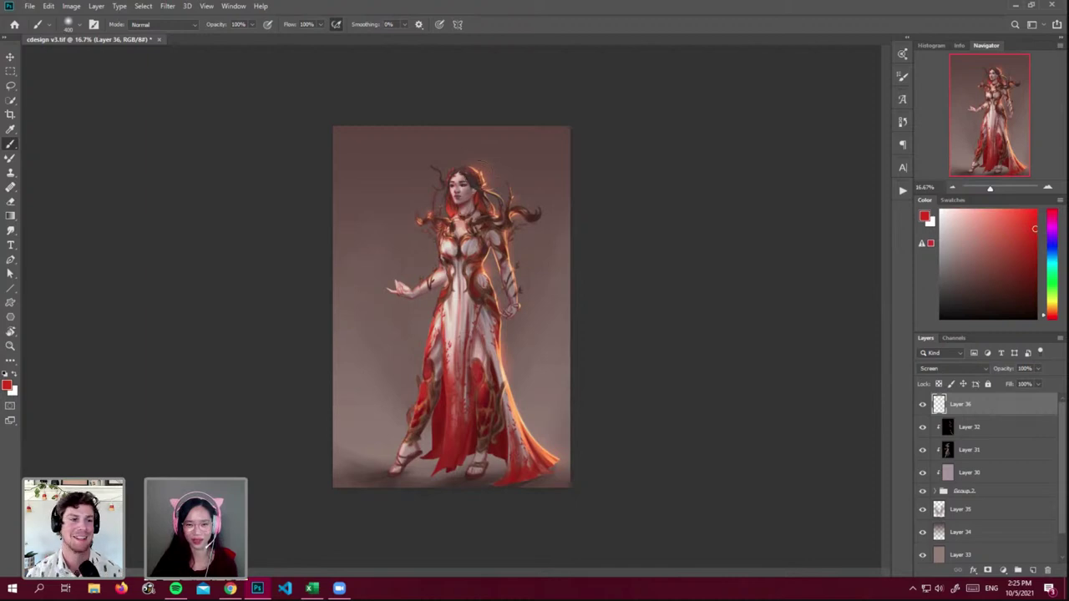
{"action": "key", "text": "bracketleft"}
{"action": "key", "text": "bracketleft"}
{"action": "key", "text": "bracketleft"}
{"action": "key", "text": "bracketleft"}
{"action": "key", "text": "bracketleft"}
{"action": "key", "text": "bracketleft"}
{"action": "key", "text": "bracketleft"}
{"action": "key", "text": "bracketleft"}
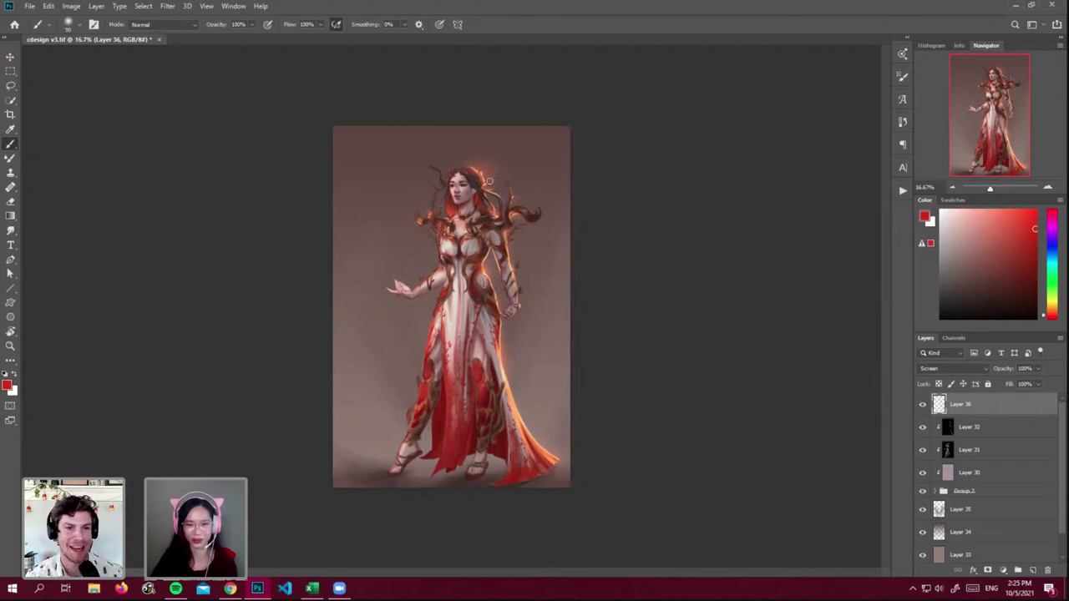